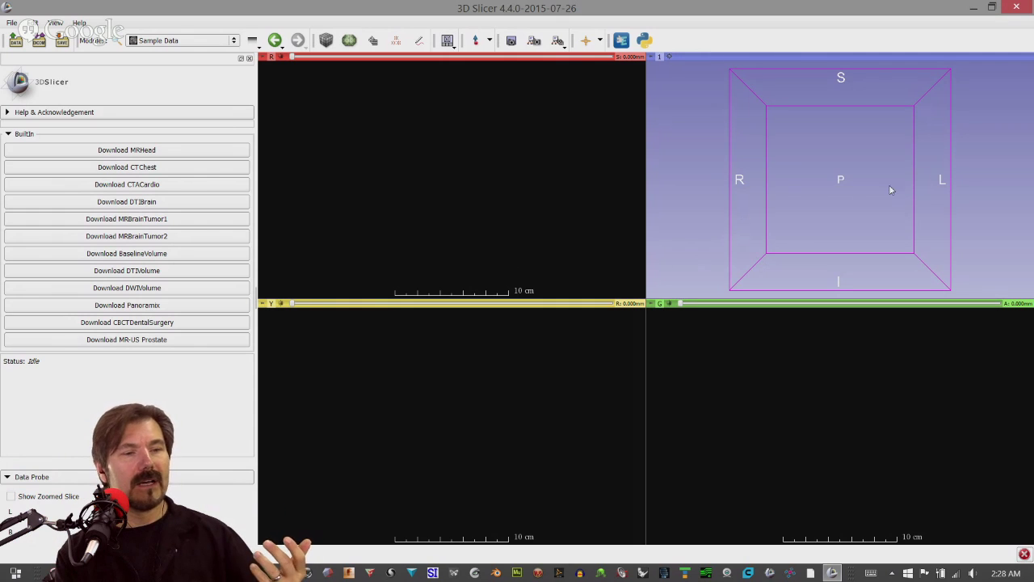
Show the Data module's scene nodes and look at the dialog for adding data, closing it without adding files
{"action": "mouse_move", "coordinate": [879, 170]}
{"action": "left_mouse_down"}
{"action": "mouse_move", "coordinate": [892, 174]}
{"action": "mouse_move", "coordinate": [820, 187]}
{"action": "mouse_move", "coordinate": [875, 177]}
{"action": "mouse_move", "coordinate": [865, 183]}
{"action": "left_mouse_up"}
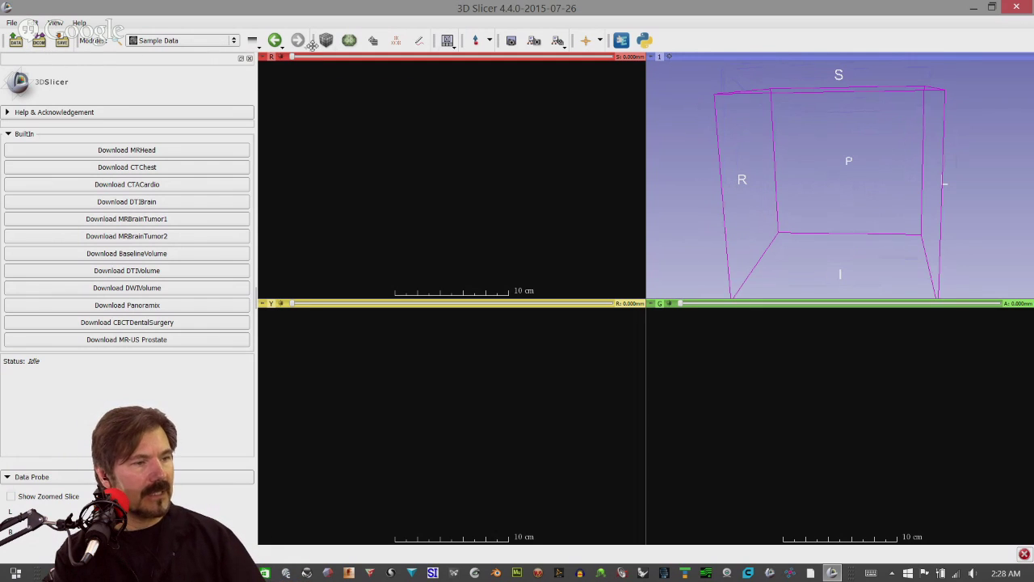
{"action": "left_click", "coordinate": [188, 42]}
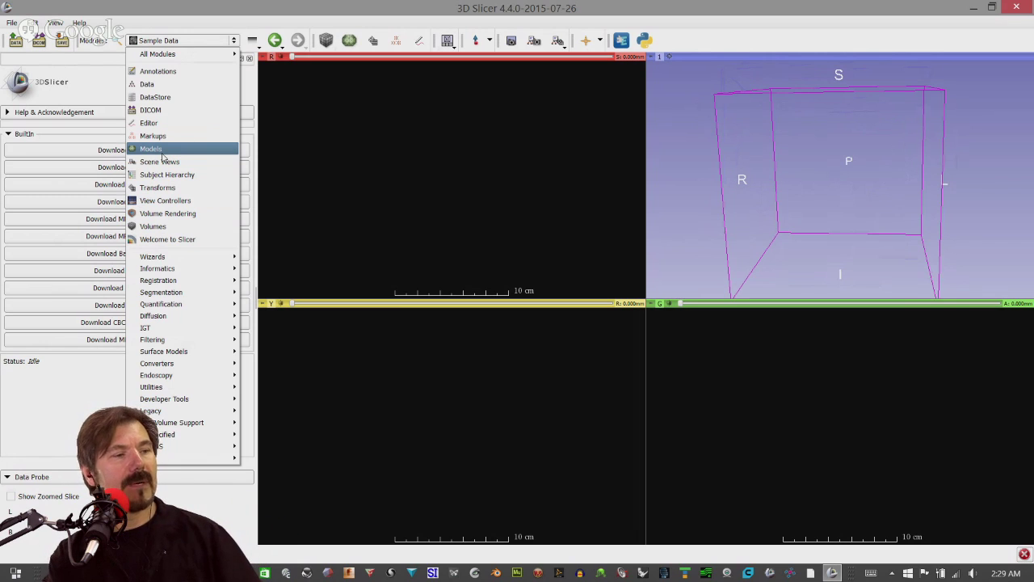
{"action": "left_click", "coordinate": [150, 89]}
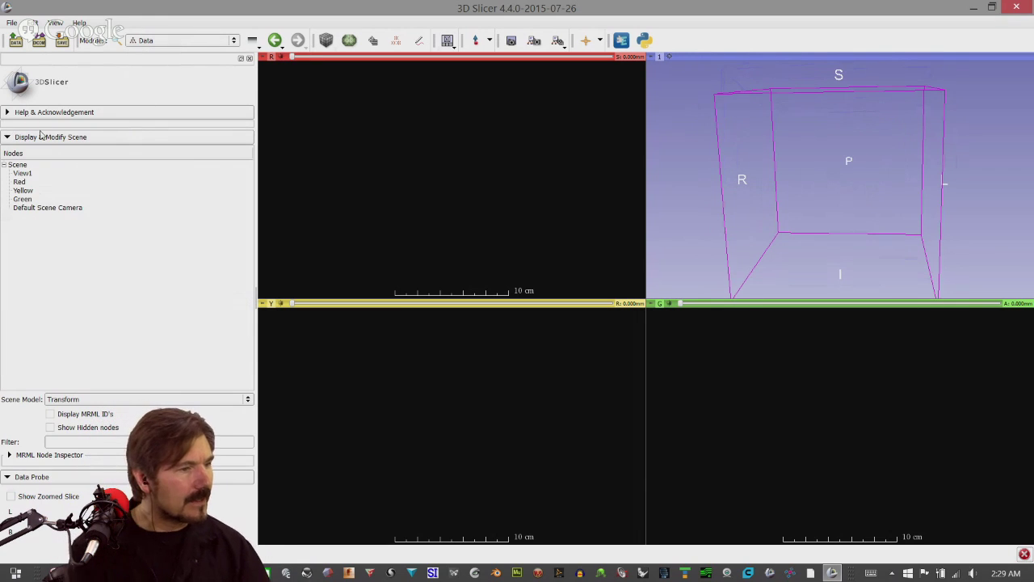
{"action": "left_click", "coordinate": [15, 39]}
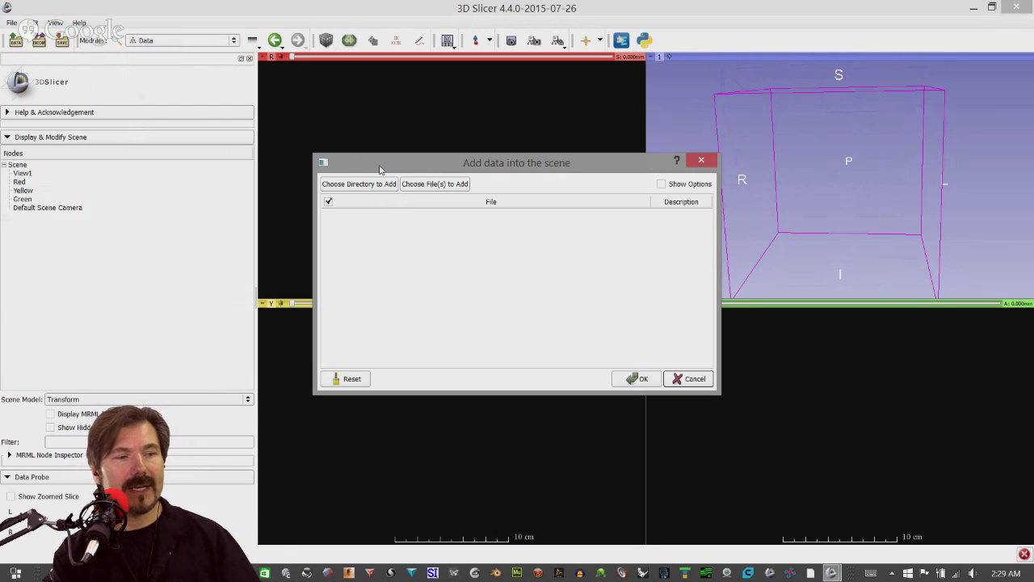
{"action": "left_click", "coordinate": [701, 161]}
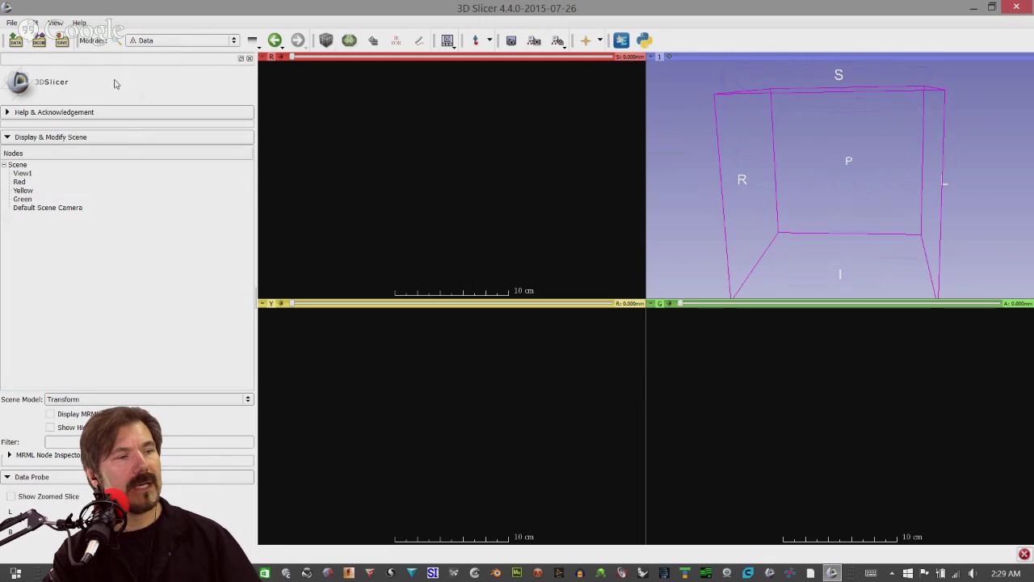
Open the DICOM browser, select the first patient and widen the browser to inspect that patient's studies and series
{"action": "left_click", "coordinate": [39, 40]}
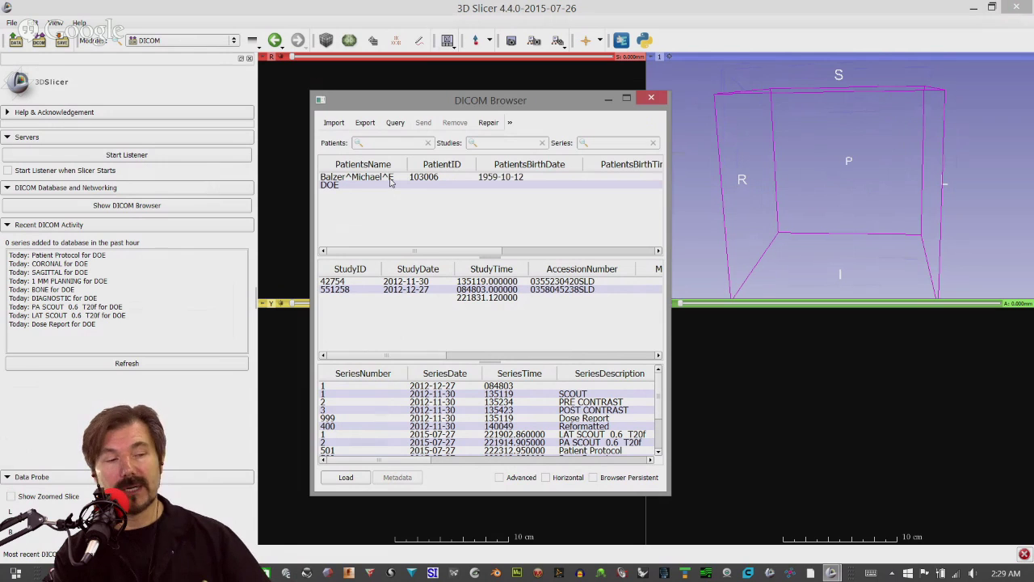
{"action": "left_click", "coordinate": [344, 177]}
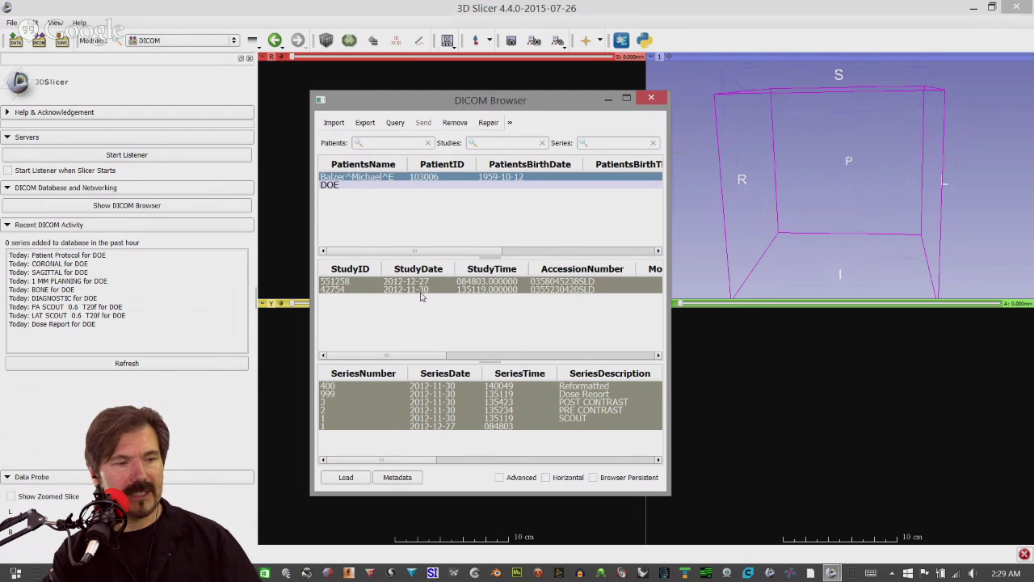
{"action": "left_click_drag", "start_coordinate": [669, 269], "coordinate": [913, 270]}
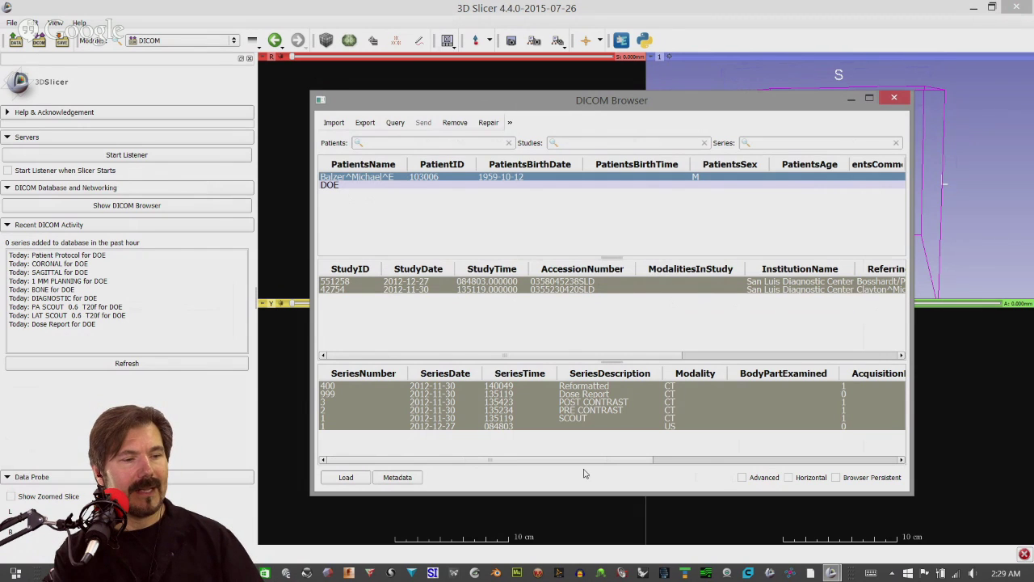
{"action": "left_click_drag", "start_coordinate": [586, 461], "coordinate": [610, 468]}
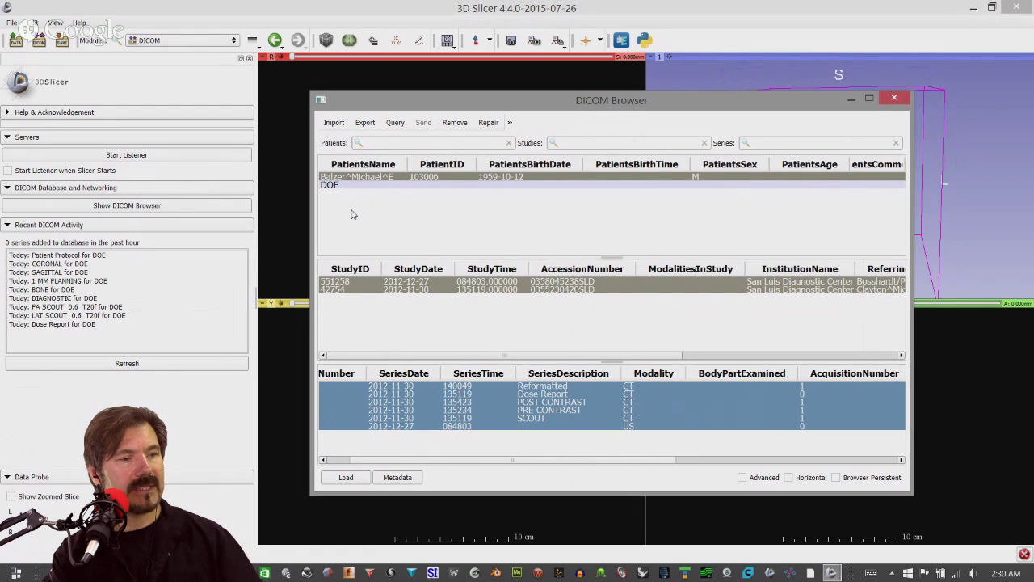
Compare the second patient's series with each of the first patient's two studies, and close the DICOM browser
{"action": "left_click", "coordinate": [332, 187]}
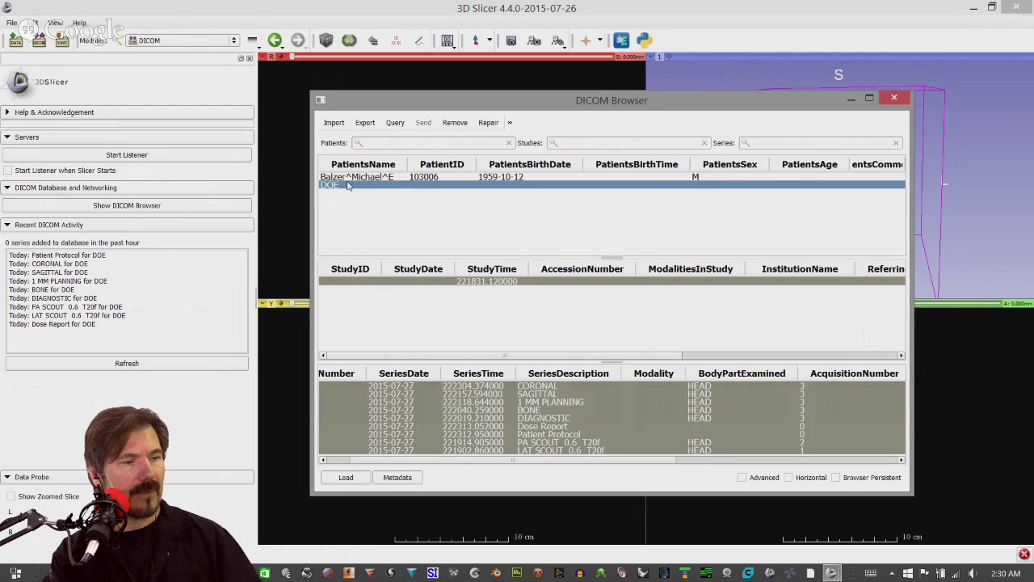
{"action": "left_click", "coordinate": [349, 177]}
{"action": "left_click", "coordinate": [374, 282]}
{"action": "left_click", "coordinate": [371, 282]}
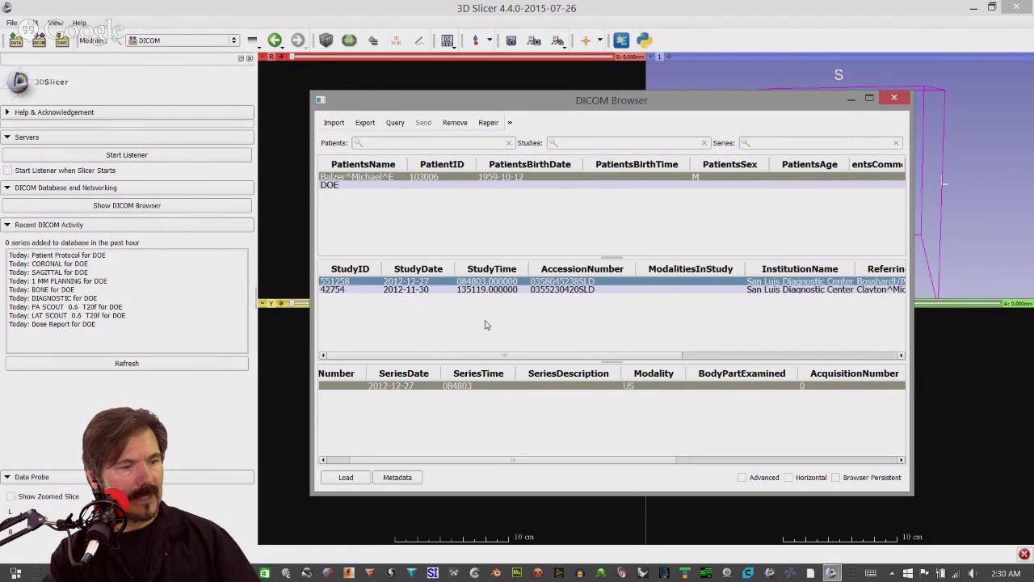
{"action": "left_click", "coordinate": [437, 293]}
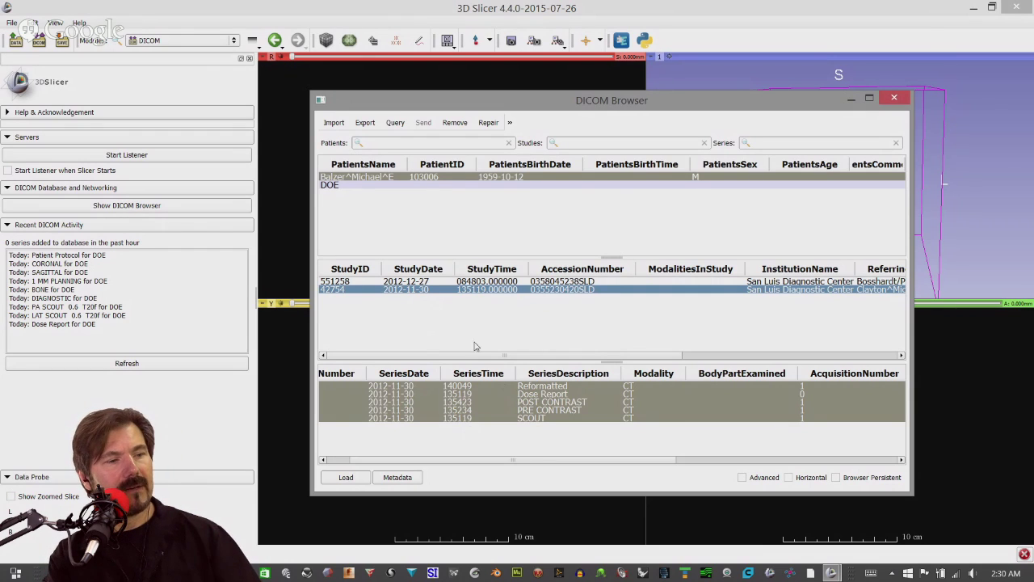
{"action": "left_click", "coordinate": [421, 187]}
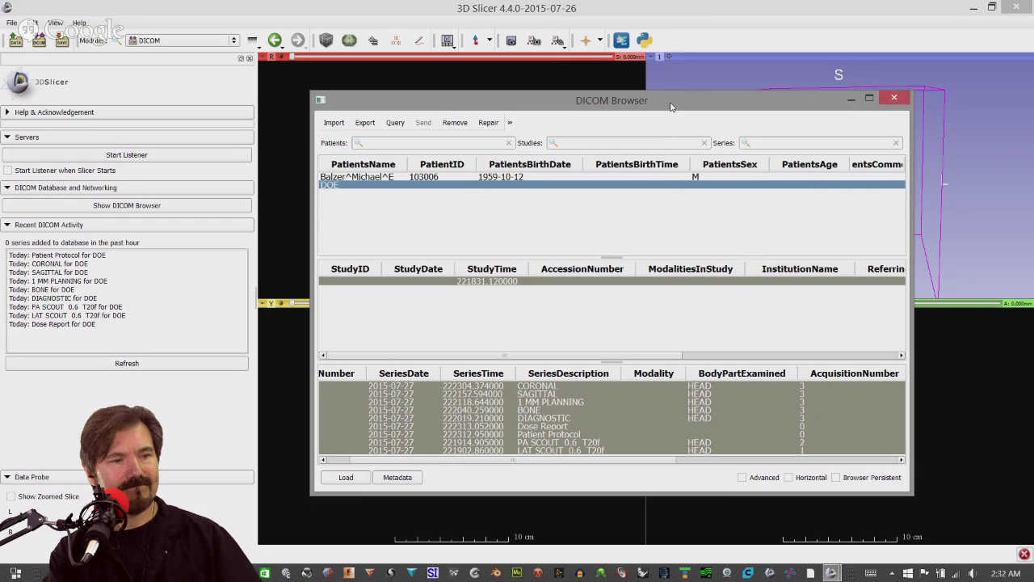
{"action": "left_click_drag", "start_coordinate": [672, 106], "coordinate": [659, 79]}
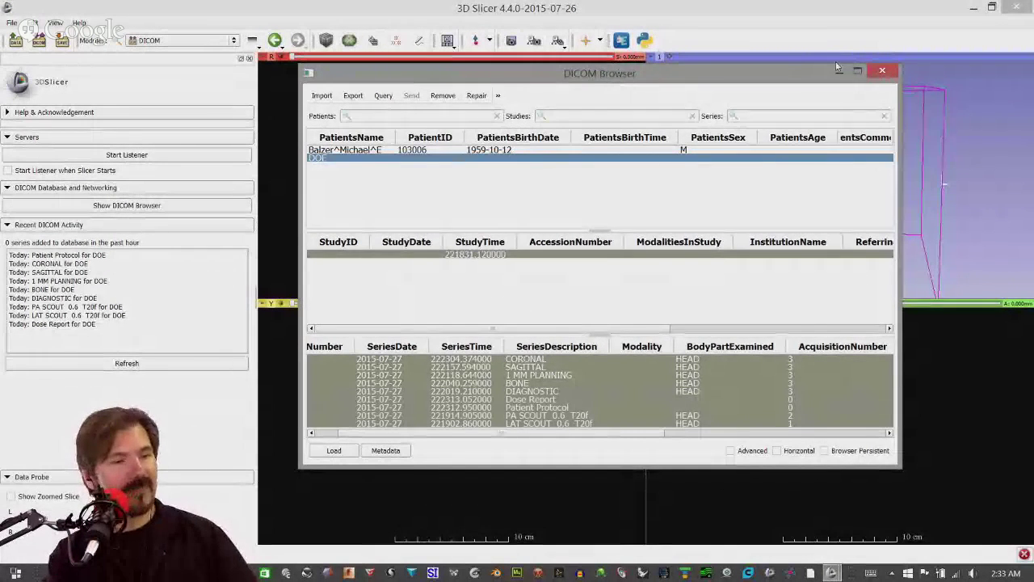
{"action": "left_click", "coordinate": [882, 72]}
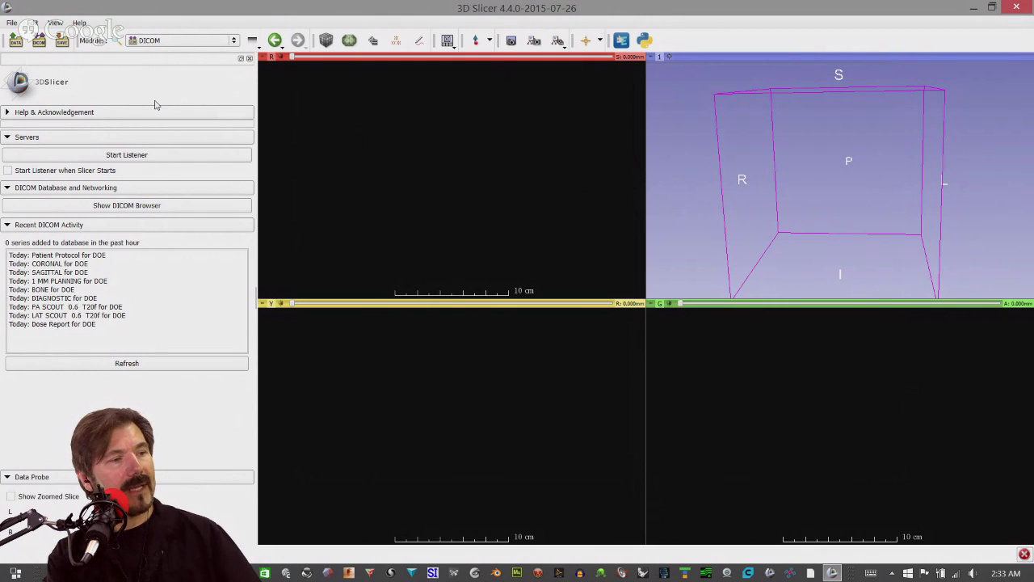
{"action": "left_click", "coordinate": [15, 42]}
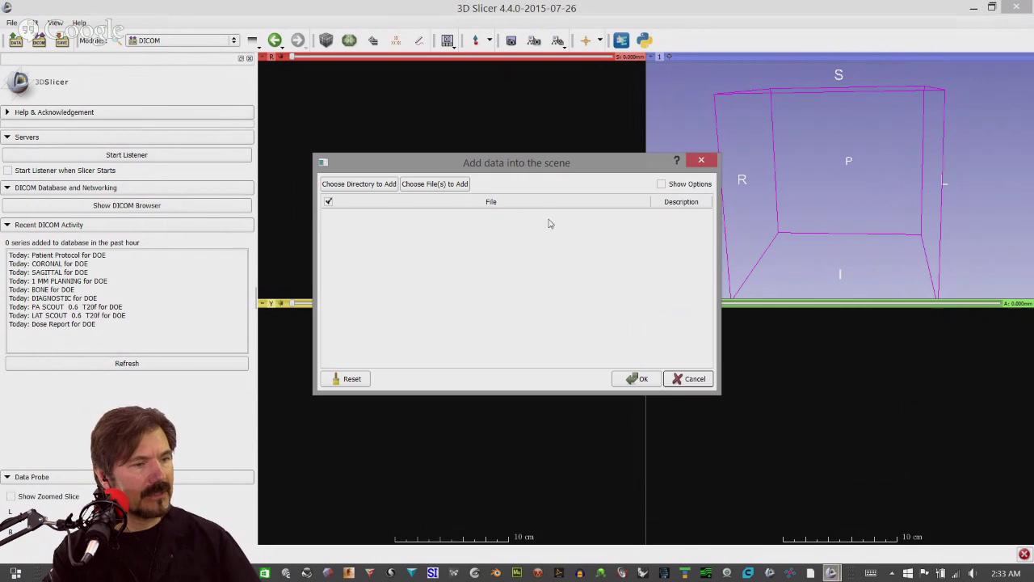
{"action": "left_click", "coordinate": [693, 163]}
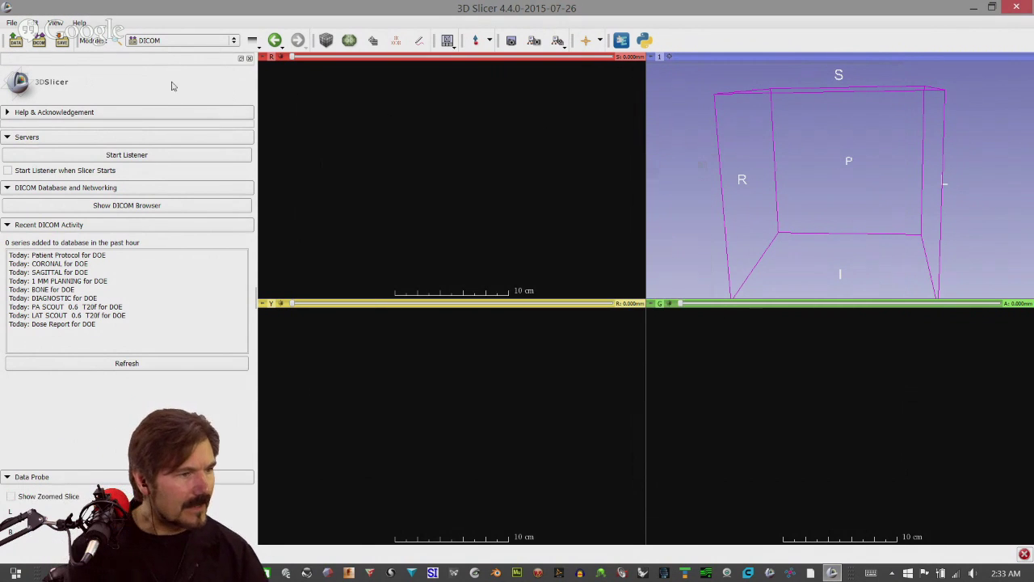
{"action": "left_click", "coordinate": [15, 42]}
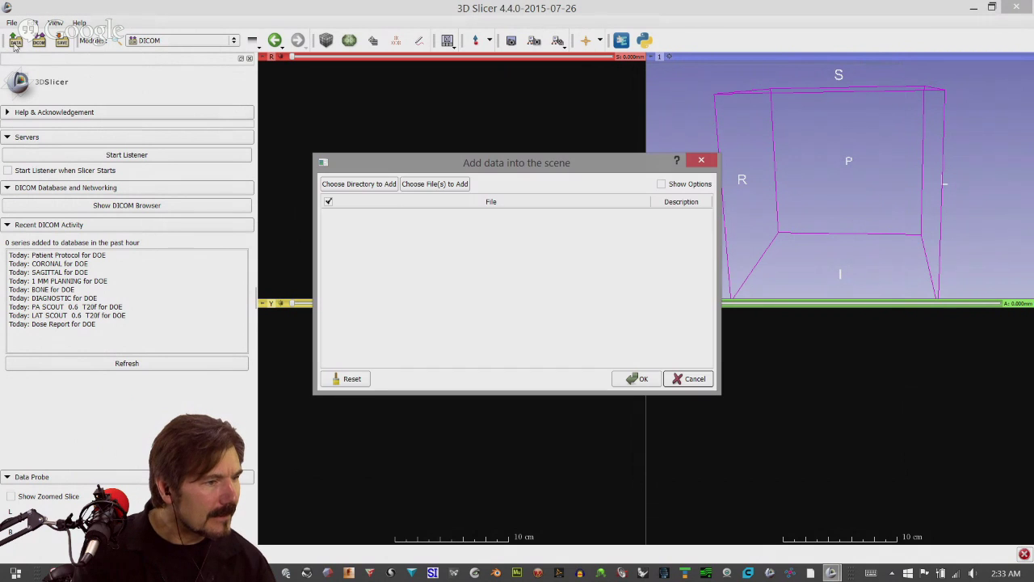
{"action": "left_click", "coordinate": [368, 184]}
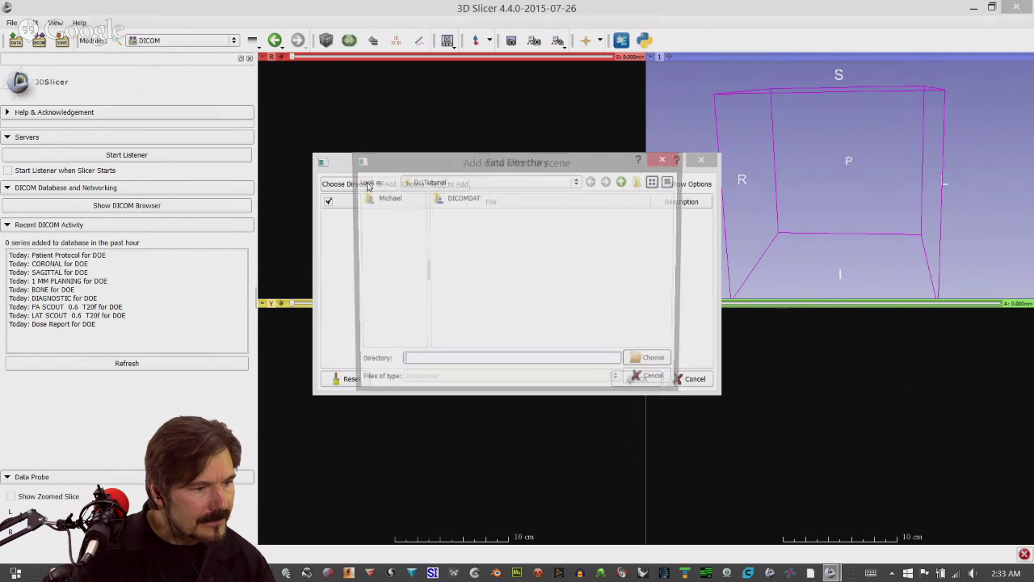
{"action": "left_click", "coordinate": [665, 158]}
{"action": "left_click", "coordinate": [693, 378]}
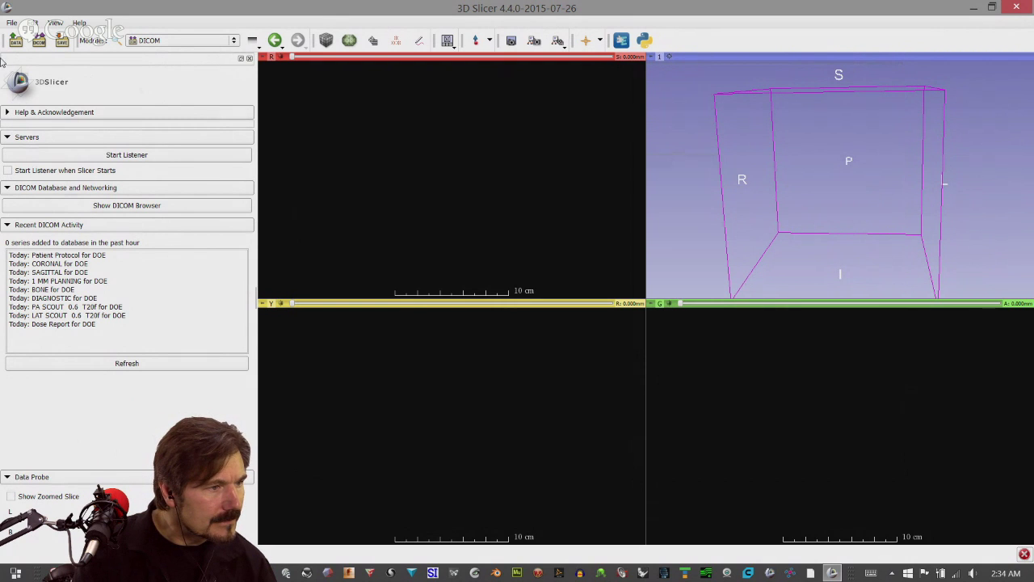
Load the MRBrainTumor1 sample data set into the scene
{"action": "left_click", "coordinate": [12, 23]}
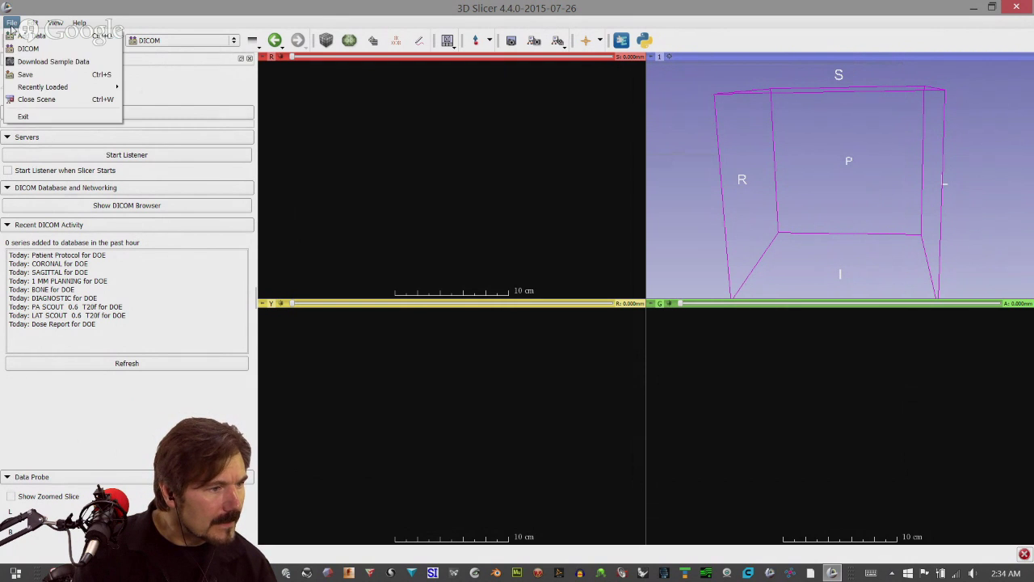
{"action": "left_click", "coordinate": [48, 61]}
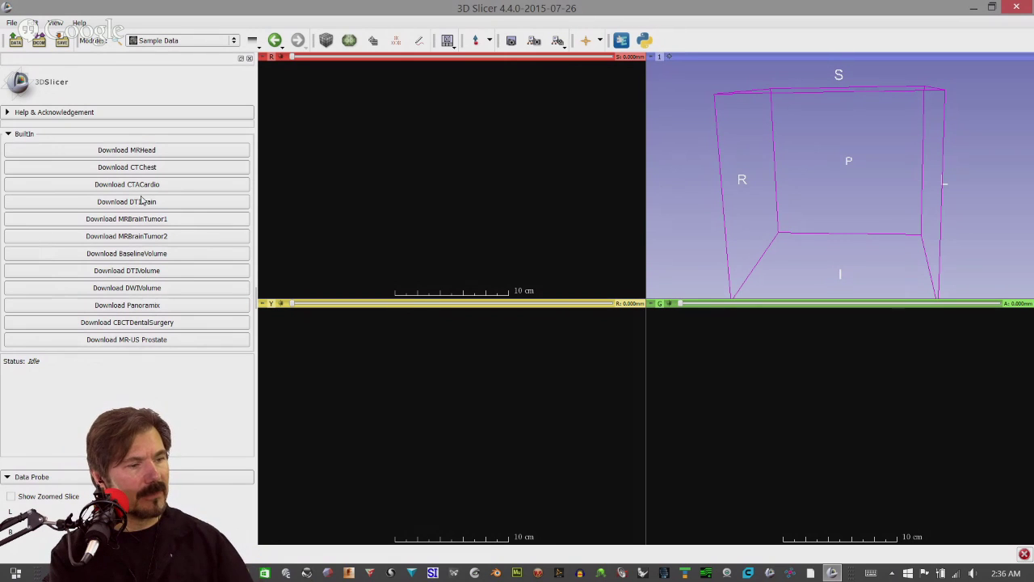
{"action": "left_click", "coordinate": [156, 221]}
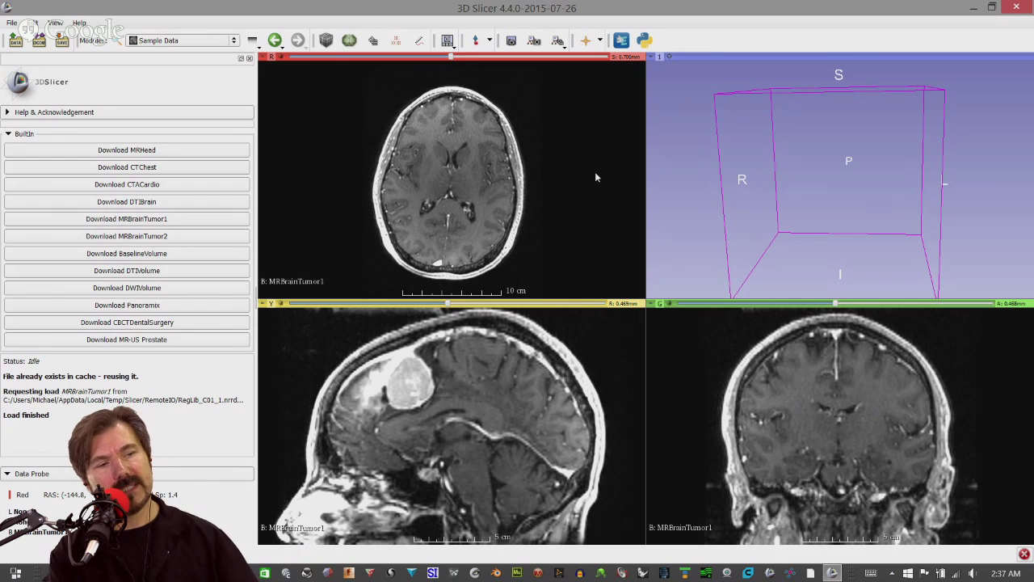
Examine the axial slices of MRBrainTumor1 in the red view, from the upper brain down to the skull base
{"action": "scroll", "coordinate": [594, 173], "scroll_direction": "up", "scroll_amount": 3}
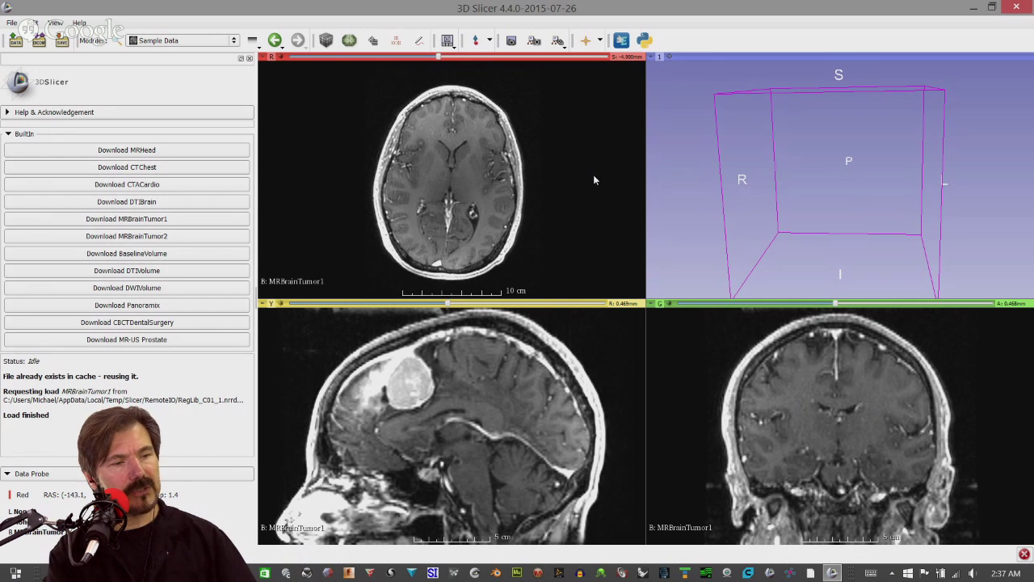
{"action": "scroll", "coordinate": [592, 181], "scroll_direction": "up", "scroll_amount": 3}
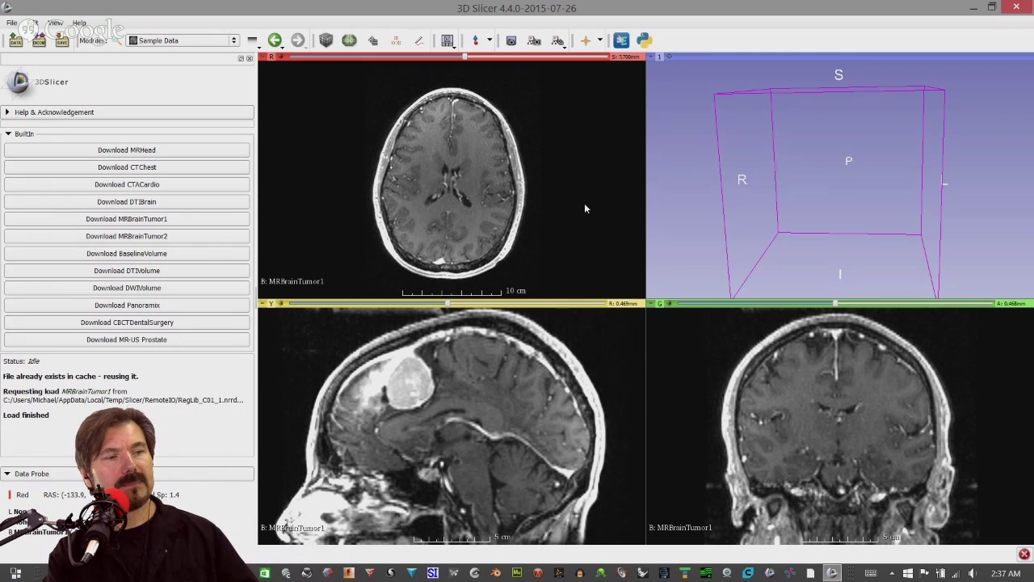
{"action": "scroll", "coordinate": [584, 202], "scroll_direction": "up", "scroll_amount": 20}
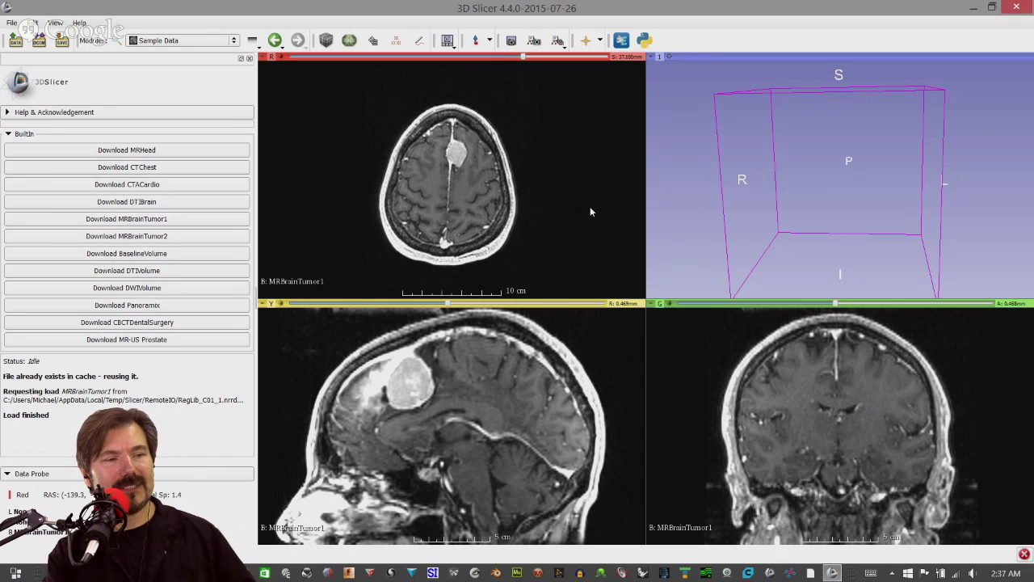
{"action": "scroll", "coordinate": [589, 207], "scroll_direction": "up", "scroll_amount": 1}
{"action": "scroll", "coordinate": [597, 208], "scroll_direction": "down", "scroll_amount": 8}
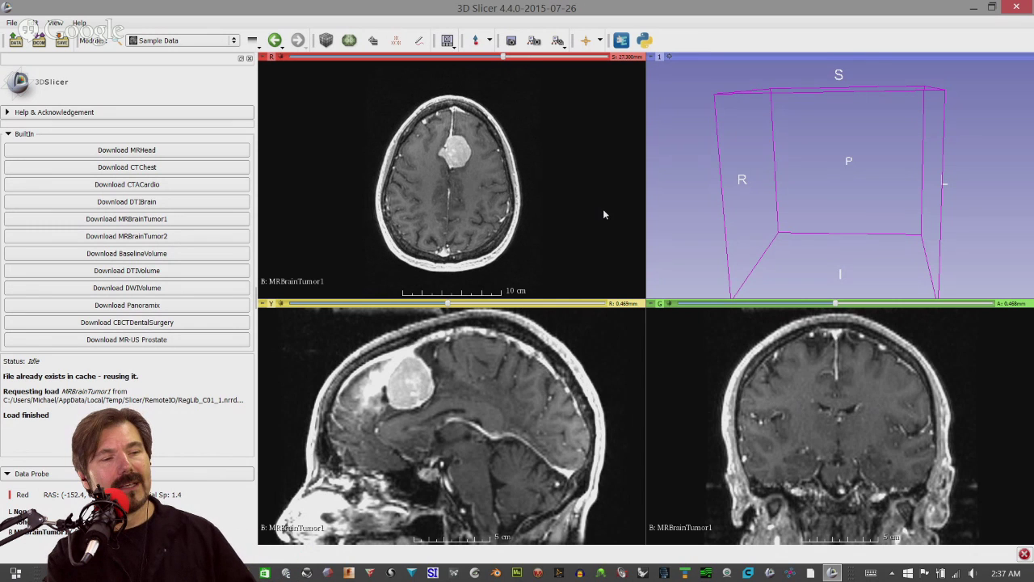
{"action": "scroll", "coordinate": [603, 214], "scroll_direction": "down", "scroll_amount": 18}
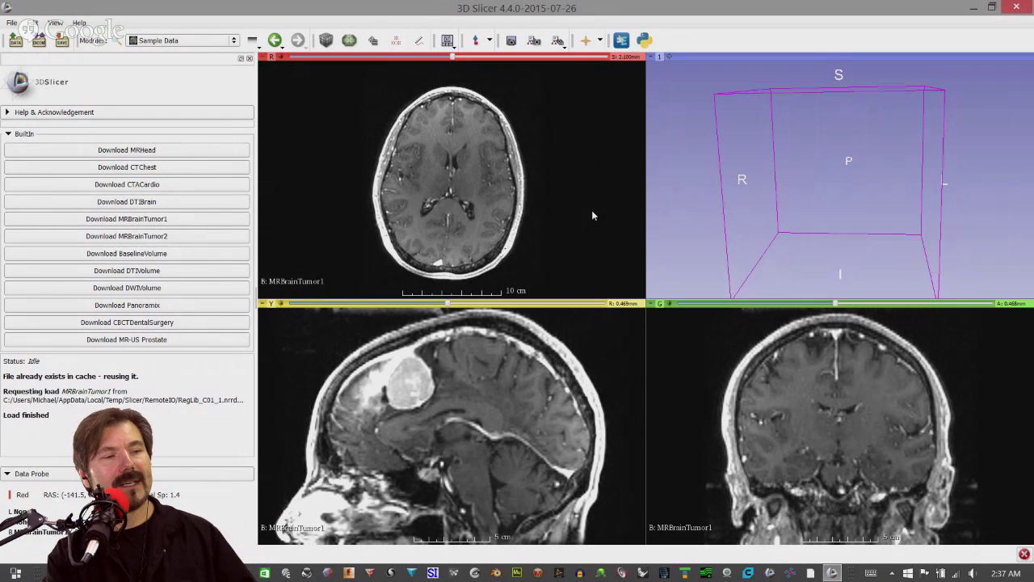
{"action": "scroll", "coordinate": [594, 215], "scroll_direction": "down", "scroll_amount": 20}
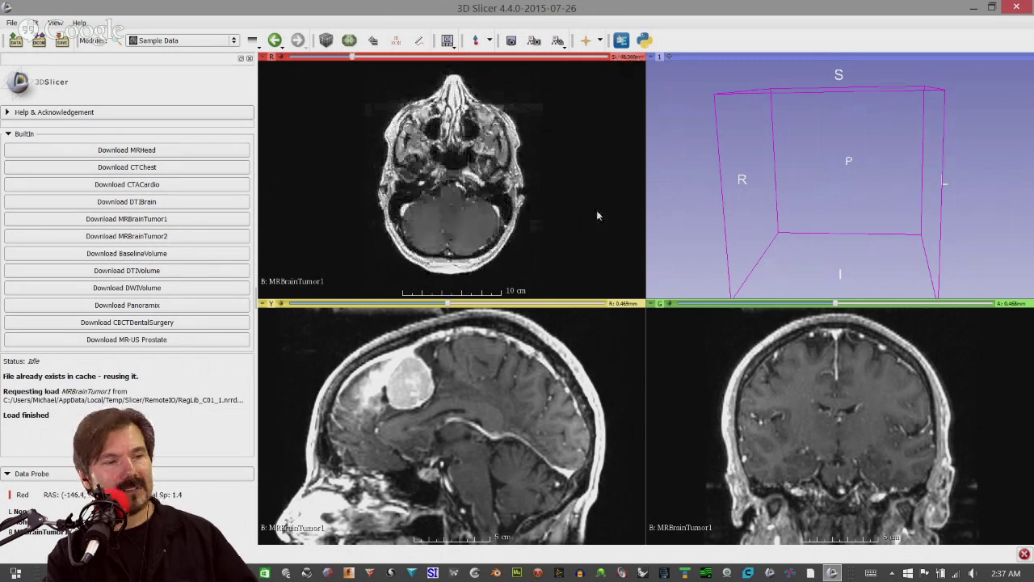
{"action": "scroll", "coordinate": [597, 212], "scroll_direction": "down", "scroll_amount": 2}
{"action": "scroll", "coordinate": [596, 212], "scroll_direction": "up", "scroll_amount": 2}
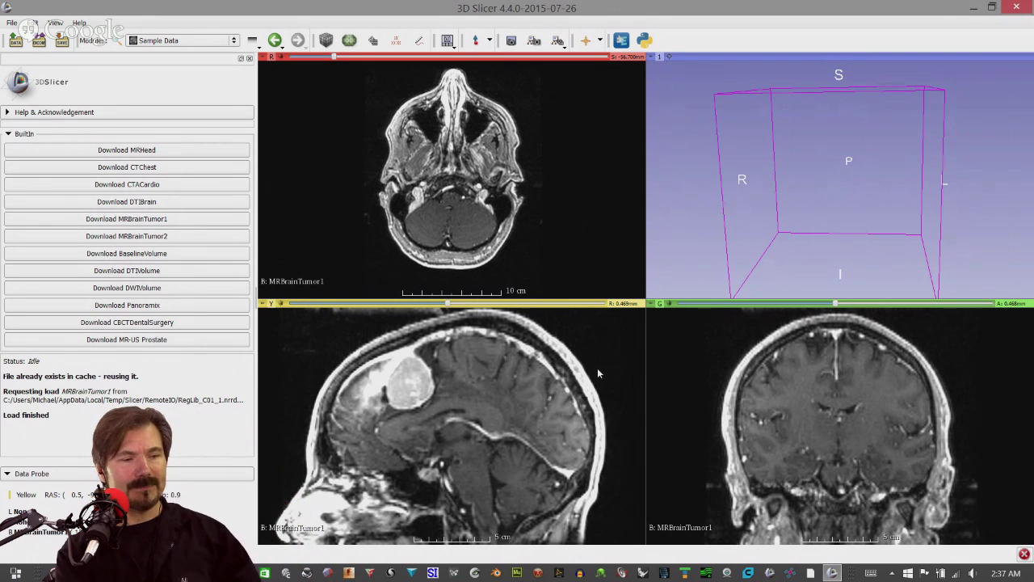
Examine the tumor through the sagittal slices in the yellow view and the coronal slices in the green view
{"action": "scroll", "coordinate": [614, 352], "scroll_direction": "down", "scroll_amount": 5}
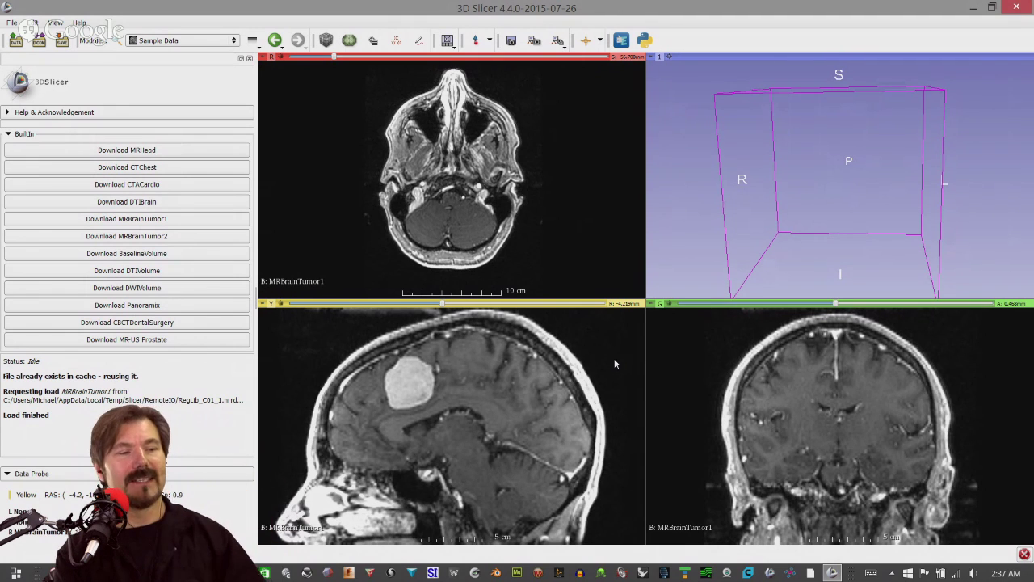
{"action": "scroll", "coordinate": [614, 358], "scroll_direction": "down", "scroll_amount": 4}
{"action": "scroll", "coordinate": [612, 364], "scroll_direction": "down", "scroll_amount": 20}
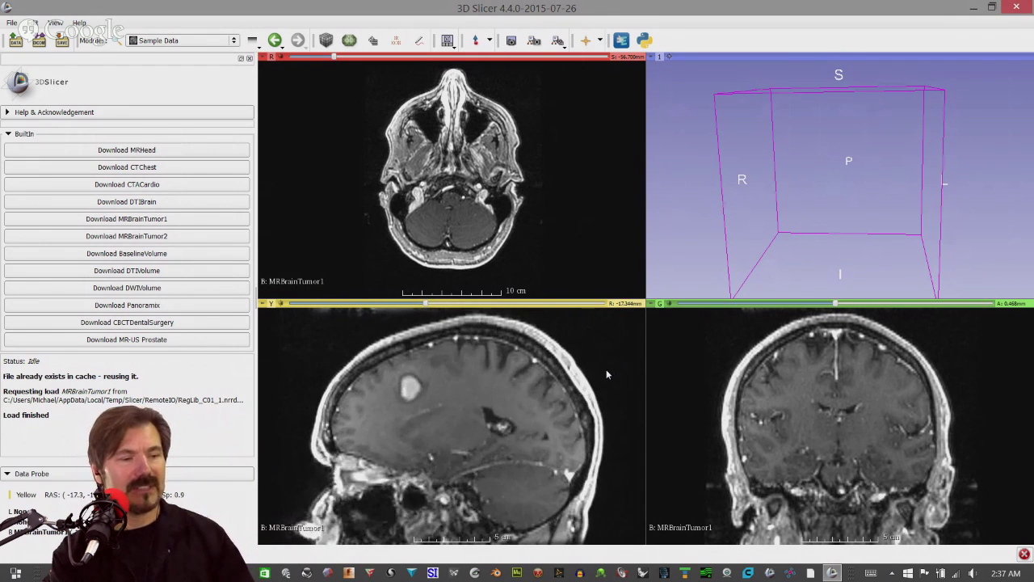
{"action": "scroll", "coordinate": [604, 369], "scroll_direction": "down", "scroll_amount": 3}
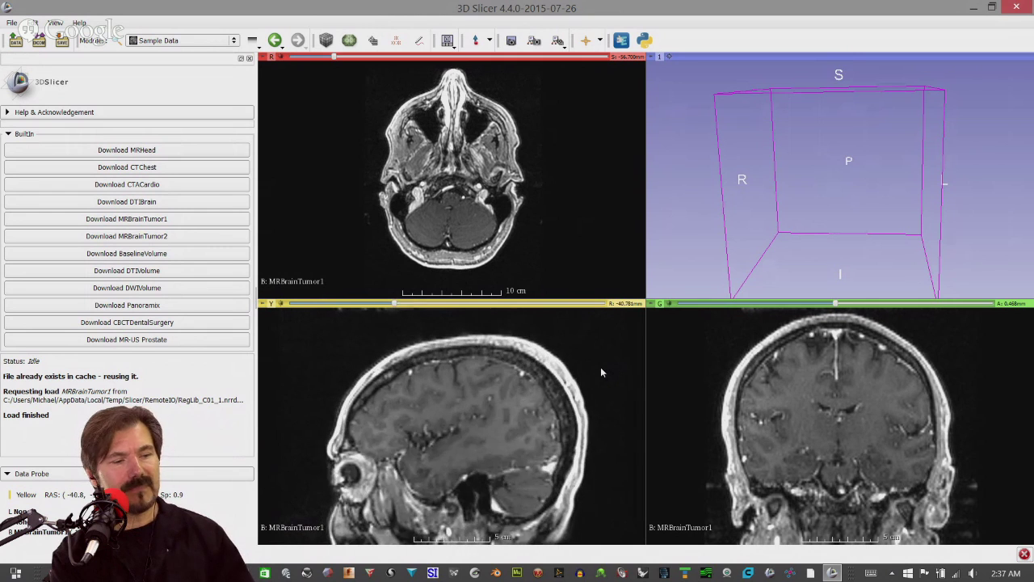
{"action": "scroll", "coordinate": [721, 348], "scroll_direction": "up", "scroll_amount": 17}
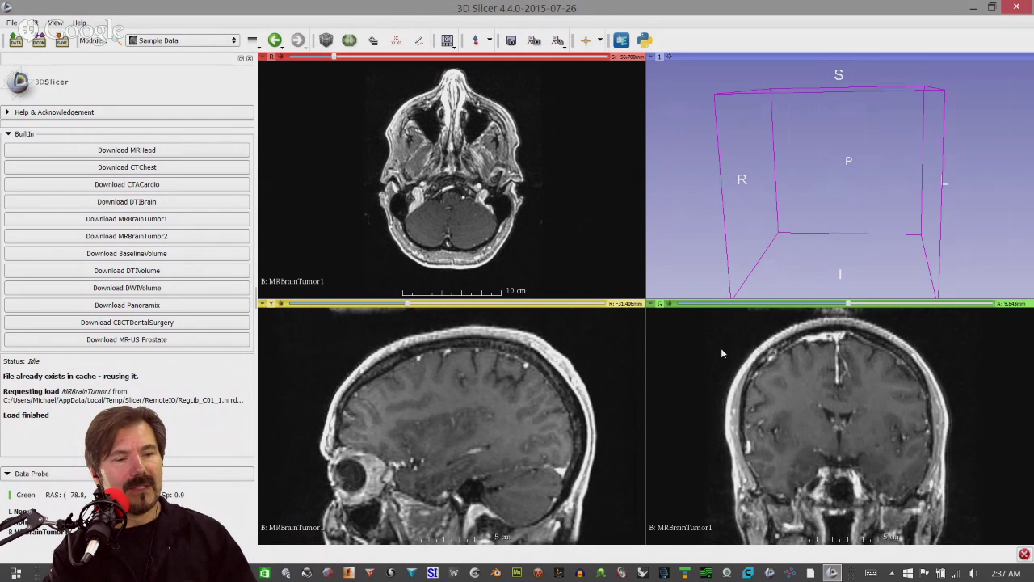
{"action": "scroll", "coordinate": [722, 353], "scroll_direction": "up", "scroll_amount": 8}
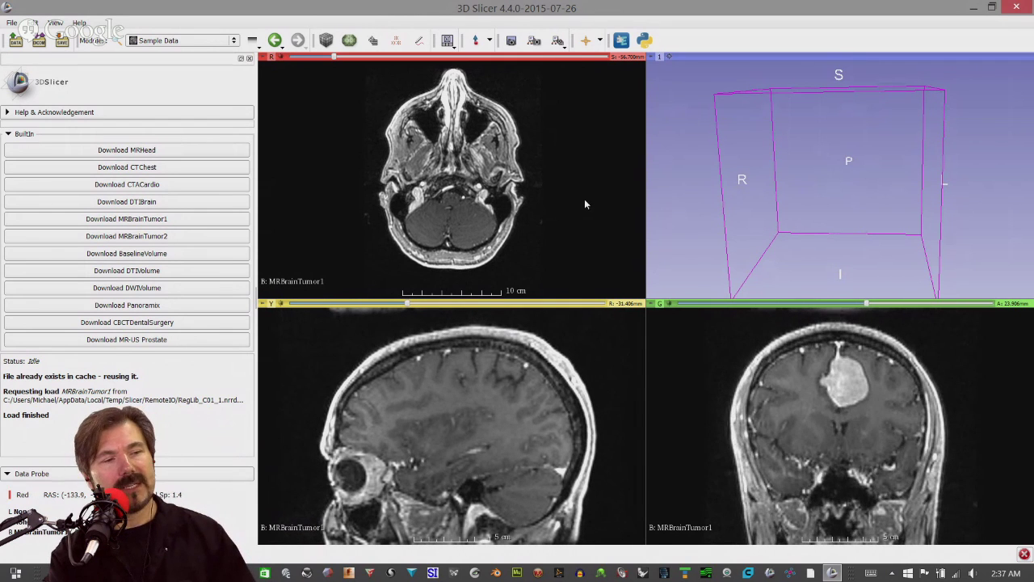
Adjust the window/level of MRBrainTumor1 in the red slice view and close the module panel
{"action": "left_click_drag", "start_coordinate": [579, 179], "coordinate": [612, 152]}
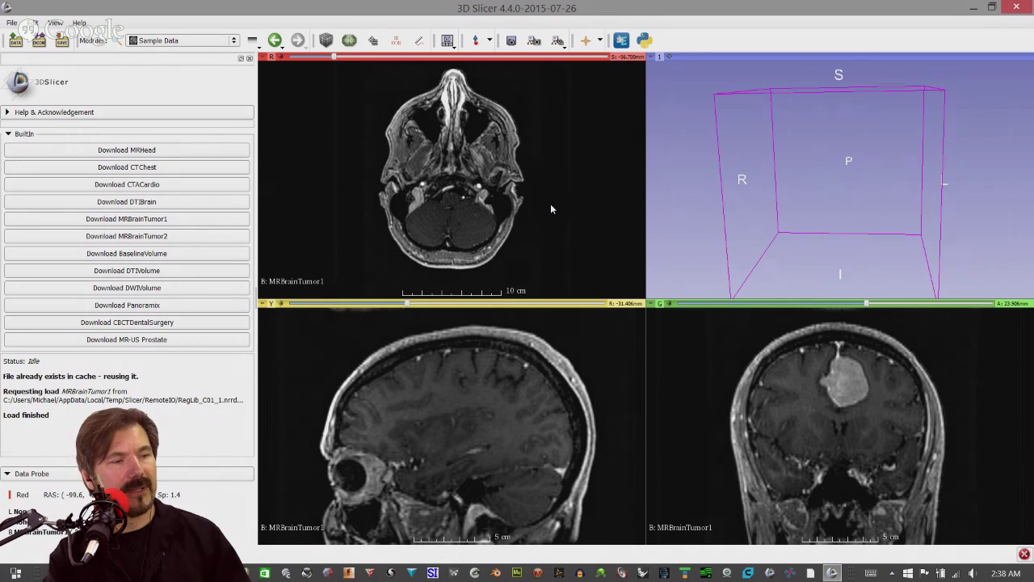
{"action": "left_click", "coordinate": [249, 60]}
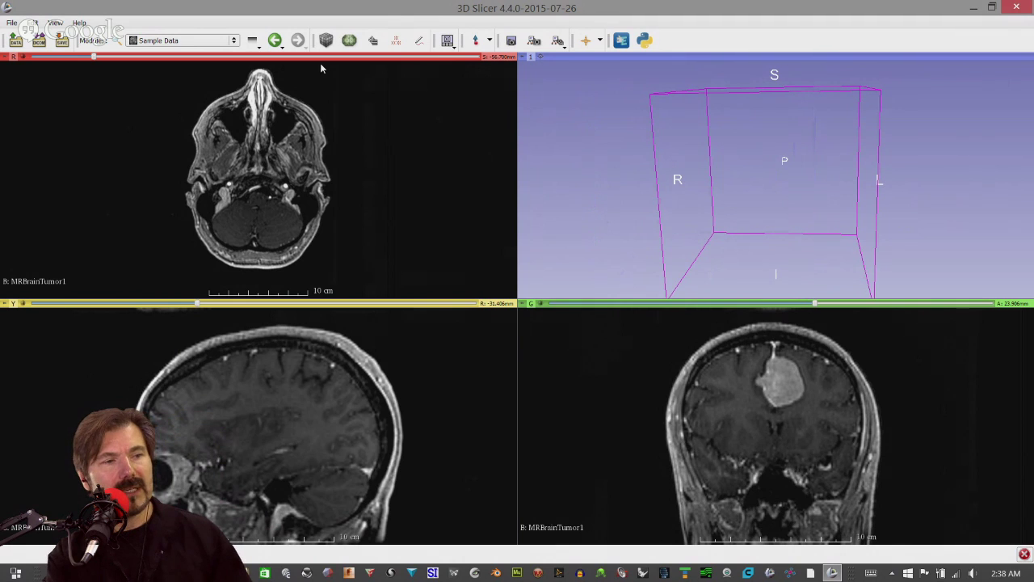
Try the Conventional and Conventional Widescreen layouts, rotating the empty 3D view in each
{"action": "left_click", "coordinate": [457, 50]}
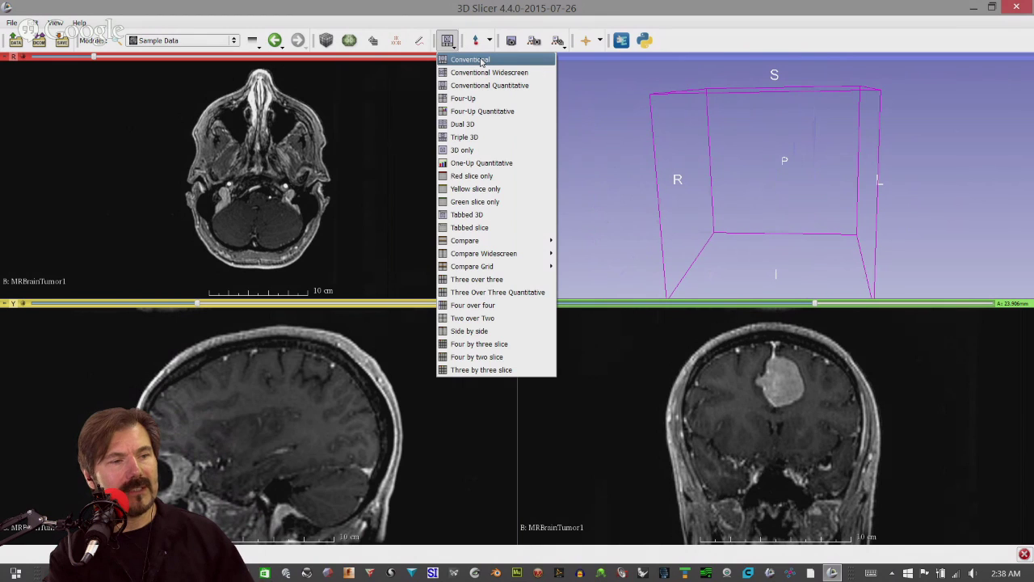
{"action": "left_click", "coordinate": [482, 60]}
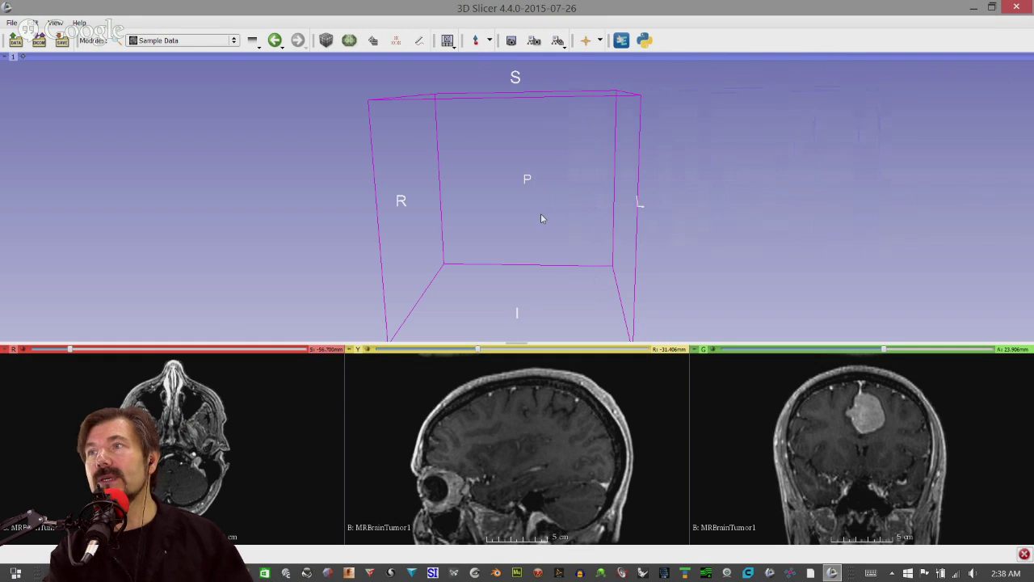
{"action": "left_click_drag", "start_coordinate": [542, 218], "coordinate": [563, 219]}
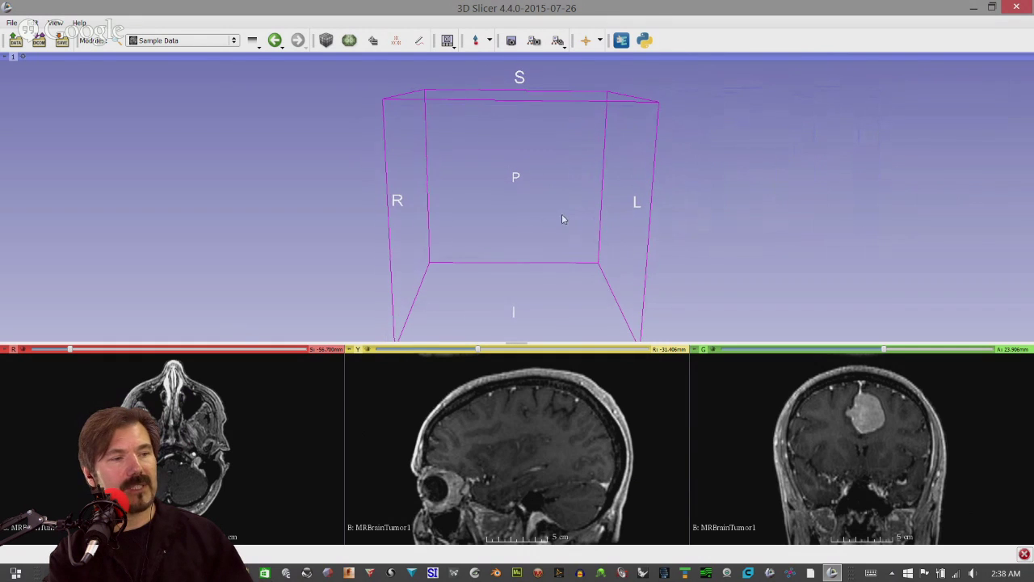
{"action": "left_click", "coordinate": [450, 47]}
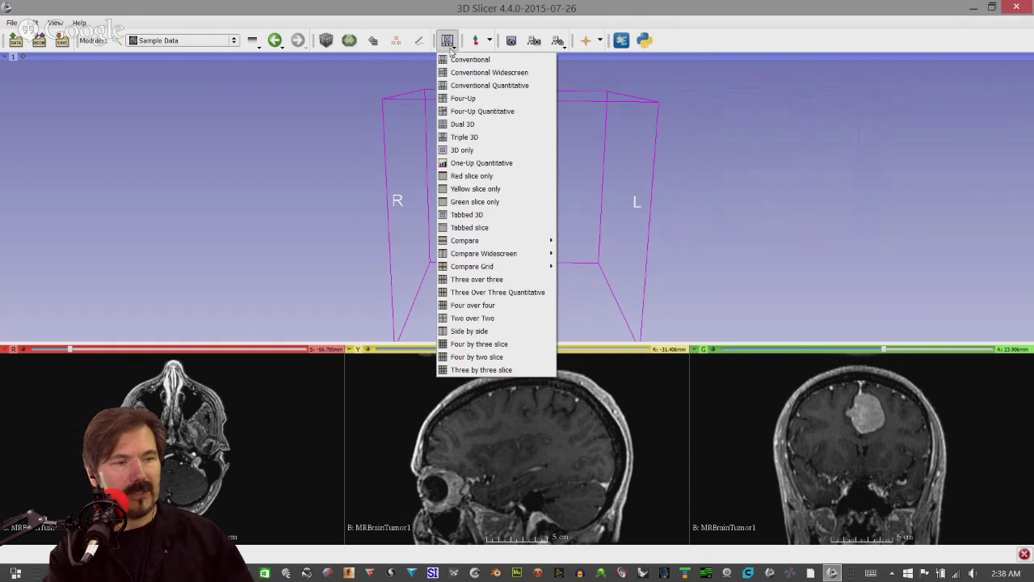
{"action": "left_click", "coordinate": [485, 73]}
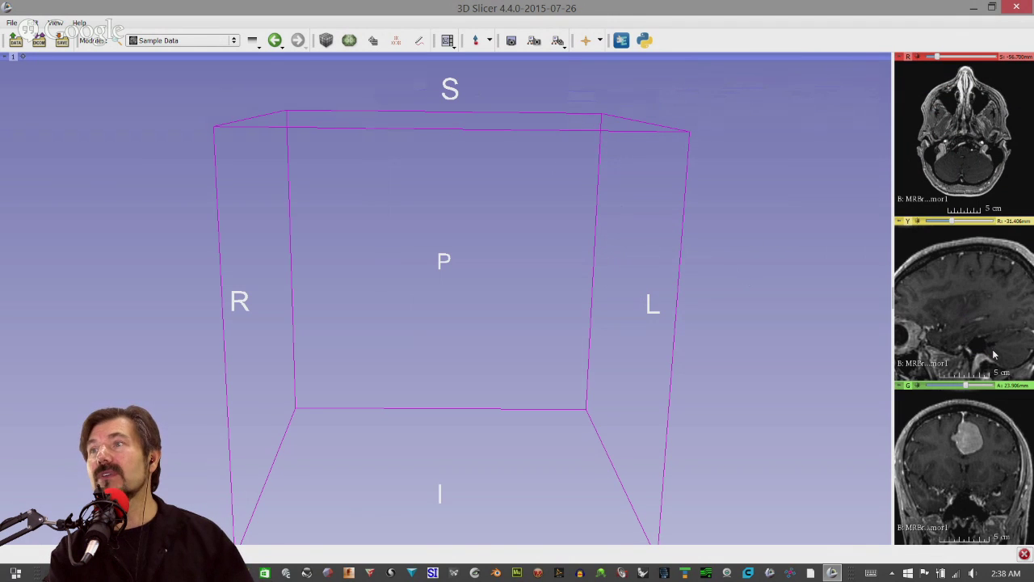
{"action": "left_click_drag", "start_coordinate": [488, 300], "coordinate": [540, 296]}
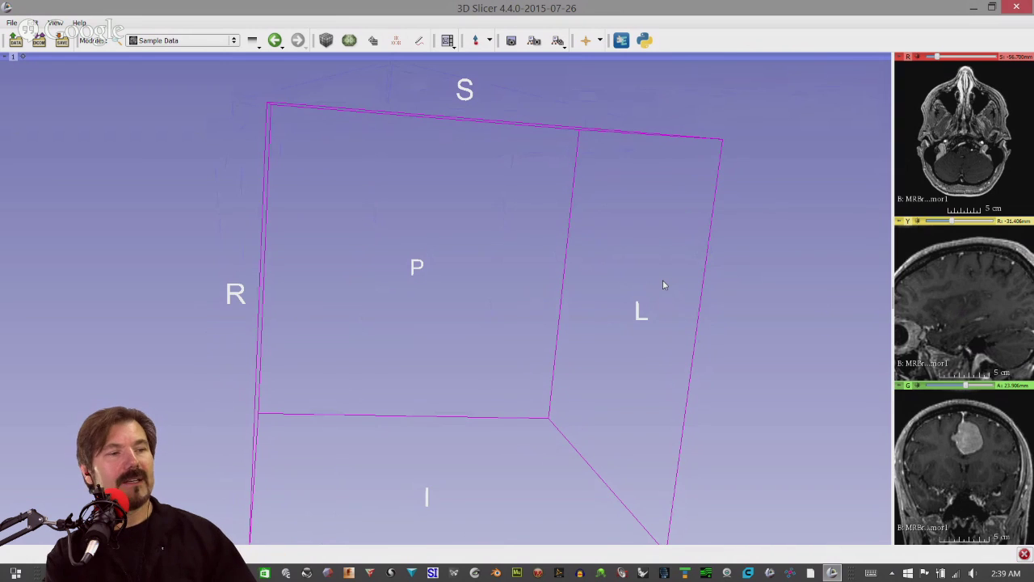
Try the Dual 3D and Tabbed 3D view layouts
{"action": "left_click", "coordinate": [448, 40]}
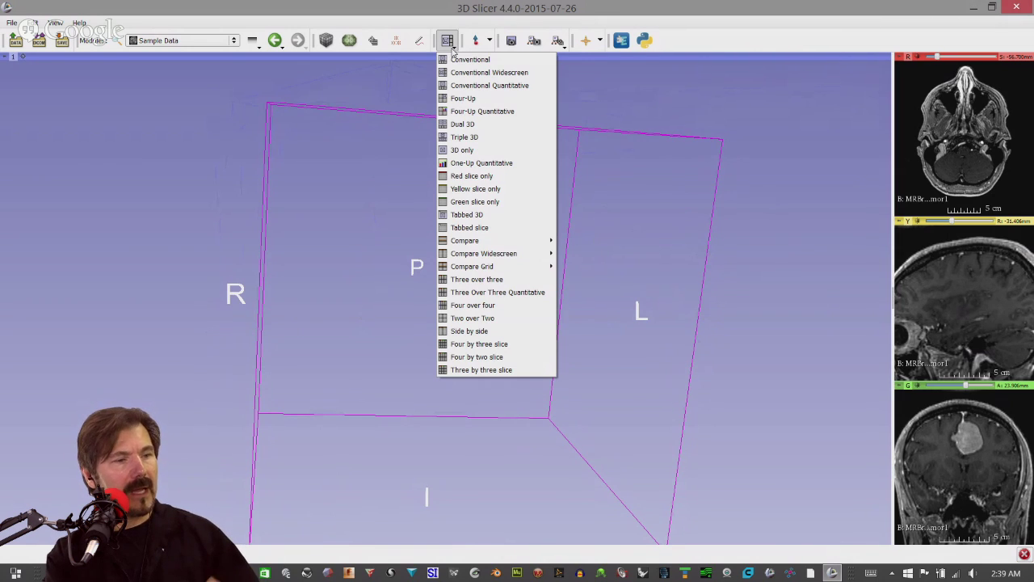
{"action": "left_click", "coordinate": [473, 124]}
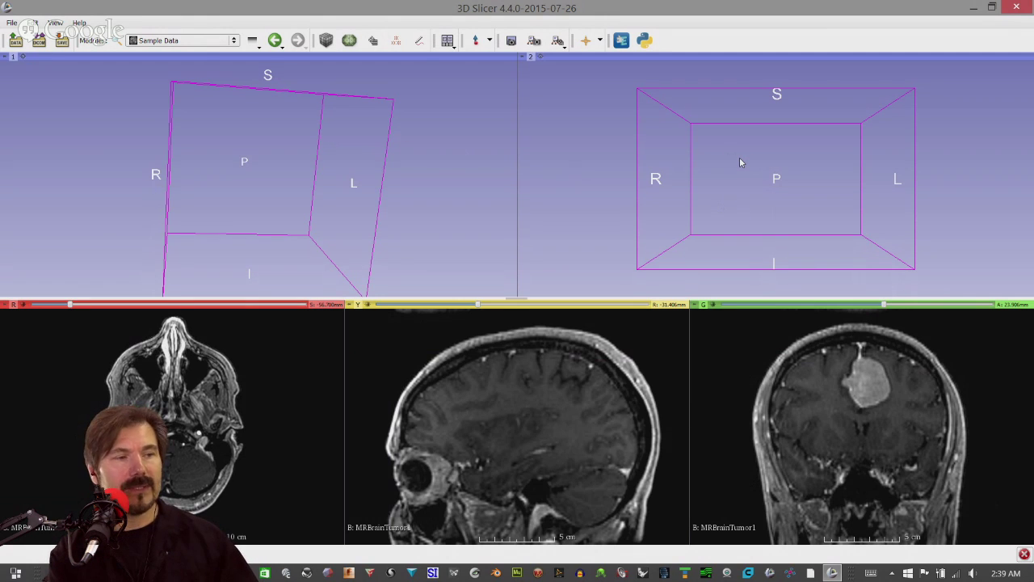
{"action": "left_click", "coordinate": [454, 48]}
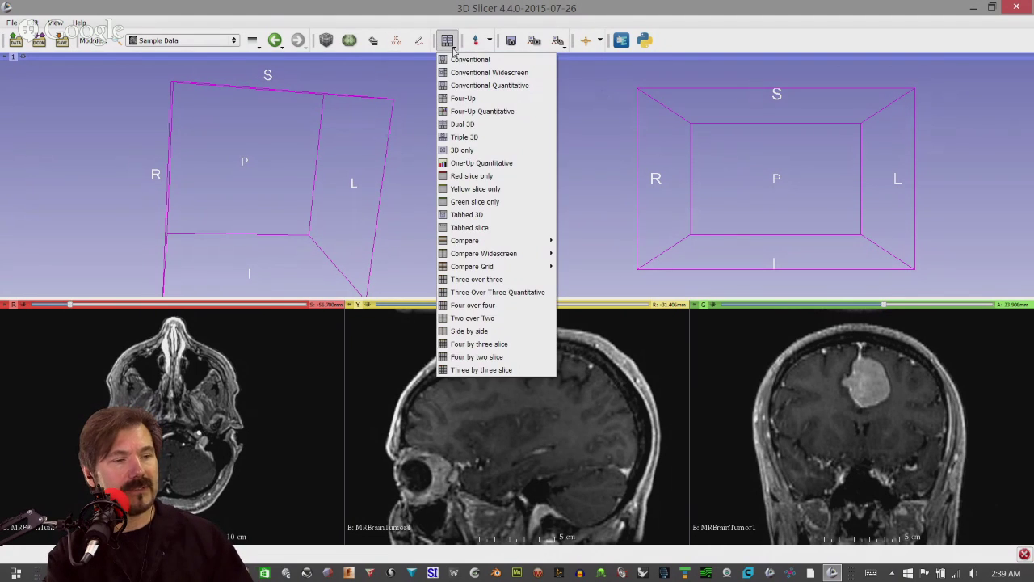
{"action": "left_click", "coordinate": [476, 215]}
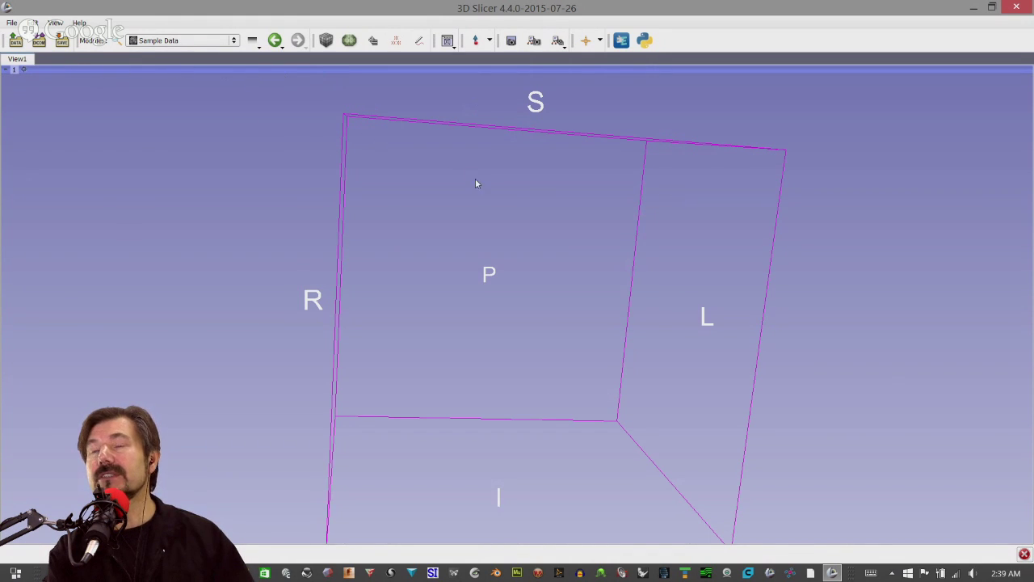
Set the layout to Conventional Widescreen and widen the column of slice views
{"action": "left_click", "coordinate": [449, 42]}
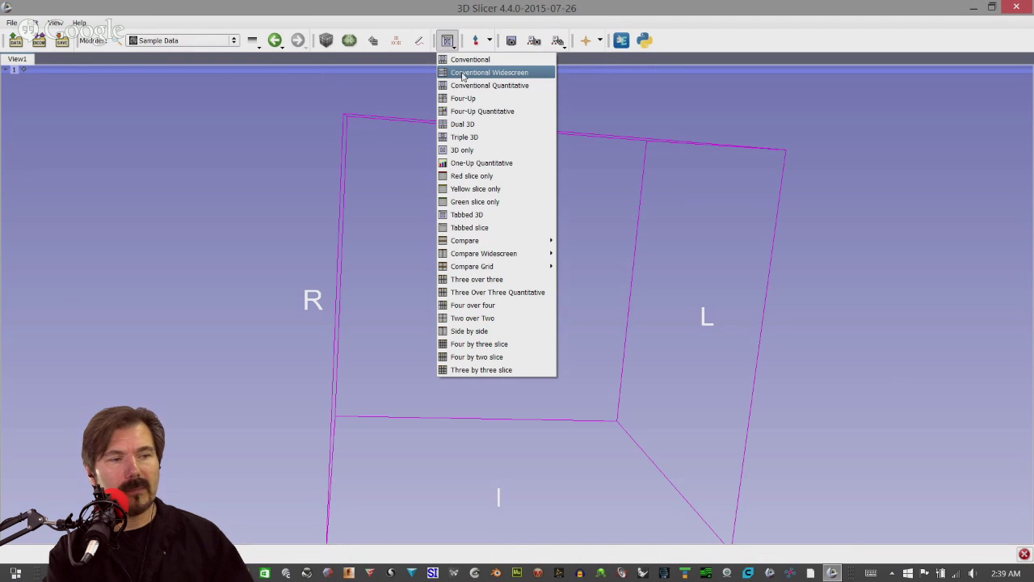
{"action": "left_click", "coordinate": [463, 73]}
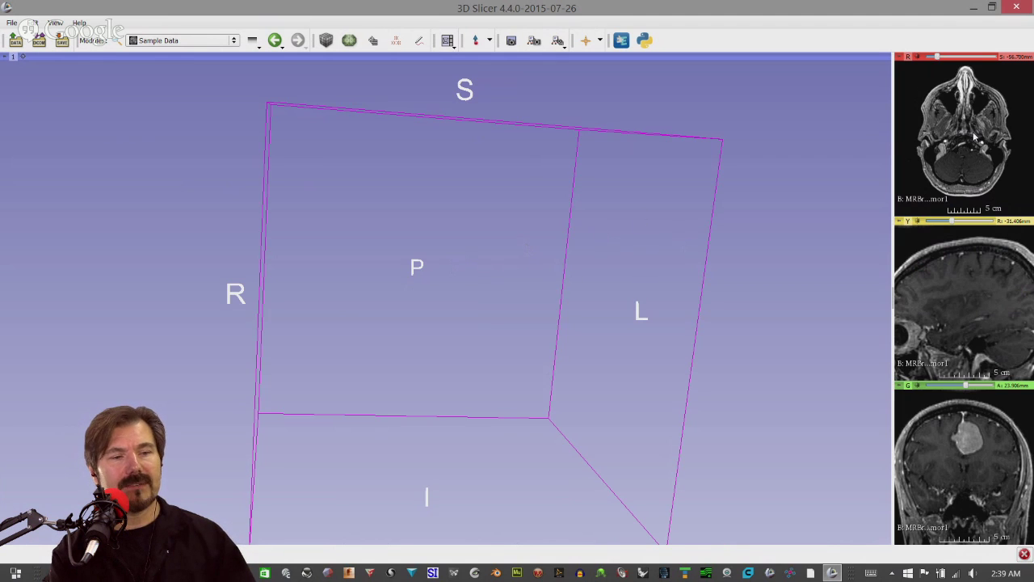
{"action": "left_click_drag", "start_coordinate": [893, 194], "coordinate": [817, 187]}
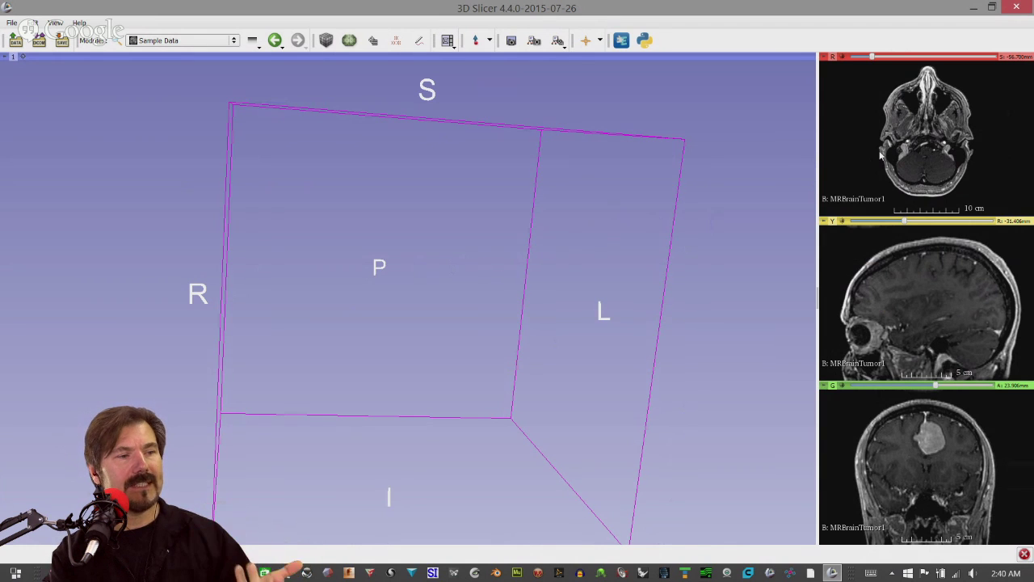
Switch to the Volume Rendering module
{"action": "left_click", "coordinate": [188, 42]}
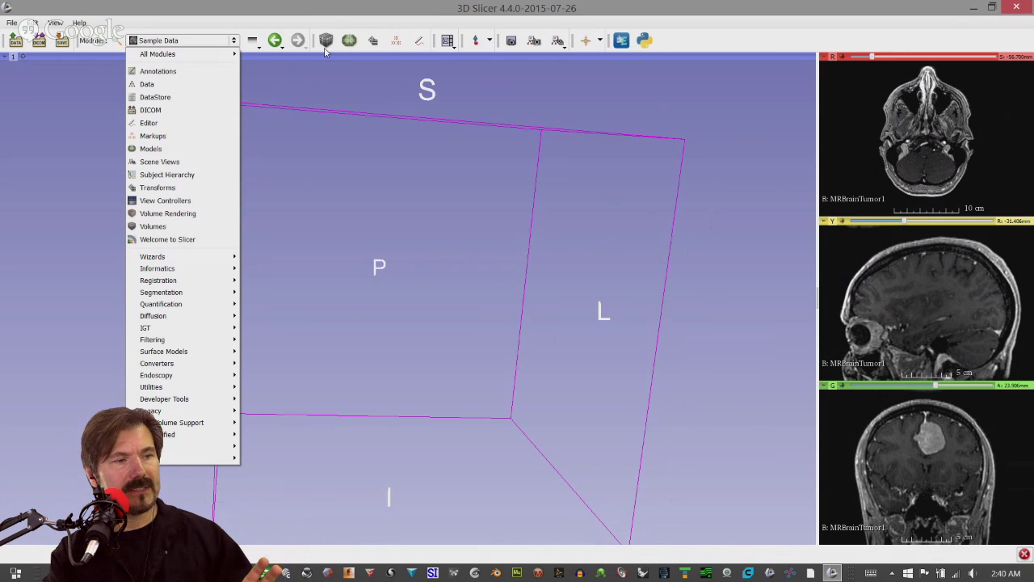
{"action": "left_click", "coordinate": [336, 16]}
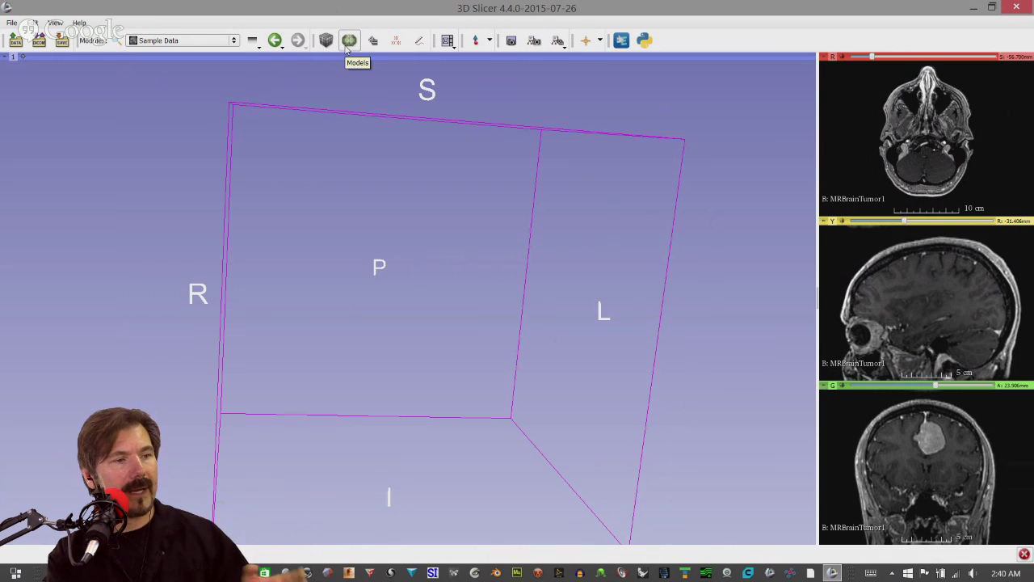
{"action": "left_click", "coordinate": [214, 42]}
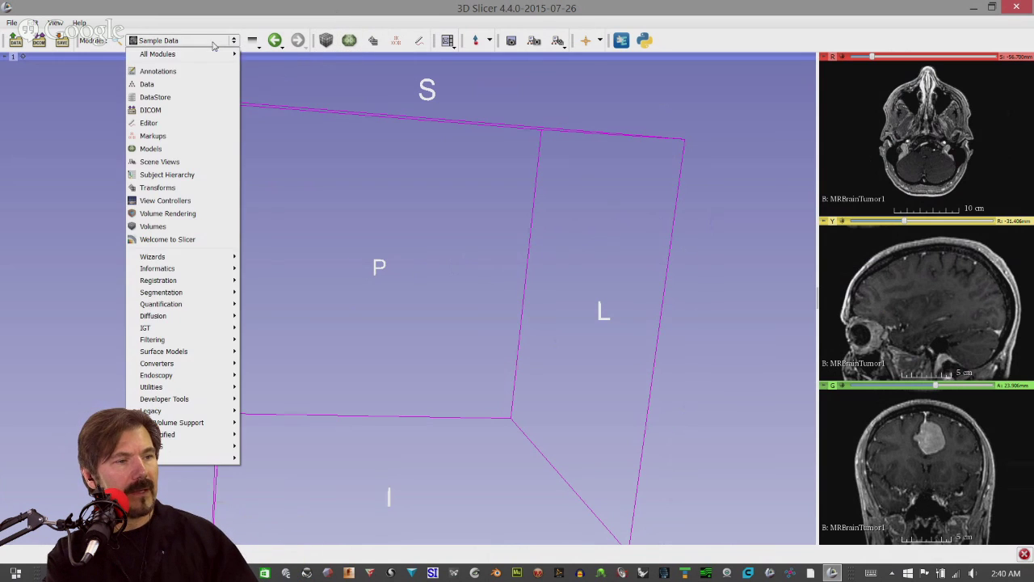
{"action": "left_click", "coordinate": [180, 214]}
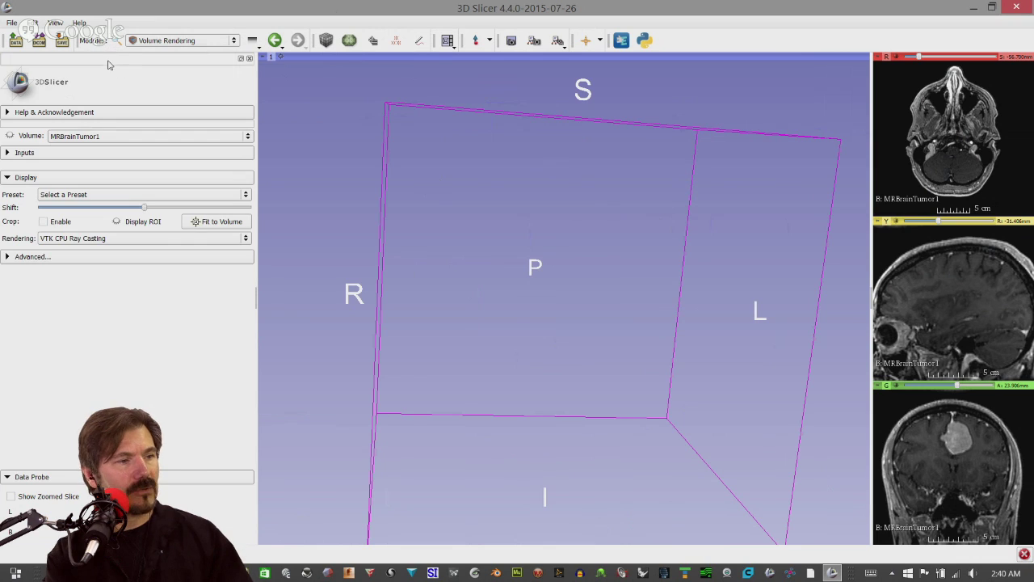
Undock the Volume Rendering module panel and place it as a floating window near the edge of the 3D view
{"action": "double_click", "coordinate": [110, 59]}
{"action": "left_click_drag", "start_coordinate": [202, 82], "coordinate": [174, 70]}
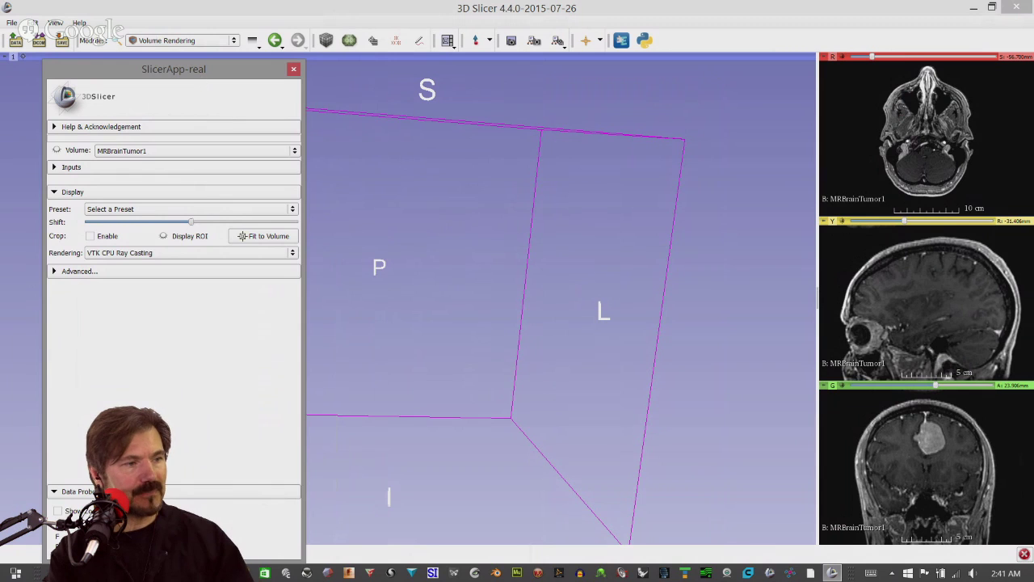
{"action": "left_click_drag", "start_coordinate": [199, 75], "coordinate": [196, 68]}
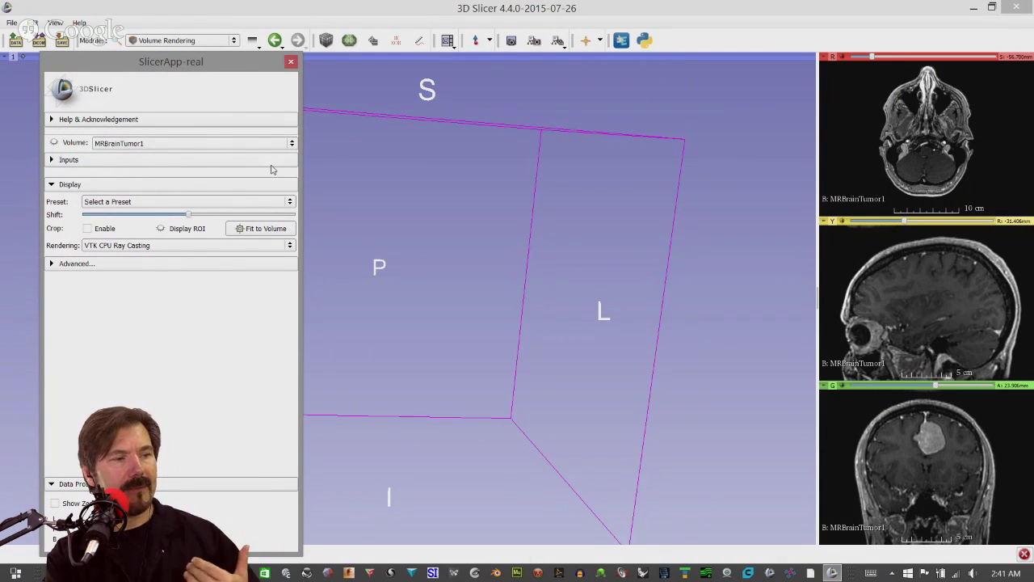
Keep MRBrainTumor1 as the volume to render, expand the Inputs section and check its Display choices
{"action": "left_click", "coordinate": [154, 145]}
{"action": "left_click", "coordinate": [153, 143]}
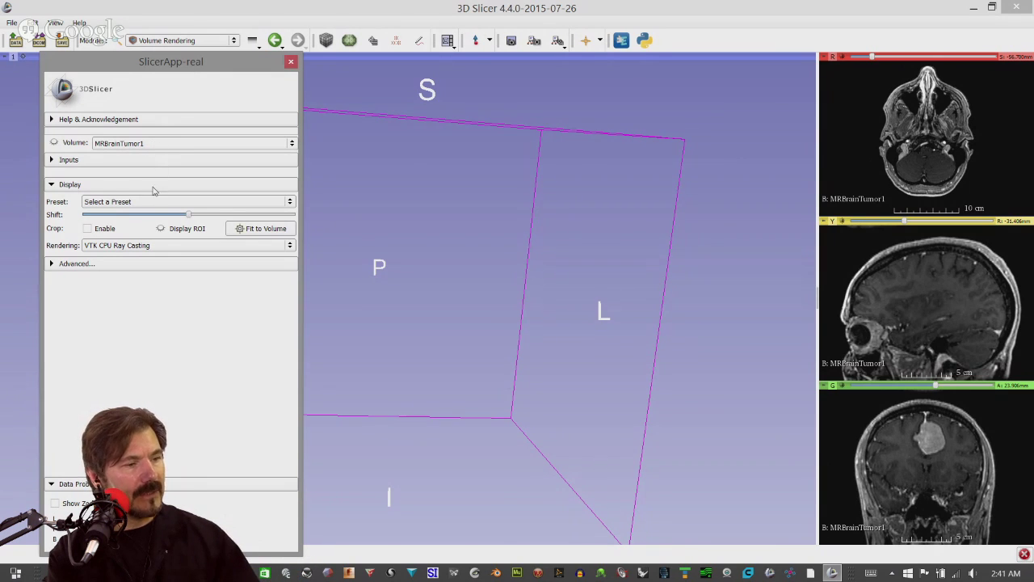
{"action": "left_click", "coordinate": [53, 159]}
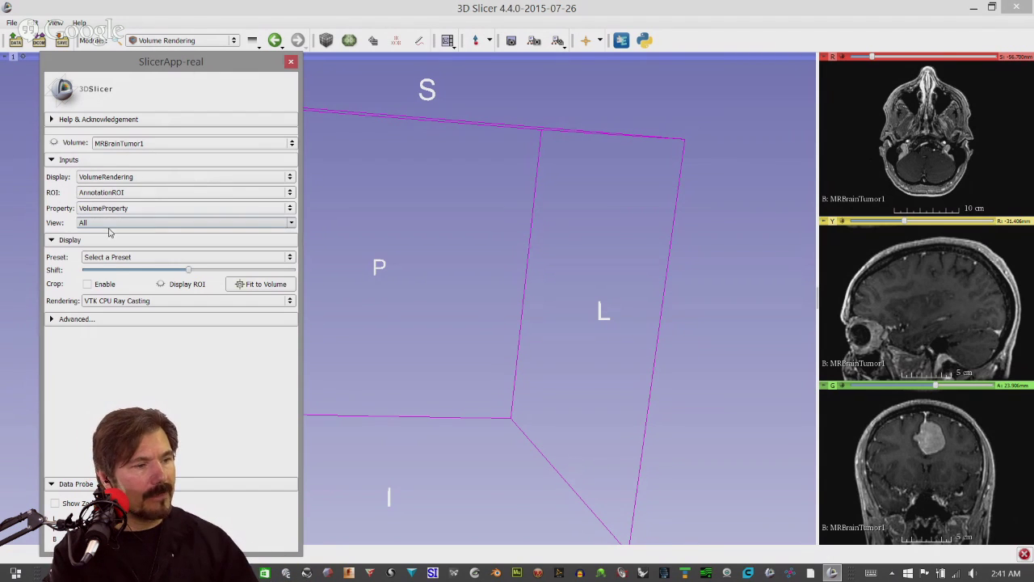
{"action": "left_click", "coordinate": [152, 178]}
{"action": "left_click", "coordinate": [152, 177]}
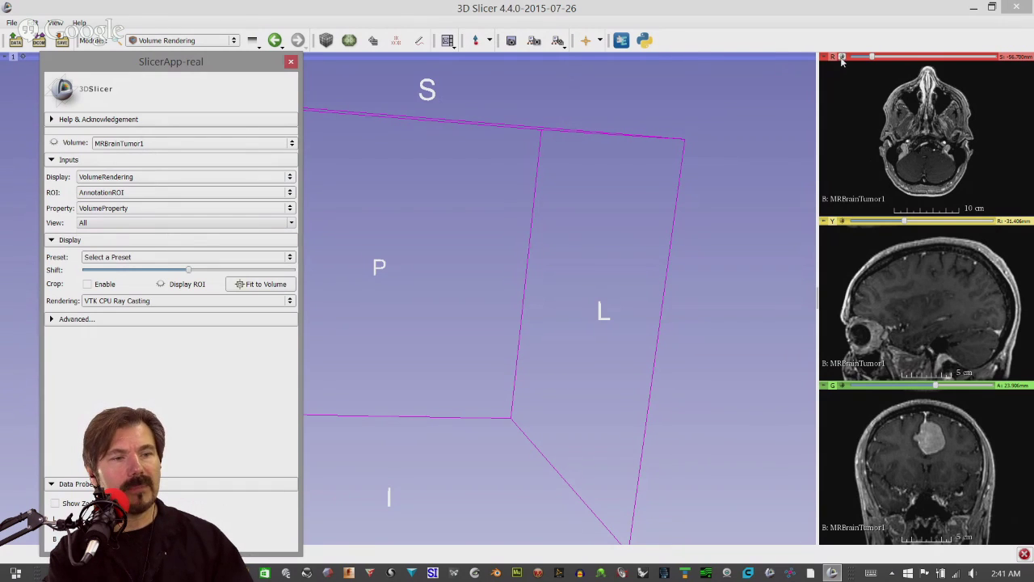
Link the controls of the three slice views and reset all slices to the 0 mm position
{"action": "mouse_move", "coordinate": [842, 62]}
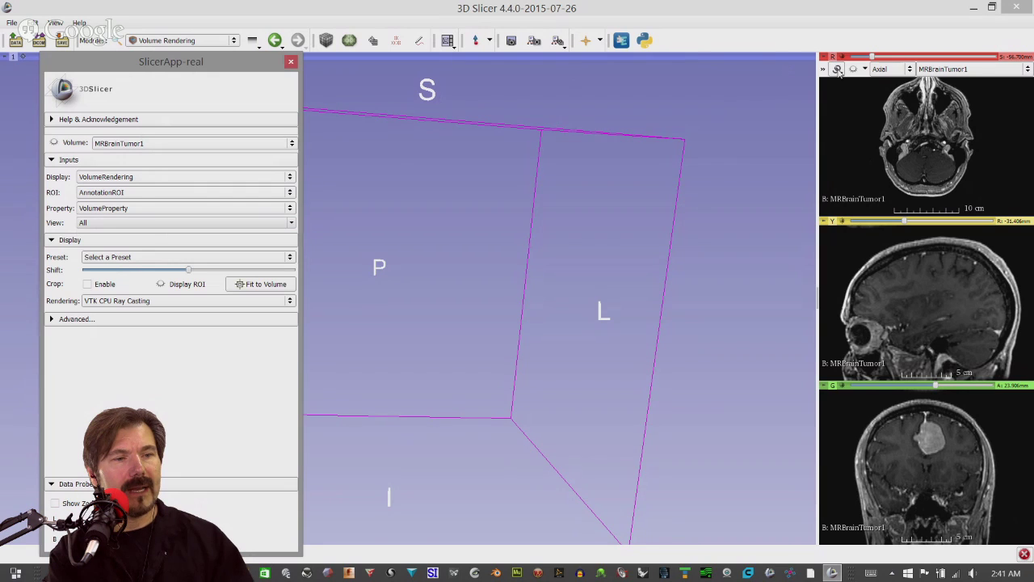
{"action": "left_click", "coordinate": [840, 70]}
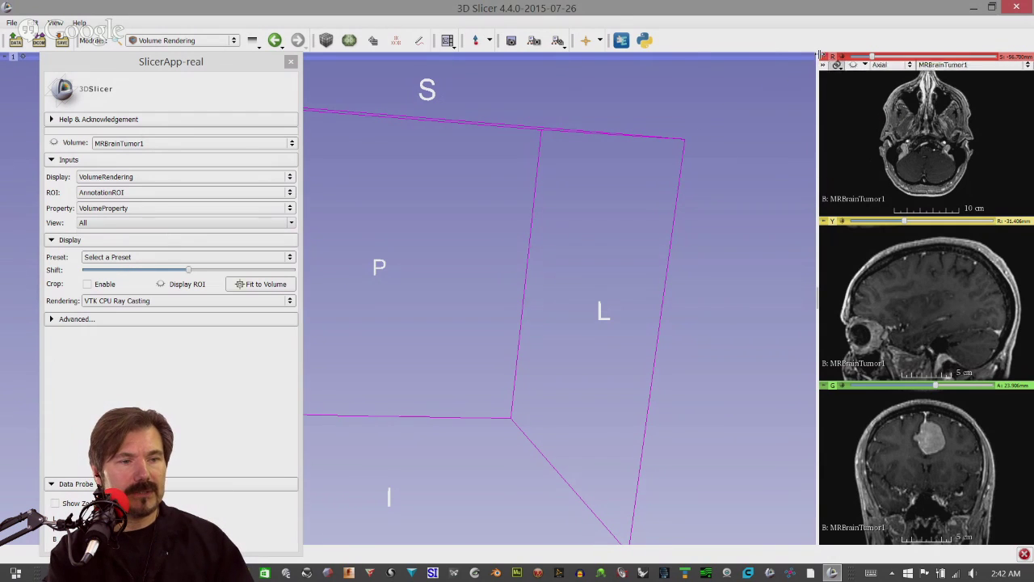
{"action": "key", "text": "r"}
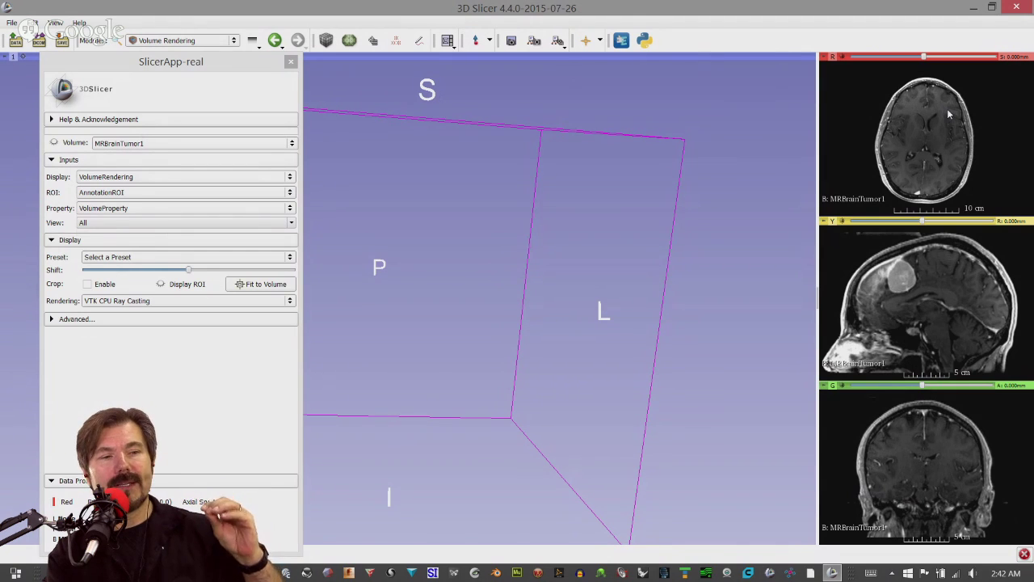
Show all three linked slices in the 3D view and orient it so the tumor on the sagittal slice faces the viewer
{"action": "mouse_move", "coordinate": [824, 57]}
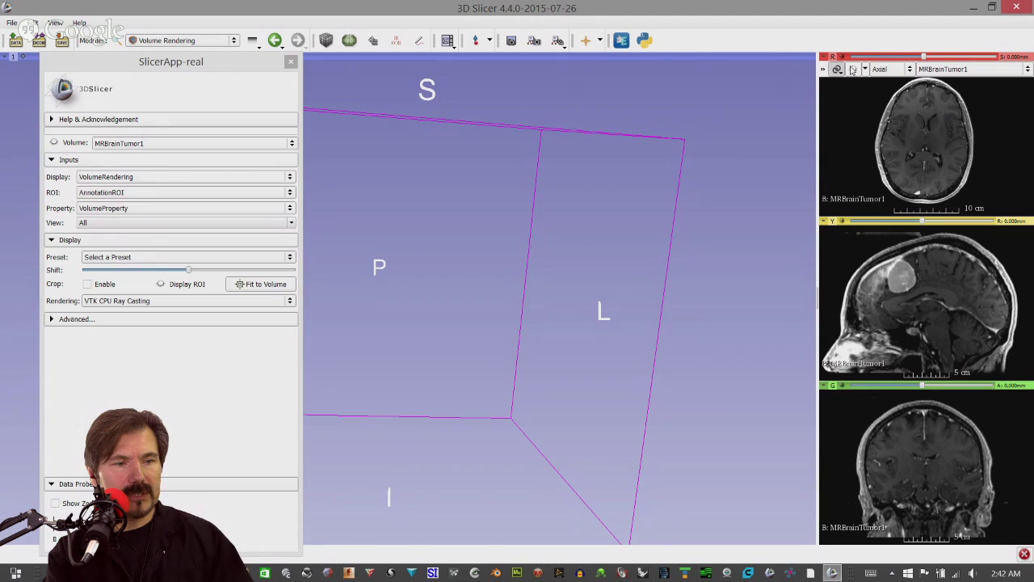
{"action": "left_click", "coordinate": [854, 70]}
{"action": "left_click_drag", "start_coordinate": [586, 209], "coordinate": [502, 205]}
{"action": "scroll", "coordinate": [526, 189], "scroll_direction": "down", "scroll_amount": 4}
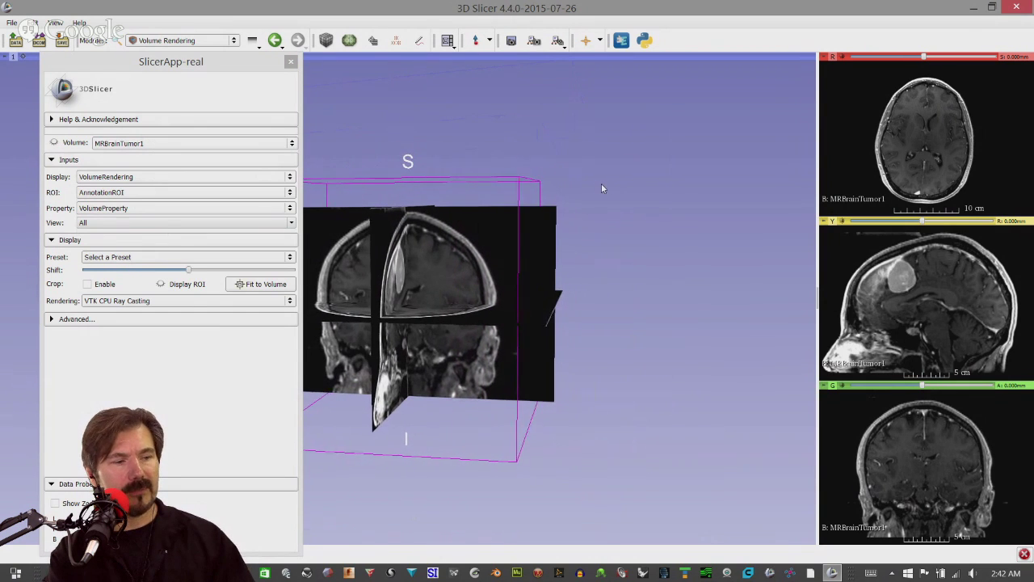
{"action": "left_click_drag", "start_coordinate": [602, 186], "coordinate": [585, 172]}
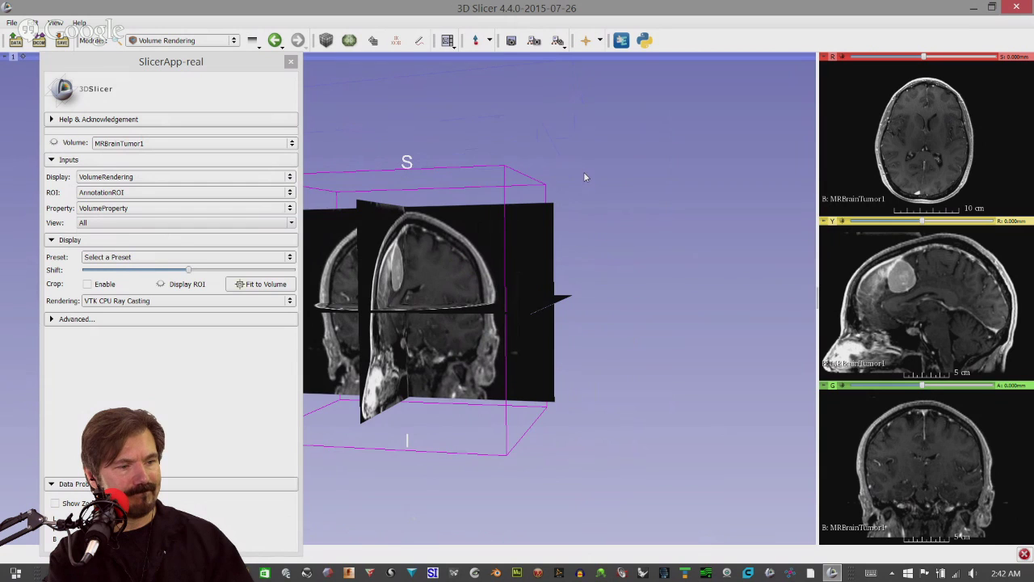
{"action": "mouse_move", "coordinate": [583, 172]}
{"action": "right_mouse_down"}
{"action": "mouse_move", "coordinate": [601, 178]}
{"action": "mouse_move", "coordinate": [578, 186]}
{"action": "right_mouse_up"}
{"action": "left_click_drag", "start_coordinate": [578, 181], "coordinate": [541, 261]}
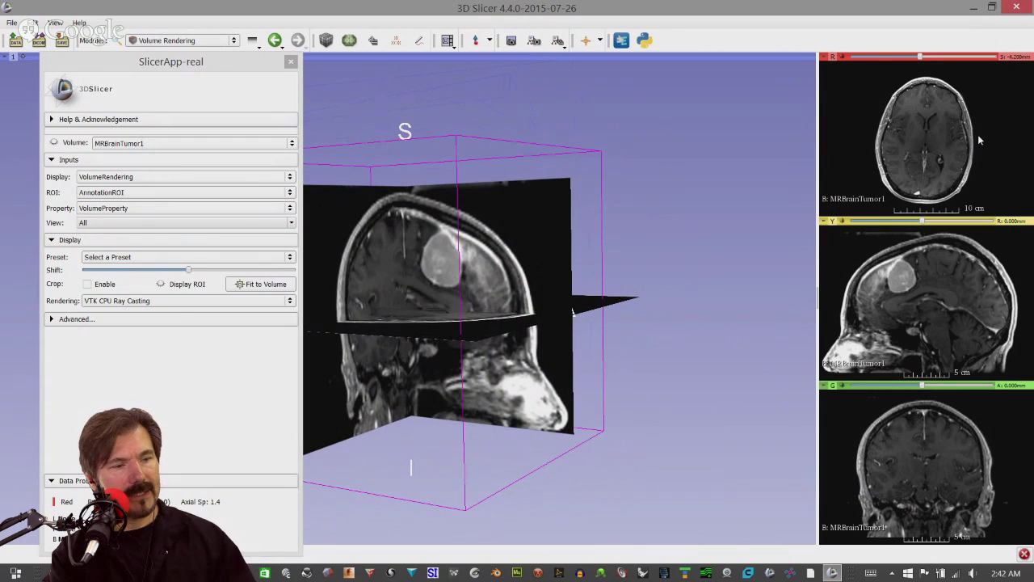
Move the axial slice up and down through the brain to S -5.6 mm, viewing its plane in 3D from above
{"action": "scroll", "coordinate": [978, 140], "scroll_direction": "up", "scroll_amount": 13}
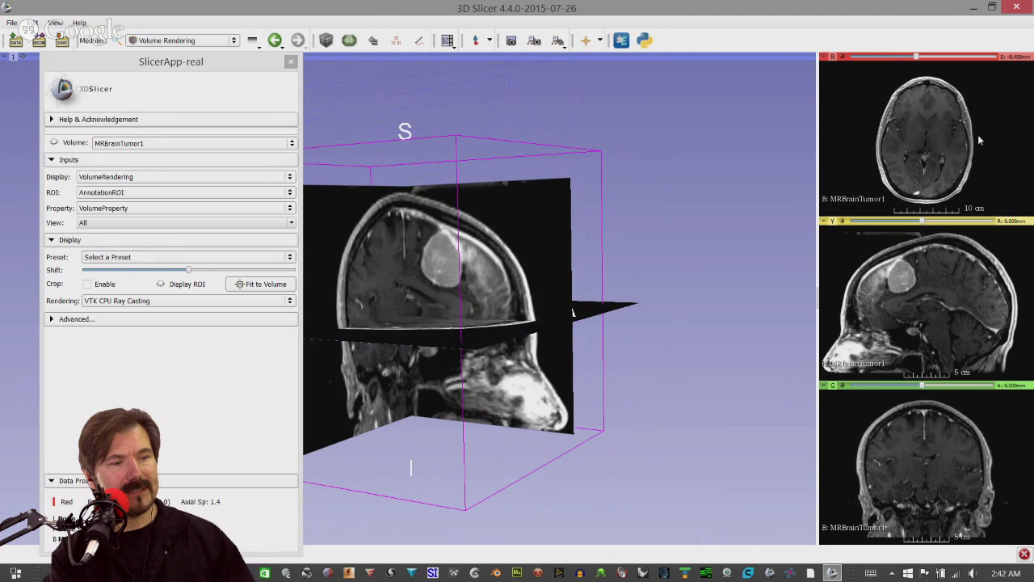
{"action": "scroll", "coordinate": [978, 141], "scroll_direction": "down", "scroll_amount": 17}
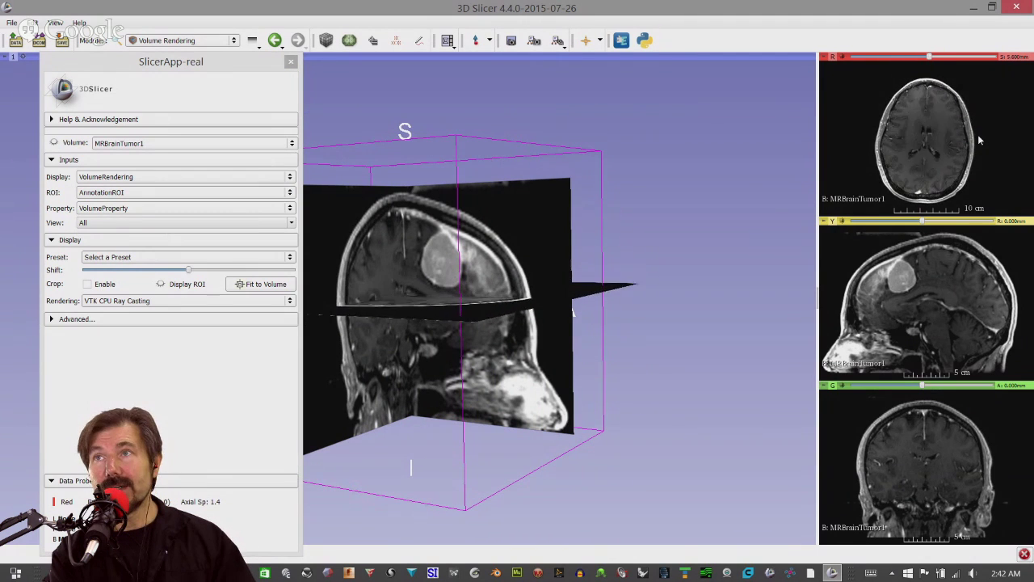
{"action": "left_click_drag", "start_coordinate": [782, 165], "coordinate": [678, 207]}
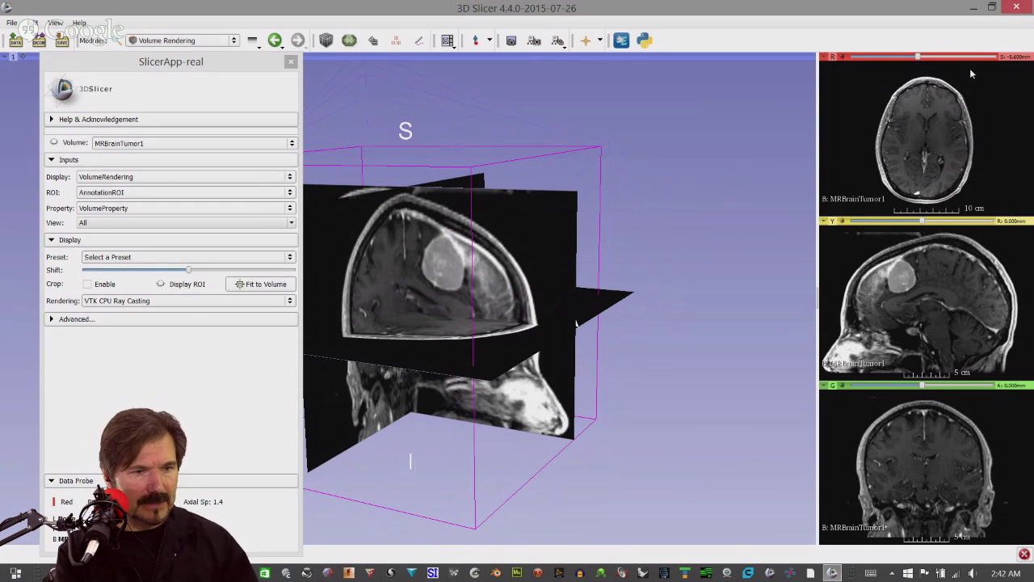
{"action": "mouse_move", "coordinate": [823, 58]}
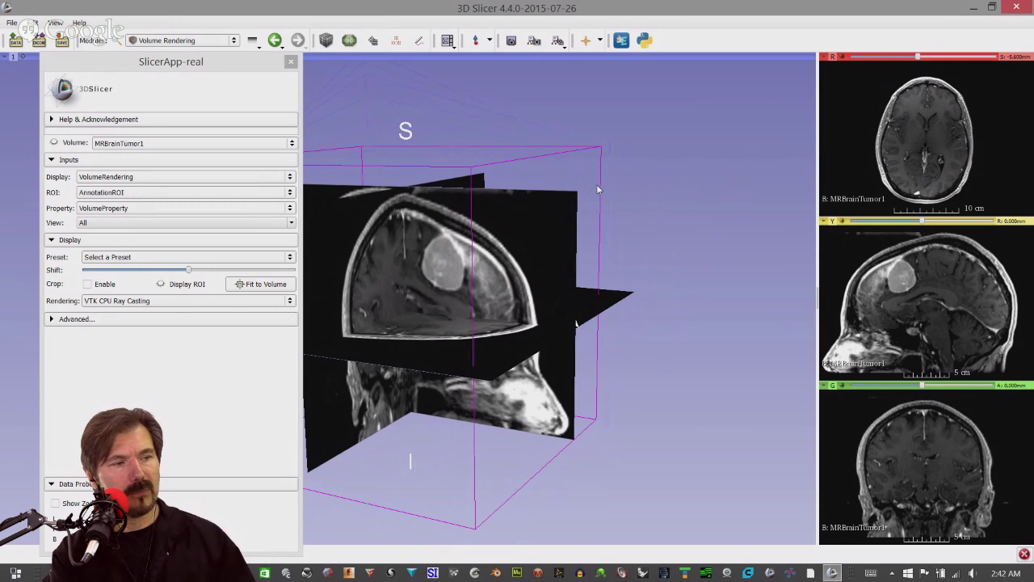
Dock the floating module panel beside the views and narrow it to enlarge the 3D view
{"action": "mouse_move", "coordinate": [599, 208]}
{"action": "left_mouse_down"}
{"action": "mouse_move", "coordinate": [482, 227]}
{"action": "mouse_move", "coordinate": [598, 206]}
{"action": "left_mouse_up"}
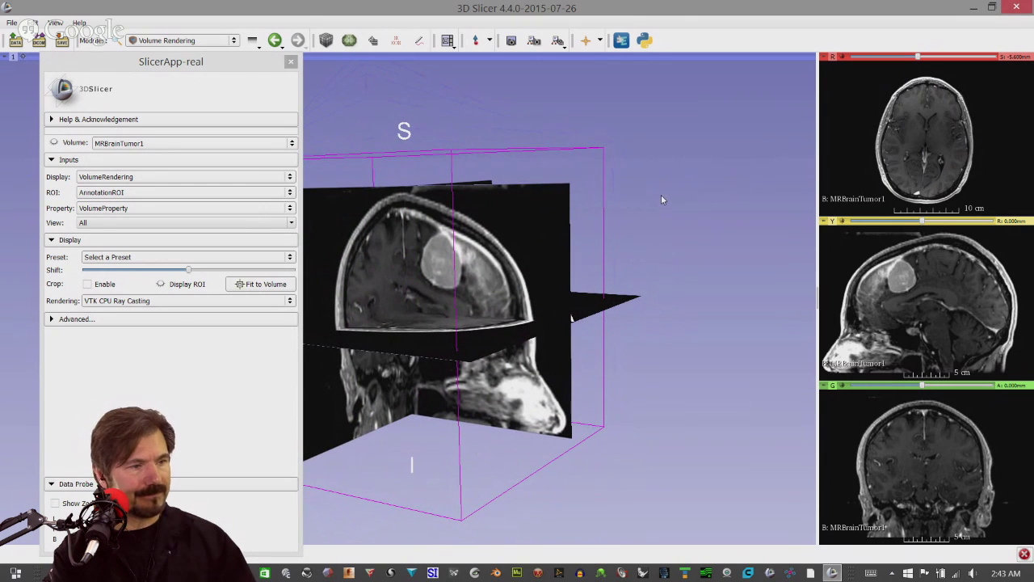
{"action": "left_click_drag", "start_coordinate": [208, 61], "coordinate": [24, 73]}
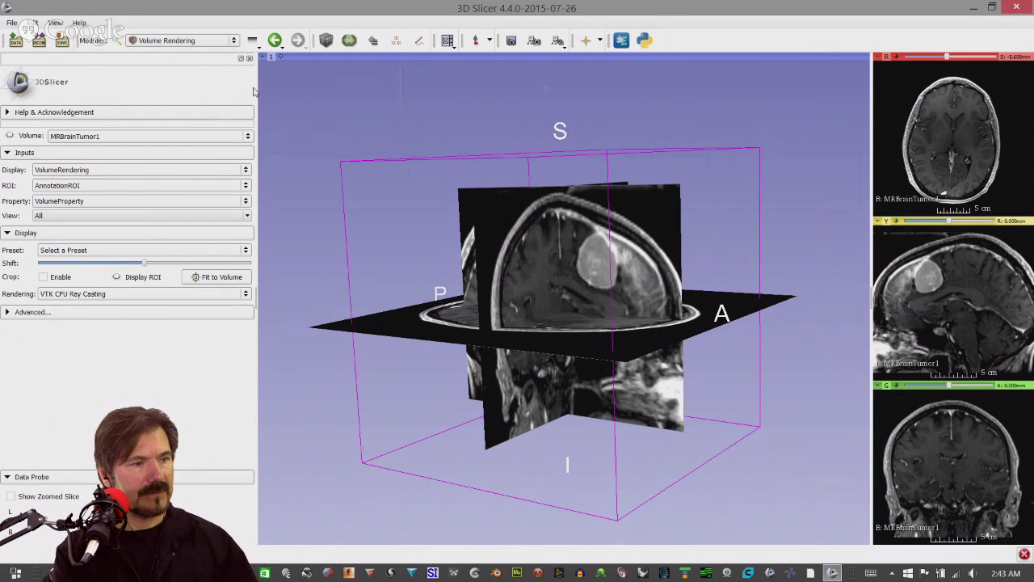
{"action": "left_click_drag", "start_coordinate": [255, 90], "coordinate": [160, 89]}
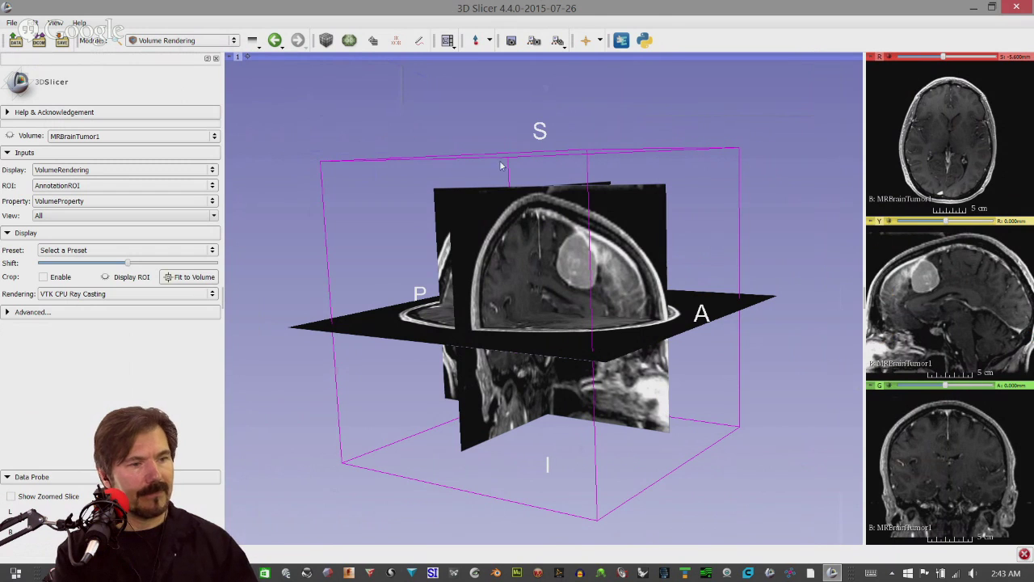
Show the volume rendering of MRBrainTumor1 in the 3D view and rotate the head to see its face and sides
{"action": "left_click_drag", "start_coordinate": [499, 159], "coordinate": [344, 176]}
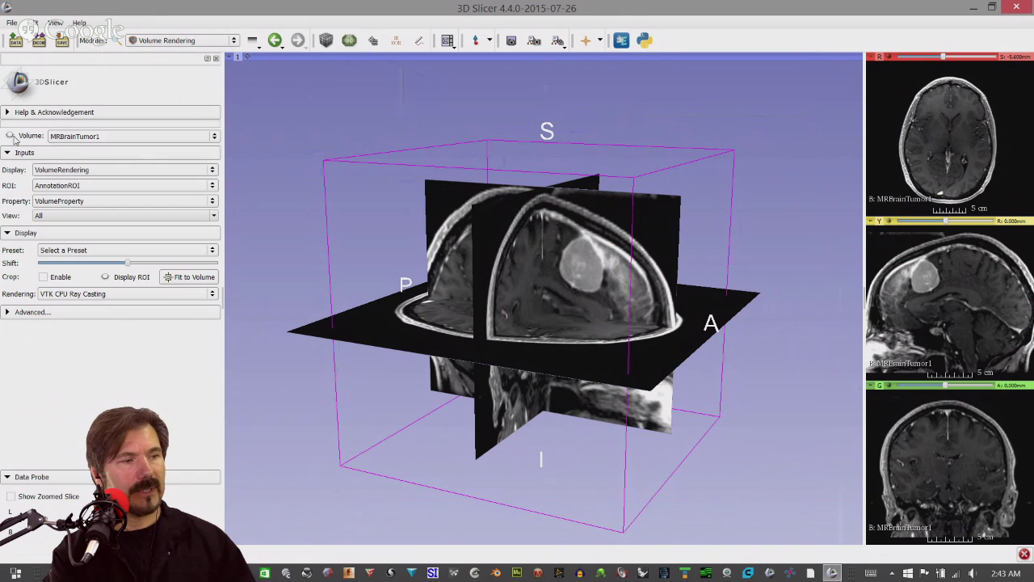
{"action": "left_click", "coordinate": [10, 137]}
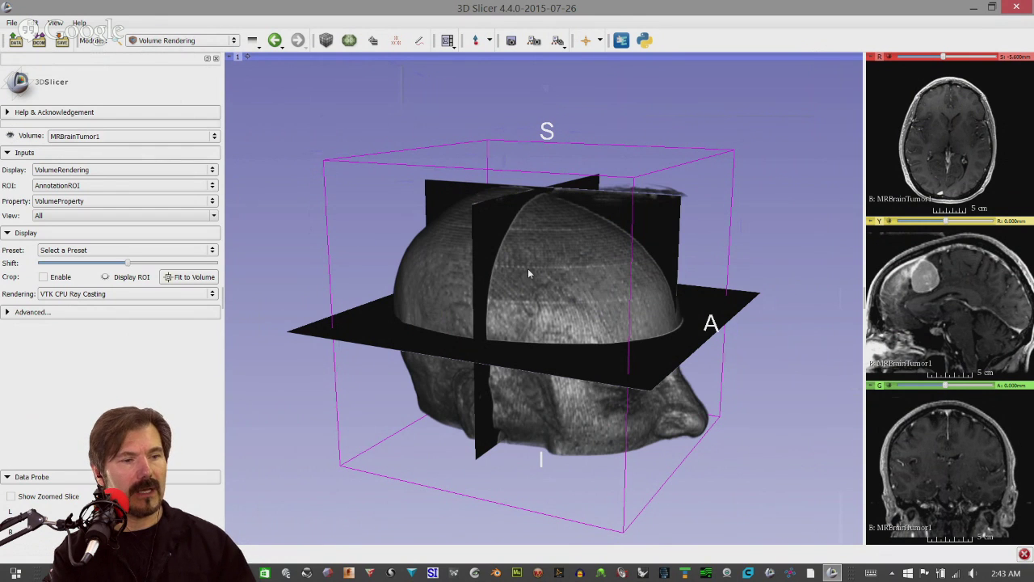
{"action": "mouse_move", "coordinate": [528, 269]}
{"action": "left_mouse_down"}
{"action": "mouse_move", "coordinate": [655, 266]}
{"action": "mouse_move", "coordinate": [418, 260]}
{"action": "mouse_move", "coordinate": [448, 291]}
{"action": "mouse_move", "coordinate": [475, 275]}
{"action": "mouse_move", "coordinate": [526, 278]}
{"action": "left_mouse_up"}
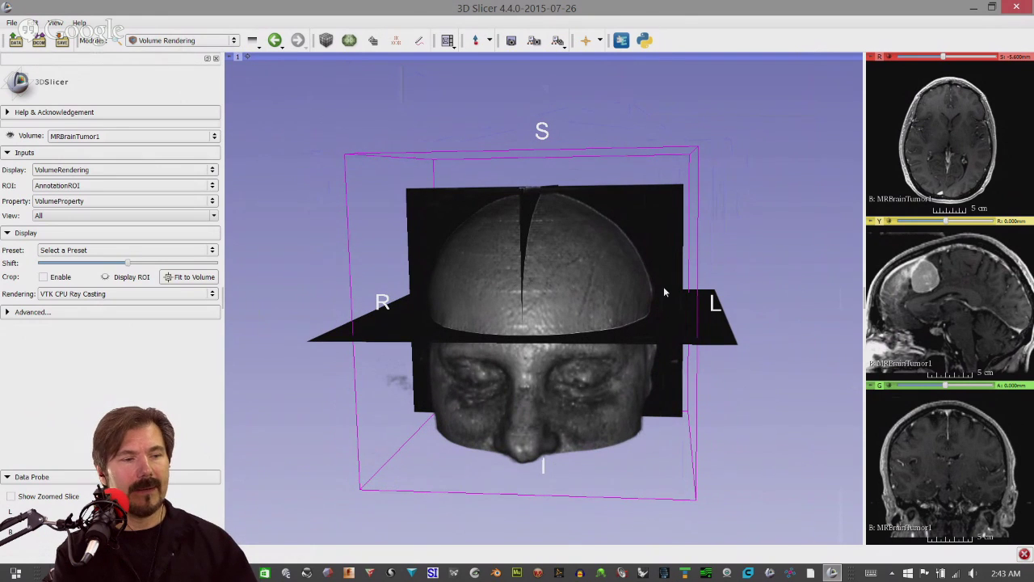
{"action": "mouse_move", "coordinate": [663, 286]}
{"action": "left_mouse_down"}
{"action": "mouse_move", "coordinate": [621, 285]}
{"action": "mouse_move", "coordinate": [669, 291]}
{"action": "left_mouse_up"}
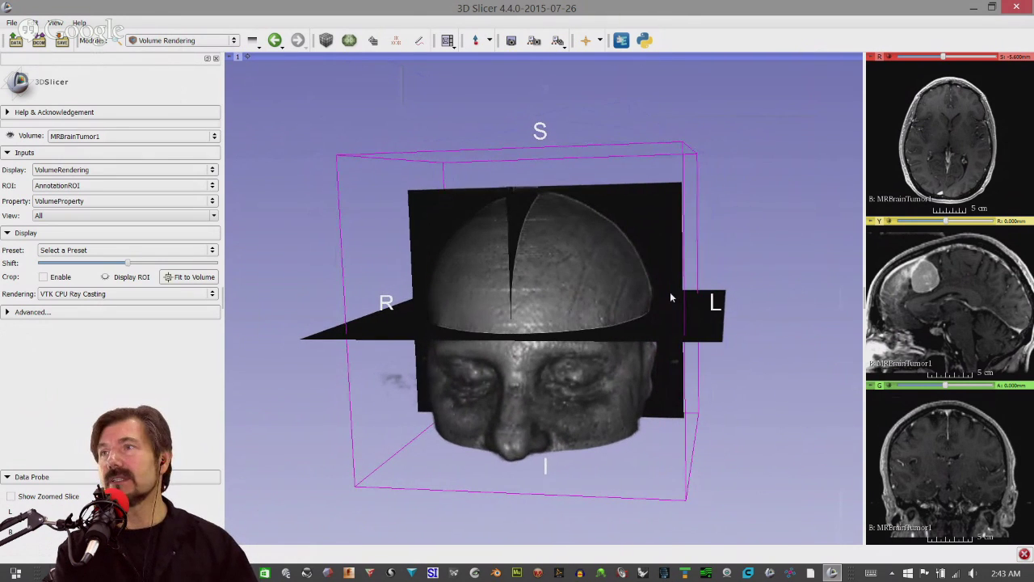
{"action": "left_click_drag", "start_coordinate": [573, 292], "coordinate": [559, 274]}
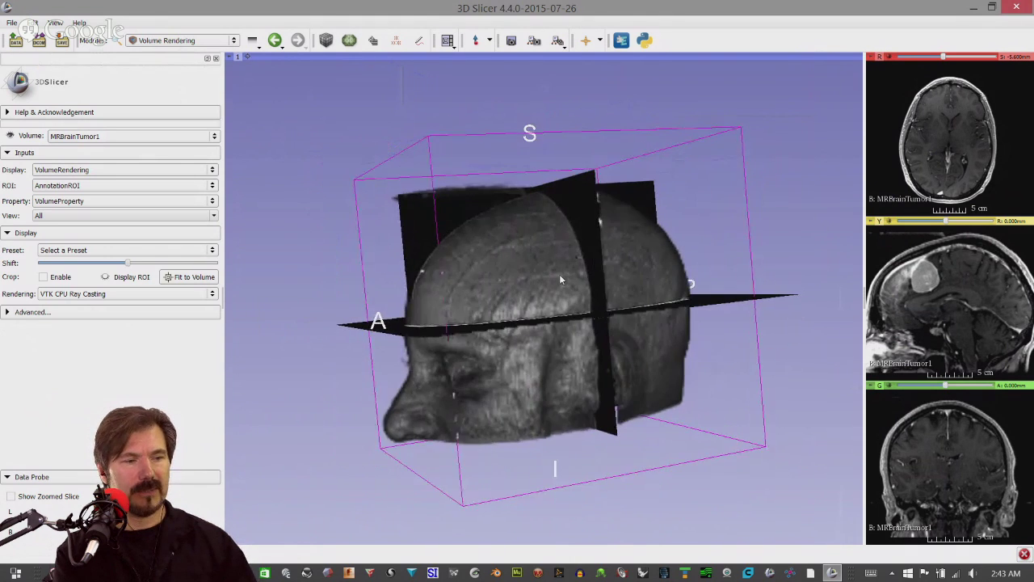
Examine the rendered head's surface up close, and view the whole head with its slice planes from the front
{"action": "scroll", "coordinate": [544, 282], "scroll_direction": "down", "scroll_amount": 4}
{"action": "scroll", "coordinate": [544, 284], "scroll_direction": "up", "scroll_amount": 8}
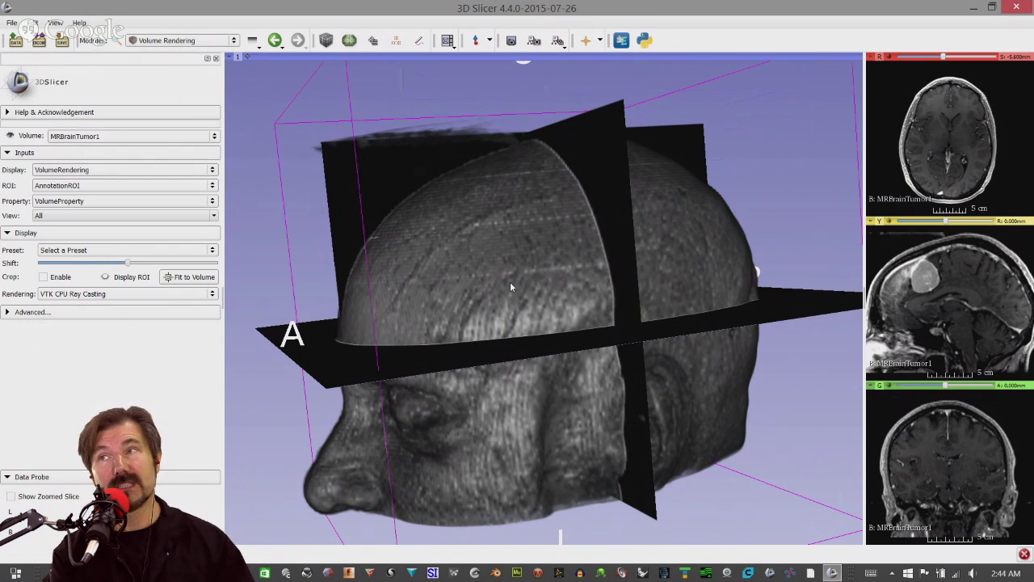
{"action": "left_click_drag", "start_coordinate": [477, 280], "coordinate": [527, 275]}
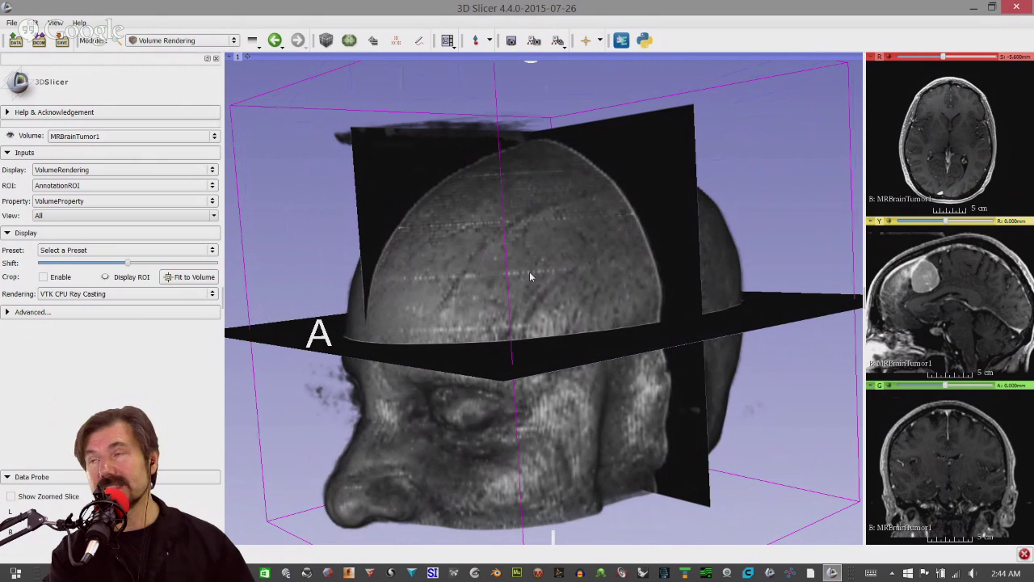
{"action": "scroll", "coordinate": [528, 274], "scroll_direction": "up", "scroll_amount": 5}
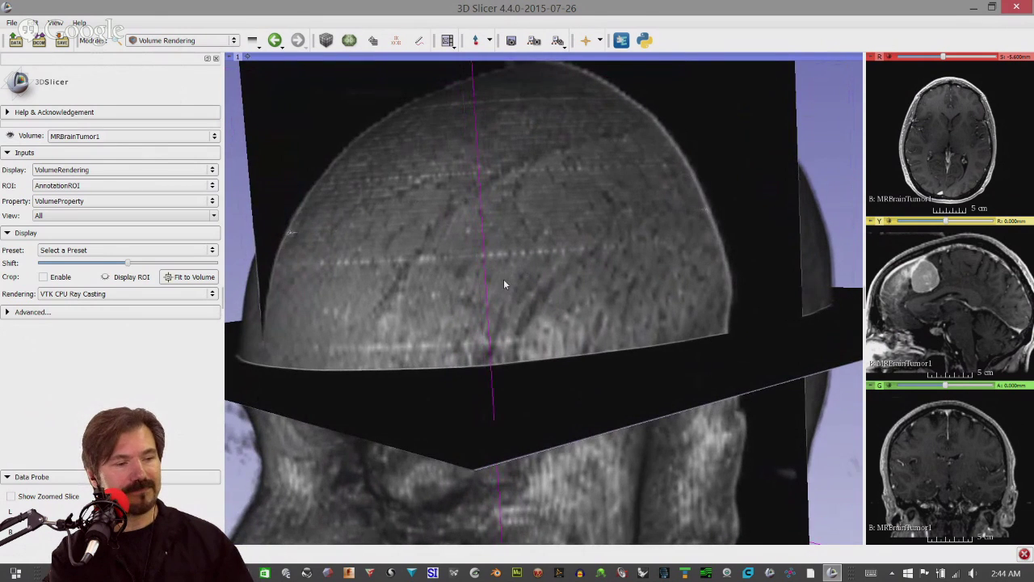
{"action": "scroll", "coordinate": [504, 278], "scroll_direction": "down", "scroll_amount": 5}
{"action": "scroll", "coordinate": [499, 280], "scroll_direction": "up", "scroll_amount": 5}
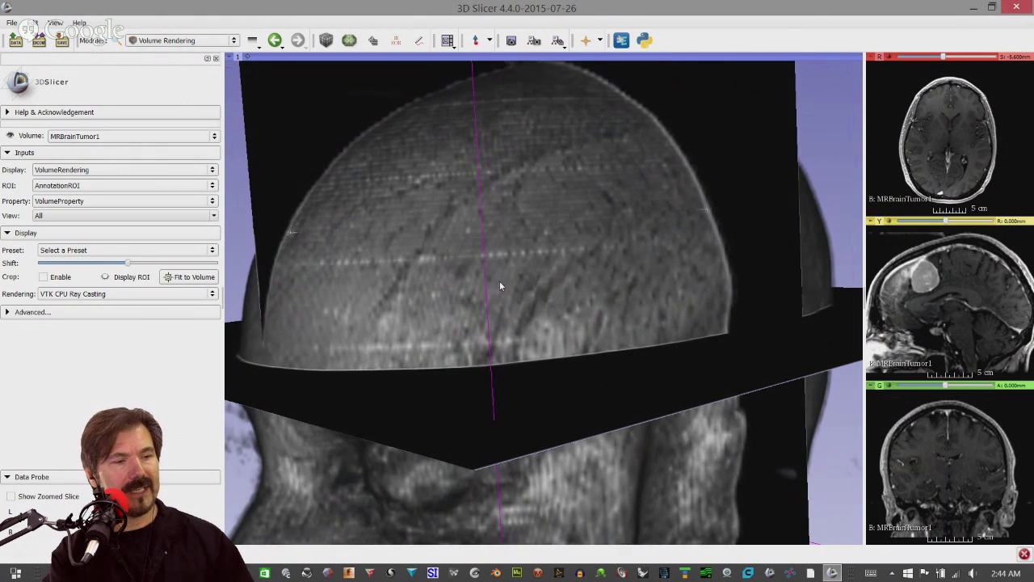
{"action": "scroll", "coordinate": [500, 283], "scroll_direction": "down", "scroll_amount": 5}
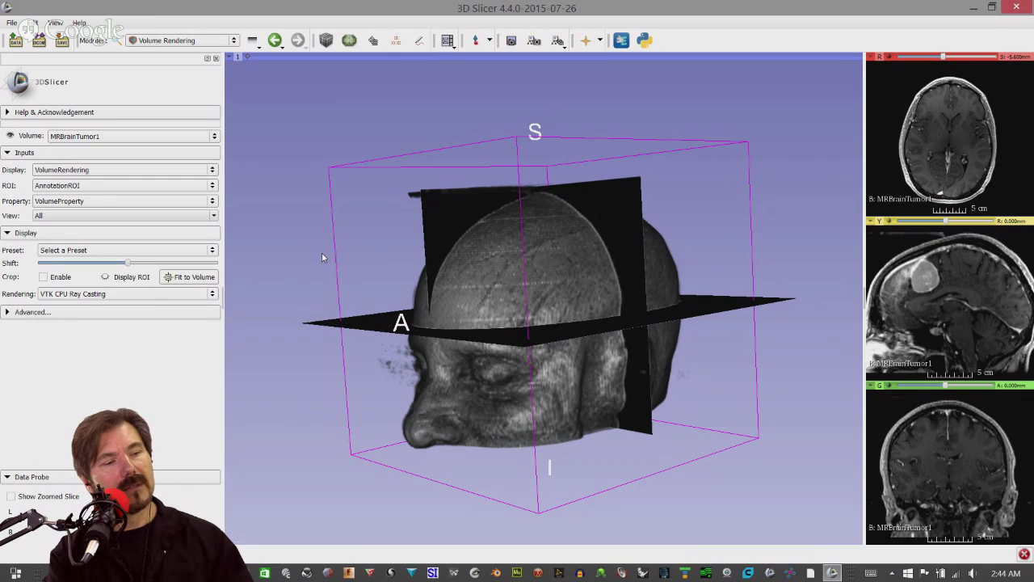
{"action": "left_click_drag", "start_coordinate": [321, 256], "coordinate": [407, 216]}
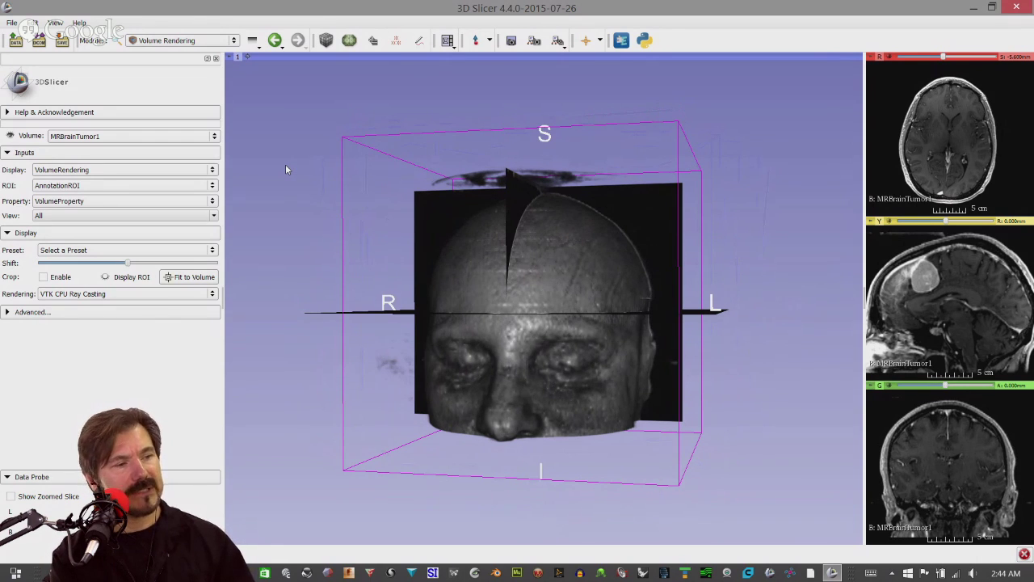
Apply the CT-AAA preset to the volume rendering and rotate the head to inspect its colouring
{"action": "left_click", "coordinate": [81, 252]}
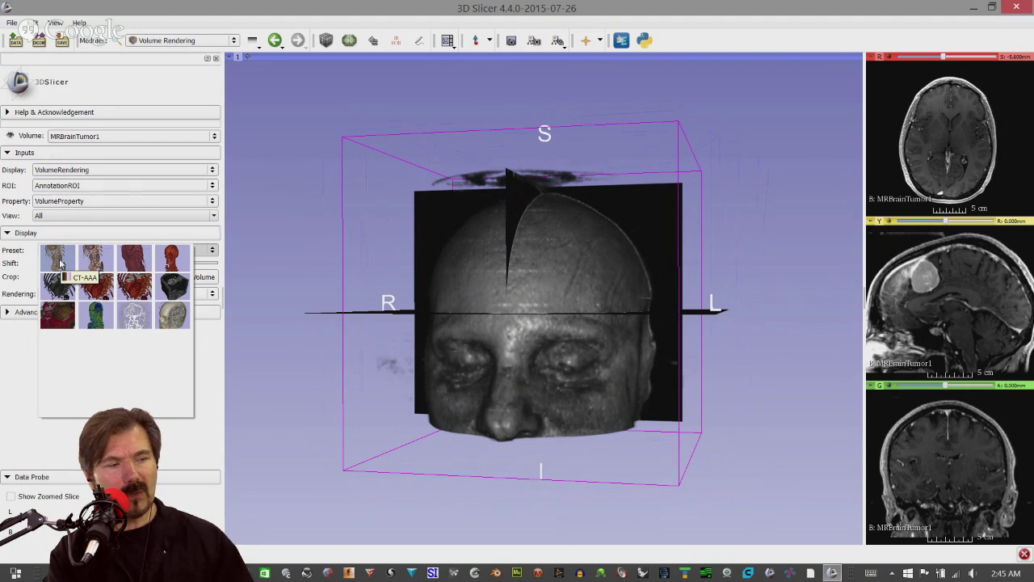
{"action": "left_click", "coordinate": [60, 264]}
{"action": "left_click_drag", "start_coordinate": [580, 306], "coordinate": [557, 307]}
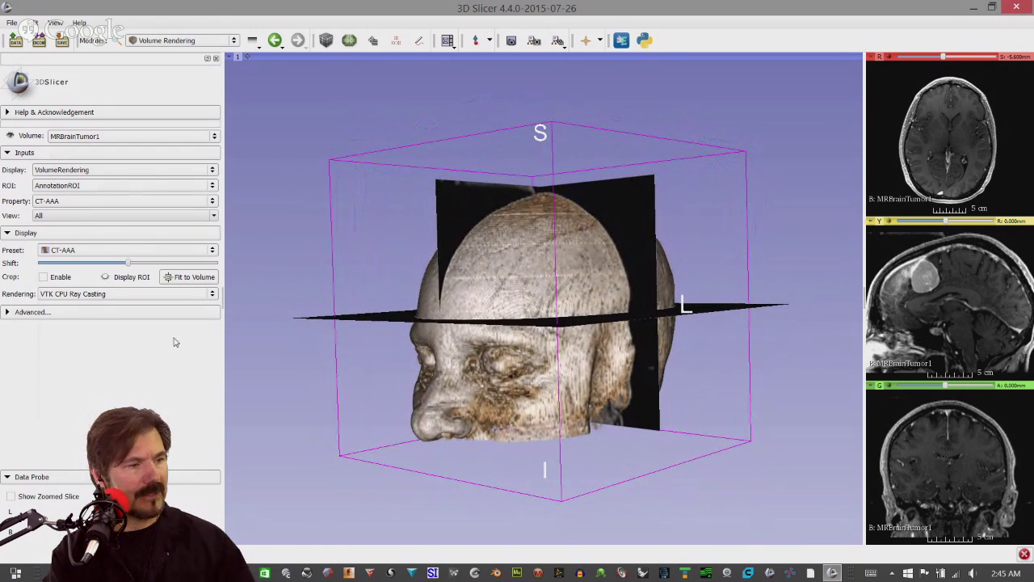
Compare the CT-AAA2 preset on the rendered head and return to the CT-AAA preset
{"action": "left_click", "coordinate": [63, 255]}
{"action": "left_click", "coordinate": [65, 258]}
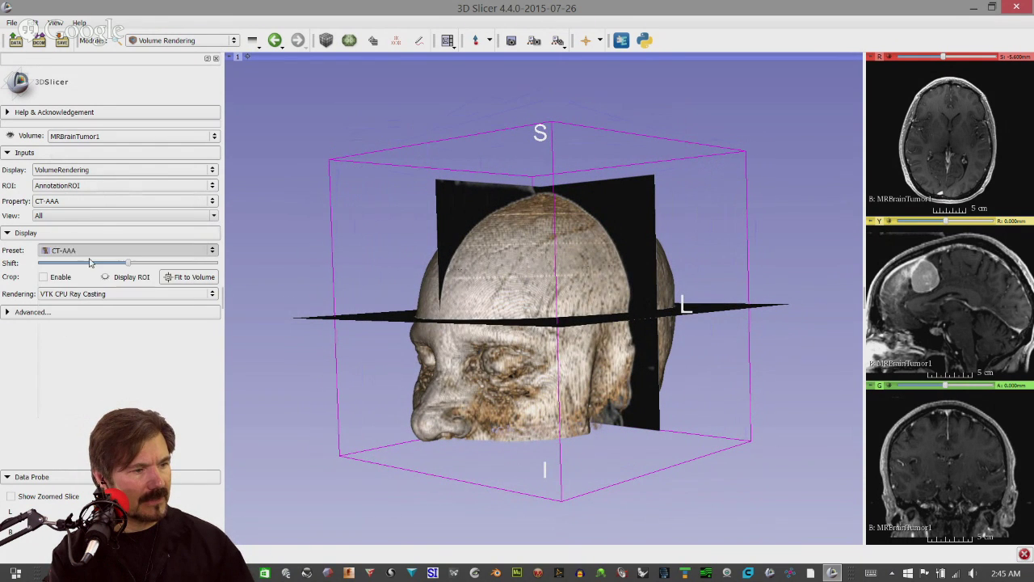
{"action": "left_click", "coordinate": [78, 255]}
{"action": "left_click", "coordinate": [81, 256]}
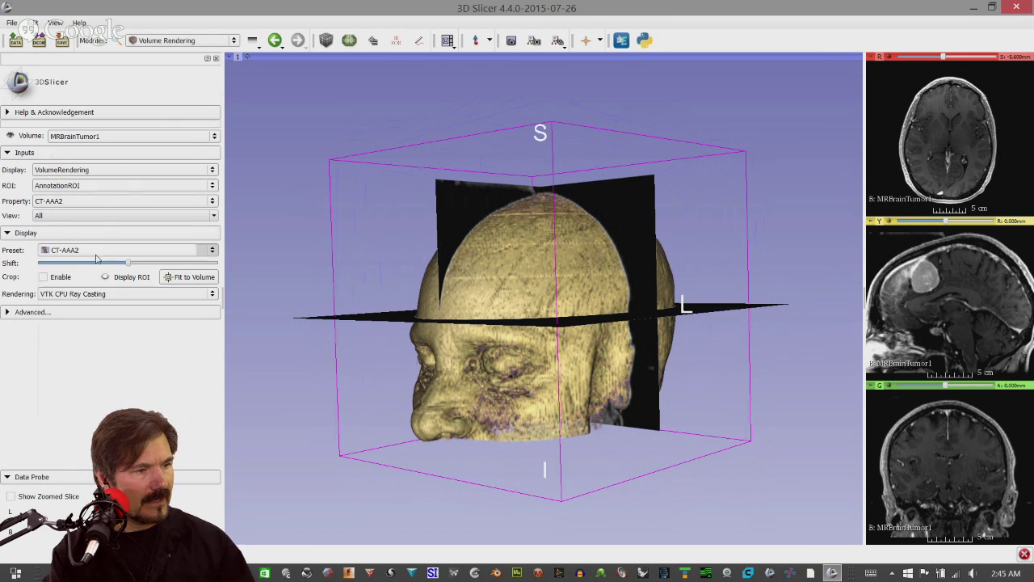
{"action": "left_click", "coordinate": [81, 256]}
{"action": "left_click", "coordinate": [68, 263]}
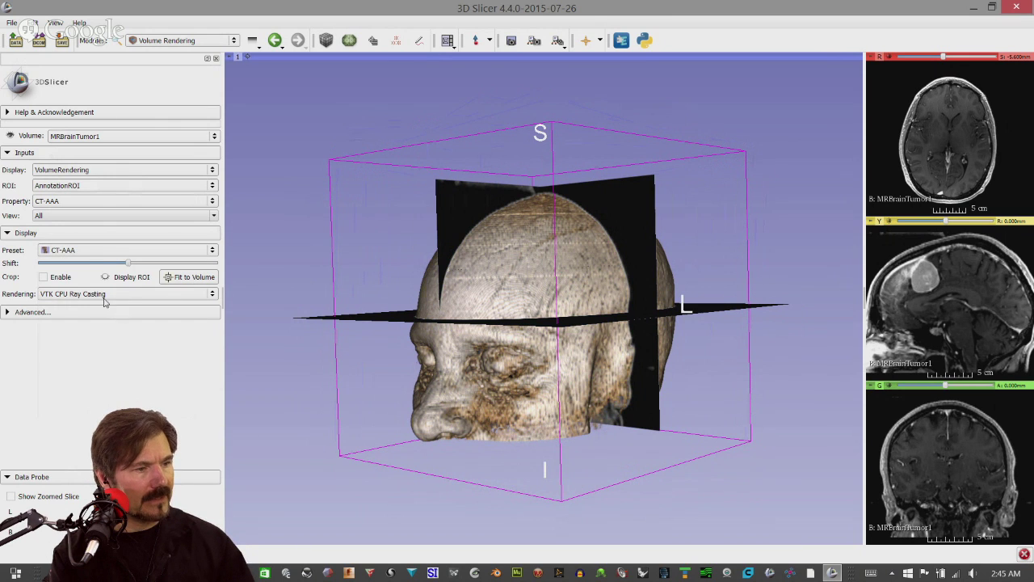
Apply the MR-Angio preset to the volume rendering and turn the head to a front view
{"action": "left_click", "coordinate": [91, 251]}
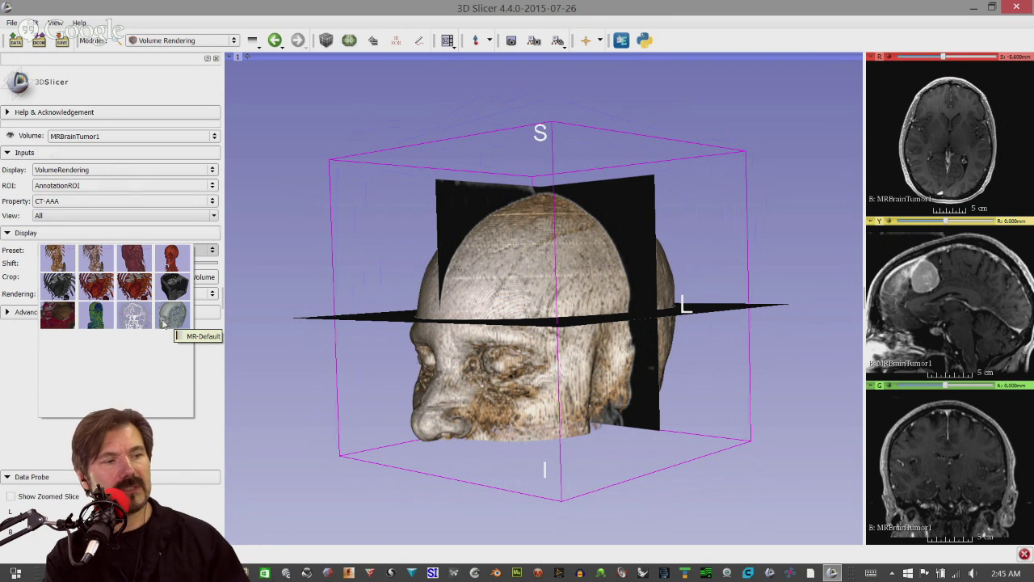
{"action": "left_click", "coordinate": [129, 321]}
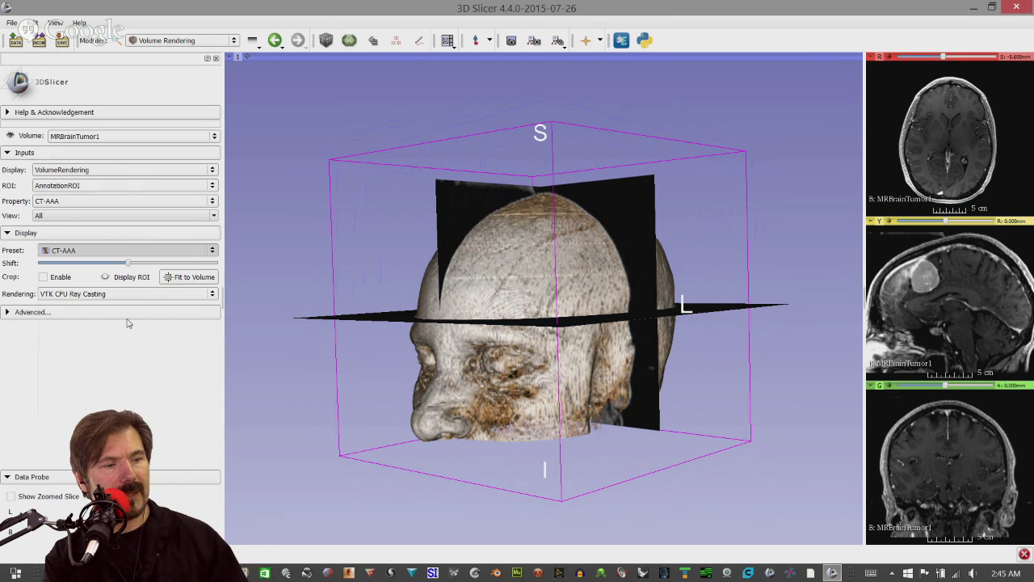
{"action": "left_click_drag", "start_coordinate": [426, 315], "coordinate": [445, 312]}
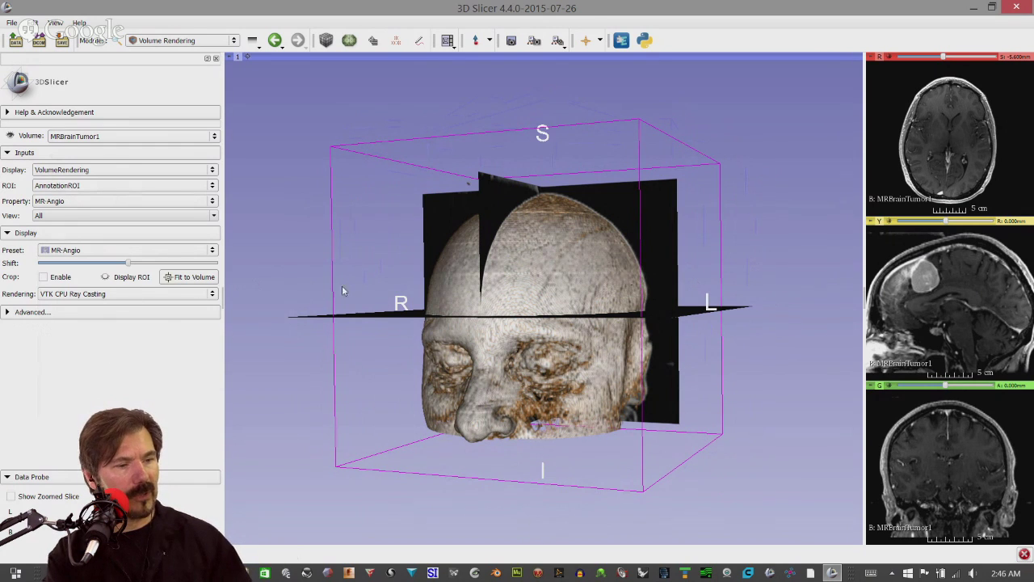
{"action": "left_click_drag", "start_coordinate": [342, 291], "coordinate": [391, 257]}
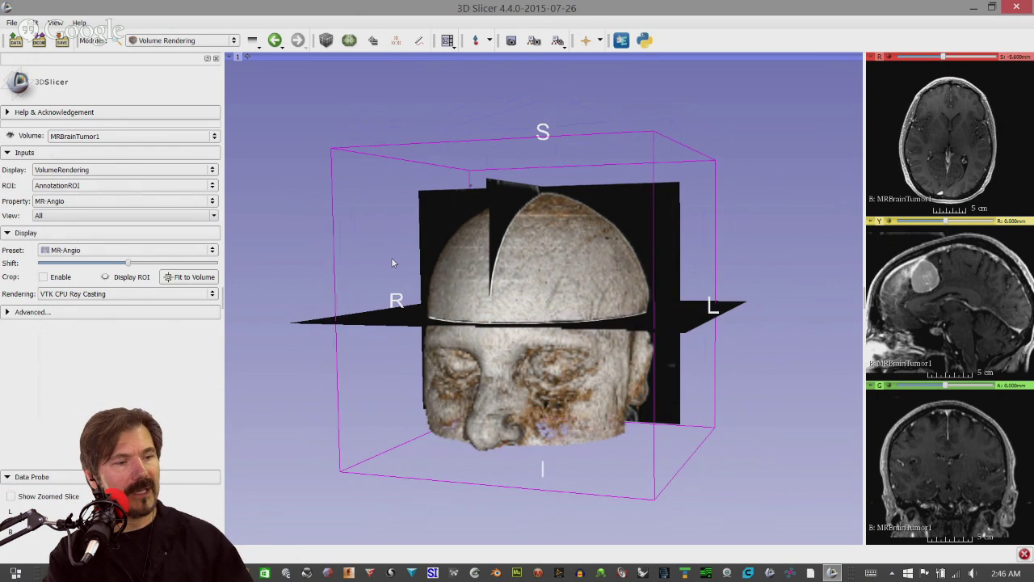
Expand the advanced rendering settings and synchronize the volume properties with the Volumes module
{"action": "left_click", "coordinate": [7, 313]}
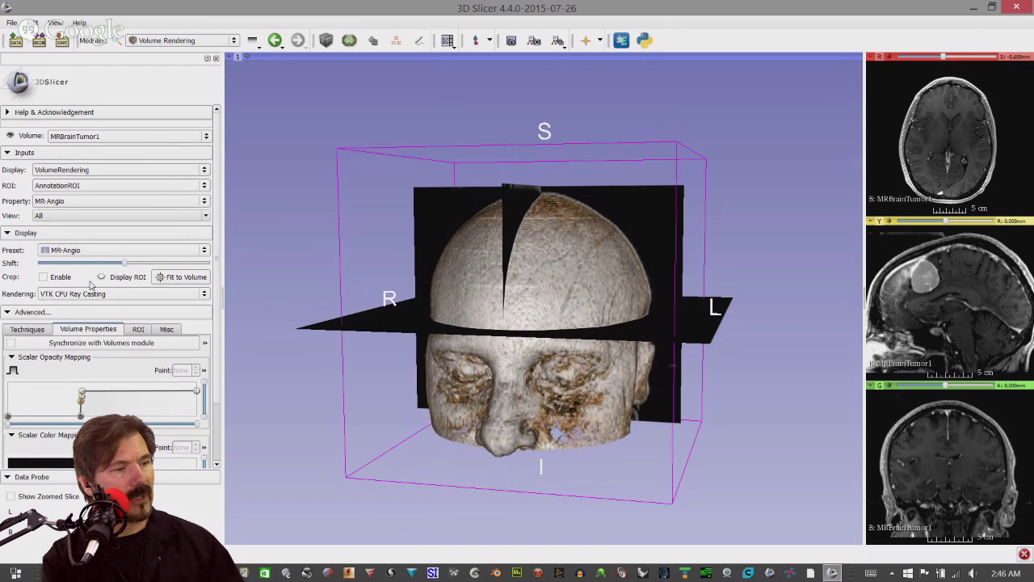
{"action": "scroll", "coordinate": [91, 284], "scroll_direction": "down", "scroll_amount": 1}
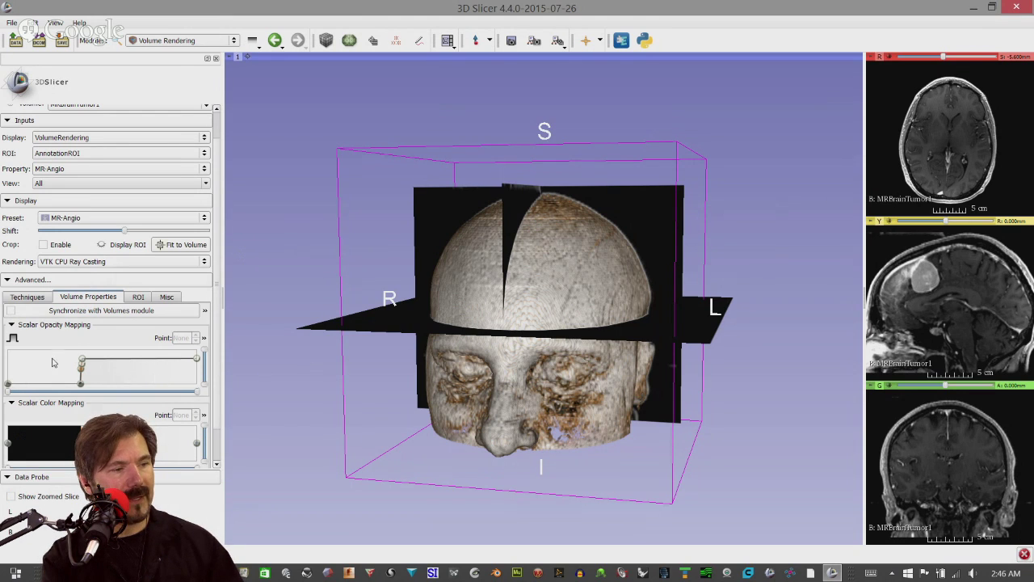
{"action": "left_click", "coordinate": [12, 311]}
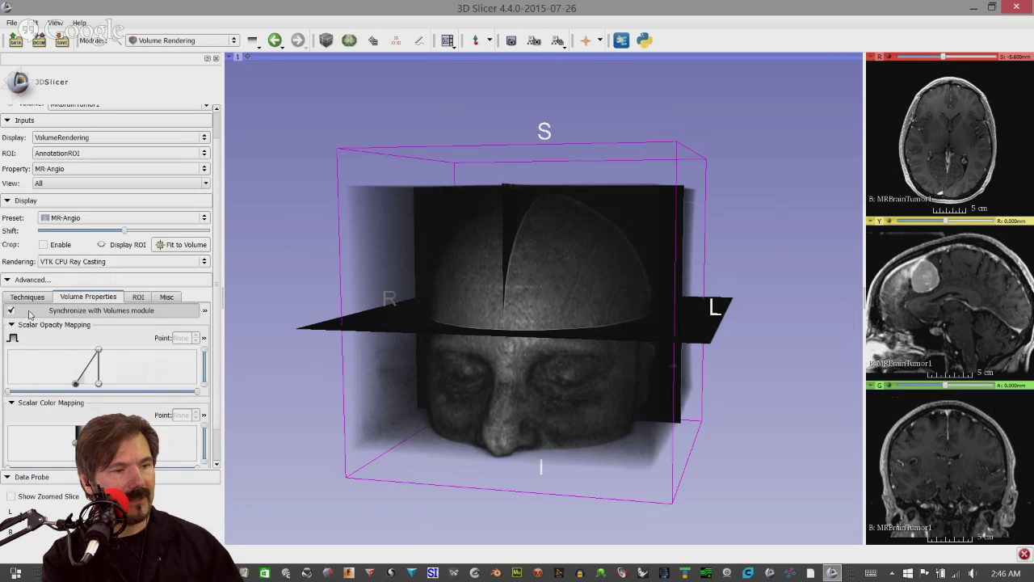
Turn the head to show its left side and adjust the window/level on the axial slice to brighten the background
{"action": "left_click_drag", "start_coordinate": [518, 298], "coordinate": [611, 260]}
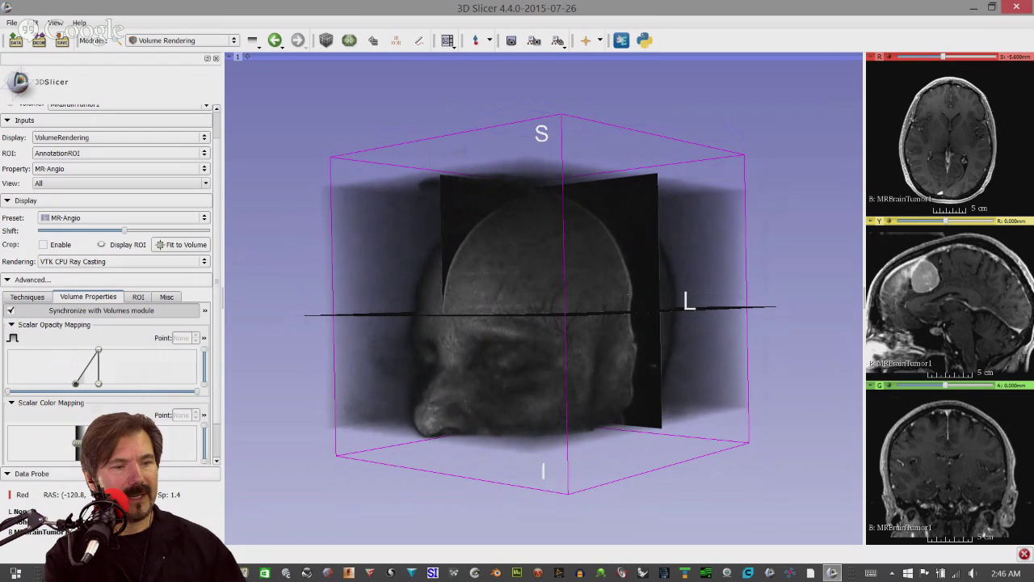
{"action": "scroll", "coordinate": [1009, 137], "scroll_direction": "up", "scroll_amount": 2}
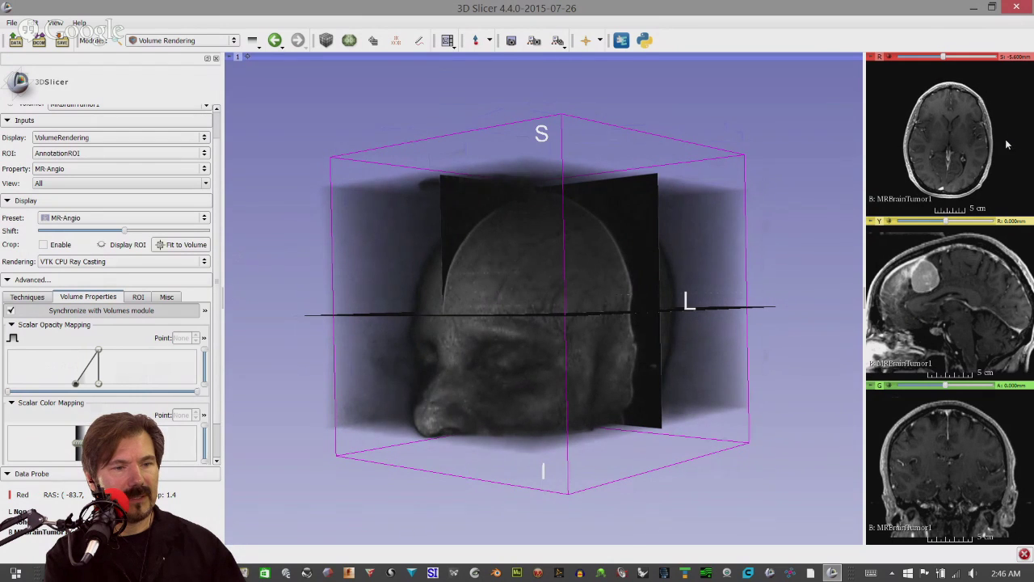
{"action": "left_click_drag", "start_coordinate": [1008, 144], "coordinate": [1016, 188]}
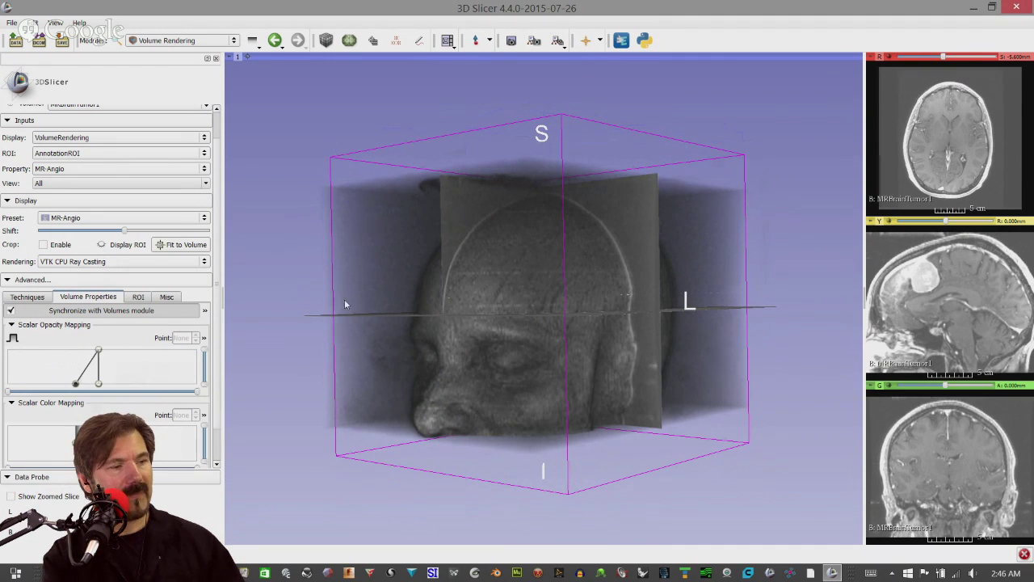
Reshape the scalar opacity mapping by adding a zero-opacity point at X -1150.87 and adjusting the points near X 0.00
{"action": "left_click", "coordinate": [98, 384]}
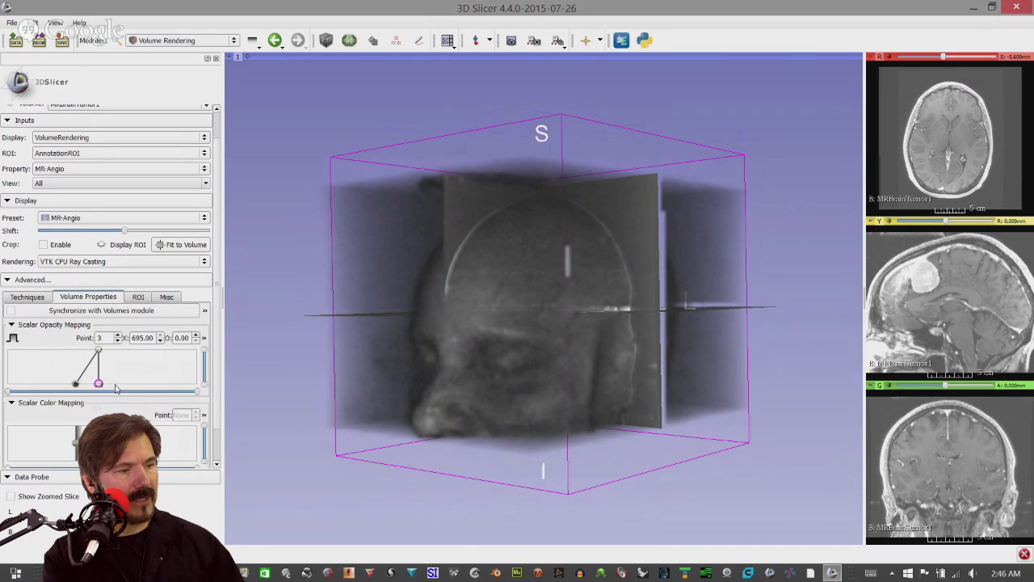
{"action": "left_click_drag", "start_coordinate": [75, 384], "coordinate": [34, 384]}
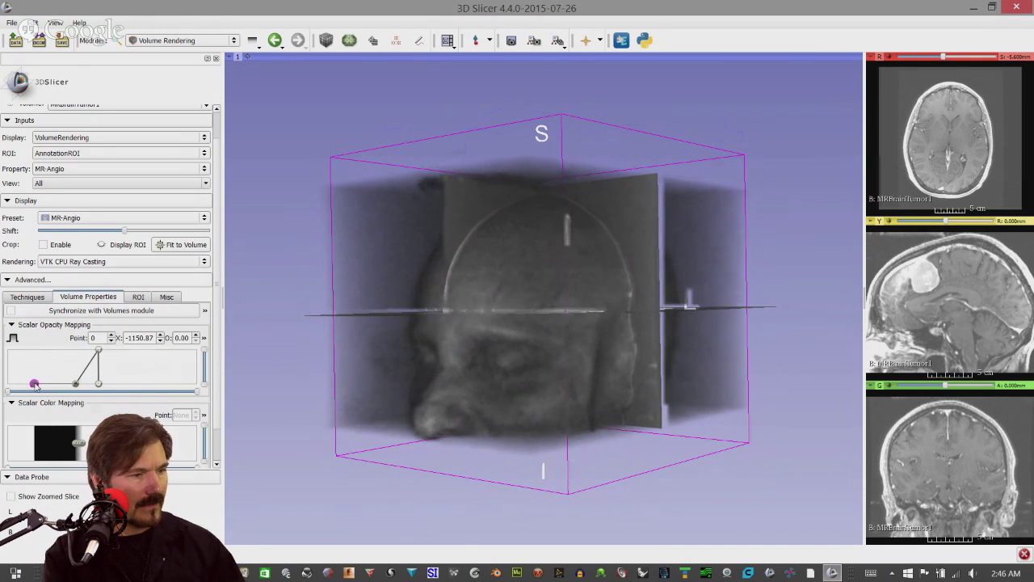
{"action": "left_click", "coordinate": [69, 356]}
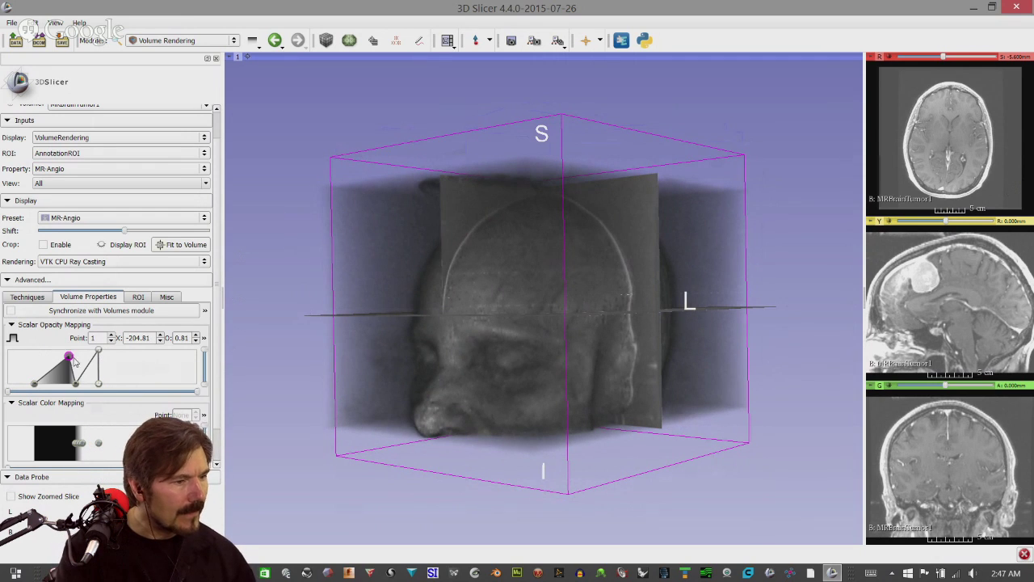
{"action": "left_click_drag", "start_coordinate": [69, 357], "coordinate": [56, 353]}
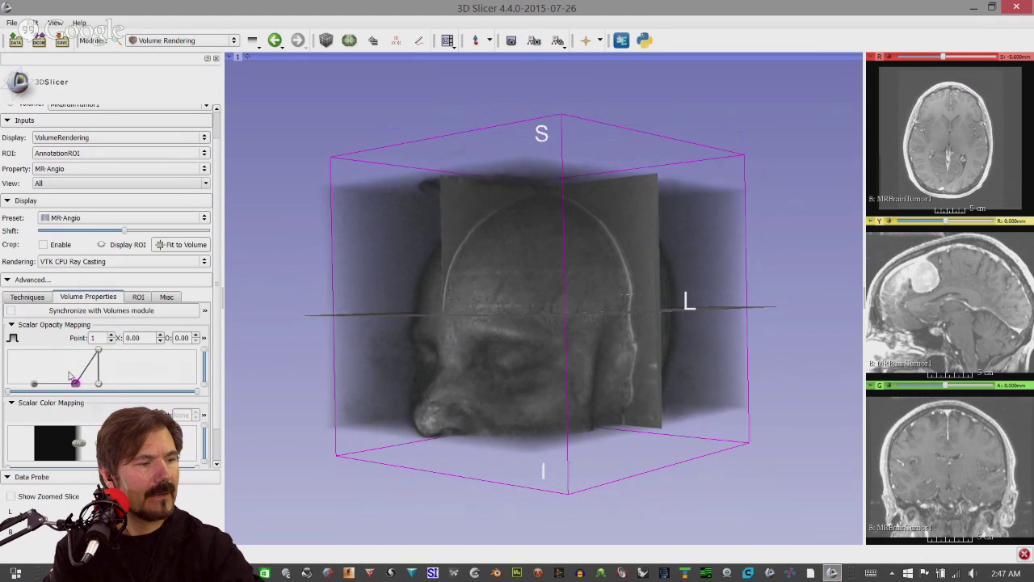
{"action": "mouse_move", "coordinate": [76, 383]}
{"action": "left_mouse_down"}
{"action": "mouse_move", "coordinate": [62, 365]}
{"action": "mouse_move", "coordinate": [70, 380]}
{"action": "left_mouse_up"}
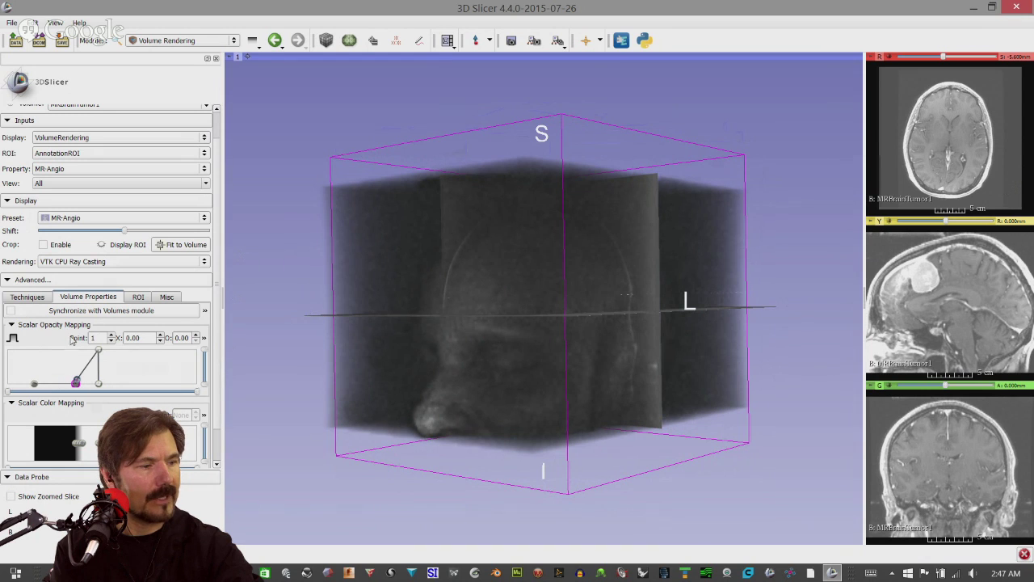
Apply the CT-AAA preset to the volume rendering, leaving cropping disabled
{"action": "left_click", "coordinate": [43, 245]}
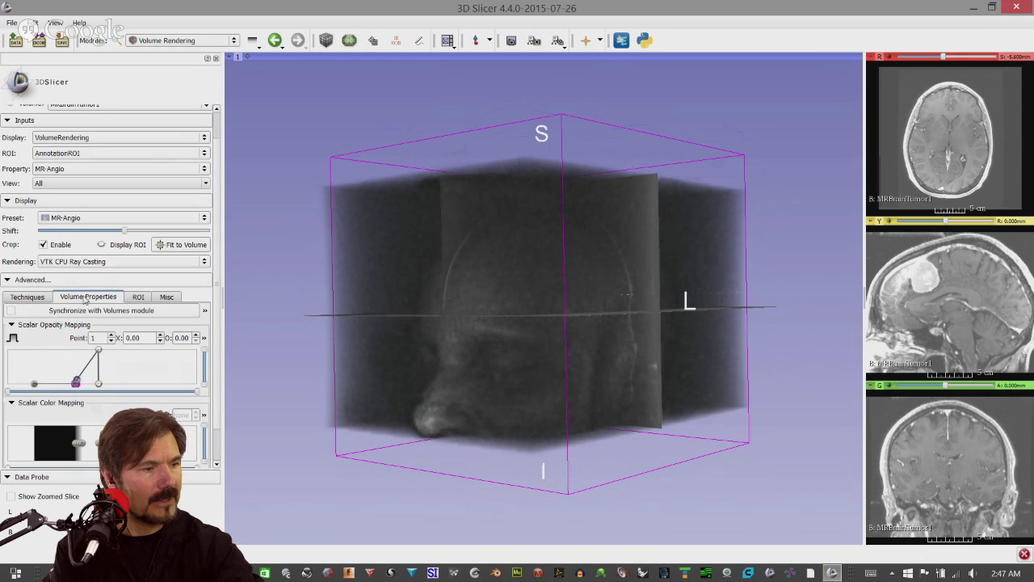
{"action": "left_click", "coordinate": [43, 245]}
{"action": "left_click", "coordinate": [73, 218]}
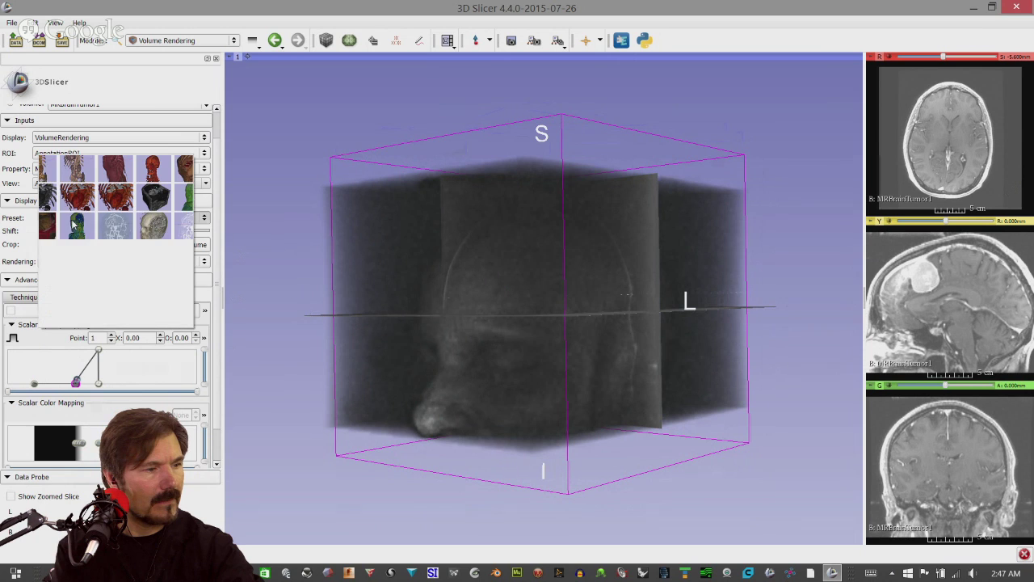
{"action": "left_click", "coordinate": [61, 183]}
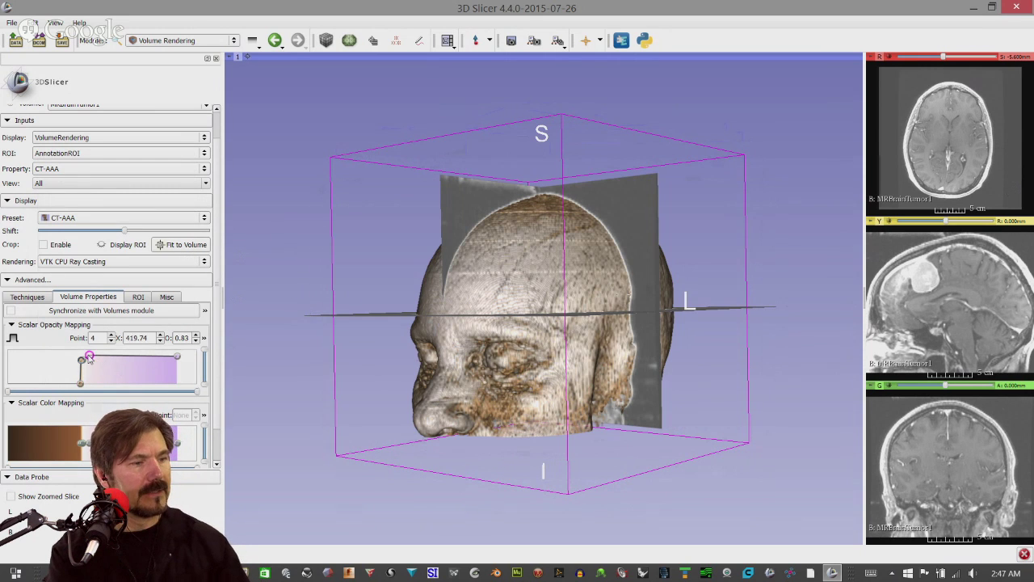
Reshape the scalar opacity curve with points at X 214.39 (opacity 0.00), 659.70 (0.24), 888.06 (0.60) and 2176.66 (0.90)
{"action": "mouse_move", "coordinate": [90, 361]}
{"action": "left_mouse_down"}
{"action": "mouse_move", "coordinate": [114, 371]}
{"action": "mouse_move", "coordinate": [109, 350]}
{"action": "mouse_move", "coordinate": [89, 371]}
{"action": "left_mouse_up"}
{"action": "left_click", "coordinate": [81, 381]}
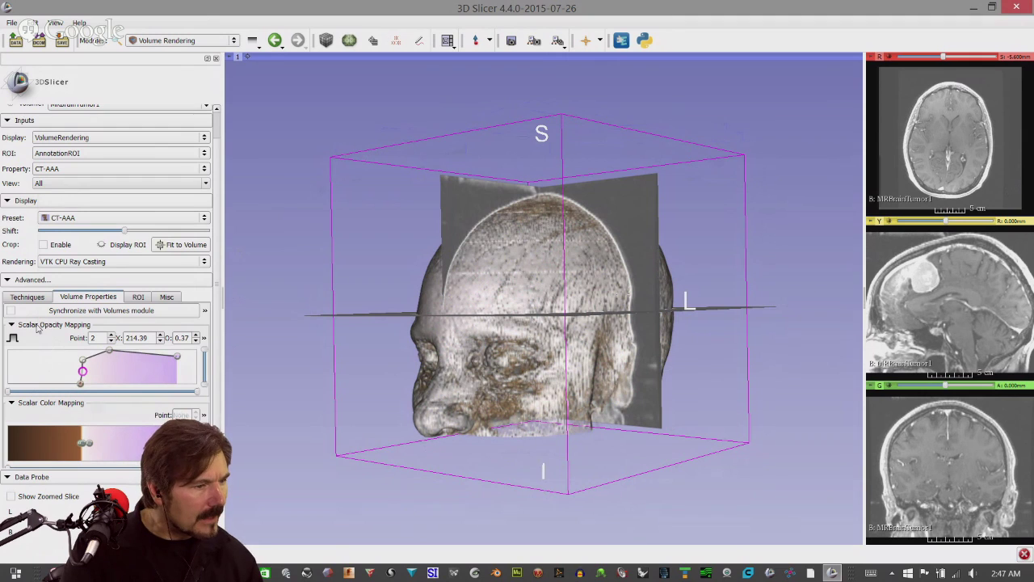
{"action": "scroll", "coordinate": [44, 355], "scroll_direction": "down", "scroll_amount": 2}
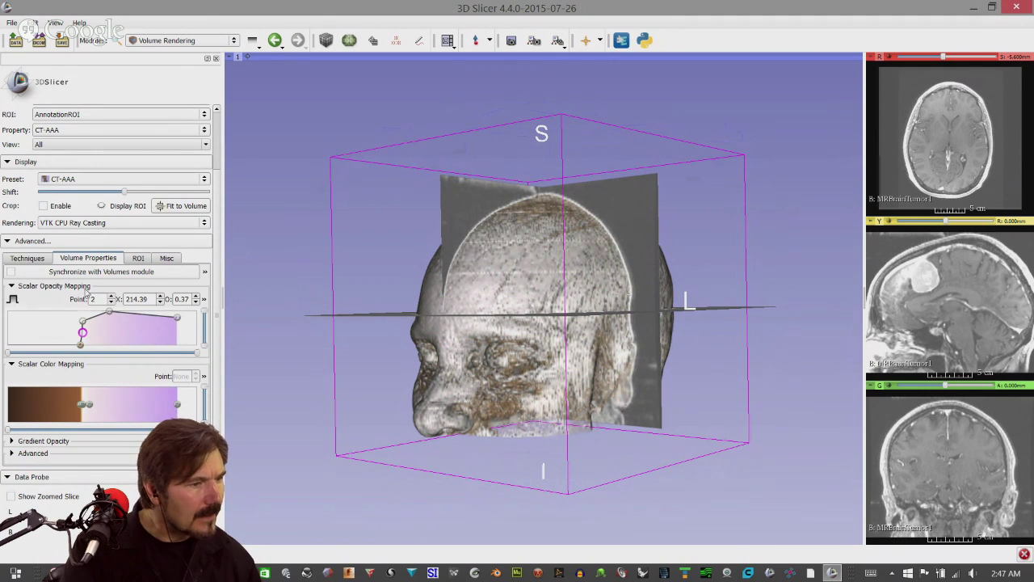
{"action": "mouse_move", "coordinate": [82, 349]}
{"action": "left_mouse_down"}
{"action": "mouse_move", "coordinate": [62, 352]}
{"action": "mouse_move", "coordinate": [79, 356]}
{"action": "mouse_move", "coordinate": [82, 345]}
{"action": "left_mouse_up"}
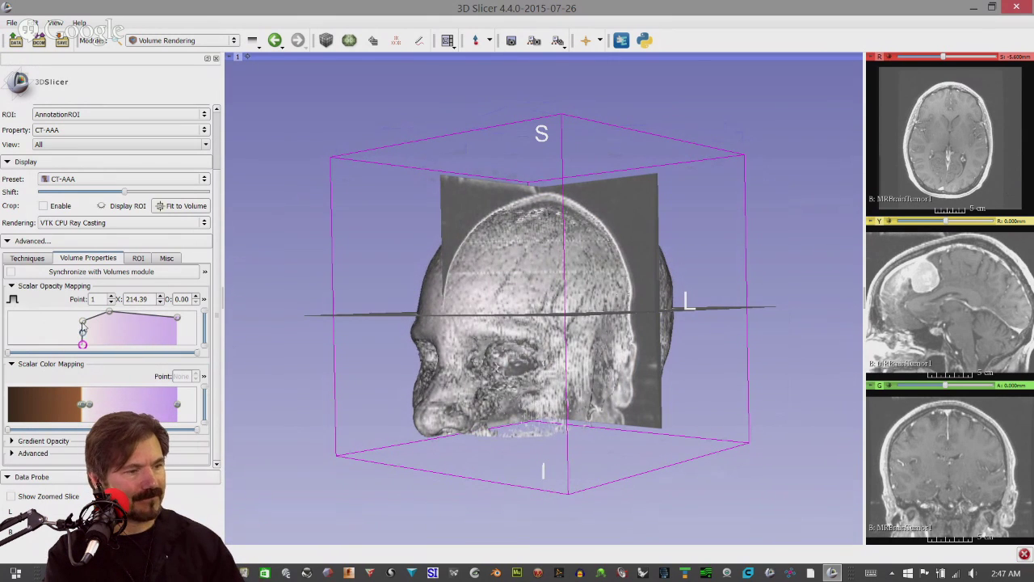
{"action": "left_click_drag", "start_coordinate": [109, 313], "coordinate": [107, 324]}
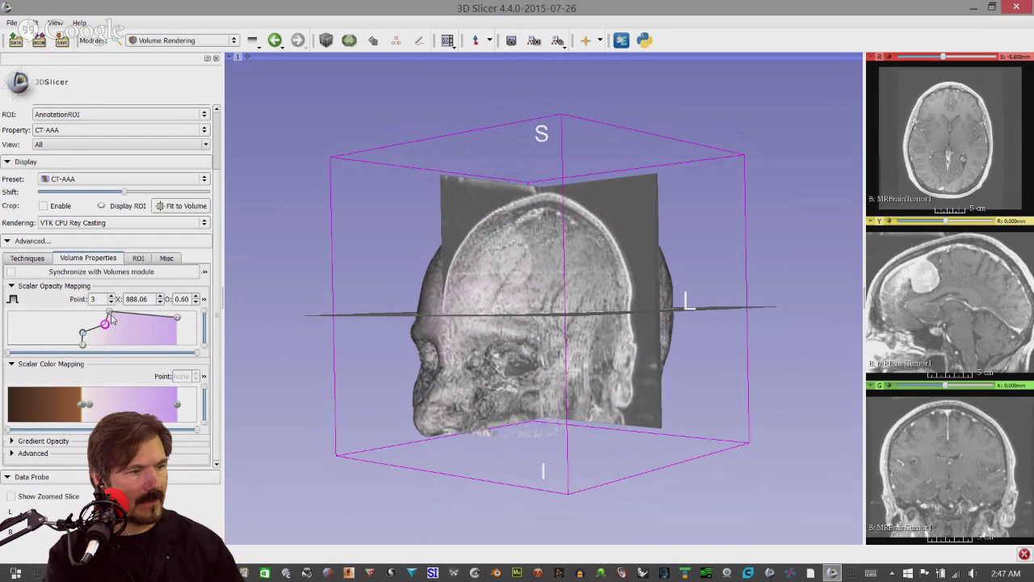
{"action": "left_click", "coordinate": [147, 314]}
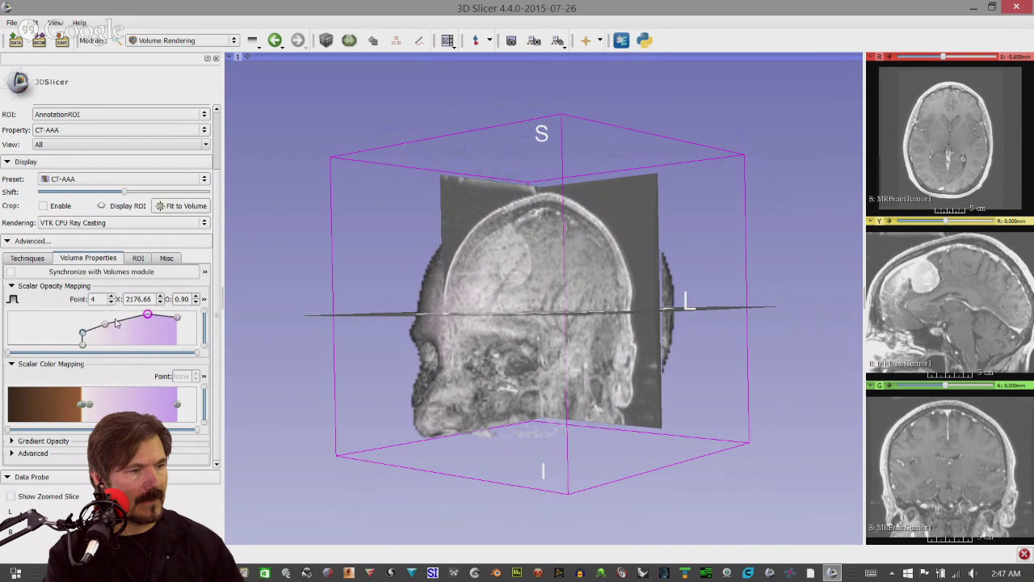
{"action": "left_click_drag", "start_coordinate": [82, 334], "coordinate": [97, 336]}
Hide the slice planes in the 3D view and enlarge the rendered head to examine its right side
{"action": "left_click_drag", "start_coordinate": [515, 342], "coordinate": [373, 380]}
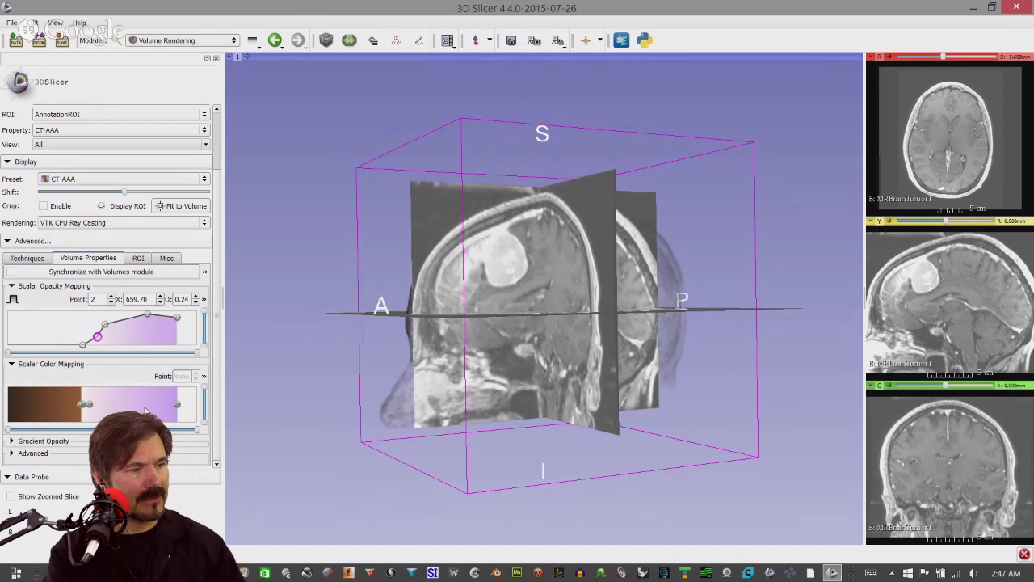
{"action": "left_click_drag", "start_coordinate": [534, 407], "coordinate": [611, 338]}
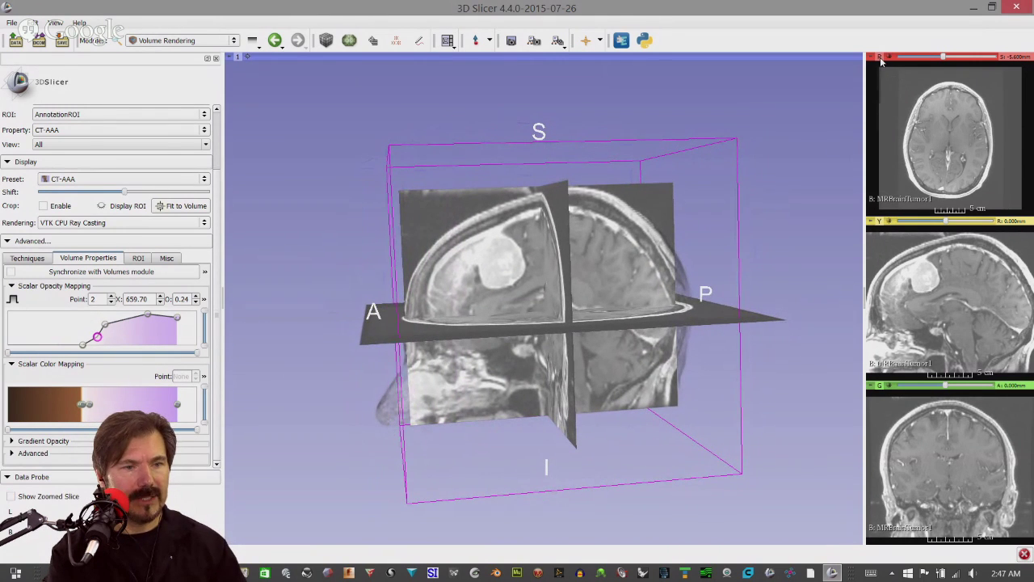
{"action": "mouse_move", "coordinate": [879, 60]}
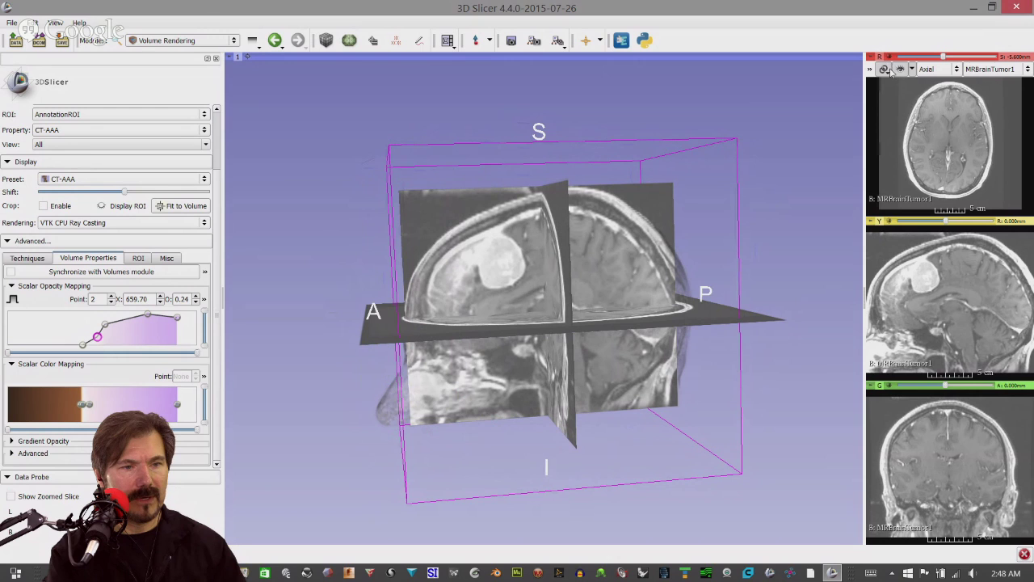
{"action": "left_click", "coordinate": [902, 71]}
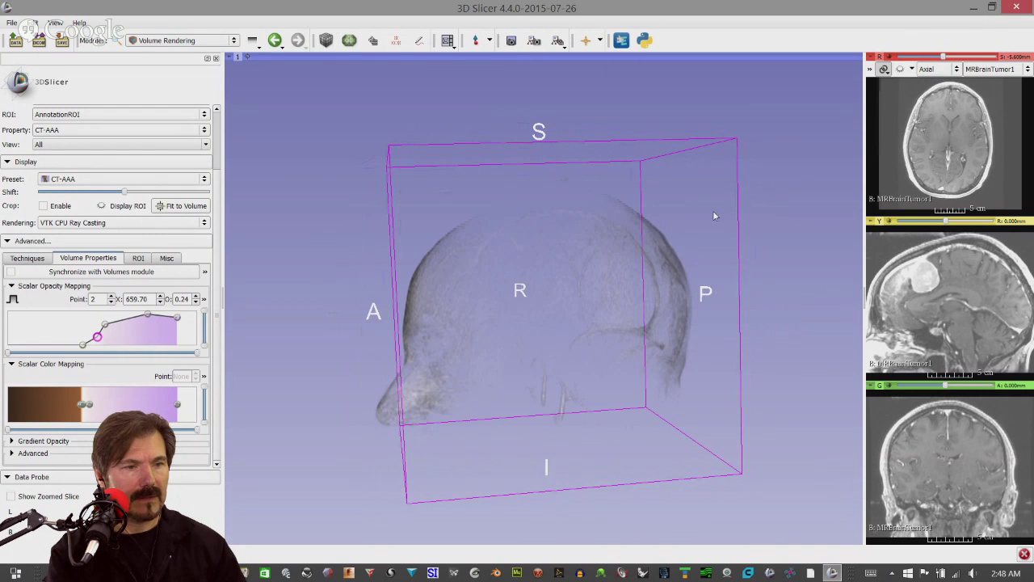
{"action": "left_click_drag", "start_coordinate": [714, 215], "coordinate": [694, 237]}
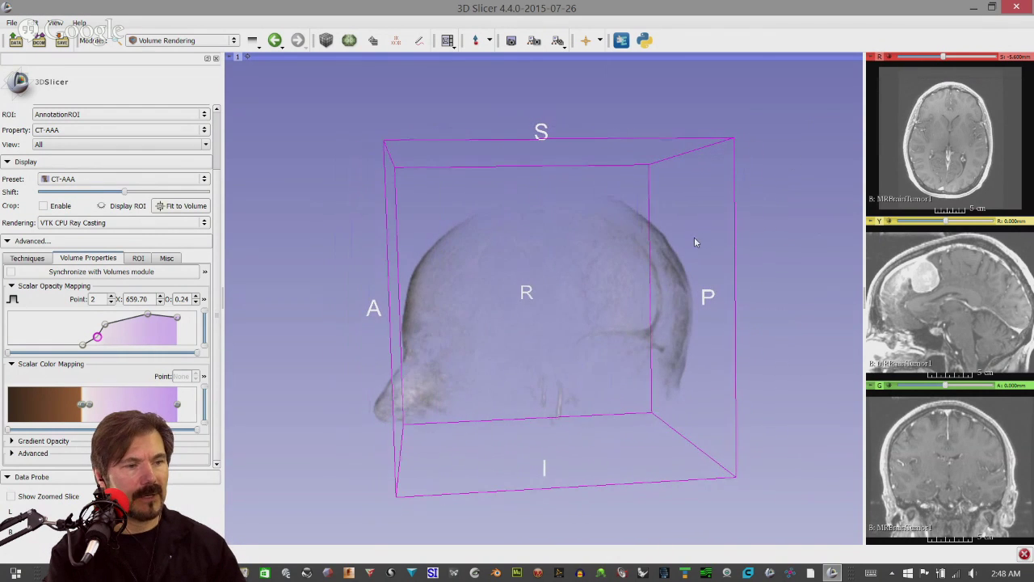
{"action": "scroll", "coordinate": [706, 246], "scroll_direction": "down", "scroll_amount": 2}
{"action": "scroll", "coordinate": [707, 252], "scroll_direction": "up", "scroll_amount": 5}
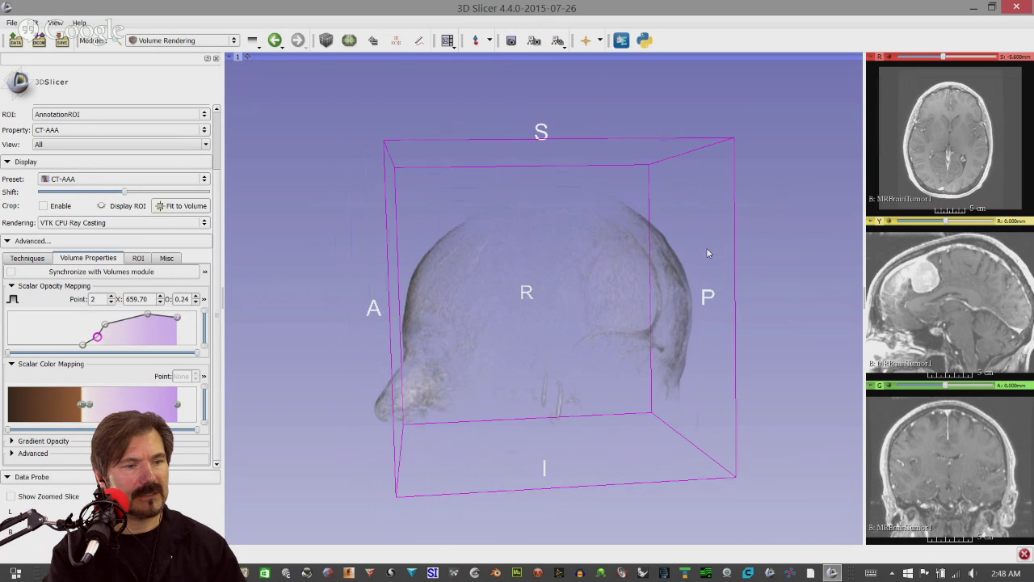
{"action": "left_click_drag", "start_coordinate": [697, 259], "coordinate": [652, 255]}
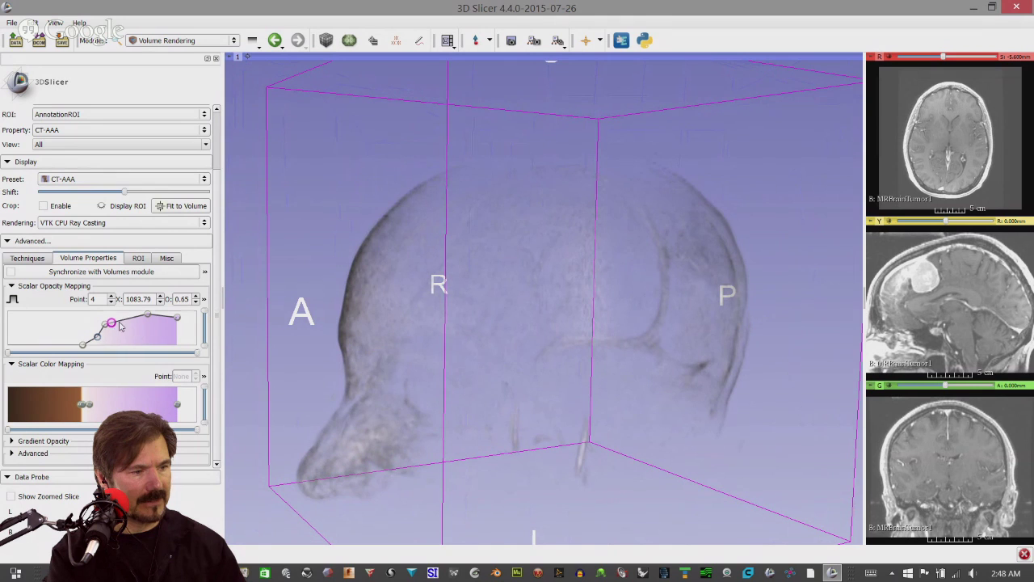
Adjust the intermediate scalar opacity points and delete them, leaving a straight ramp from X 214.39 to X 2176.66
{"action": "mouse_move", "coordinate": [108, 325]}
{"action": "left_mouse_down"}
{"action": "mouse_move", "coordinate": [110, 315]}
{"action": "mouse_move", "coordinate": [111, 324]}
{"action": "left_mouse_up"}
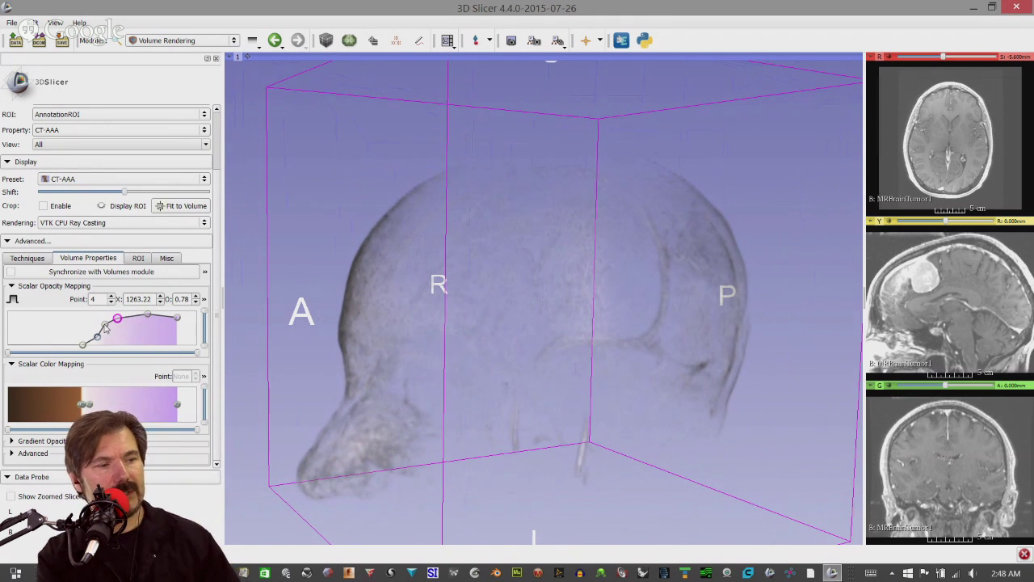
{"action": "left_click_drag", "start_coordinate": [105, 326], "coordinate": [127, 325]}
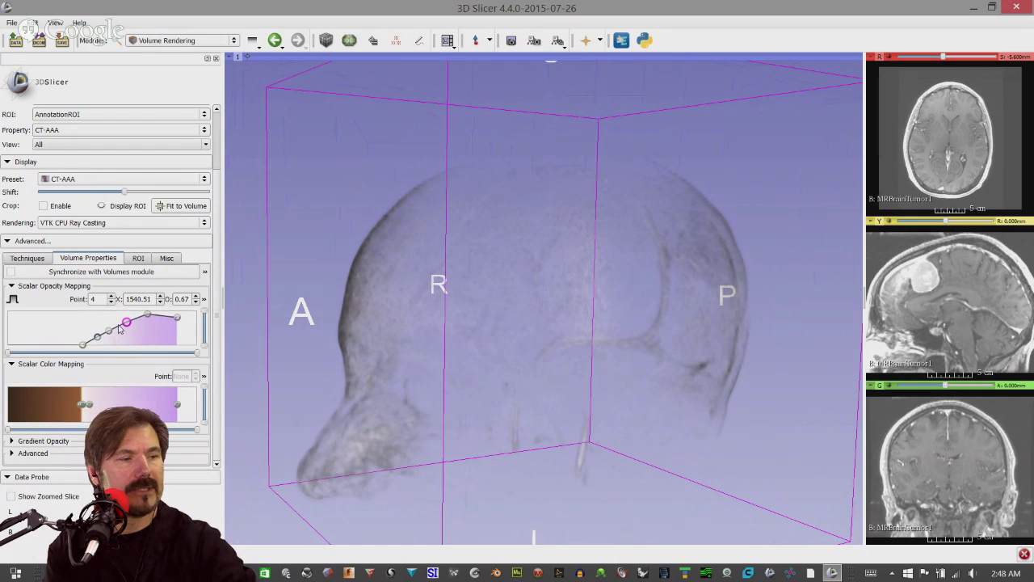
{"action": "left_click", "coordinate": [110, 331]}
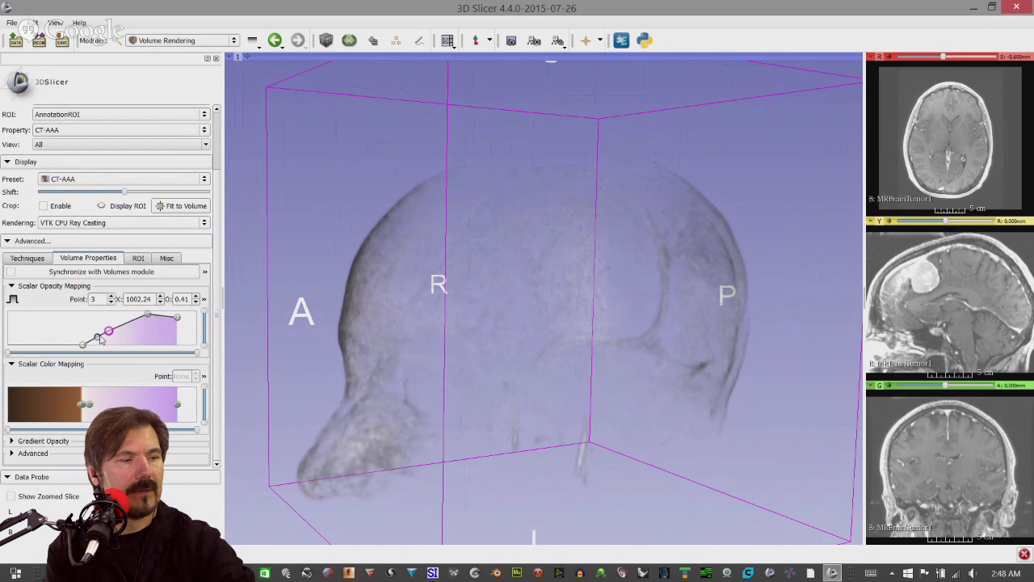
{"action": "left_click", "coordinate": [98, 337]}
{"action": "key", "text": "Delete"}
{"action": "key", "text": "Delete"}
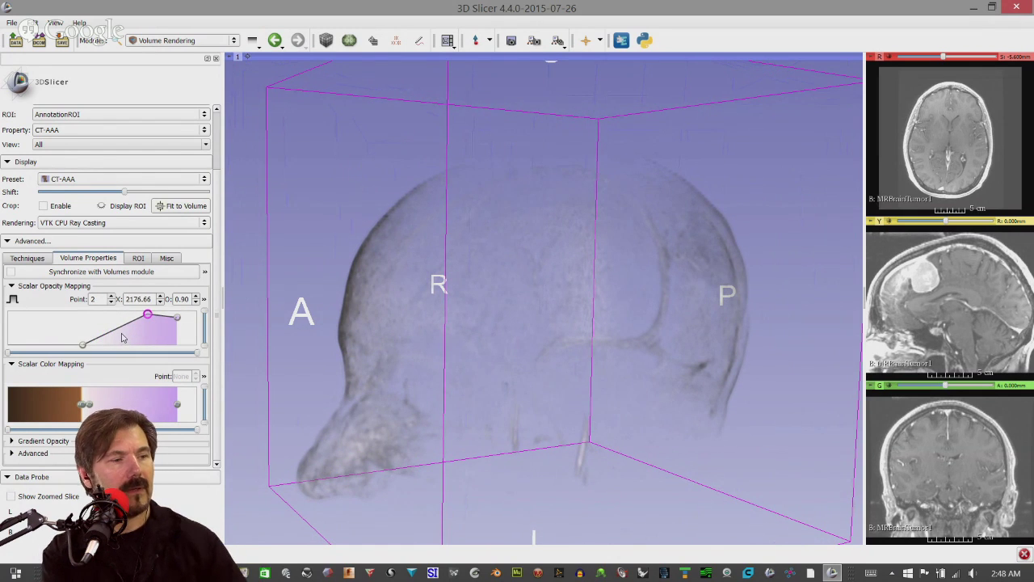
Reset the volume properties by switching to the CT-AAA2 preset and back to CT-AAA
{"action": "left_click", "coordinate": [64, 179]}
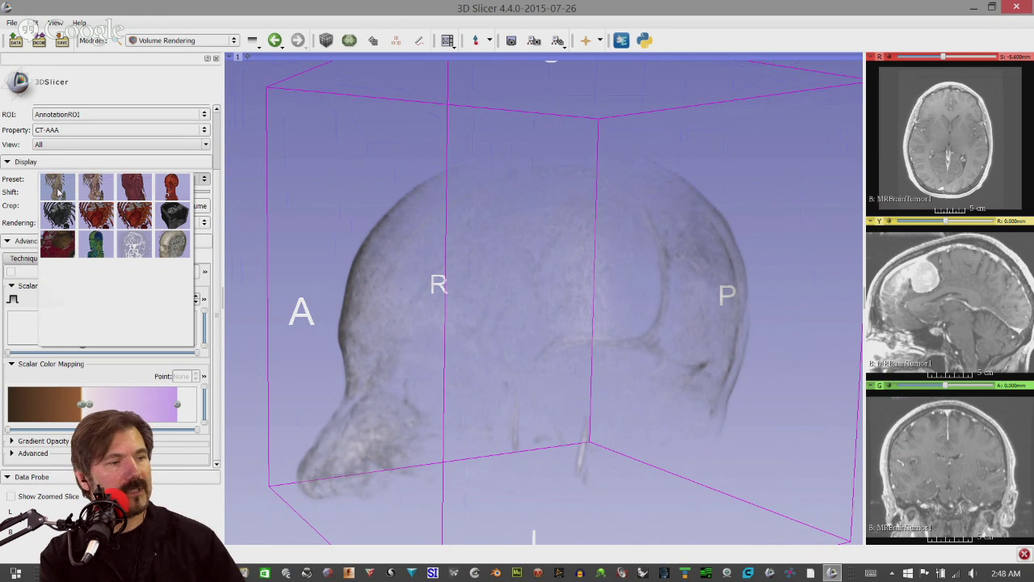
{"action": "left_click", "coordinate": [61, 190]}
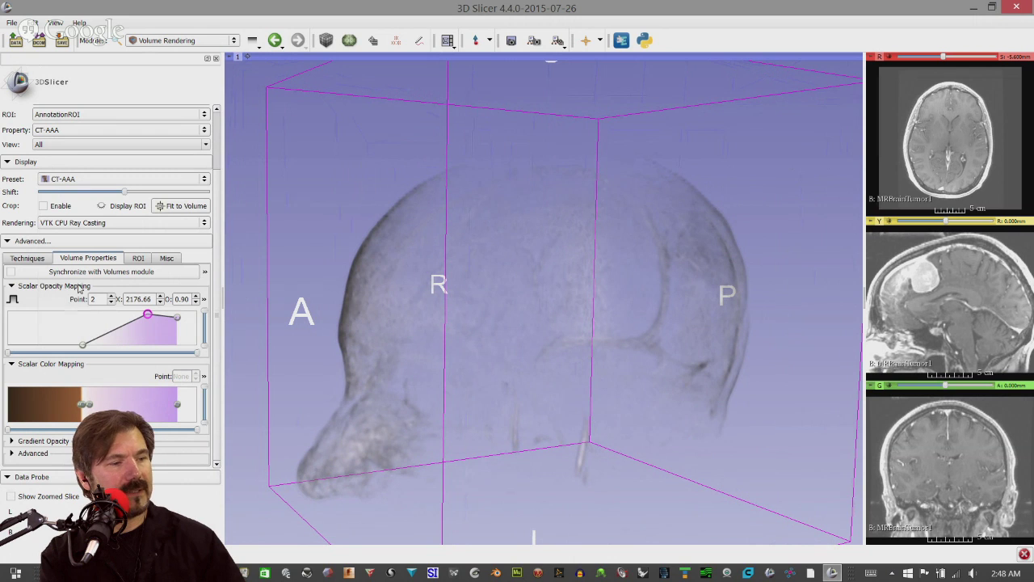
{"action": "left_click", "coordinate": [62, 180]}
{"action": "left_click", "coordinate": [70, 181]}
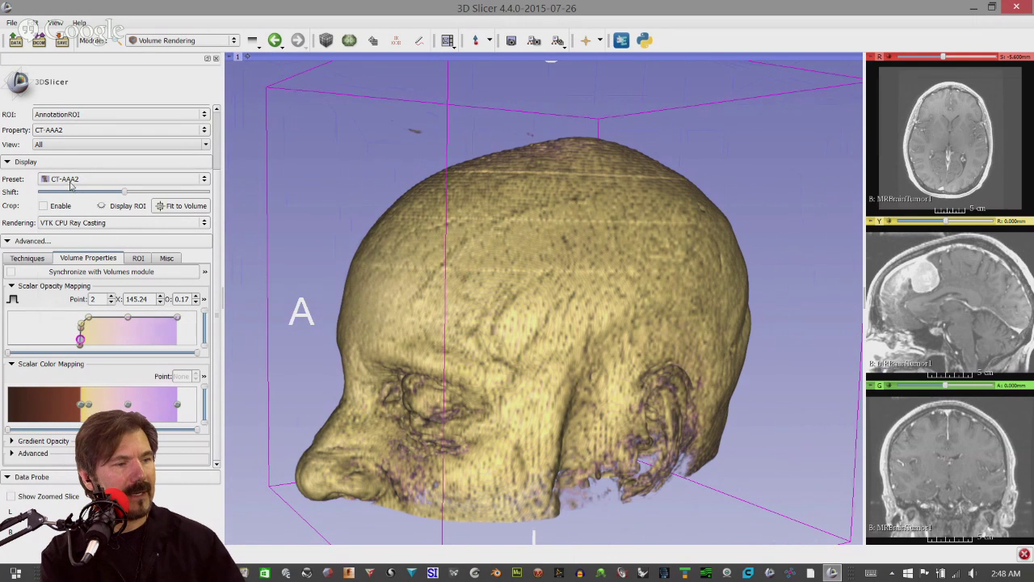
{"action": "left_click", "coordinate": [70, 181]}
{"action": "left_click", "coordinate": [62, 194]}
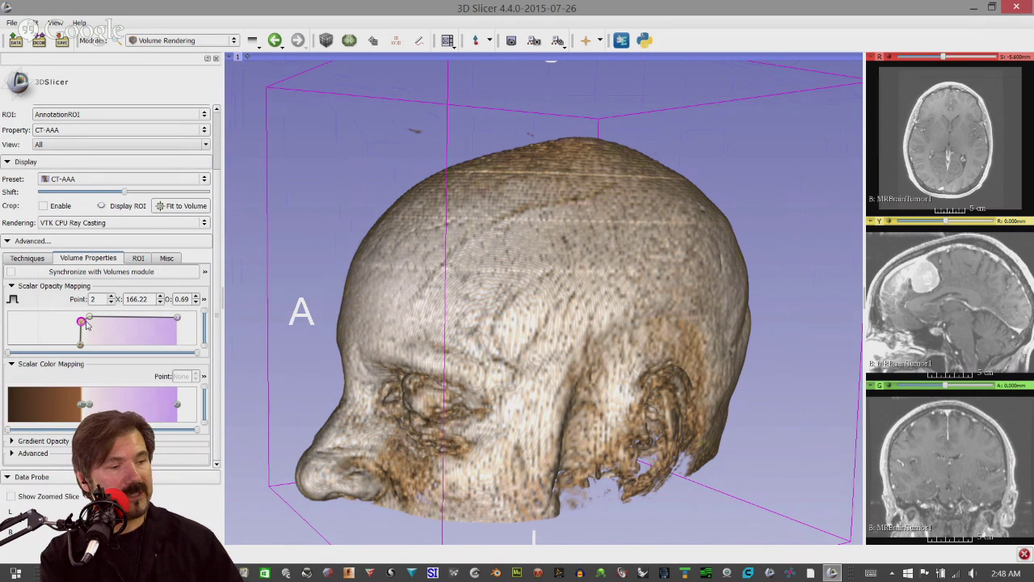
Turn the scalar opacity mapping into a gradual ramp, deleting the extra middle point and moving point 3 to X 1801.50, opacity 0.83
{"action": "left_click_drag", "start_coordinate": [80, 327], "coordinate": [128, 315]}
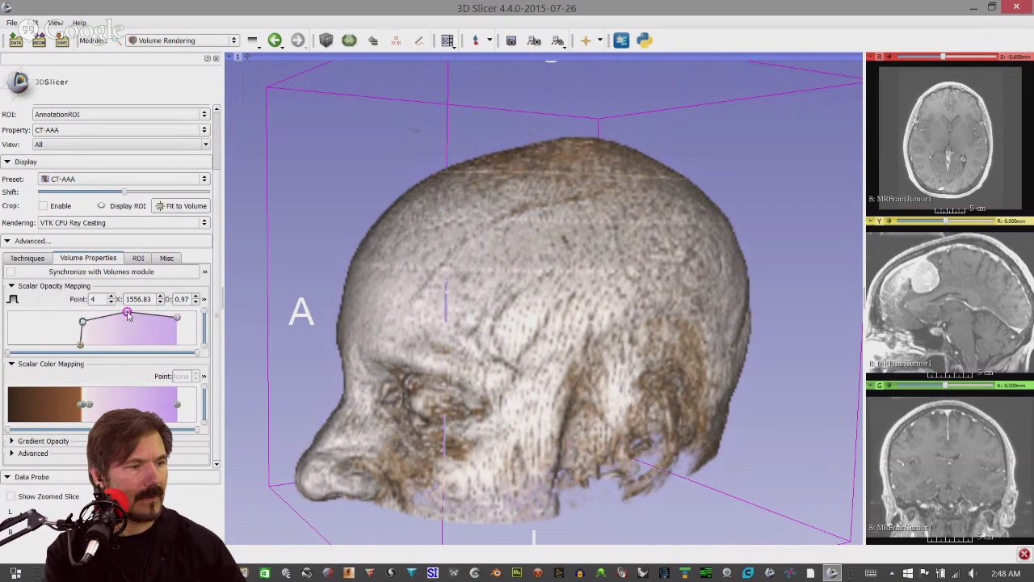
{"action": "left_click", "coordinate": [107, 325]}
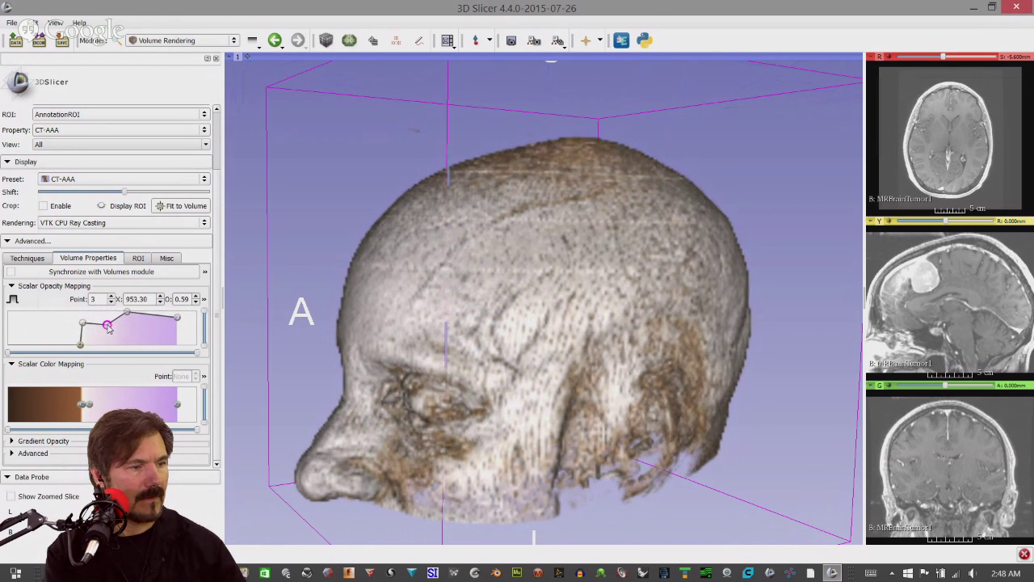
{"action": "key", "text": "Delete"}
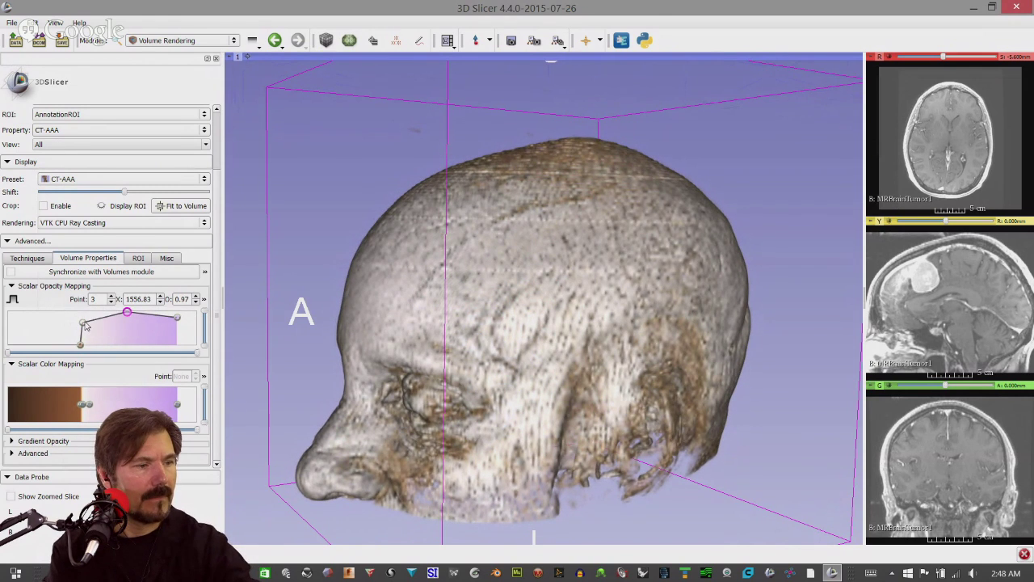
{"action": "left_click_drag", "start_coordinate": [84, 323], "coordinate": [135, 317]}
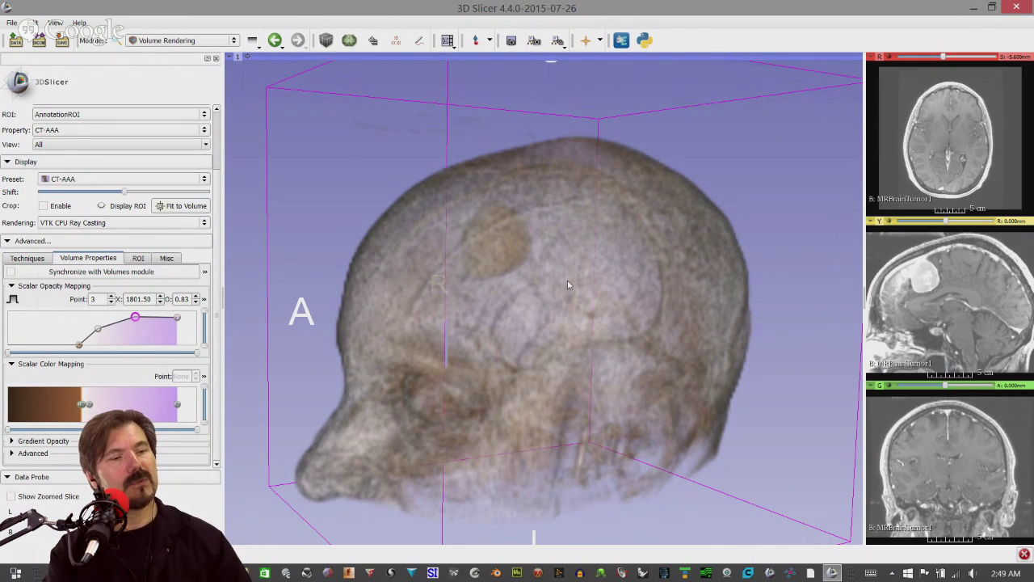
Rotate the translucent head to examine the tumor from below and from the side
{"action": "left_click_drag", "start_coordinate": [568, 284], "coordinate": [568, 263]}
{"action": "left_click_drag", "start_coordinate": [576, 158], "coordinate": [541, 294]}
{"action": "left_click_drag", "start_coordinate": [543, 217], "coordinate": [538, 223]}
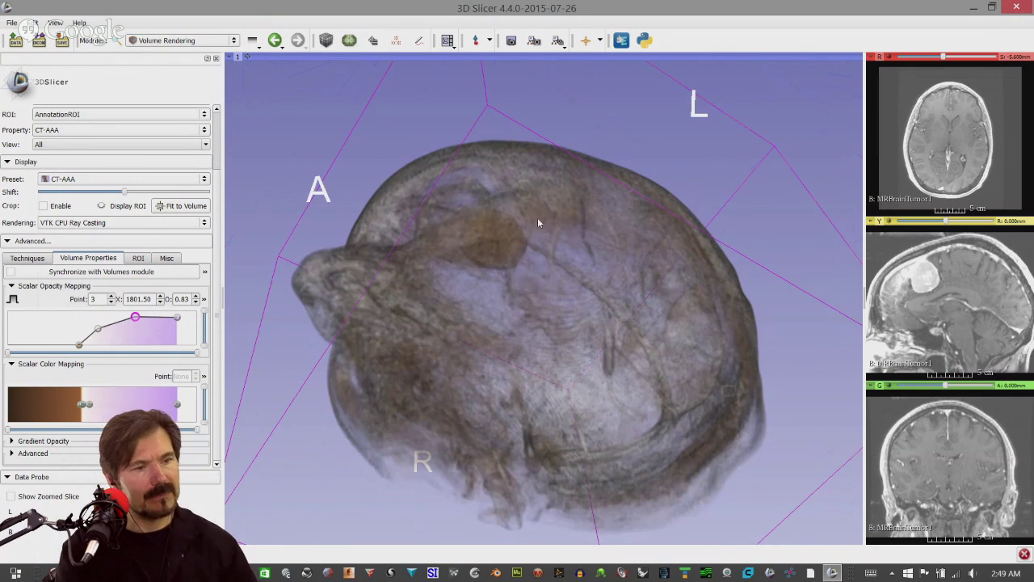
{"action": "left_click_drag", "start_coordinate": [536, 331], "coordinate": [508, 270]}
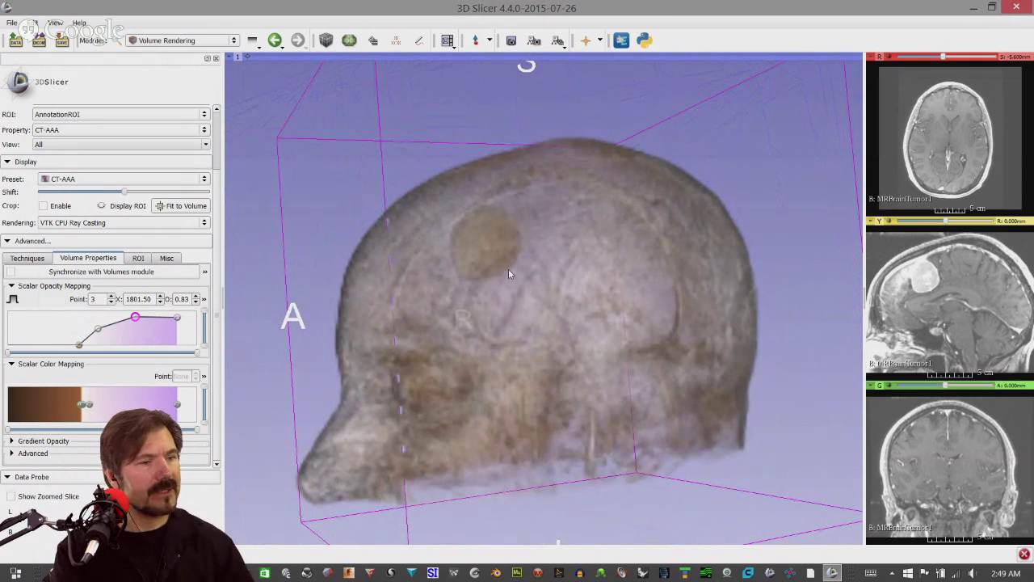
{"action": "left_click_drag", "start_coordinate": [483, 187], "coordinate": [317, 57]}
Set the 3D view's stereo mode to Anaglyph and rotate the head to examine the tumor from the front
{"action": "mouse_move", "coordinate": [231, 61]}
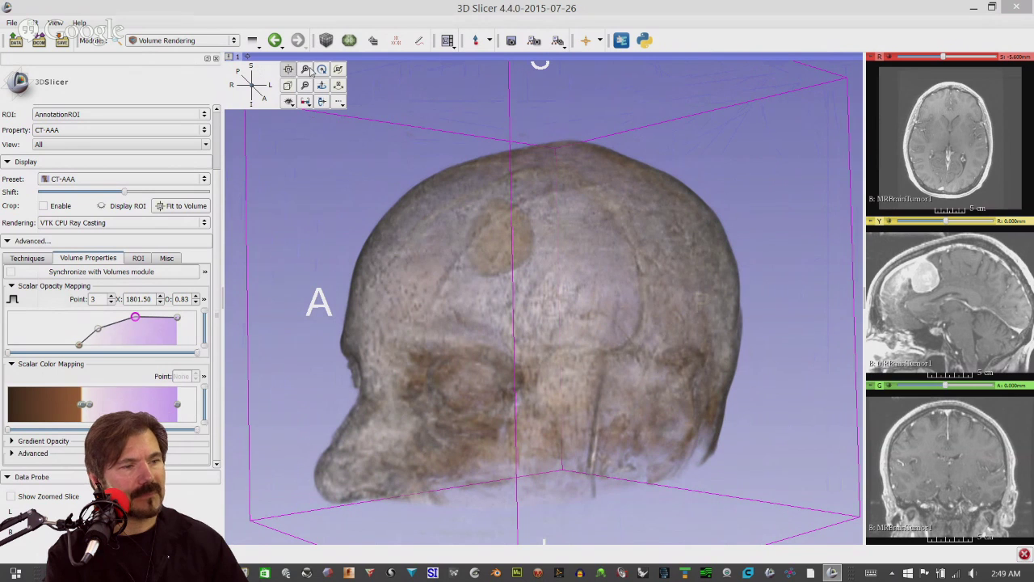
{"action": "left_click", "coordinate": [306, 102]}
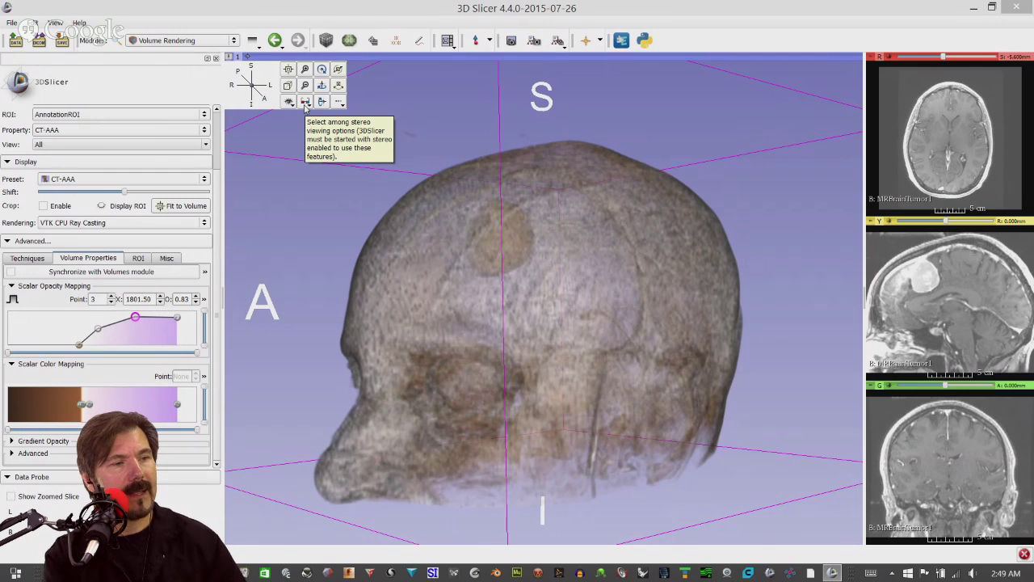
{"action": "left_click", "coordinate": [306, 102]}
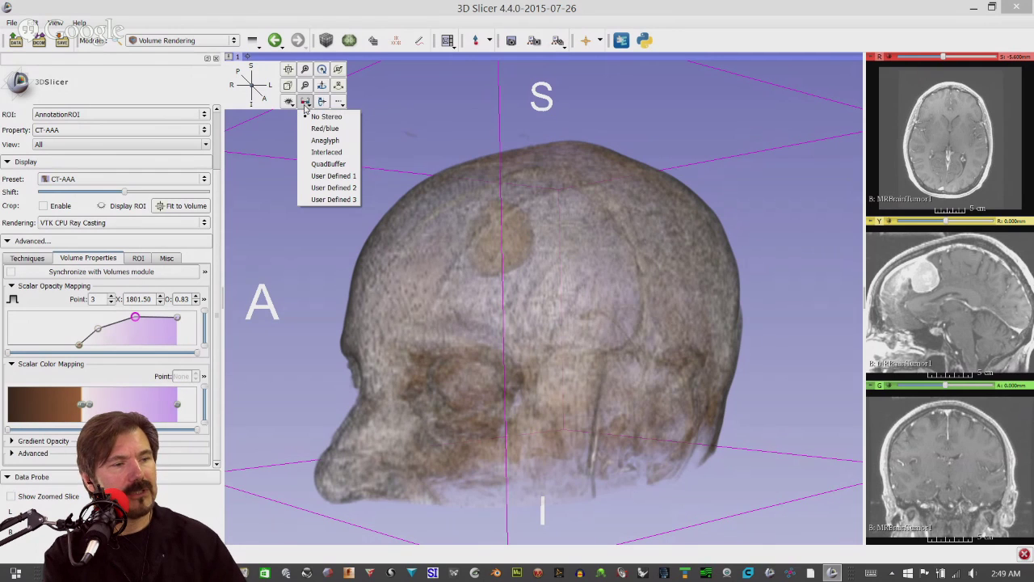
{"action": "left_click", "coordinate": [312, 140]}
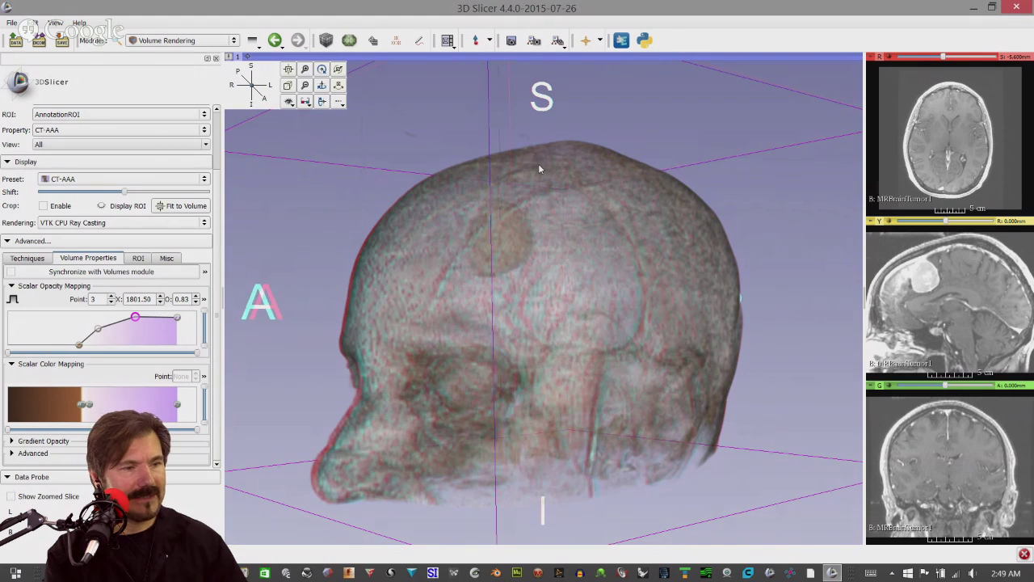
{"action": "left_click_drag", "start_coordinate": [538, 163], "coordinate": [545, 160]}
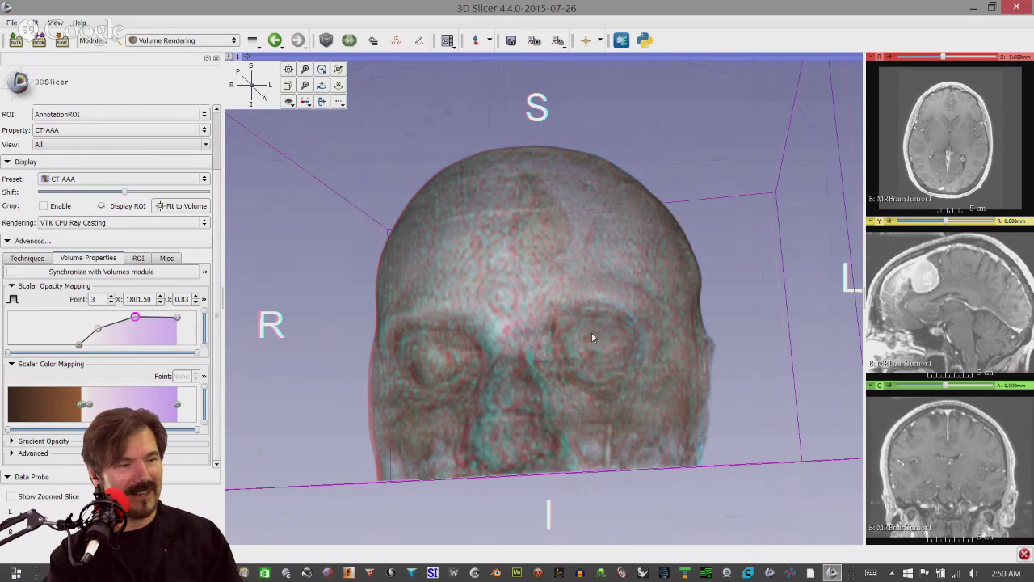
{"action": "left_click_drag", "start_coordinate": [591, 332], "coordinate": [613, 342]}
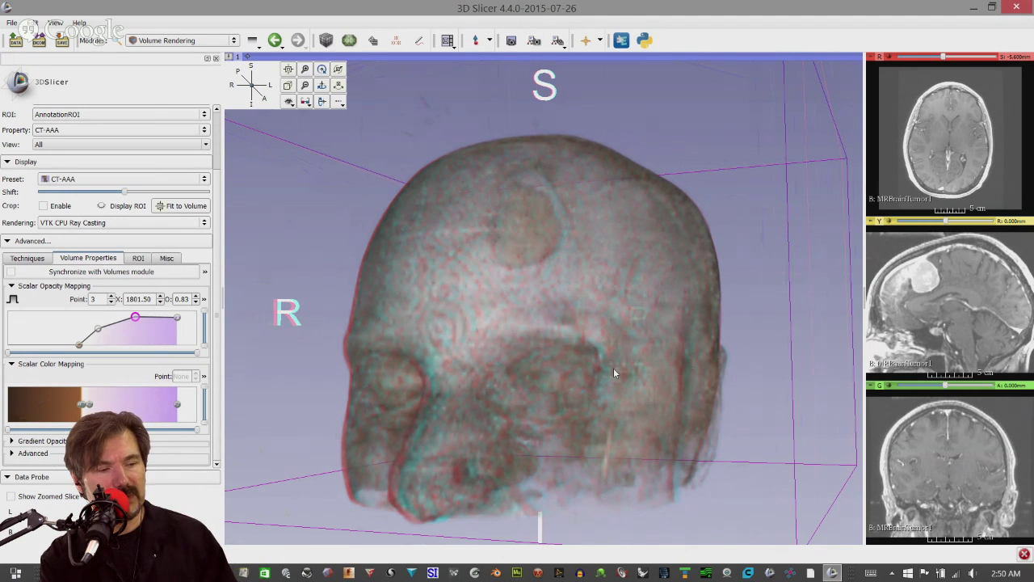
Examine the anaglyph head from the side and front, and set the 3D view's stereo mode to No Stereo
{"action": "left_click_drag", "start_coordinate": [614, 372], "coordinate": [592, 369]}
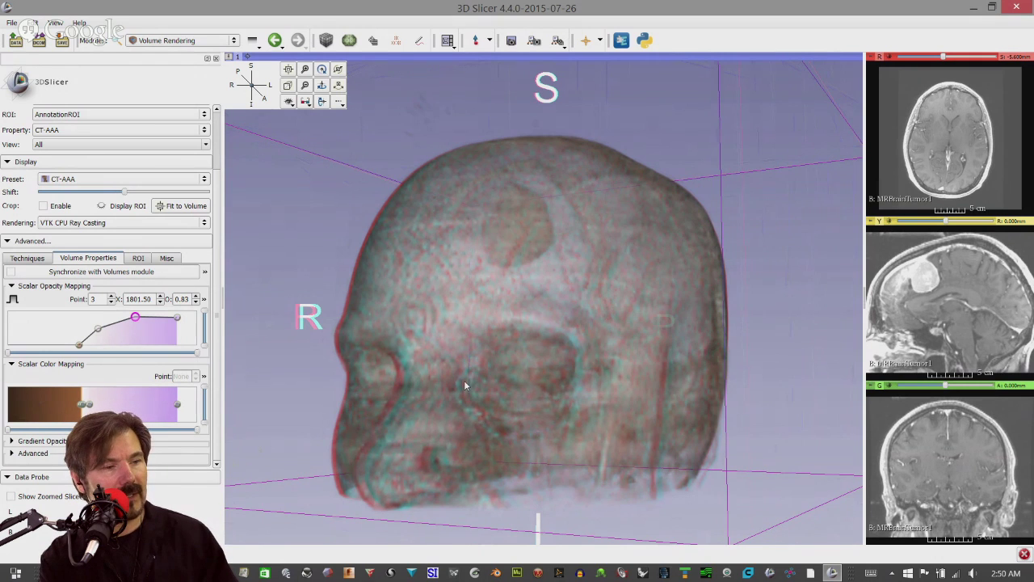
{"action": "left_click_drag", "start_coordinate": [464, 382], "coordinate": [509, 362]}
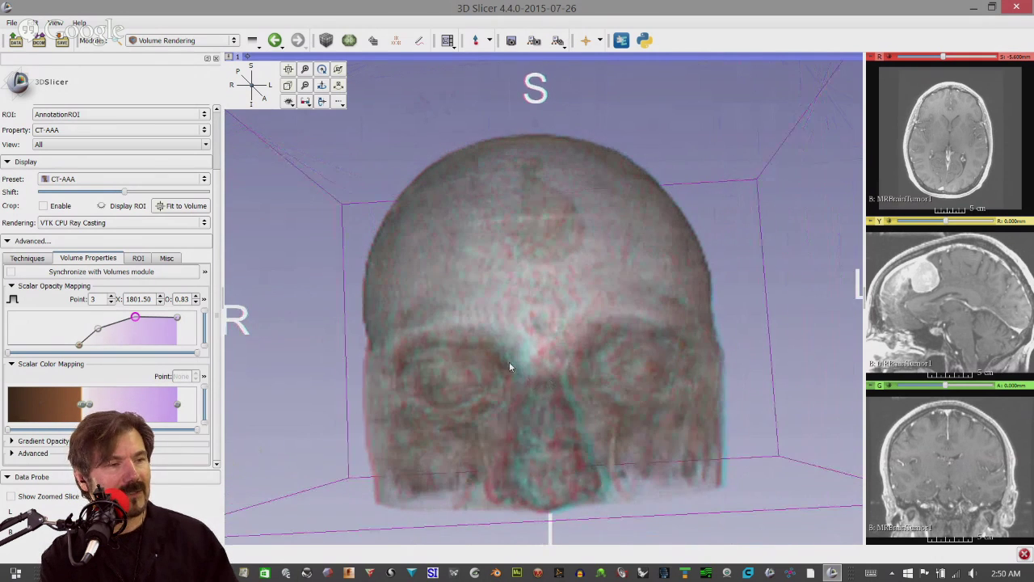
{"action": "left_click", "coordinate": [308, 105]}
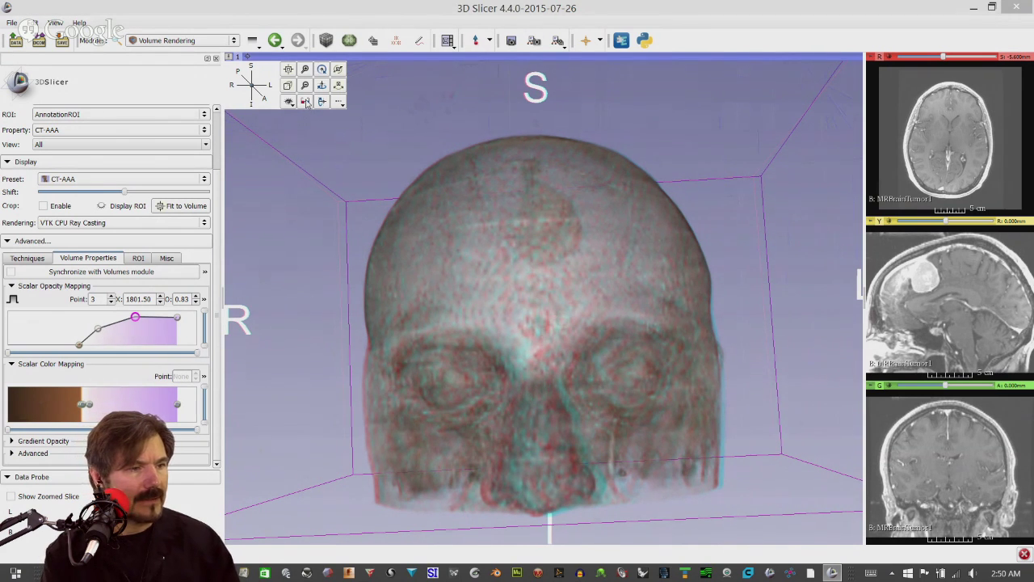
{"action": "left_click", "coordinate": [306, 102]}
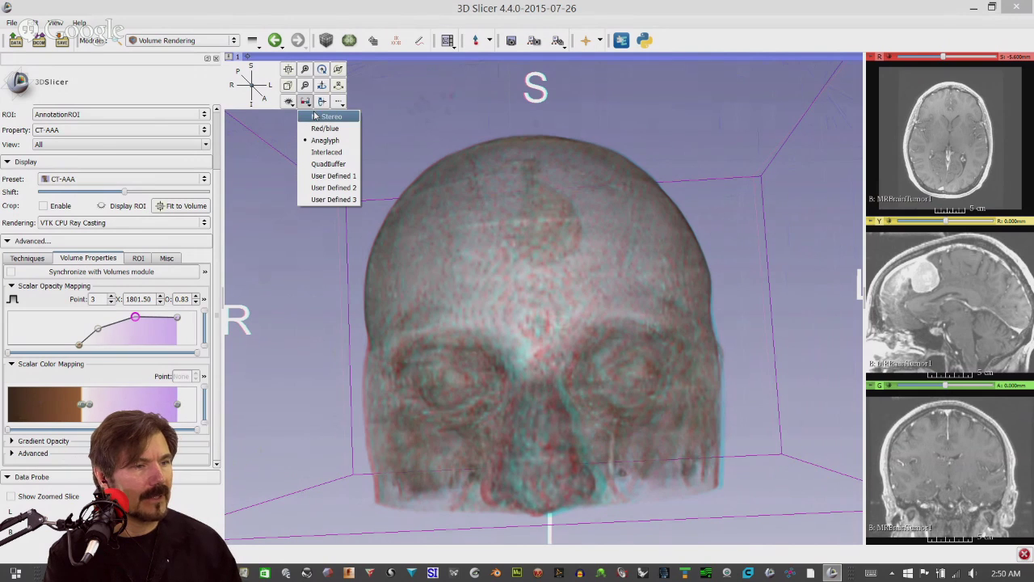
{"action": "left_click", "coordinate": [307, 115]}
Set the 3D view to a black background
{"action": "left_click", "coordinate": [289, 101]}
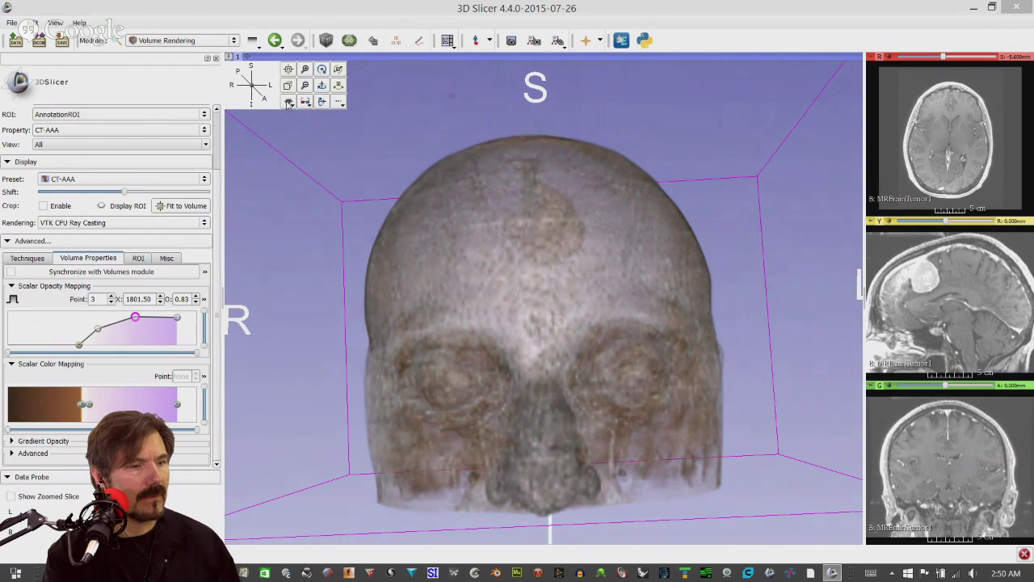
{"action": "left_click", "coordinate": [288, 101]}
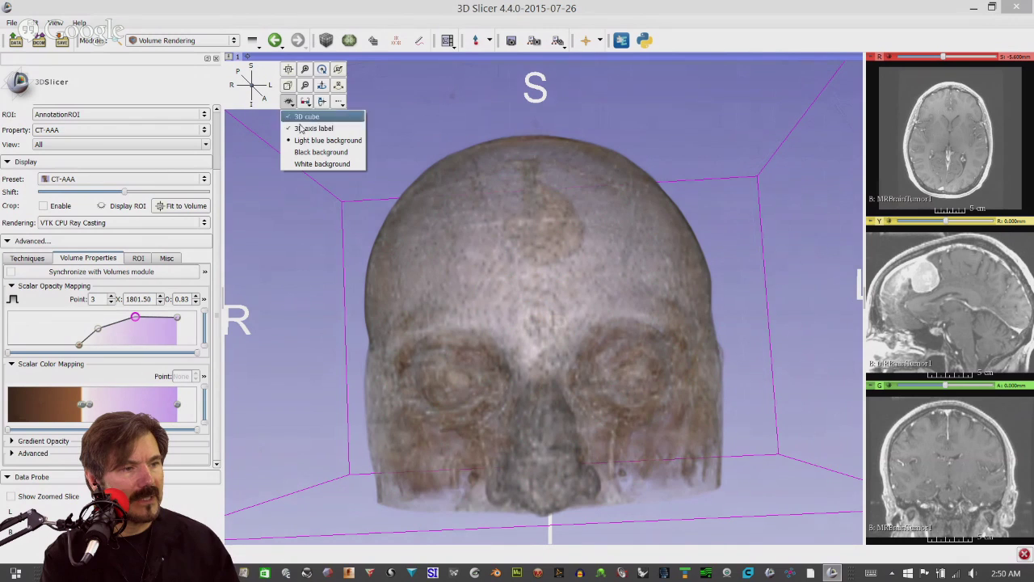
{"action": "left_click", "coordinate": [307, 154]}
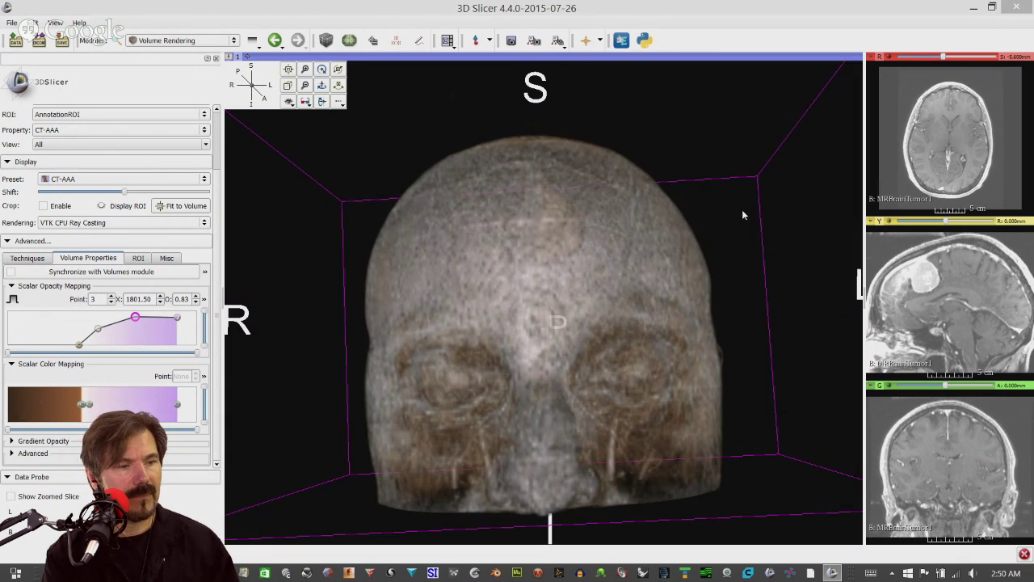
Rotate and zoom the head against the black background to examine the tumor close up from the front and side
{"action": "left_click_drag", "start_coordinate": [741, 211], "coordinate": [677, 232]}
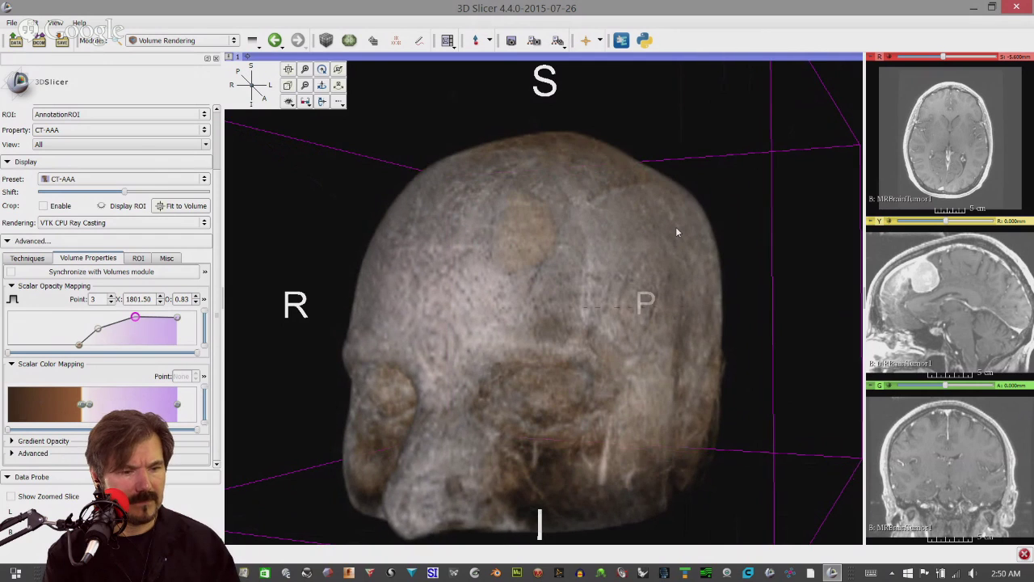
{"action": "scroll", "coordinate": [692, 213], "scroll_direction": "up", "scroll_amount": 2}
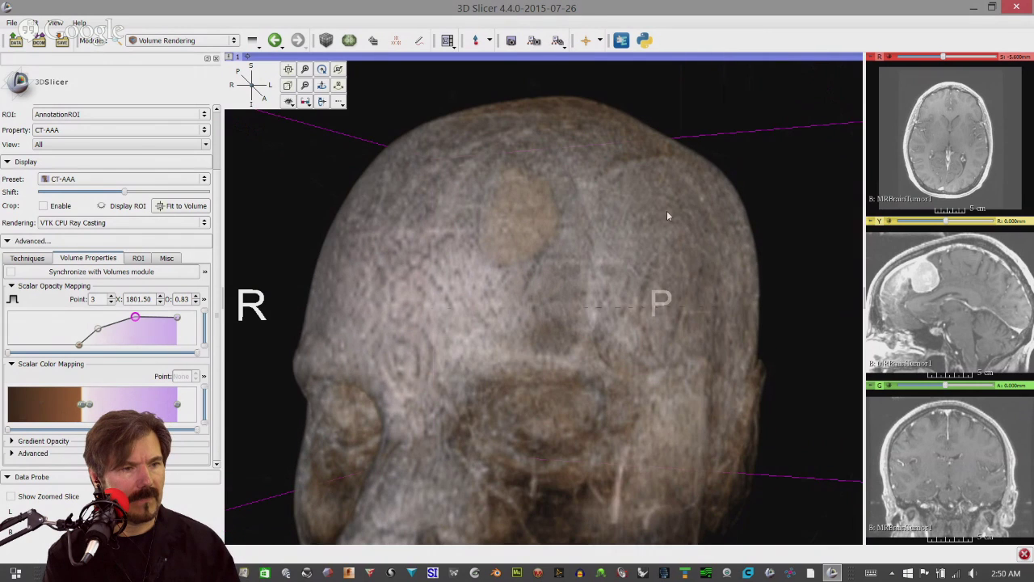
{"action": "key", "text": "1"}
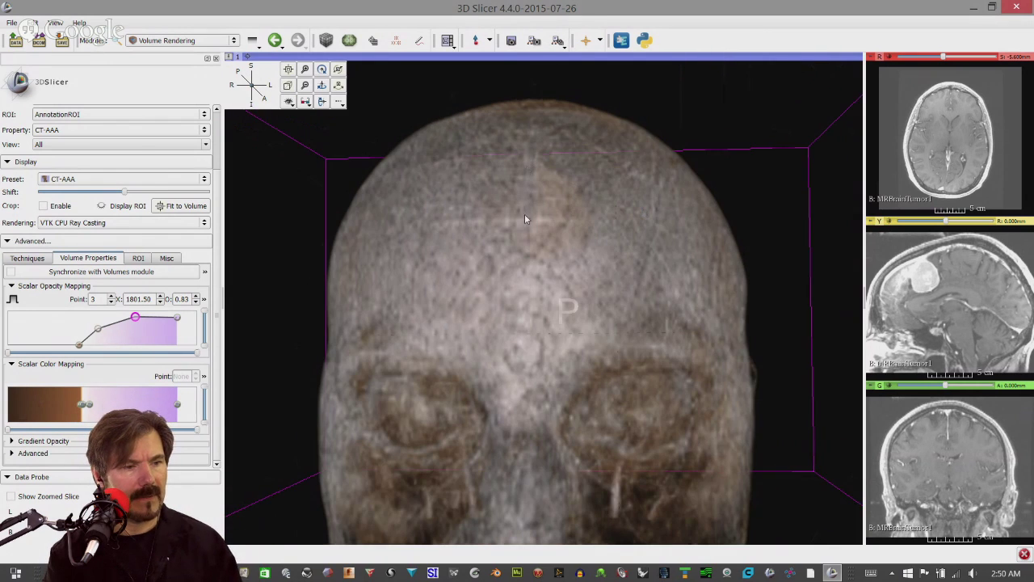
{"action": "scroll", "coordinate": [534, 222], "scroll_direction": "up", "scroll_amount": 1}
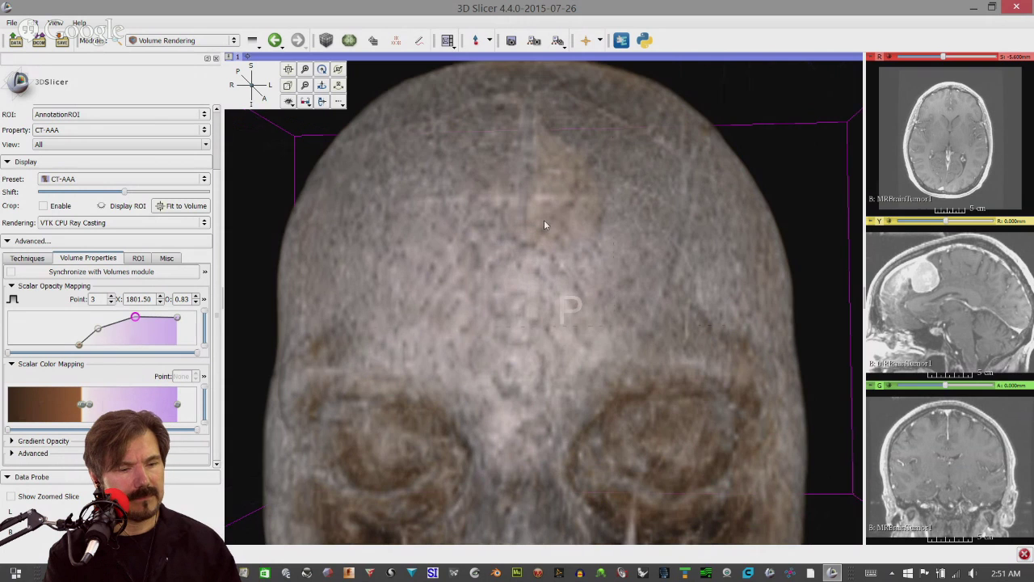
{"action": "scroll", "coordinate": [568, 230], "scroll_direction": "down", "scroll_amount": 1}
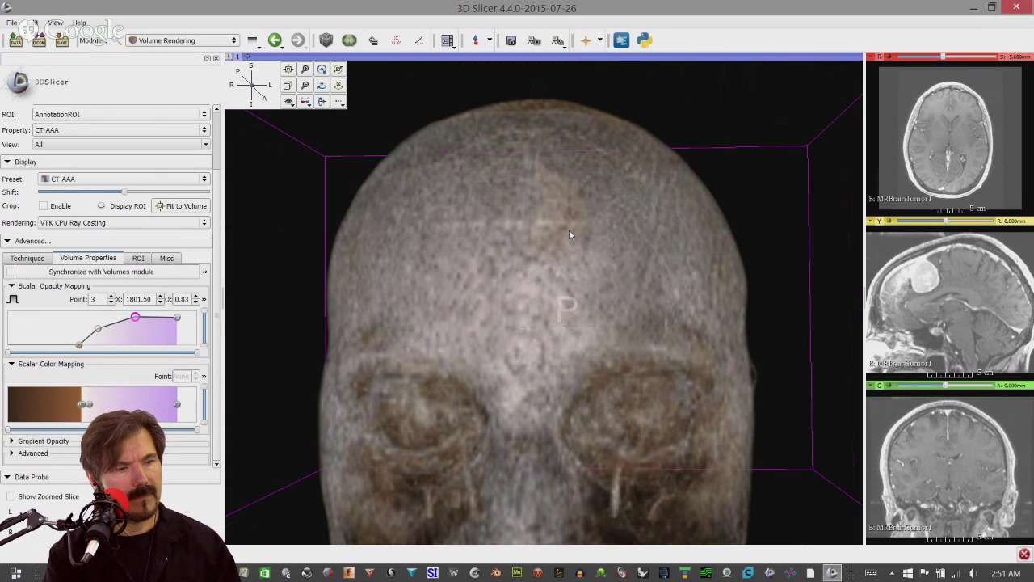
{"action": "scroll", "coordinate": [569, 235], "scroll_direction": "up", "scroll_amount": 1}
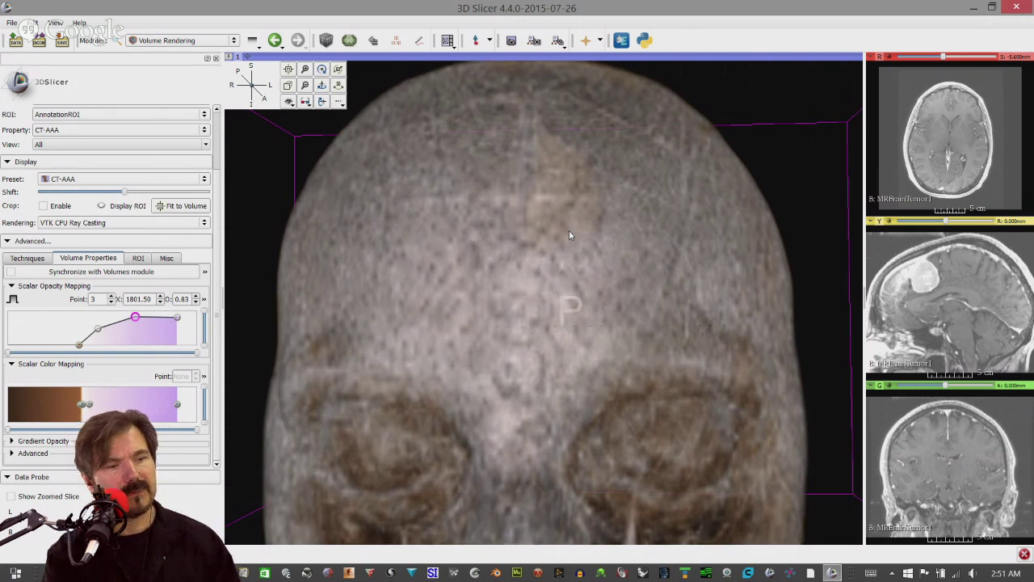
{"action": "scroll", "coordinate": [628, 209], "scroll_direction": "up", "scroll_amount": 1}
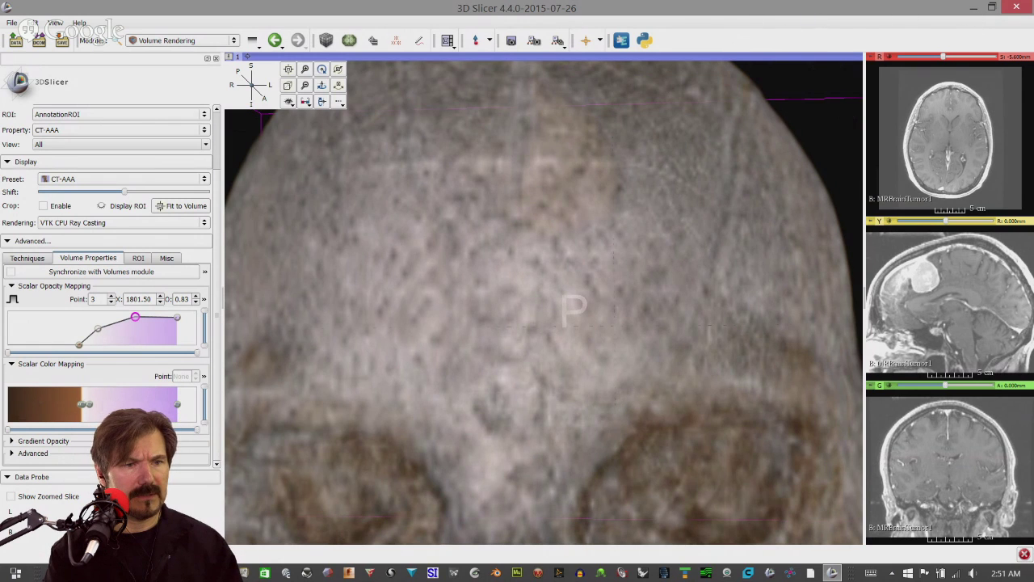
{"action": "left_click", "coordinate": [992, 7]}
{"action": "left_click", "coordinate": [965, 28]}
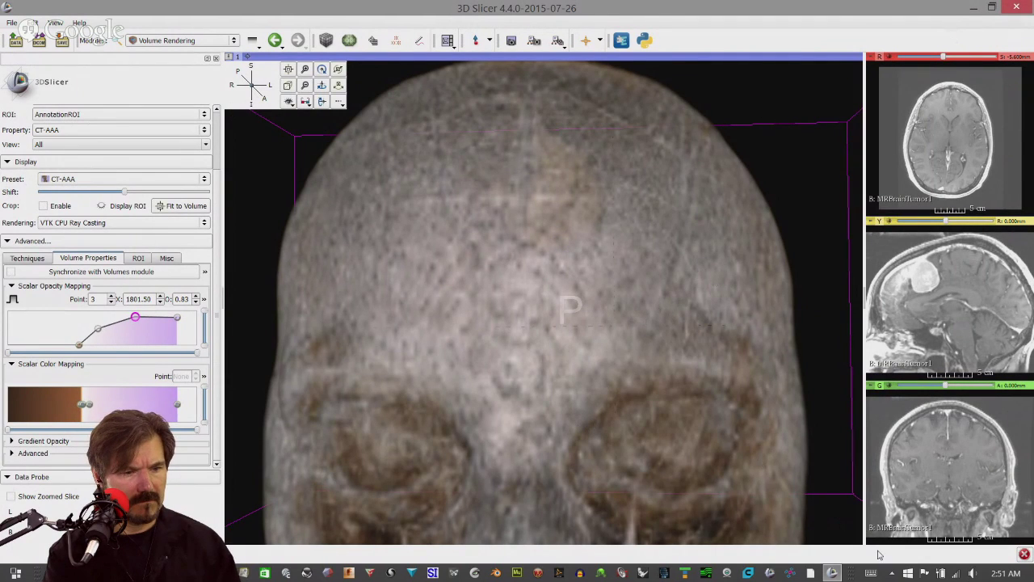
{"action": "left_click_drag", "start_coordinate": [829, 521], "coordinate": [856, 485]}
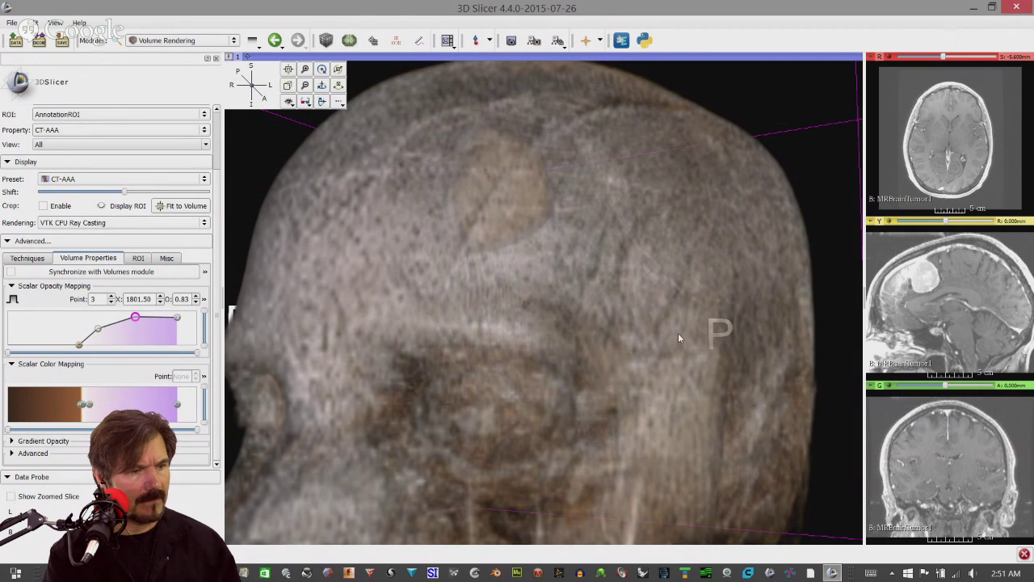
{"action": "left_click_drag", "start_coordinate": [448, 250], "coordinate": [434, 251]}
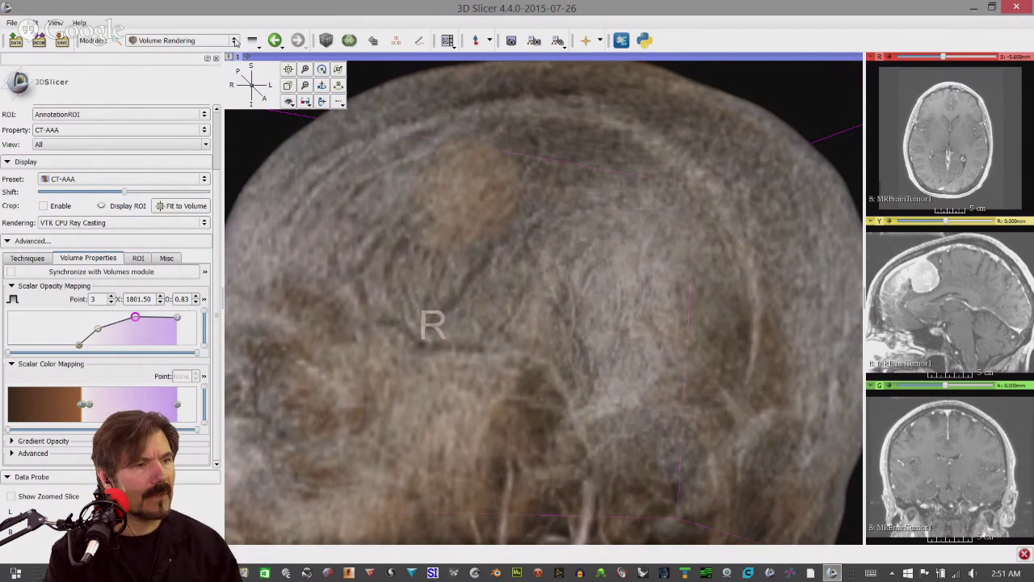
{"action": "left_click", "coordinate": [234, 40]}
{"action": "left_click", "coordinate": [370, 30]}
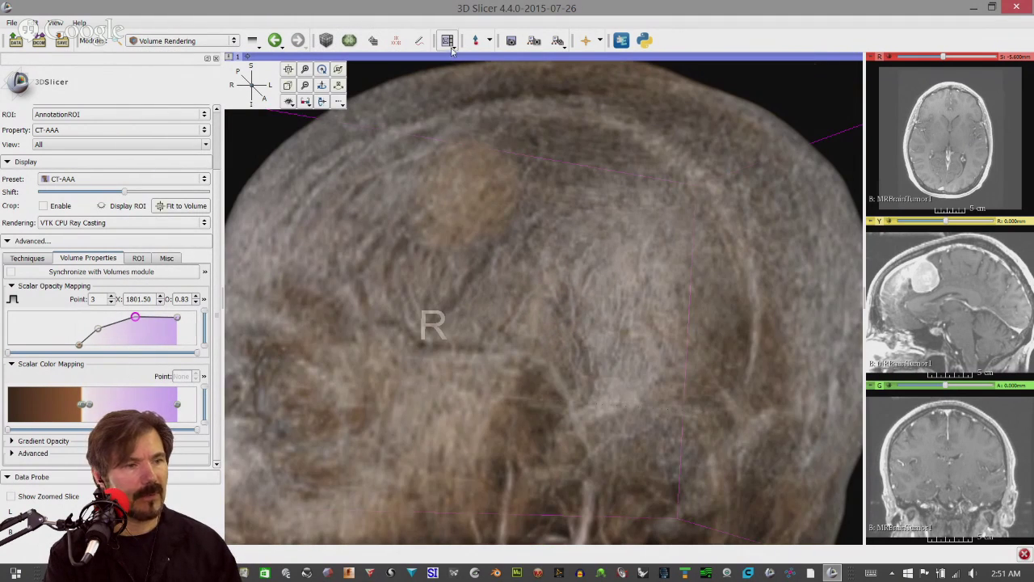
{"action": "left_click", "coordinate": [451, 45]}
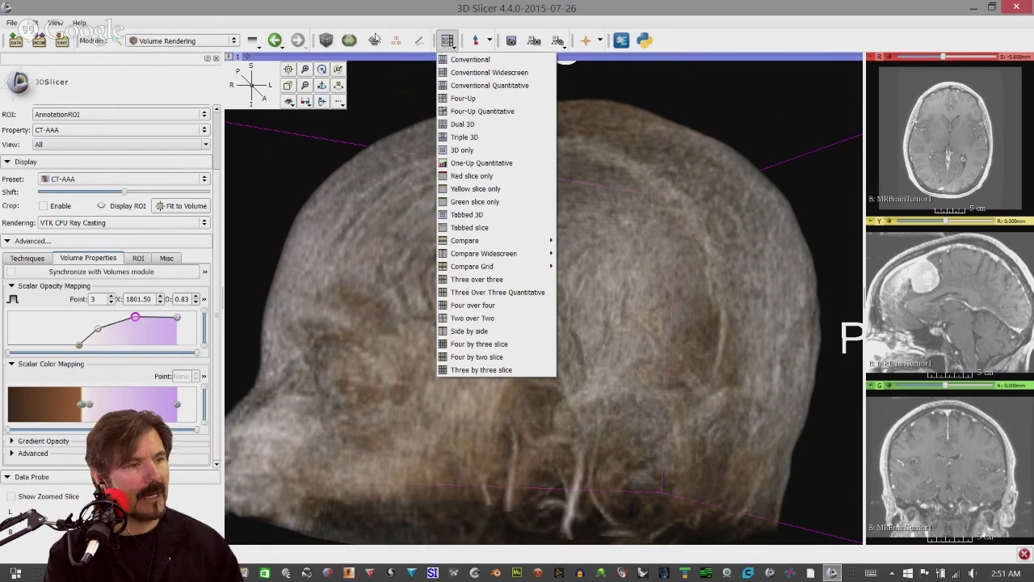
{"action": "left_click", "coordinate": [159, 6]}
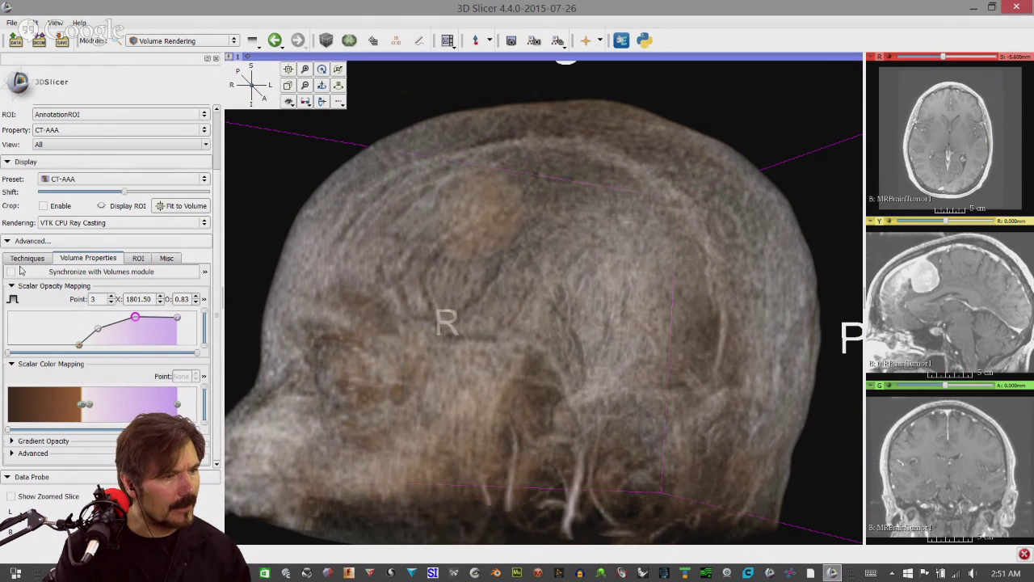
{"action": "left_click", "coordinate": [22, 259]}
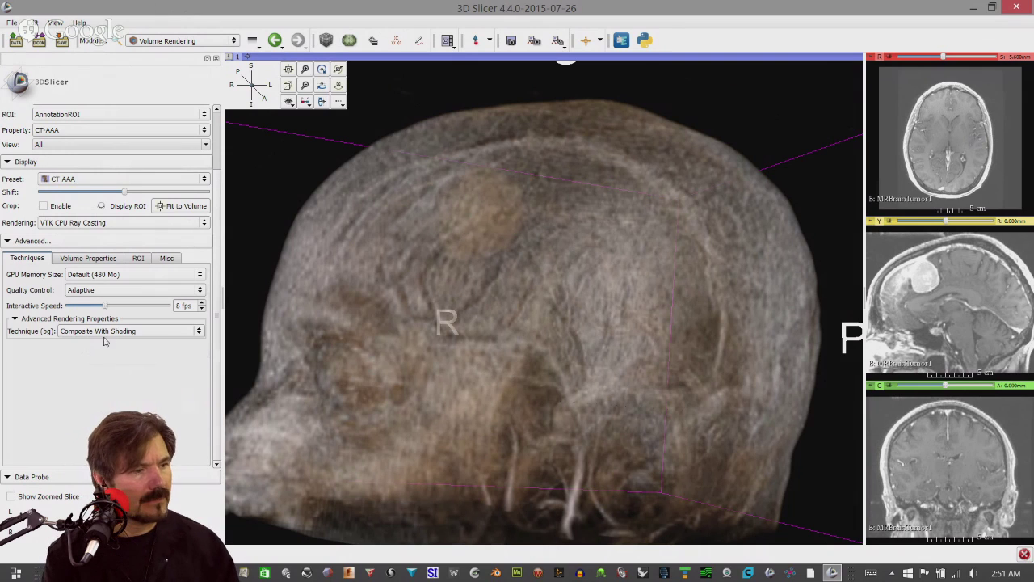
{"action": "left_click", "coordinate": [78, 259]}
{"action": "left_click", "coordinate": [60, 224]}
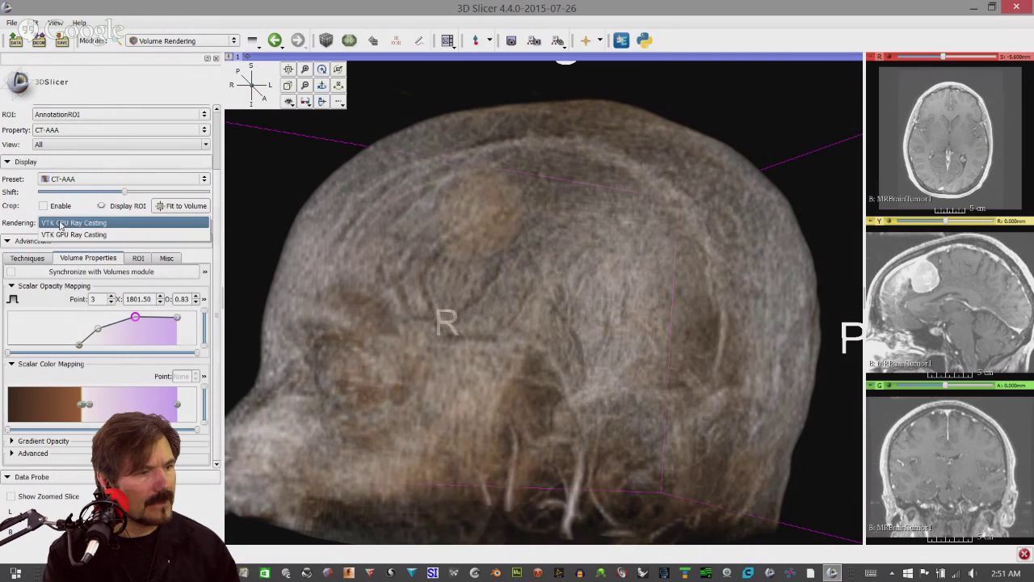
{"action": "left_click", "coordinate": [59, 222]}
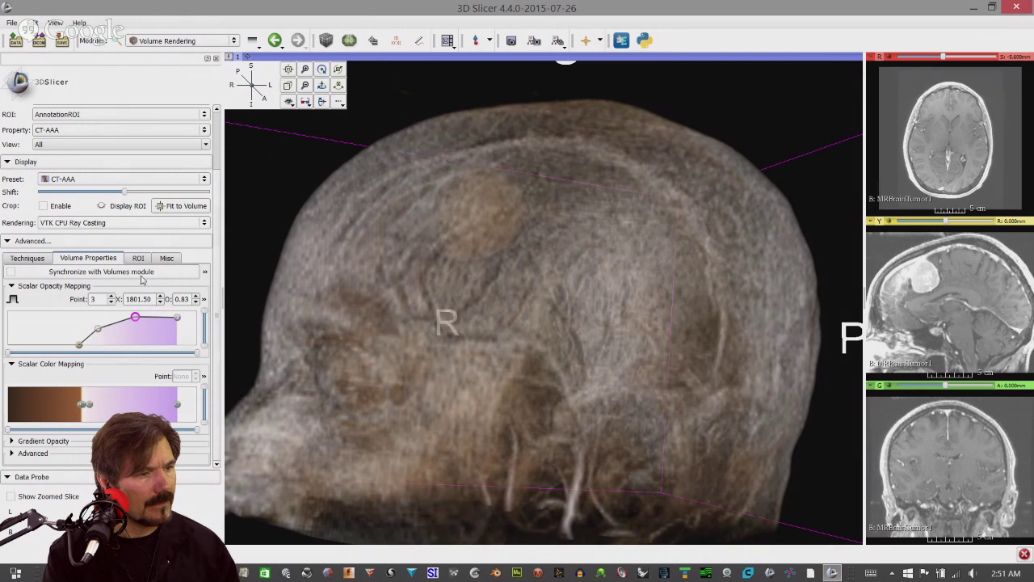
Set the interpolation in the advanced volume properties to Nearest Neighbor
{"action": "left_click", "coordinate": [12, 453]}
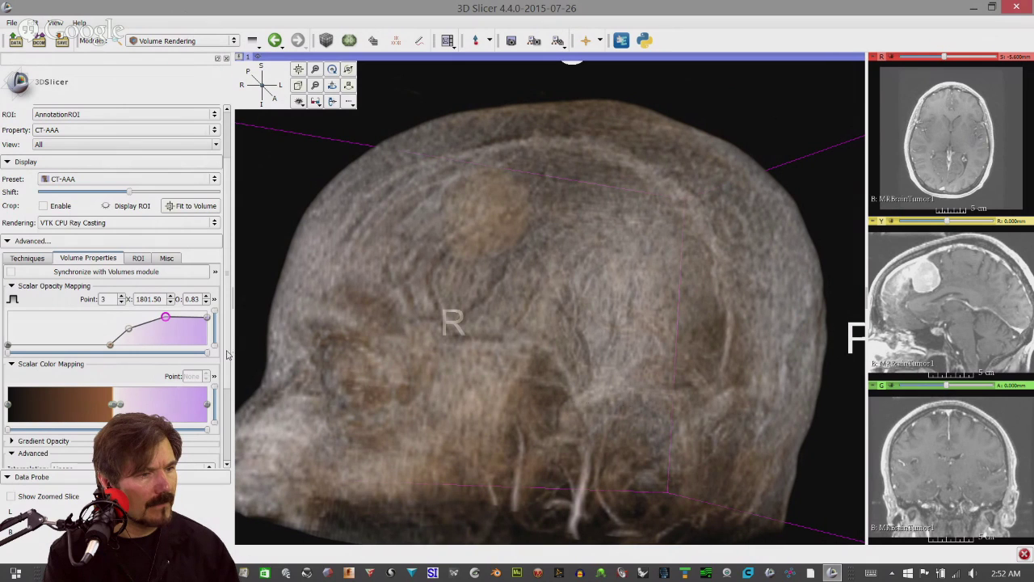
{"action": "scroll", "coordinate": [227, 400], "scroll_direction": "down", "scroll_amount": 3}
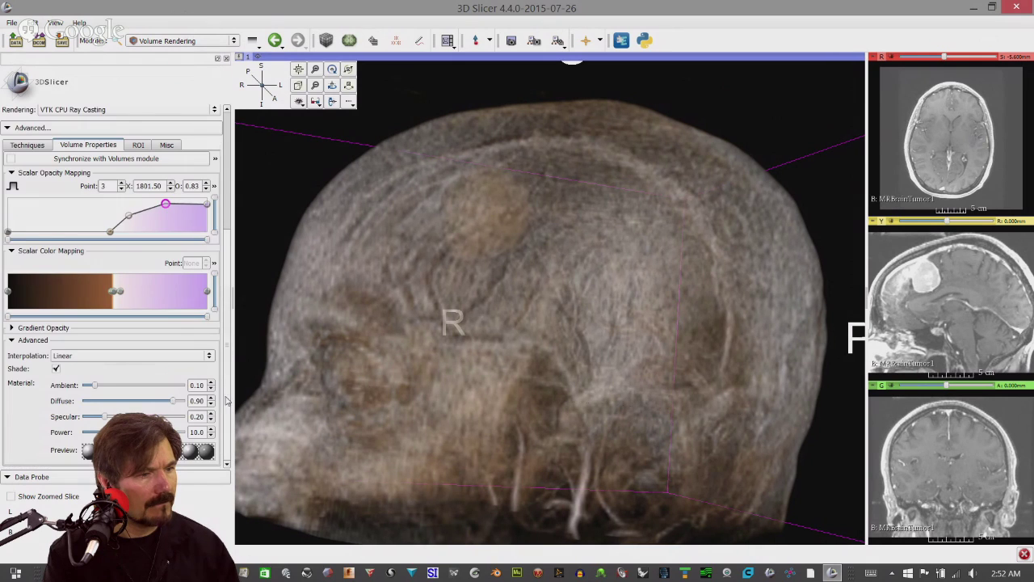
{"action": "left_click", "coordinate": [74, 356]}
{"action": "left_click", "coordinate": [35, 324]}
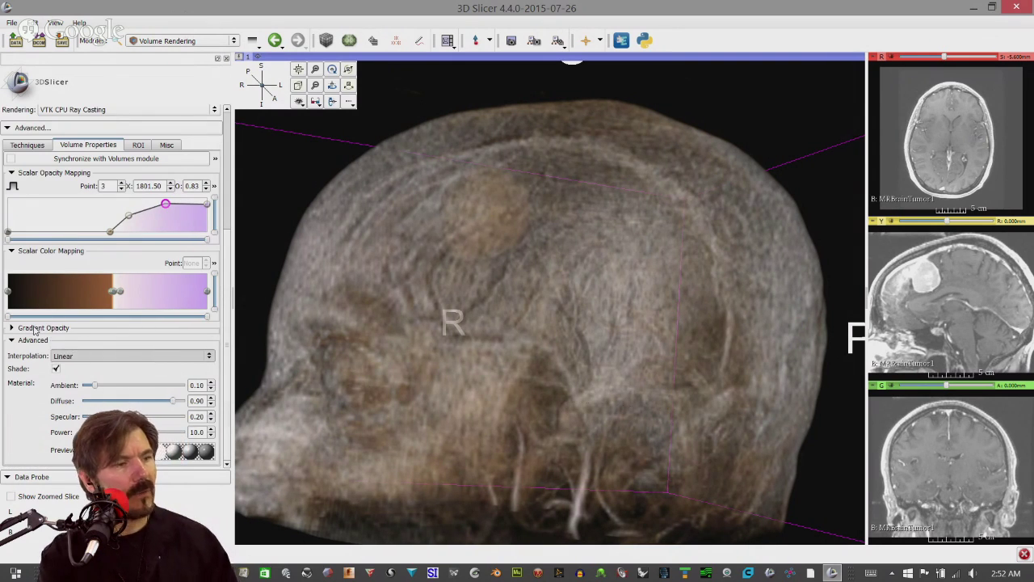
{"action": "key", "text": "Up"}
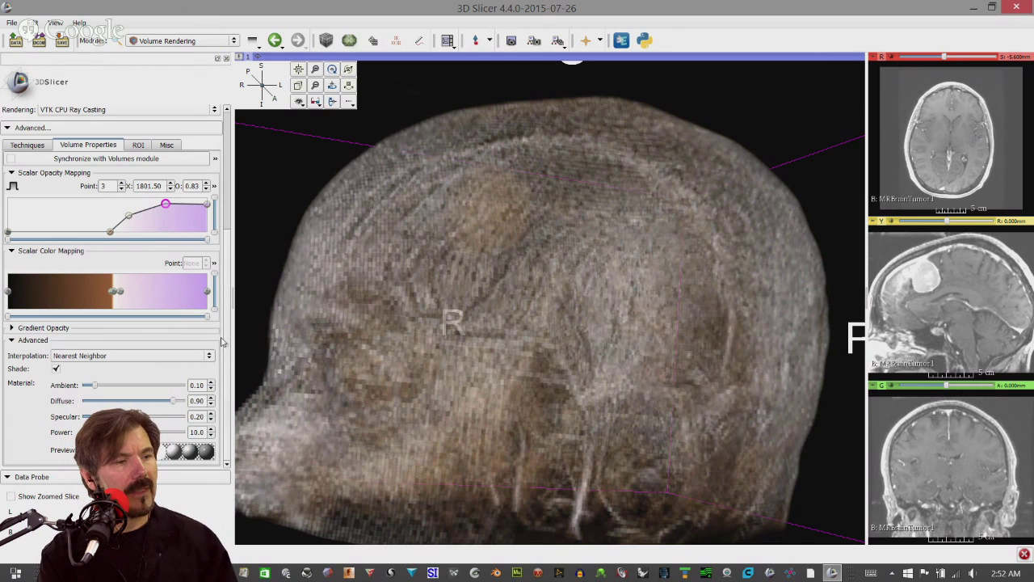
Review the Quality Control options among the rendering techniques, keeping Adaptive
{"action": "left_click_drag", "start_coordinate": [228, 348], "coordinate": [232, 266]}
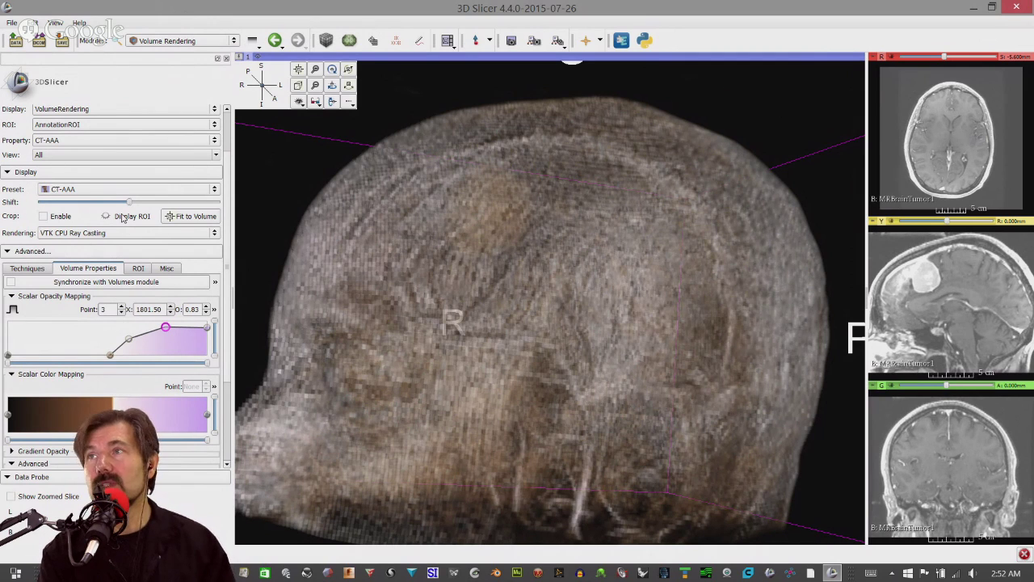
{"action": "left_click", "coordinate": [28, 270]}
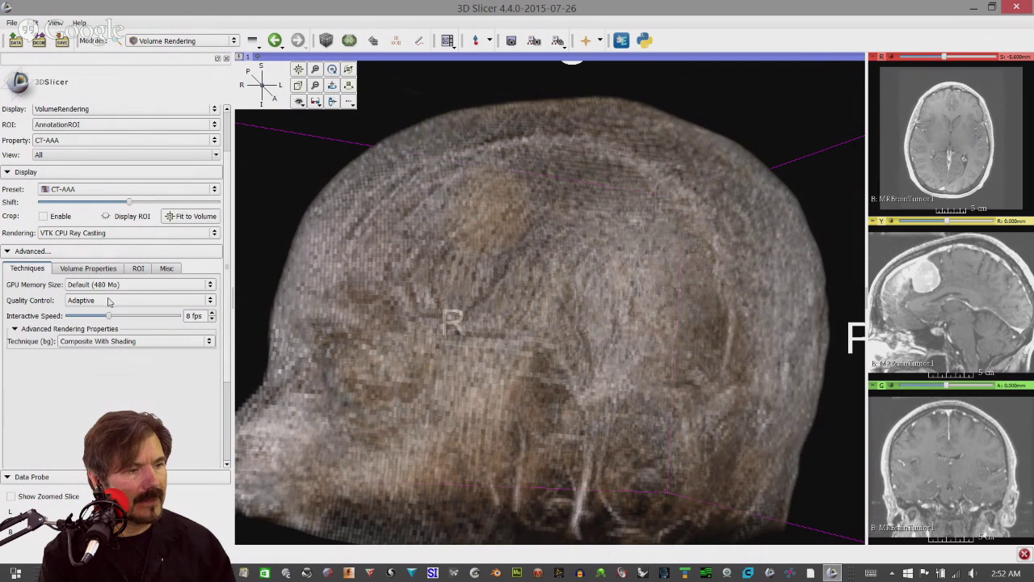
{"action": "left_click", "coordinate": [109, 301]}
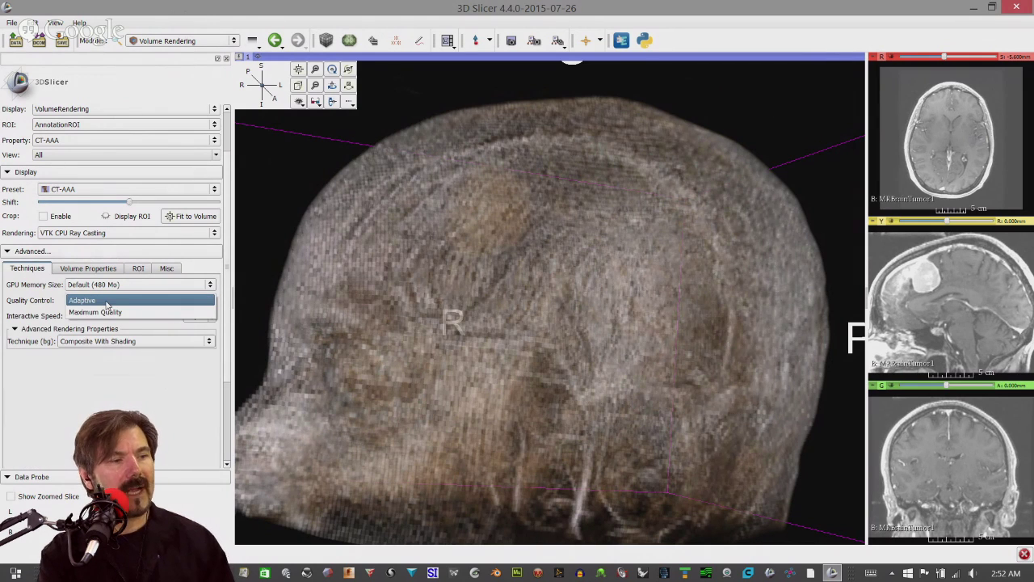
{"action": "left_click", "coordinate": [108, 301]}
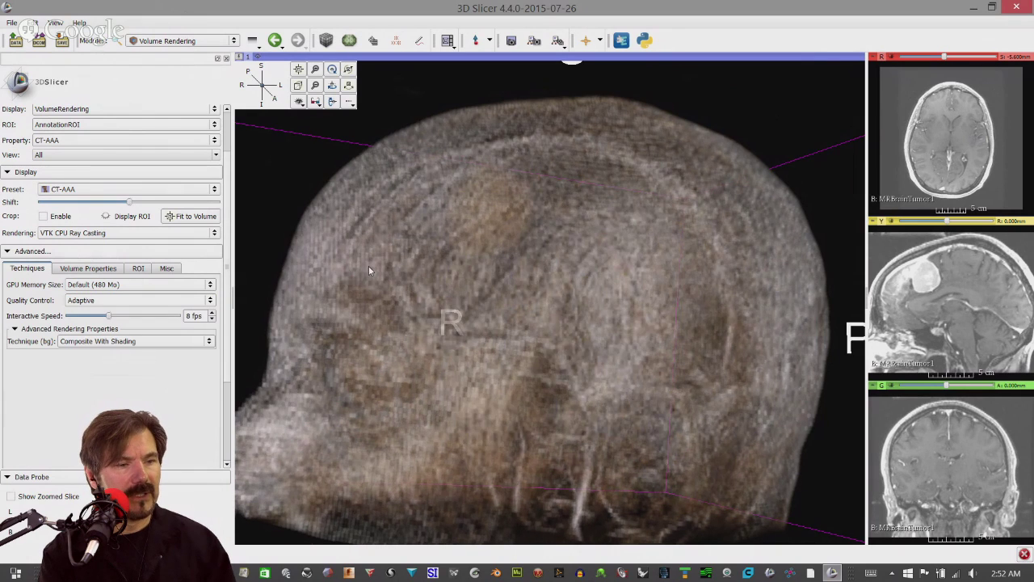
Rotate the head to examine the nearest-neighbor rendering from both sides and check the view's background options
{"action": "left_click_drag", "start_coordinate": [369, 266], "coordinate": [412, 269]}
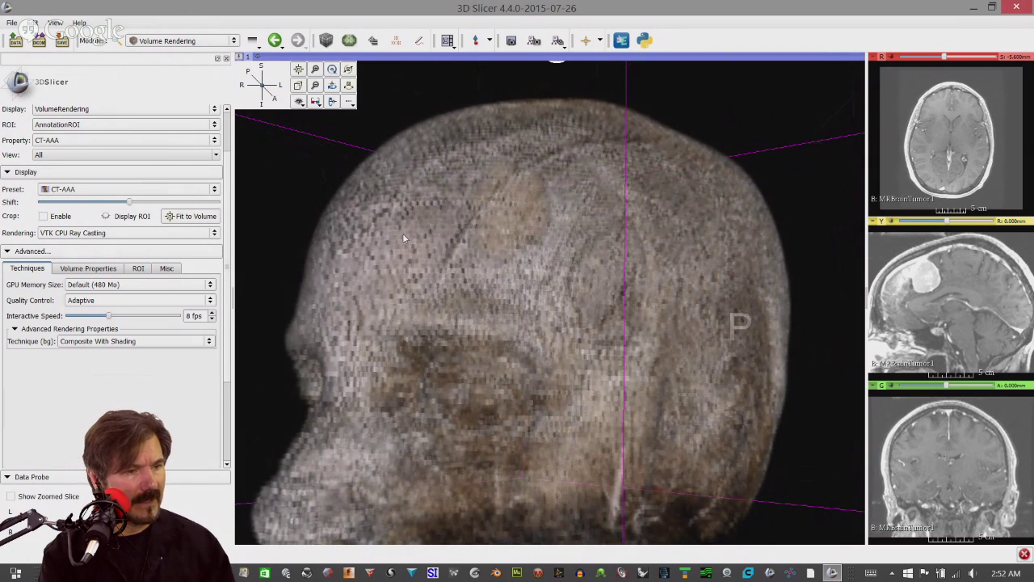
{"action": "left_click_drag", "start_coordinate": [402, 233], "coordinate": [549, 242]}
{"action": "left_click_drag", "start_coordinate": [395, 280], "coordinate": [507, 284]}
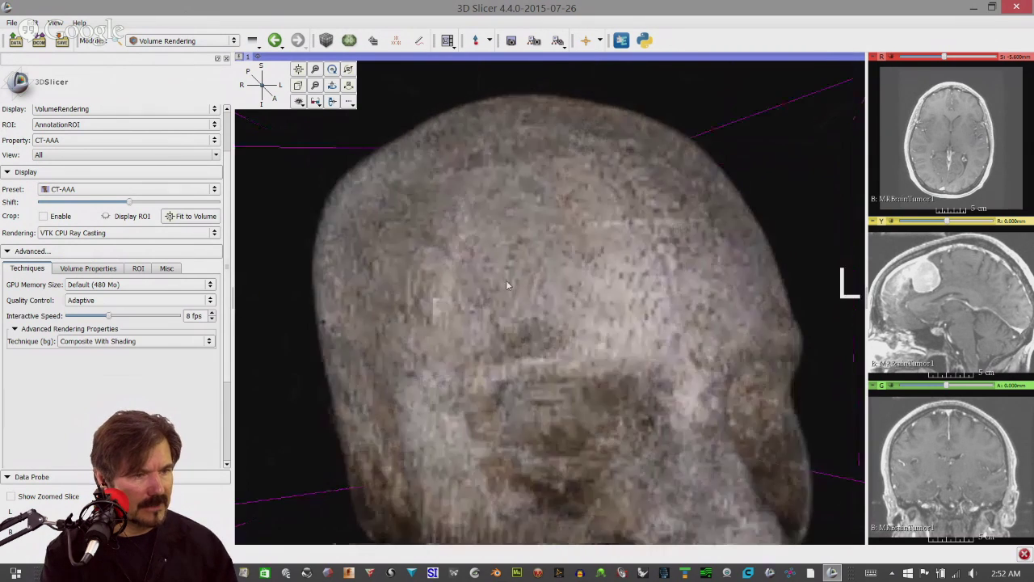
{"action": "left_click_drag", "start_coordinate": [365, 266], "coordinate": [339, 259]}
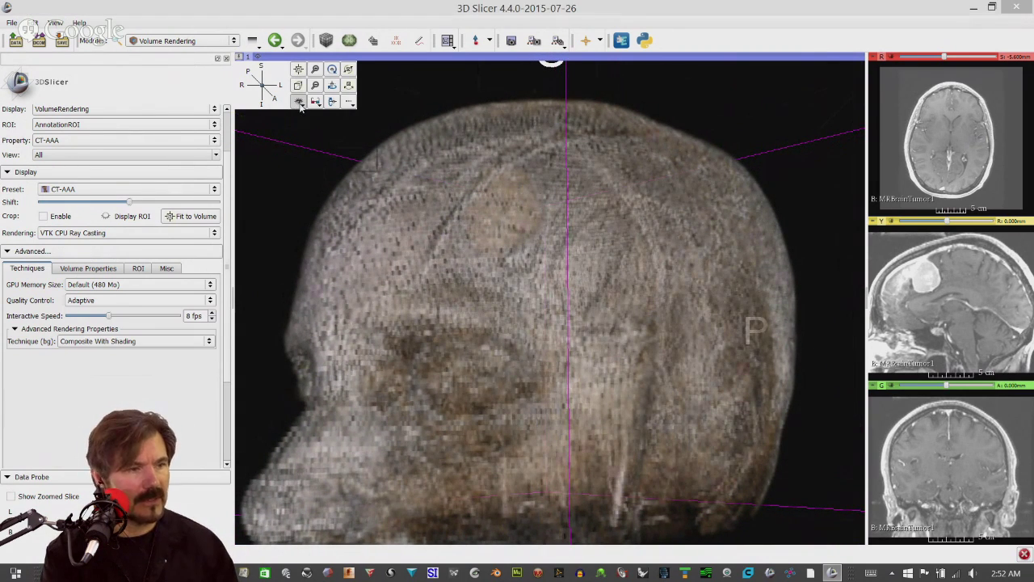
{"action": "left_click", "coordinate": [300, 104]}
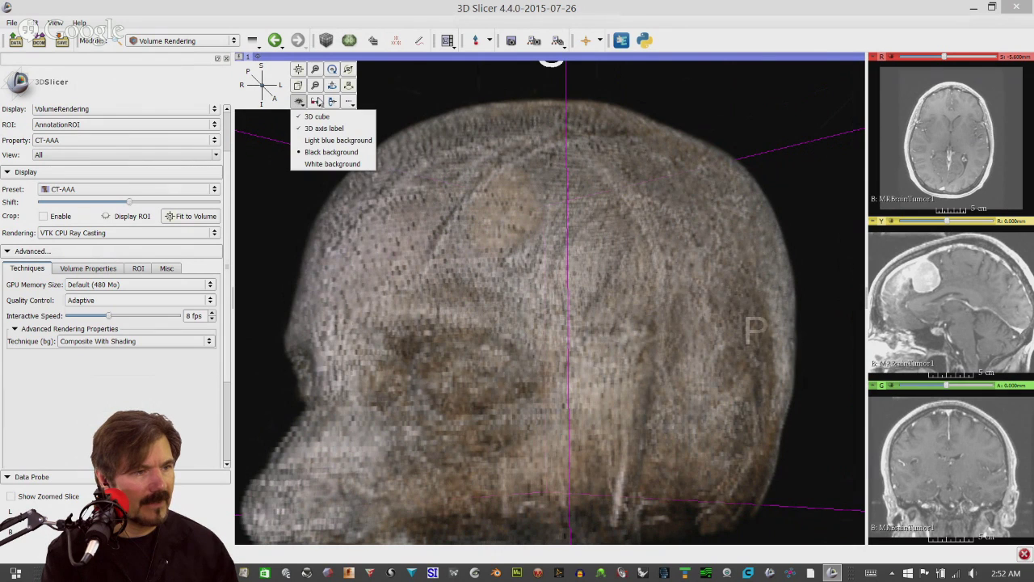
{"action": "left_click", "coordinate": [298, 70]}
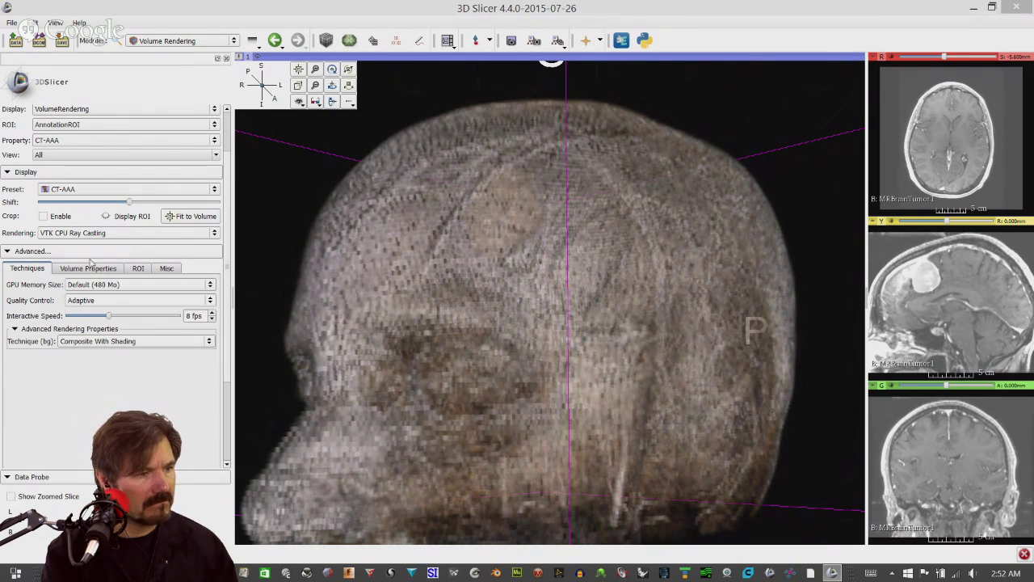
Set the quality control to Maximum Quality and switch the rendering method to VTK GPU Ray Casting, waiting for the program to respond
{"action": "left_click", "coordinate": [89, 300]}
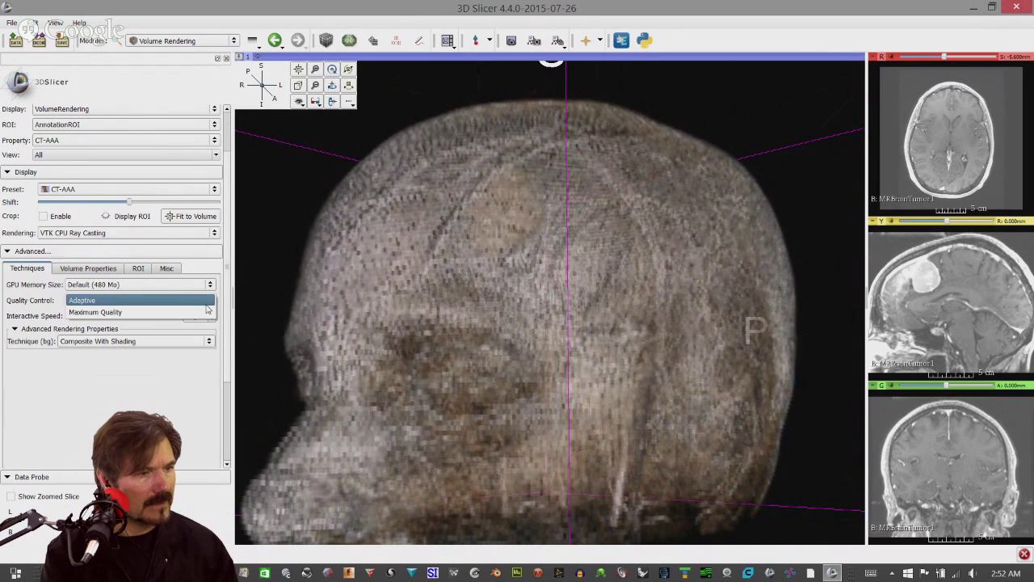
{"action": "key", "text": "Escape"}
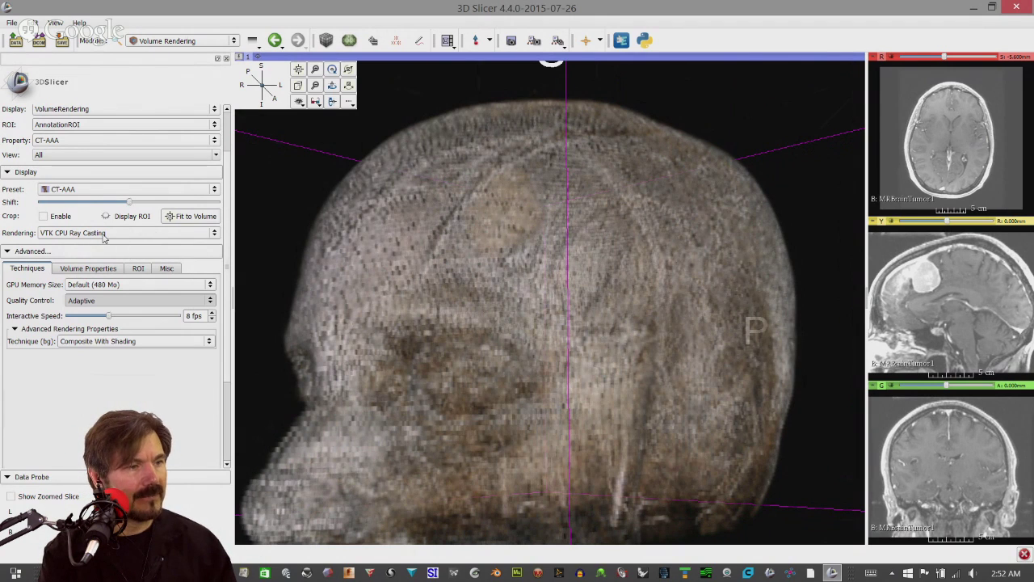
{"action": "left_click", "coordinate": [214, 234]}
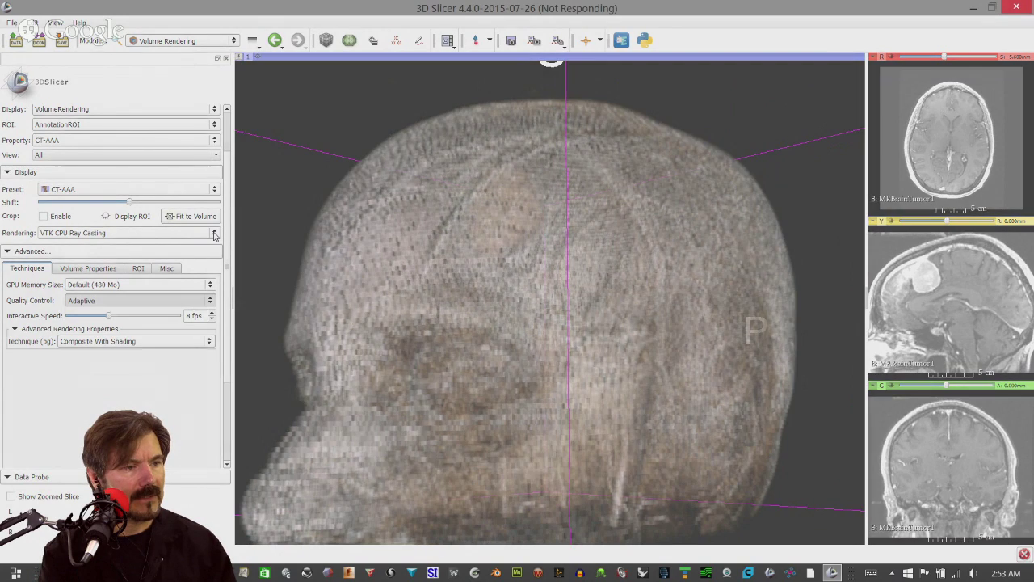
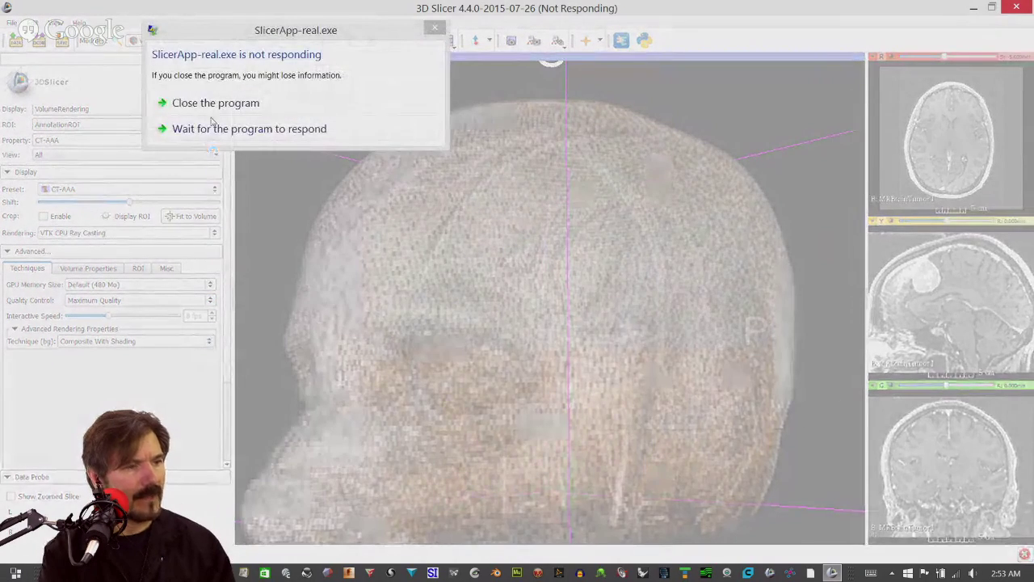
{"action": "left_click", "coordinate": [212, 128]}
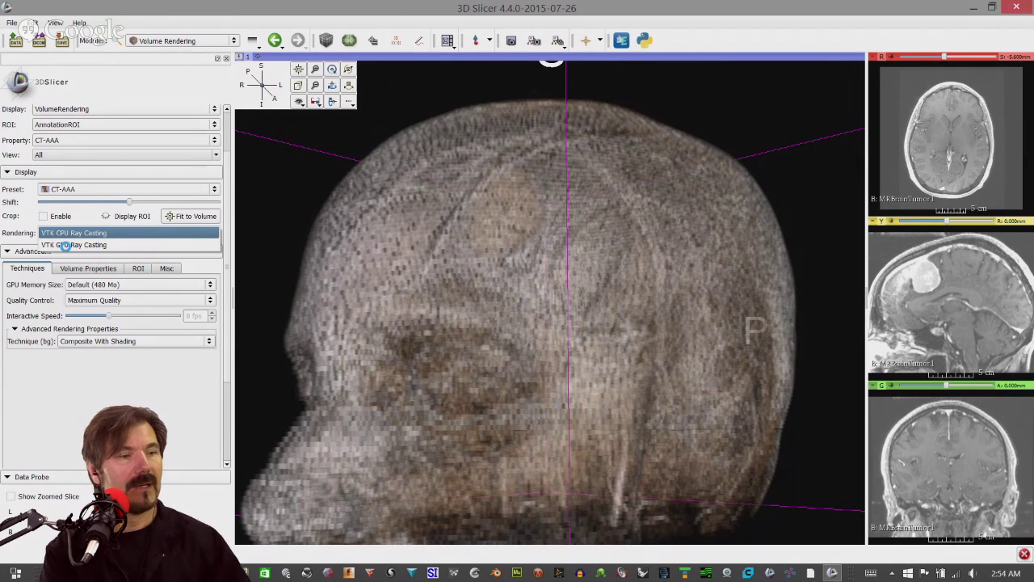
{"action": "left_click", "coordinate": [72, 245]}
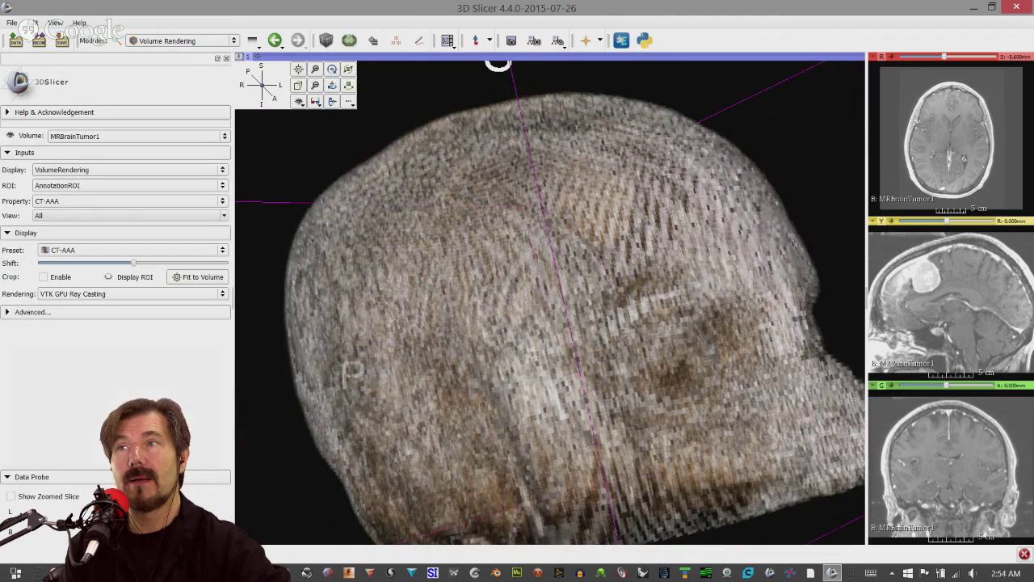
Expand the advanced options and inspect the tumor in the GPU-rendered head close up and from several angles
{"action": "left_click_drag", "start_coordinate": [496, 63], "coordinate": [563, 289]}
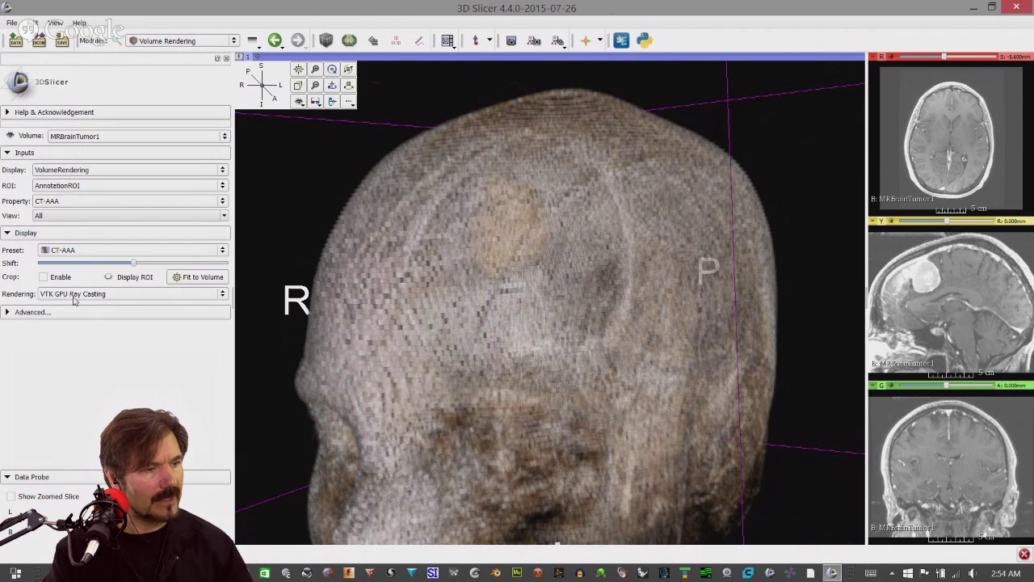
{"action": "left_click", "coordinate": [8, 313]}
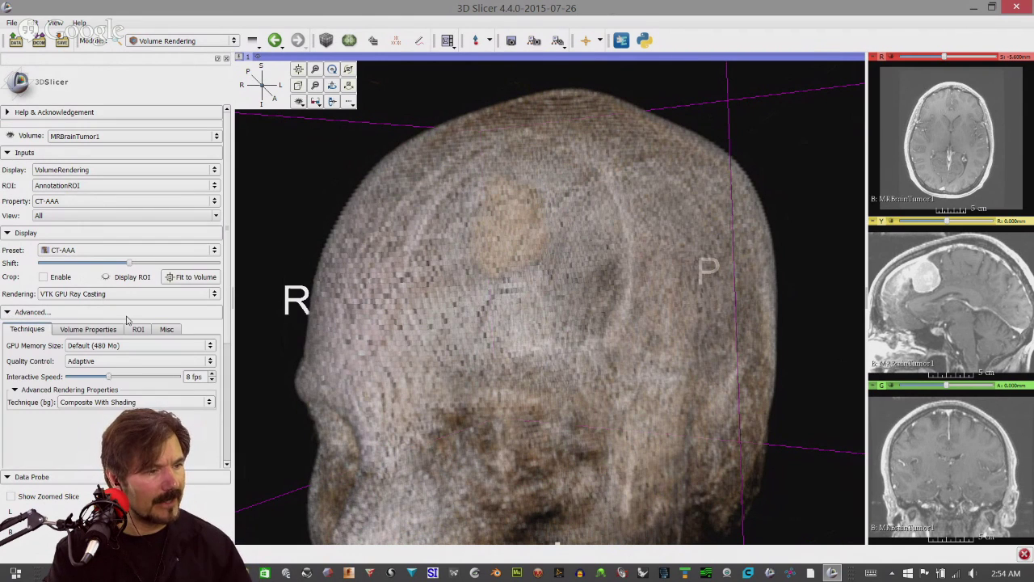
{"action": "left_click_drag", "start_coordinate": [589, 258], "coordinate": [533, 259]}
{"action": "scroll", "coordinate": [538, 257], "scroll_direction": "up", "scroll_amount": 4}
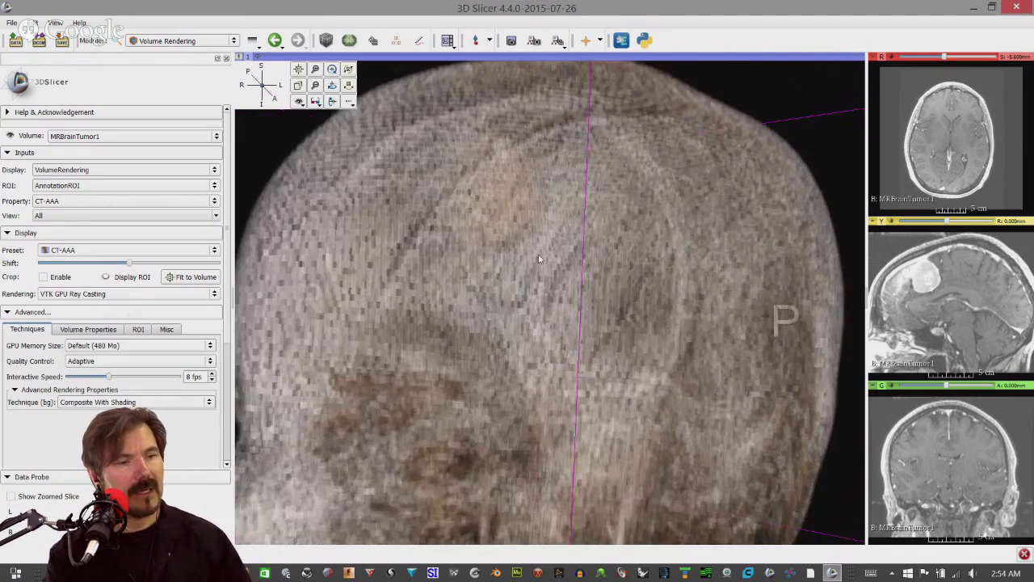
{"action": "scroll", "coordinate": [534, 261], "scroll_direction": "down", "scroll_amount": 4}
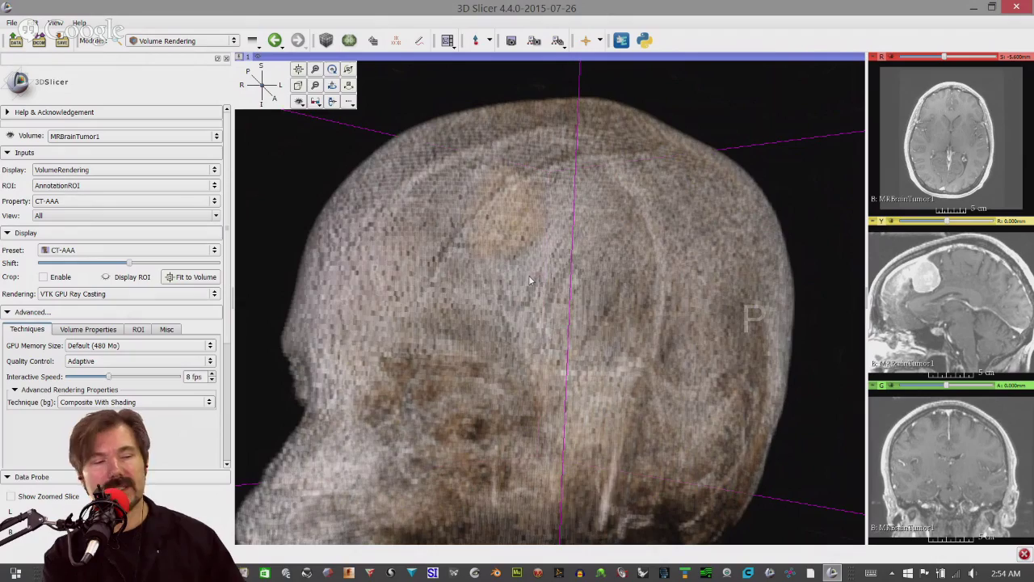
{"action": "left_click_drag", "start_coordinate": [528, 275], "coordinate": [452, 276]}
{"action": "scroll", "coordinate": [587, 274], "scroll_direction": "up", "scroll_amount": 3}
{"action": "scroll", "coordinate": [587, 273], "scroll_direction": "down", "scroll_amount": 6}
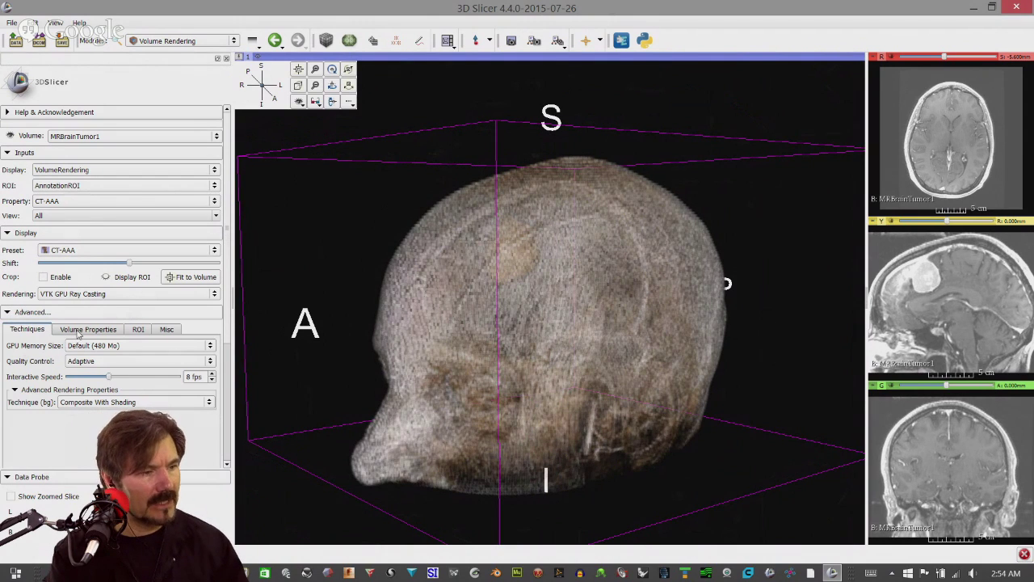
Expand Gradient Opacity and steepen the scalar opacity curve by moving its middle point to a lower intensity and slightly higher opacity
{"action": "scroll", "coordinate": [41, 263], "scroll_direction": "down", "scroll_amount": 2}
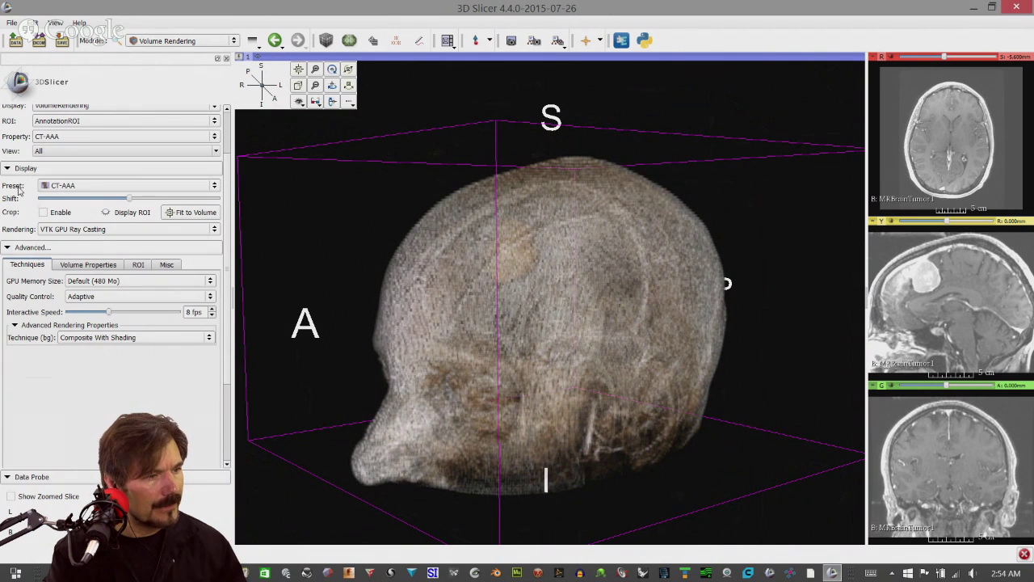
{"action": "left_click", "coordinate": [88, 265]}
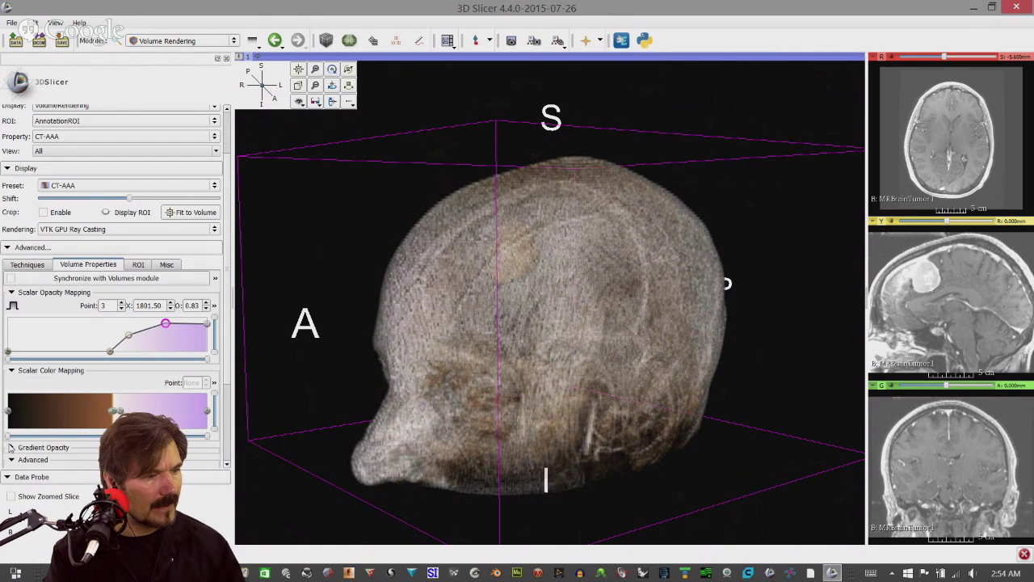
{"action": "left_click", "coordinate": [44, 446]}
{"action": "scroll", "coordinate": [70, 432], "scroll_direction": "down", "scroll_amount": 3}
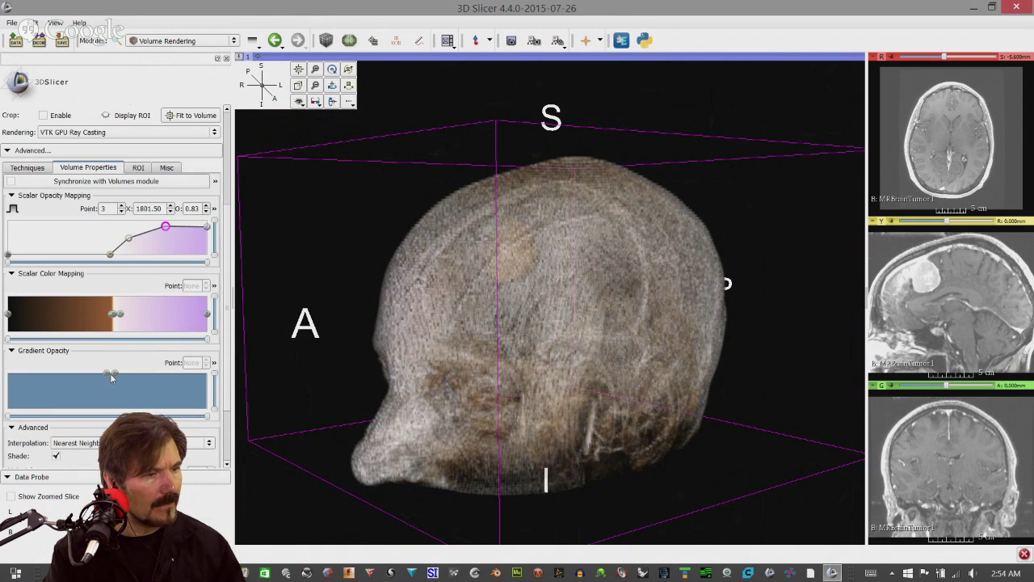
{"action": "left_click", "coordinate": [128, 240]}
{"action": "left_click_drag", "start_coordinate": [129, 239], "coordinate": [111, 256]}
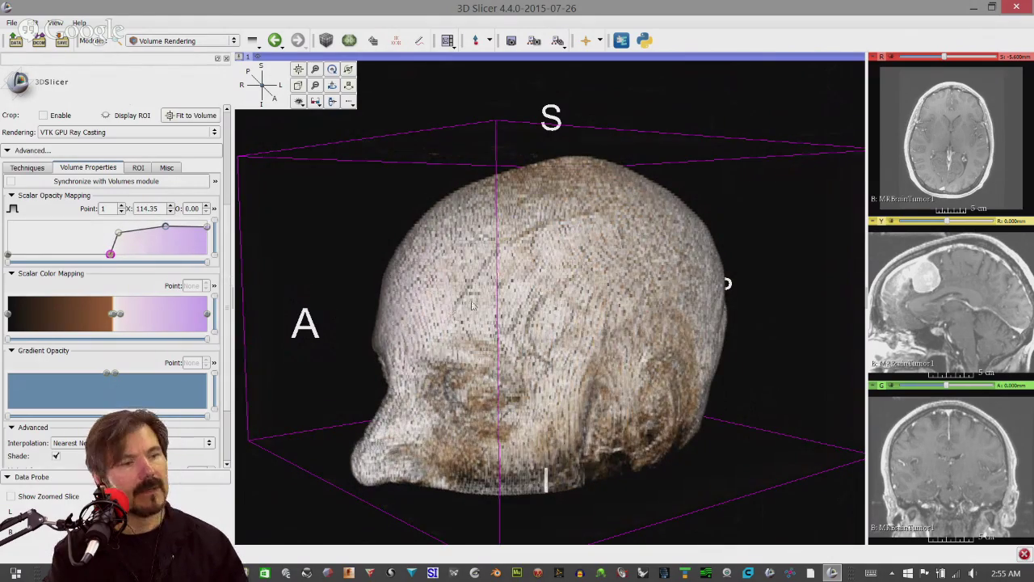
Examine the more opaque head surface from several angles and distances
{"action": "left_click_drag", "start_coordinate": [474, 306], "coordinate": [566, 291]}
{"action": "left_click_drag", "start_coordinate": [362, 316], "coordinate": [511, 308]}
{"action": "scroll", "coordinate": [511, 308], "scroll_direction": "down", "scroll_amount": 2}
{"action": "scroll", "coordinate": [522, 305], "scroll_direction": "up", "scroll_amount": 3}
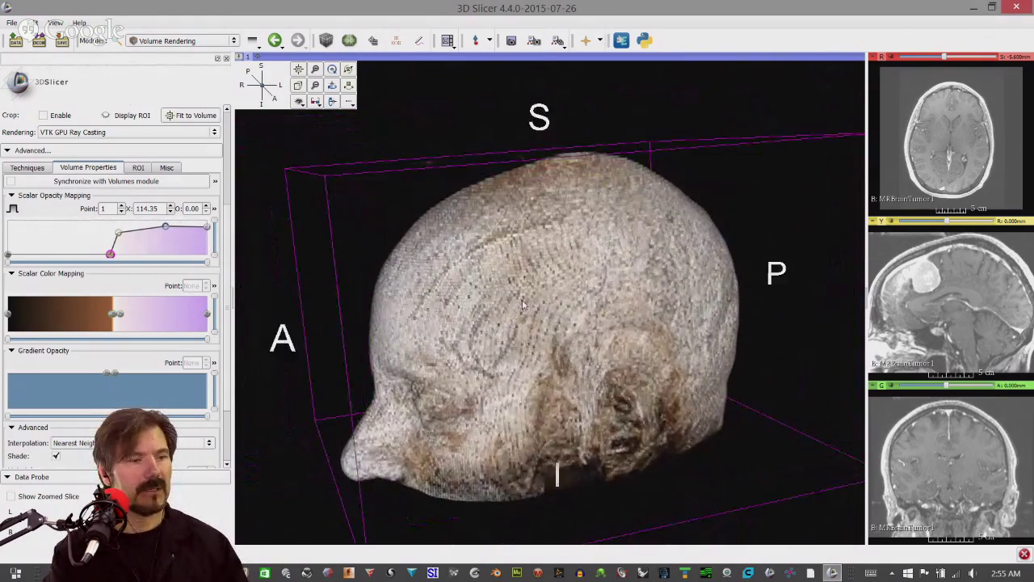
{"action": "scroll", "coordinate": [521, 305], "scroll_direction": "up", "scroll_amount": 5}
{"action": "scroll", "coordinate": [515, 302], "scroll_direction": "down", "scroll_amount": 5}
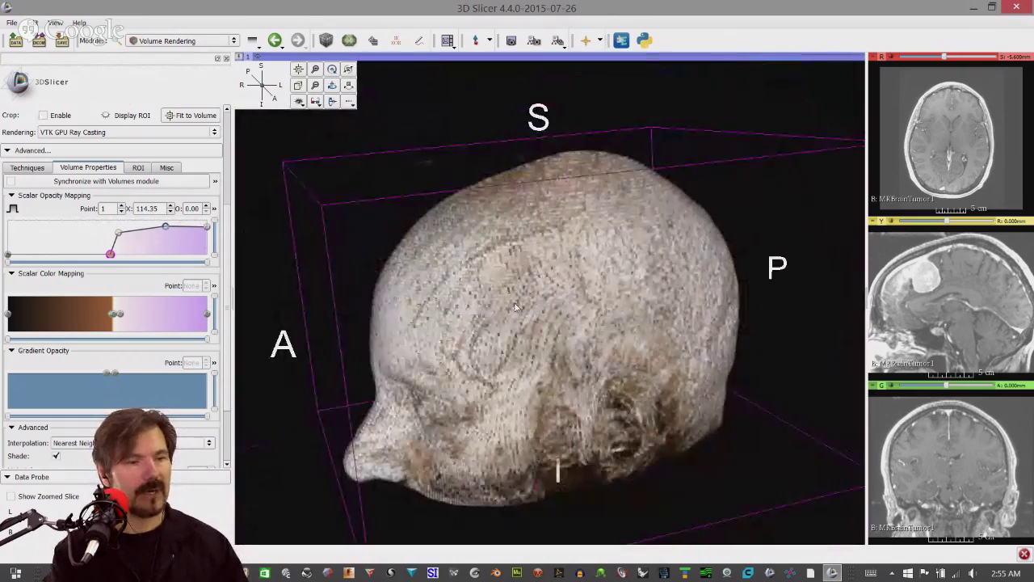
{"action": "left_click_drag", "start_coordinate": [515, 306], "coordinate": [488, 277]}
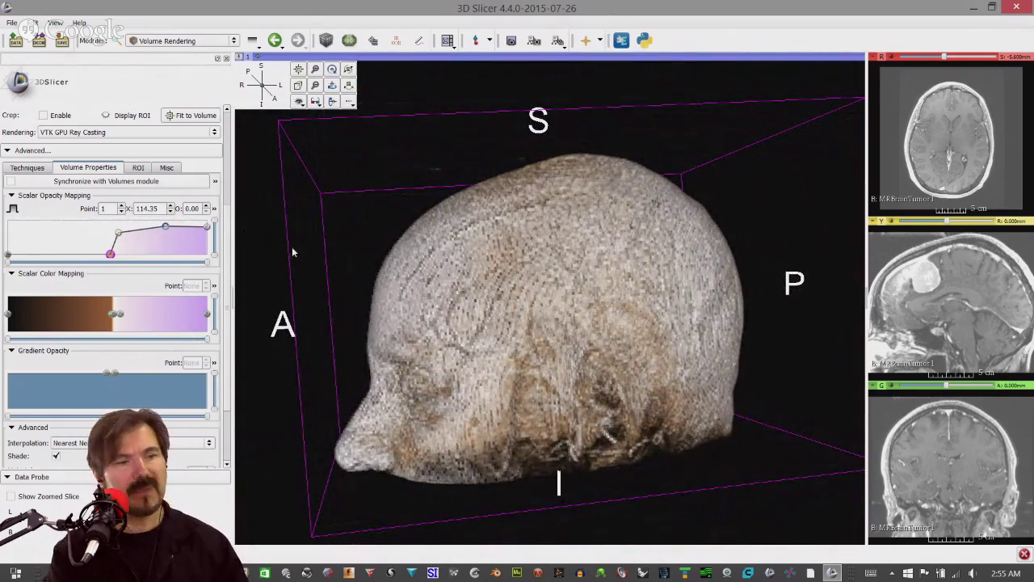
Enable cropping with the ROI box displayed and pull its anterior face backward to cut away the face and forehead
{"action": "scroll", "coordinate": [99, 236], "scroll_direction": "up", "scroll_amount": 5}
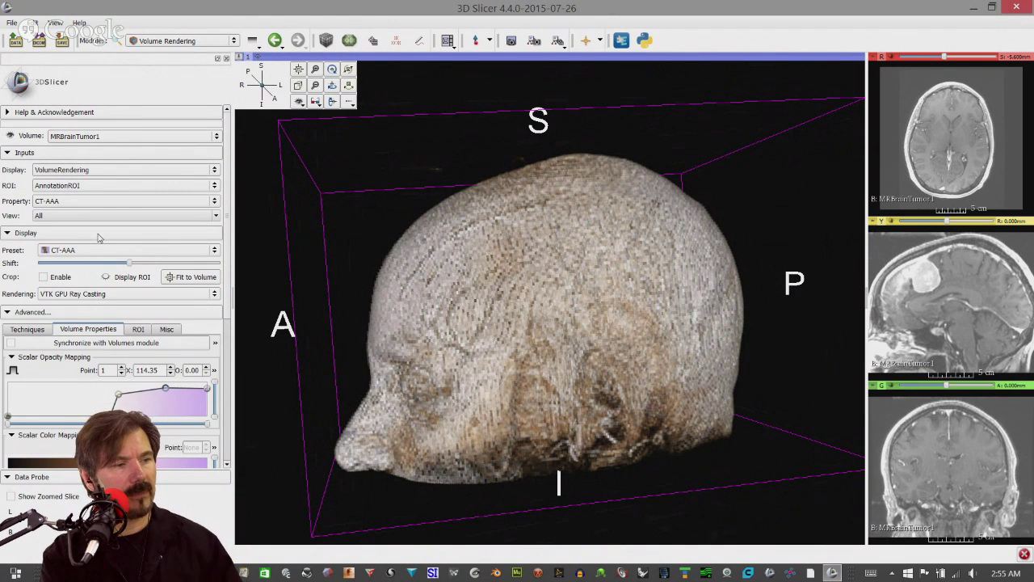
{"action": "left_click", "coordinate": [107, 277]}
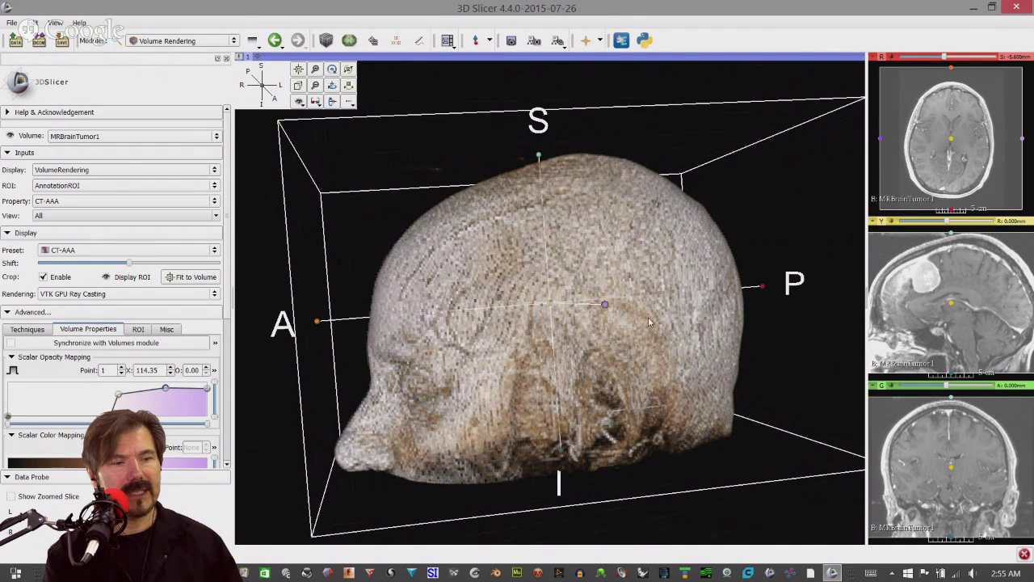
{"action": "scroll", "coordinate": [770, 304], "scroll_direction": "up", "scroll_amount": 2}
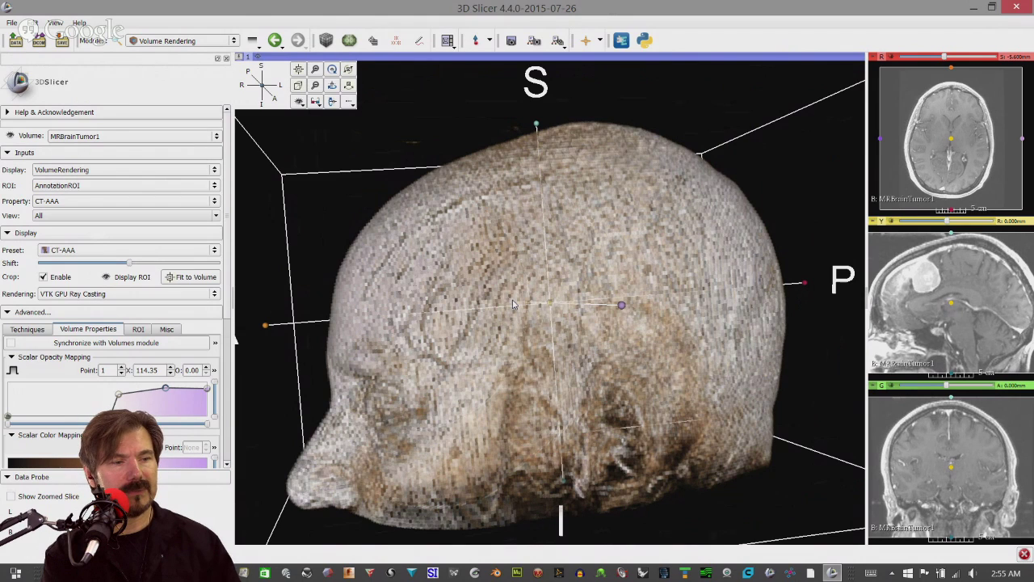
{"action": "scroll", "coordinate": [512, 304], "scroll_direction": "up", "scroll_amount": 2}
{"action": "scroll", "coordinate": [515, 305], "scroll_direction": "down", "scroll_amount": 4}
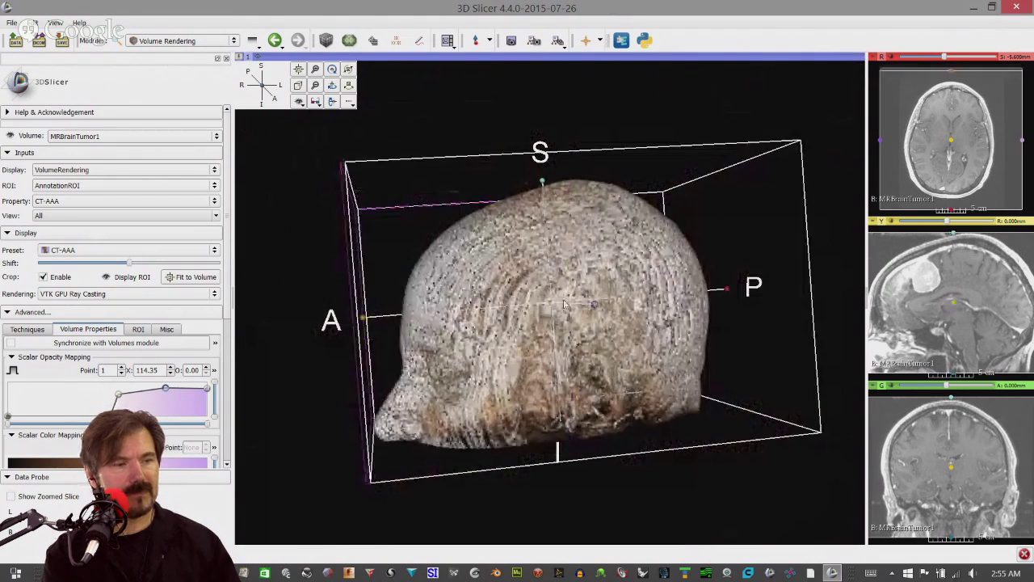
{"action": "left_click_drag", "start_coordinate": [556, 301], "coordinate": [730, 311]}
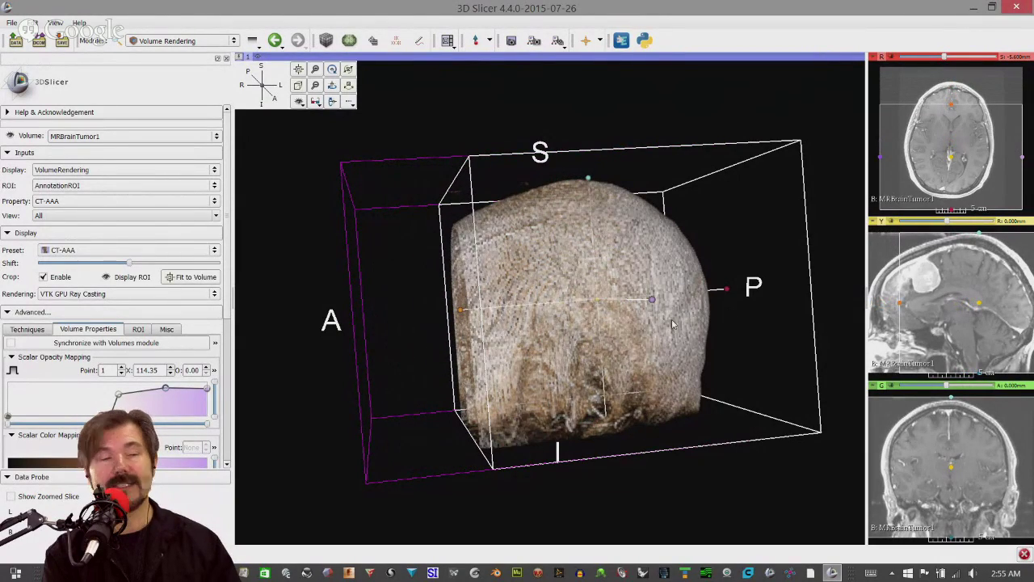
Rotate the cropped head to examine the tumor on the cut face from the front and side
{"action": "left_click_drag", "start_coordinate": [356, 359], "coordinate": [602, 351]}
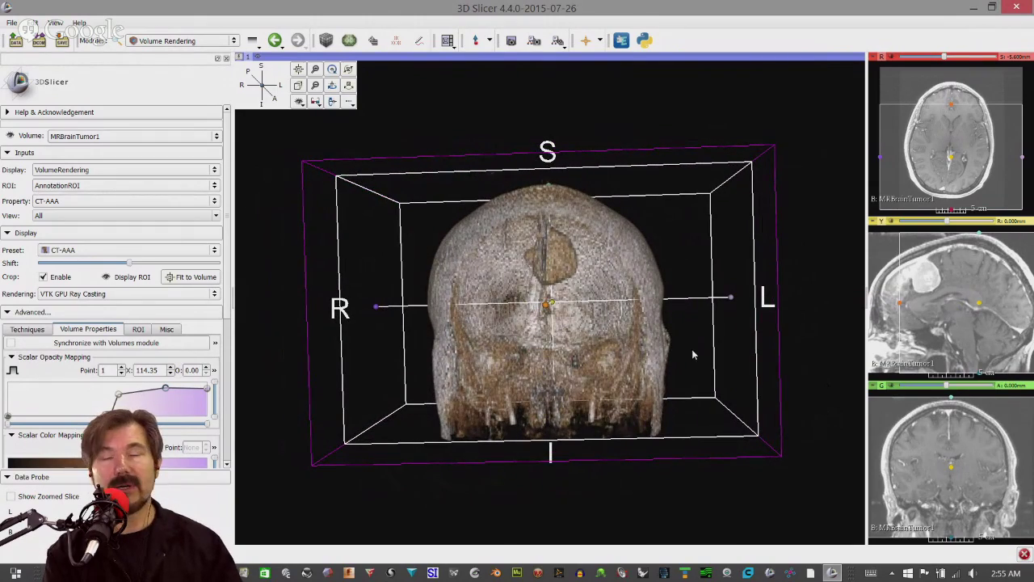
{"action": "left_click_drag", "start_coordinate": [694, 358], "coordinate": [756, 297]}
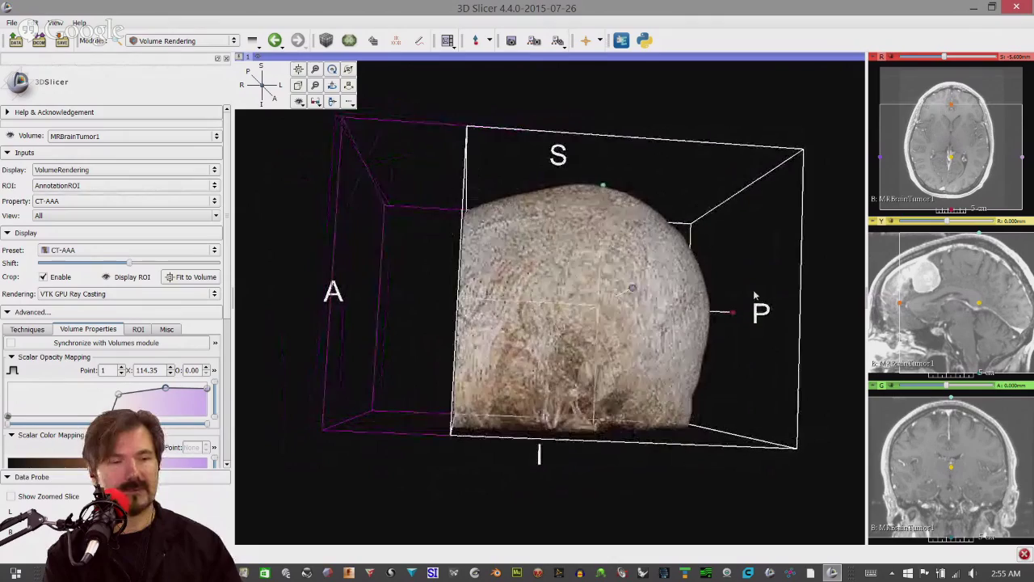
{"action": "left_click_drag", "start_coordinate": [836, 295], "coordinate": [874, 328]}
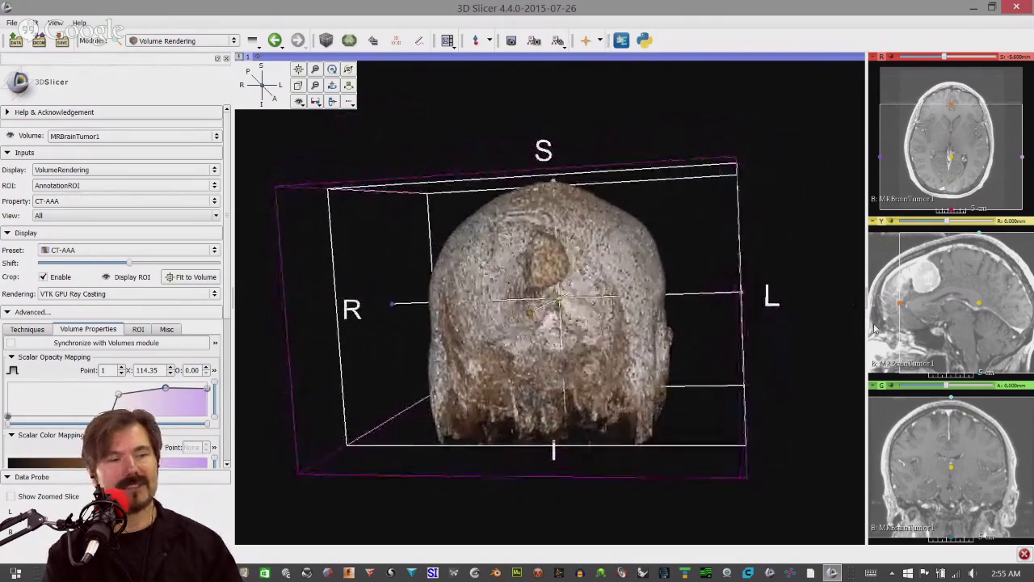
Move scalar opacity point 1 to intensity 263.01 and opacity 0.08, with the next point shifted to a higher intensity
{"action": "mouse_move", "coordinate": [119, 399]}
{"action": "left_mouse_down"}
{"action": "mouse_move", "coordinate": [97, 387]}
{"action": "mouse_move", "coordinate": [131, 397]}
{"action": "left_mouse_up"}
{"action": "left_click", "coordinate": [126, 387]}
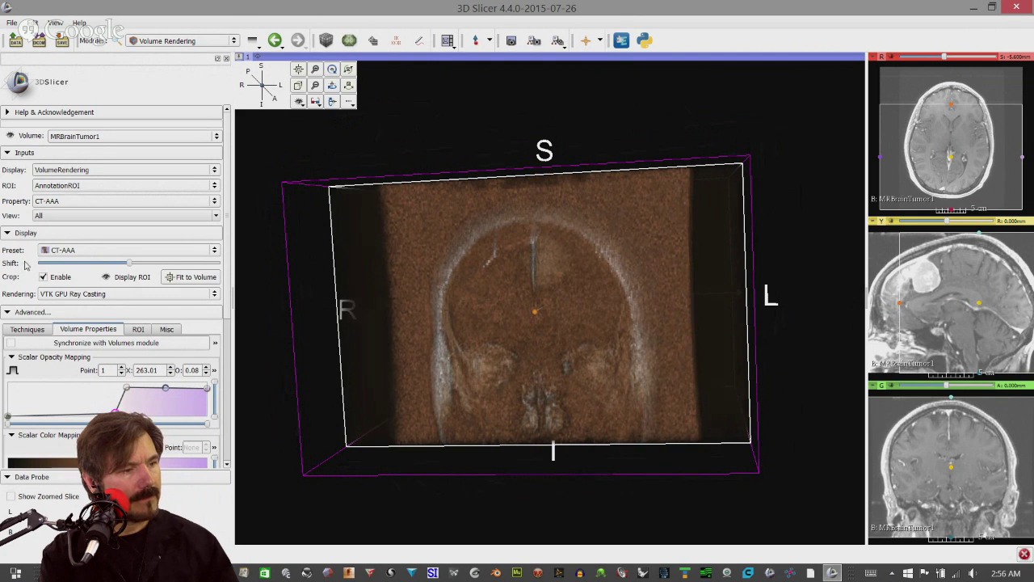
Try the CT-AAA2 preset on the cropped head and replace it with the MR-Default preset
{"action": "left_click", "coordinate": [66, 253]}
{"action": "left_click", "coordinate": [56, 260]}
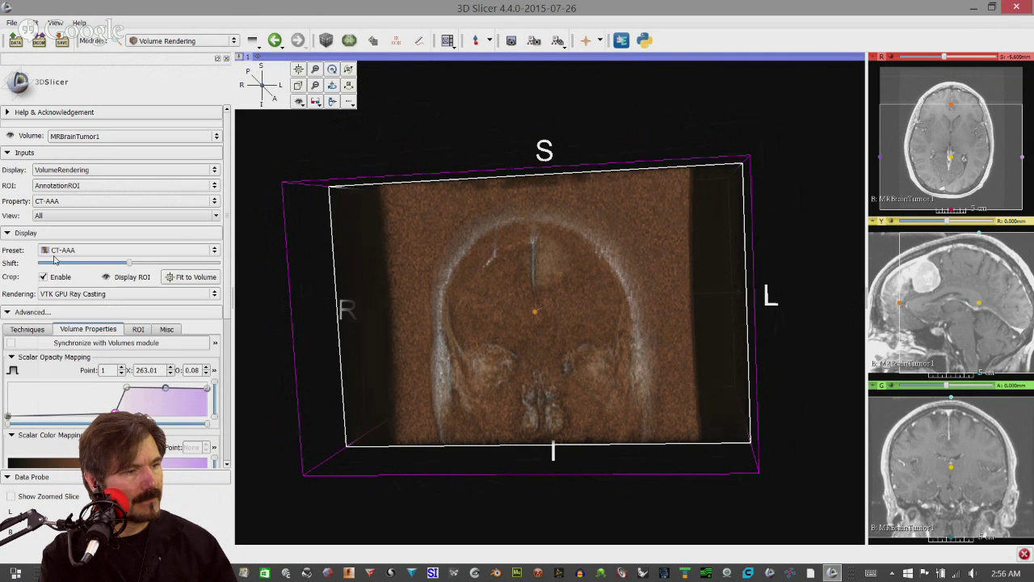
{"action": "left_click", "coordinate": [73, 257]}
{"action": "left_click", "coordinate": [91, 258]}
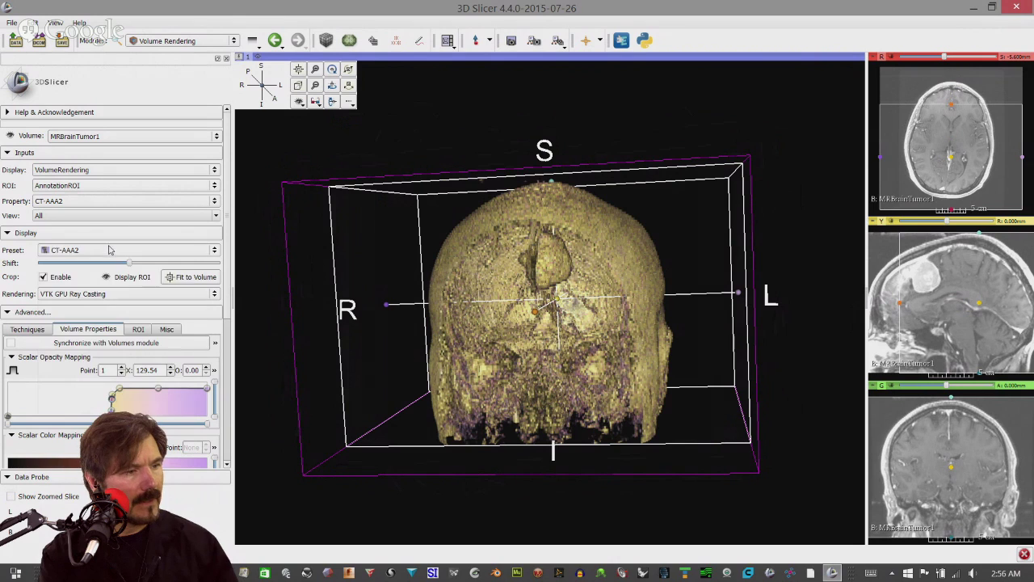
{"action": "left_click", "coordinate": [110, 249]}
{"action": "left_click", "coordinate": [176, 314]}
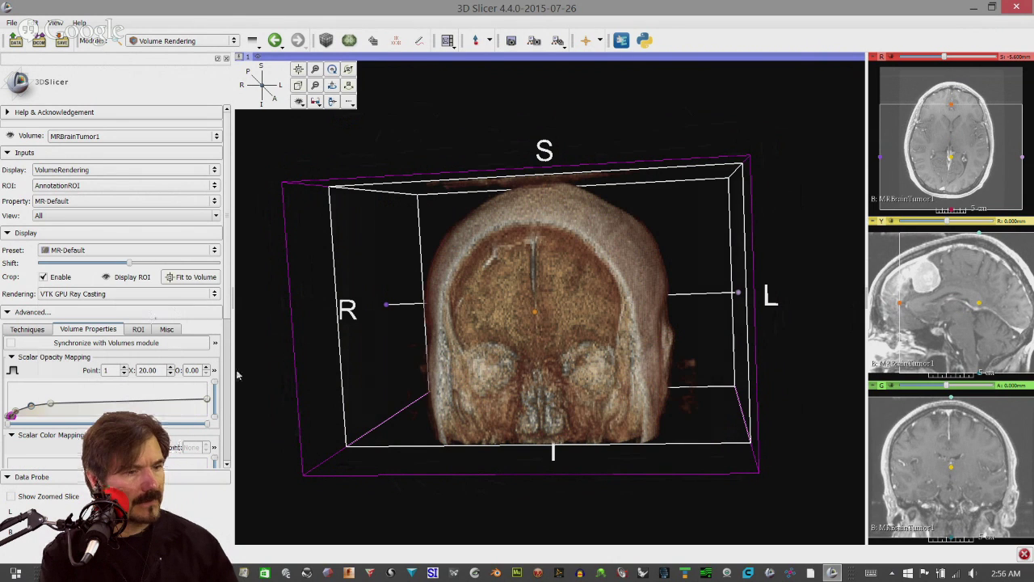
Reshape the scalar opacity curve, moving point 2 to intensity 177.60 at opacity 0.05 and point 3 to 274.73 at 0.62
{"action": "left_click", "coordinate": [96, 399]}
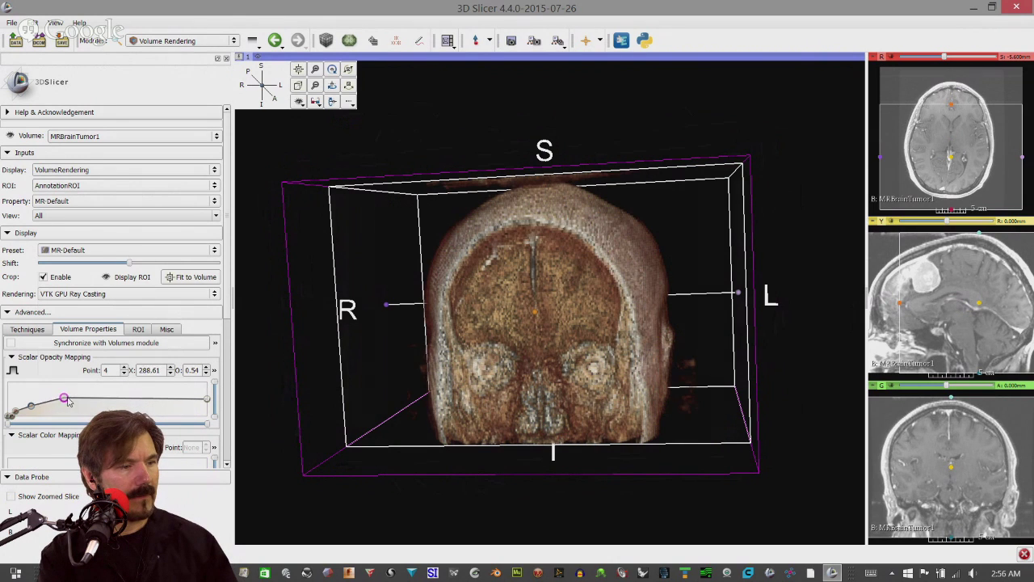
{"action": "mouse_move", "coordinate": [32, 407]}
{"action": "left_mouse_down"}
{"action": "mouse_move", "coordinate": [49, 404]}
{"action": "mouse_move", "coordinate": [30, 413]}
{"action": "mouse_move", "coordinate": [52, 418]}
{"action": "mouse_move", "coordinate": [45, 399]}
{"action": "left_mouse_up"}
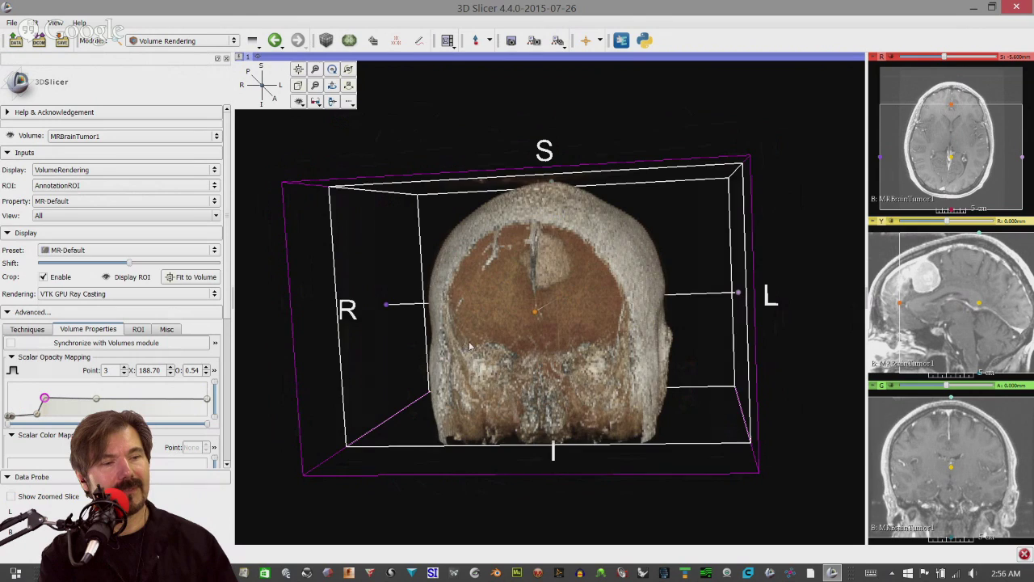
{"action": "left_click_drag", "start_coordinate": [469, 346], "coordinate": [393, 372]}
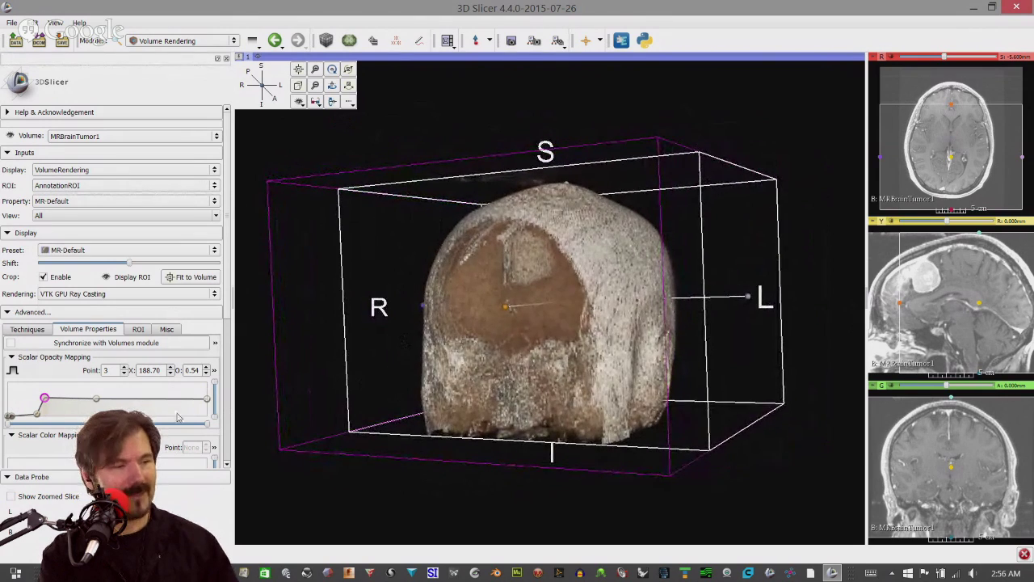
{"action": "mouse_move", "coordinate": [96, 403]}
{"action": "left_mouse_down"}
{"action": "mouse_move", "coordinate": [45, 402]}
{"action": "mouse_move", "coordinate": [70, 402]}
{"action": "mouse_move", "coordinate": [43, 415]}
{"action": "left_mouse_up"}
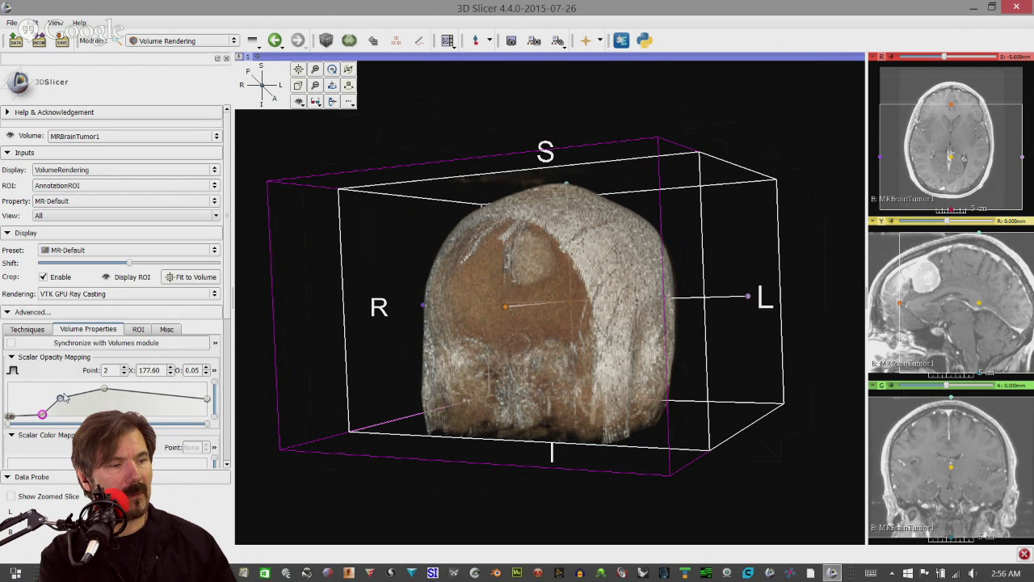
{"action": "left_click_drag", "start_coordinate": [60, 401], "coordinate": [62, 394]}
Shift the scalar opacity ramp to higher intensities, with point 3 at 394.06 and opacity 0.41 and point 4 at 482.86 and opacity 0.60
{"action": "left_click_drag", "start_coordinate": [289, 366], "coordinate": [538, 340]}
{"action": "scroll", "coordinate": [541, 342], "scroll_direction": "up", "scroll_amount": 3}
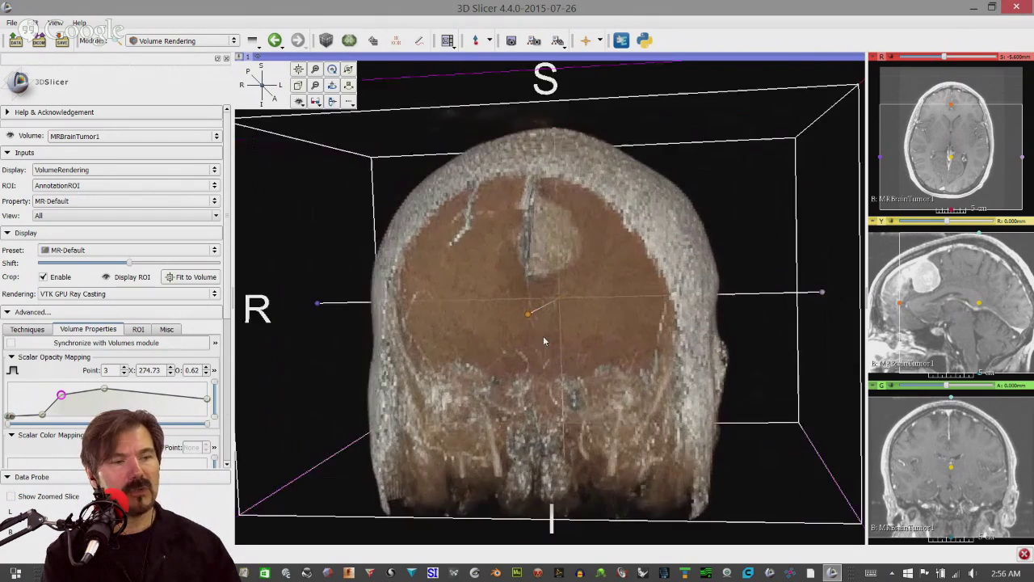
{"action": "scroll", "coordinate": [545, 343], "scroll_direction": "up", "scroll_amount": 2}
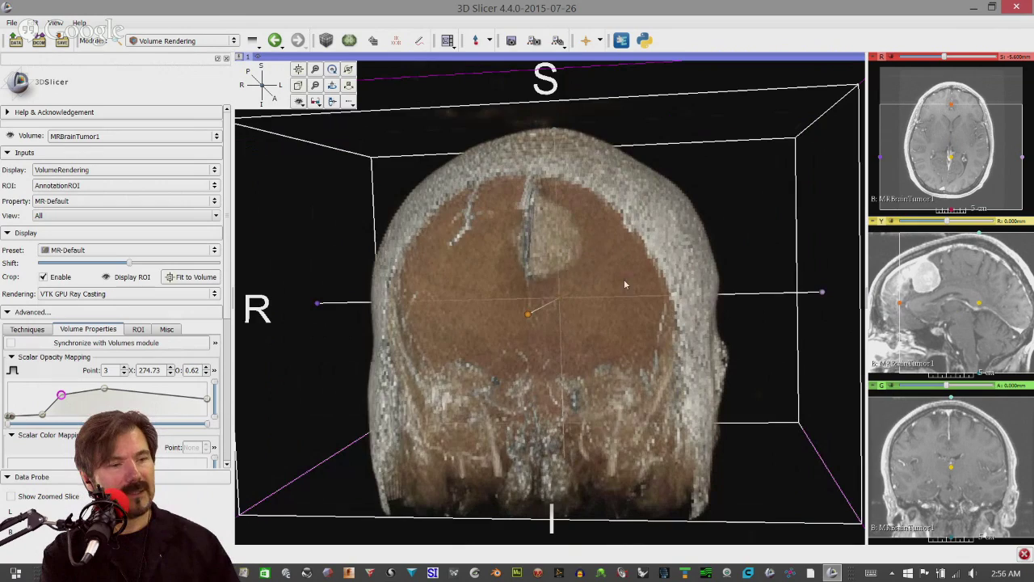
{"action": "left_click_drag", "start_coordinate": [623, 284], "coordinate": [575, 290]}
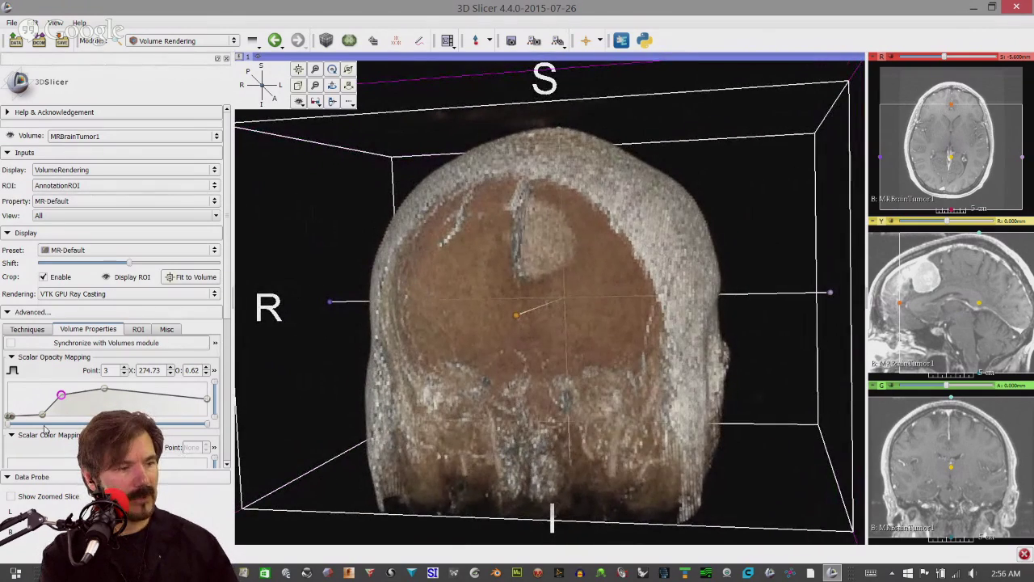
{"action": "left_click_drag", "start_coordinate": [42, 416], "coordinate": [84, 403]}
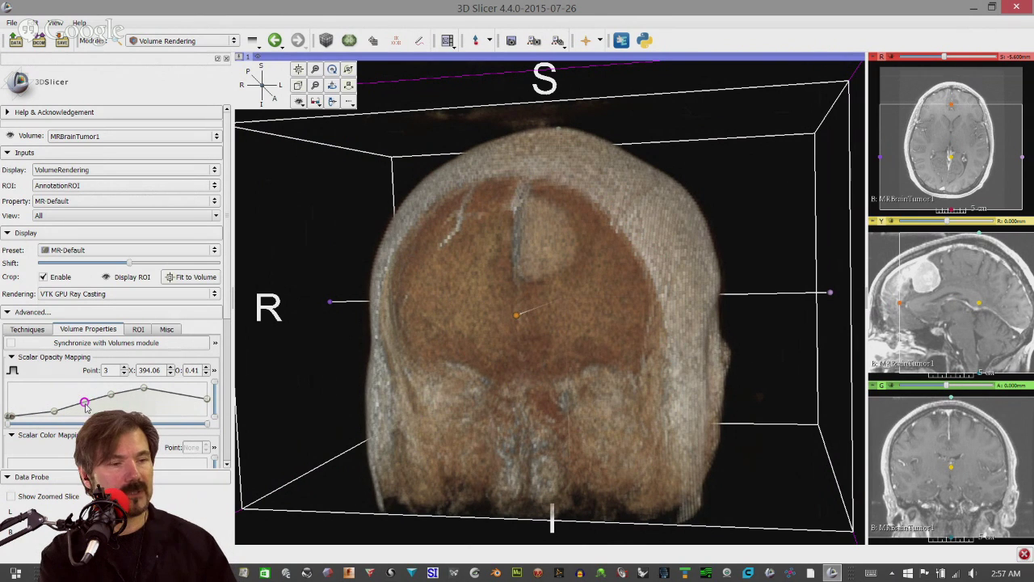
{"action": "left_click_drag", "start_coordinate": [109, 396], "coordinate": [105, 390]}
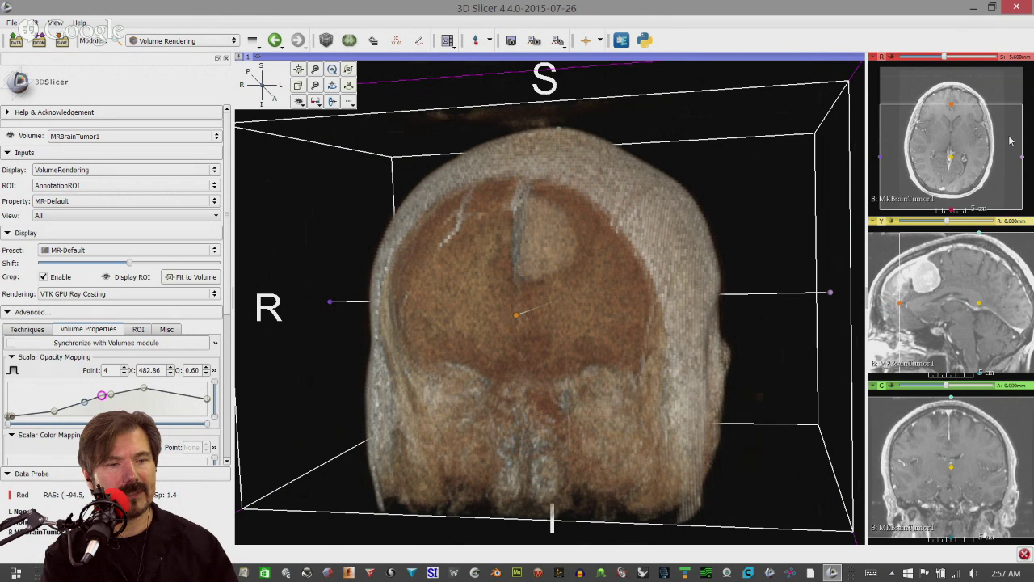
Adjust the window/level on the axial slice to raise the contrast and brightness of MRBrainTumor1
{"action": "right_click_drag", "start_coordinate": [1015, 145], "coordinate": [1001, 151]}
{"action": "scroll", "coordinate": [1002, 150], "scroll_direction": "down", "scroll_amount": 2}
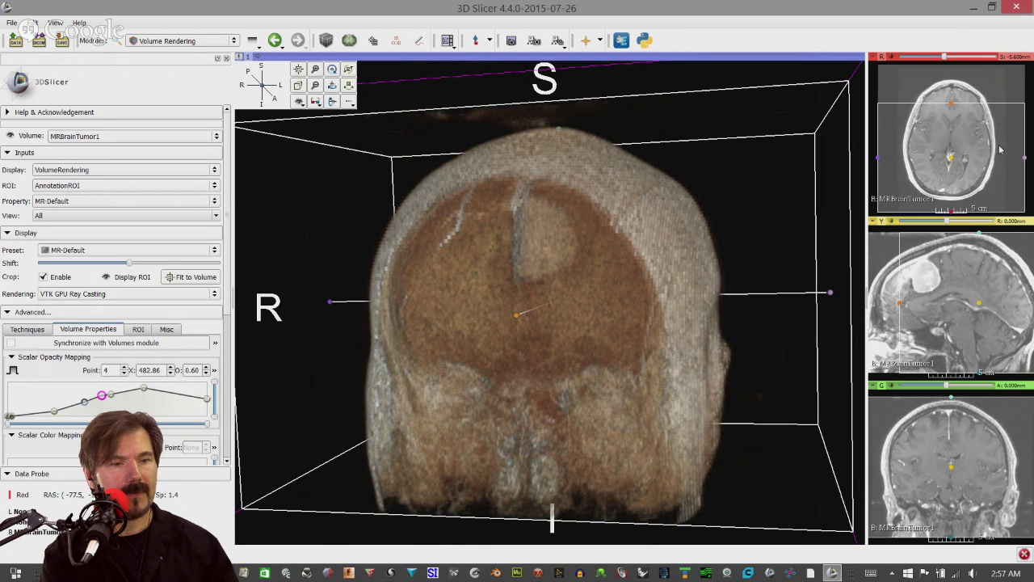
{"action": "left_click_drag", "start_coordinate": [1001, 150], "coordinate": [975, 153]}
{"action": "left_click_drag", "start_coordinate": [974, 158], "coordinate": [937, 139]}
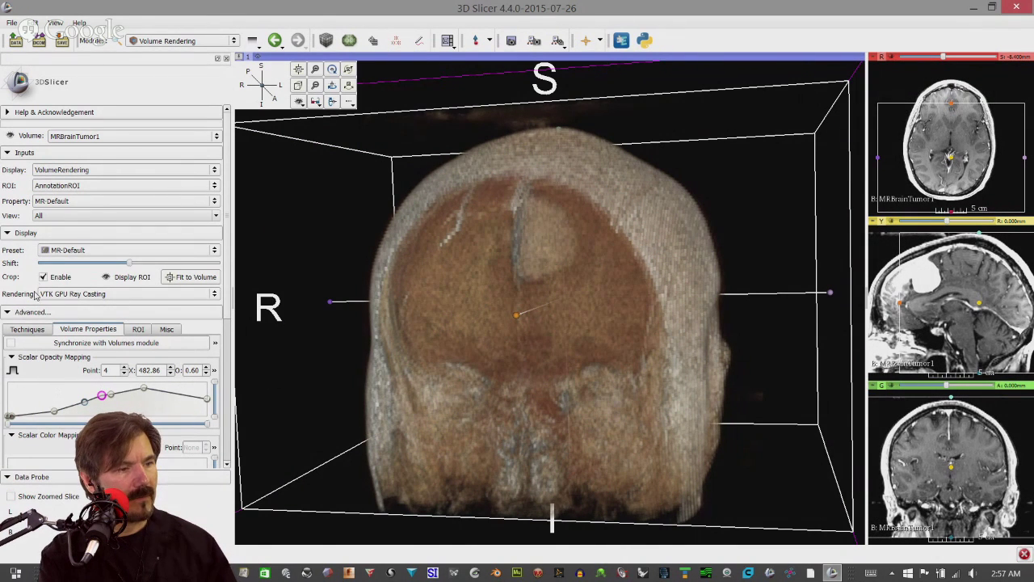
Synchronize the volume properties with the Volumes module and darken the rendering by adjusting window/level on the axial slice
{"action": "scroll", "coordinate": [60, 358], "scroll_direction": "down", "scroll_amount": 2}
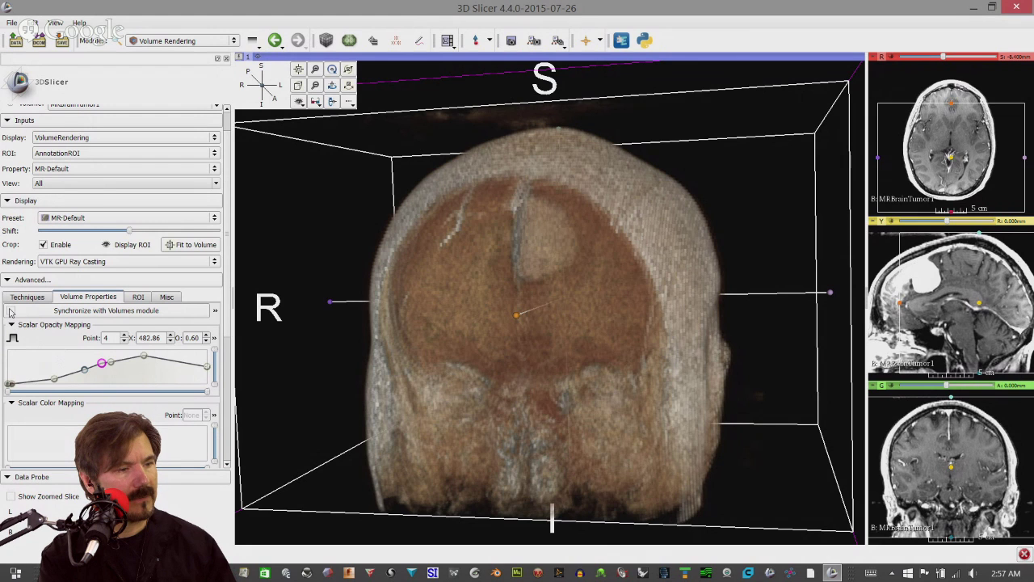
{"action": "left_click", "coordinate": [11, 310]}
{"action": "left_click_drag", "start_coordinate": [380, 290], "coordinate": [361, 273]}
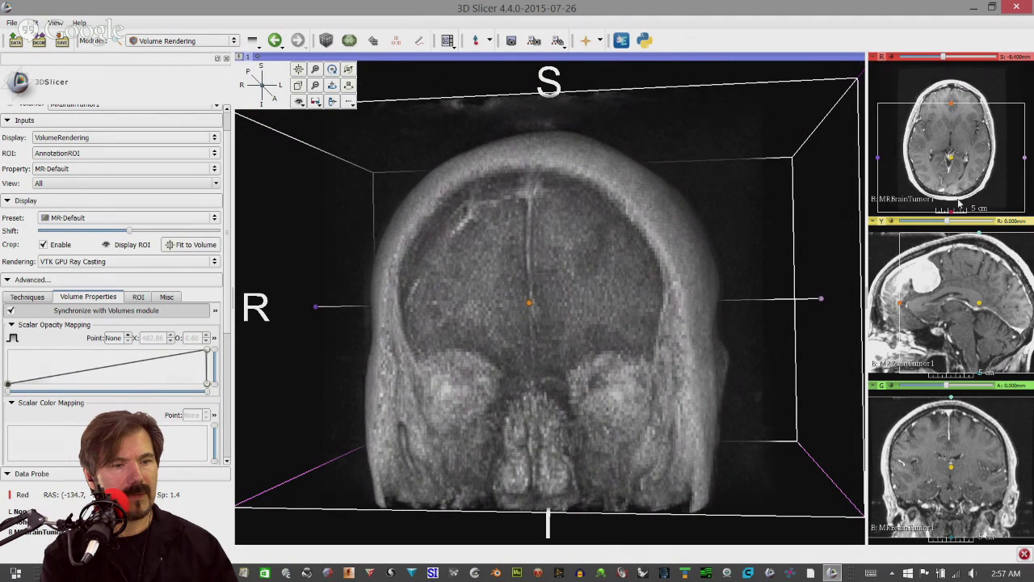
{"action": "left_click_drag", "start_coordinate": [982, 209], "coordinate": [937, 188]}
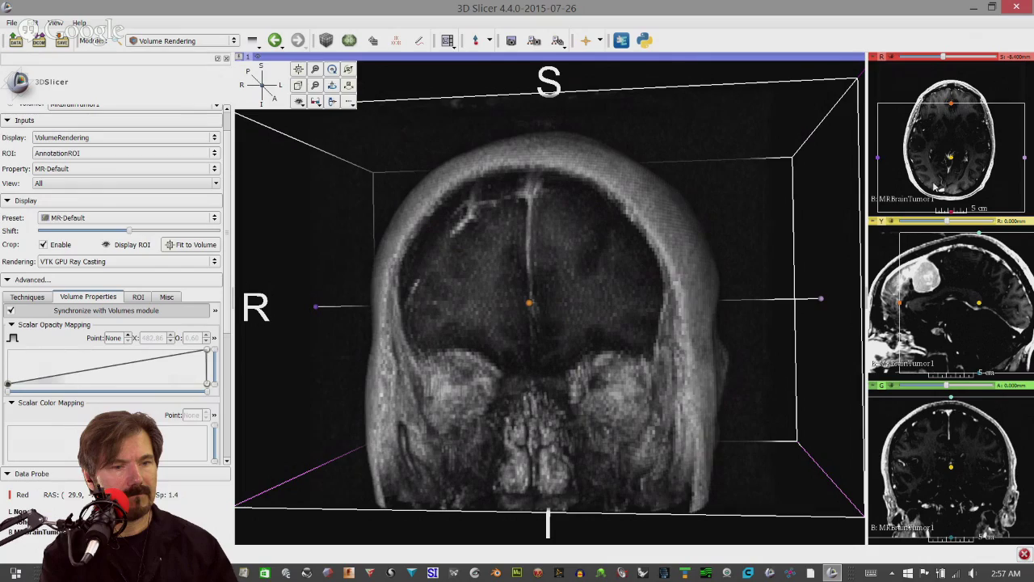
Pull the crop box's anterior face farther back and its left face inward past the tumor
{"action": "left_click_drag", "start_coordinate": [757, 297], "coordinate": [623, 324]}
{"action": "left_click_drag", "start_coordinate": [460, 311], "coordinate": [518, 306]}
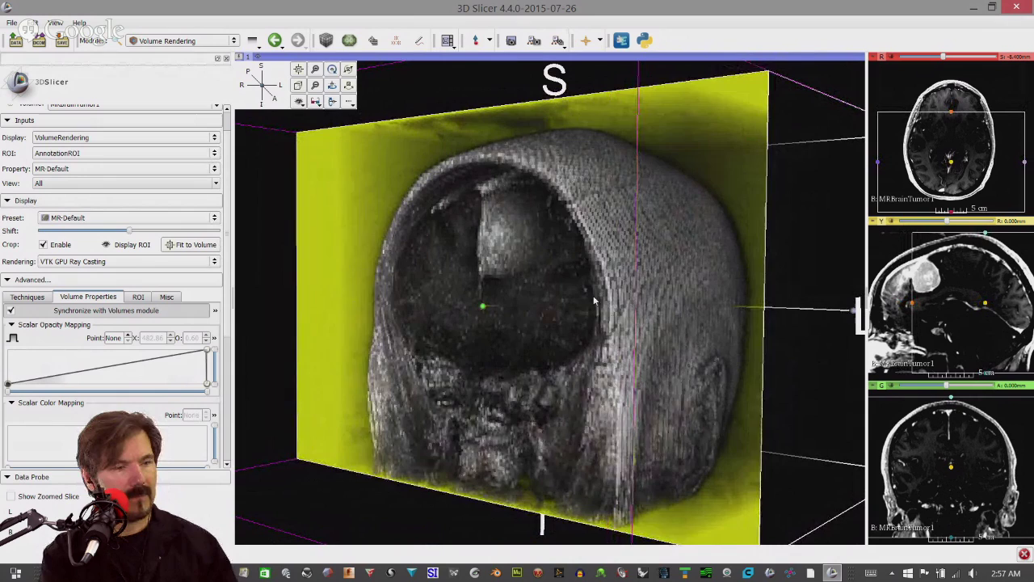
{"action": "scroll", "coordinate": [734, 295], "scroll_direction": "down", "scroll_amount": 5}
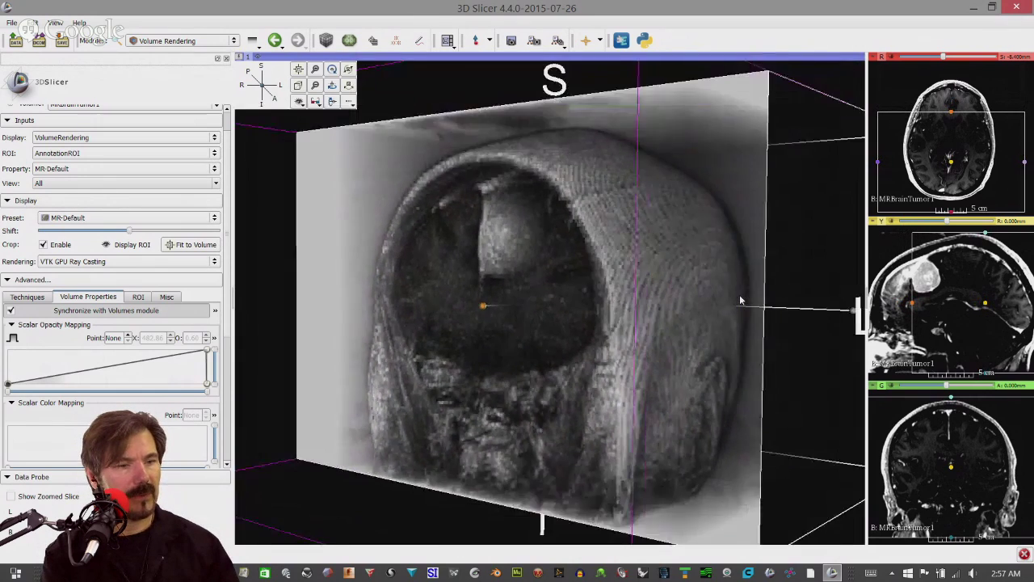
{"action": "left_click_drag", "start_coordinate": [750, 311], "coordinate": [550, 301]}
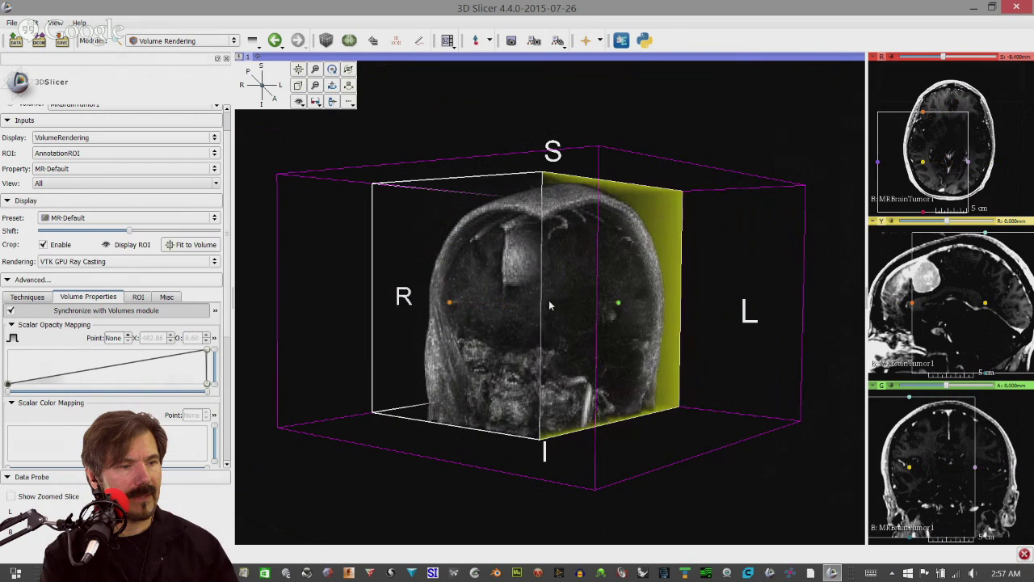
Pull in the crop box's right, superior, posterior and inferior faces until only a small block around the tumor remains
{"action": "left_click_drag", "start_coordinate": [735, 311], "coordinate": [537, 337]}
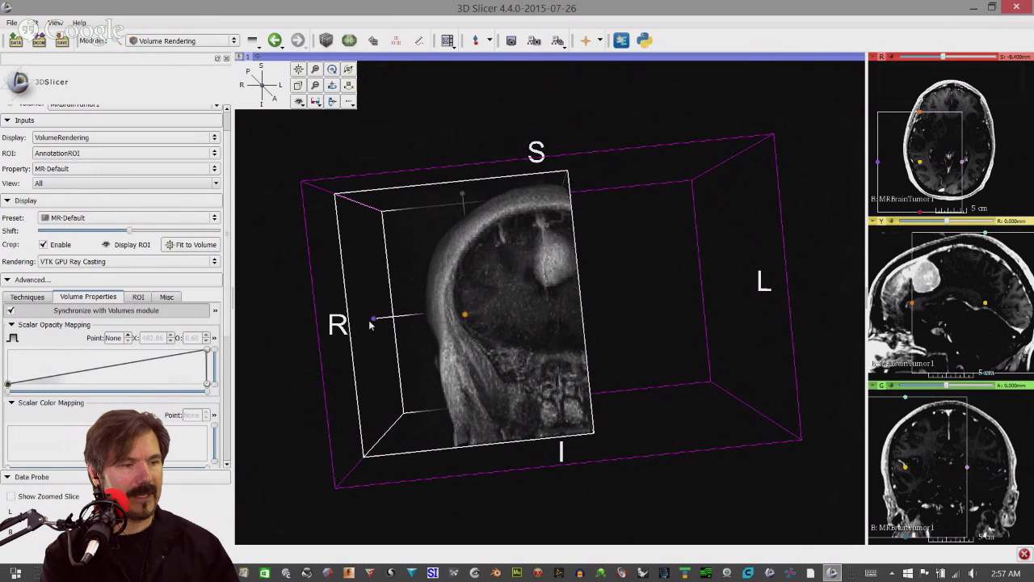
{"action": "left_click_drag", "start_coordinate": [373, 323], "coordinate": [536, 319]}
{"action": "left_click_drag", "start_coordinate": [680, 371], "coordinate": [590, 331]}
{"action": "left_click_drag", "start_coordinate": [561, 174], "coordinate": [583, 218]}
{"action": "left_click_drag", "start_coordinate": [654, 253], "coordinate": [521, 297]}
{"action": "left_click_drag", "start_coordinate": [567, 379], "coordinate": [603, 362]}
{"action": "scroll", "coordinate": [604, 362], "scroll_direction": "up", "scroll_amount": 10}
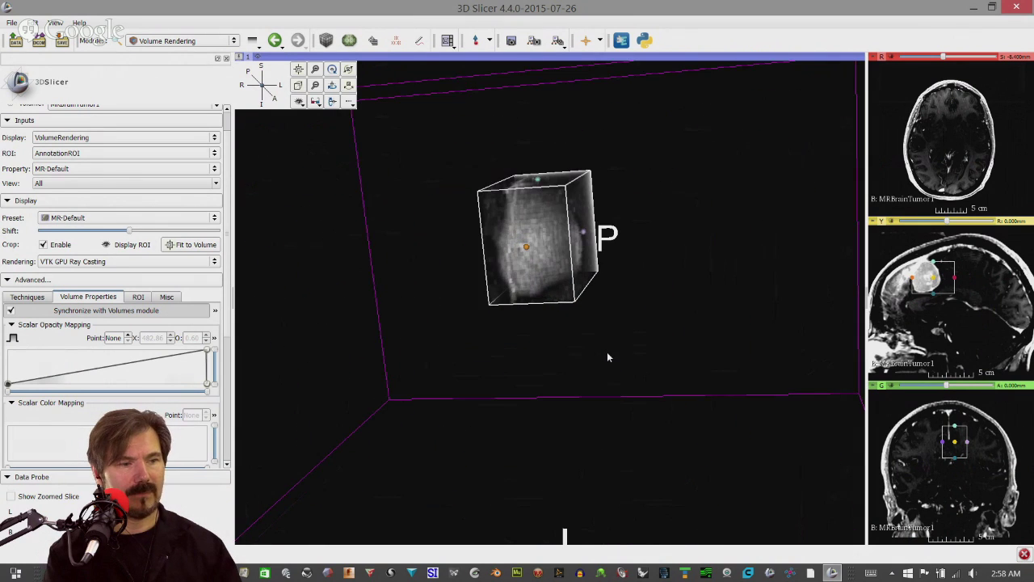
Examine the tumor inside the small cropped block from several angles and at closer range
{"action": "left_click_drag", "start_coordinate": [738, 362], "coordinate": [711, 368]}
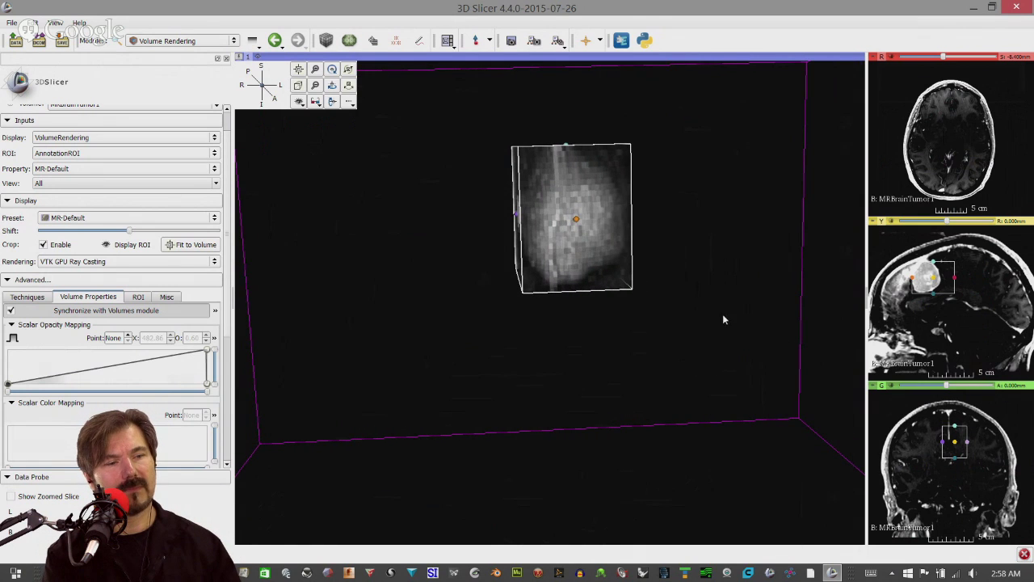
{"action": "left_click_drag", "start_coordinate": [722, 313], "coordinate": [689, 316]}
{"action": "left_click_drag", "start_coordinate": [731, 192], "coordinate": [709, 207]}
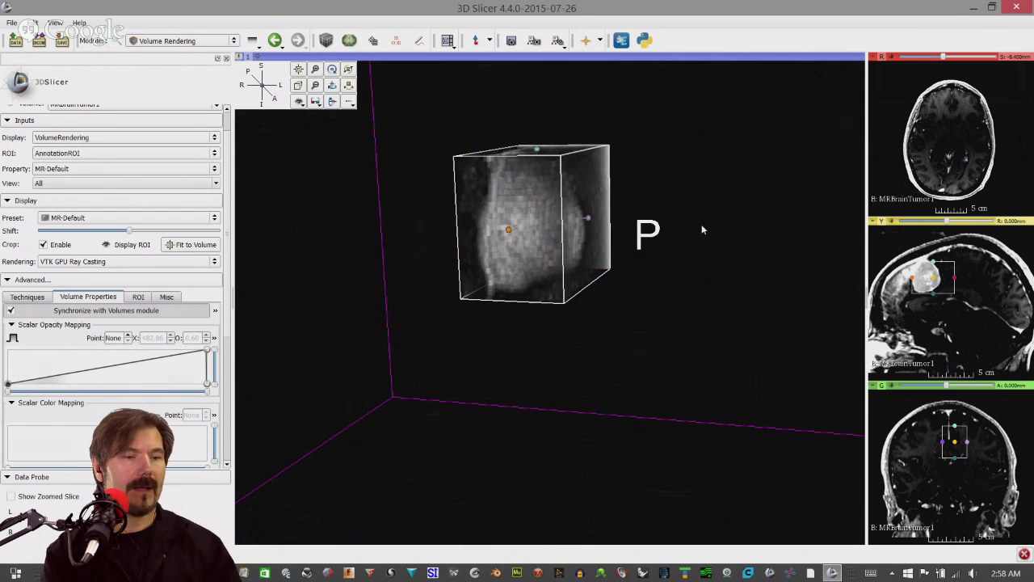
{"action": "scroll", "coordinate": [702, 222], "scroll_direction": "up", "scroll_amount": 5}
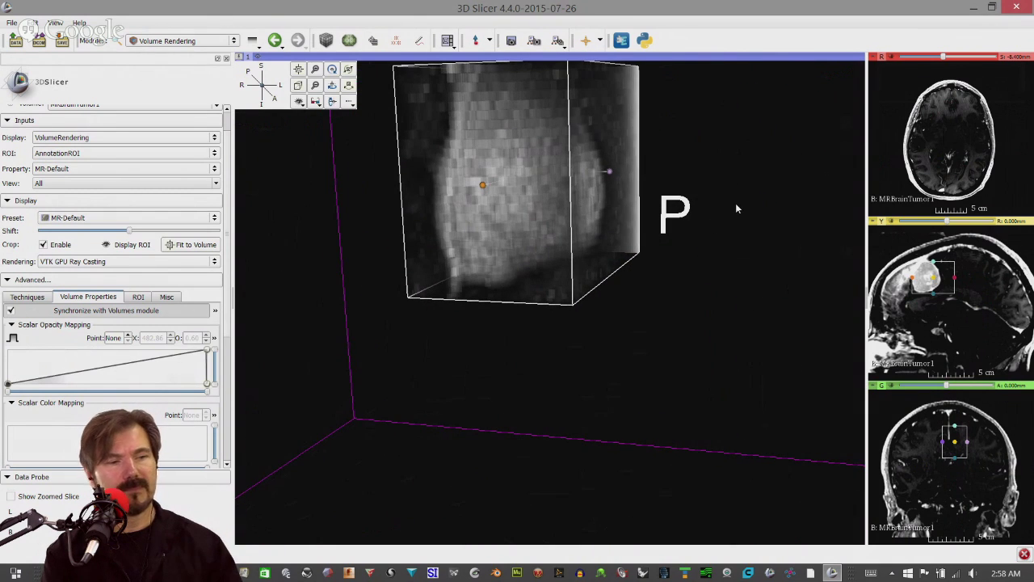
{"action": "left_click_drag", "start_coordinate": [762, 201], "coordinate": [755, 199]}
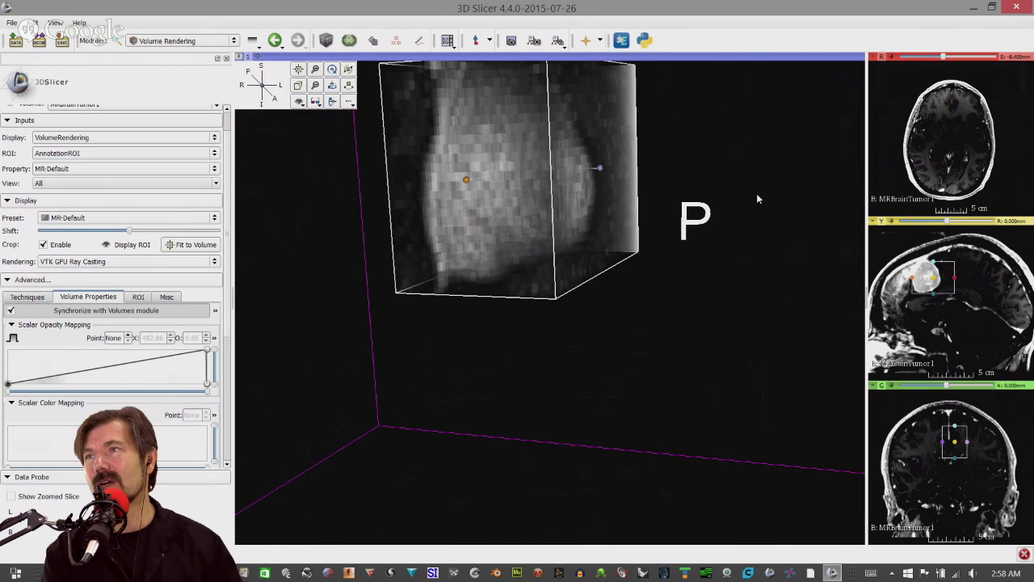
{"action": "left_click_drag", "start_coordinate": [769, 259], "coordinate": [748, 263]}
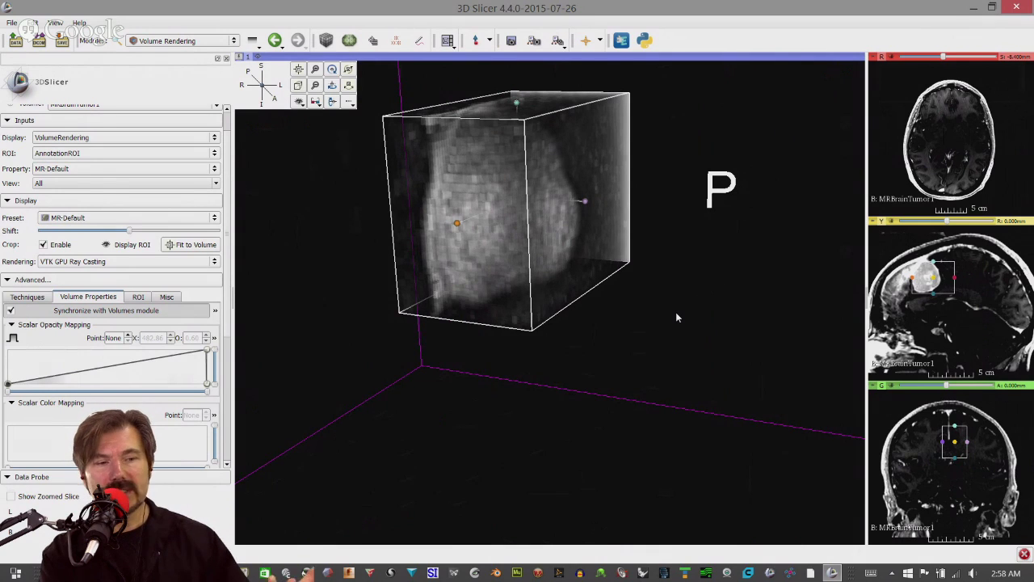
{"action": "left_click_drag", "start_coordinate": [671, 318], "coordinate": [659, 353]}
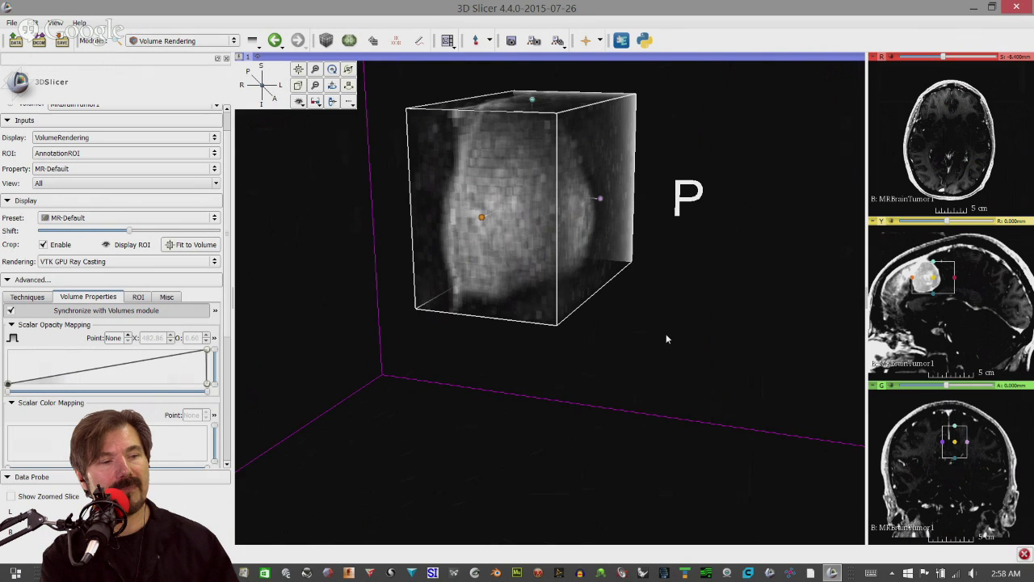
{"action": "mouse_move", "coordinate": [668, 339]}
{"action": "left_mouse_down"}
{"action": "mouse_move", "coordinate": [651, 340]}
{"action": "mouse_move", "coordinate": [661, 339]}
{"action": "left_mouse_up"}
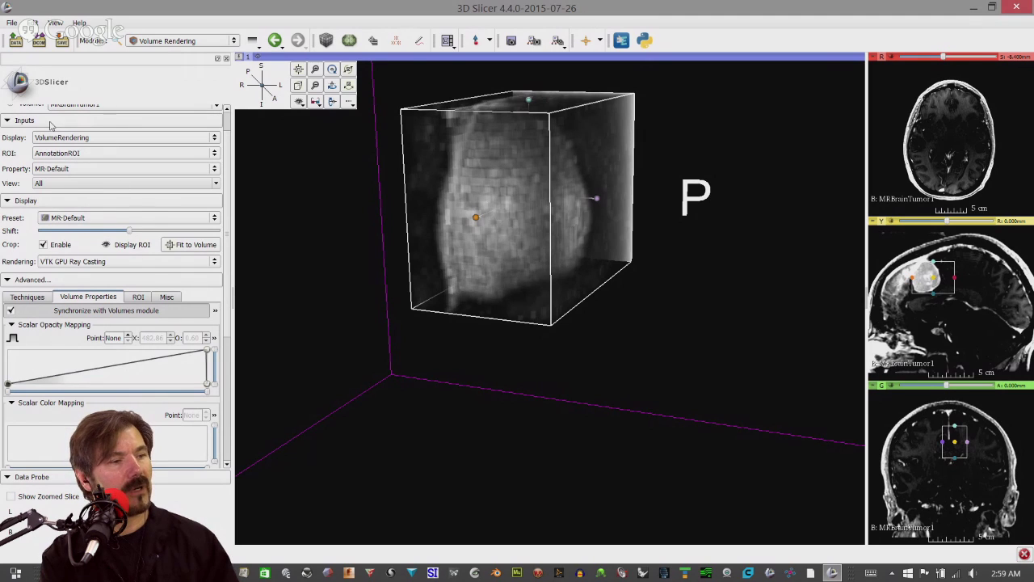
{"action": "scroll", "coordinate": [122, 150], "scroll_direction": "up", "scroll_amount": 1}
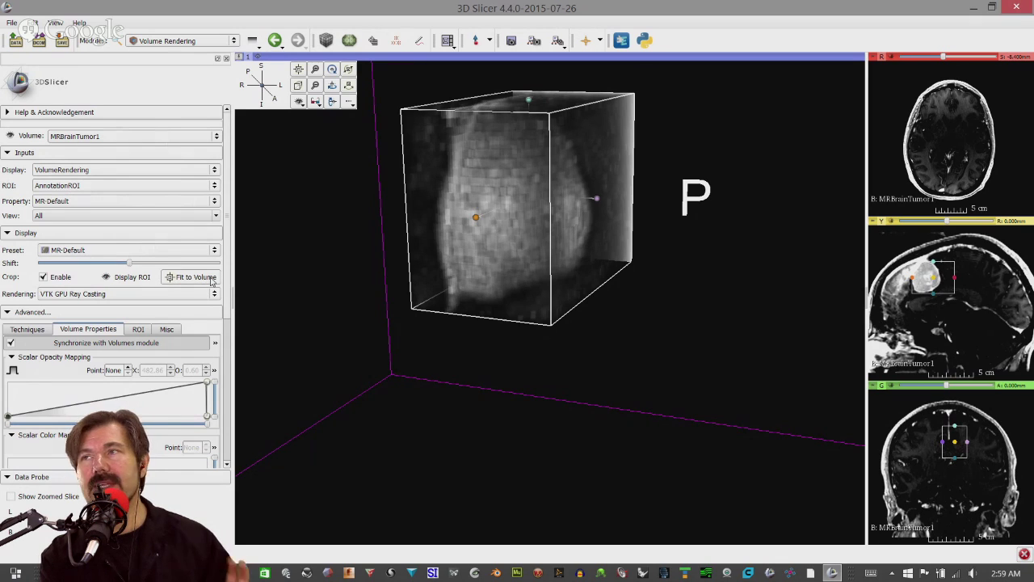
{"action": "scroll", "coordinate": [172, 352], "scroll_direction": "down", "scroll_amount": 2}
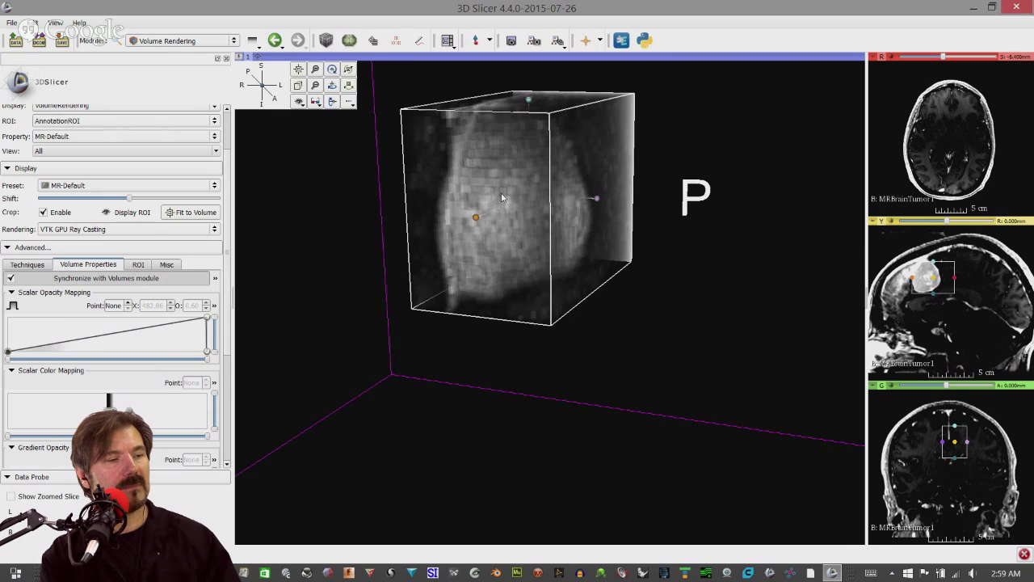
{"action": "scroll", "coordinate": [501, 192], "scroll_direction": "up", "scroll_amount": 5}
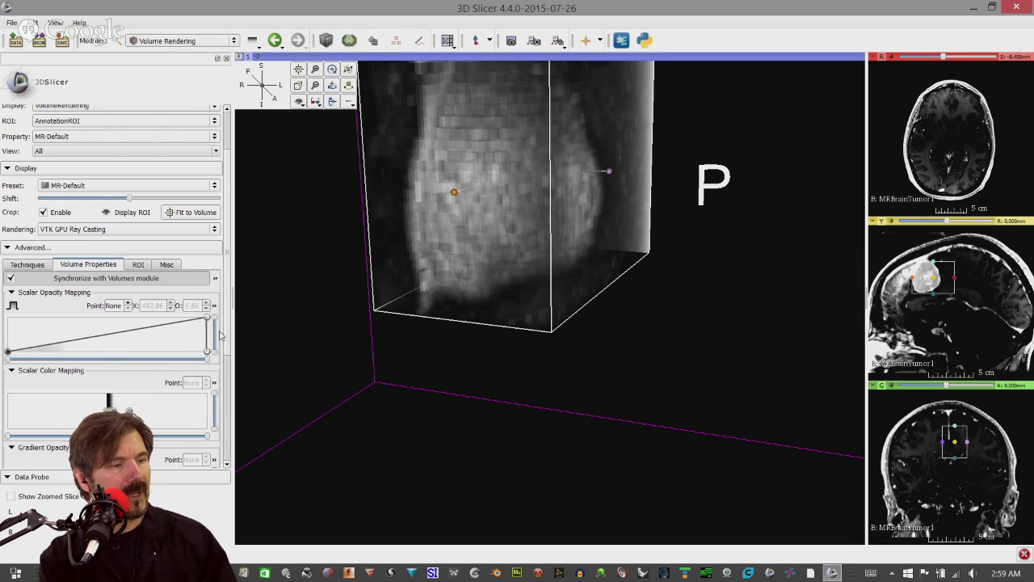
Turn off synchronization with the Volumes module and try to reapply the MR-Default preset to the cropped tumor block
{"action": "left_click", "coordinate": [81, 185]}
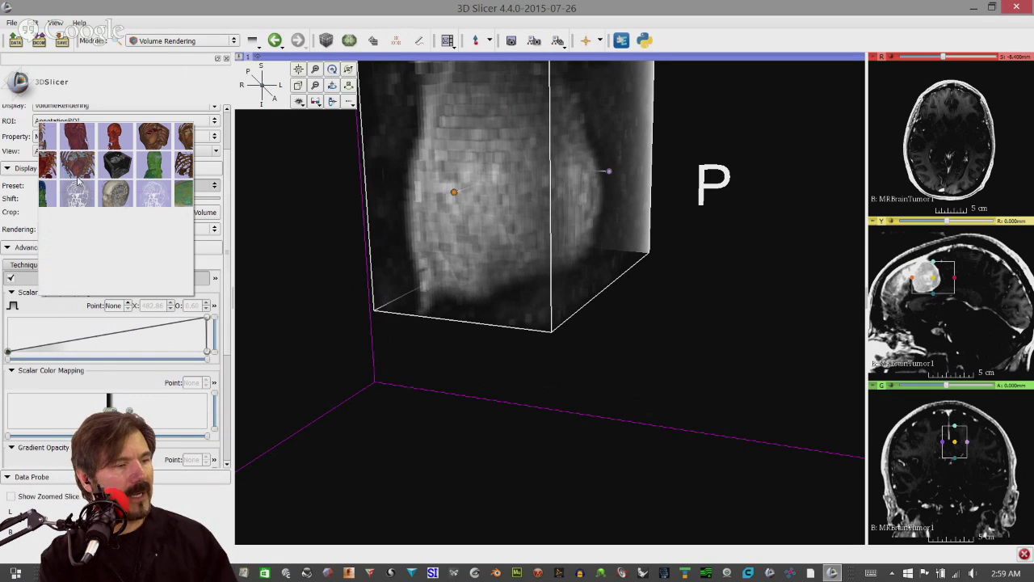
{"action": "left_click", "coordinate": [12, 278]}
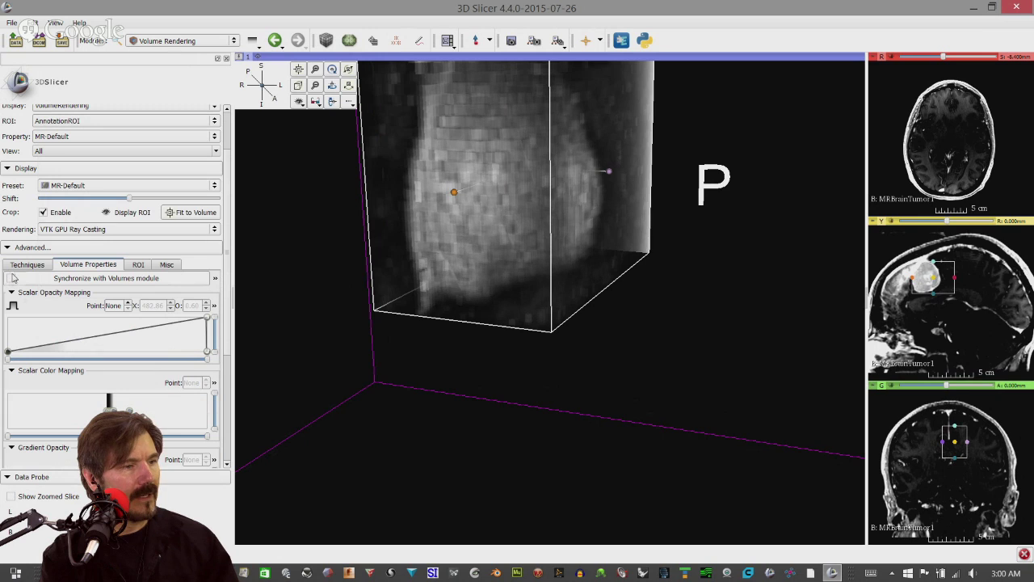
{"action": "left_click", "coordinate": [74, 188]}
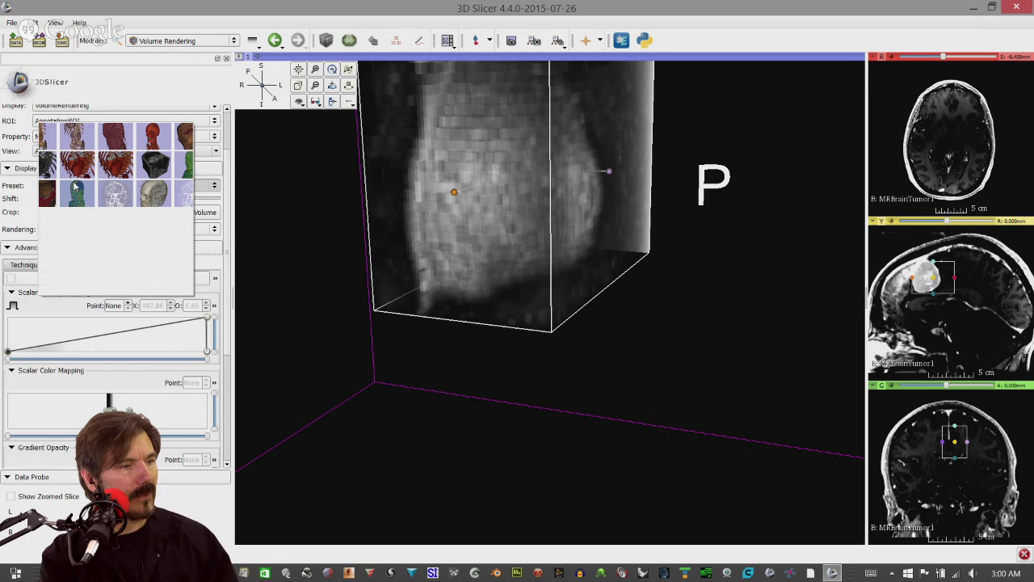
{"action": "left_click", "coordinate": [153, 194]}
{"action": "scroll", "coordinate": [408, 328], "scroll_direction": "up", "scroll_amount": 2}
{"action": "scroll", "coordinate": [408, 328], "scroll_direction": "down", "scroll_amount": 3}
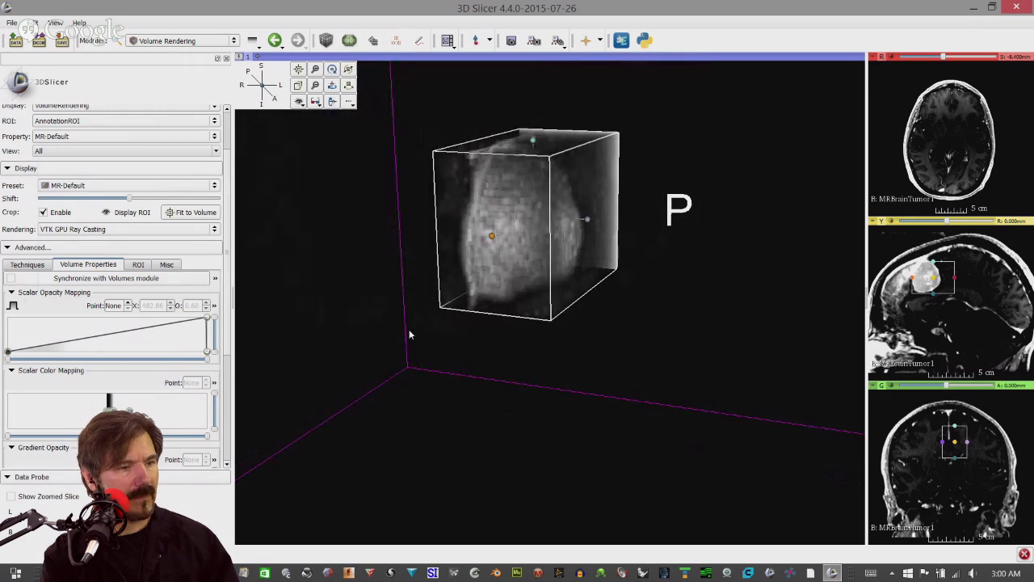
Set the GPU memory size to 1024 Mo in the rendering technique options and return to the volume properties
{"action": "left_click", "coordinate": [31, 268]}
{"action": "left_click", "coordinate": [74, 264]}
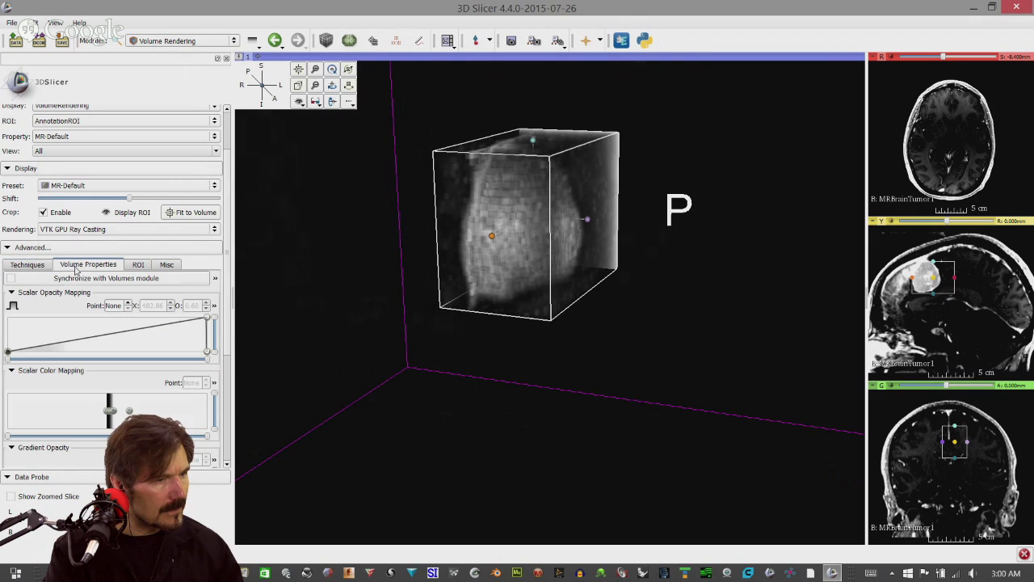
{"action": "left_click", "coordinate": [46, 265]}
{"action": "left_click", "coordinate": [114, 281]}
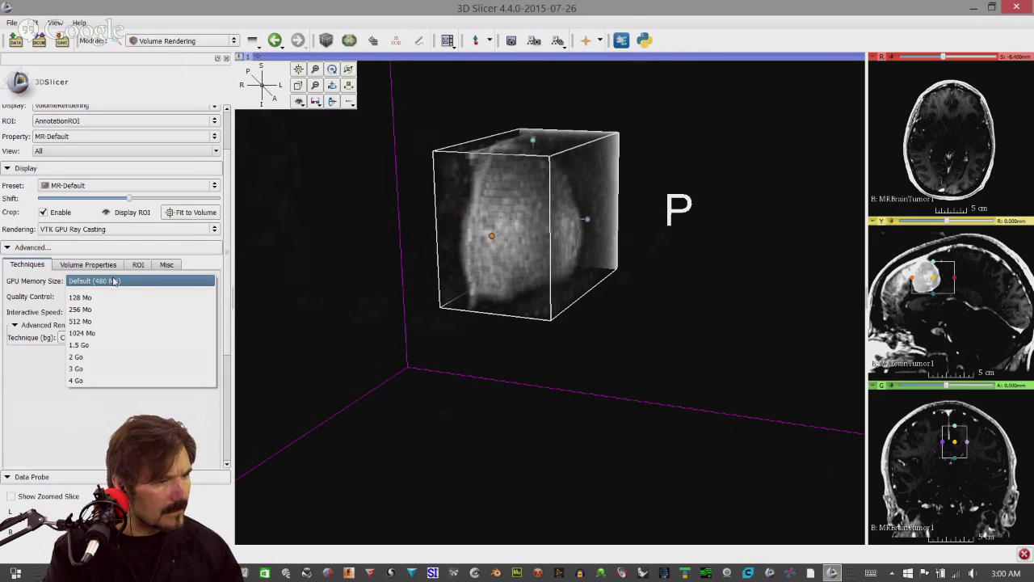
{"action": "left_click", "coordinate": [105, 333]}
{"action": "left_click", "coordinate": [83, 266]}
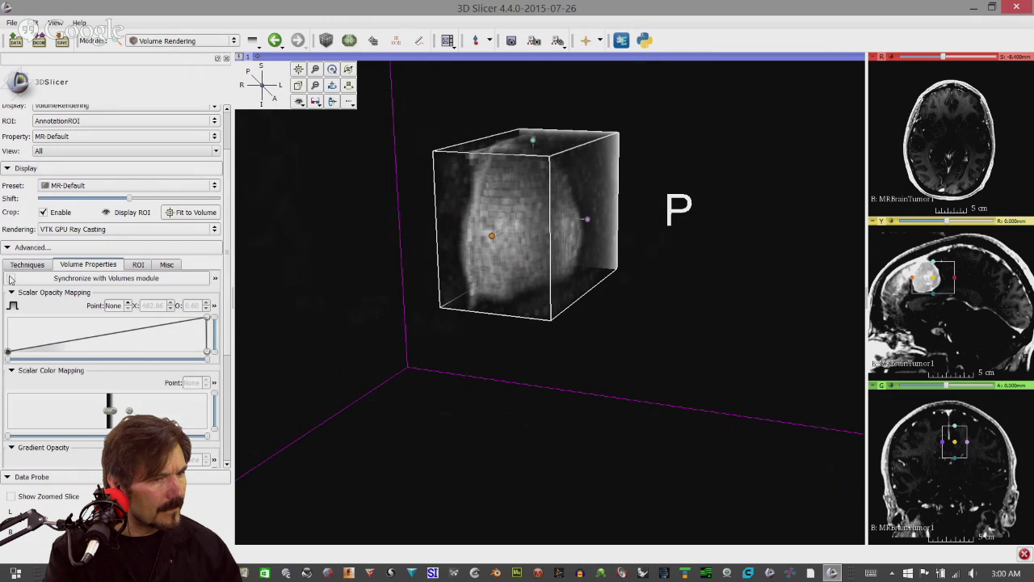
Pull the crop box's left face outward and add a scalar opacity point at about 410.60 with opacity 0.68
{"action": "left_click_drag", "start_coordinate": [429, 214], "coordinate": [473, 232]}
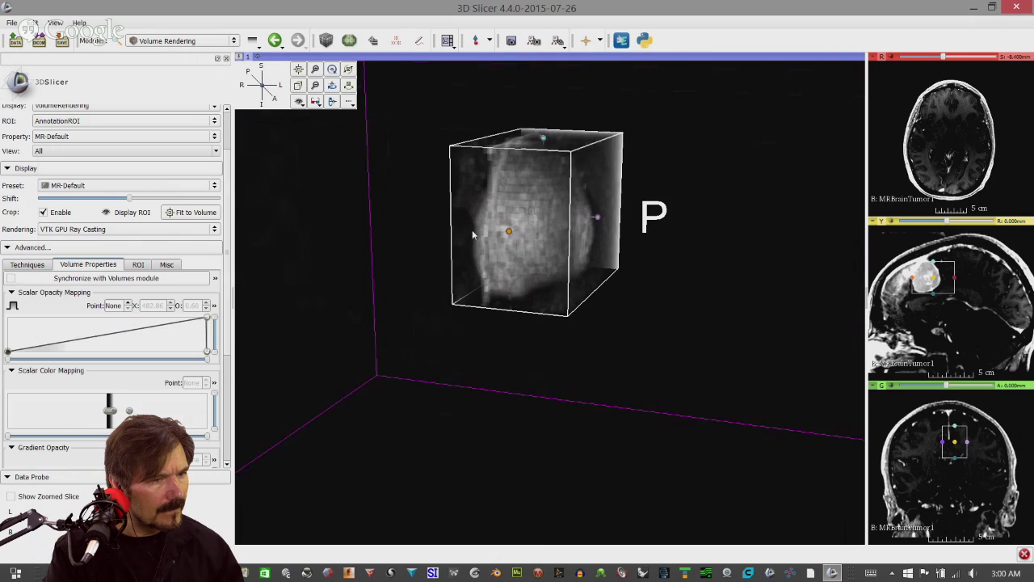
{"action": "left_click_drag", "start_coordinate": [612, 224], "coordinate": [652, 233]}
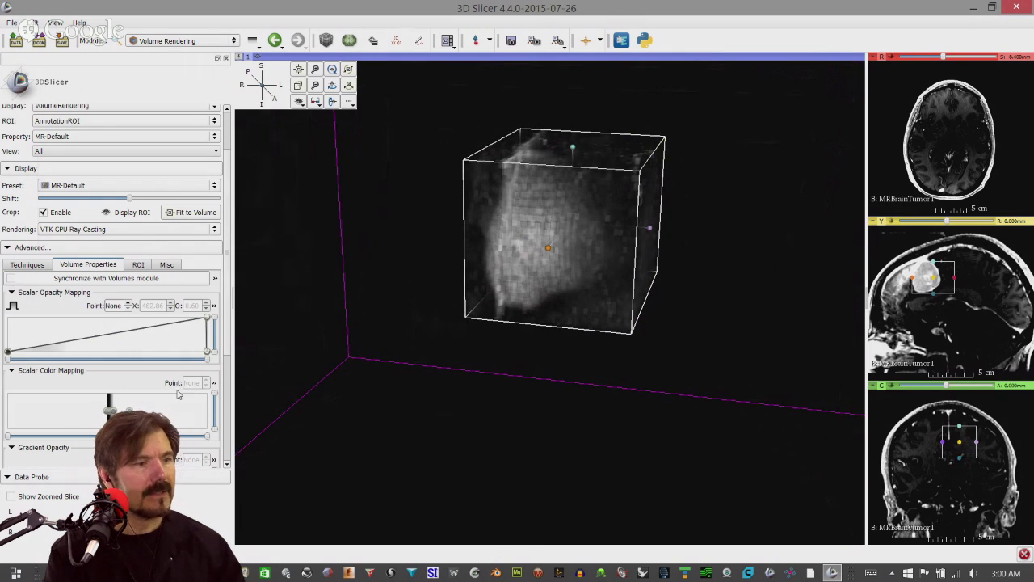
{"action": "left_click_drag", "start_coordinate": [157, 352], "coordinate": [125, 328]}
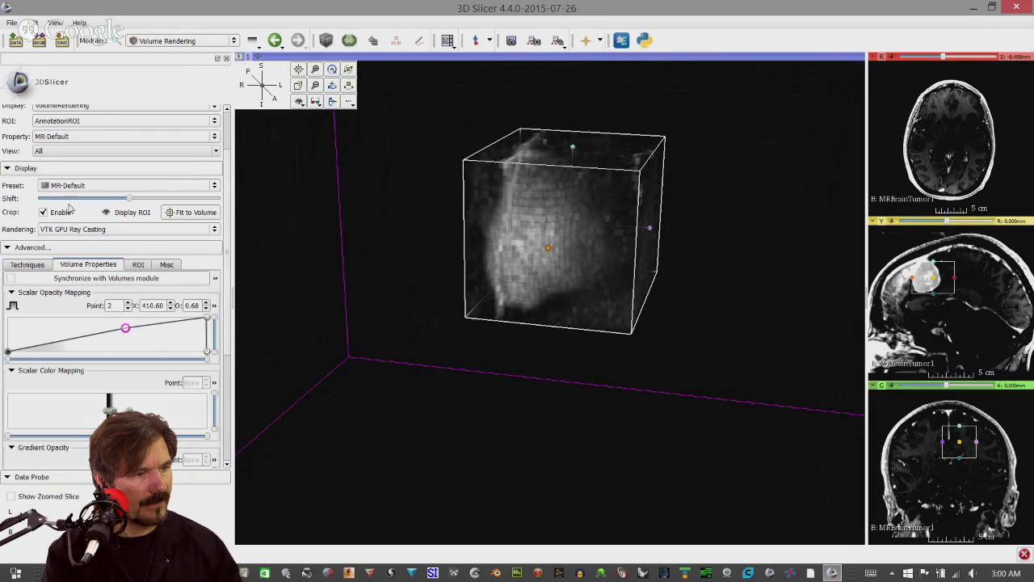
Try reselecting the MR-Default preset, and switch the ROI display and cropping off and on again
{"action": "left_click", "coordinate": [89, 182]}
{"action": "left_click", "coordinate": [131, 196]}
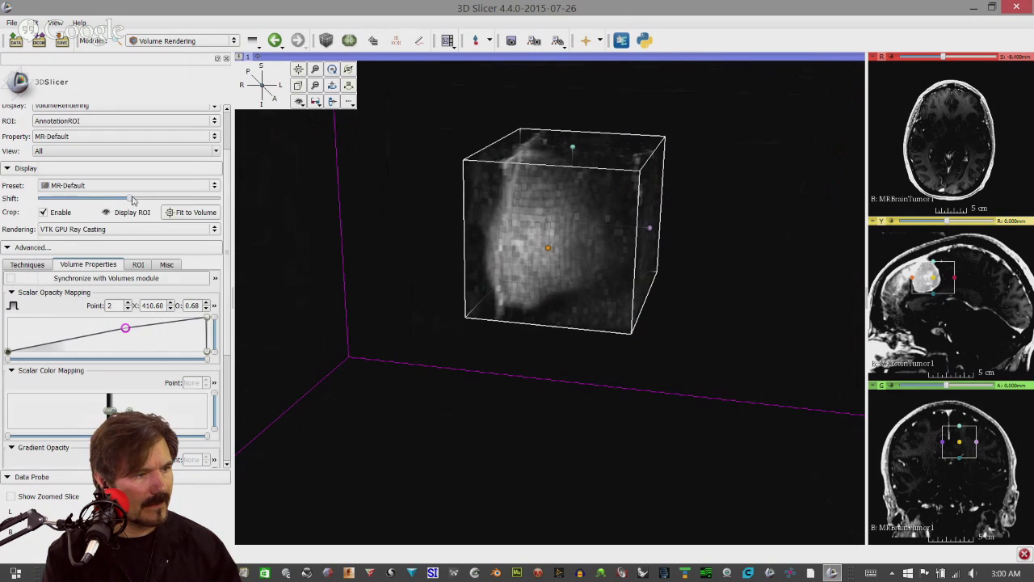
{"action": "left_click", "coordinate": [106, 213]}
{"action": "left_click", "coordinate": [105, 212]}
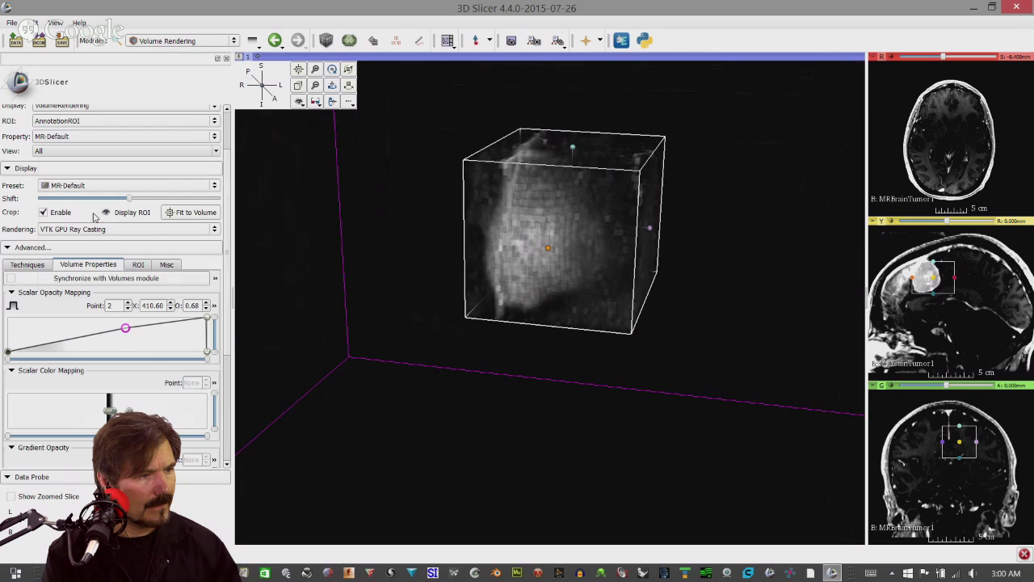
{"action": "left_click", "coordinate": [44, 213]}
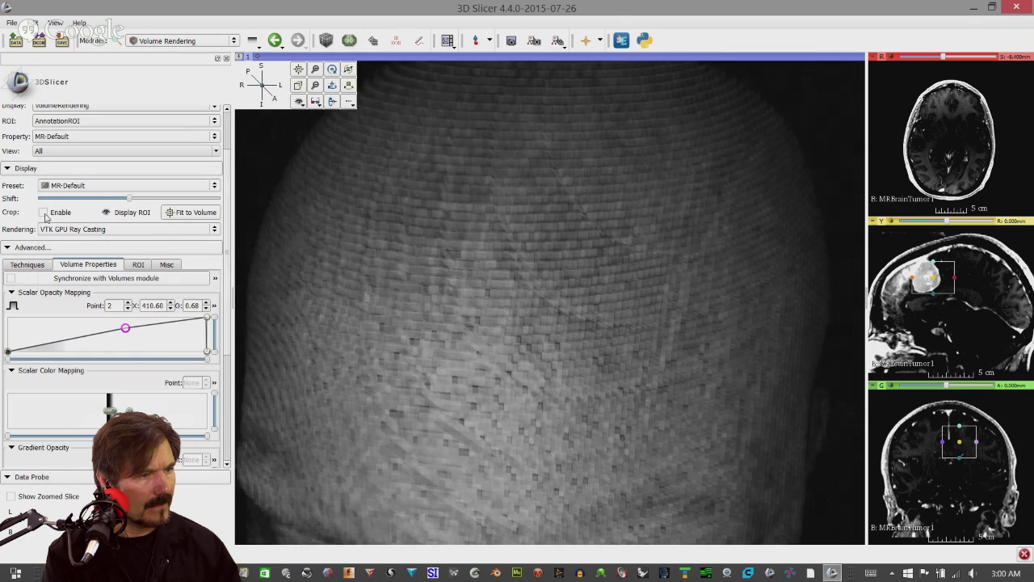
{"action": "left_click", "coordinate": [45, 213]}
Apply the CT-Cropped-Volume-Bone preset to the cropped block and switch back to MR-Default
{"action": "left_click", "coordinate": [85, 188]}
{"action": "left_click", "coordinate": [115, 166]}
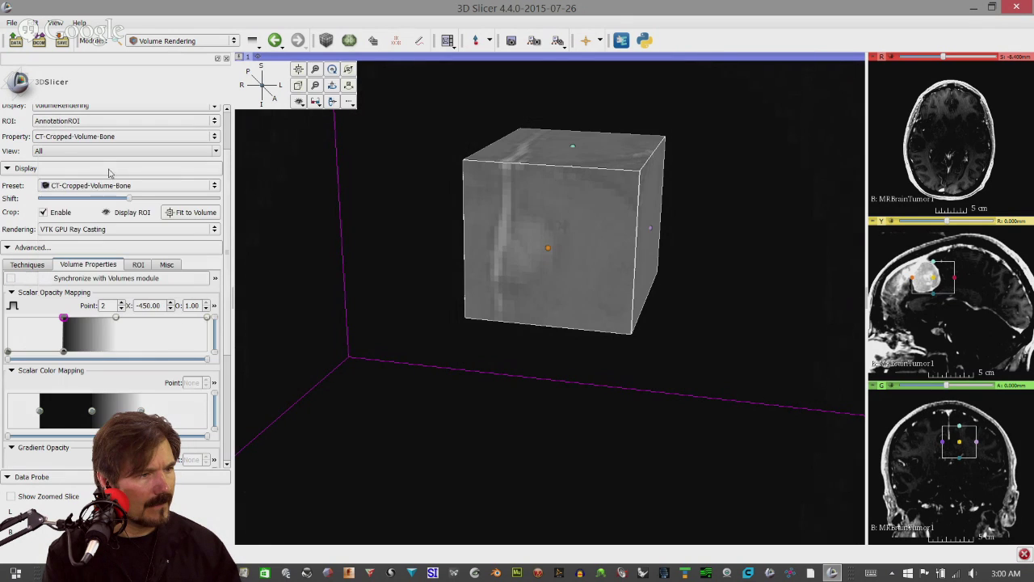
{"action": "left_click", "coordinate": [114, 186]}
{"action": "left_click", "coordinate": [114, 221]}
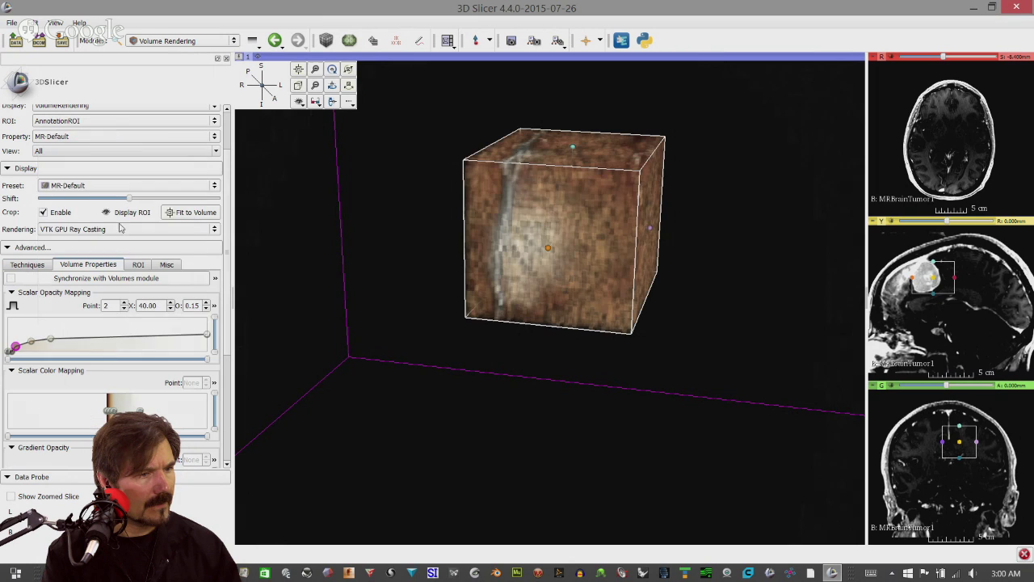
Shift the scalar opacity curve's points toward higher intensities, placing point 2 at about 88.80 with opacity 0.10
{"action": "left_click_drag", "start_coordinate": [439, 289], "coordinate": [413, 281]}
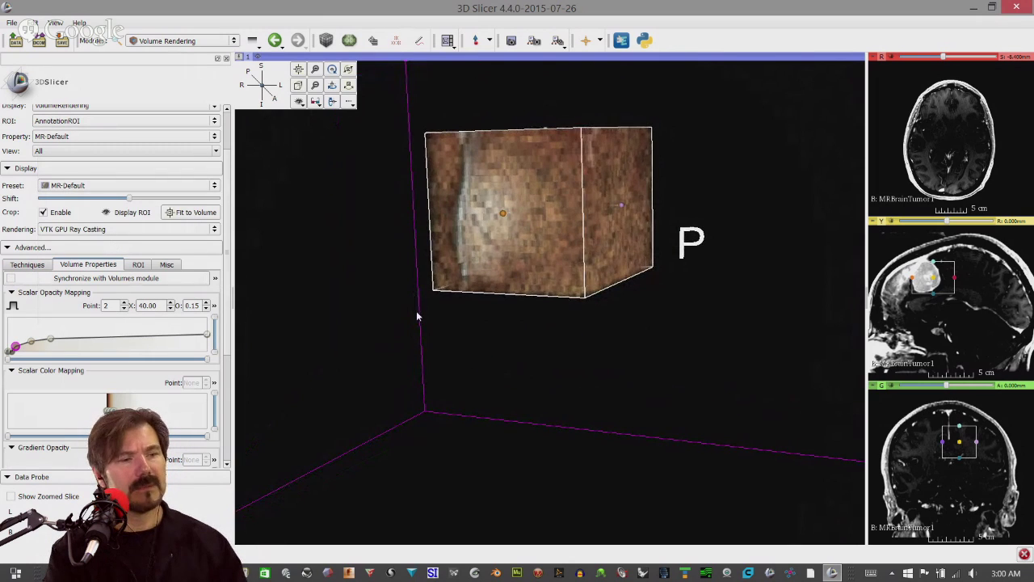
{"action": "left_click_drag", "start_coordinate": [416, 310], "coordinate": [416, 317]}
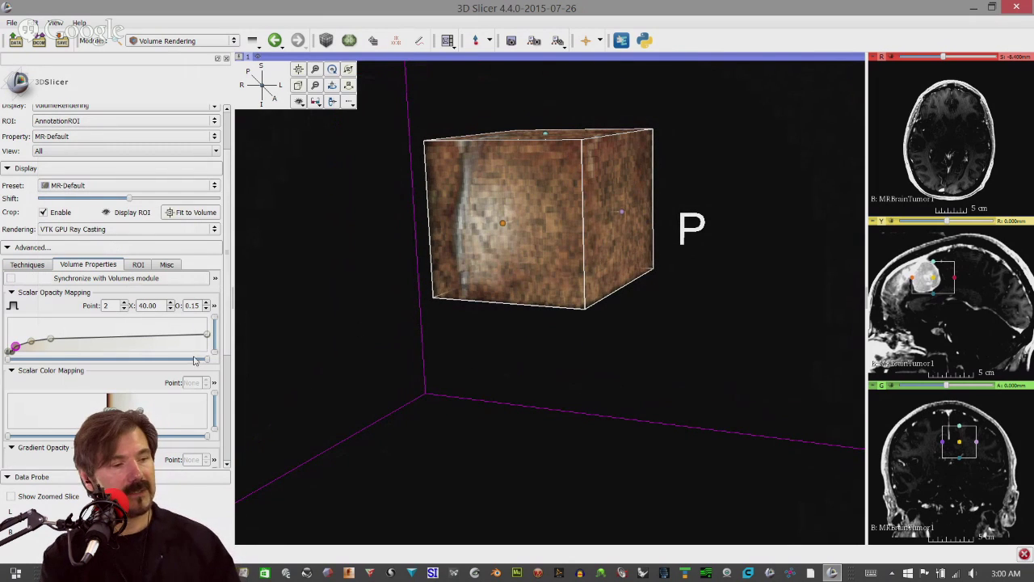
{"action": "left_click_drag", "start_coordinate": [335, 315], "coordinate": [360, 316]}
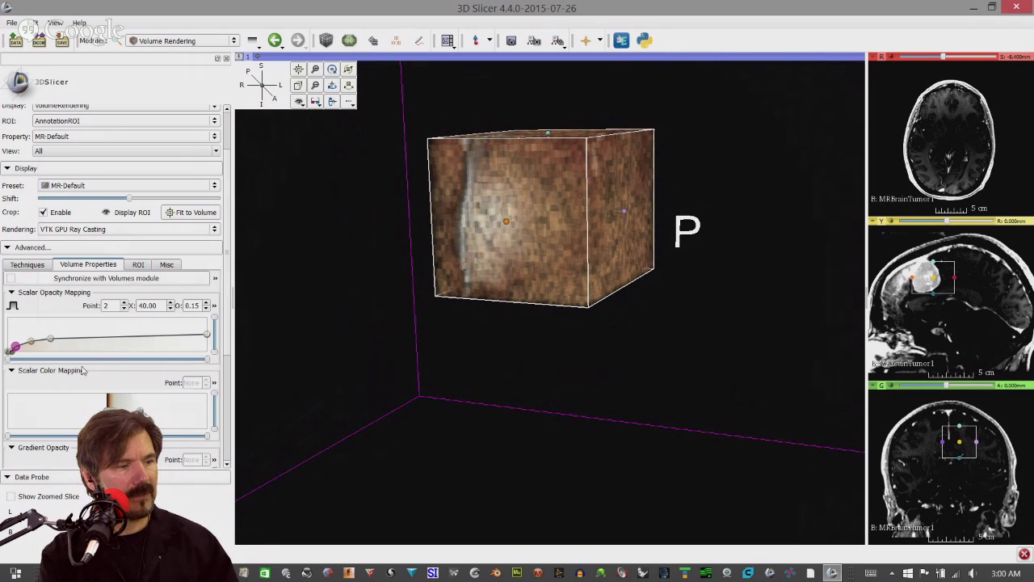
{"action": "left_click_drag", "start_coordinate": [49, 341], "coordinate": [25, 348]}
{"action": "left_click", "coordinate": [31, 341]}
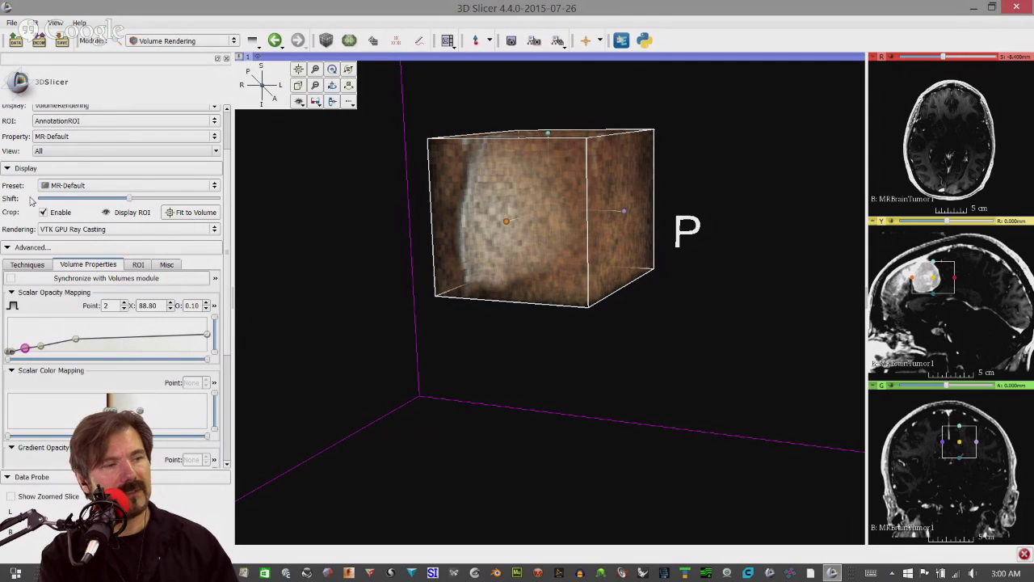
Try the MR-MIP preset on the cropped tumor block and restore the MR-Default preset
{"action": "left_click", "coordinate": [120, 187]}
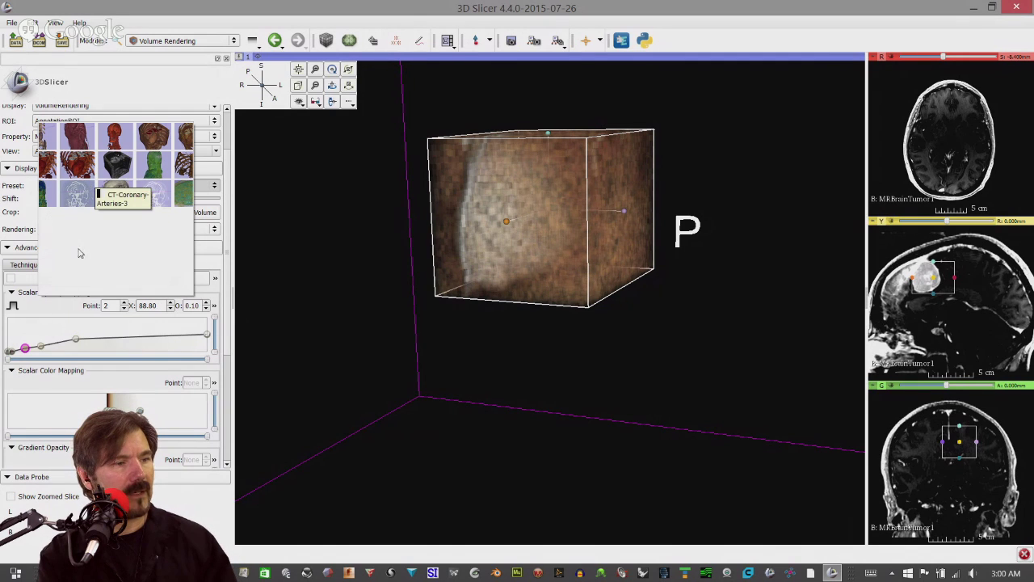
{"action": "scroll", "coordinate": [81, 252], "scroll_direction": "down", "scroll_amount": 1}
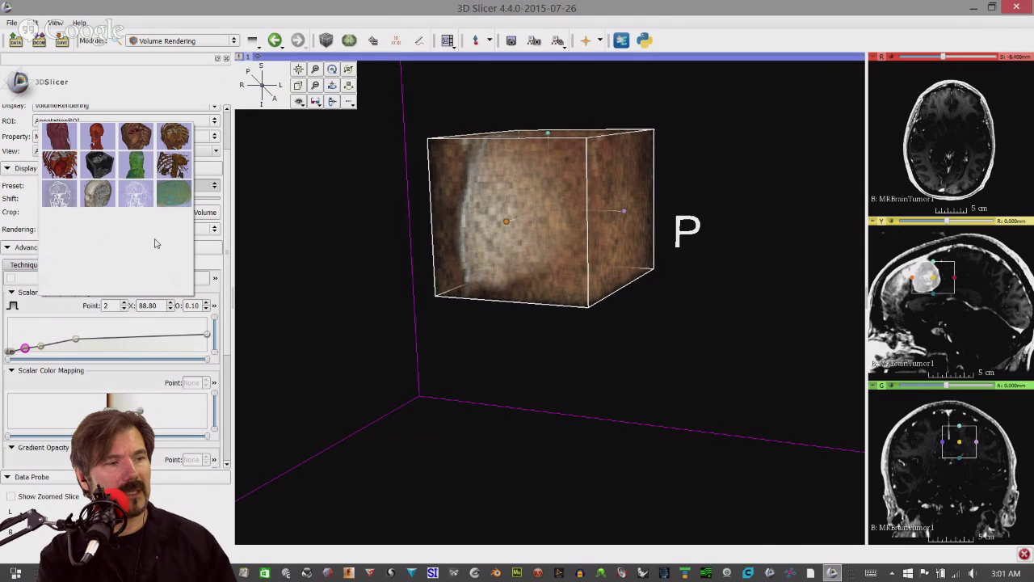
{"action": "left_click", "coordinate": [135, 201]}
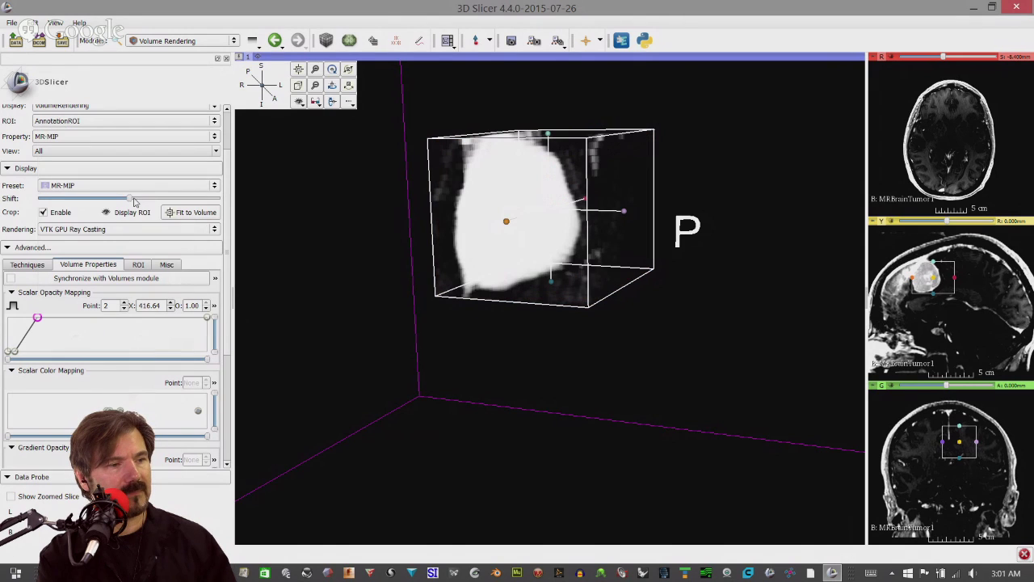
{"action": "left_click", "coordinate": [121, 188]}
{"action": "left_click", "coordinate": [72, 199]}
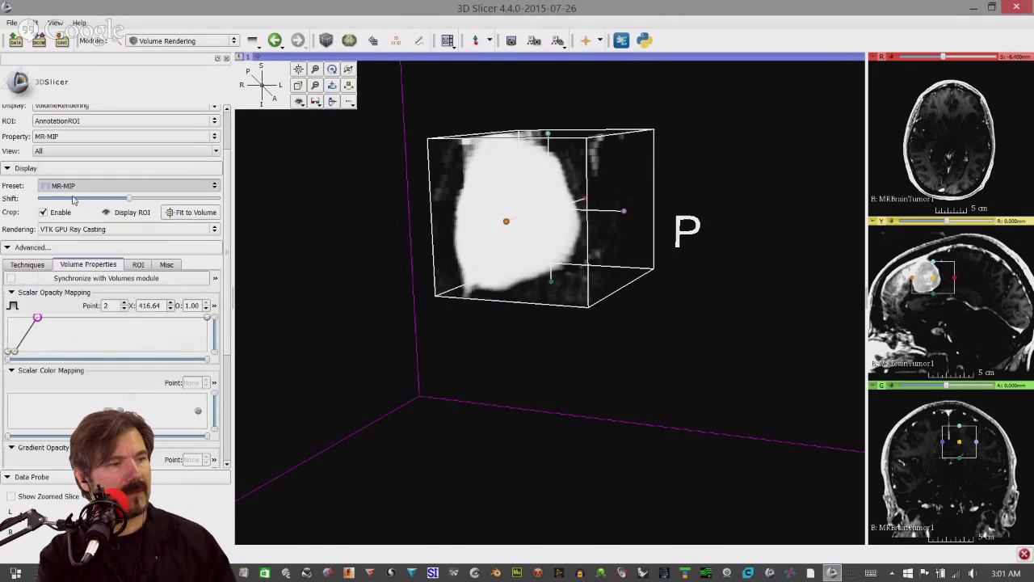
{"action": "left_click", "coordinate": [104, 188]}
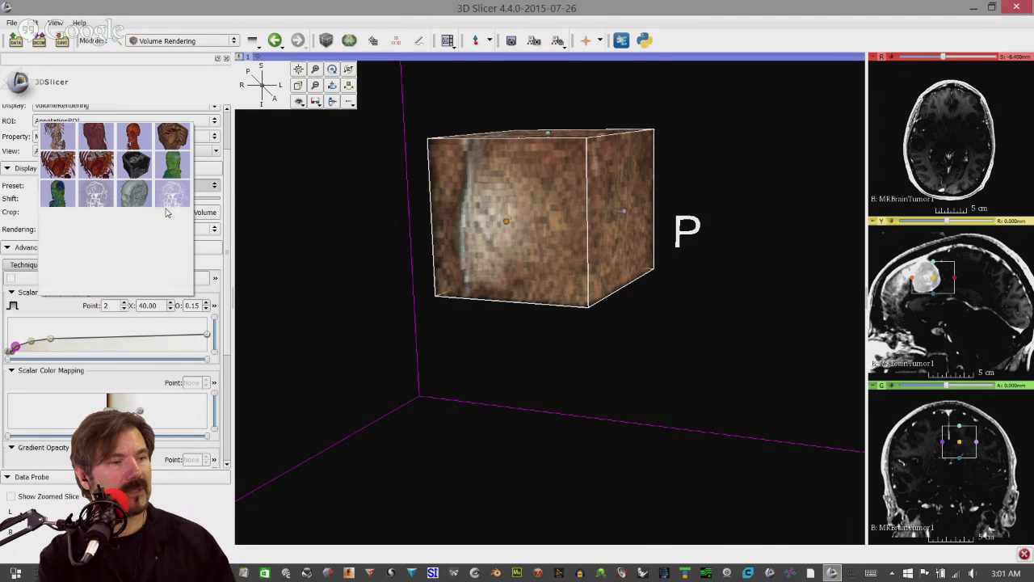
{"action": "left_click", "coordinate": [133, 200]}
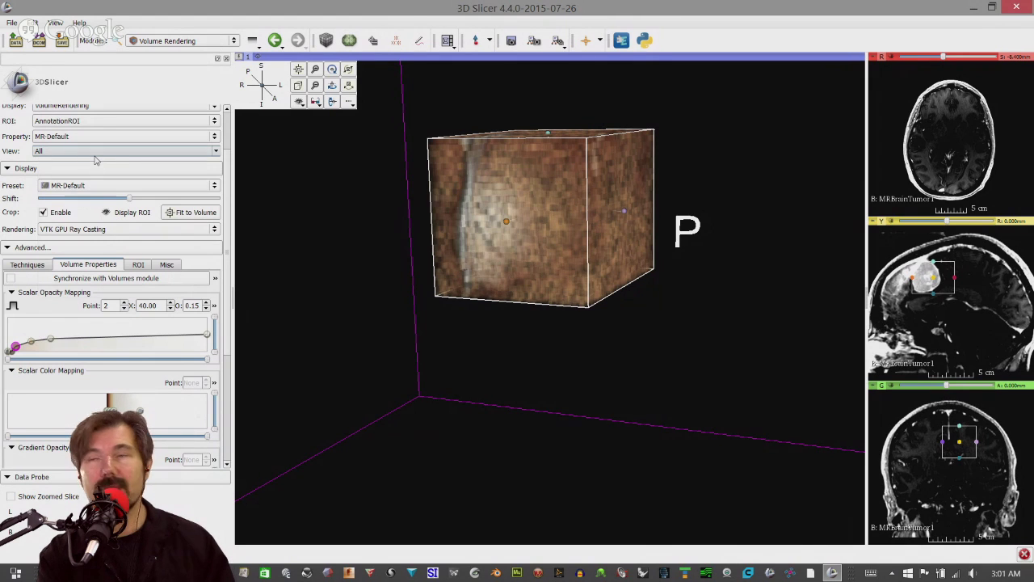
Move scalar opacity point 4 to about 455.11 with opacity 0.52 and point 2 to about 105.45 with opacity 0.11
{"action": "mouse_move", "coordinate": [518, 363]}
{"action": "left_mouse_down"}
{"action": "mouse_move", "coordinate": [487, 358]}
{"action": "mouse_move", "coordinate": [510, 363]}
{"action": "left_mouse_up"}
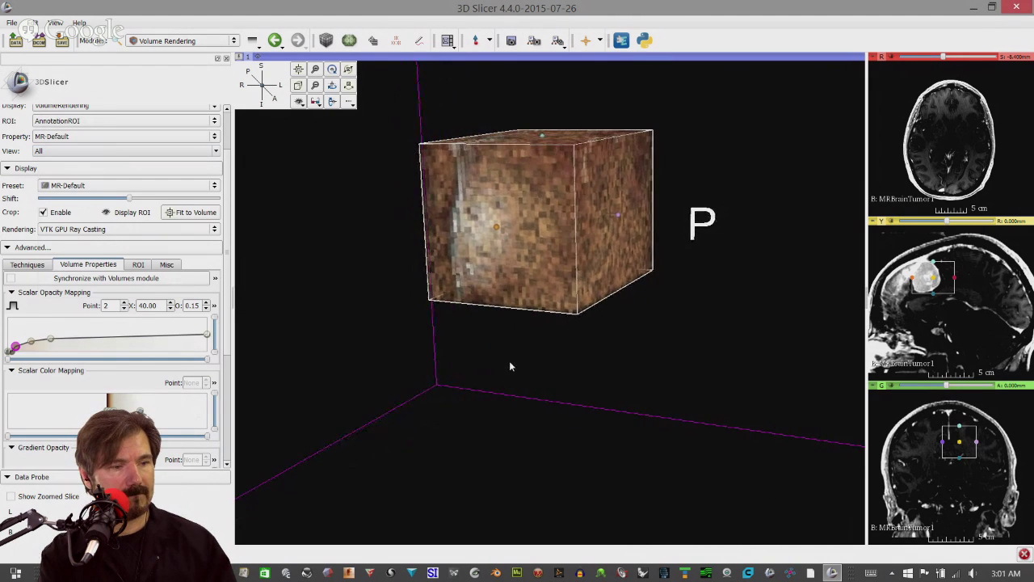
{"action": "left_click_drag", "start_coordinate": [50, 338], "coordinate": [96, 336]}
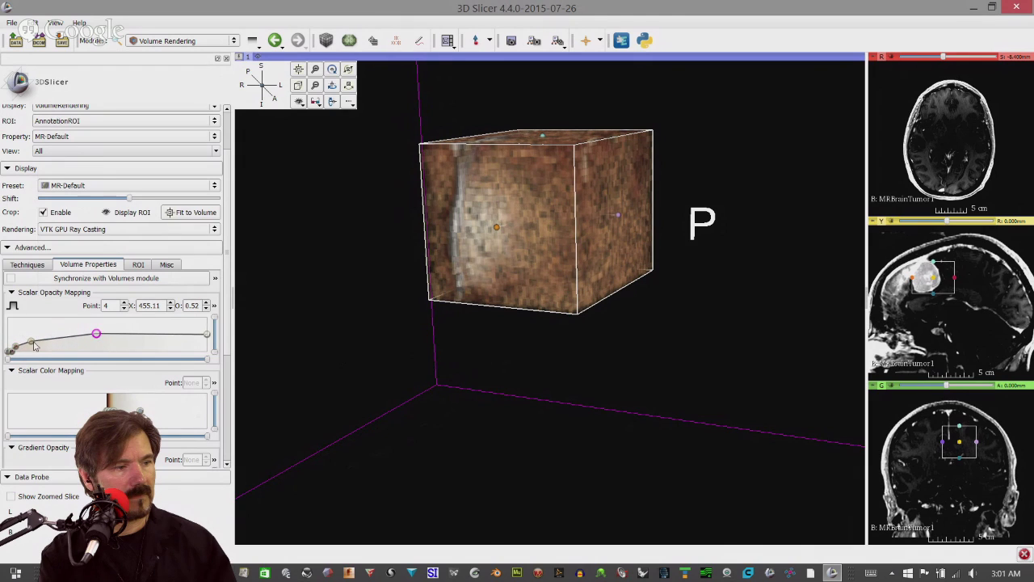
{"action": "mouse_move", "coordinate": [30, 342]}
{"action": "left_mouse_down"}
{"action": "mouse_move", "coordinate": [54, 345]}
{"action": "mouse_move", "coordinate": [28, 347]}
{"action": "left_mouse_up"}
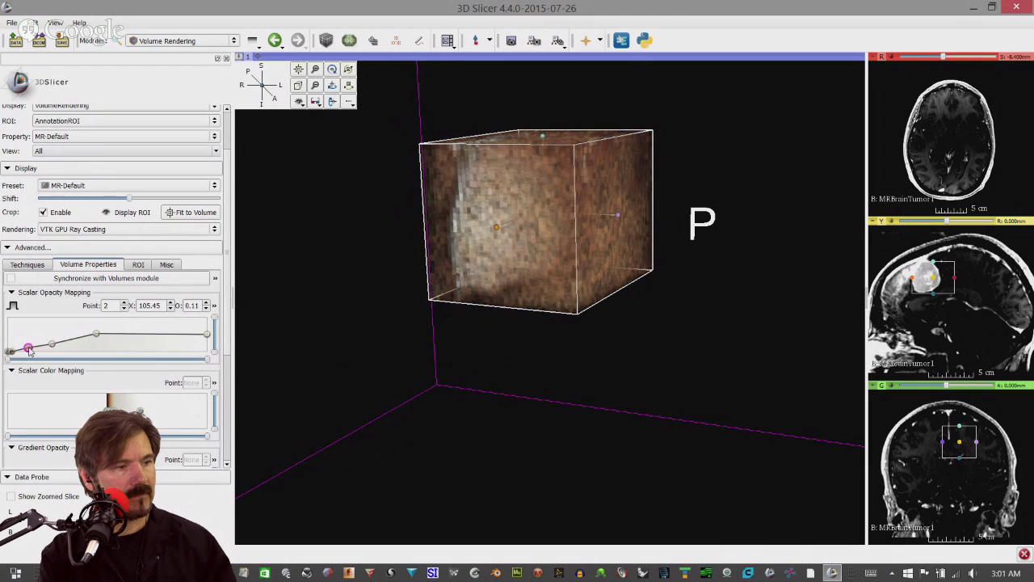
Apply the MR-Angio preset to the cropped block and view the tumor from another angle
{"action": "left_click", "coordinate": [114, 186]}
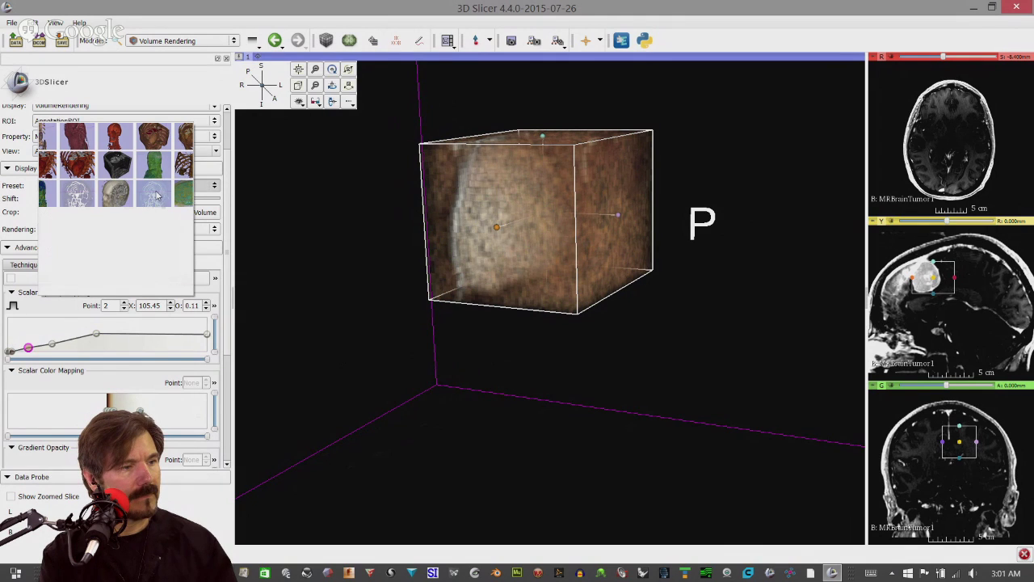
{"action": "left_click", "coordinate": [77, 201]}
{"action": "left_click_drag", "start_coordinate": [516, 273], "coordinate": [546, 273]}
{"action": "mouse_move", "coordinate": [622, 237]}
{"action": "left_mouse_down"}
{"action": "mouse_move", "coordinate": [630, 234]}
{"action": "mouse_move", "coordinate": [617, 247]}
{"action": "left_mouse_up"}
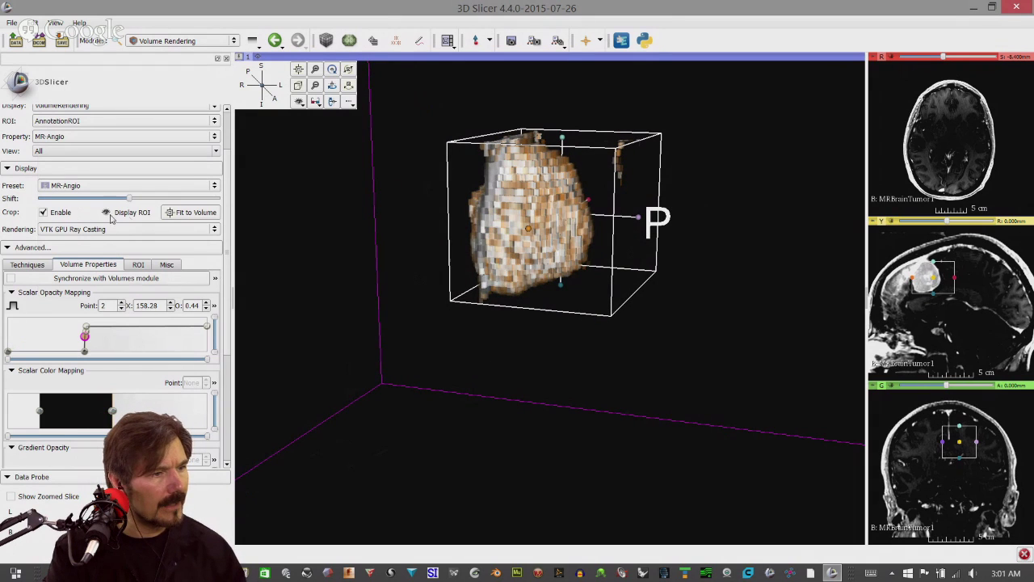
Disable cropping to view the whole head with the MR-Angio preset, and enable cropping again
{"action": "left_click", "coordinate": [44, 212]}
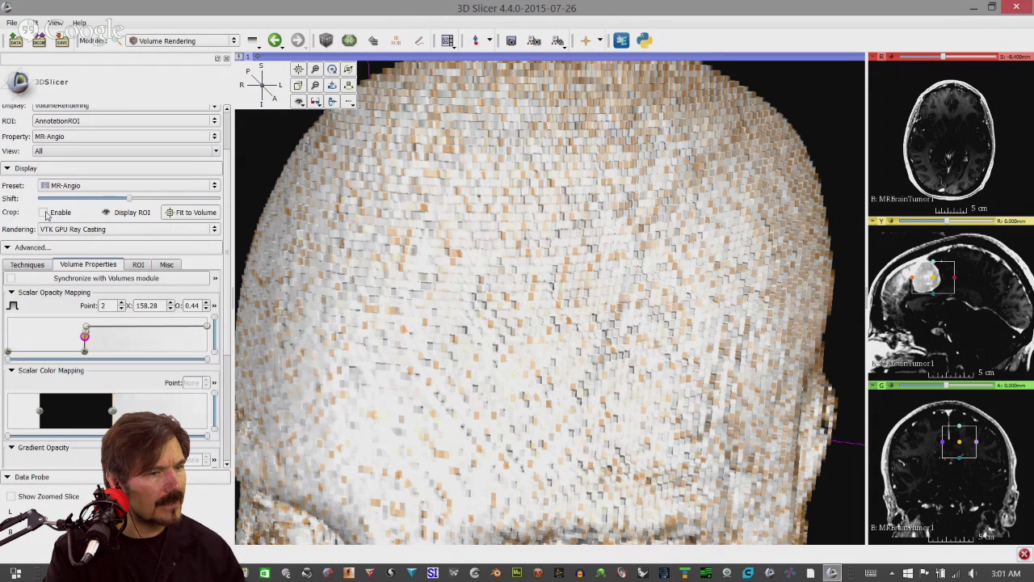
{"action": "scroll", "coordinate": [557, 348], "scroll_direction": "down", "scroll_amount": 6}
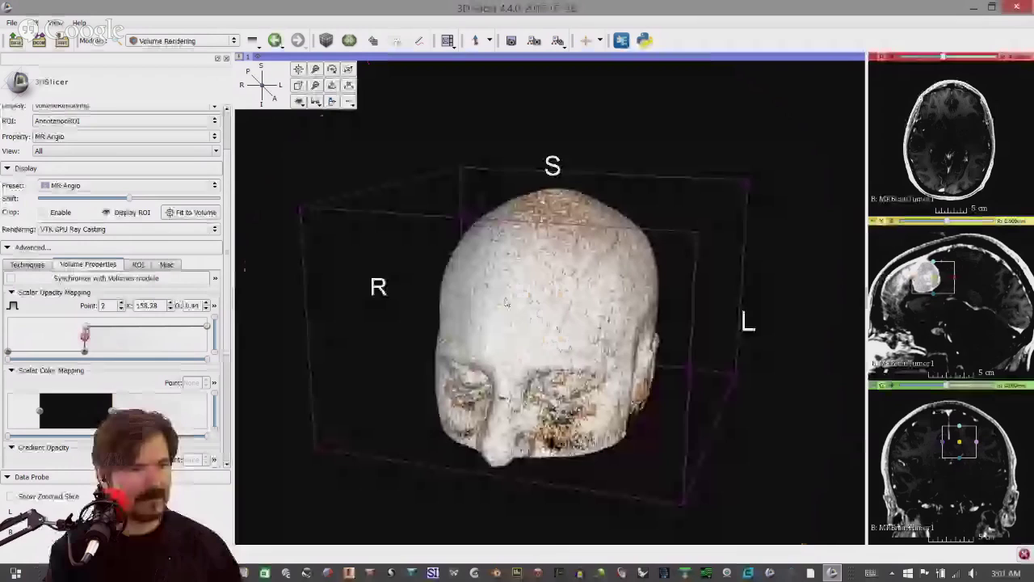
{"action": "left_click_drag", "start_coordinate": [566, 363], "coordinate": [417, 328]}
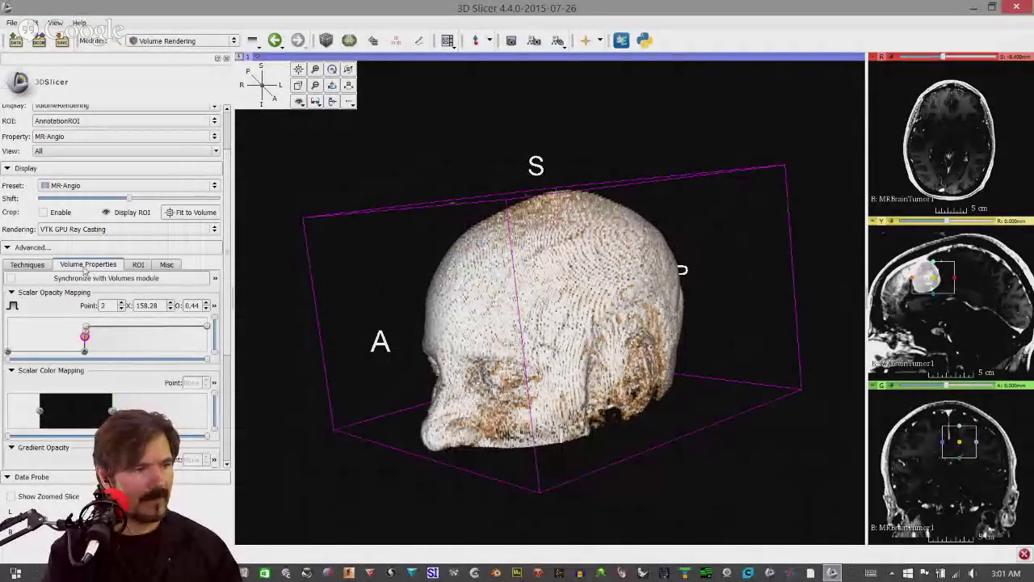
{"action": "left_click", "coordinate": [43, 212]}
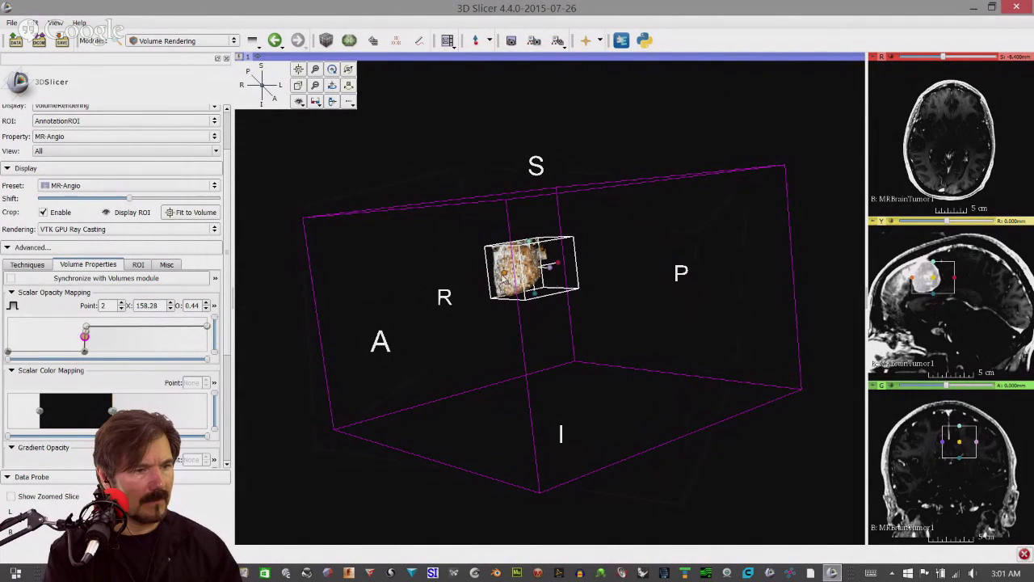
Extend the crop box's left face past the head surface and reposition its anterior face just in front of the tumor
{"action": "left_click_drag", "start_coordinate": [458, 274], "coordinate": [424, 297]}
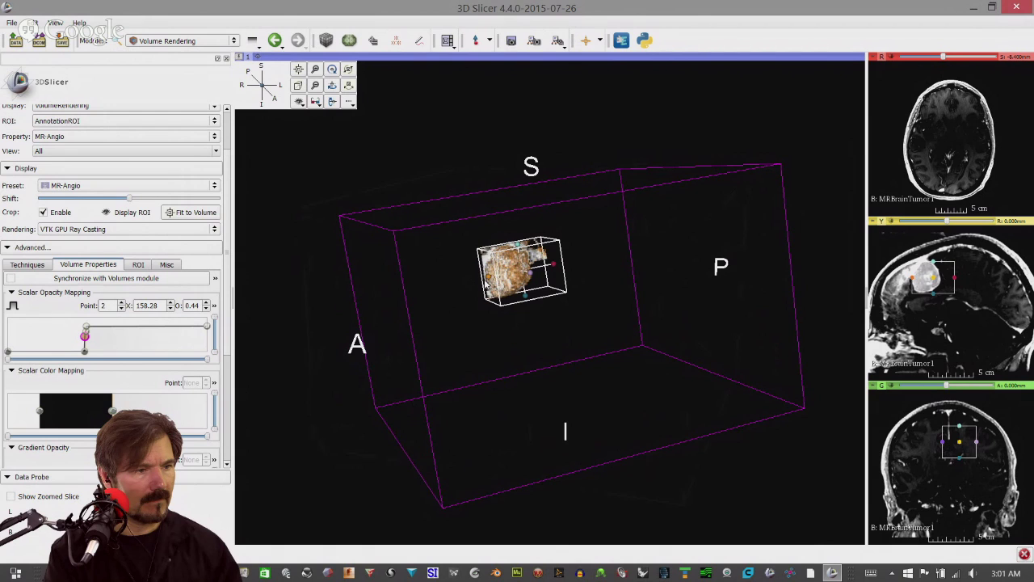
{"action": "left_click_drag", "start_coordinate": [483, 275], "coordinate": [409, 292]}
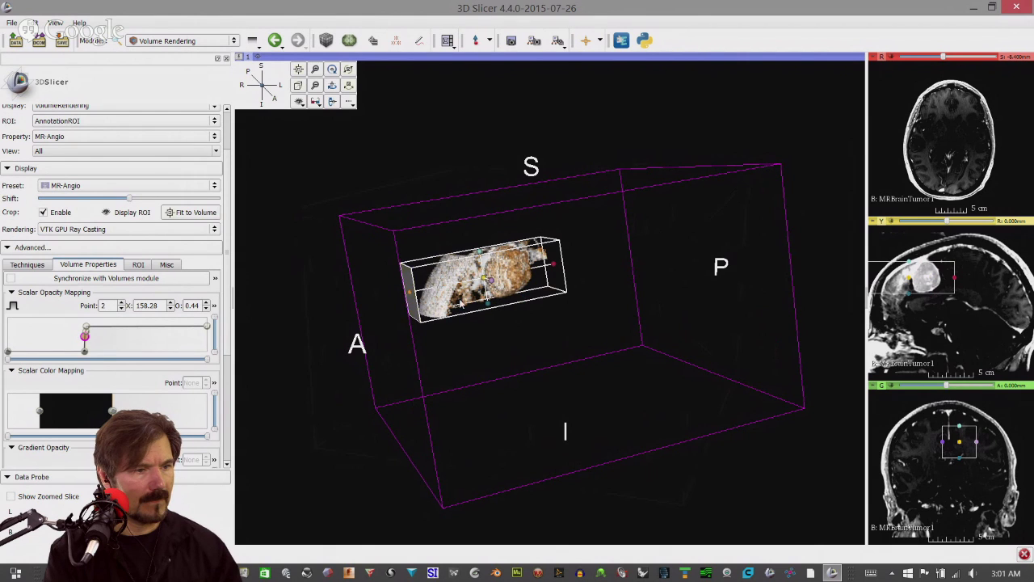
{"action": "left_click_drag", "start_coordinate": [521, 297], "coordinate": [568, 420]}
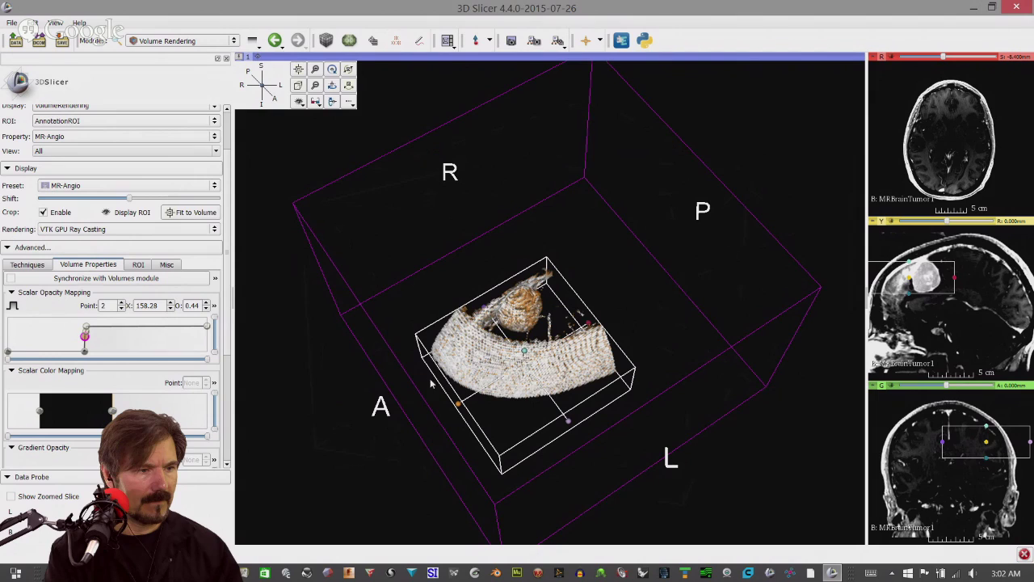
{"action": "left_click_drag", "start_coordinate": [458, 404], "coordinate": [482, 317]}
Inspect the tumor up close from several angles and turn on synchronization with the Volumes module
{"action": "scroll", "coordinate": [573, 332], "scroll_direction": "down", "scroll_amount": 3}
{"action": "scroll", "coordinate": [570, 332], "scroll_direction": "up", "scroll_amount": 6}
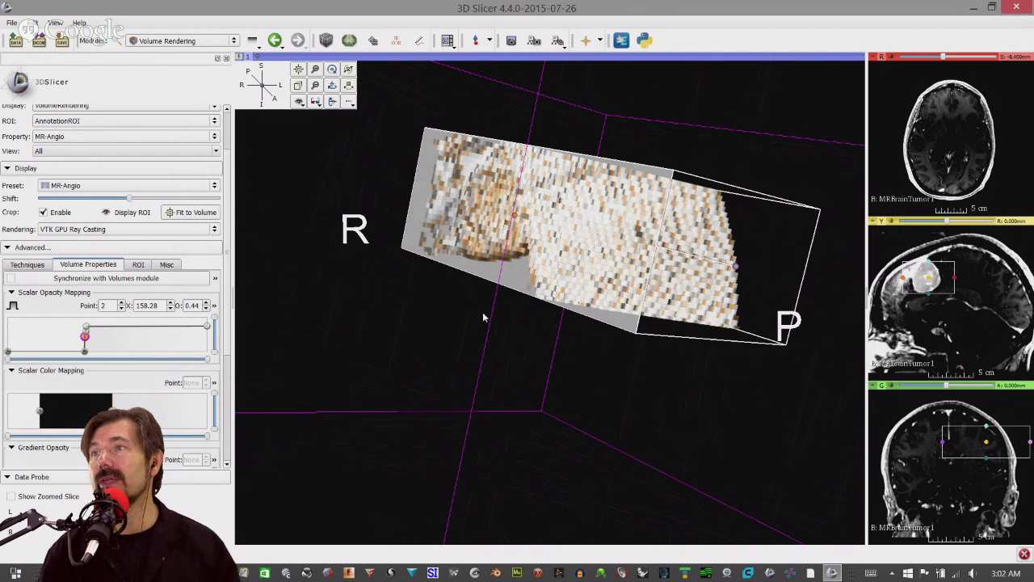
{"action": "left_click_drag", "start_coordinate": [431, 341], "coordinate": [471, 247]}
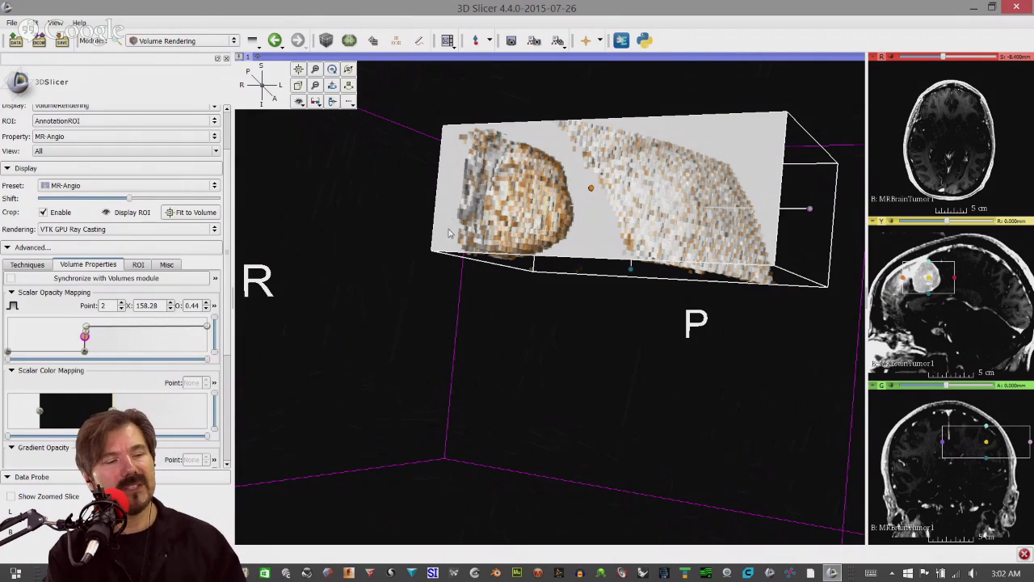
{"action": "left_click_drag", "start_coordinate": [450, 232], "coordinate": [388, 270]}
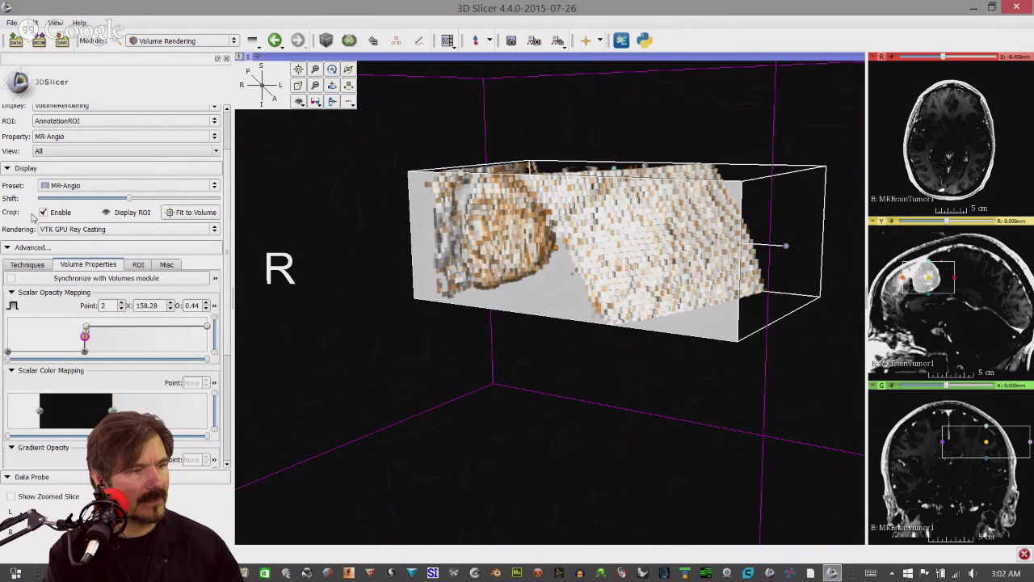
{"action": "left_click", "coordinate": [13, 278]}
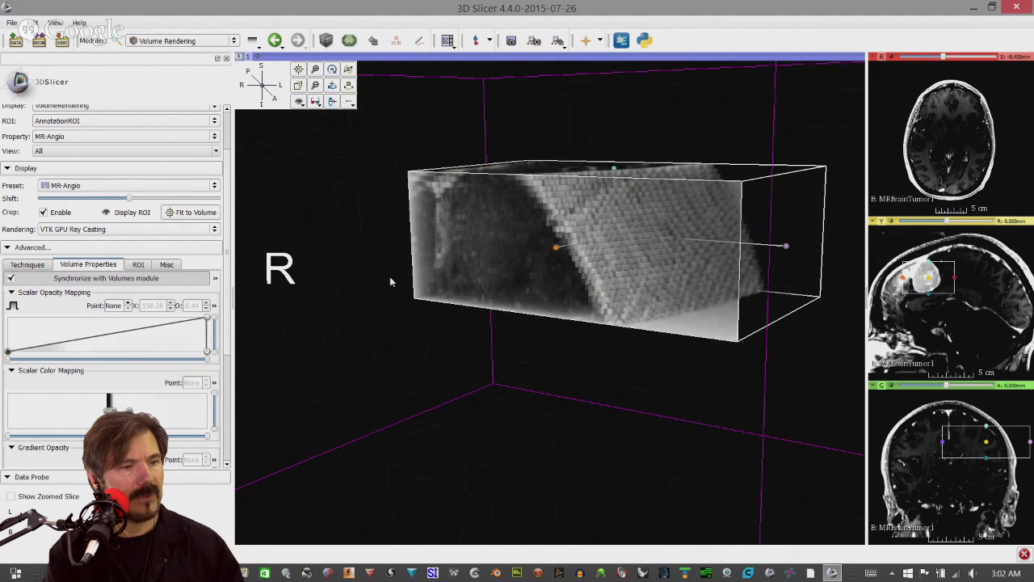
Enlarge the crop ROI in the sagittal slice by extending its lower, front, upper and back faces around the brain
{"action": "left_click_drag", "start_coordinate": [390, 280], "coordinate": [429, 286]}
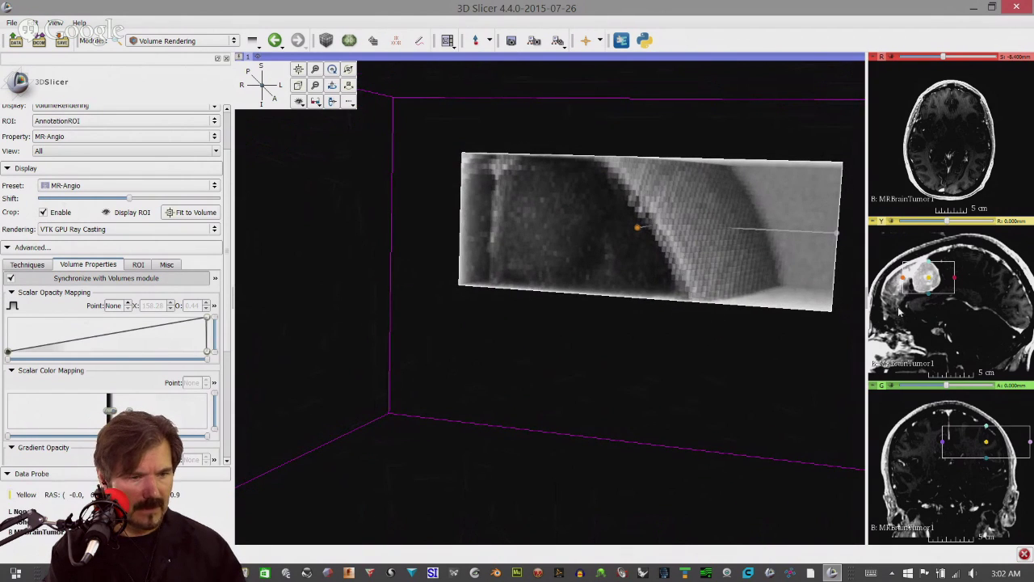
{"action": "left_click_drag", "start_coordinate": [927, 295], "coordinate": [928, 342]}
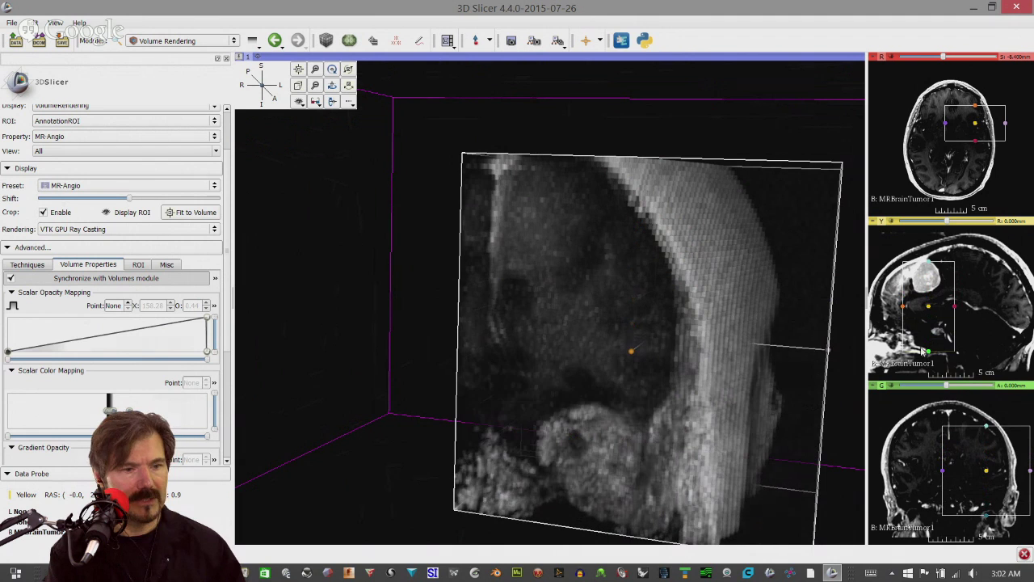
{"action": "left_click_drag", "start_coordinate": [903, 311], "coordinate": [884, 307]}
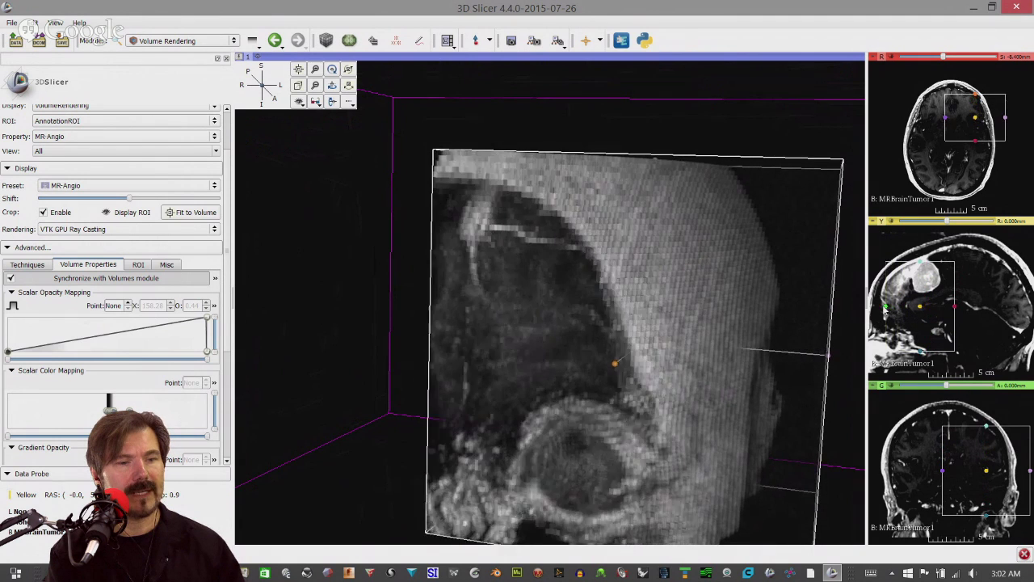
{"action": "left_click_drag", "start_coordinate": [919, 263], "coordinate": [919, 247]}
{"action": "left_click_drag", "start_coordinate": [959, 302], "coordinate": [973, 311]}
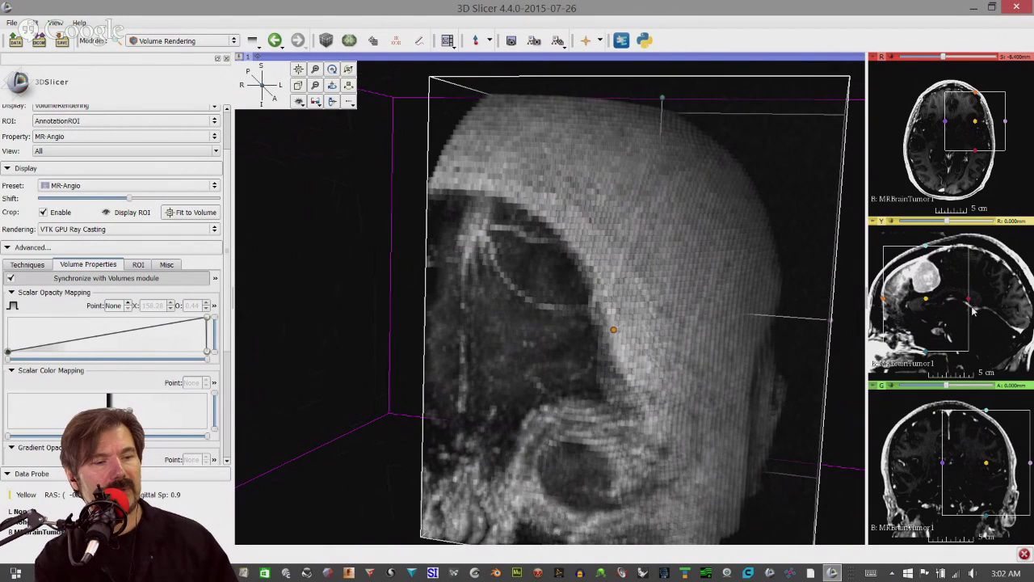
Extend the crop ROI toward the back and the opposite side of the head in the axial slice, and pull its front face slightly inward
{"action": "left_click_drag", "start_coordinate": [975, 151], "coordinate": [928, 143]}
{"action": "left_click_drag", "start_coordinate": [972, 94], "coordinate": [967, 101]}
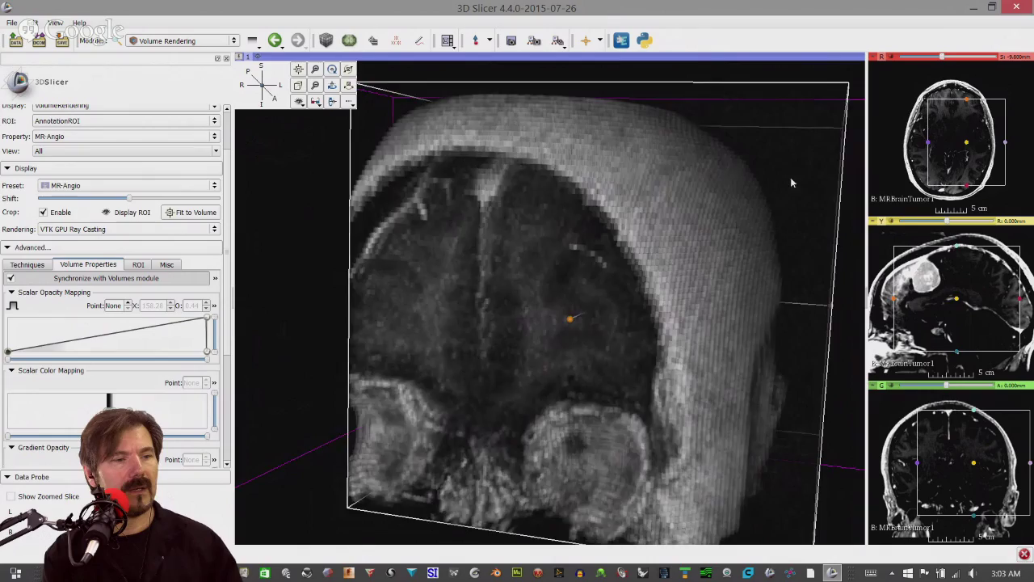
{"action": "left_click_drag", "start_coordinate": [791, 184], "coordinate": [736, 181]}
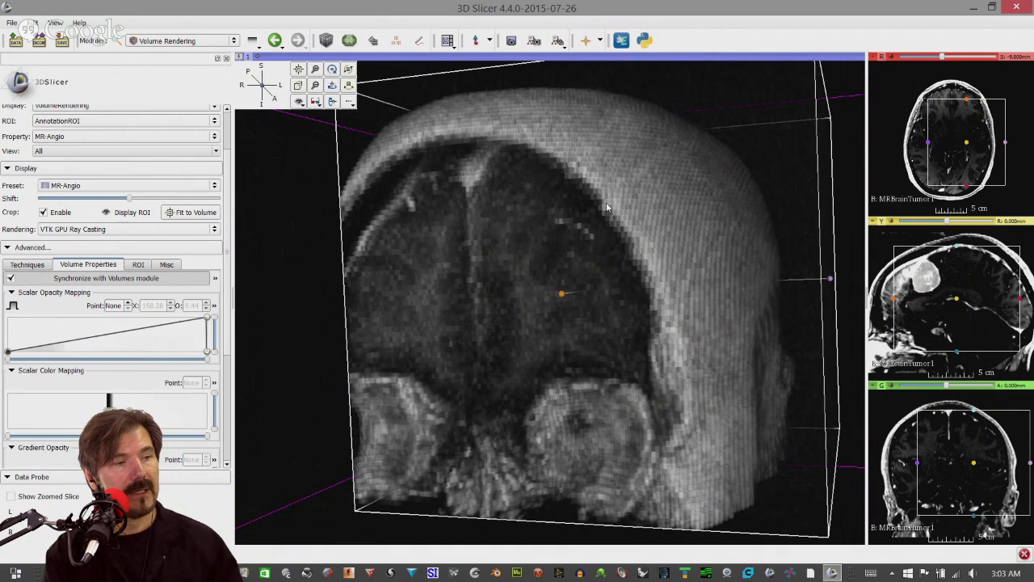
{"action": "left_click_drag", "start_coordinate": [606, 201], "coordinate": [671, 198]}
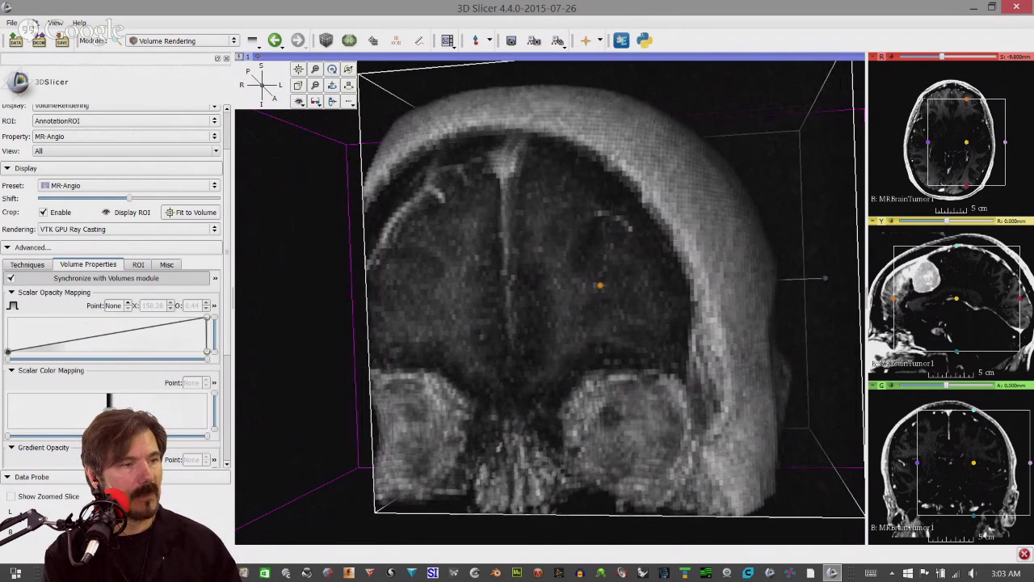
In the Volumes module, lower the upper display threshold of the brain volume to 574
{"action": "left_click", "coordinate": [179, 42]}
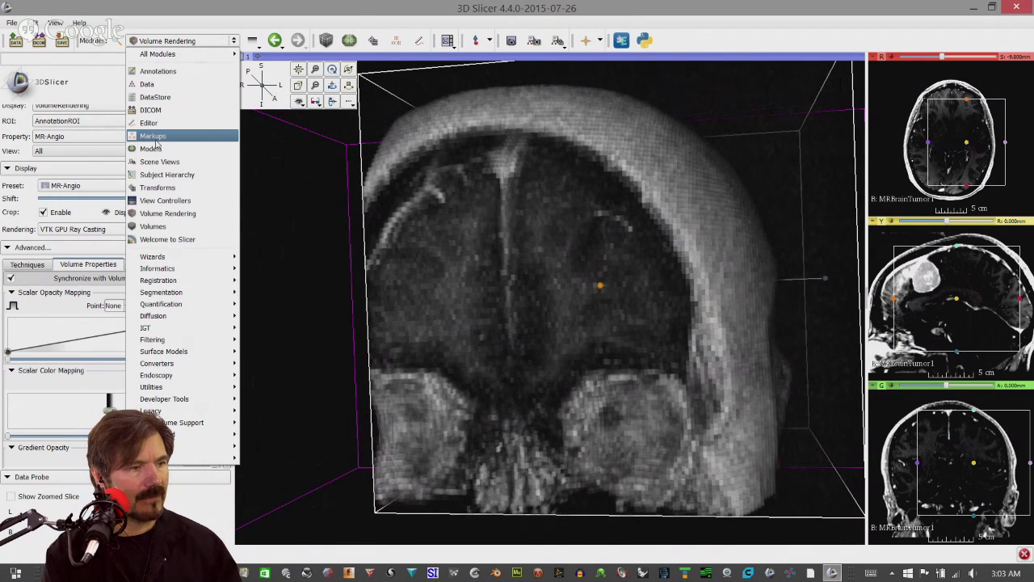
{"action": "left_click", "coordinate": [152, 227]}
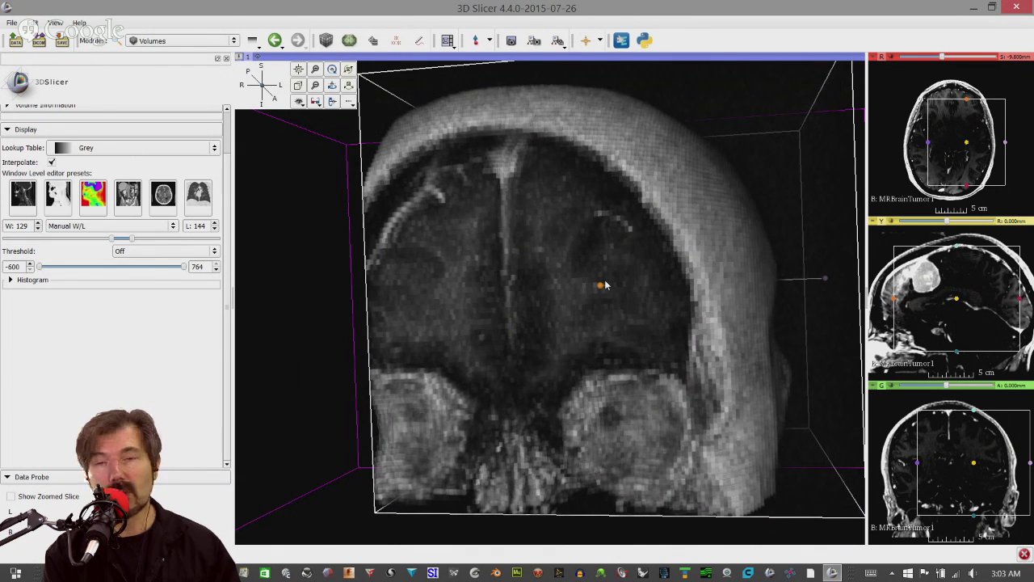
{"action": "left_click_drag", "start_coordinate": [604, 284], "coordinate": [329, 233]}
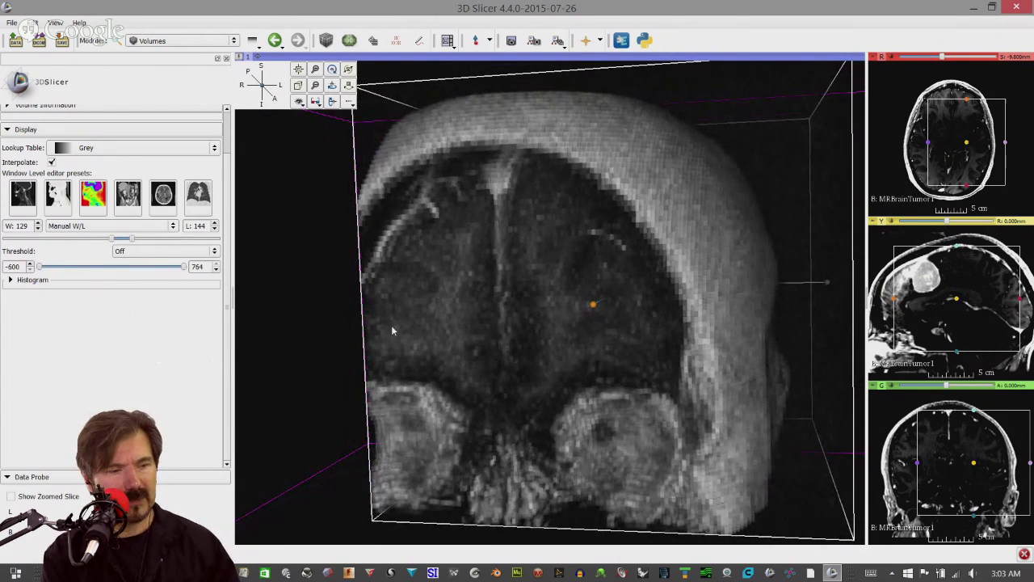
{"action": "mouse_move", "coordinate": [391, 329]}
{"action": "left_mouse_down"}
{"action": "mouse_move", "coordinate": [439, 322]}
{"action": "mouse_move", "coordinate": [380, 313]}
{"action": "left_mouse_up"}
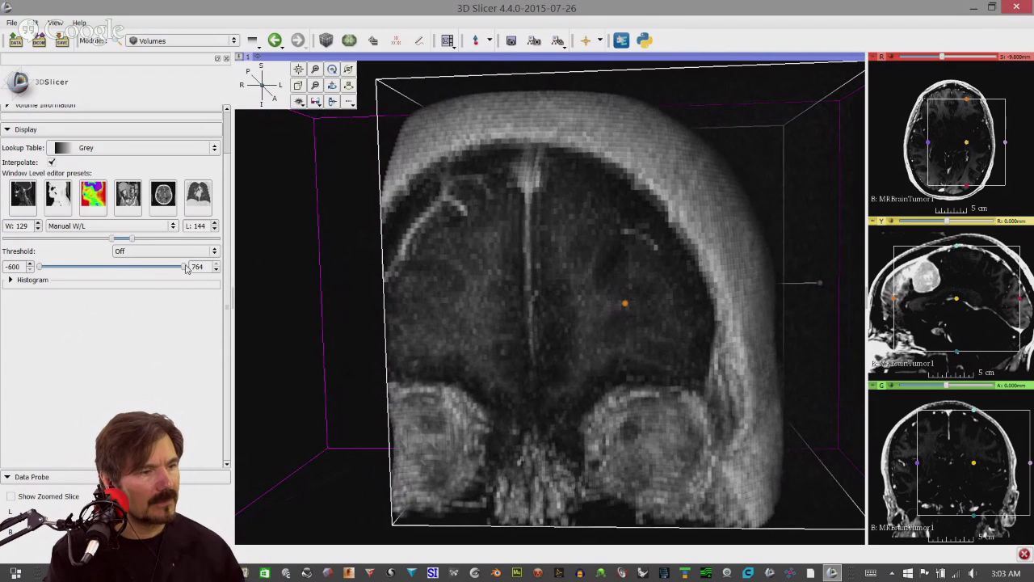
{"action": "left_click_drag", "start_coordinate": [186, 269], "coordinate": [163, 271]}
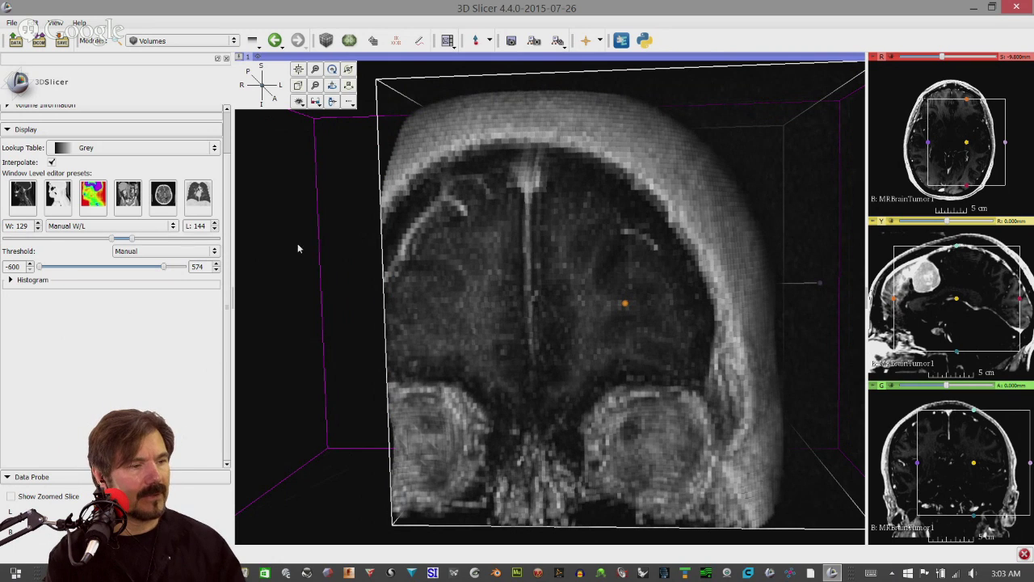
Narrow the volume's display window to 49 and raise the level to 214
{"action": "mouse_move", "coordinate": [127, 238]}
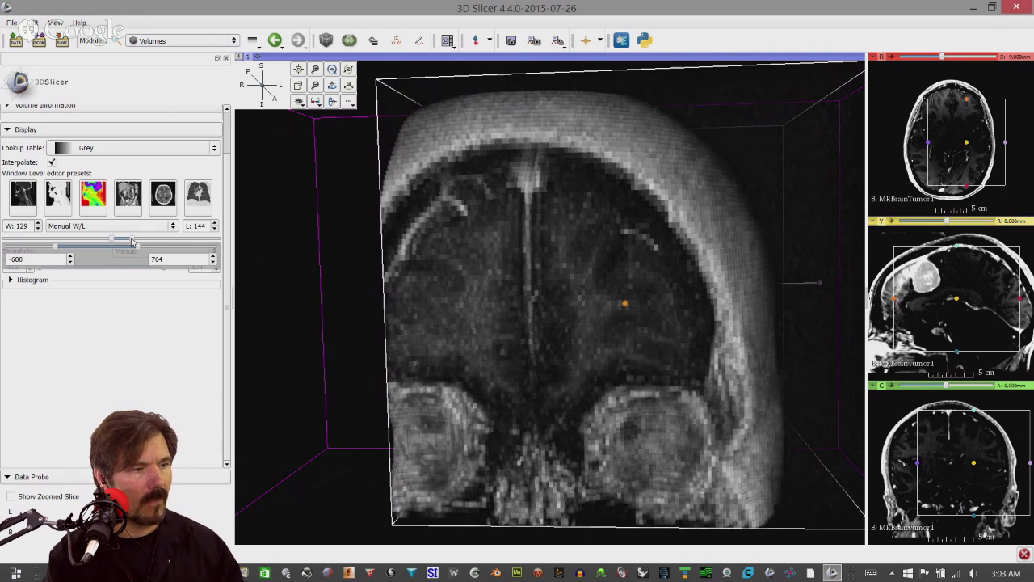
{"action": "left_click_drag", "start_coordinate": [133, 242], "coordinate": [128, 241]}
{"action": "left_click_drag", "start_coordinate": [128, 239], "coordinate": [125, 240]}
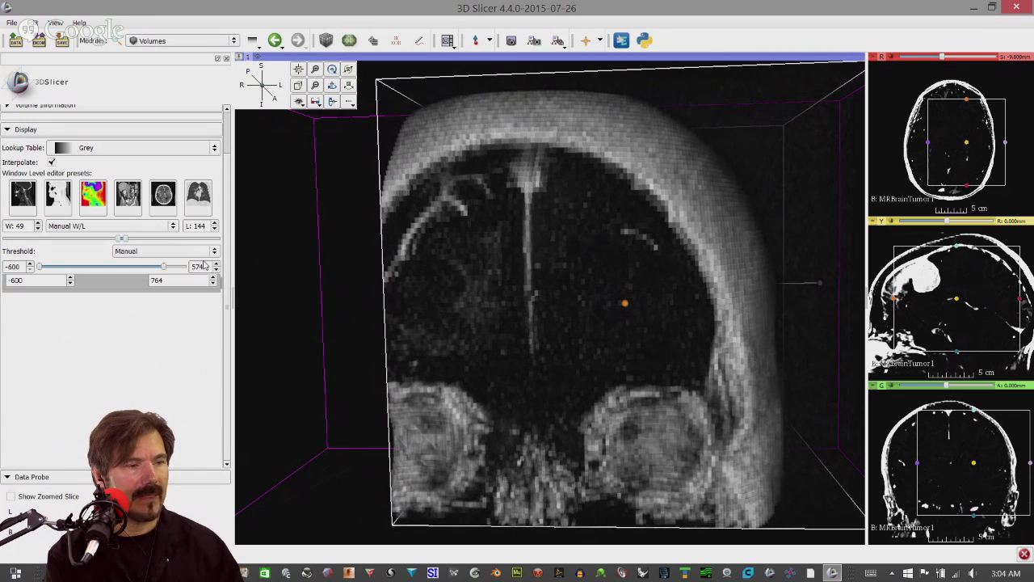
{"action": "mouse_move", "coordinate": [122, 244]}
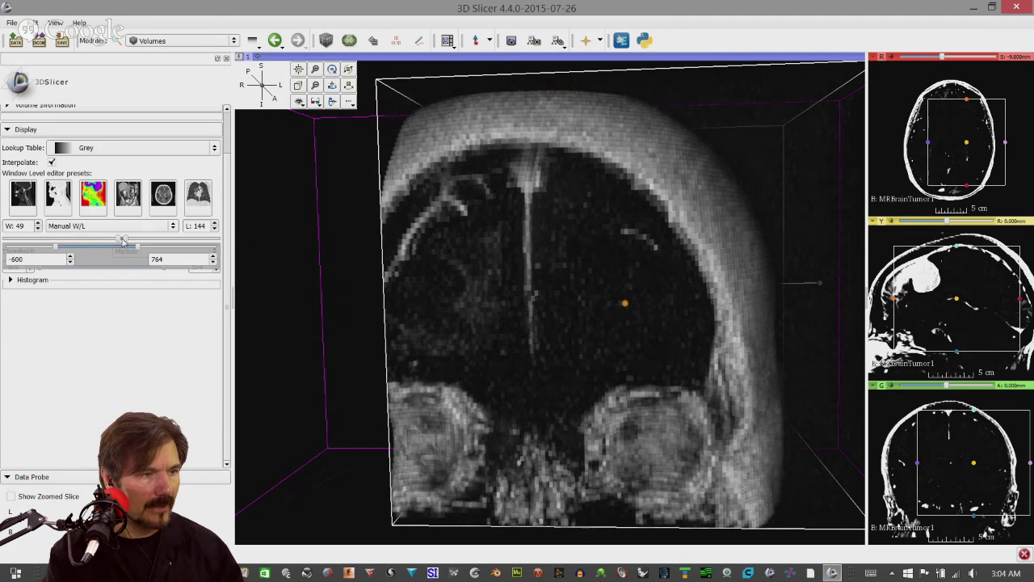
{"action": "left_click_drag", "start_coordinate": [122, 241], "coordinate": [133, 240]}
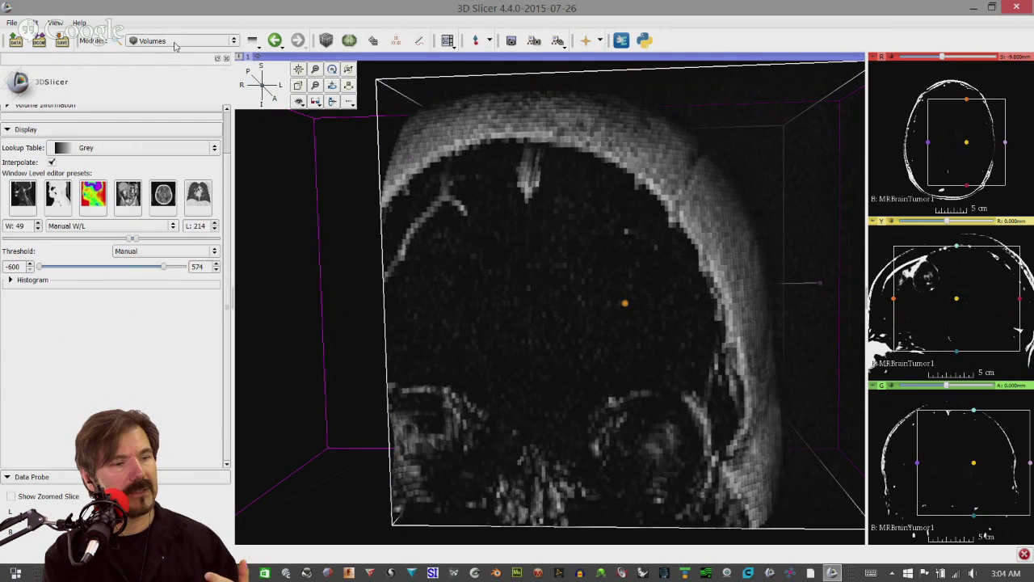
Switch to the Grayscale Model Maker module for surface models
{"action": "left_click_drag", "start_coordinate": [453, 262], "coordinate": [378, 267]}
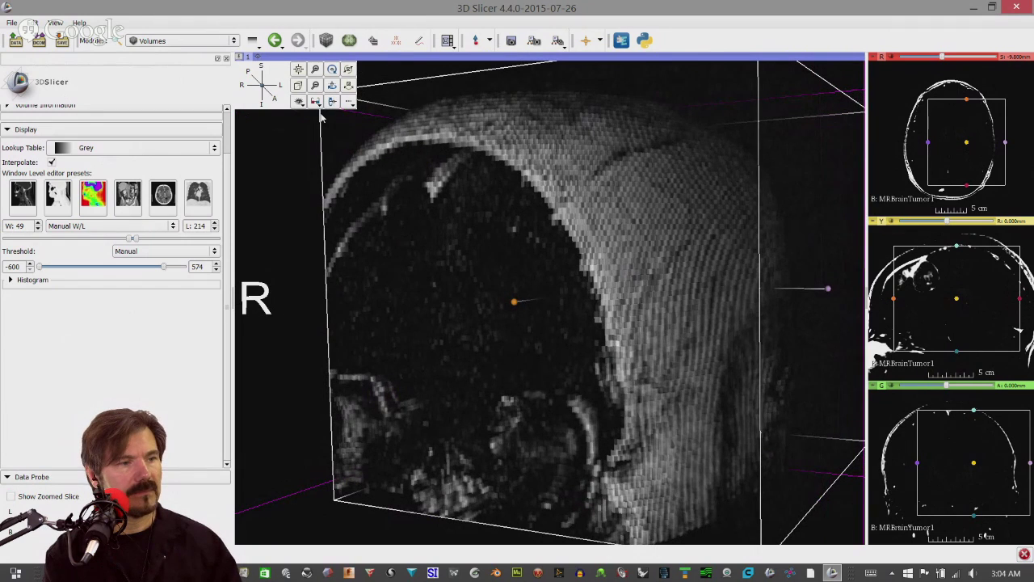
{"action": "left_click", "coordinate": [161, 43]}
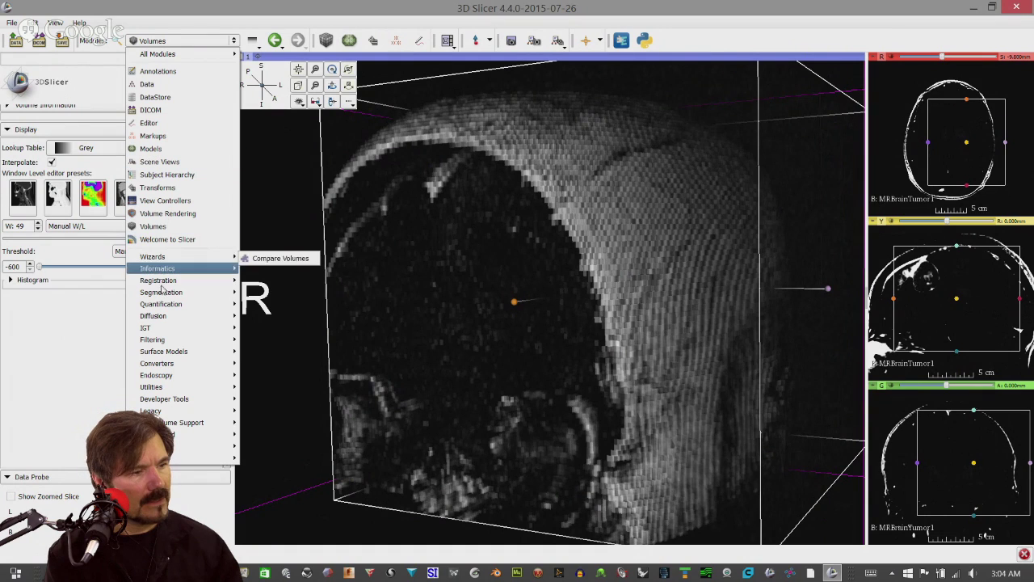
{"action": "mouse_move", "coordinate": [164, 290]}
{"action": "mouse_move", "coordinate": [153, 352]}
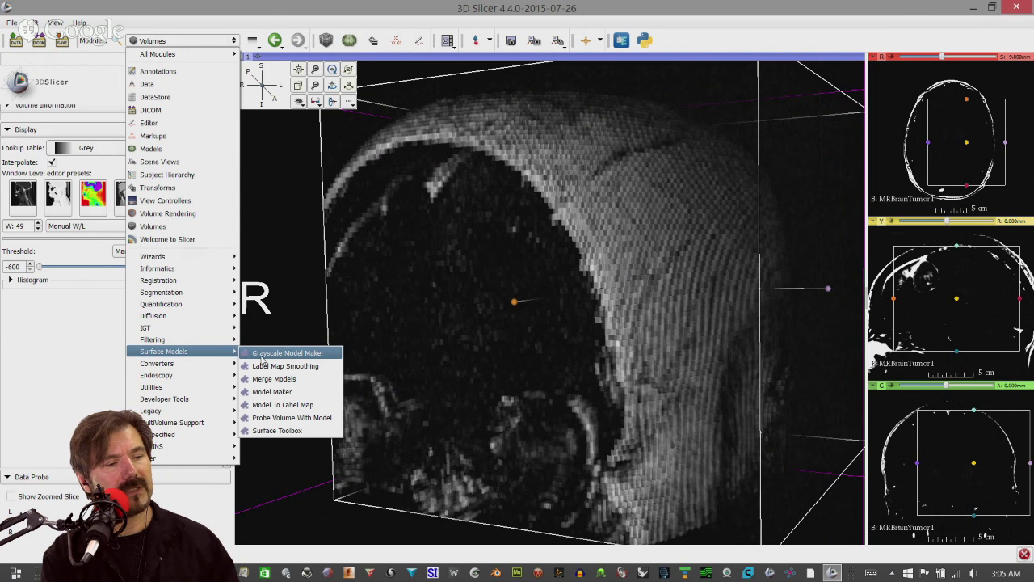
{"action": "left_click", "coordinate": [260, 354]}
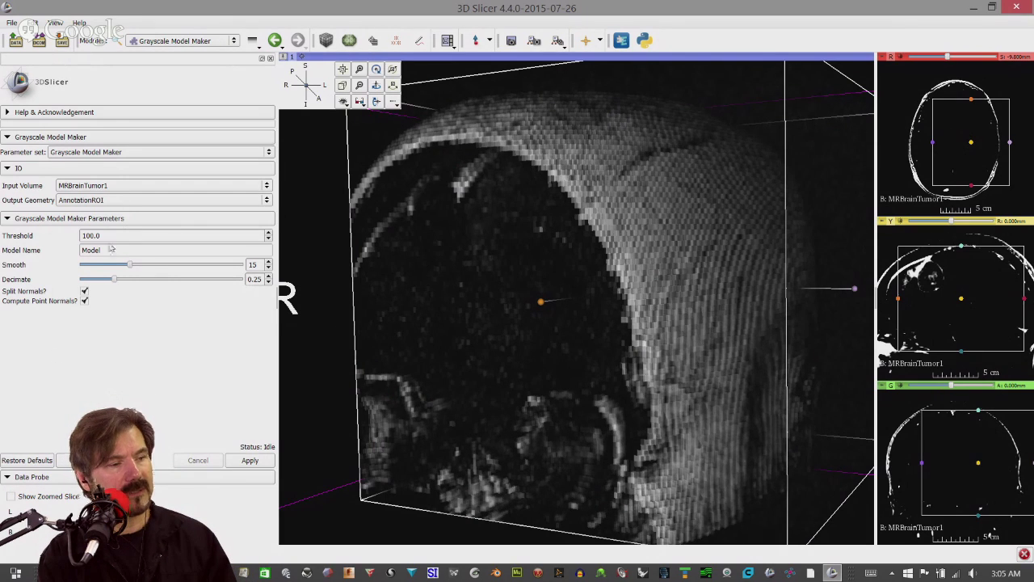
Set the model maker's threshold to 1 and its decimation to 0.05
{"action": "triple_click", "coordinate": [107, 236]}
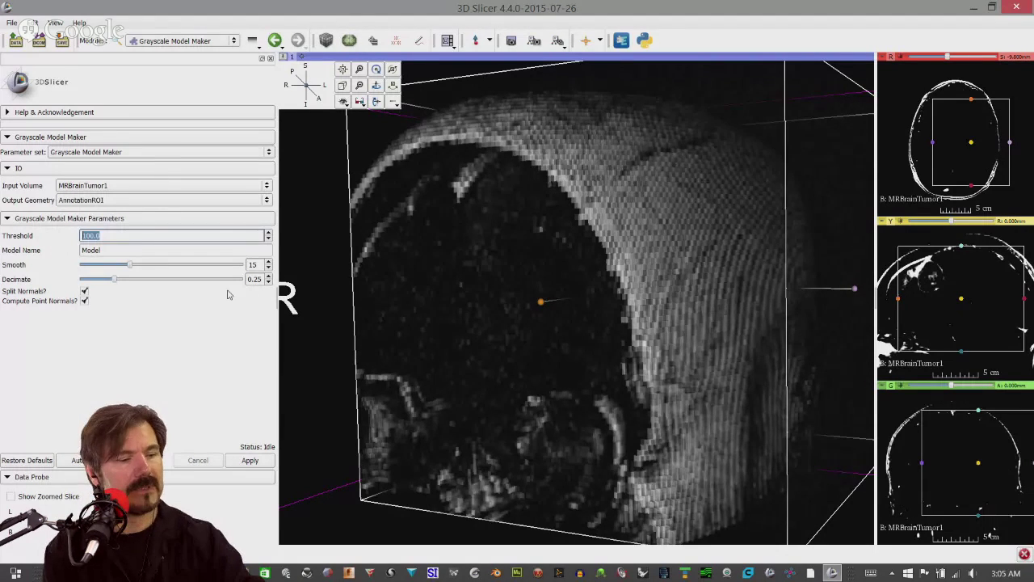
{"action": "type", "text": "1"}
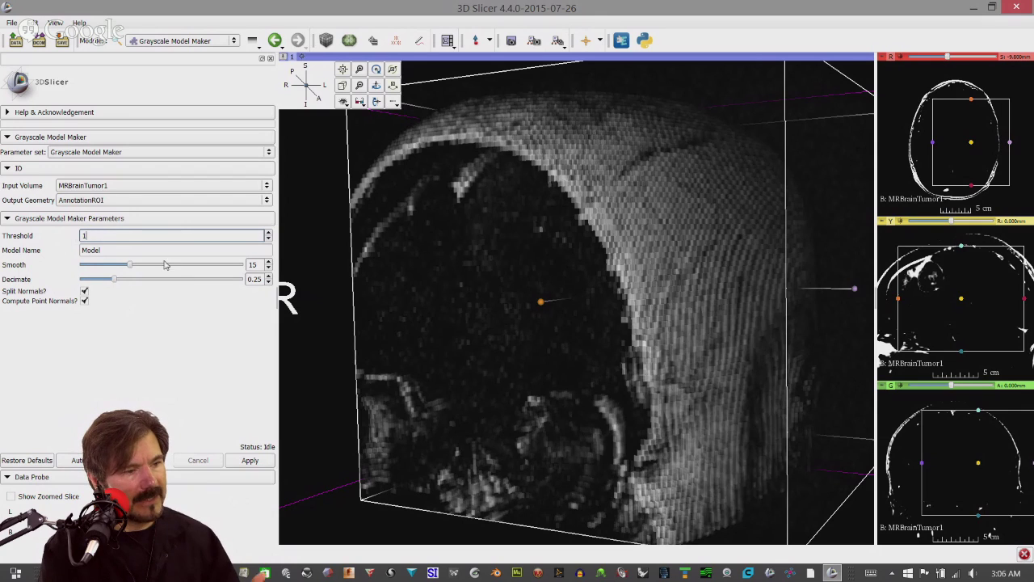
{"action": "left_click", "coordinate": [114, 280]}
{"action": "left_click_drag", "start_coordinate": [115, 281], "coordinate": [82, 280]}
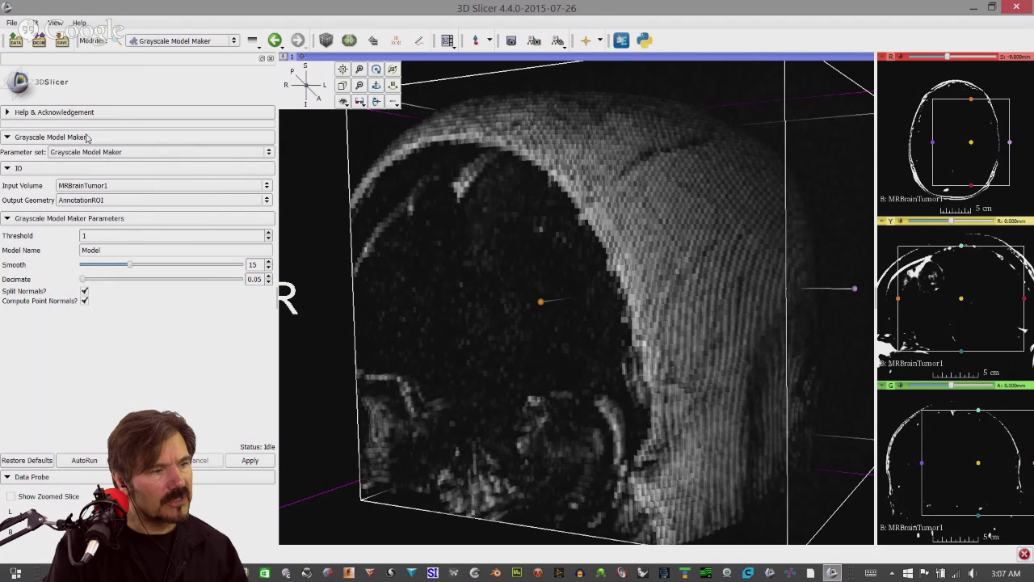
Create a new output geometry model named SkulTest
{"action": "left_click", "coordinate": [113, 203]}
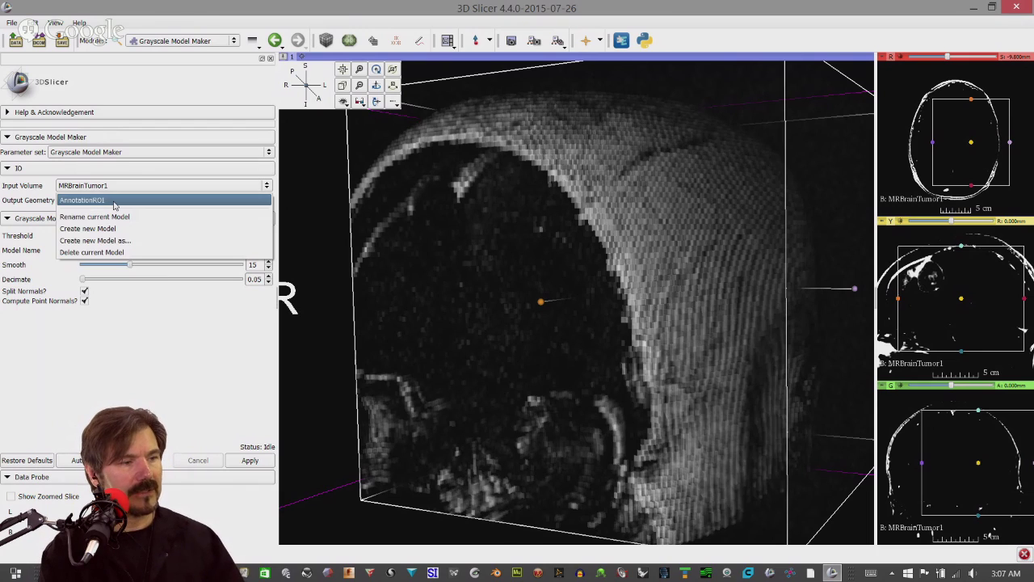
{"action": "left_click", "coordinate": [114, 240]}
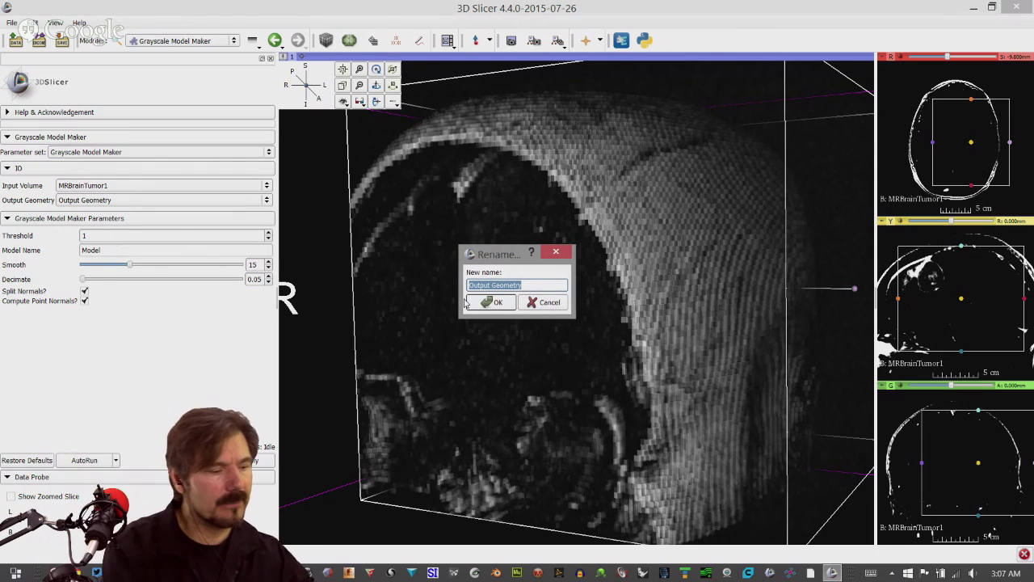
{"action": "type", "text": "Skul"}
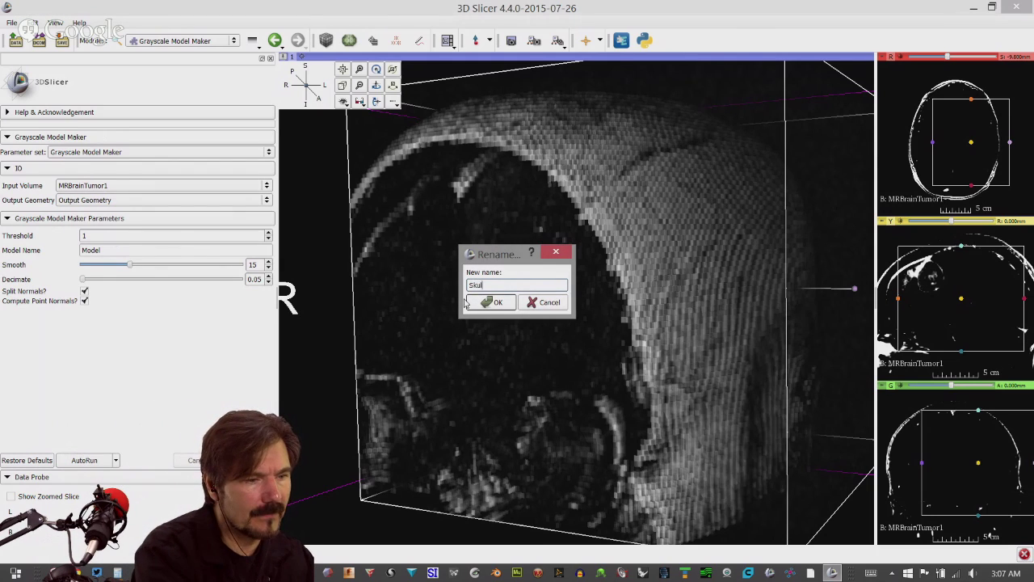
{"action": "type", "text": "lTest"}
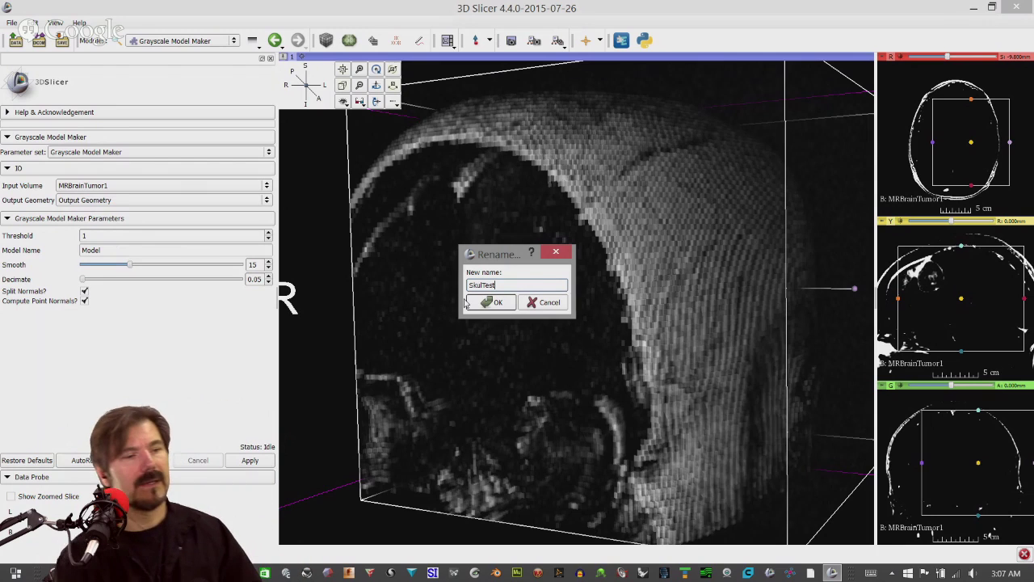
{"action": "left_click", "coordinate": [495, 303]}
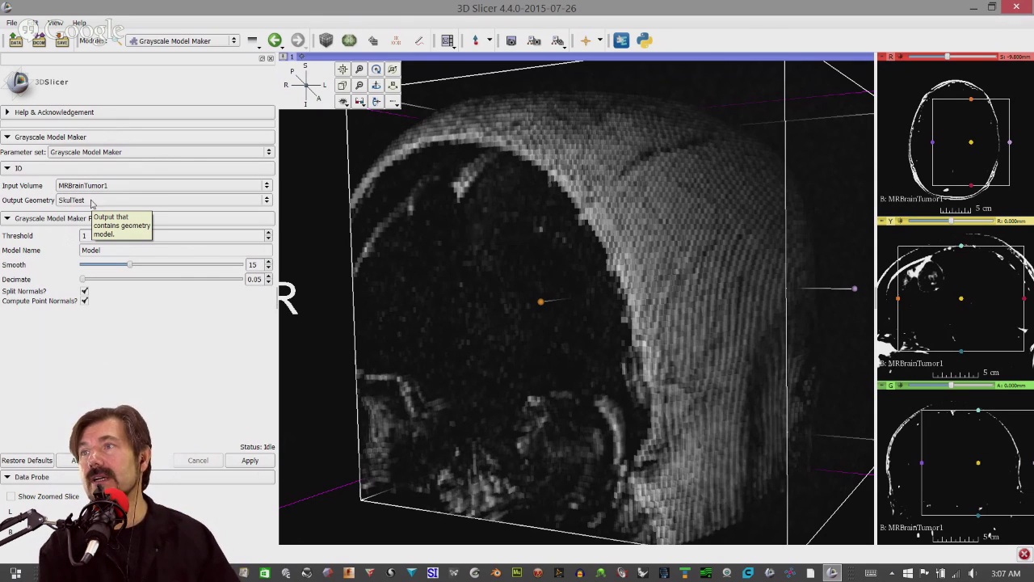
Generate the SkulTest surface model from MRBrainTumor1 and inspect its shape in the 3D view
{"action": "left_click", "coordinate": [248, 460]}
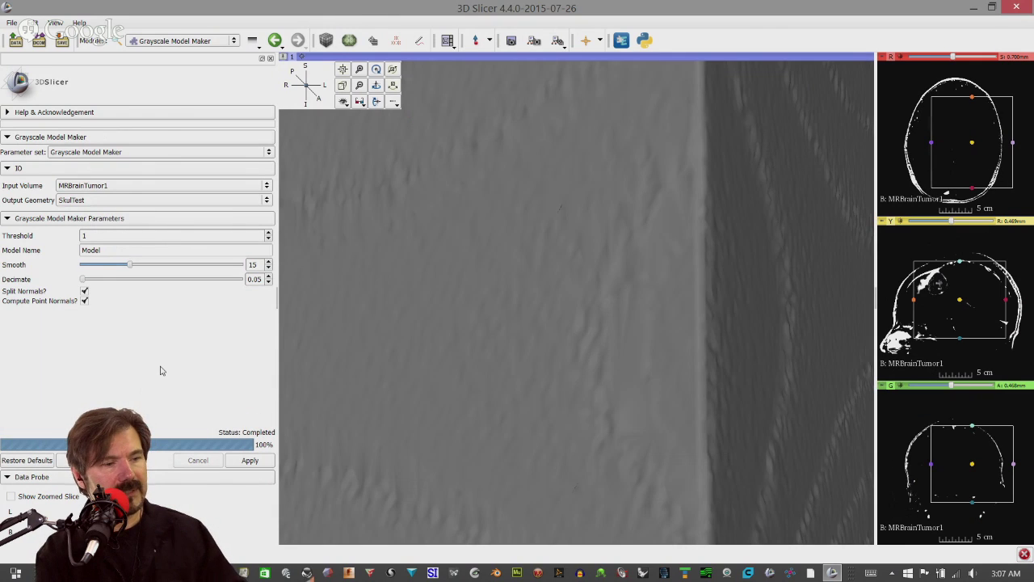
{"action": "scroll", "coordinate": [495, 352], "scroll_direction": "down", "scroll_amount": 10}
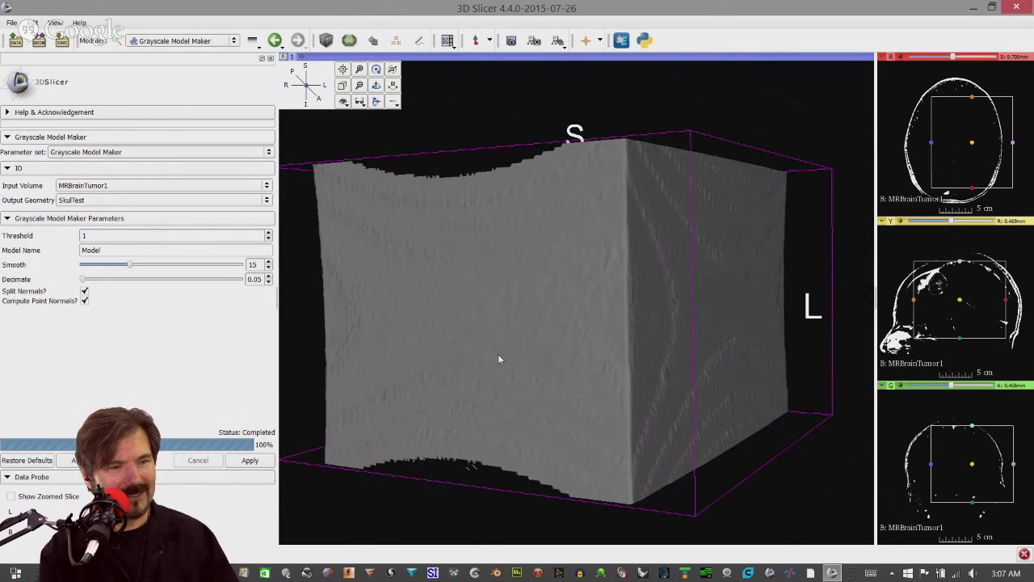
{"action": "left_click_drag", "start_coordinate": [498, 357], "coordinate": [456, 353]}
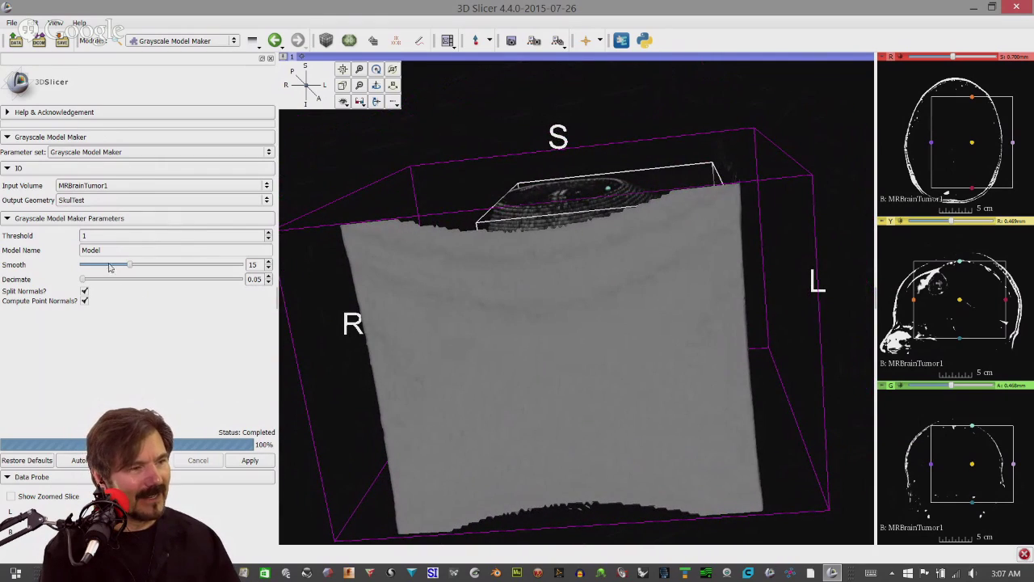
Set the model maker's threshold to 99, keeping the Grayscale Model Maker parameter set
{"action": "double_click", "coordinate": [161, 235]}
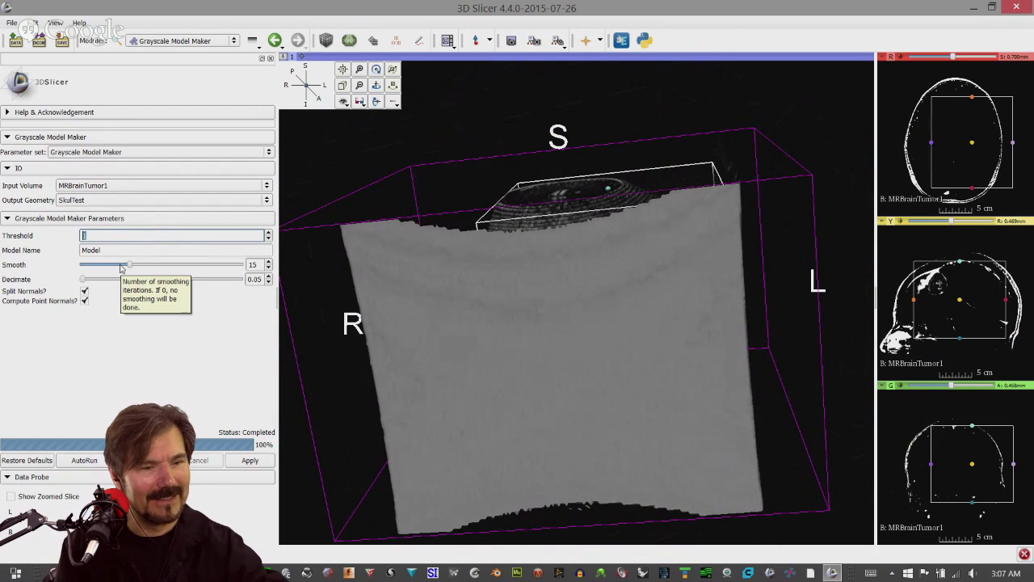
{"action": "type", "text": "99"}
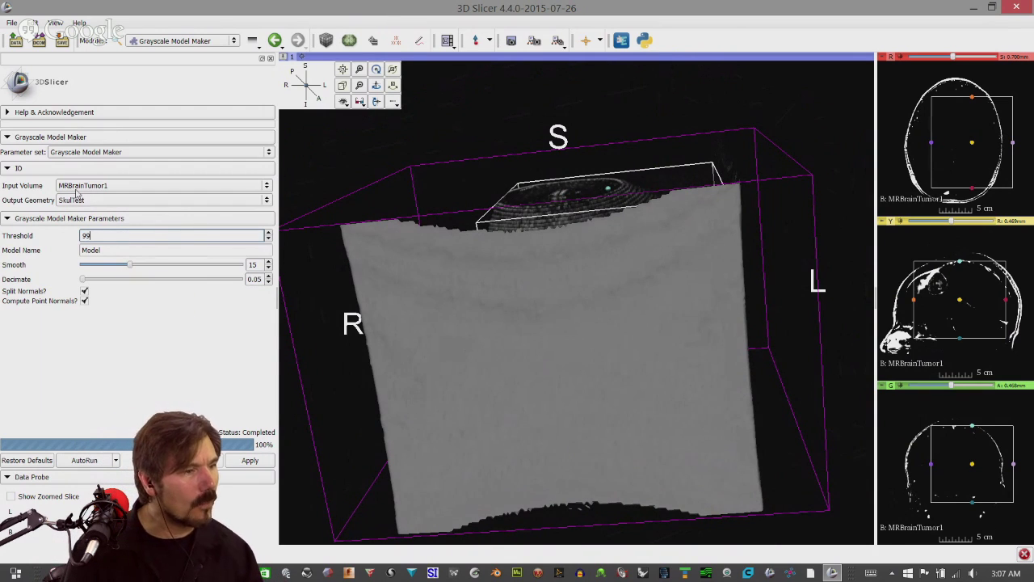
{"action": "left_click", "coordinate": [91, 154]}
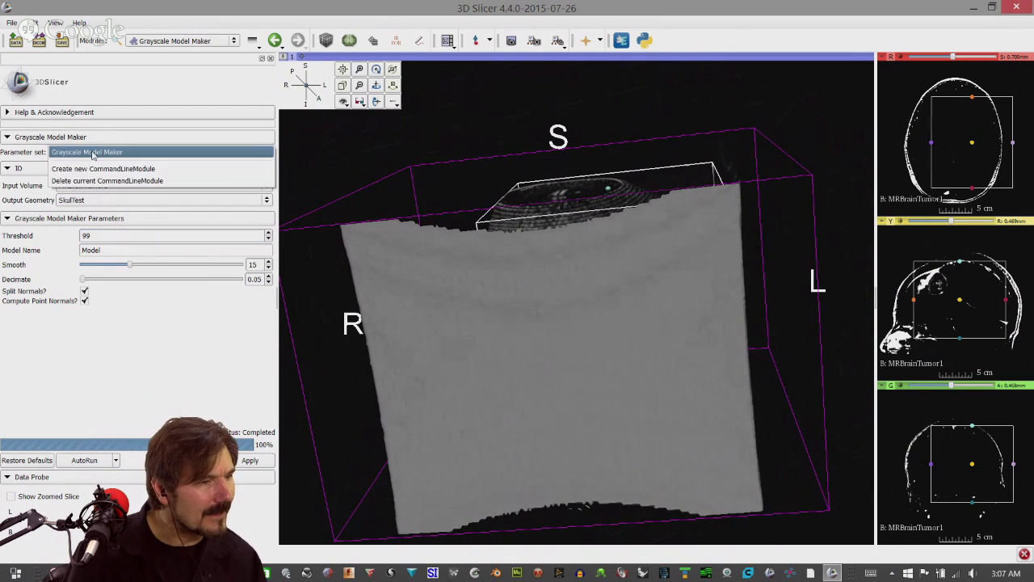
{"action": "left_click", "coordinate": [76, 194]}
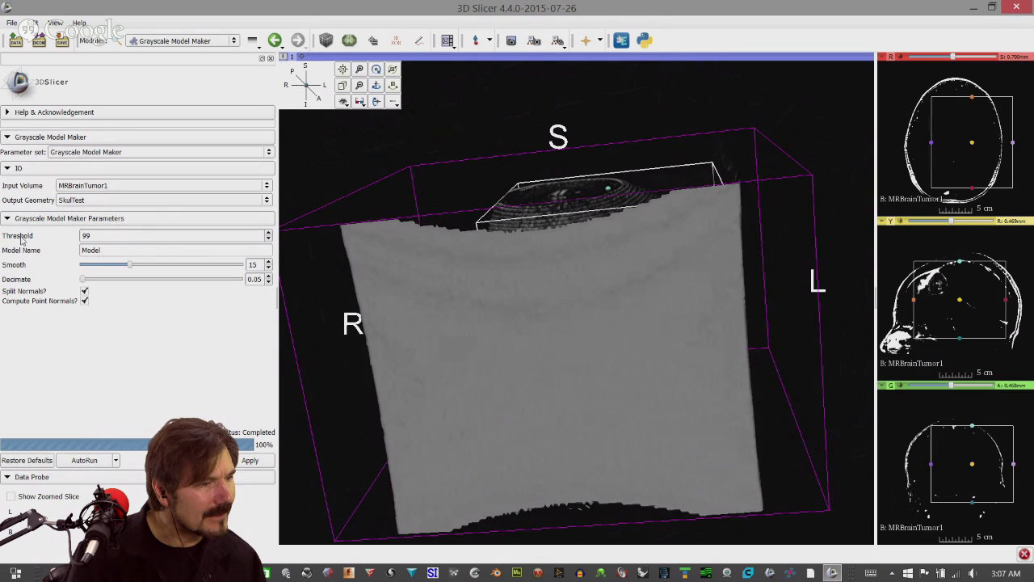
Regenerate the SkulTest model from MRBrainTumor1 at threshold 99 and view the head from the front and side
{"action": "left_click", "coordinate": [76, 194]}
{"action": "left_click", "coordinate": [54, 227]}
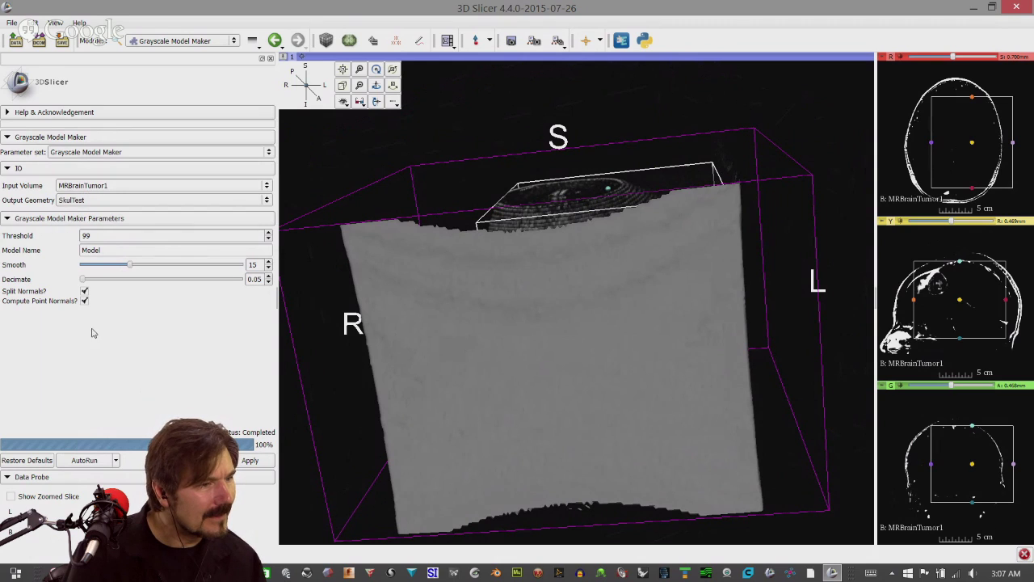
{"action": "left_click", "coordinate": [244, 462]}
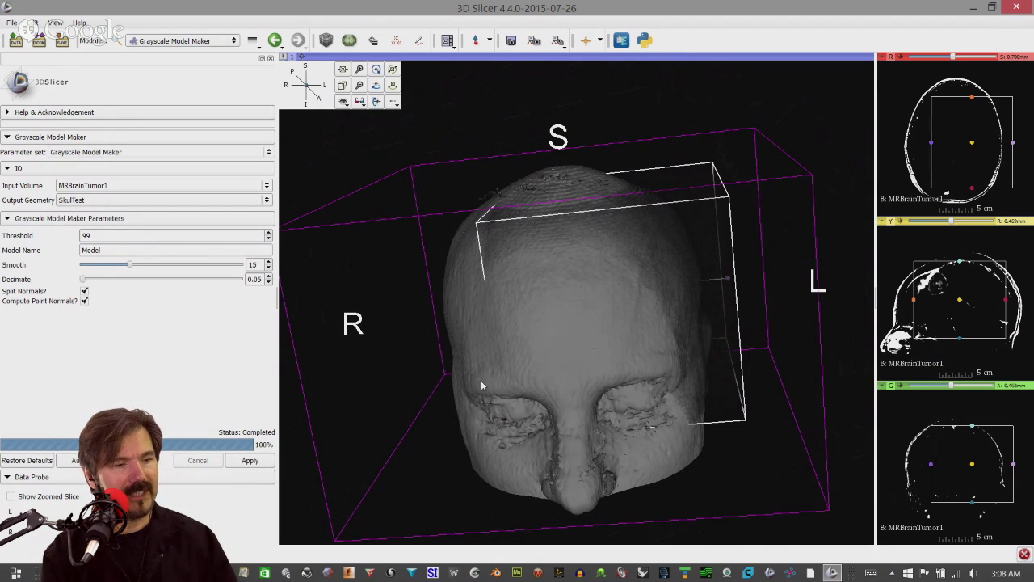
{"action": "left_click_drag", "start_coordinate": [538, 387], "coordinate": [224, 318]}
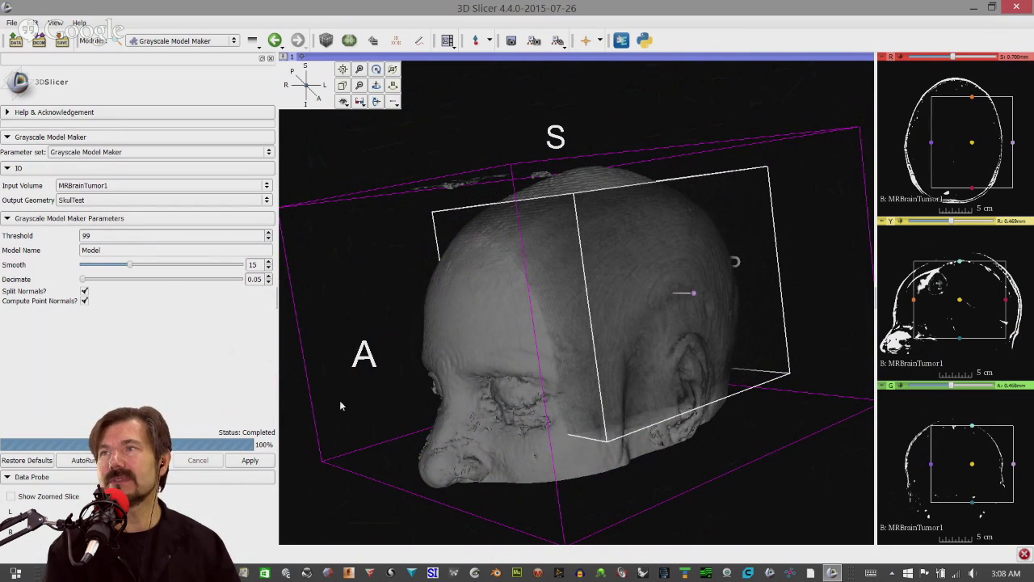
{"action": "left_click_drag", "start_coordinate": [361, 386], "coordinate": [502, 391]}
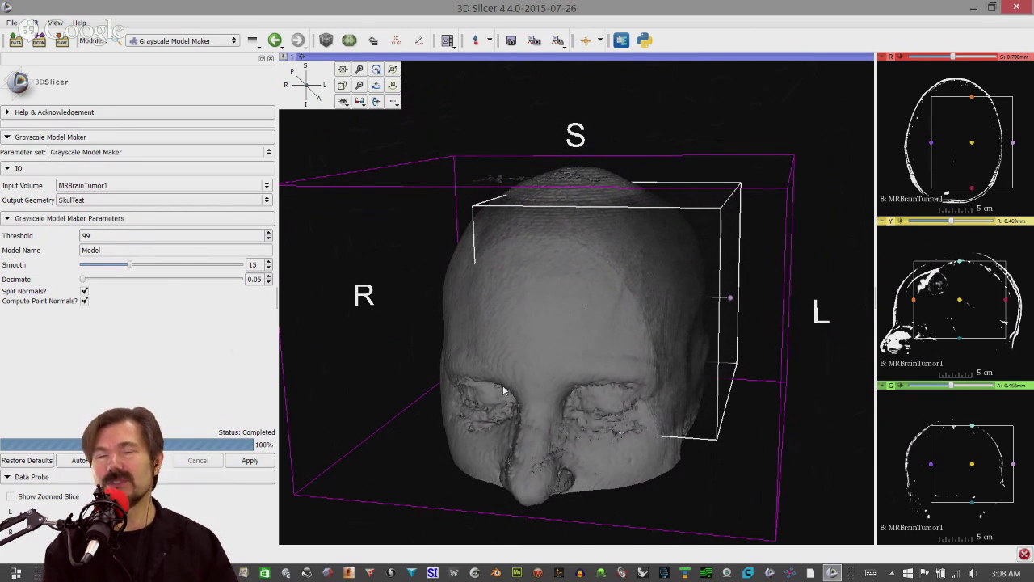
{"action": "left_click_drag", "start_coordinate": [517, 492], "coordinate": [518, 466]}
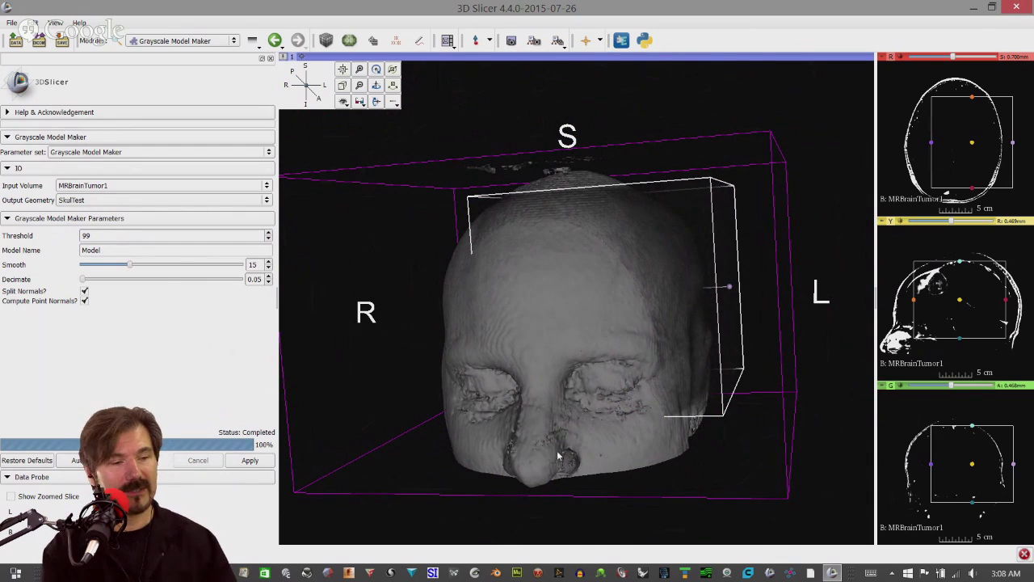
Examine the SkulTest model's open underside, interior and forehead surface up close in the 3D view
{"action": "left_click_drag", "start_coordinate": [557, 457], "coordinate": [536, 365]}
{"action": "scroll", "coordinate": [533, 374], "scroll_direction": "down", "scroll_amount": 3}
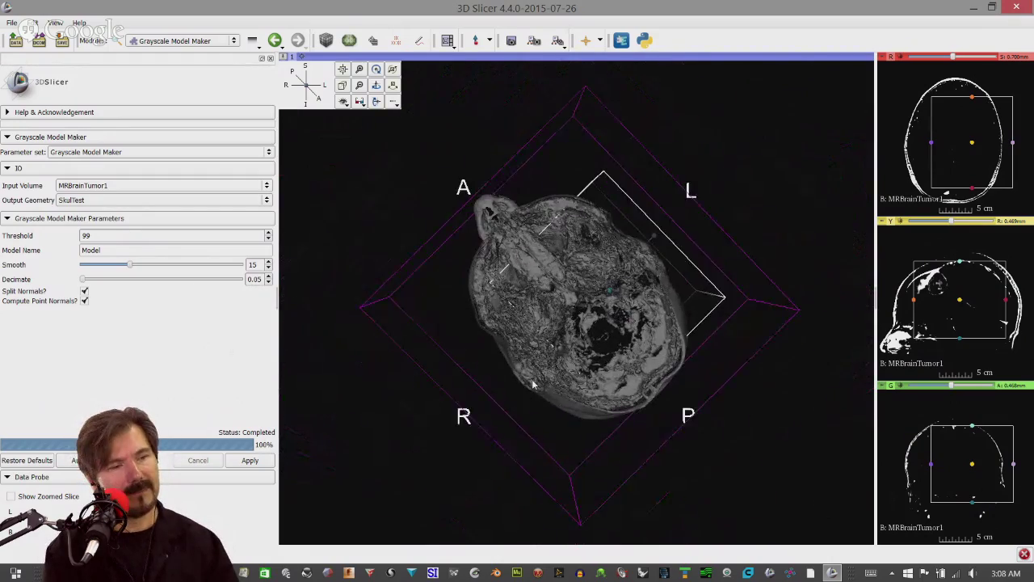
{"action": "scroll", "coordinate": [533, 385], "scroll_direction": "up", "scroll_amount": 5}
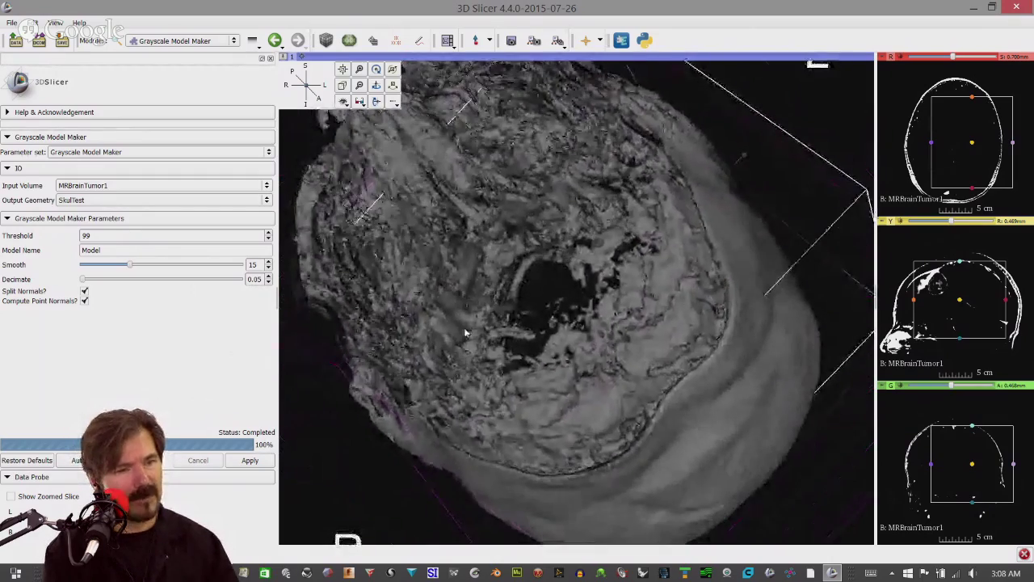
{"action": "scroll", "coordinate": [485, 339], "scroll_direction": "down", "scroll_amount": 3}
{"action": "scroll", "coordinate": [517, 355], "scroll_direction": "up", "scroll_amount": 4}
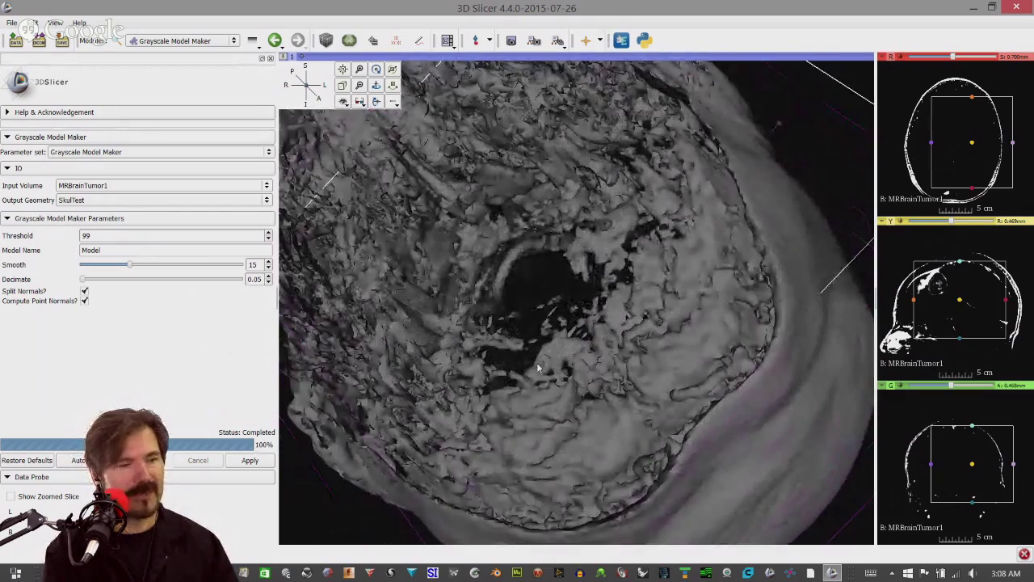
{"action": "left_click_drag", "start_coordinate": [538, 368], "coordinate": [577, 395]}
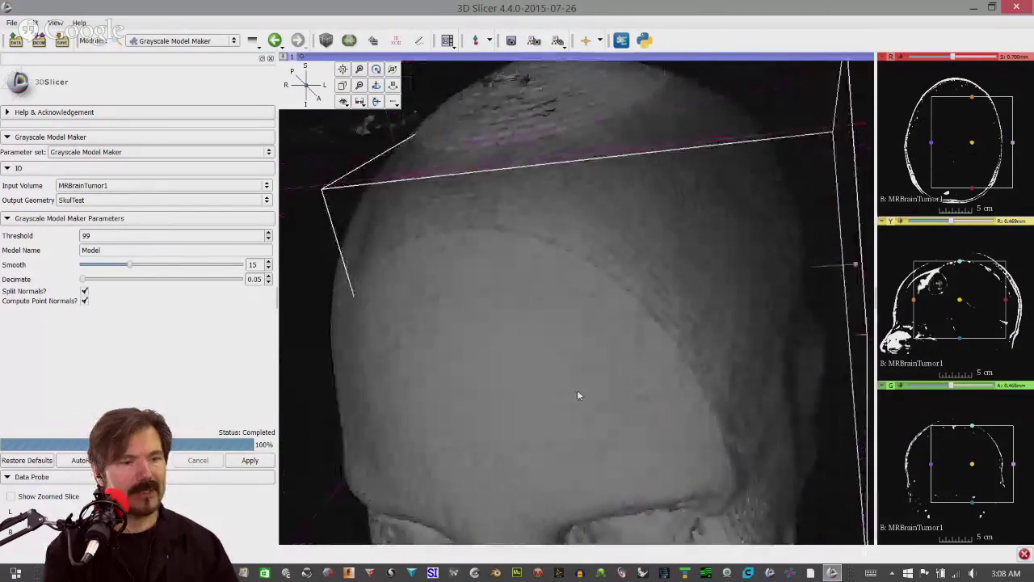
{"action": "scroll", "coordinate": [579, 392], "scroll_direction": "up", "scroll_amount": 4}
{"action": "scroll", "coordinate": [580, 391], "scroll_direction": "down", "scroll_amount": 2}
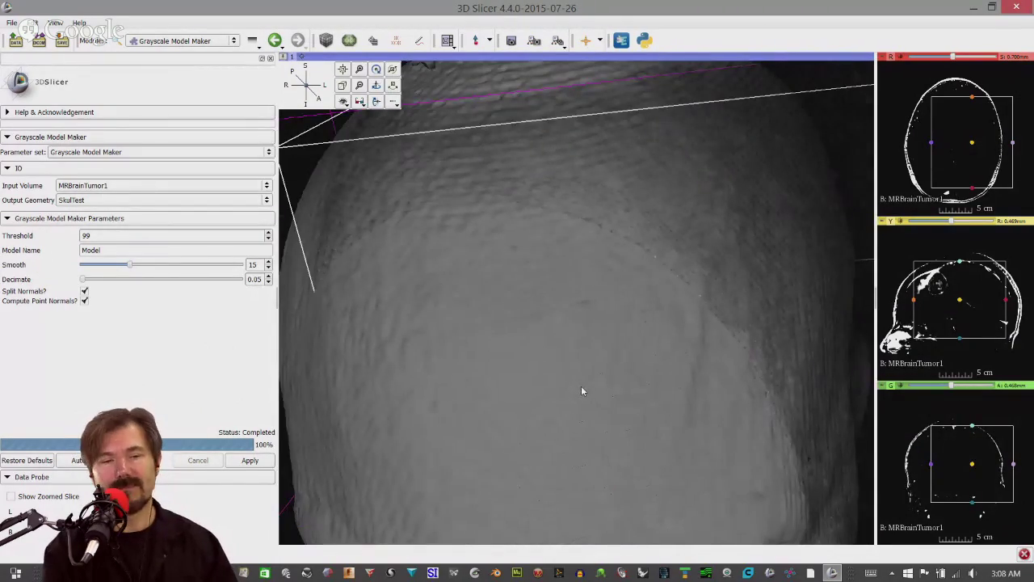
{"action": "scroll", "coordinate": [581, 391], "scroll_direction": "down", "scroll_amount": 3}
{"action": "left_click_drag", "start_coordinate": [780, 223], "coordinate": [874, 174]}
Browse the MRBrainTumor1 red axial slices from the cranium to the nose level, and check the yellow sagittal slice
{"action": "scroll", "coordinate": [1008, 155], "scroll_direction": "down", "scroll_amount": 10}
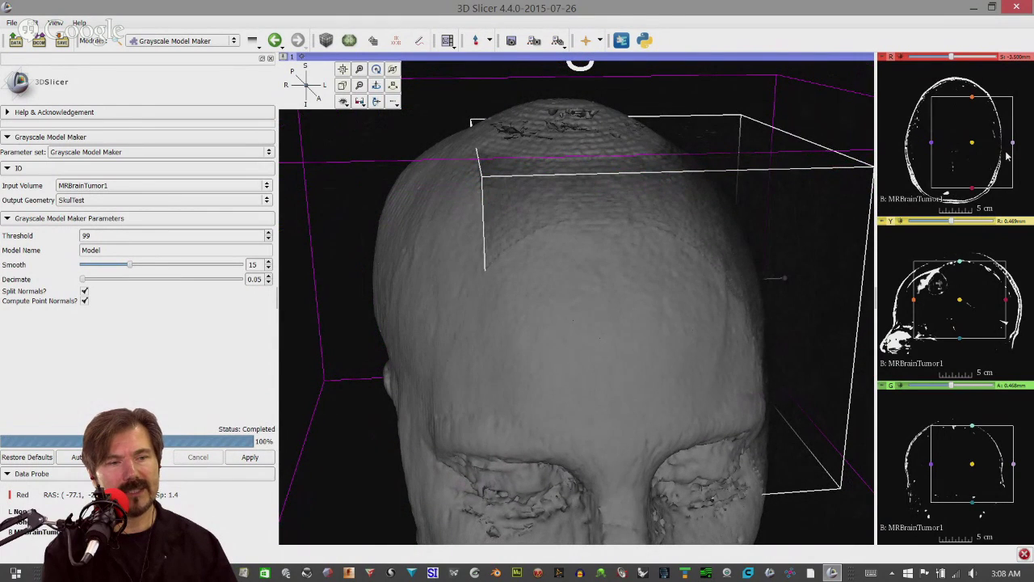
{"action": "scroll", "coordinate": [1011, 162], "scroll_direction": "up", "scroll_amount": 10}
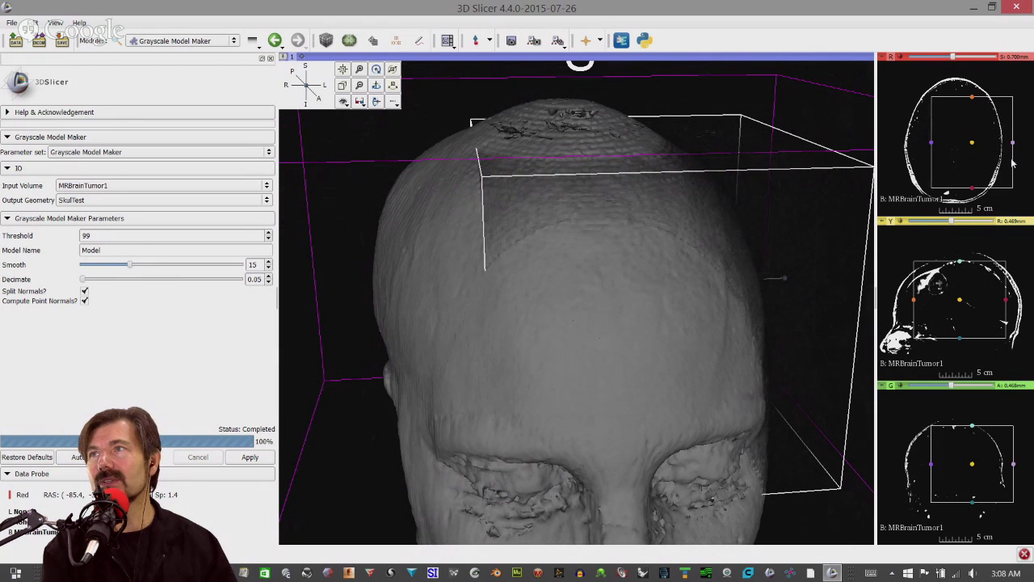
{"action": "scroll", "coordinate": [1010, 162], "scroll_direction": "up", "scroll_amount": 3}
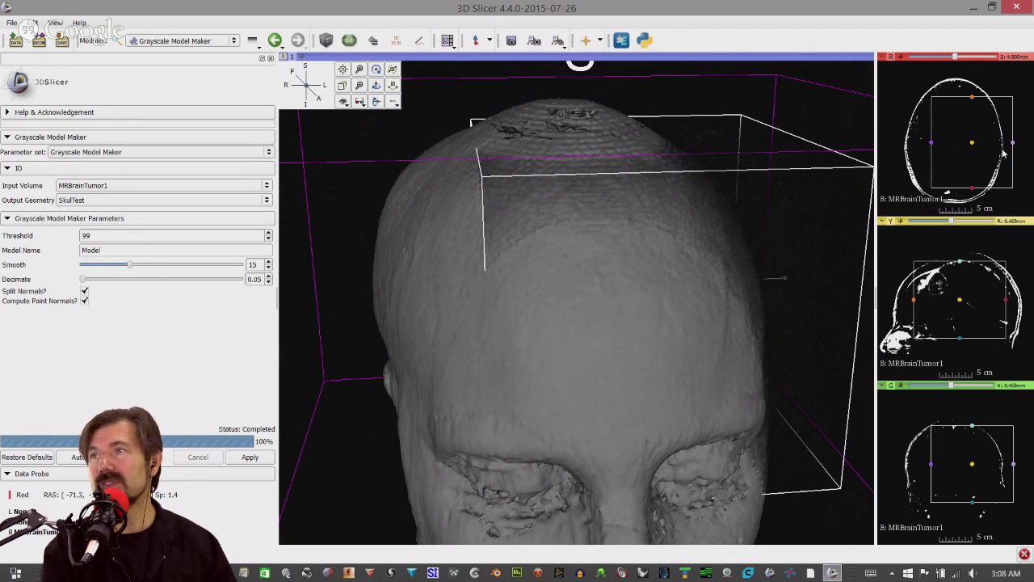
{"action": "scroll", "coordinate": [1003, 154], "scroll_direction": "down", "scroll_amount": 20}
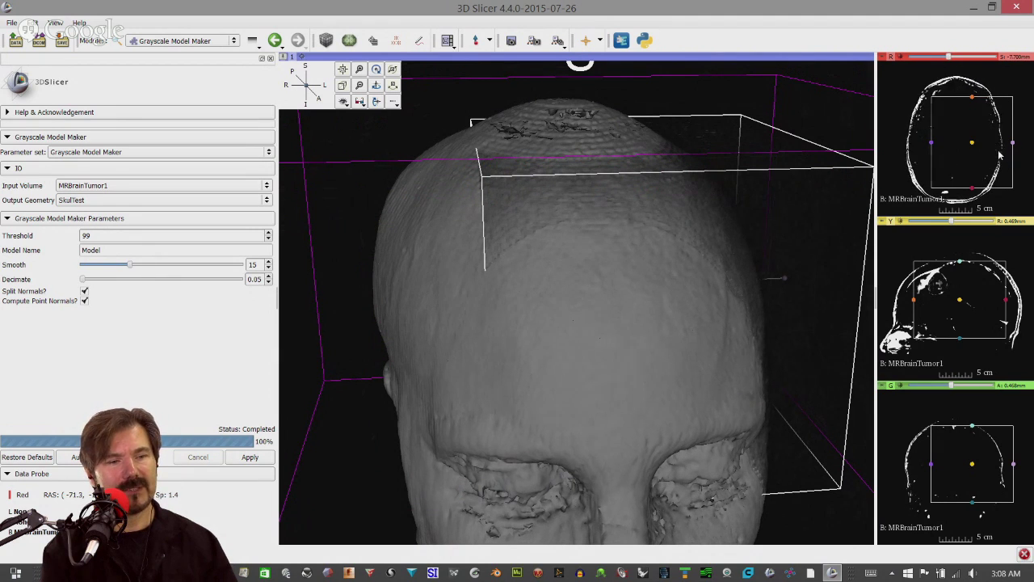
{"action": "scroll", "coordinate": [1000, 159], "scroll_direction": "down", "scroll_amount": 20}
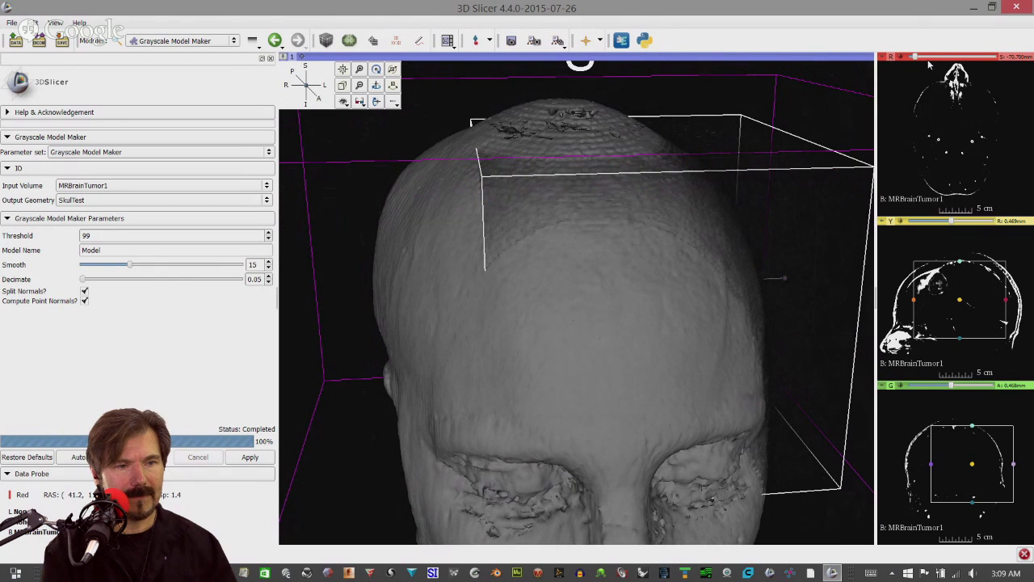
{"action": "left_click_drag", "start_coordinate": [916, 59], "coordinate": [939, 58]}
{"action": "scroll", "coordinate": [972, 71], "scroll_direction": "up", "scroll_amount": 20}
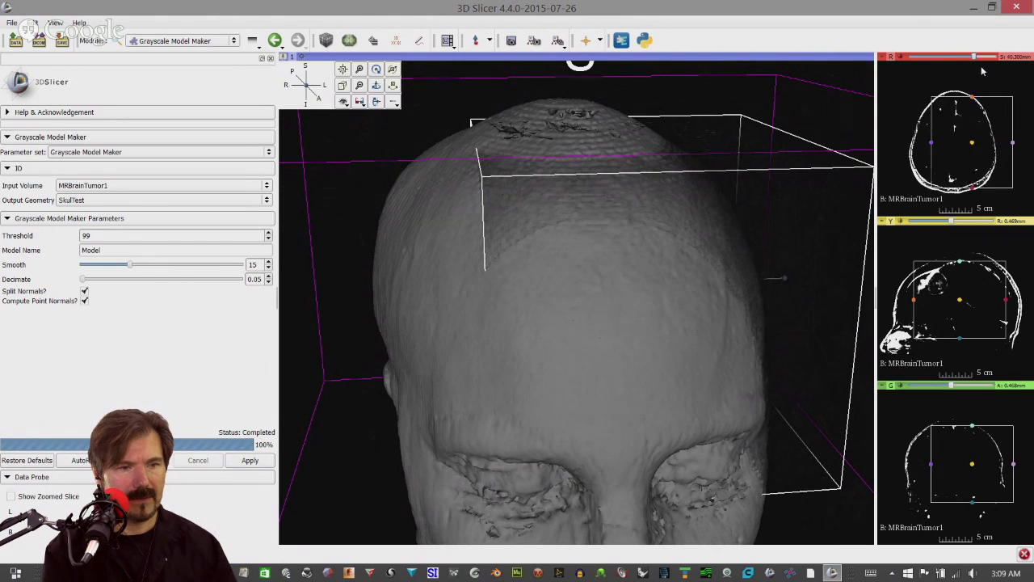
{"action": "scroll", "coordinate": [950, 69], "scroll_direction": "down", "scroll_amount": 20}
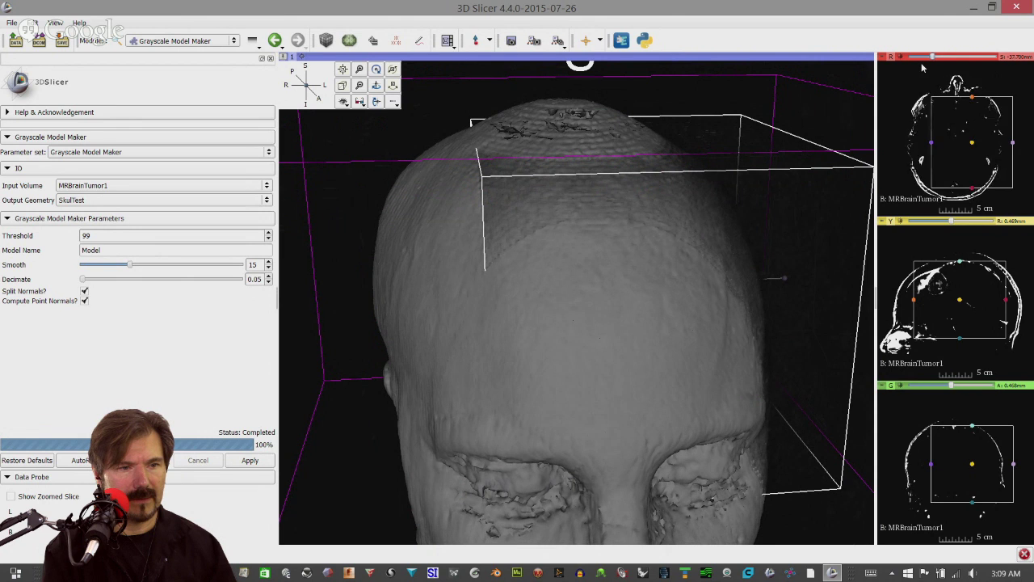
{"action": "key", "text": "shift"}
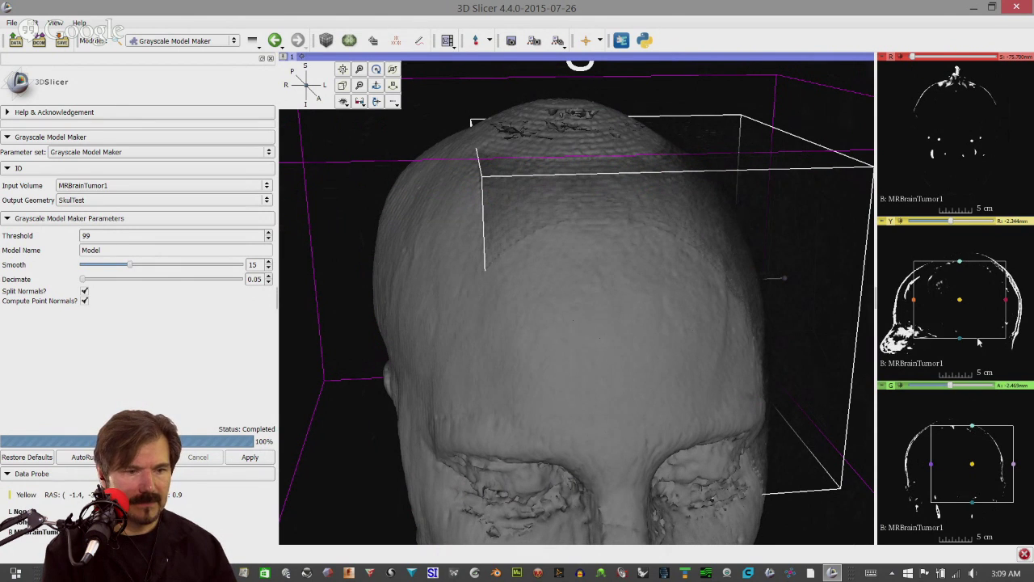
{"action": "scroll", "coordinate": [981, 349], "scroll_direction": "up", "scroll_amount": 1}
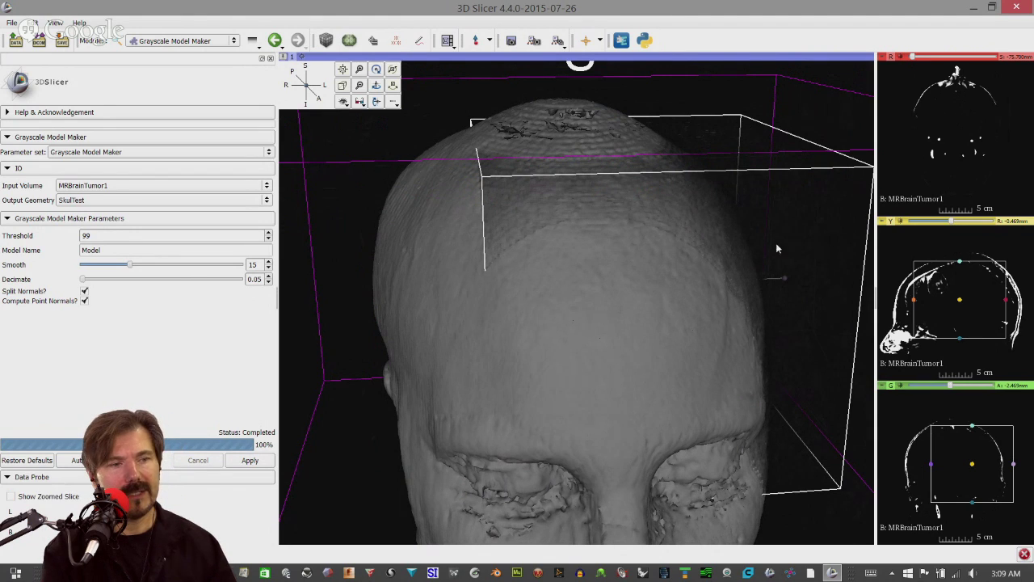
Switch to the Surface Toolbox module and choose SkulTest as the input model
{"action": "left_click_drag", "start_coordinate": [775, 243], "coordinate": [750, 240]}
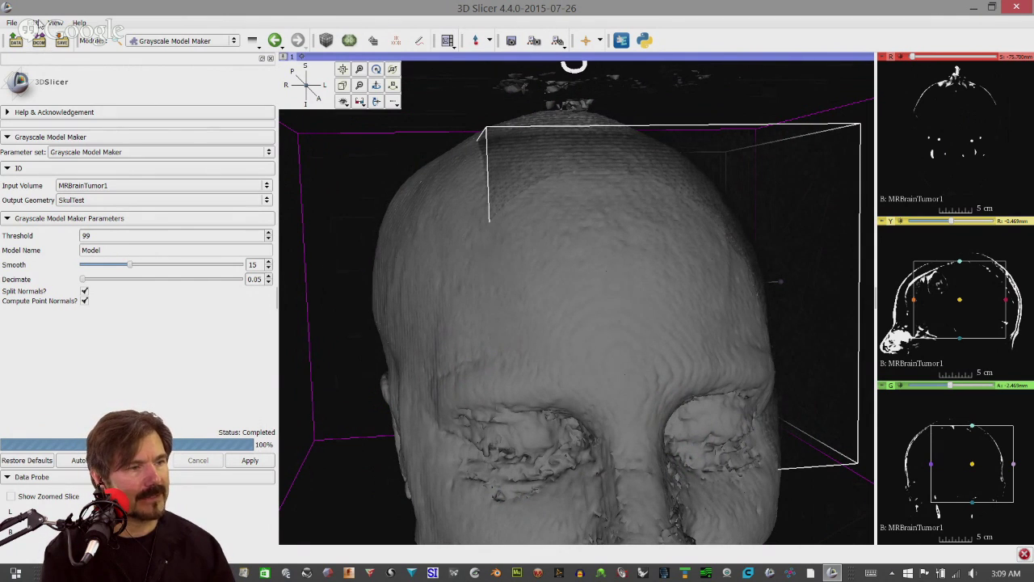
{"action": "left_click", "coordinate": [170, 44]}
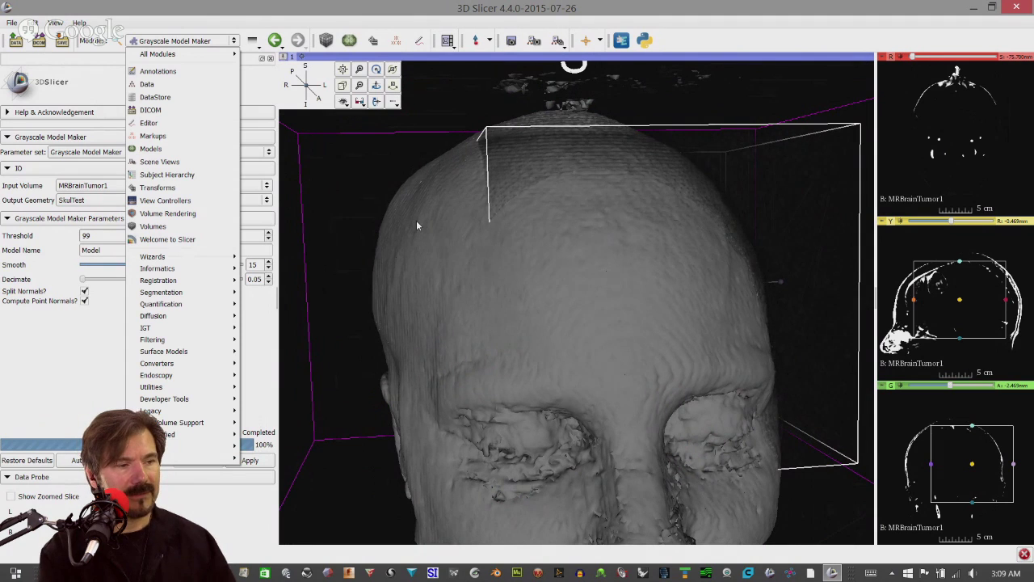
{"action": "mouse_move", "coordinate": [172, 316]}
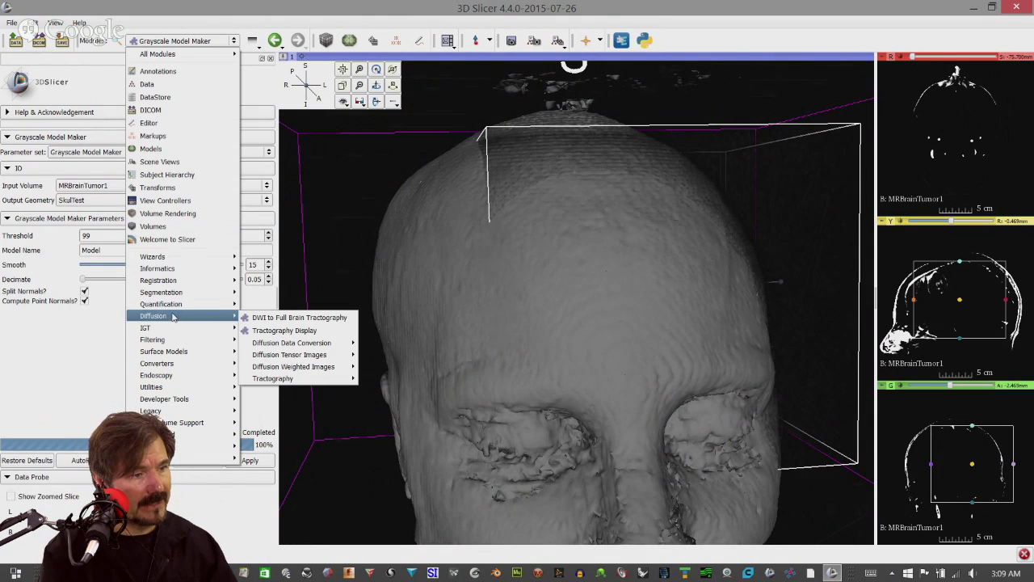
{"action": "mouse_move", "coordinate": [179, 354]}
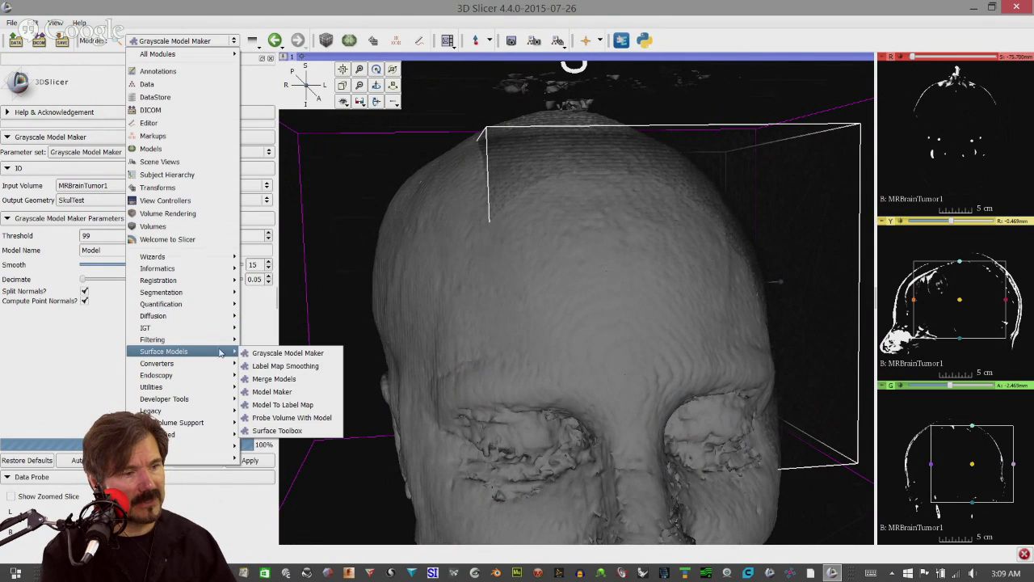
{"action": "left_click", "coordinate": [287, 430]}
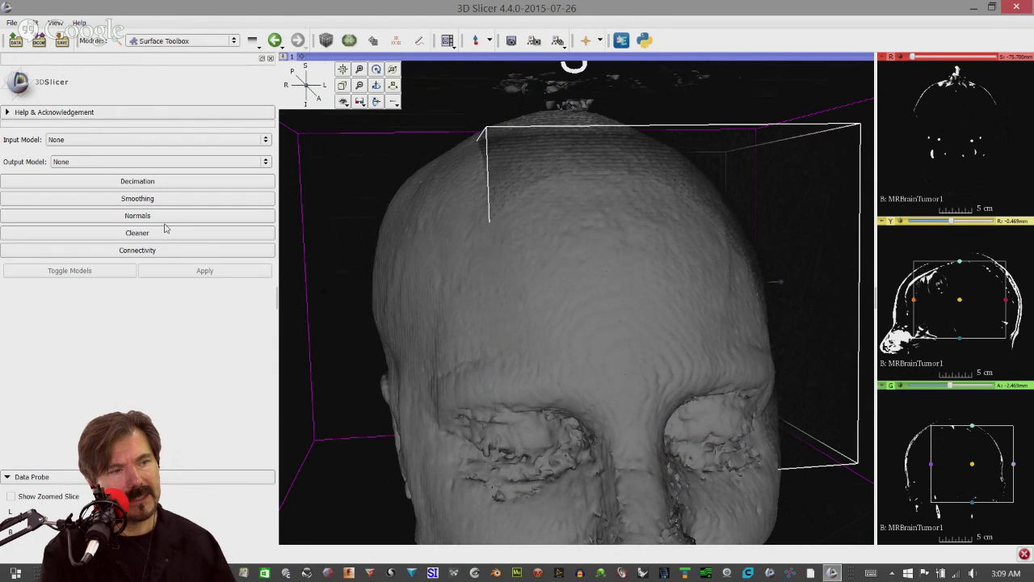
{"action": "left_click", "coordinate": [76, 139]}
{"action": "left_click", "coordinate": [94, 153]}
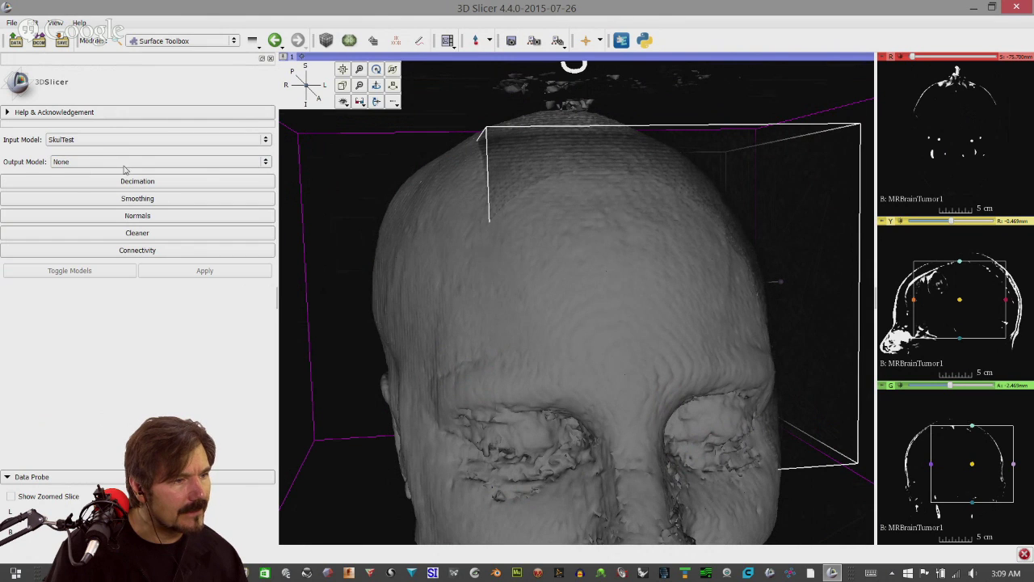
Create a new model with the default name as the Surface Toolbox output
{"action": "left_click", "coordinate": [107, 166]}
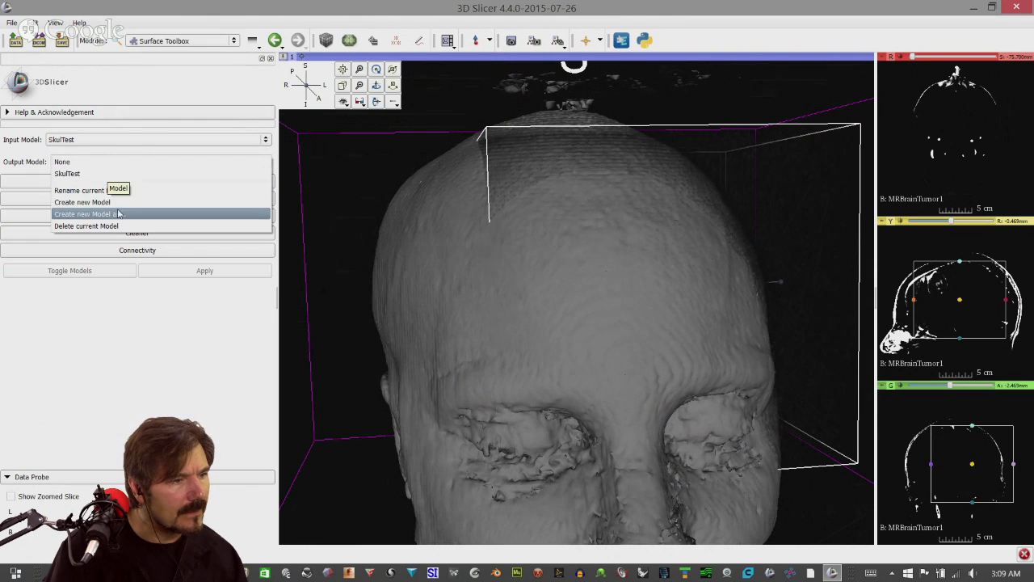
{"action": "left_click", "coordinate": [114, 203]}
{"action": "left_click", "coordinate": [96, 162]}
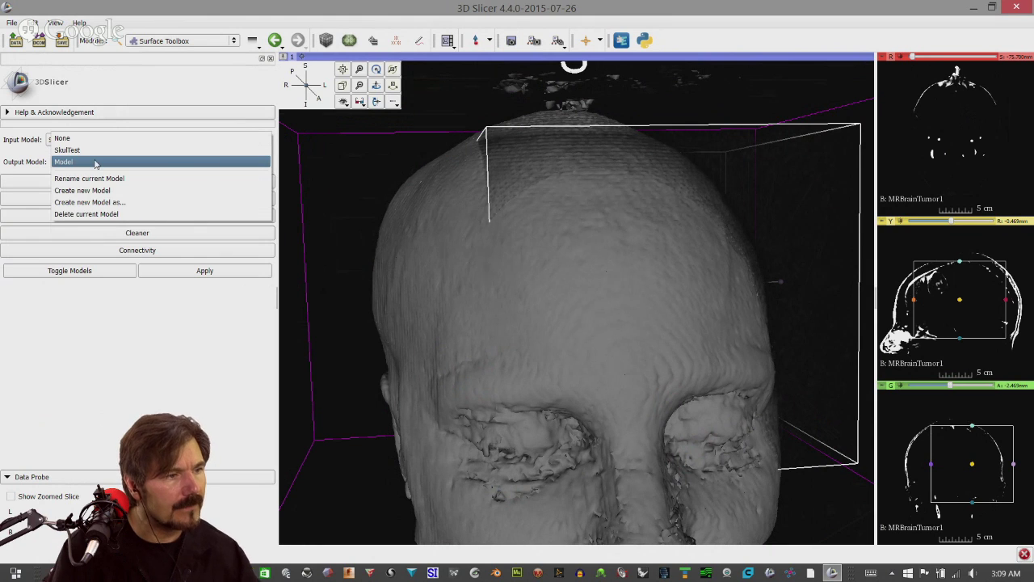
{"action": "left_click", "coordinate": [56, 326]}
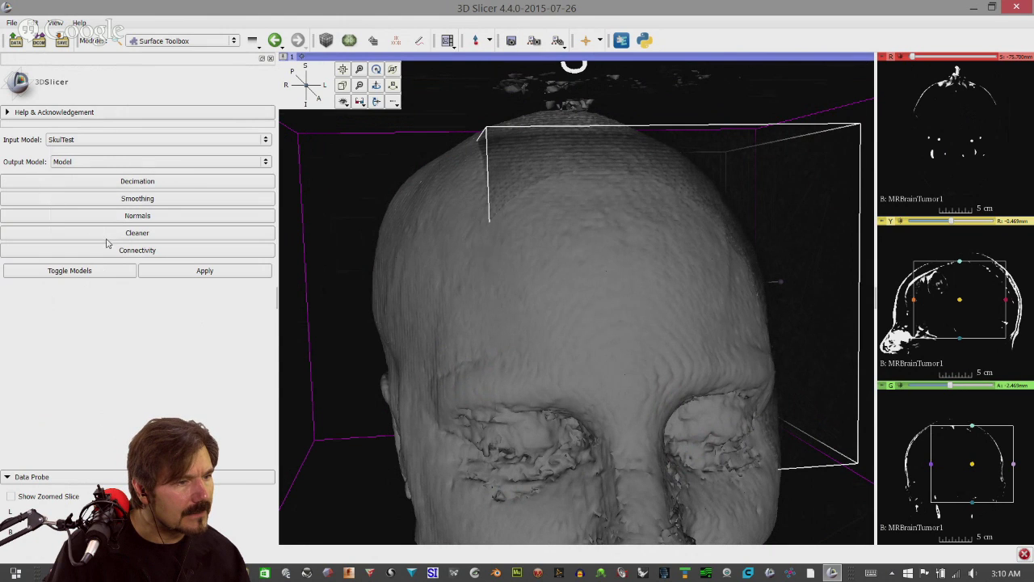
Enable Connectivity, Decimation and Normals for the SkulTest surface, and inspect the roughness around the eyes and forehead
{"action": "left_click", "coordinate": [119, 182]}
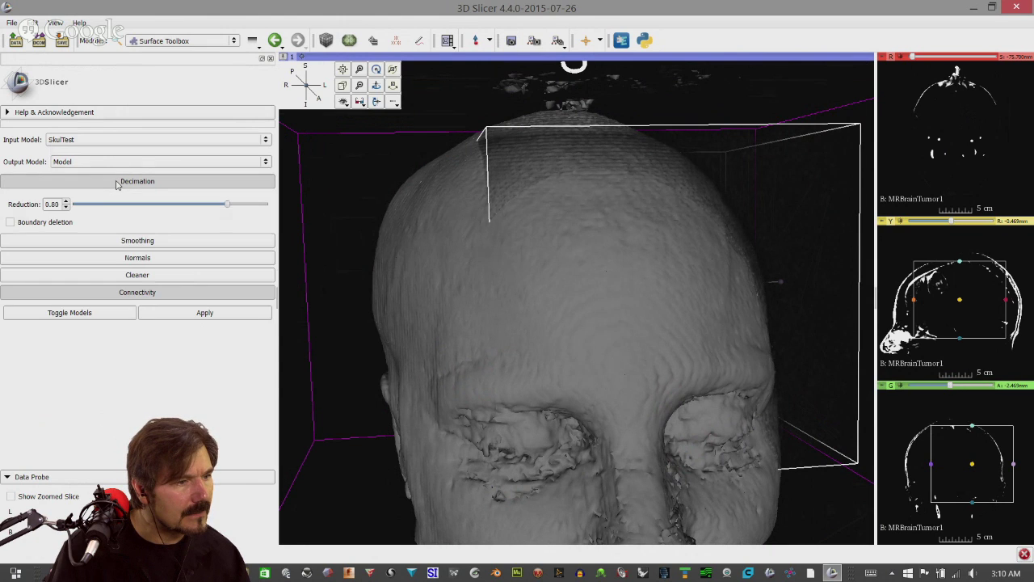
{"action": "left_click", "coordinate": [119, 258]}
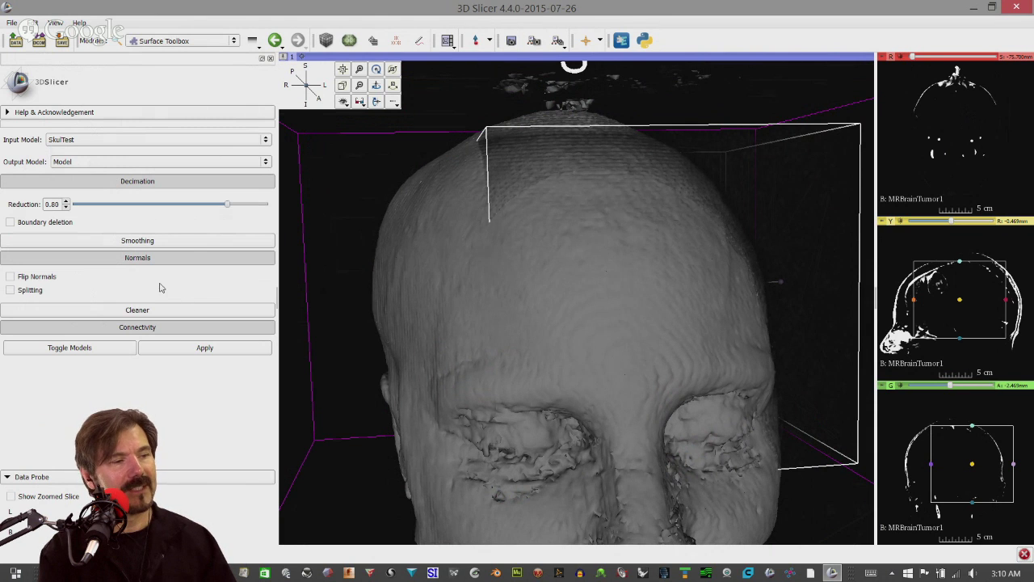
{"action": "left_click_drag", "start_coordinate": [466, 343], "coordinate": [485, 329]}
{"action": "scroll", "coordinate": [430, 243], "scroll_direction": "up", "scroll_amount": 2}
{"action": "scroll", "coordinate": [429, 243], "scroll_direction": "down", "scroll_amount": 4}
{"action": "left_click_drag", "start_coordinate": [540, 288], "coordinate": [534, 343]}
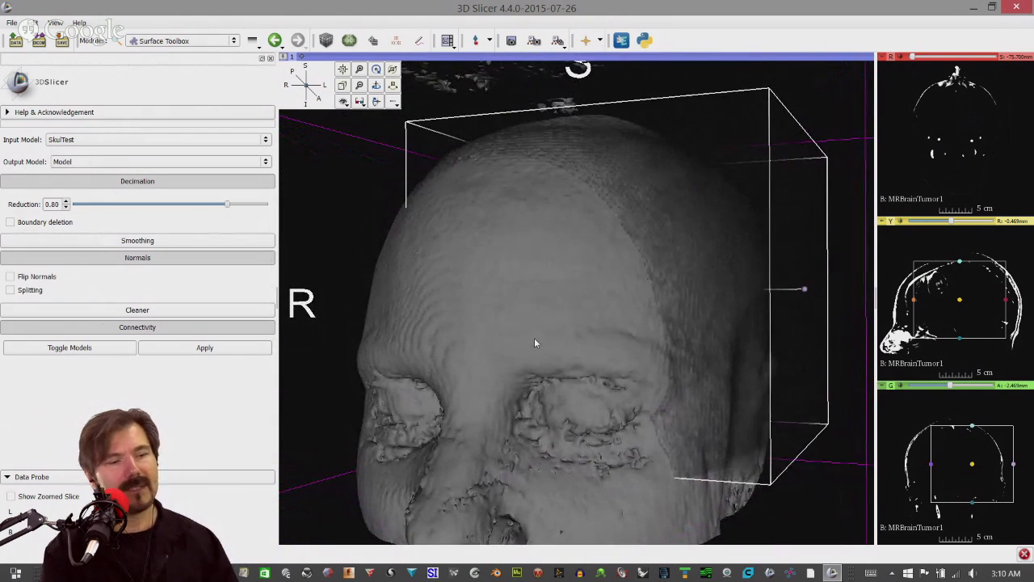
Switch to the Models module, hide the Surface Toolbox output model and select SkulTest
{"action": "left_click", "coordinate": [184, 40]}
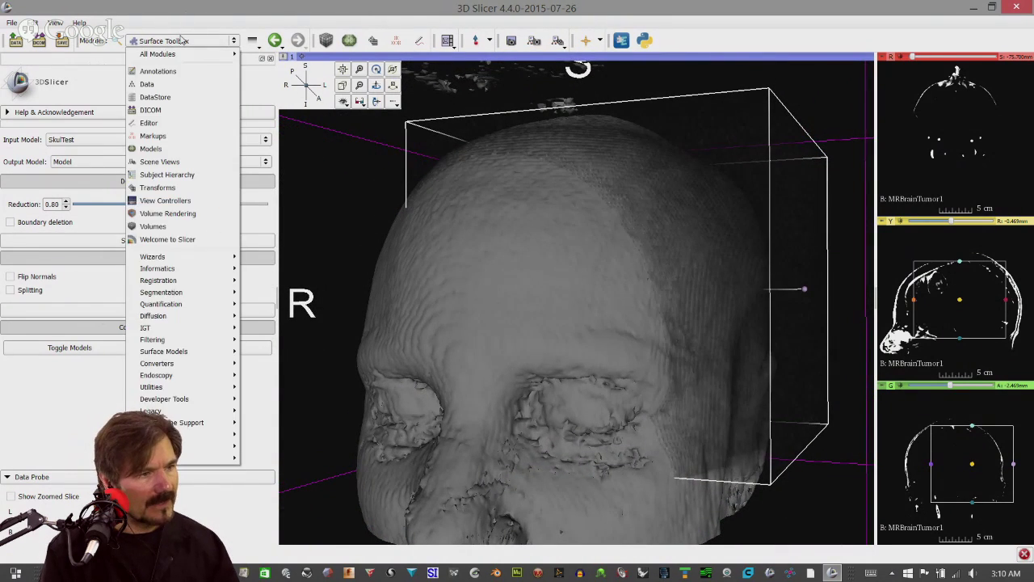
{"action": "left_click", "coordinate": [150, 148]}
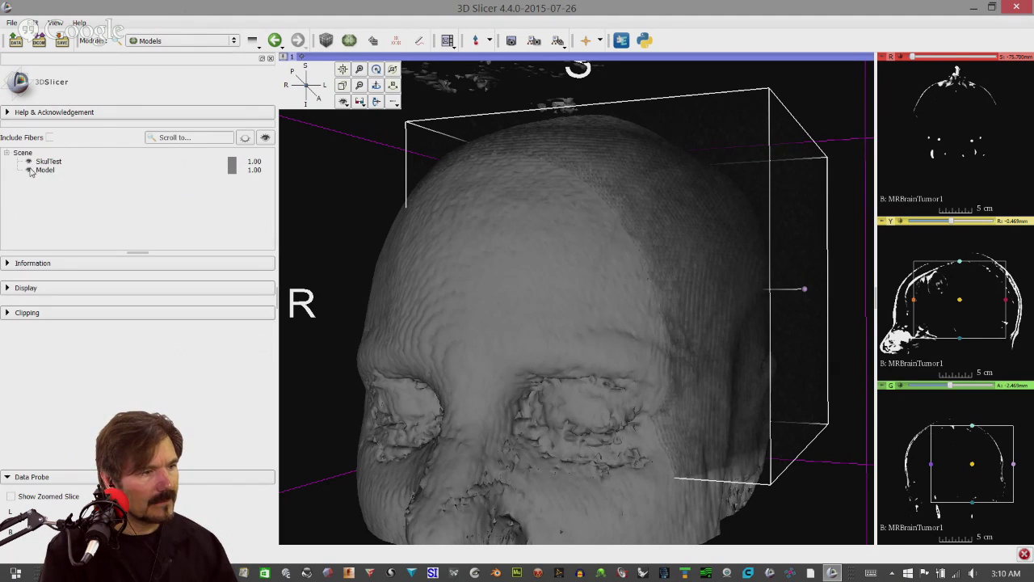
{"action": "left_click", "coordinate": [31, 170]}
{"action": "left_click", "coordinate": [56, 163]}
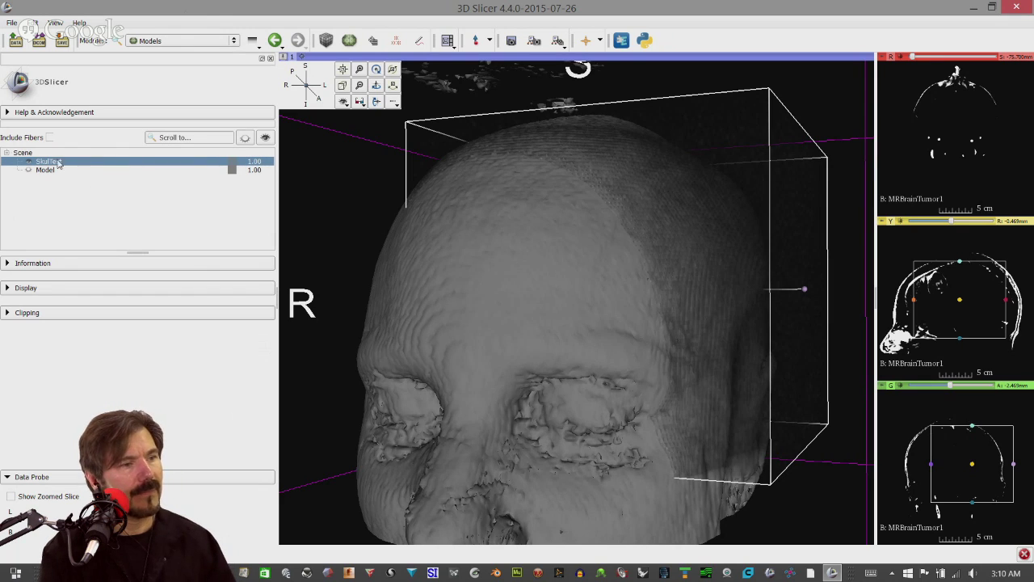
In SkulTest's display representation settings, disable Backface culling and enable Frontface culling to expose the inner surface
{"action": "left_click", "coordinate": [12, 288]}
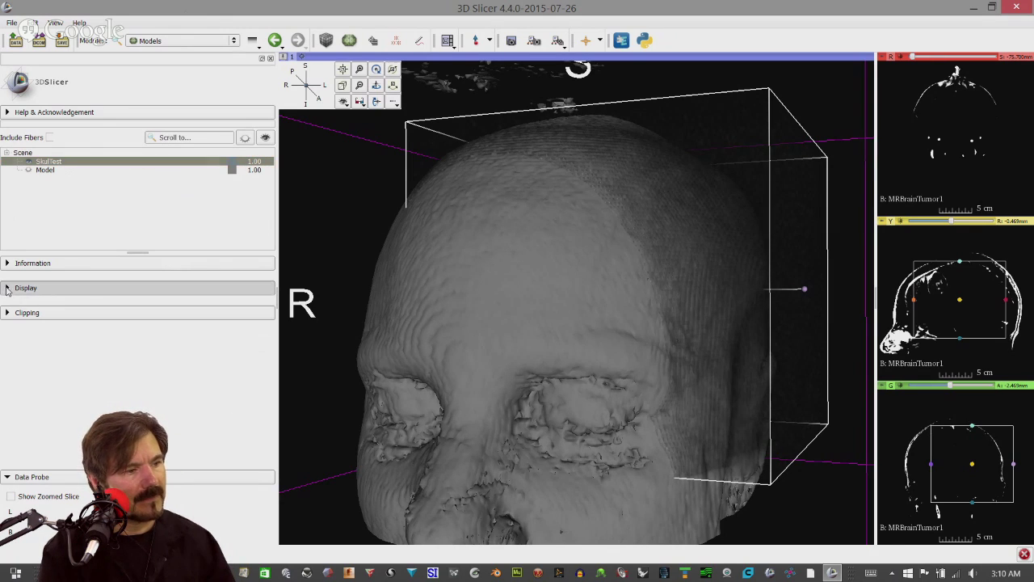
{"action": "scroll", "coordinate": [40, 339], "scroll_direction": "down", "scroll_amount": 3}
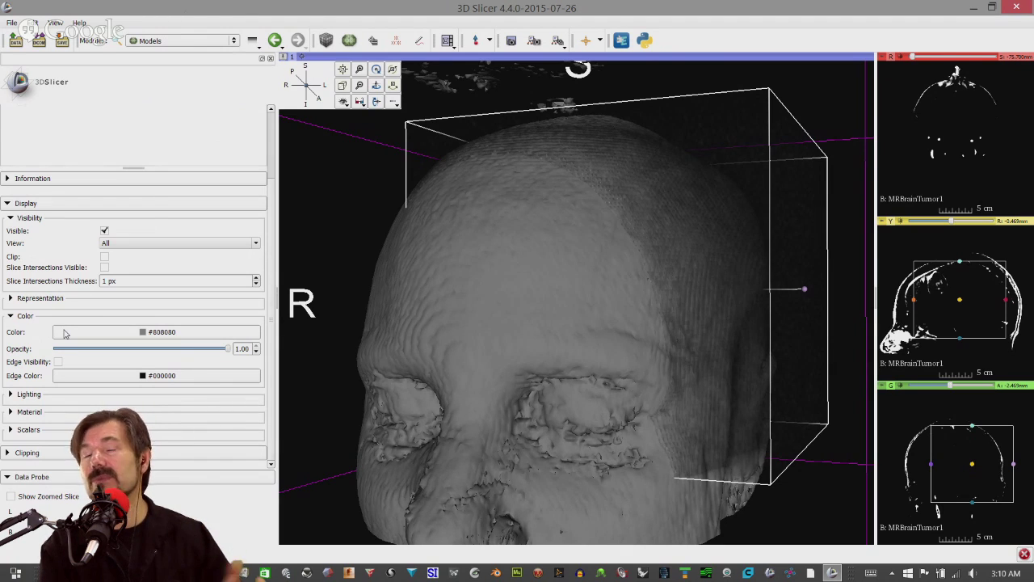
{"action": "left_click", "coordinate": [10, 477]}
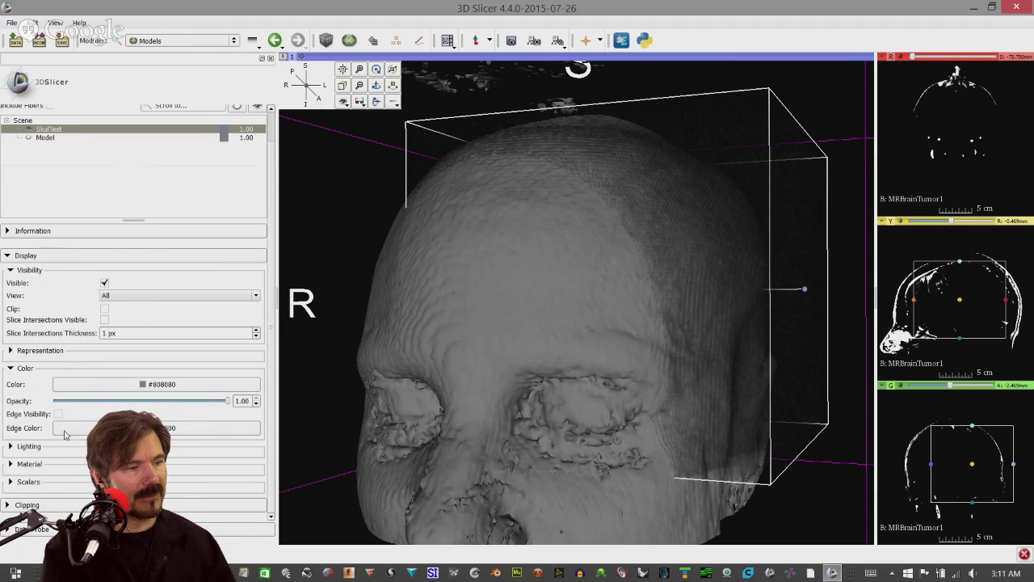
{"action": "left_click", "coordinate": [9, 352]}
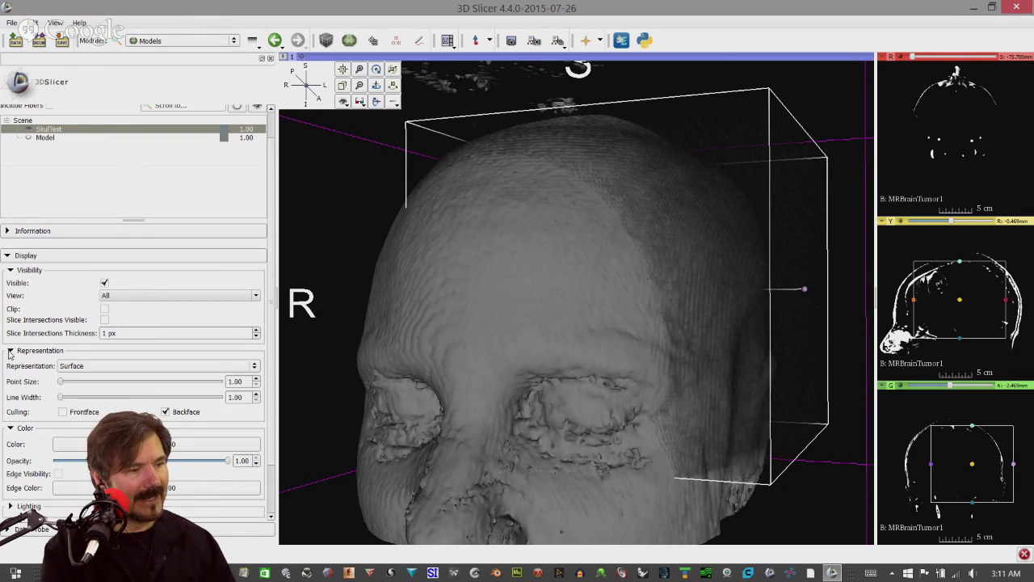
{"action": "left_click", "coordinate": [165, 412]}
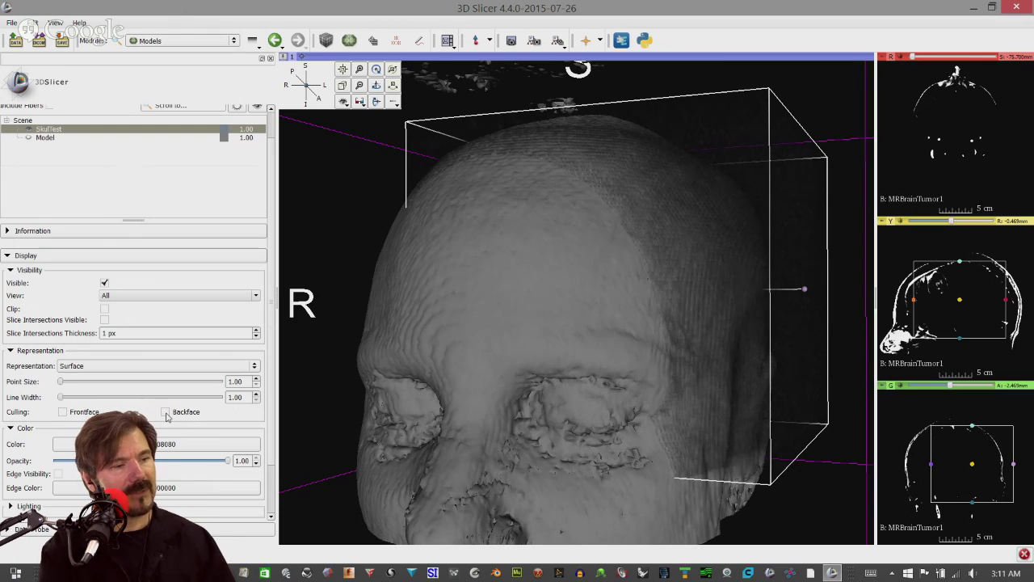
{"action": "left_click_drag", "start_coordinate": [498, 404], "coordinate": [372, 353]}
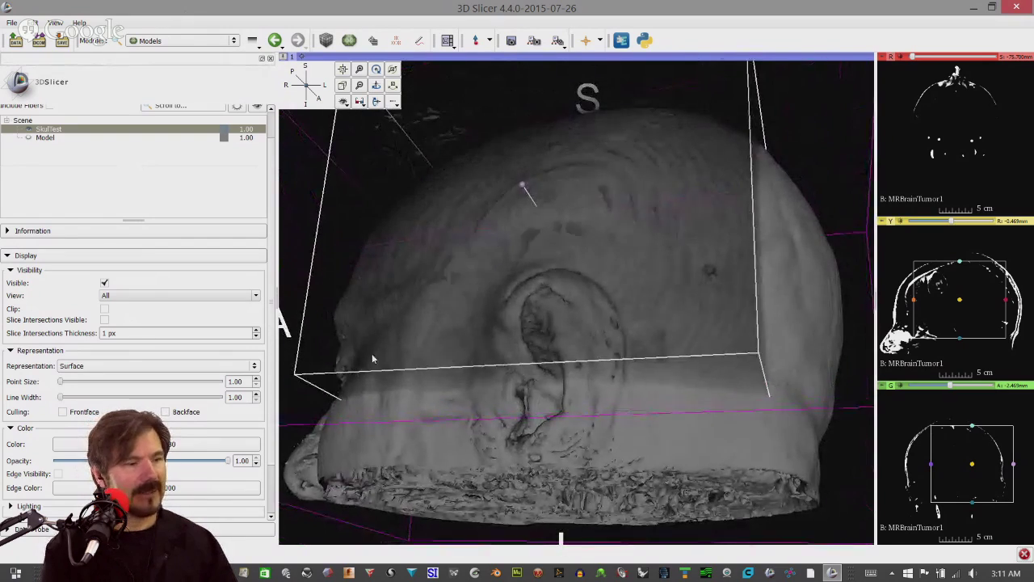
{"action": "left_click_drag", "start_coordinate": [356, 439], "coordinate": [272, 401]}
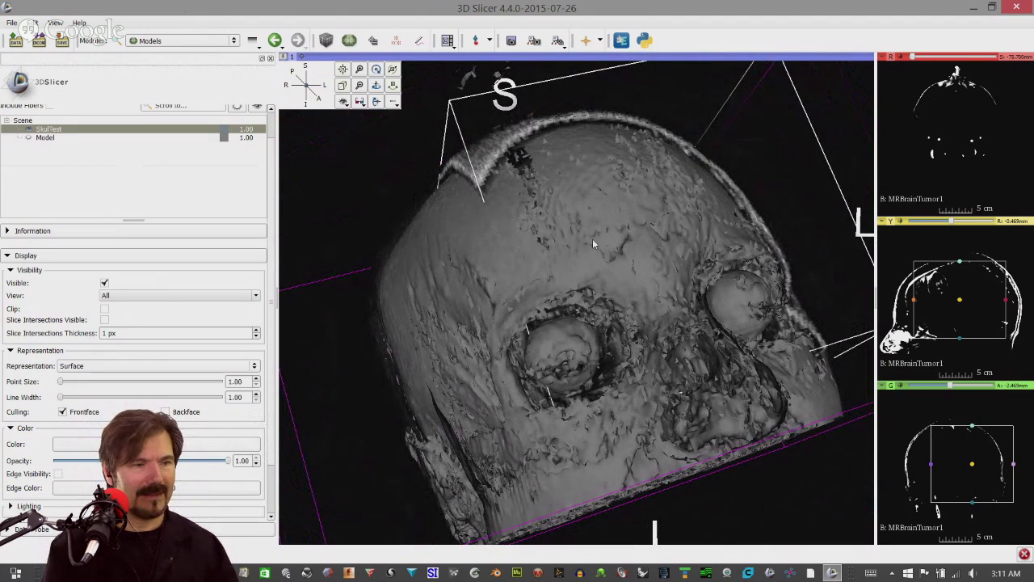
{"action": "left_click_drag", "start_coordinate": [592, 238], "coordinate": [558, 299]}
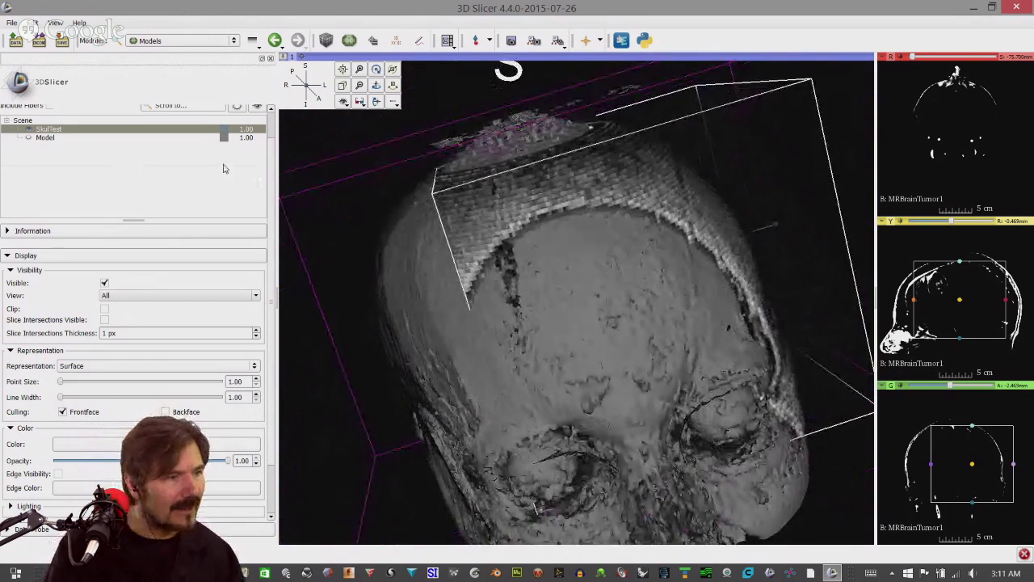
Check the display settings of the output model, reselect SkulTest and view its inner surface around the eye sockets
{"action": "left_click", "coordinate": [49, 137]}
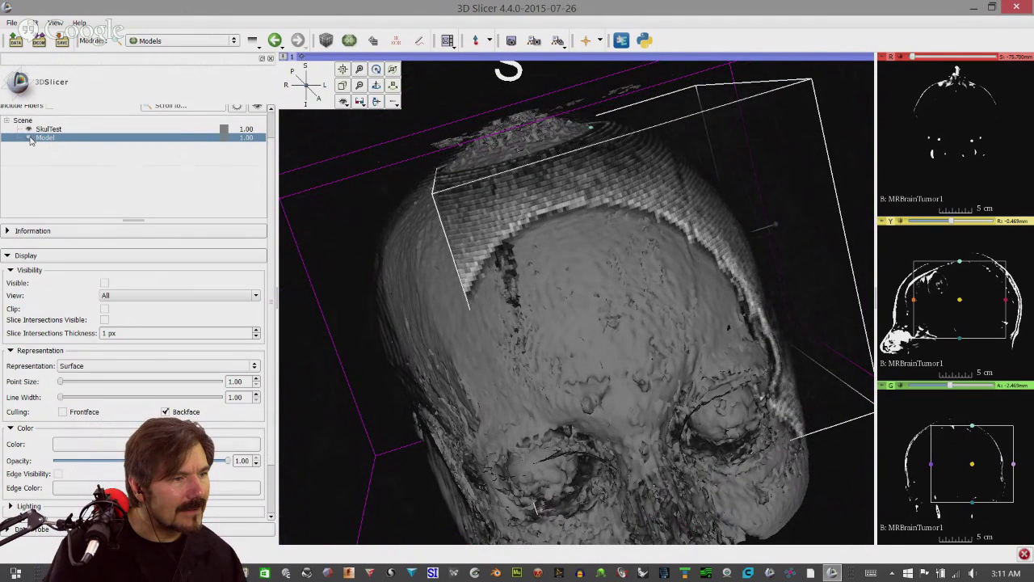
{"action": "left_click", "coordinate": [48, 129]}
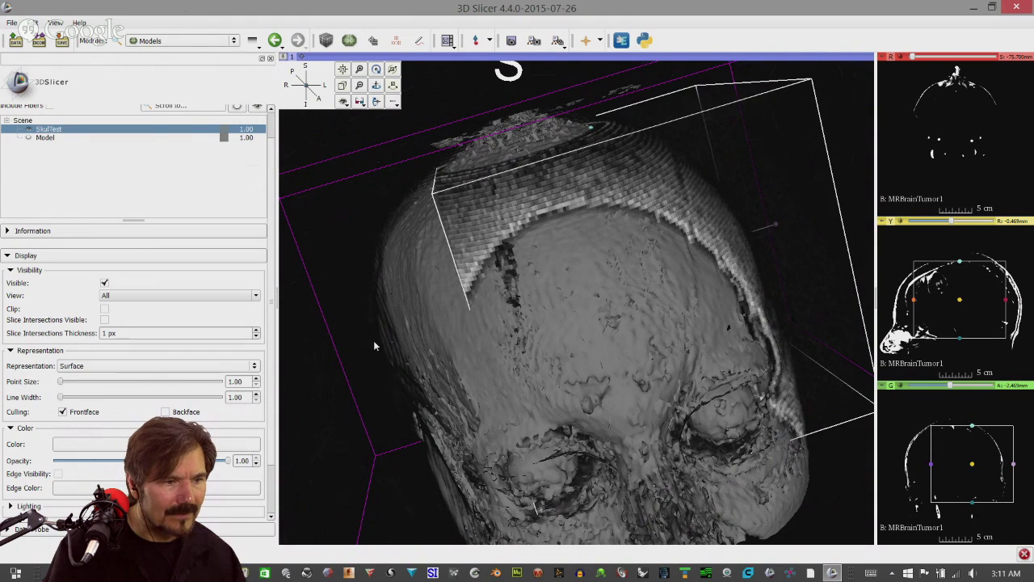
{"action": "left_click_drag", "start_coordinate": [396, 284], "coordinate": [522, 316]}
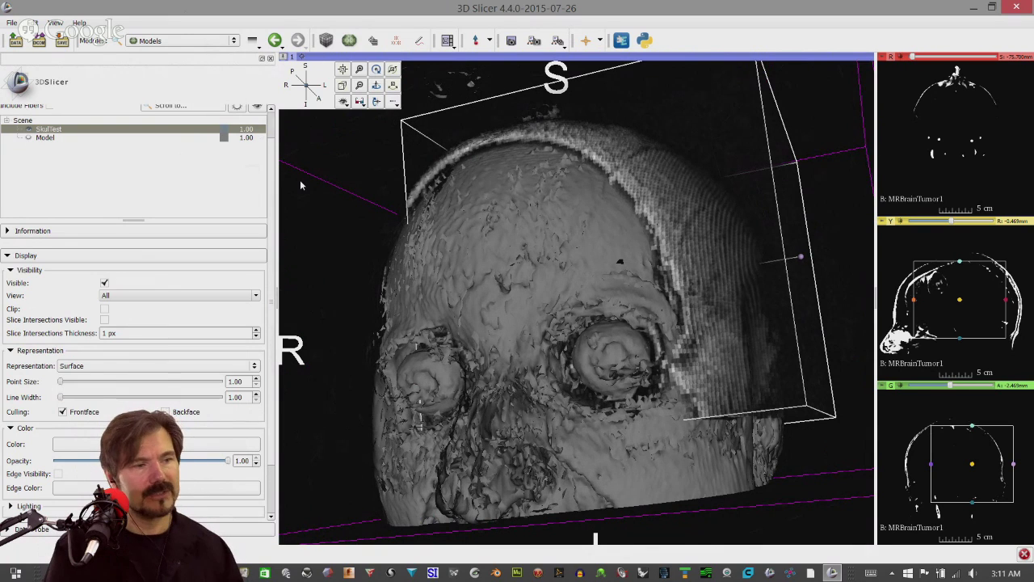
Switch to the Volume Rendering module, hide the MRBrainTumor1 volume rendering and view the remaining head surface
{"action": "left_click", "coordinate": [173, 43]}
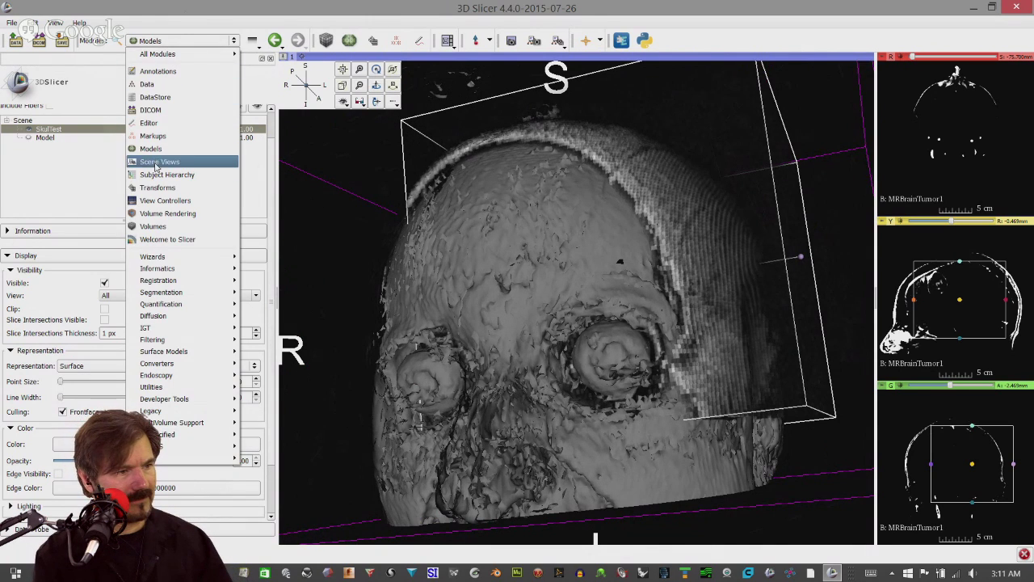
{"action": "left_click", "coordinate": [161, 213]}
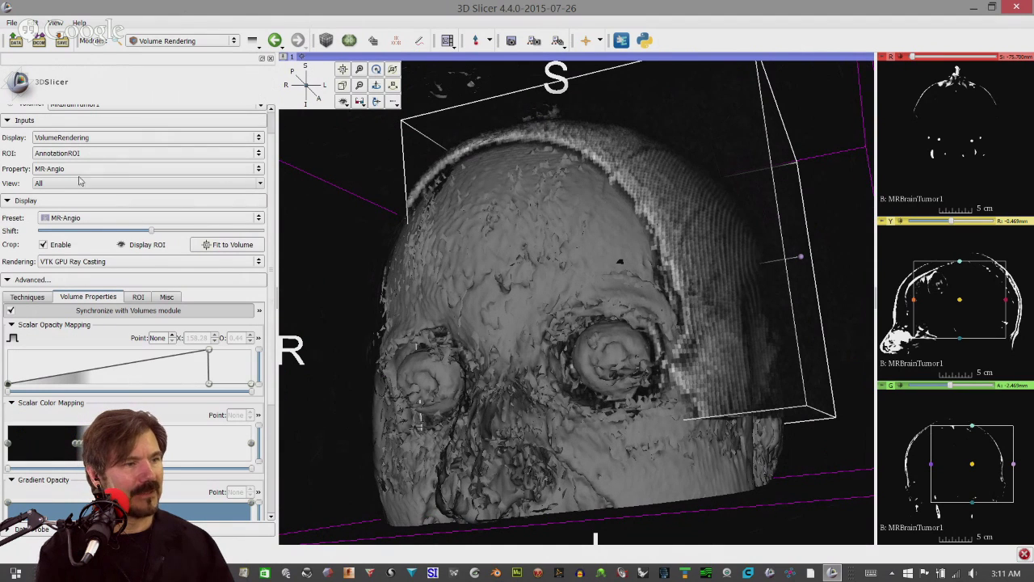
{"action": "scroll", "coordinate": [71, 167], "scroll_direction": "up", "scroll_amount": 2}
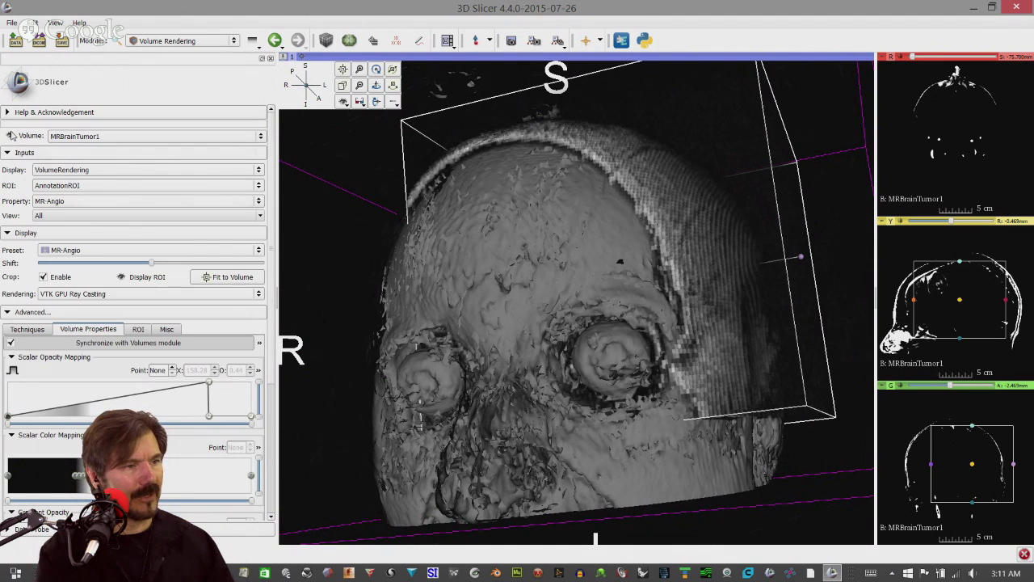
{"action": "left_click", "coordinate": [9, 135]}
{"action": "left_click_drag", "start_coordinate": [404, 242], "coordinate": [470, 231]}
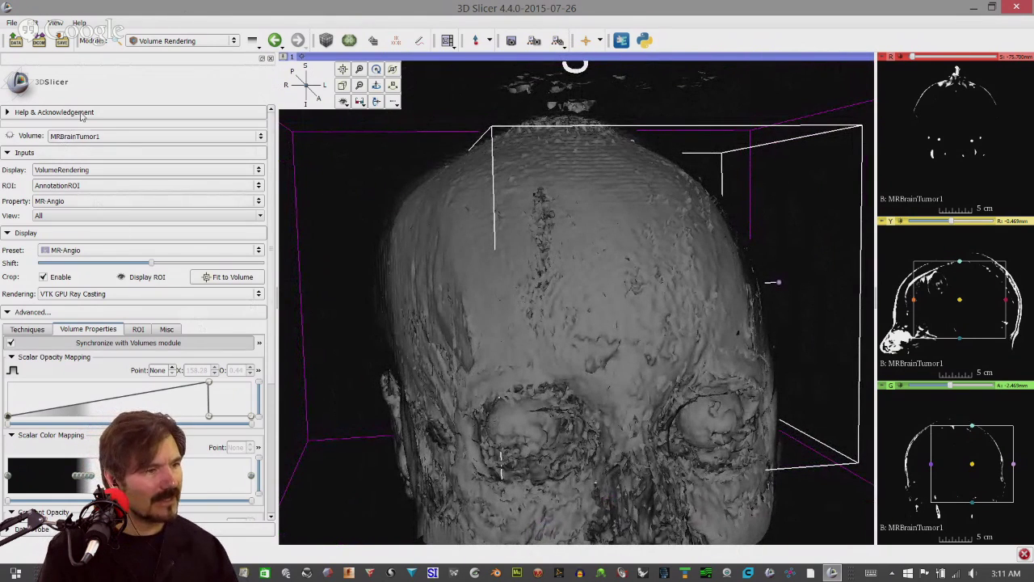
Return to the Models module and compare SkulTest under Backface culling and Frontface culling, ending with Frontface only
{"action": "left_click", "coordinate": [194, 44]}
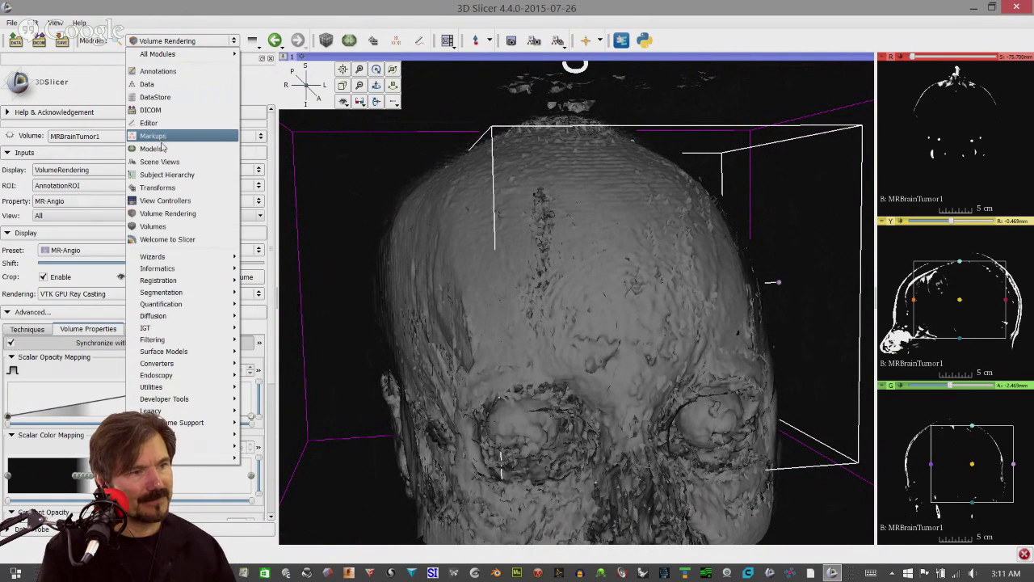
{"action": "left_click", "coordinate": [161, 148]}
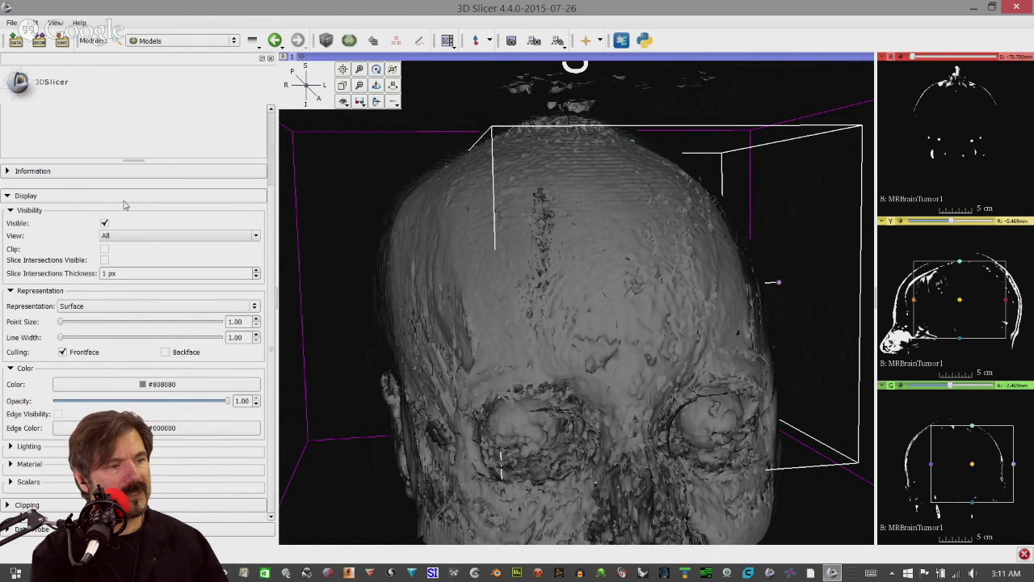
{"action": "left_click", "coordinate": [62, 352]}
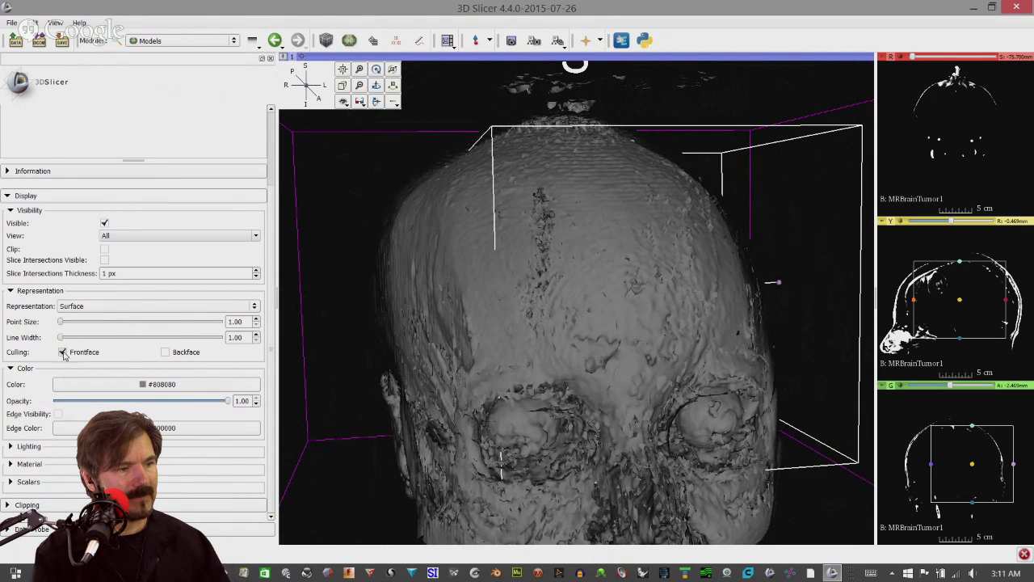
{"action": "left_click", "coordinate": [62, 352]}
{"action": "left_click", "coordinate": [166, 353]}
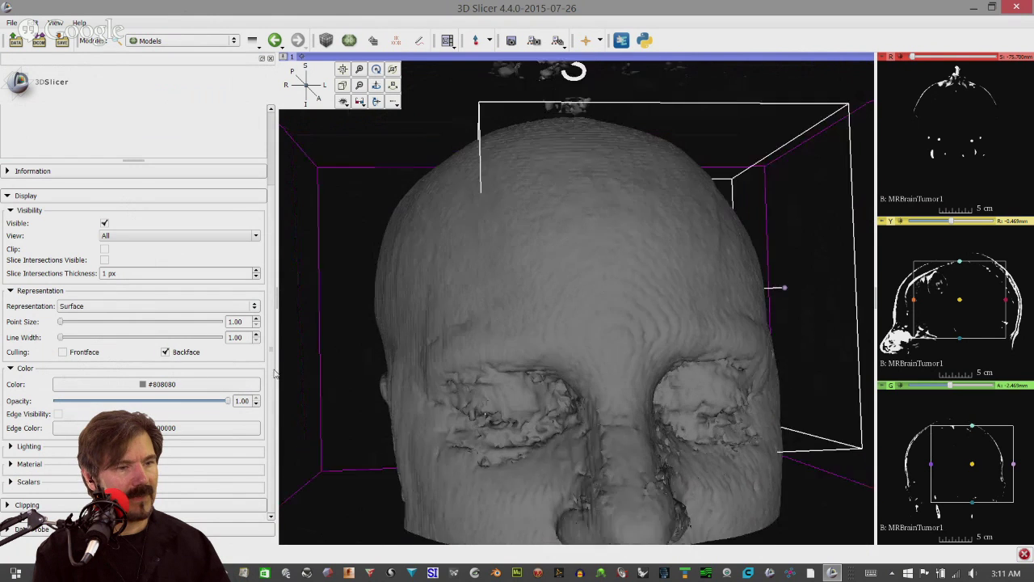
{"action": "left_click", "coordinate": [63, 353]}
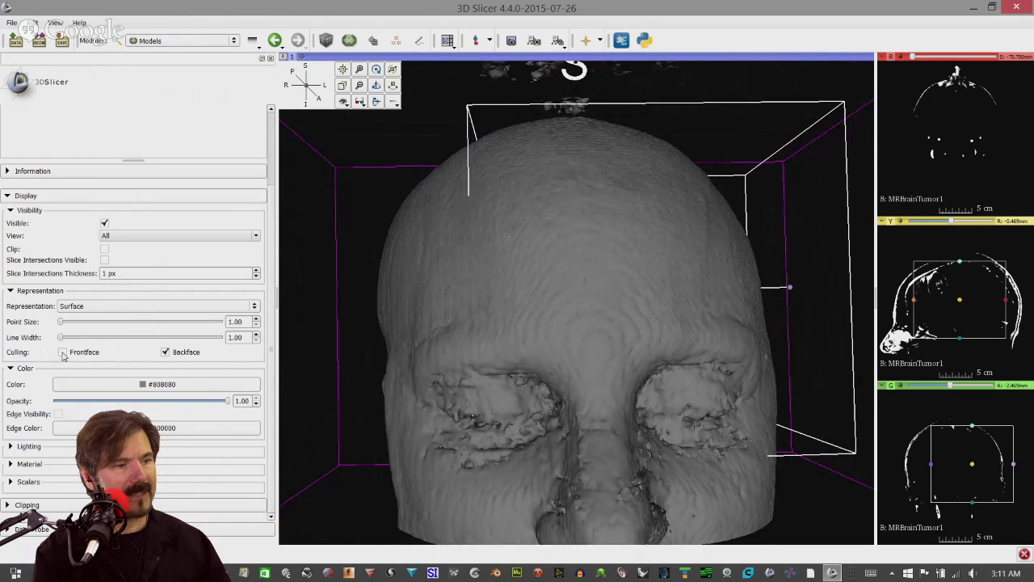
{"action": "left_click", "coordinate": [166, 352]}
Examine the frontface-culled SkulTest surface from the face, both sides and the back of the skull
{"action": "left_click_drag", "start_coordinate": [466, 262], "coordinate": [419, 291]}
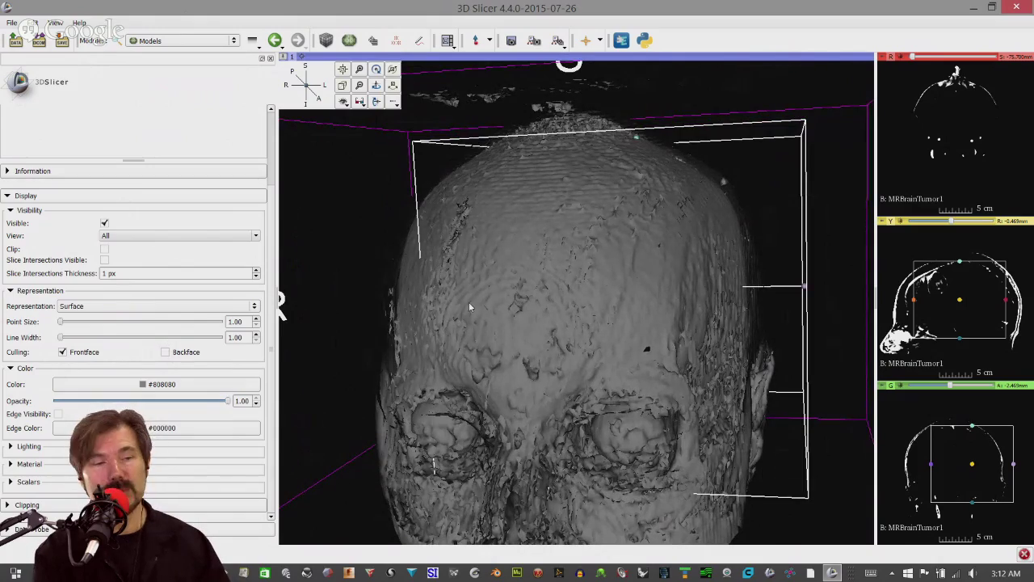
{"action": "left_click_drag", "start_coordinate": [487, 308], "coordinate": [567, 342]}
{"action": "left_click_drag", "start_coordinate": [525, 292], "coordinate": [475, 309]}
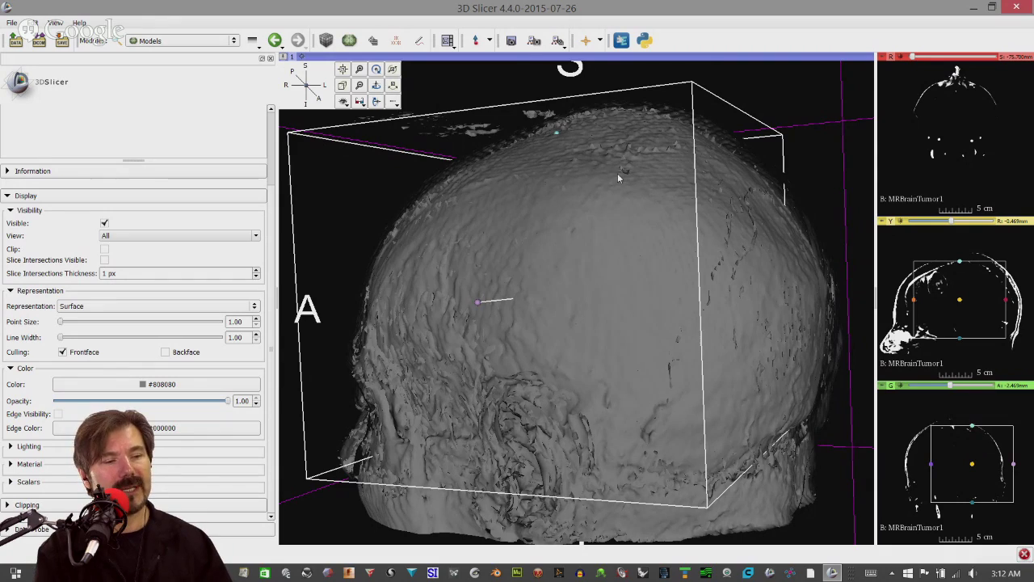
{"action": "left_click_drag", "start_coordinate": [491, 141], "coordinate": [607, 152]}
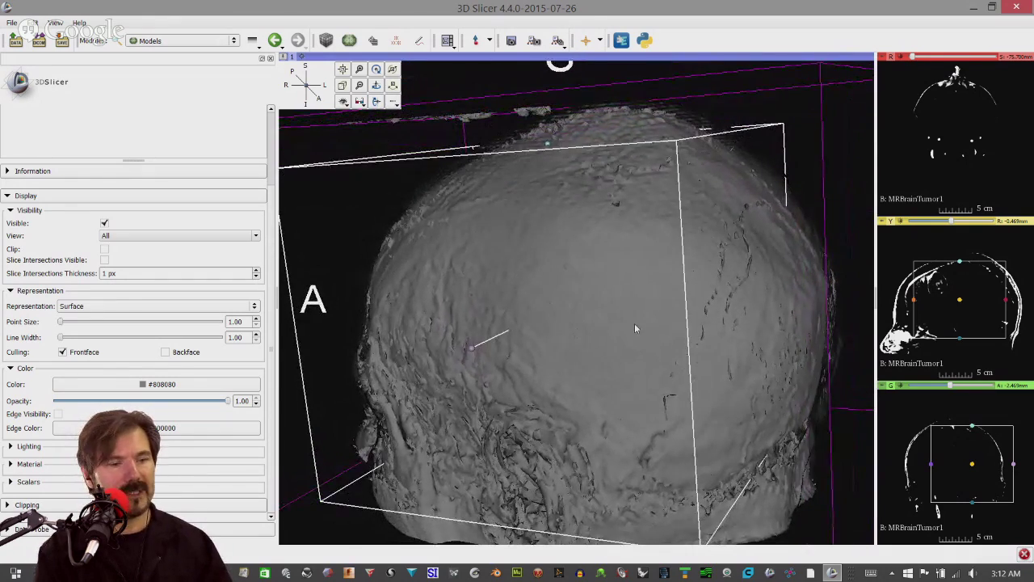
{"action": "mouse_move", "coordinate": [634, 327]}
{"action": "left_mouse_down"}
{"action": "mouse_move", "coordinate": [542, 300]}
{"action": "mouse_move", "coordinate": [746, 318]}
{"action": "mouse_move", "coordinate": [633, 331]}
{"action": "left_mouse_up"}
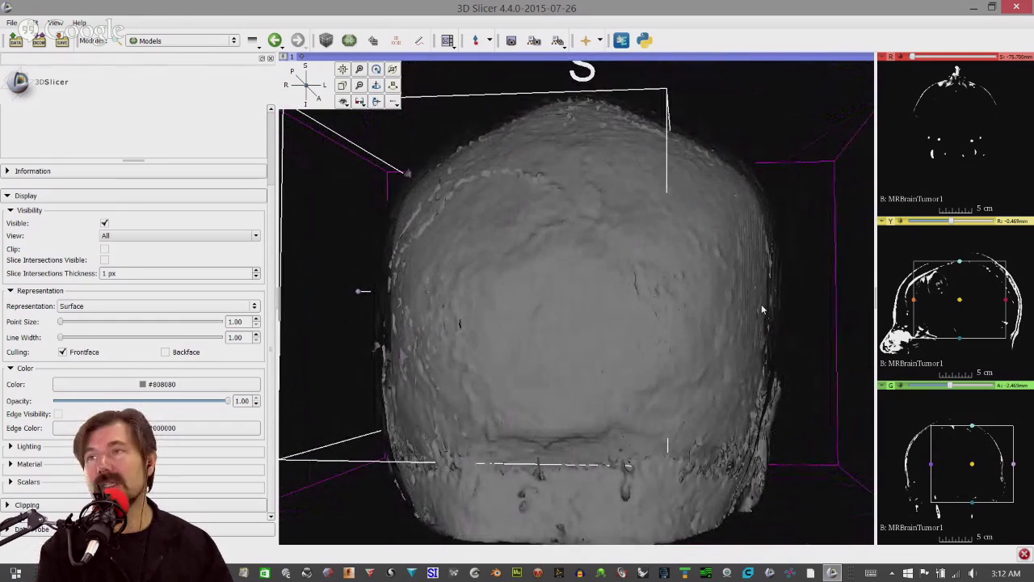
{"action": "left_click_drag", "start_coordinate": [716, 303], "coordinate": [614, 307]}
{"action": "left_click_drag", "start_coordinate": [722, 196], "coordinate": [837, 186]}
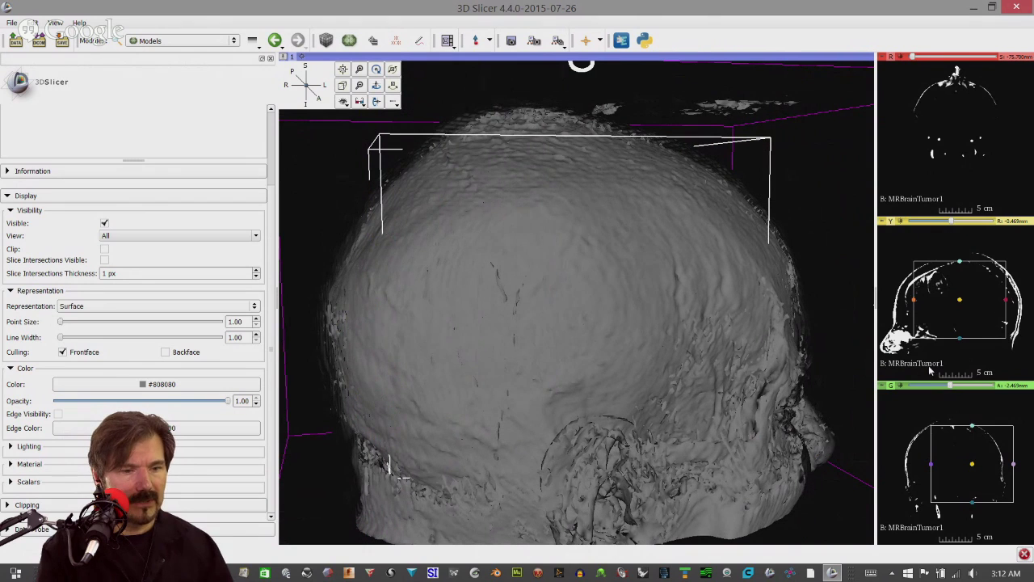
{"action": "left_click_drag", "start_coordinate": [767, 125], "coordinate": [725, 119]}
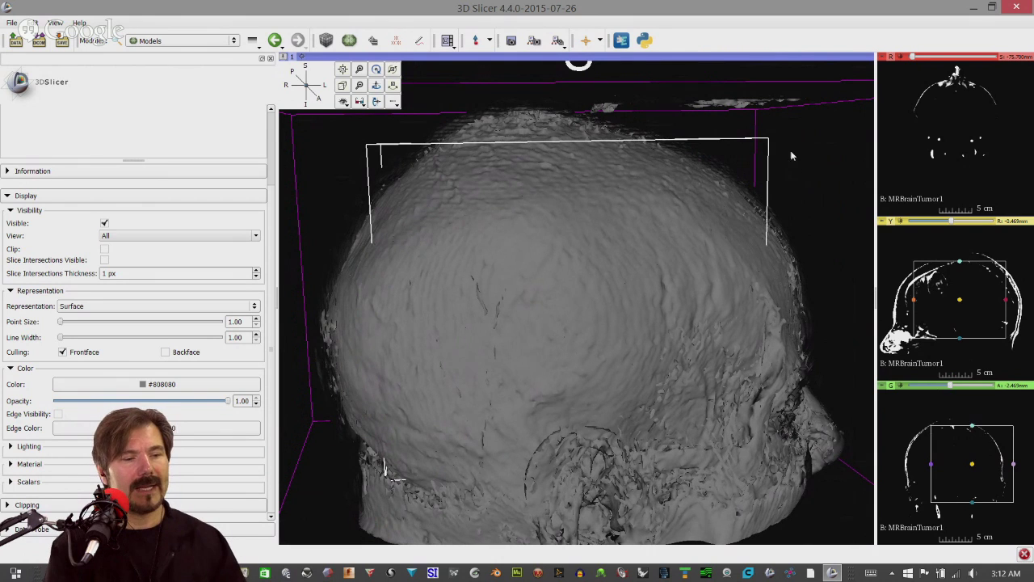
{"action": "left_click_drag", "start_coordinate": [722, 264], "coordinate": [724, 247]}
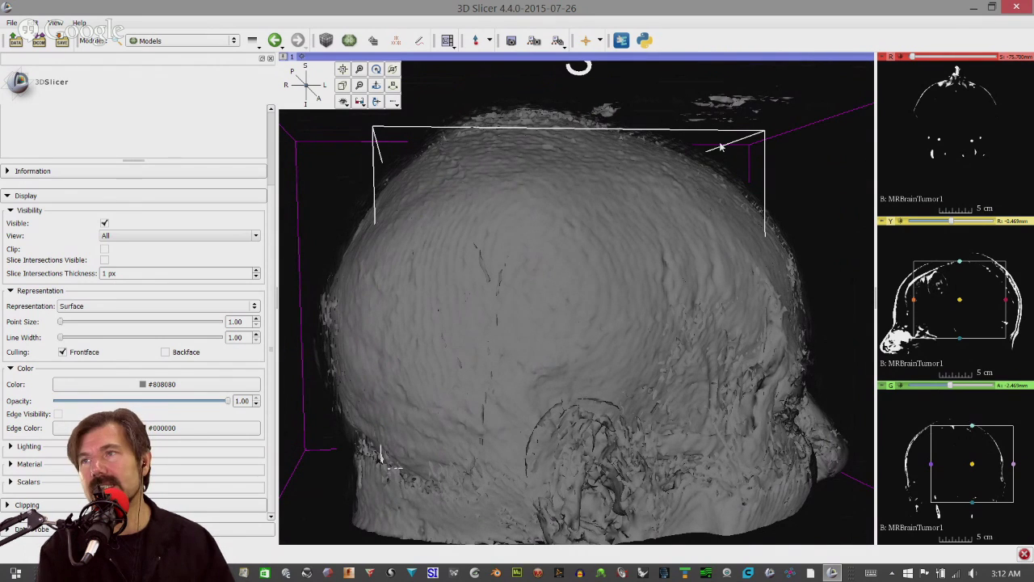
{"action": "left_click_drag", "start_coordinate": [653, 235], "coordinate": [689, 267]}
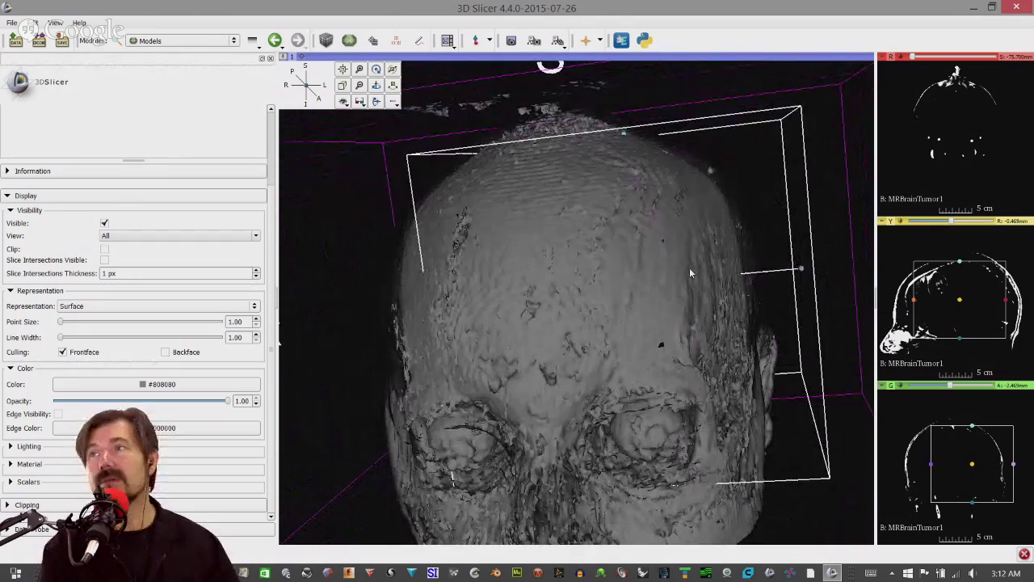
{"action": "left_click_drag", "start_coordinate": [612, 236], "coordinate": [808, 259]}
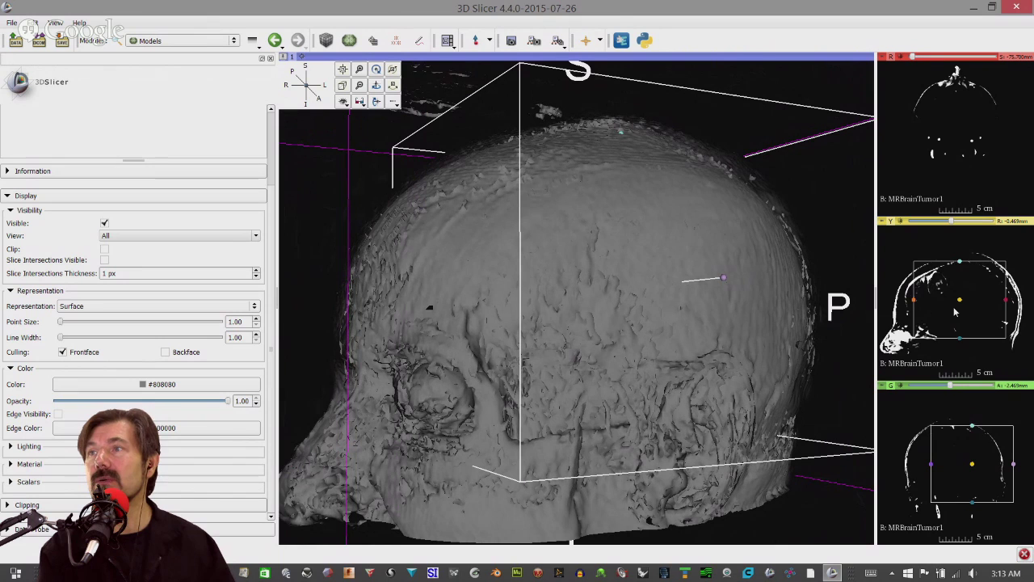
{"action": "left_click_drag", "start_coordinate": [670, 267], "coordinate": [645, 268]}
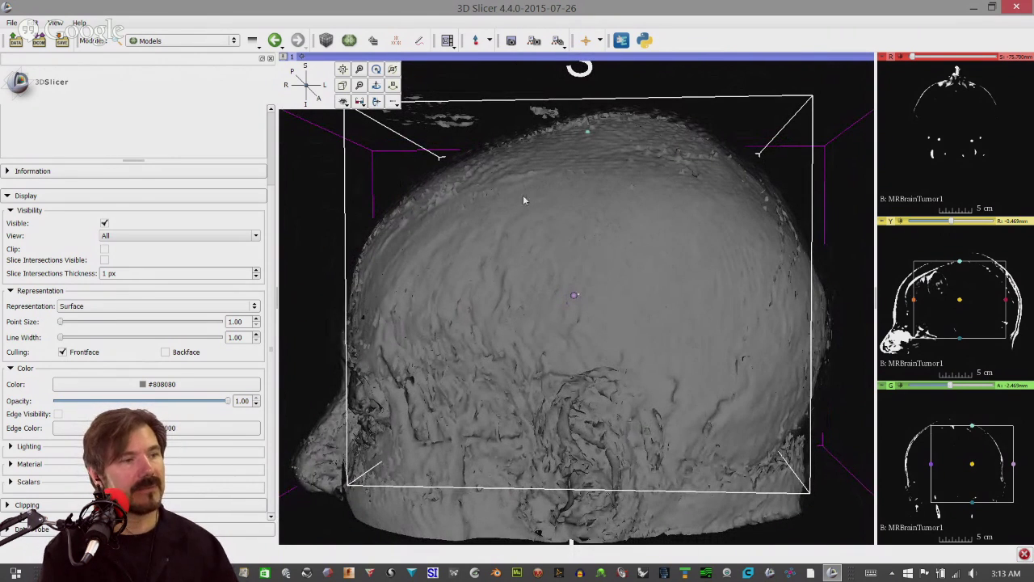
Examine the volume information and display settings of MRBrainTumor1 in the Volumes module, and check the axial slice's background volume
{"action": "left_click", "coordinate": [163, 42]}
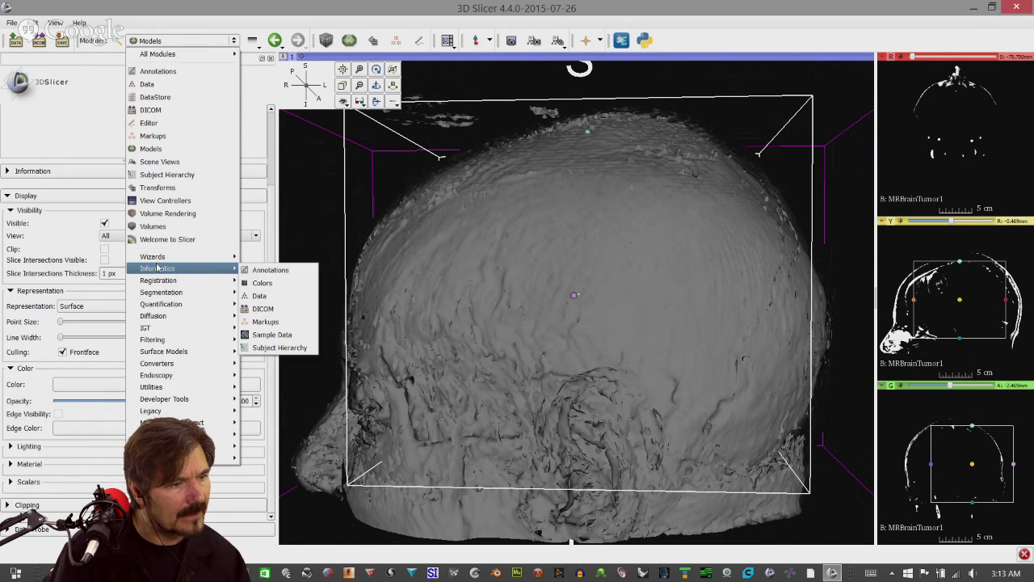
{"action": "mouse_move", "coordinate": [171, 356]}
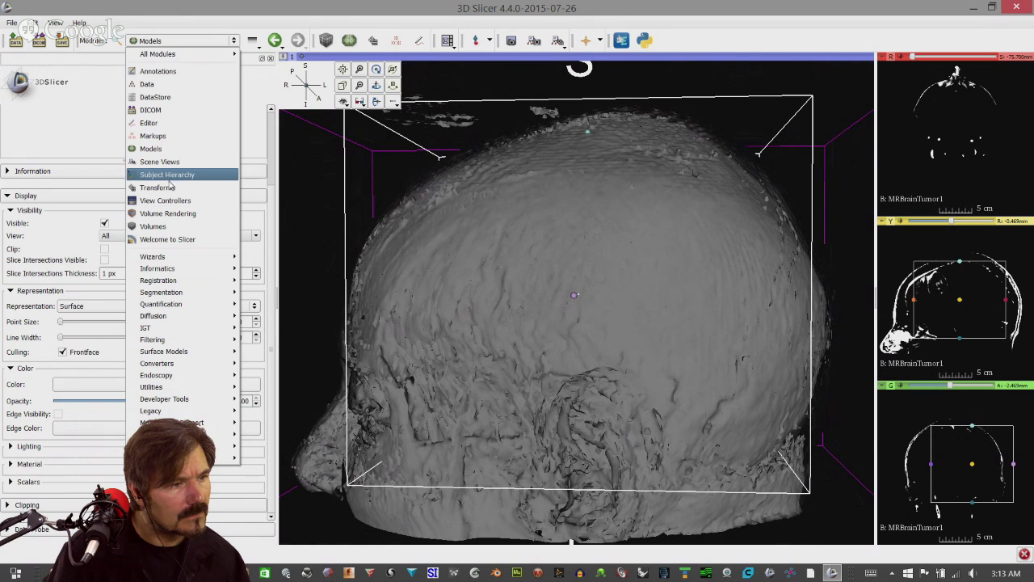
{"action": "left_click", "coordinate": [155, 227]}
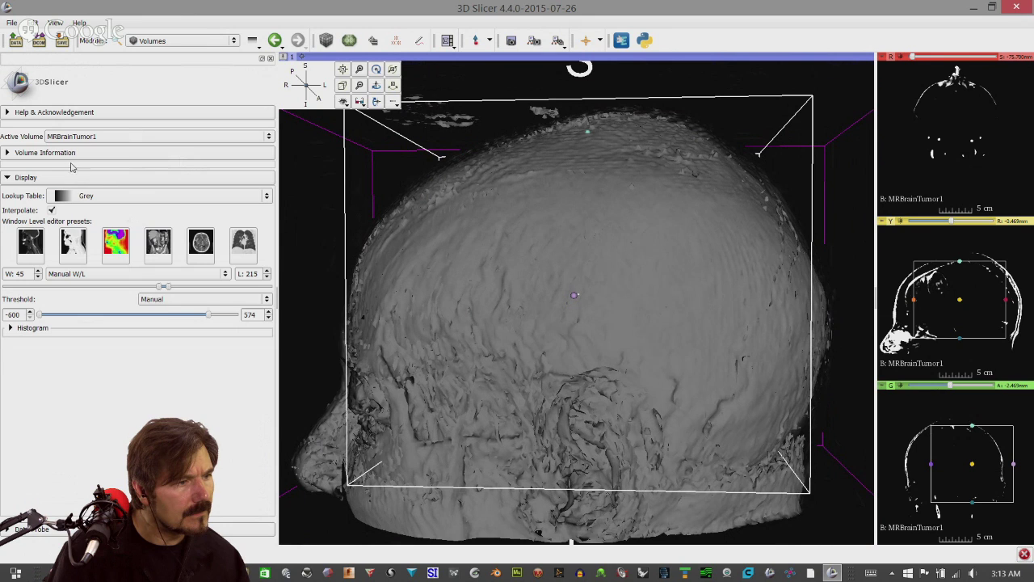
{"action": "left_click", "coordinate": [6, 153]}
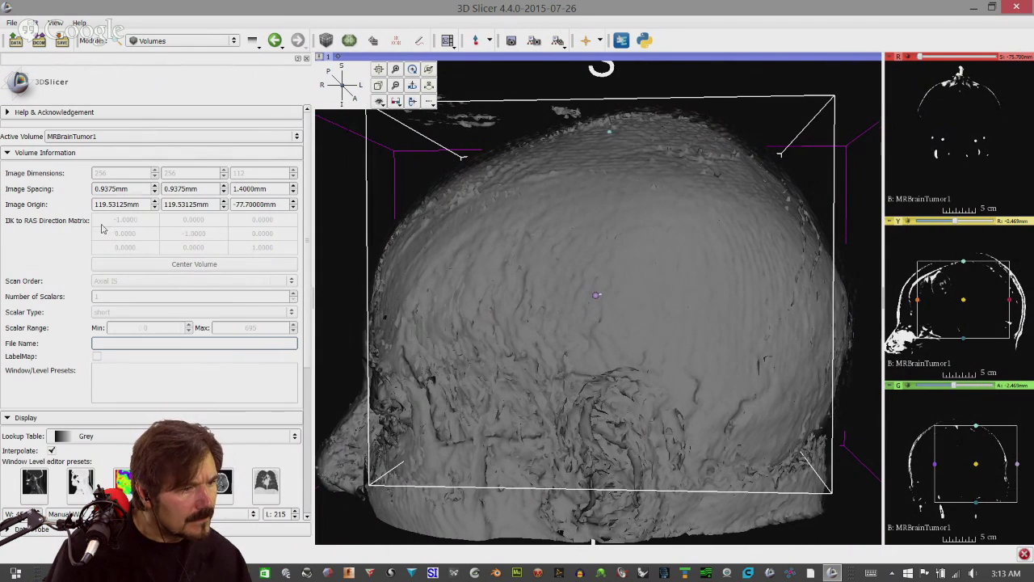
{"action": "scroll", "coordinate": [177, 345], "scroll_direction": "down", "scroll_amount": 2}
{"action": "scroll", "coordinate": [173, 342], "scroll_direction": "down", "scroll_amount": 5}
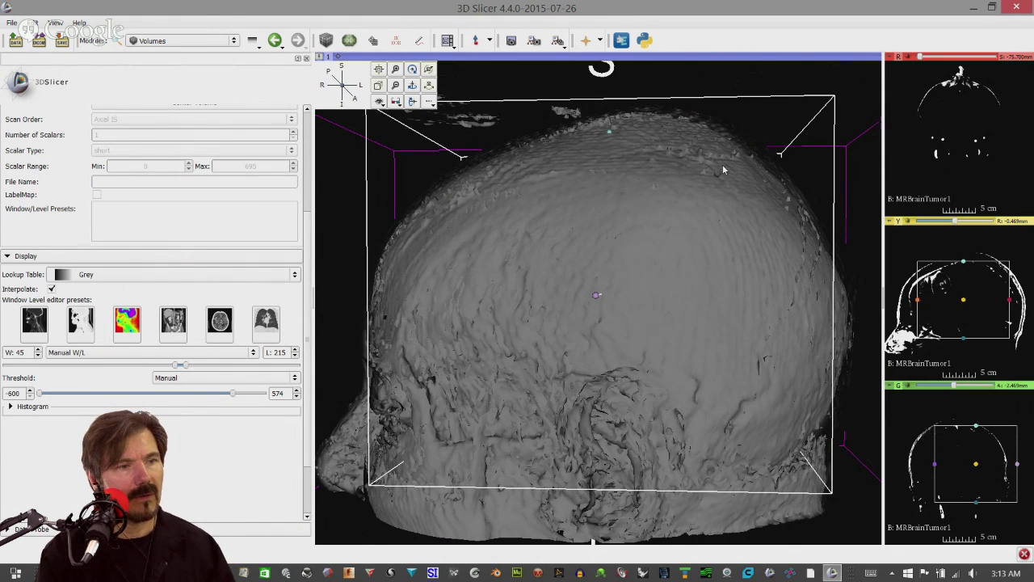
{"action": "mouse_move", "coordinate": [899, 58]}
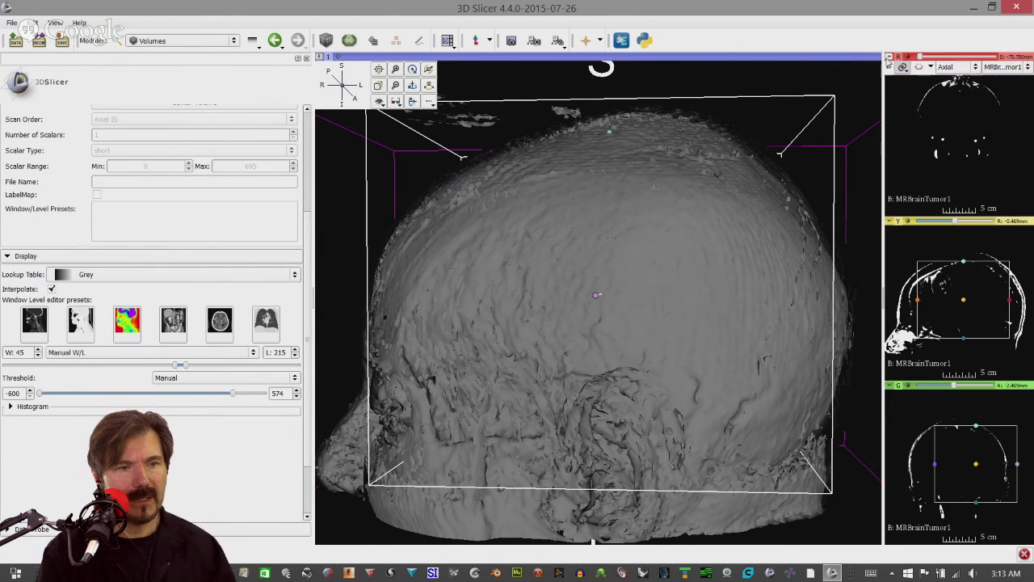
{"action": "left_click", "coordinate": [1027, 70]}
{"action": "left_click", "coordinate": [1009, 98]}
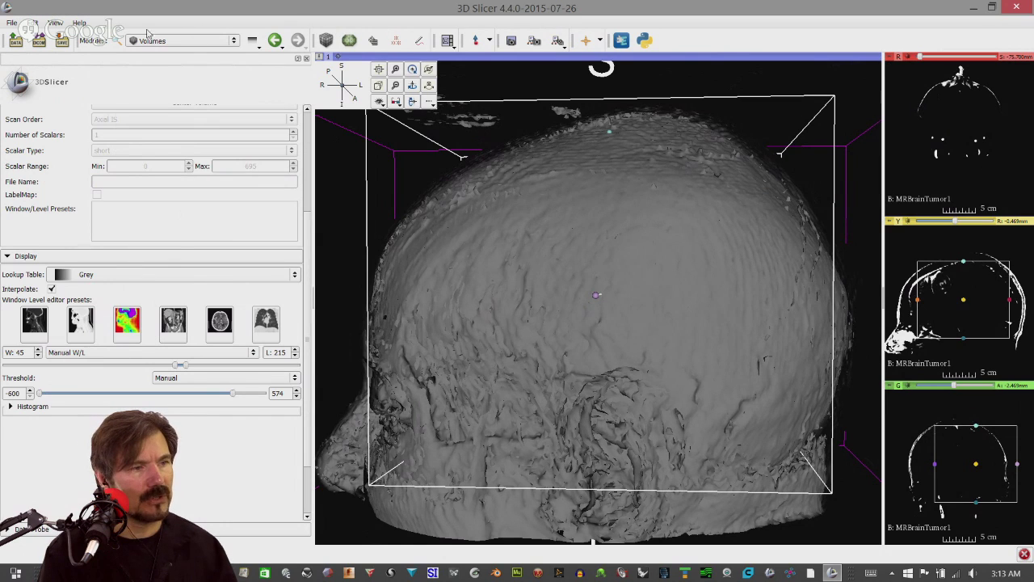
{"action": "left_click", "coordinate": [189, 41]}
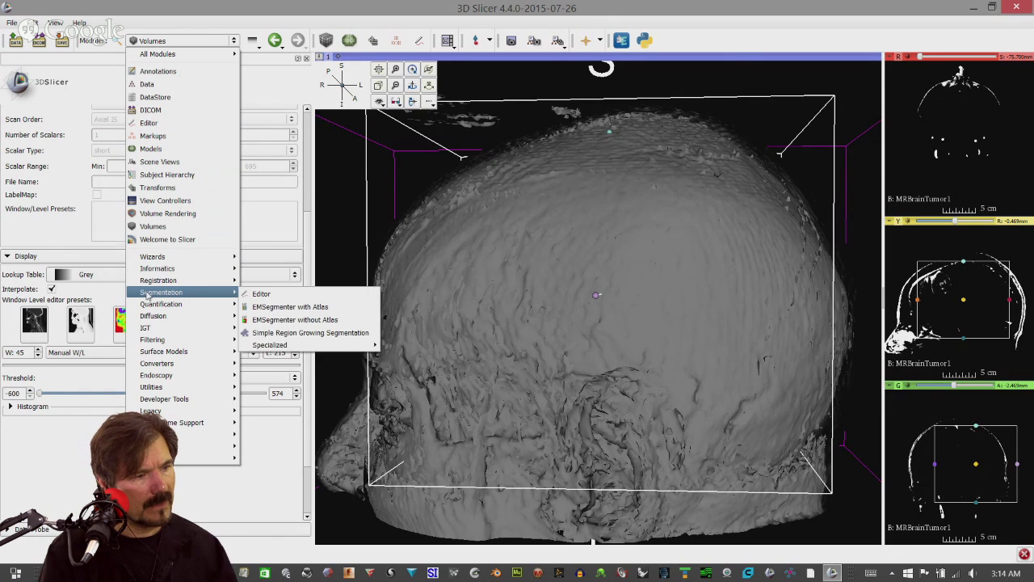
{"action": "mouse_move", "coordinate": [180, 359]}
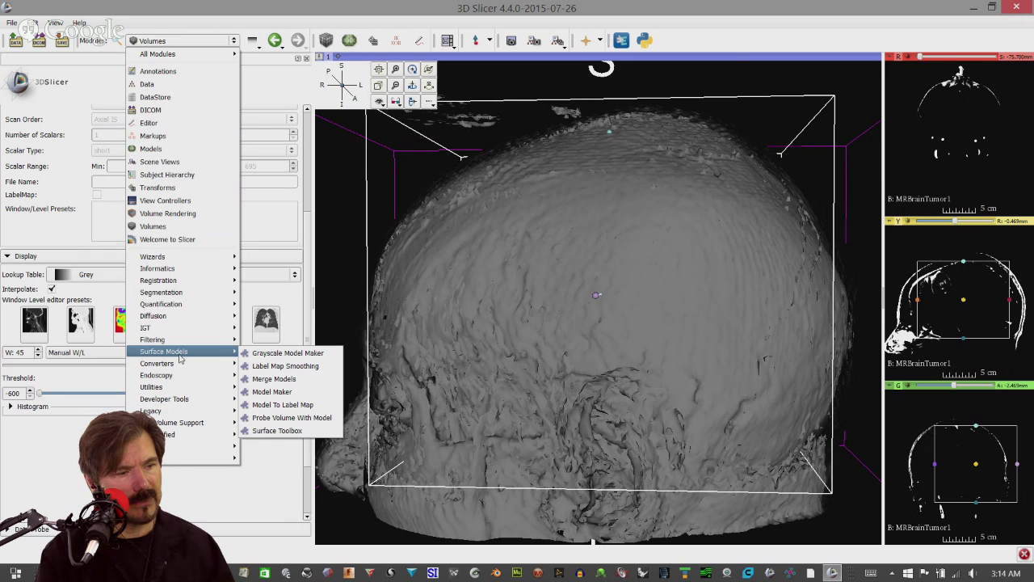
{"action": "key", "text": "Escape"}
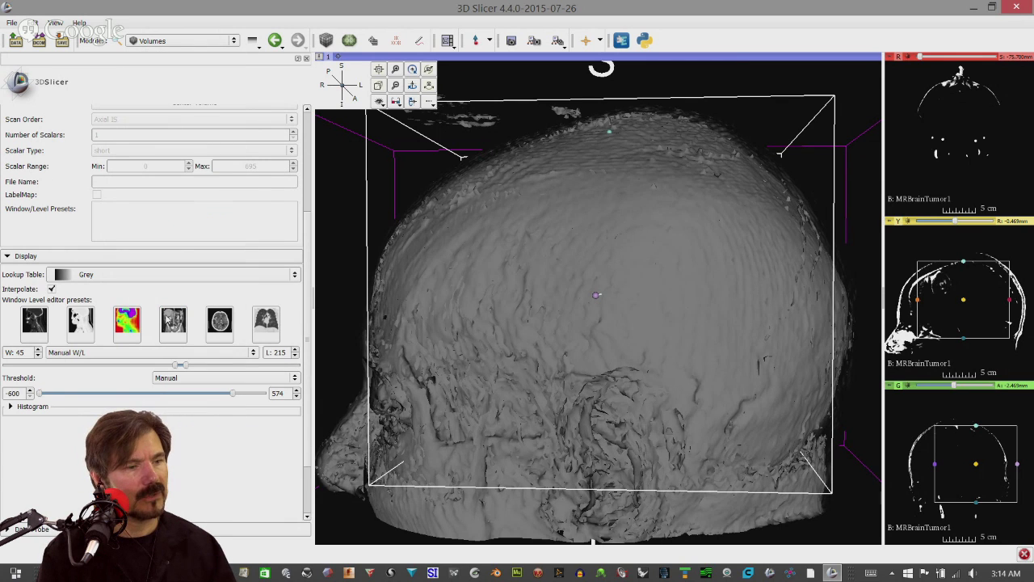
Switch to the Editor module and create a merge label map for MRBrainTumor1 with the GenericAnatomyColors color table
{"action": "left_click", "coordinate": [165, 41]}
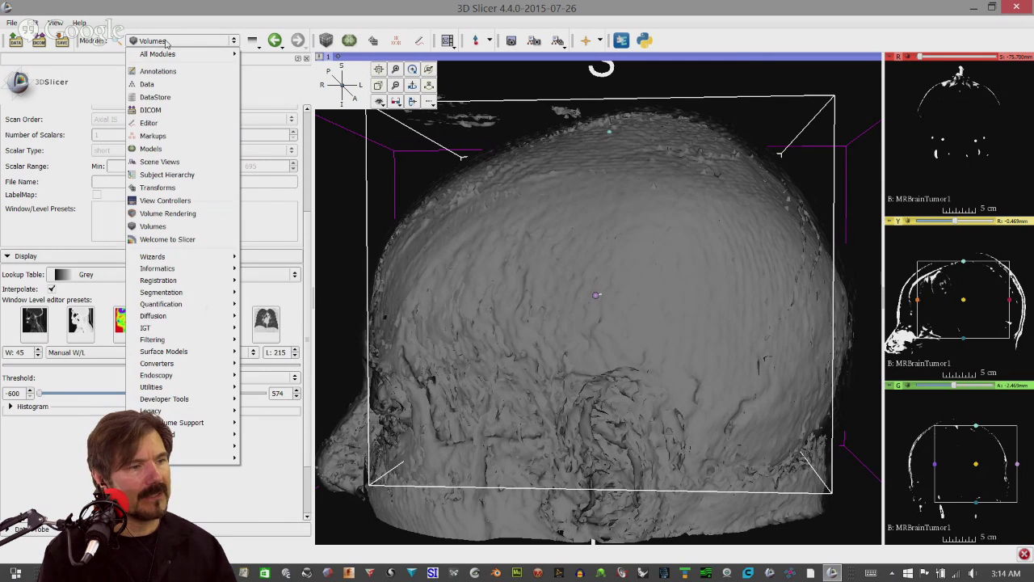
{"action": "left_click", "coordinate": [170, 122]}
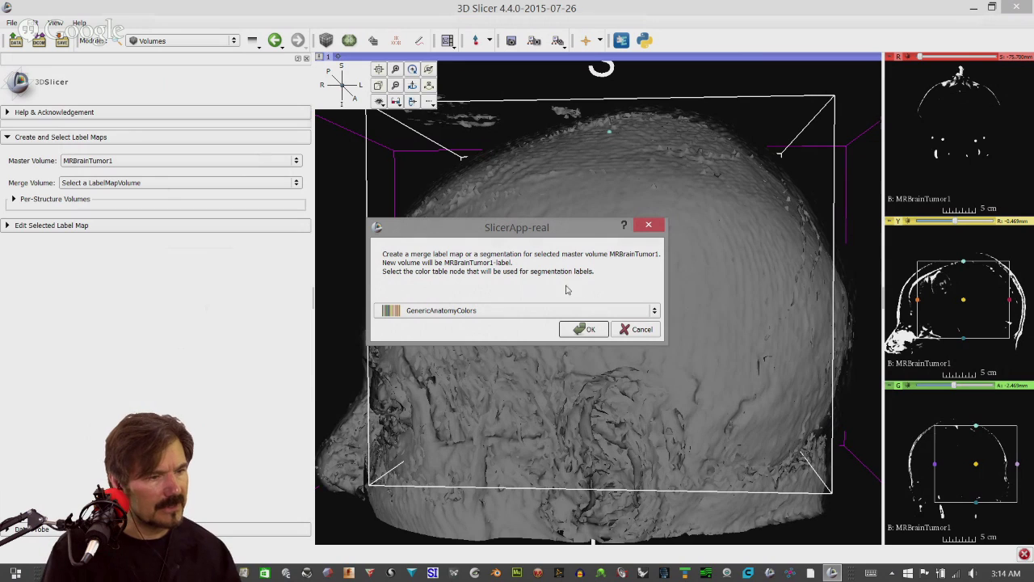
{"action": "left_click", "coordinate": [537, 311]}
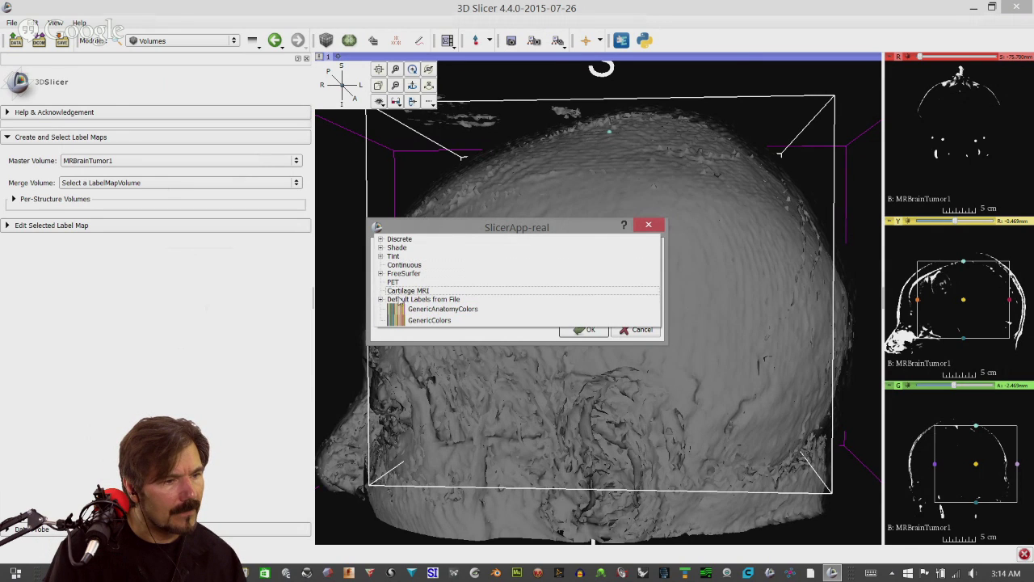
{"action": "left_click", "coordinate": [379, 247]}
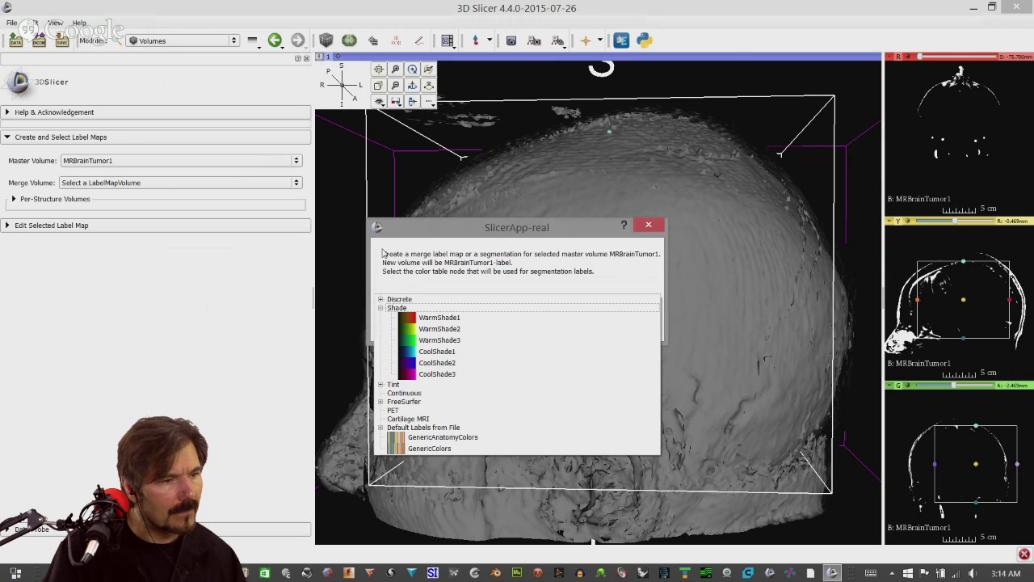
{"action": "left_click", "coordinate": [429, 437]}
{"action": "left_click", "coordinate": [597, 328]}
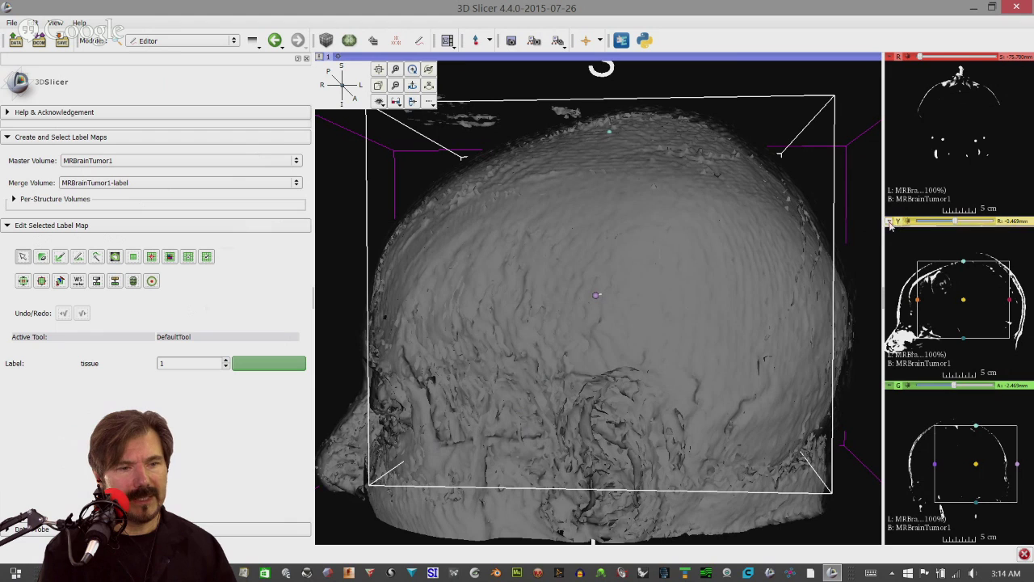
Enlarge the slice views and paint a solid region of tissue label 1 over the skull's interior in the yellow slice
{"action": "left_click_drag", "start_coordinate": [882, 243], "coordinate": [661, 243]}
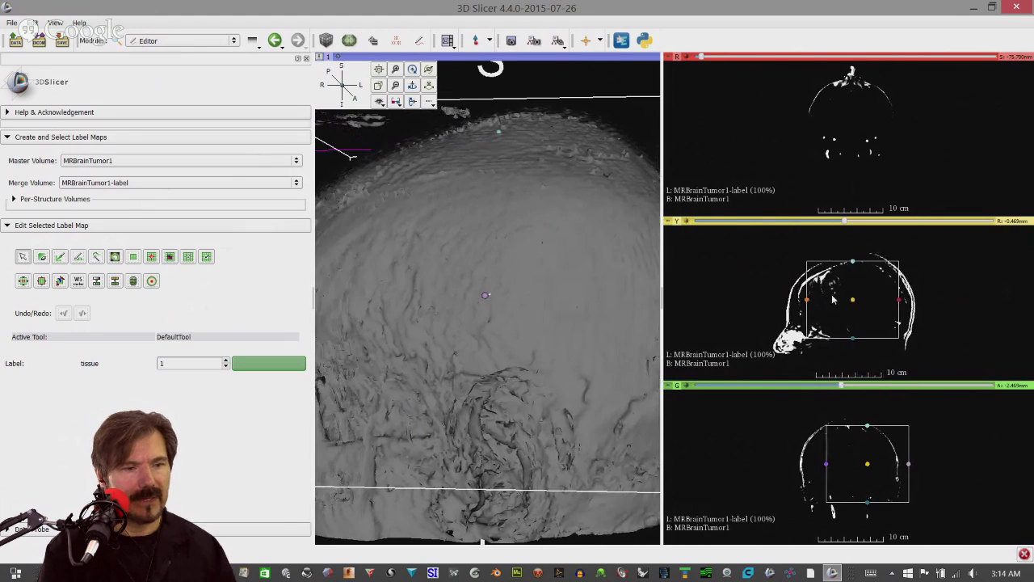
{"action": "scroll", "coordinate": [842, 295], "scroll_direction": "down", "scroll_amount": 1}
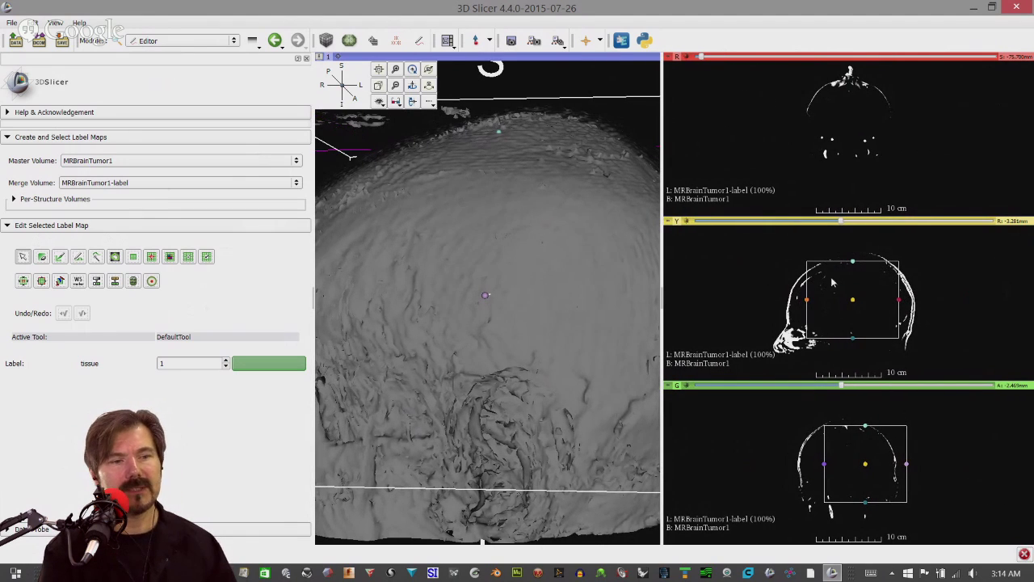
{"action": "scroll", "coordinate": [859, 305], "scroll_direction": "up", "scroll_amount": 1}
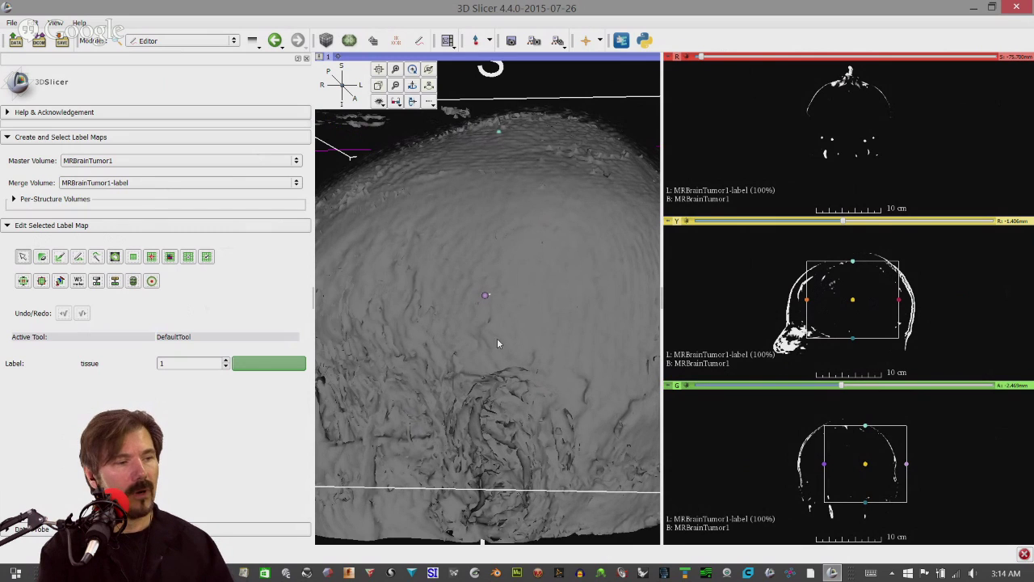
{"action": "left_click", "coordinate": [62, 257]}
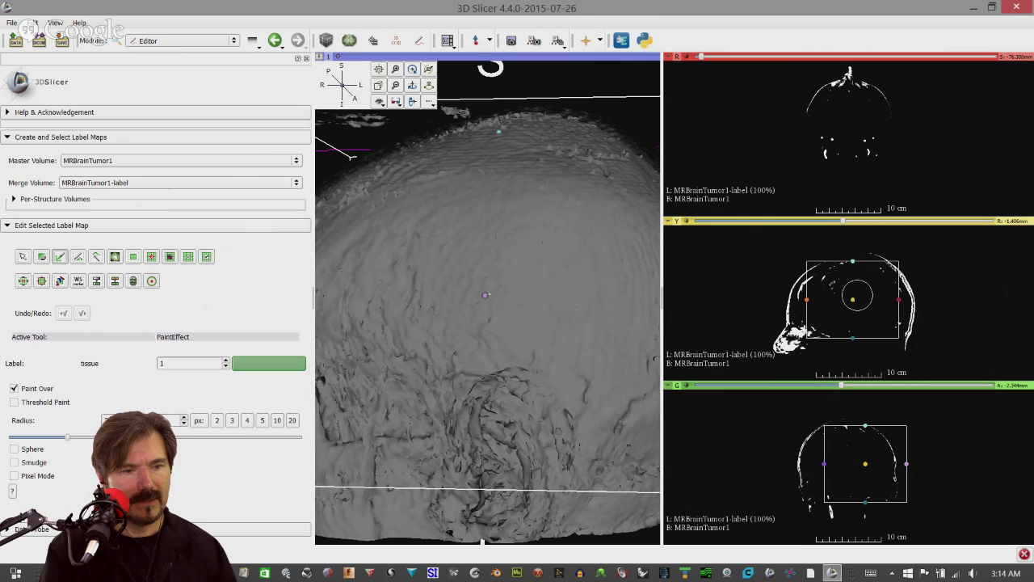
{"action": "mouse_move", "coordinate": [857, 297]}
{"action": "left_mouse_down"}
{"action": "mouse_move", "coordinate": [873, 291]}
{"action": "mouse_move", "coordinate": [868, 305]}
{"action": "mouse_move", "coordinate": [860, 301]}
{"action": "left_mouse_up"}
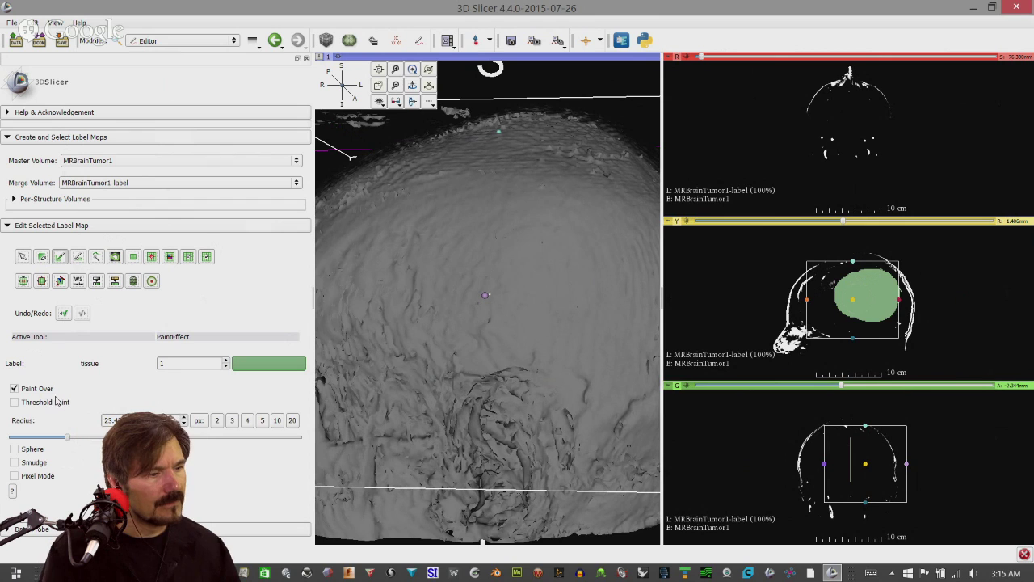
{"action": "left_click", "coordinate": [167, 42]}
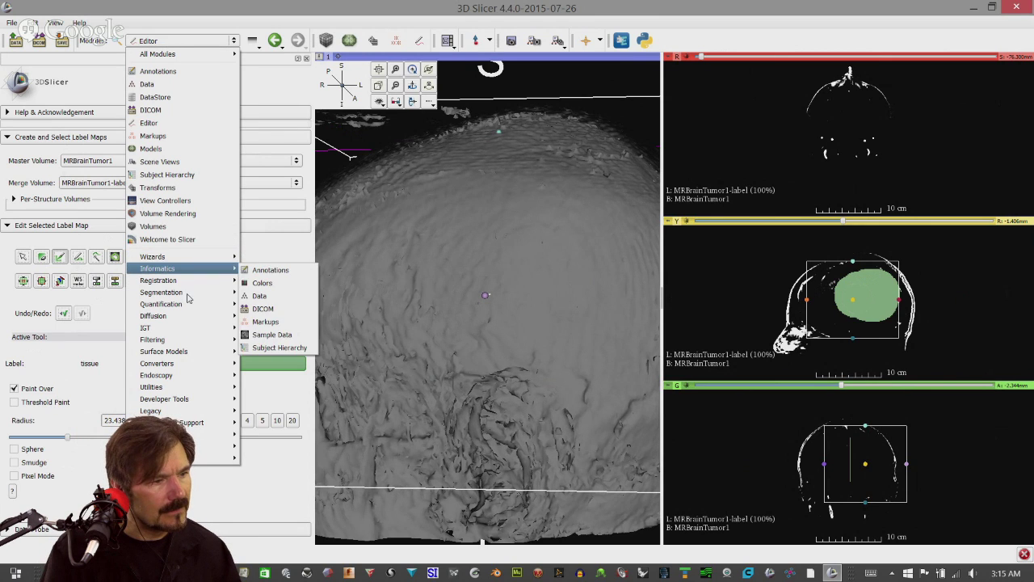
{"action": "mouse_move", "coordinate": [183, 296]}
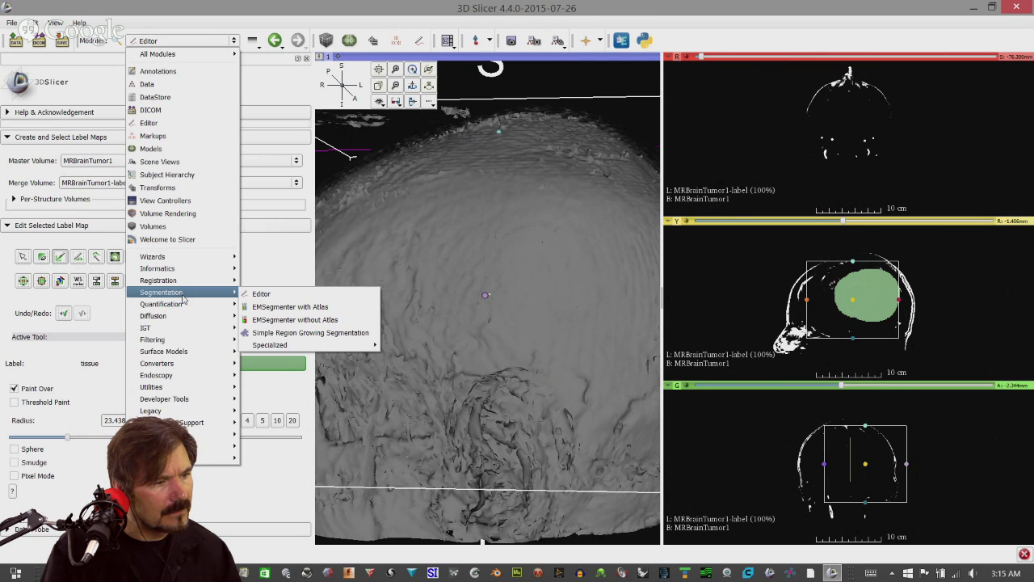
{"action": "mouse_move", "coordinate": [171, 342]}
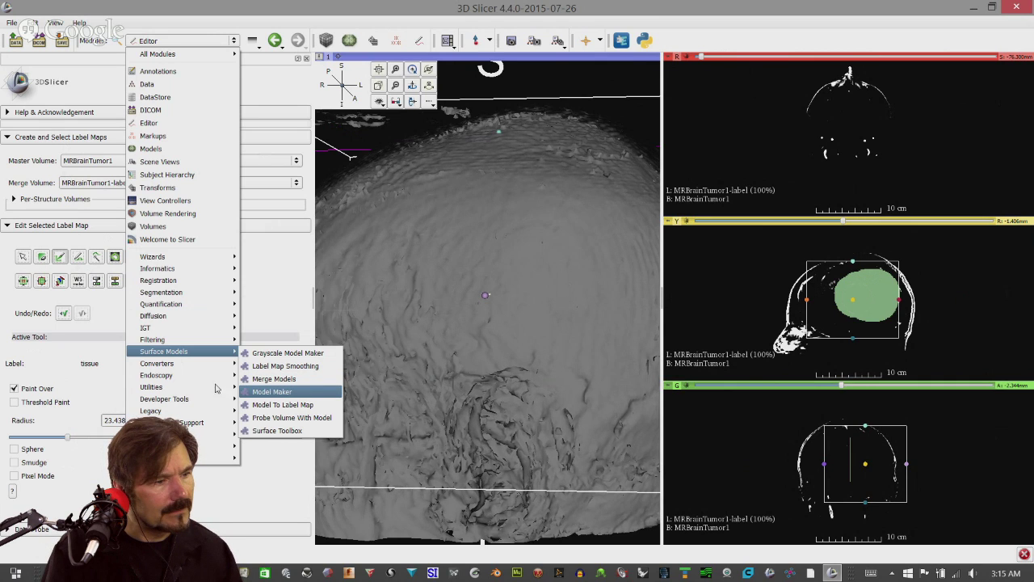
{"action": "mouse_move", "coordinate": [197, 388]}
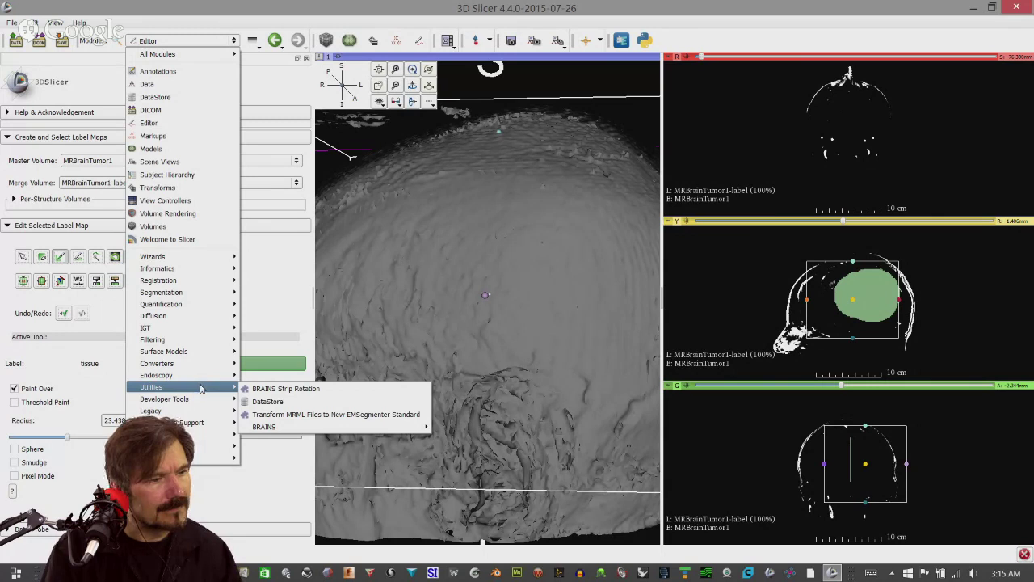
{"action": "mouse_move", "coordinate": [205, 413]}
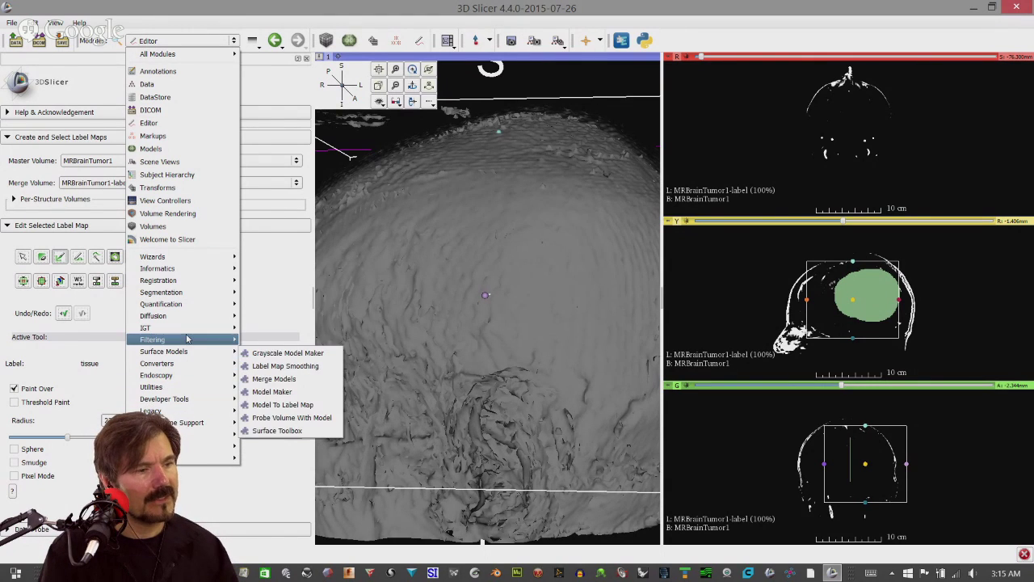
{"action": "mouse_move", "coordinate": [187, 315]}
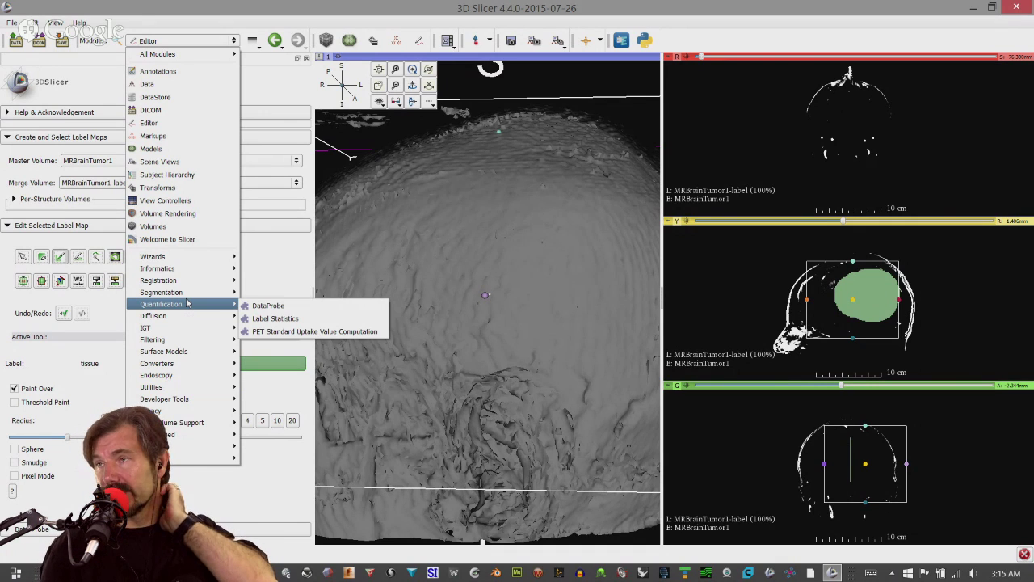
{"action": "left_click", "coordinate": [525, 350]}
Return to the Volumes module, check the active volume choice and review the label map and threshold settings of MRBrainTumor1
{"action": "left_click", "coordinate": [148, 41]}
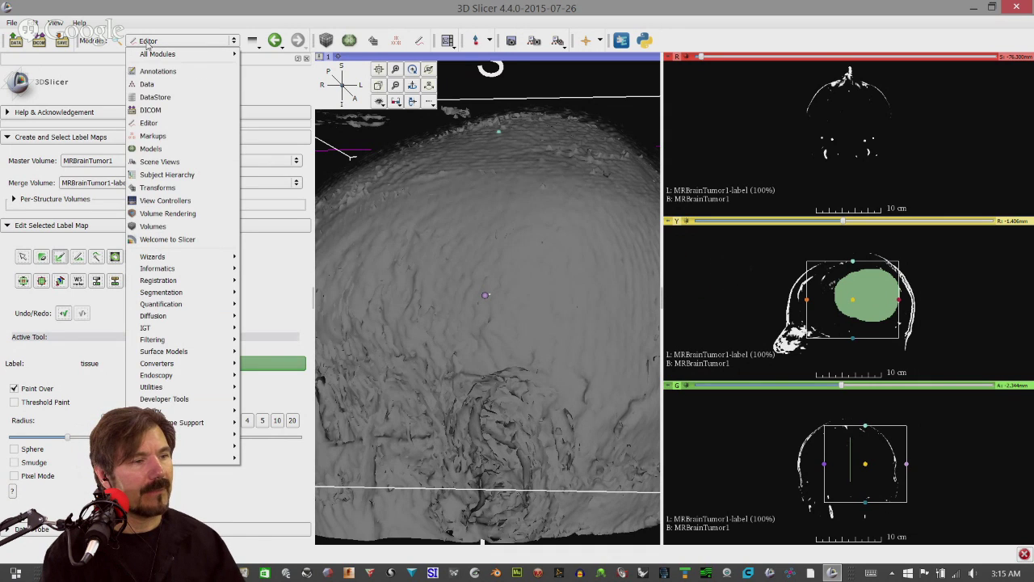
{"action": "left_click", "coordinate": [201, 231]}
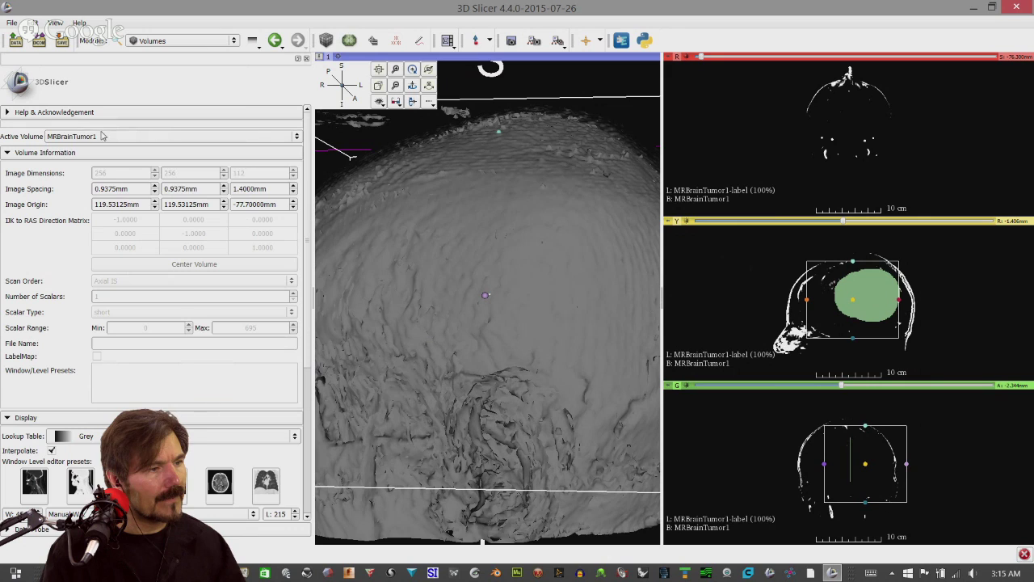
{"action": "left_click", "coordinate": [103, 136]}
{"action": "left_click", "coordinate": [101, 136]}
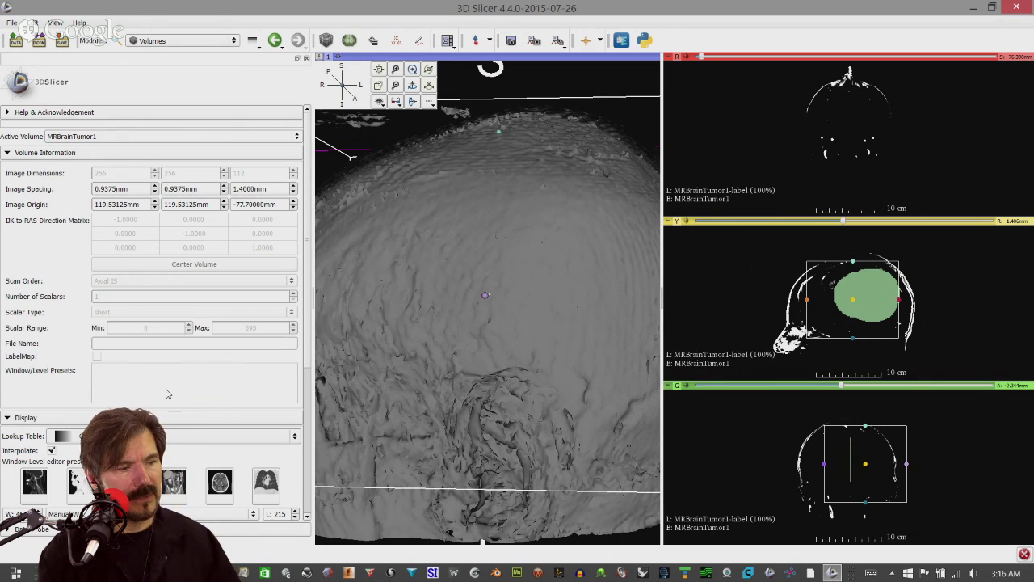
{"action": "scroll", "coordinate": [153, 381], "scroll_direction": "down", "scroll_amount": 3}
{"action": "scroll", "coordinate": [154, 382], "scroll_direction": "down", "scroll_amount": 1}
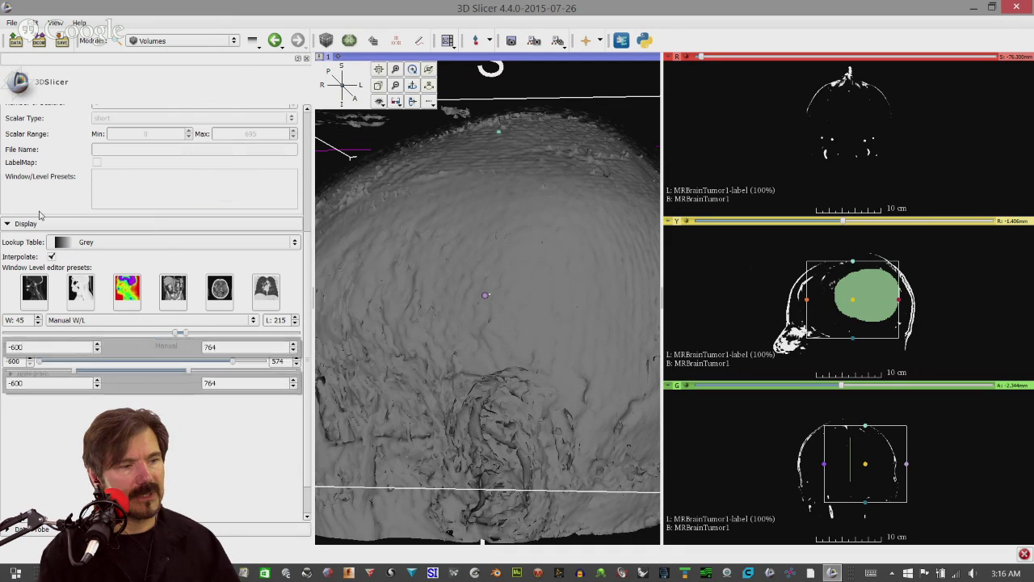
Open the Model Maker module and review its parameter set, its input and output settings, and its smoothing and decimation parameters
{"action": "left_click", "coordinate": [185, 42]}
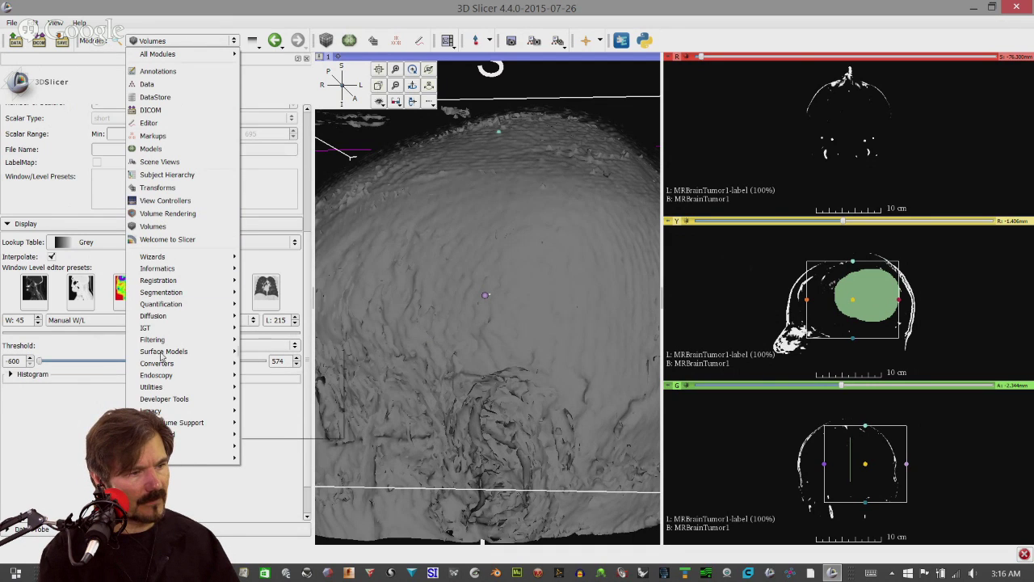
{"action": "mouse_move", "coordinate": [162, 386]}
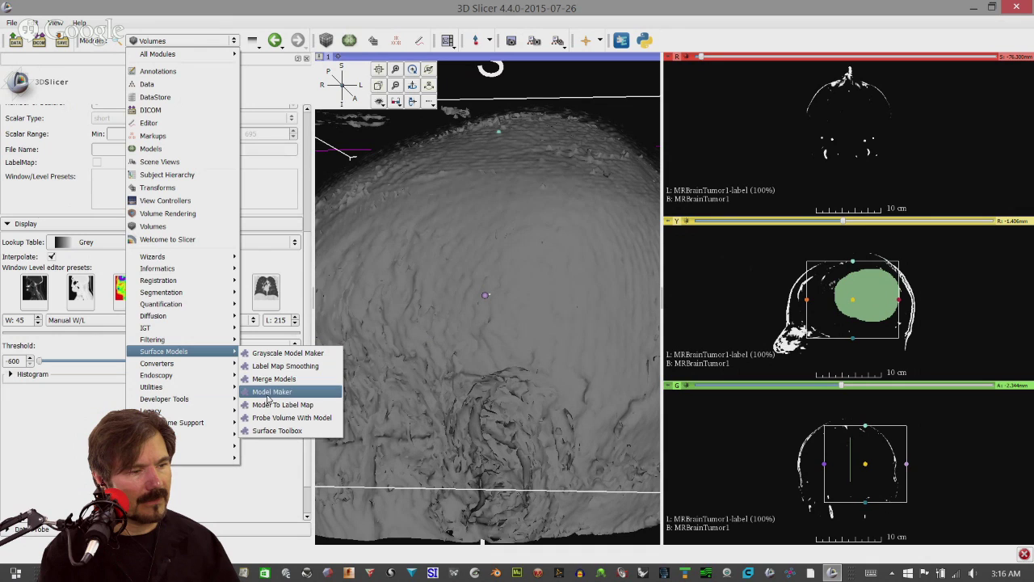
{"action": "left_click", "coordinate": [268, 395]}
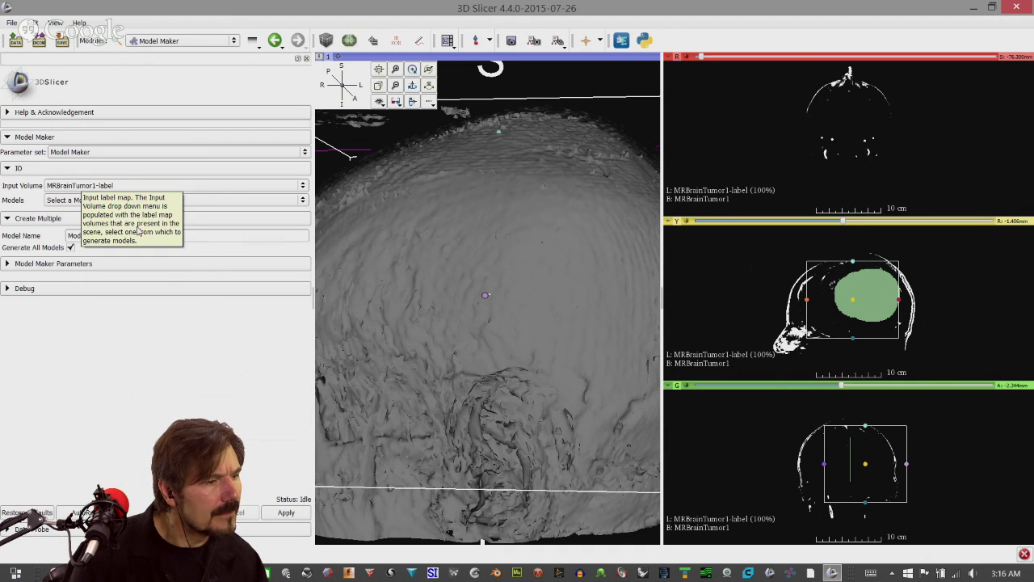
{"action": "left_click", "coordinate": [81, 153]}
{"action": "left_click", "coordinate": [85, 155]}
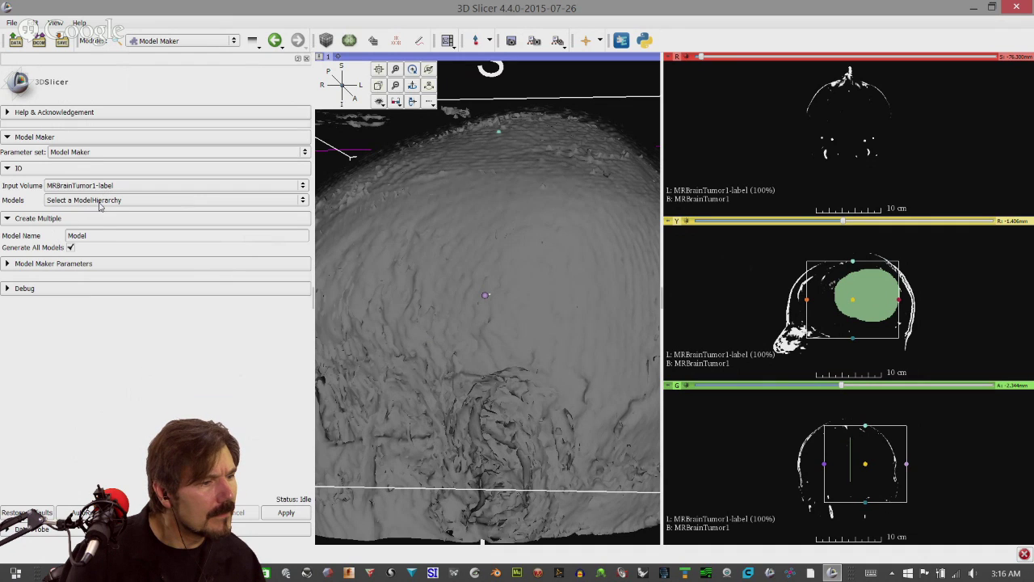
{"action": "left_click", "coordinate": [11, 264]}
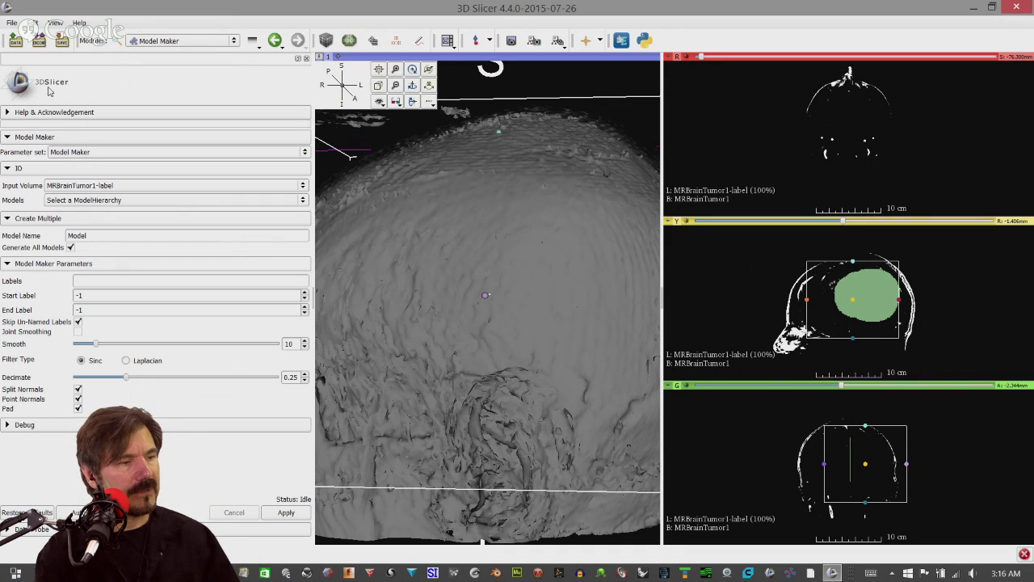
{"action": "scroll", "coordinate": [122, 151], "scroll_direction": "down", "scroll_amount": 3}
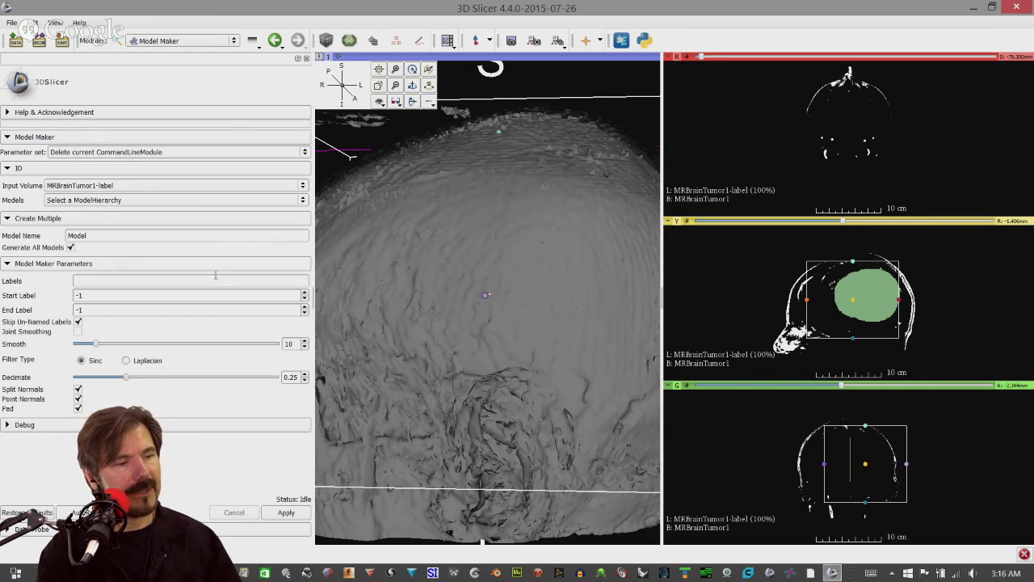
{"action": "mouse_move", "coordinate": [216, 275]}
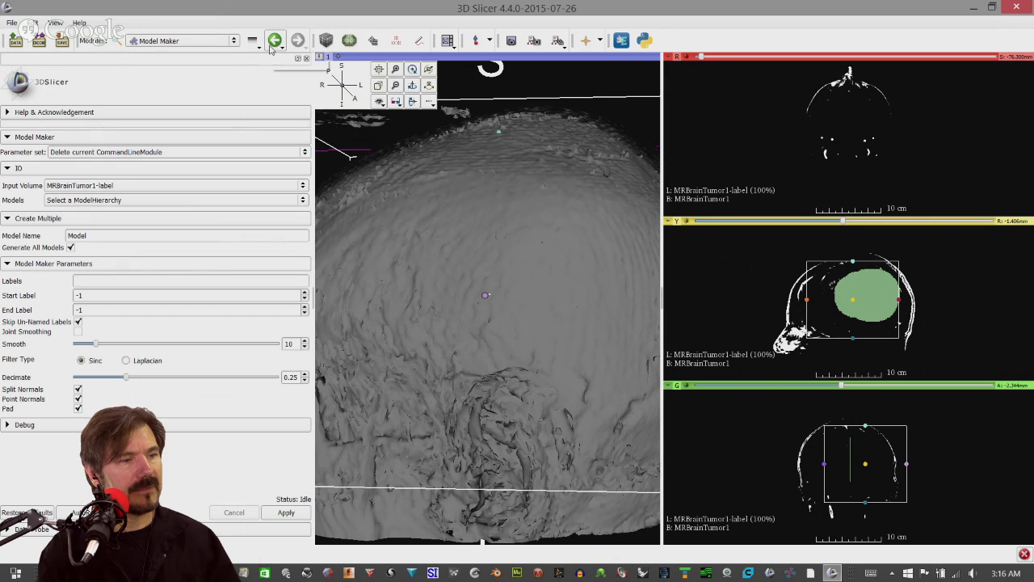
{"action": "left_click", "coordinate": [200, 42]}
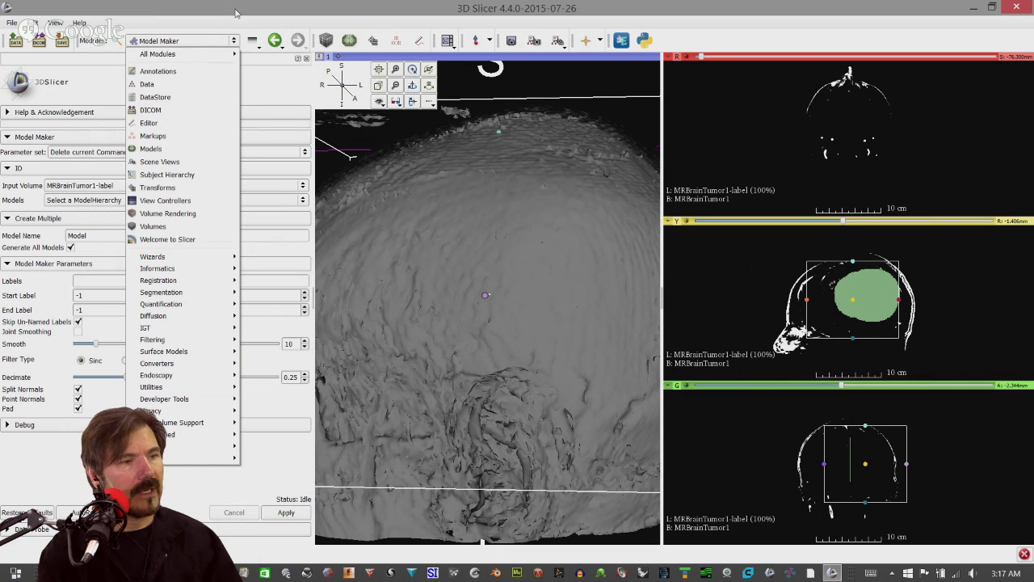
{"action": "left_click", "coordinate": [244, 75]}
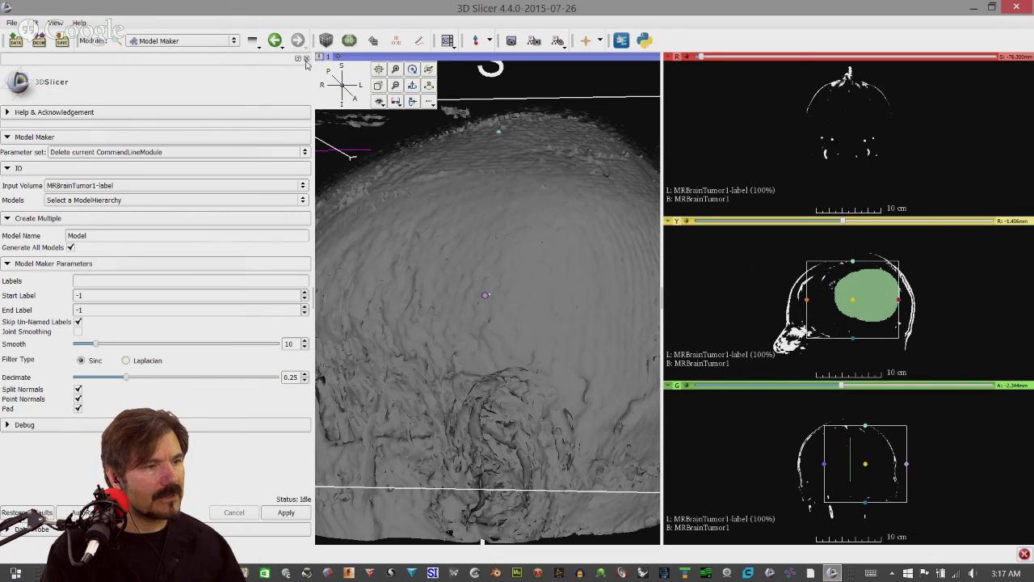
{"action": "left_click", "coordinate": [170, 42]}
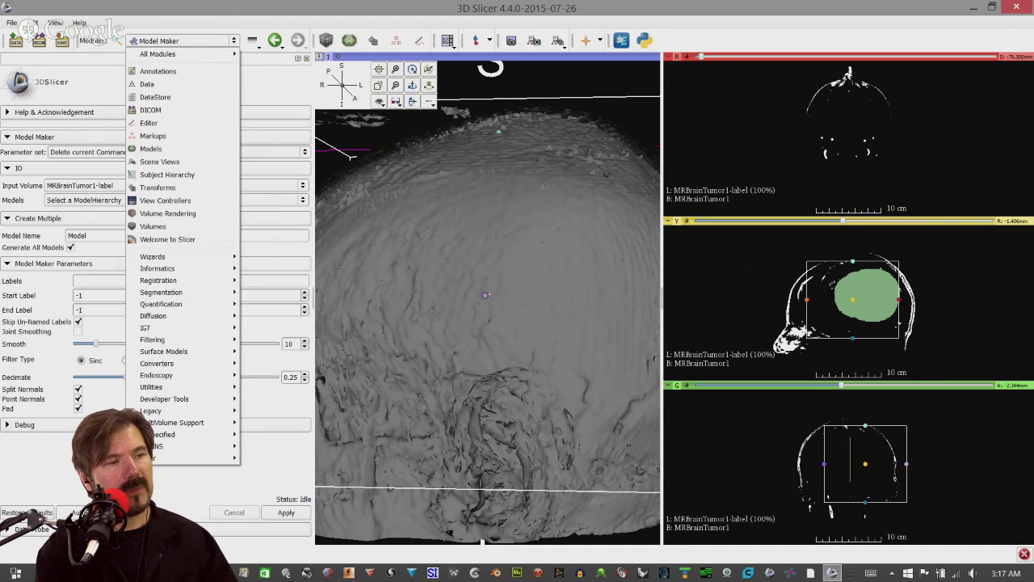
Open the scene save settings, enlarge the file list and set the SkulTest model's file format to STL (.stl)
{"action": "left_click", "coordinate": [12, 22]}
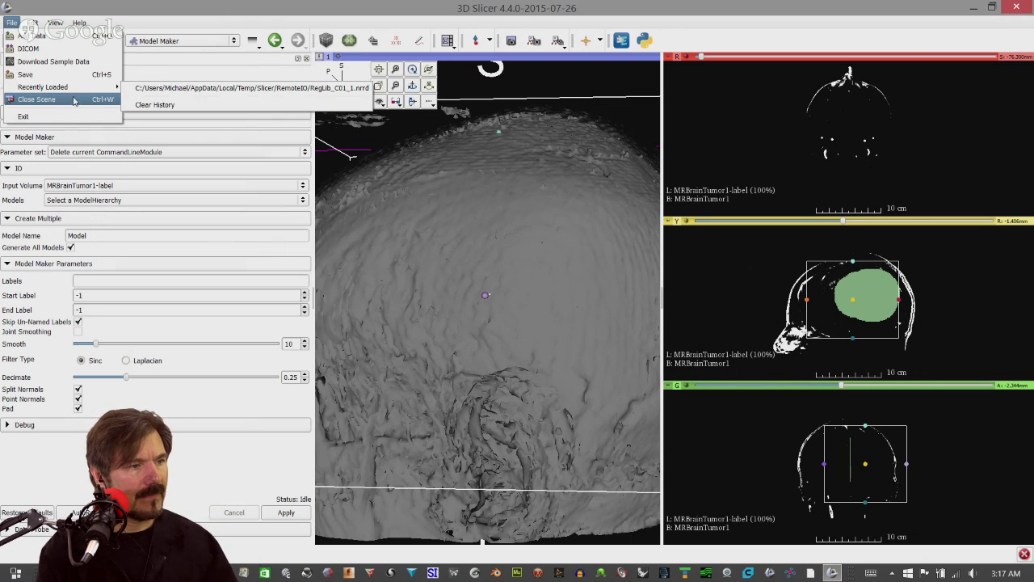
{"action": "mouse_move", "coordinate": [65, 86]}
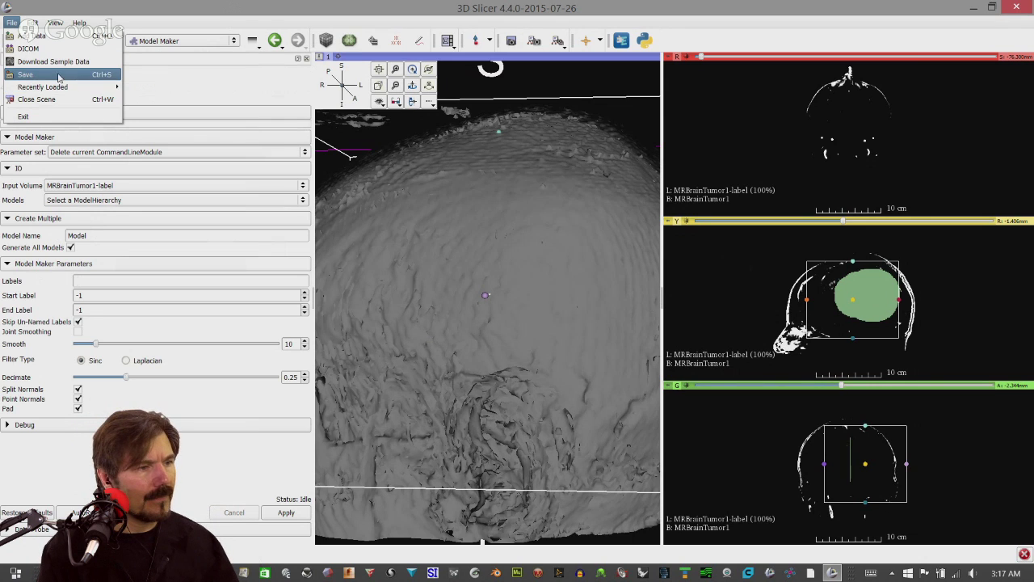
{"action": "left_click", "coordinate": [40, 73]}
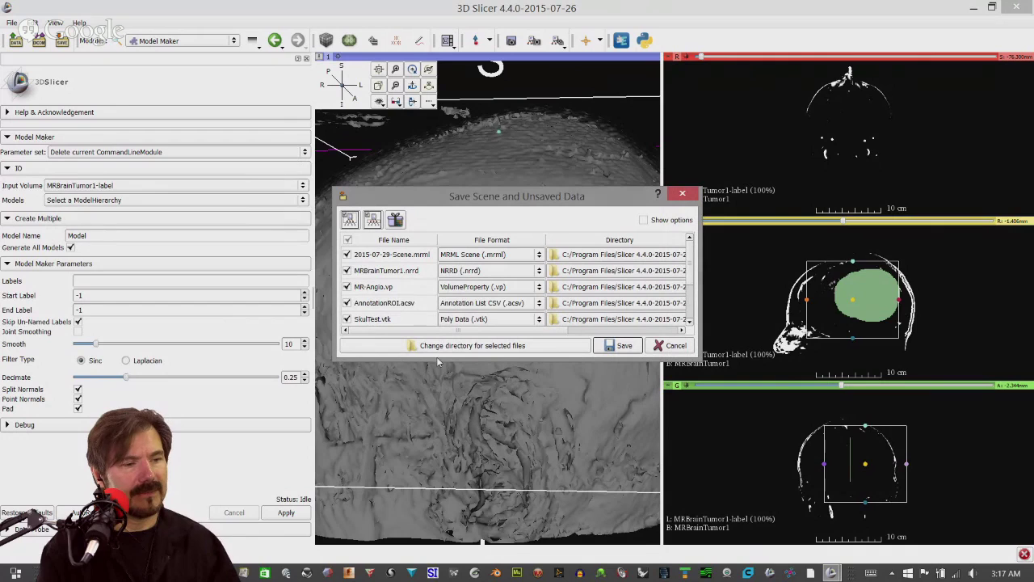
{"action": "left_click_drag", "start_coordinate": [437, 361], "coordinate": [437, 489]}
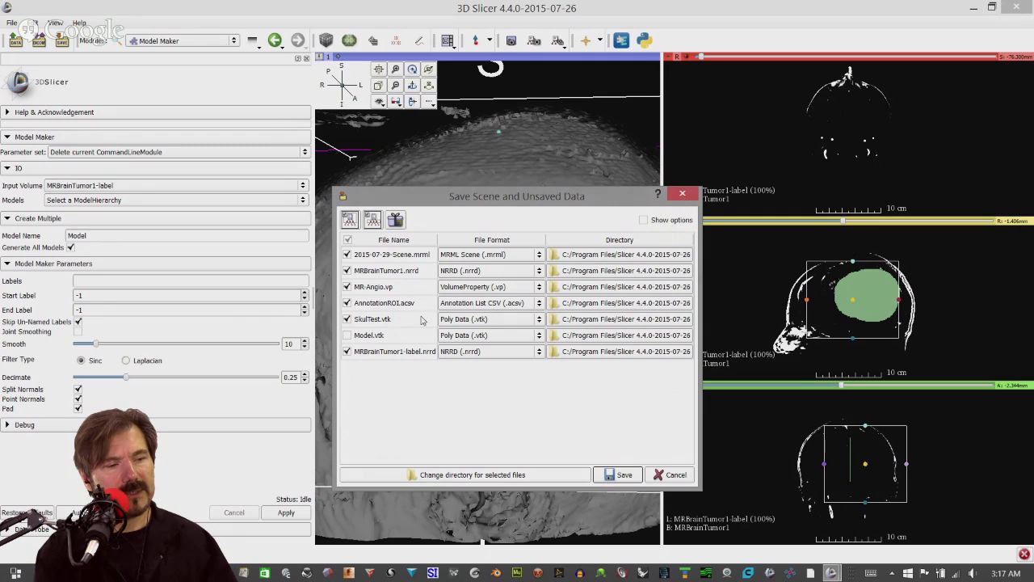
{"action": "left_click", "coordinate": [539, 321]}
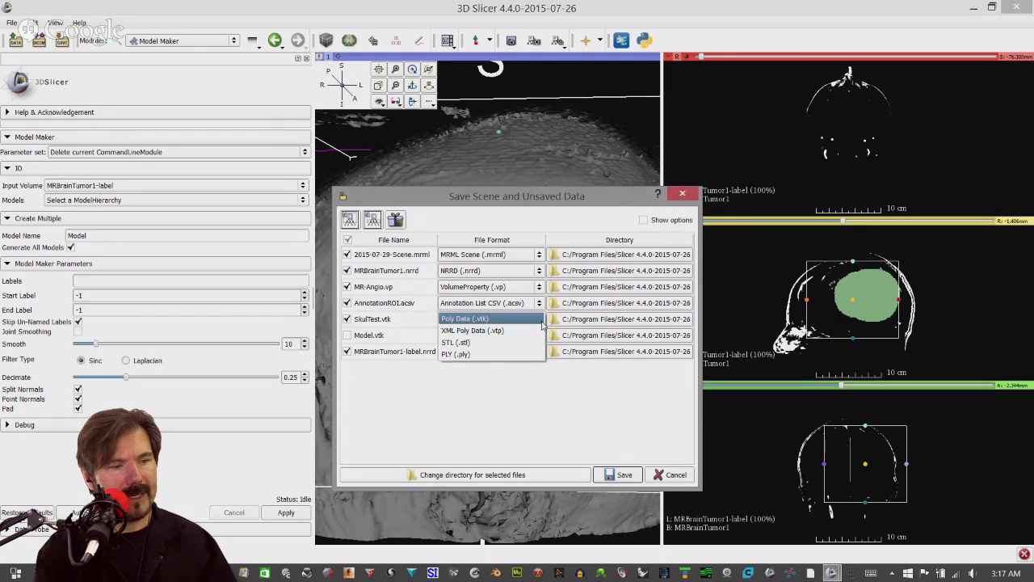
{"action": "left_click", "coordinate": [485, 342]}
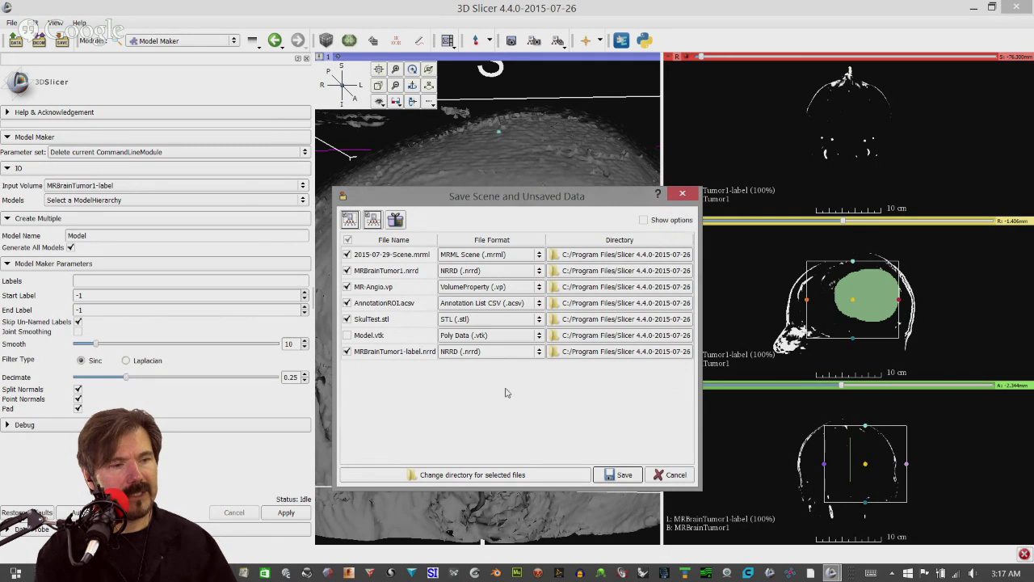
Set the save directory of SkulTest.stl to D:\Tutorial
{"action": "left_click", "coordinate": [613, 321]}
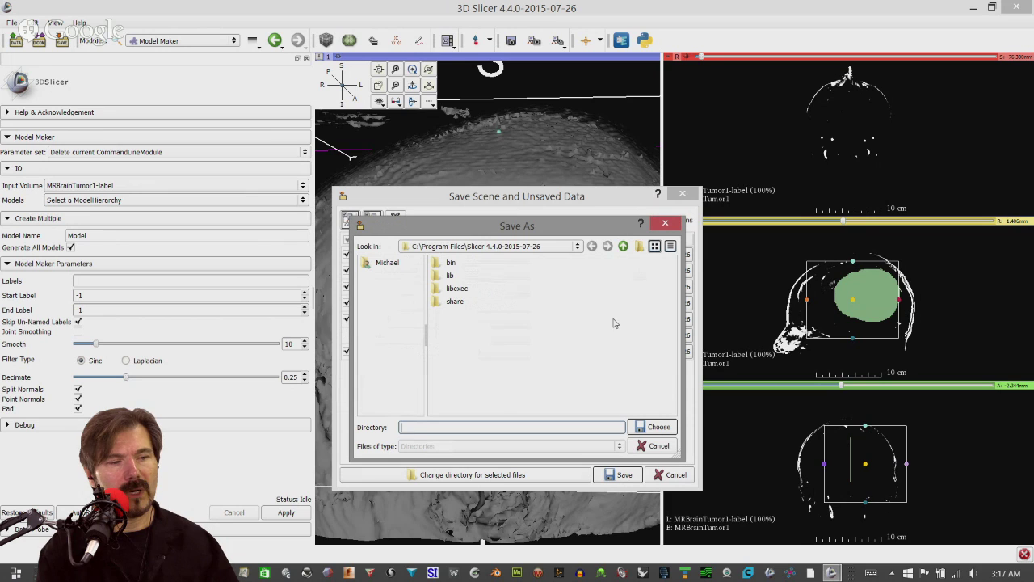
{"action": "left_click", "coordinate": [521, 249]}
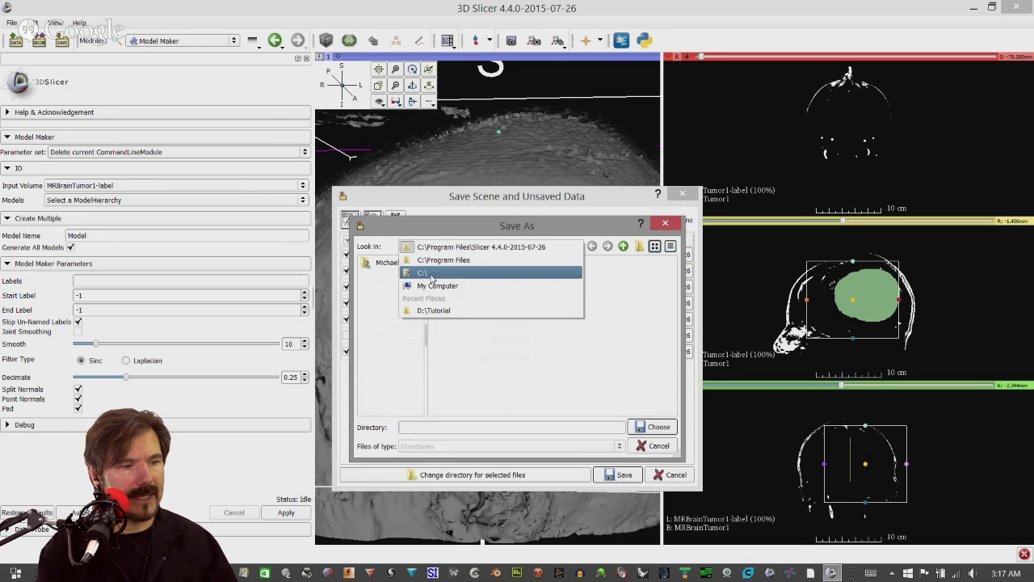
{"action": "left_click", "coordinate": [433, 310]}
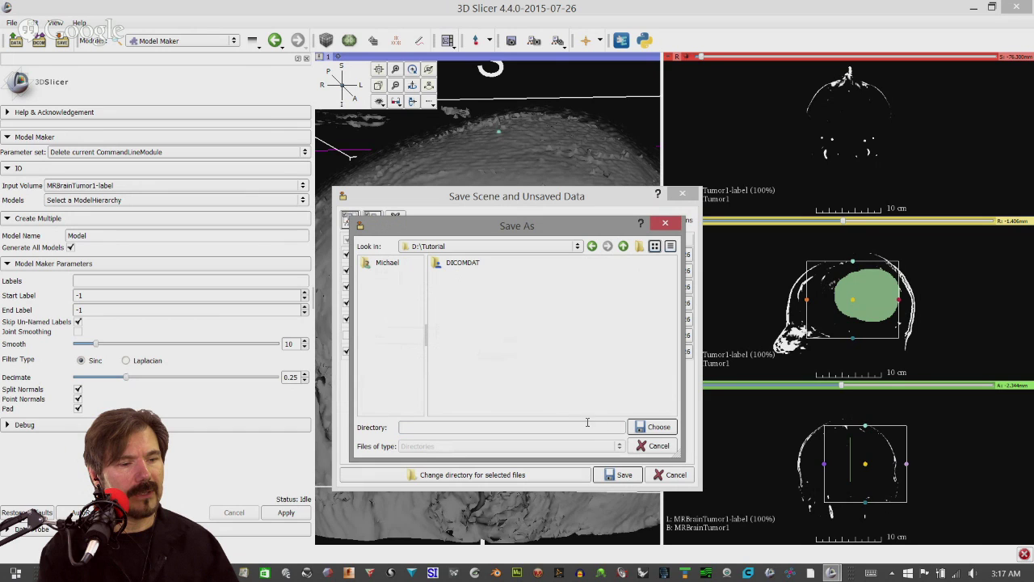
{"action": "left_click", "coordinate": [647, 432]}
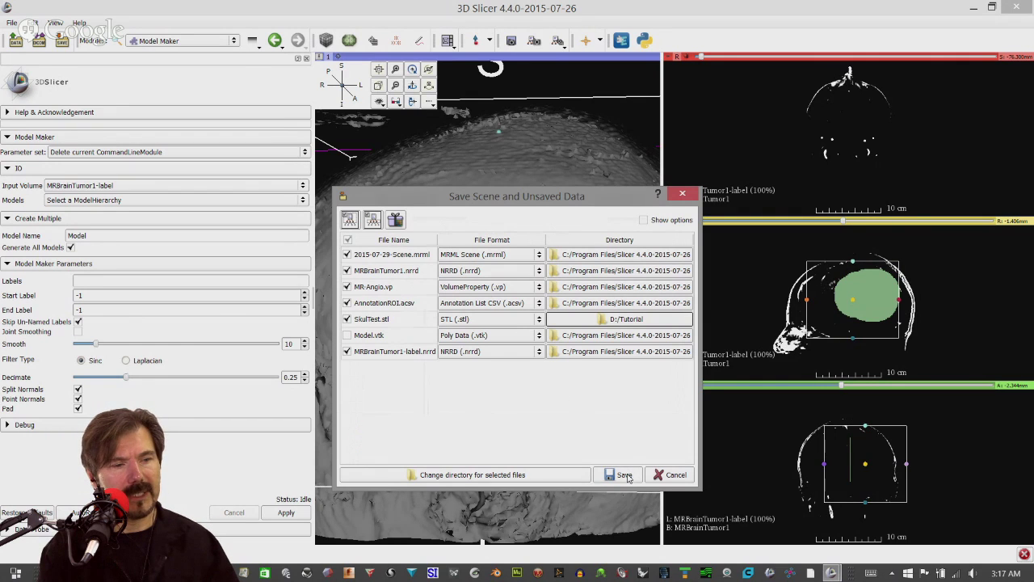
Save the checked files, continuing past those that cannot be written, and decline to close the save dialog at the scene file error
{"action": "left_click", "coordinate": [627, 475]}
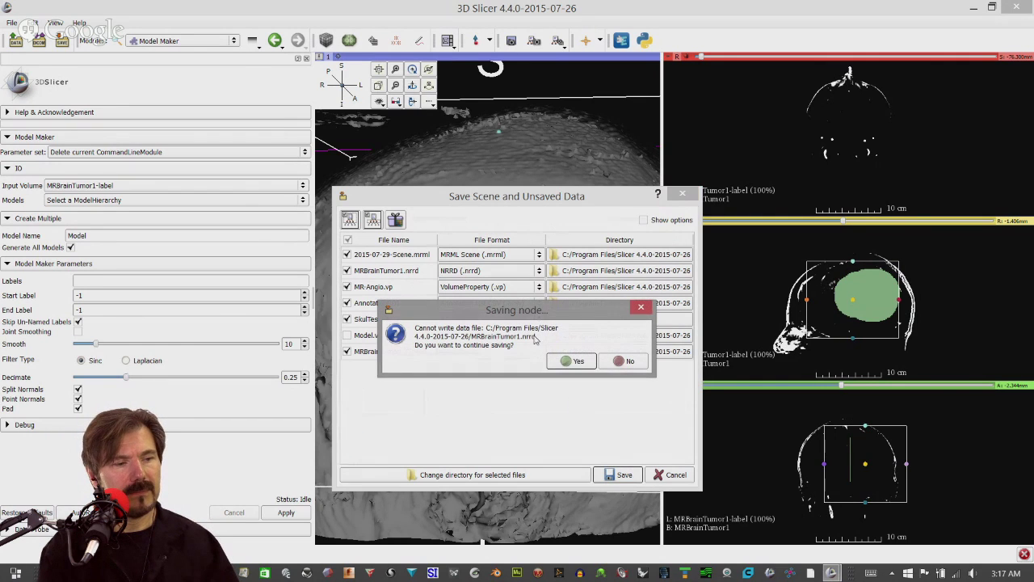
{"action": "left_click", "coordinate": [570, 361]}
{"action": "left_click", "coordinate": [570, 361]}
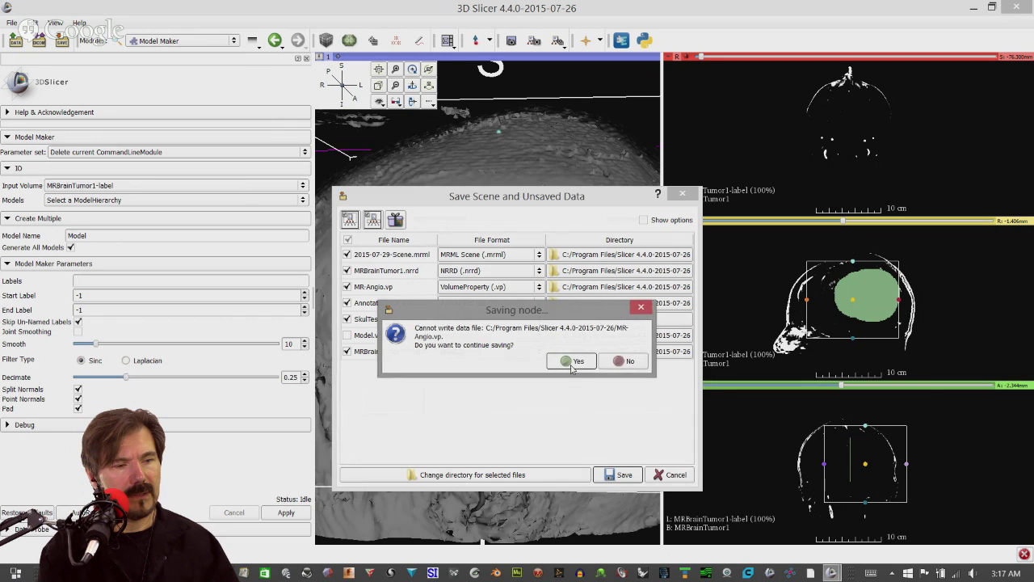
{"action": "left_click", "coordinate": [571, 361]}
{"action": "left_click", "coordinate": [570, 361]}
{"action": "left_click", "coordinate": [570, 361]}
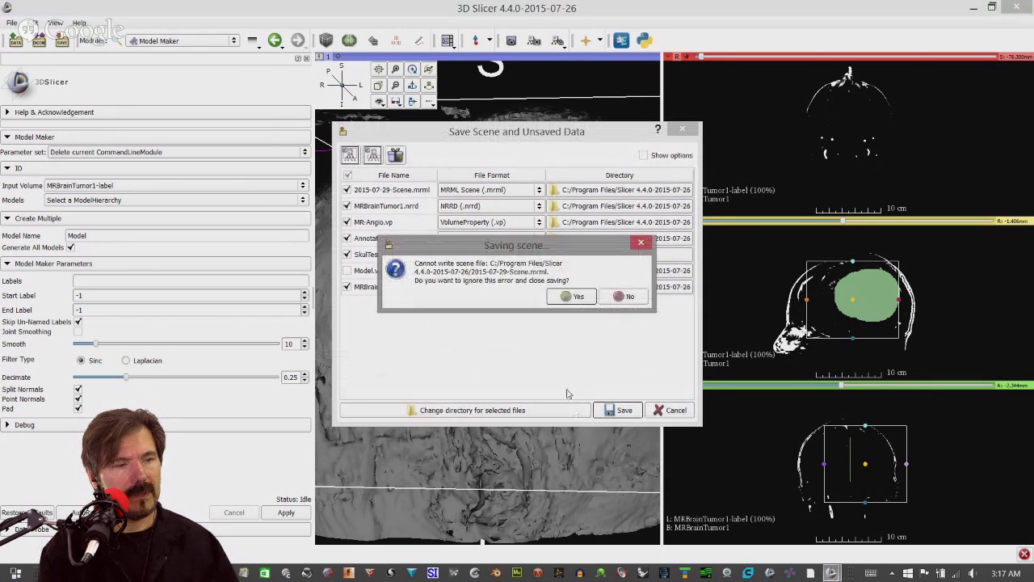
{"action": "left_click", "coordinate": [621, 297]}
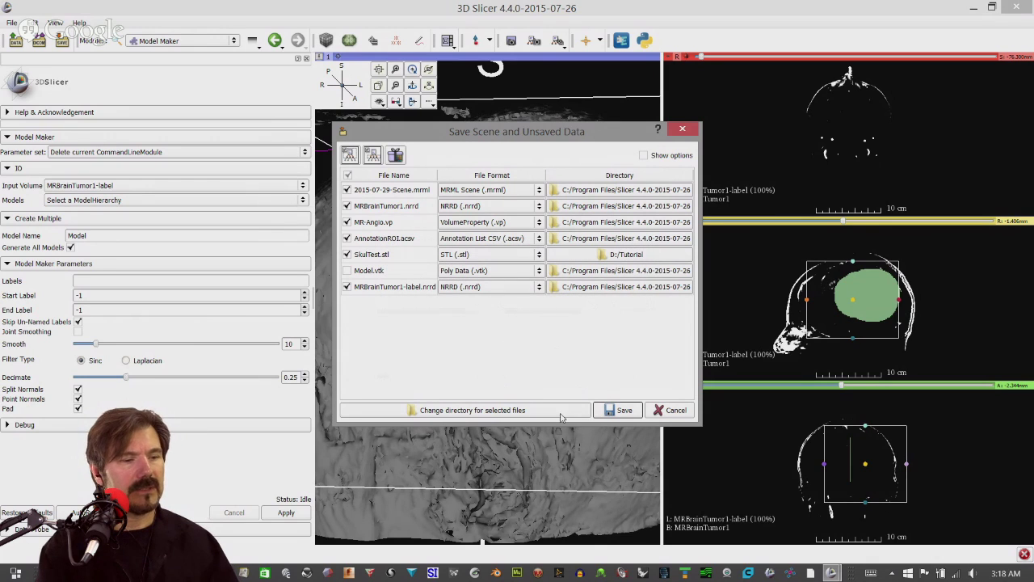
Open SkulTest.stl from the Tutorial folder on drive D in netfabb and add it as a part
{"action": "left_click", "coordinate": [25, 575]}
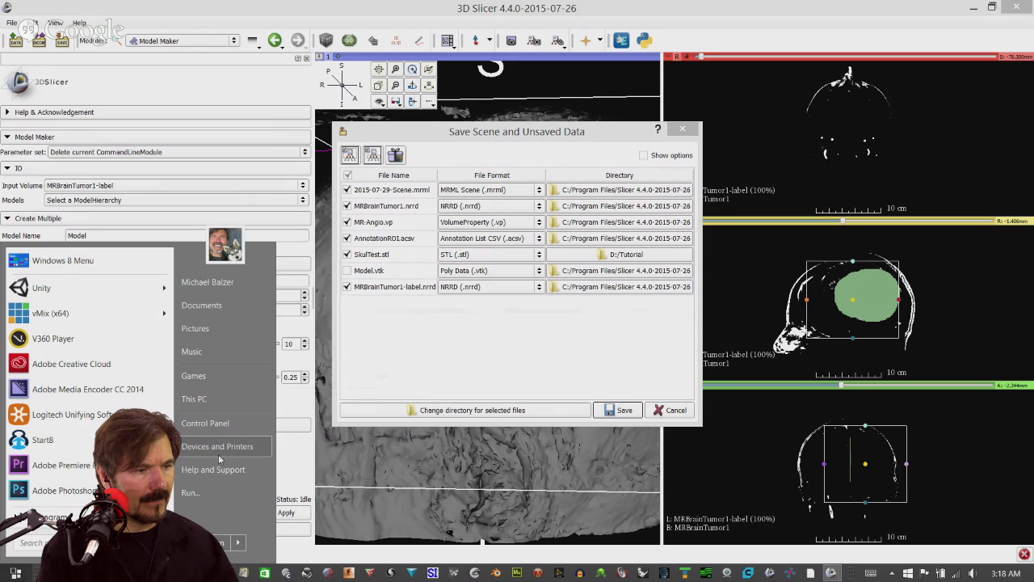
{"action": "left_click", "coordinate": [195, 398]}
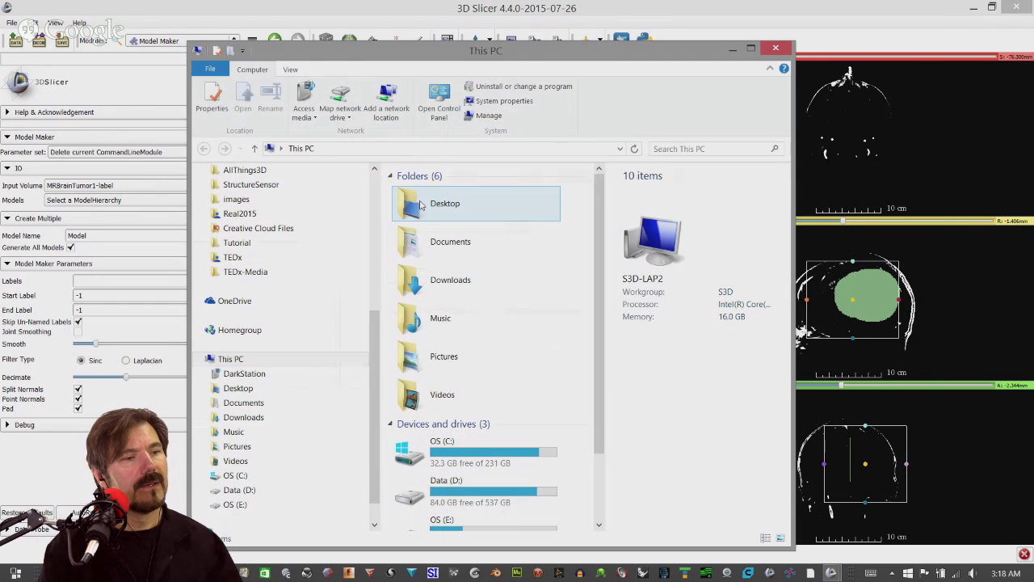
{"action": "left_click", "coordinate": [246, 247]}
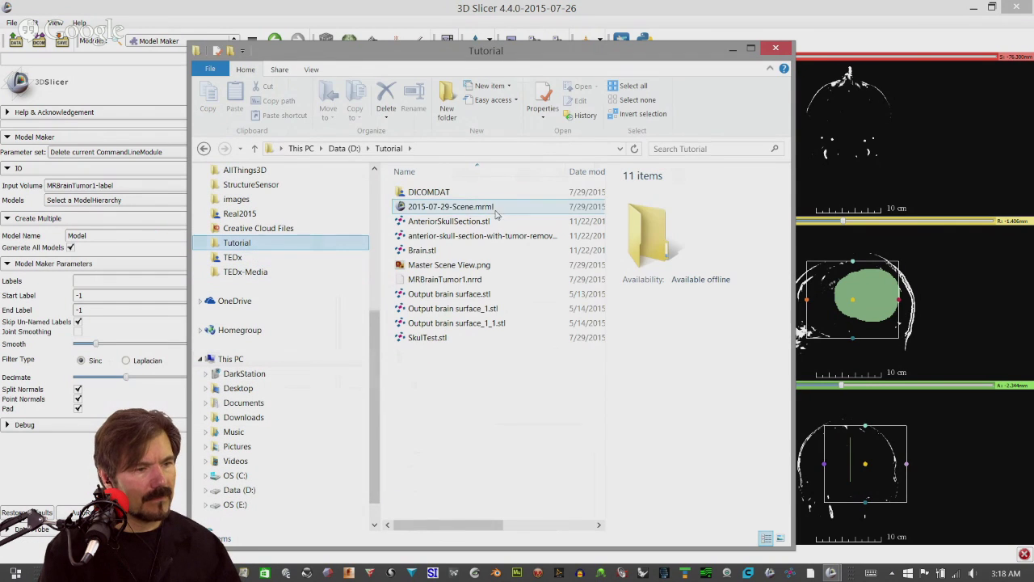
{"action": "left_click", "coordinate": [426, 339]}
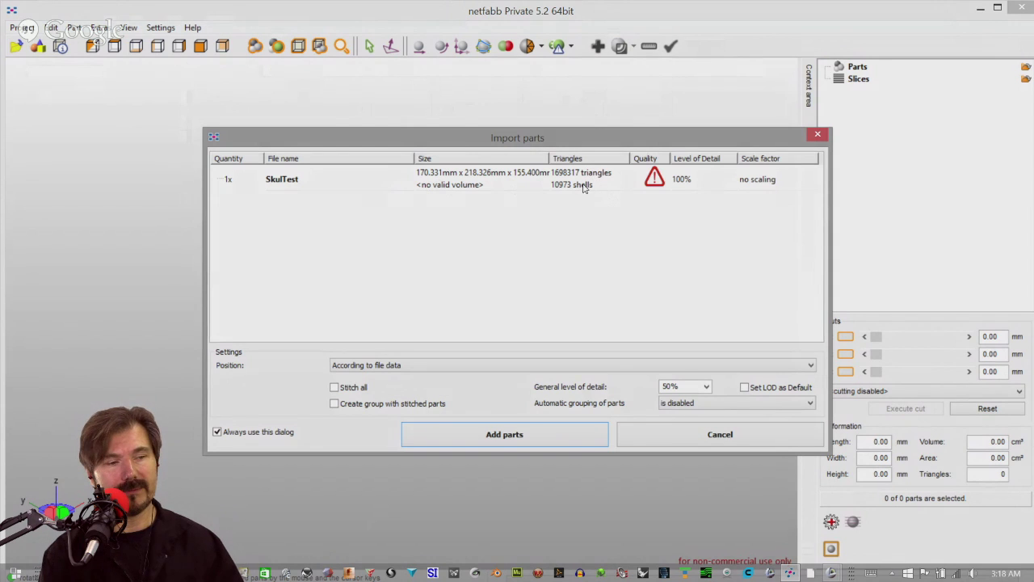
{"action": "left_click", "coordinate": [533, 184]}
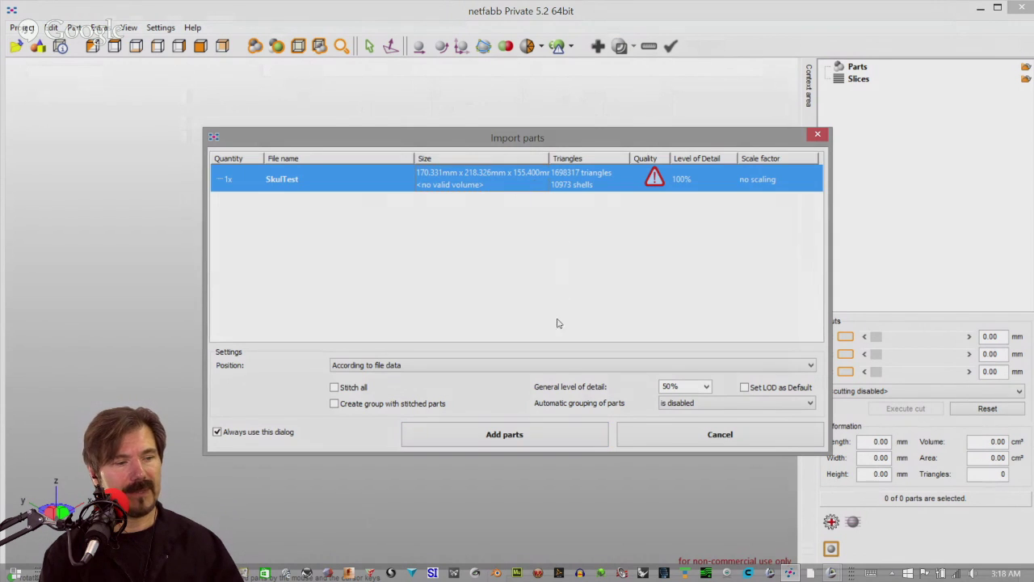
{"action": "left_click", "coordinate": [541, 444]}
Deselect the imported SkulTest part and examine the head mesh's face, ear and crown from several angles
{"action": "left_click_drag", "start_coordinate": [600, 366], "coordinate": [496, 307]}
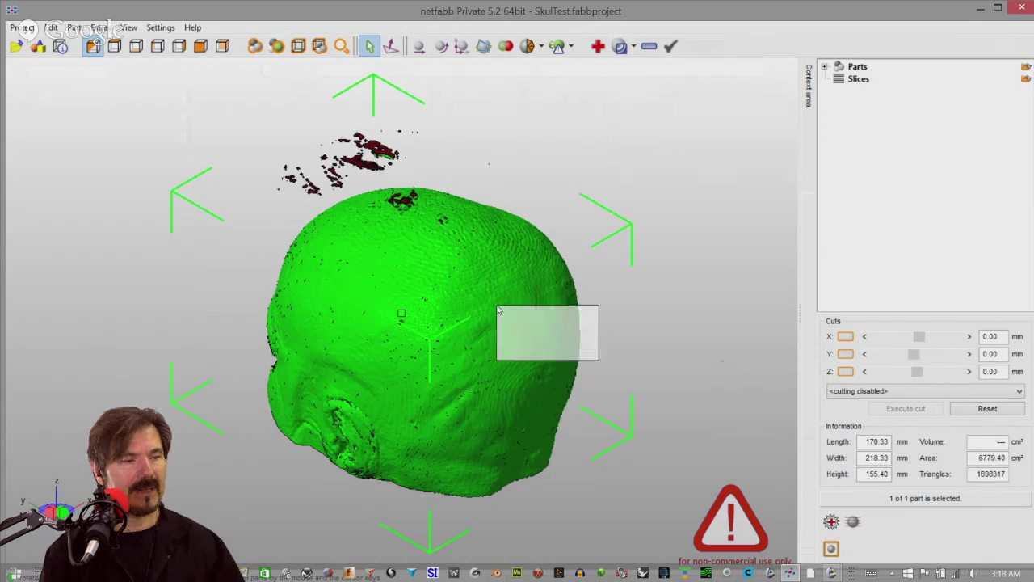
{"action": "right_click_drag", "start_coordinate": [560, 307], "coordinate": [645, 357]}
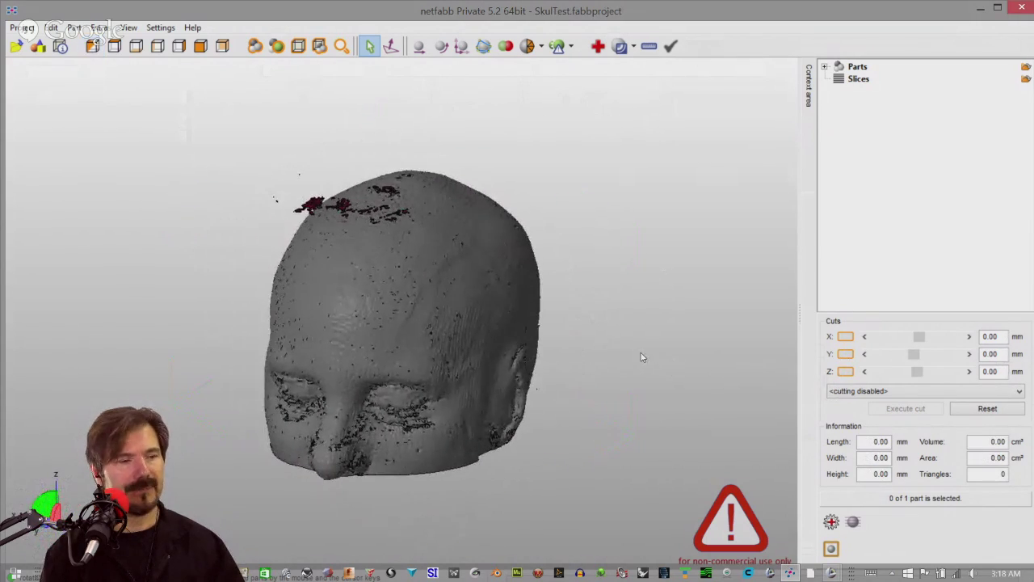
{"action": "scroll", "coordinate": [593, 358], "scroll_direction": "up", "scroll_amount": 3}
{"action": "scroll", "coordinate": [591, 358], "scroll_direction": "down", "scroll_amount": 3}
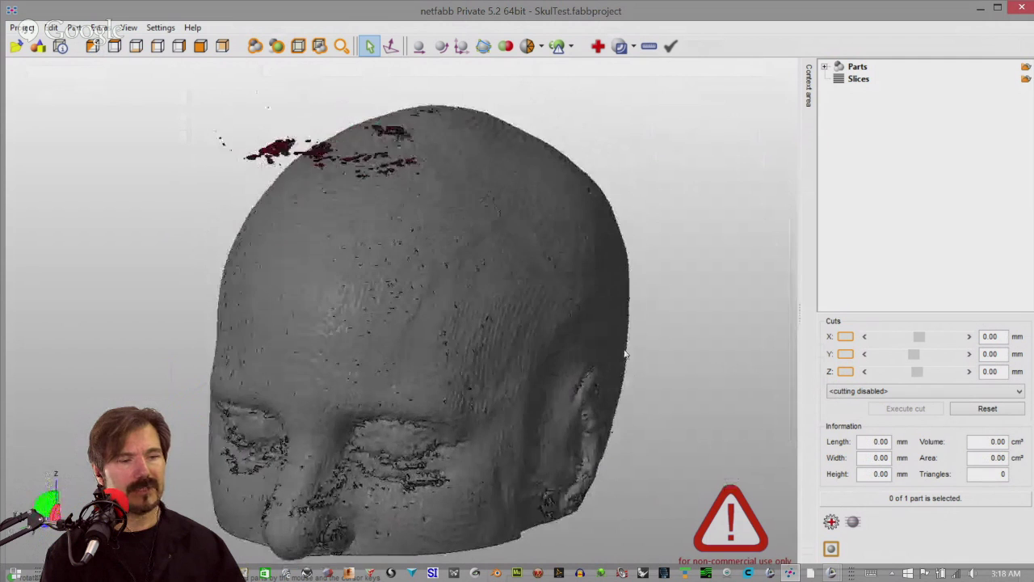
{"action": "mouse_move", "coordinate": [594, 355]}
{"action": "right_mouse_down"}
{"action": "mouse_move", "coordinate": [622, 353]}
{"action": "mouse_move", "coordinate": [581, 339]}
{"action": "right_mouse_up"}
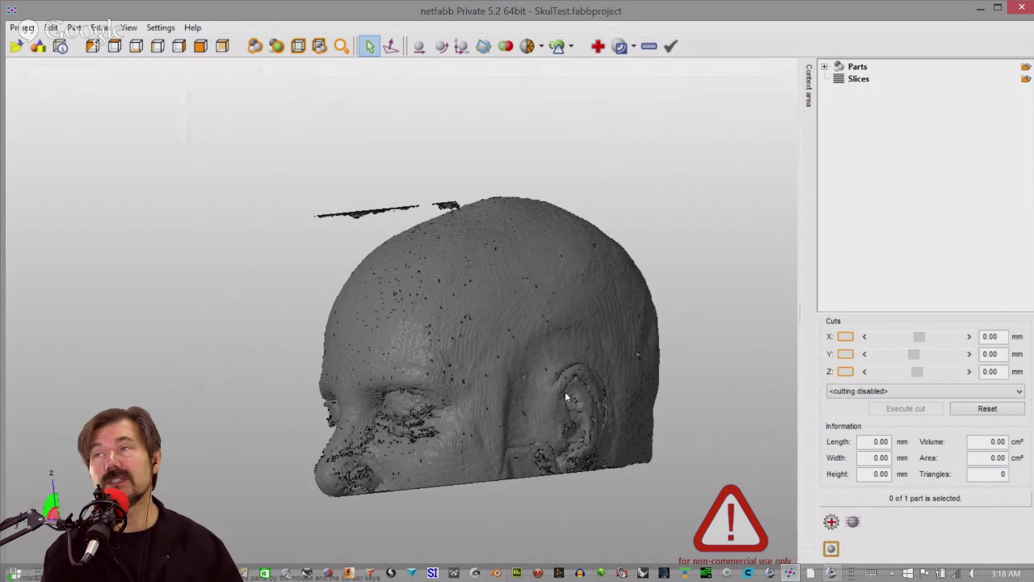
{"action": "right_click_drag", "start_coordinate": [603, 305], "coordinate": [608, 321]}
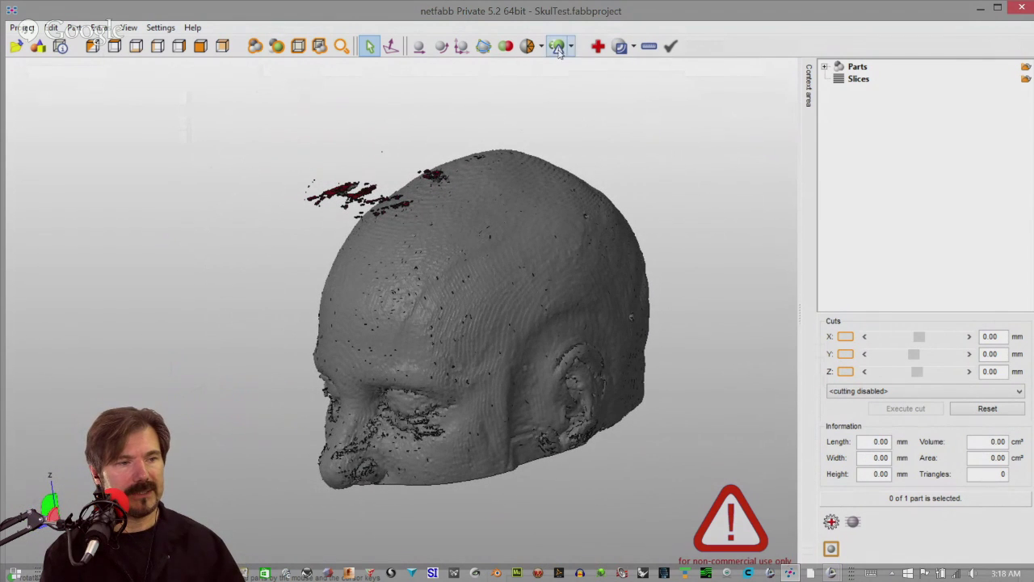
Start a part repair on SkulTest and select every shell except the largest one in its shell list
{"action": "left_click", "coordinate": [598, 47]}
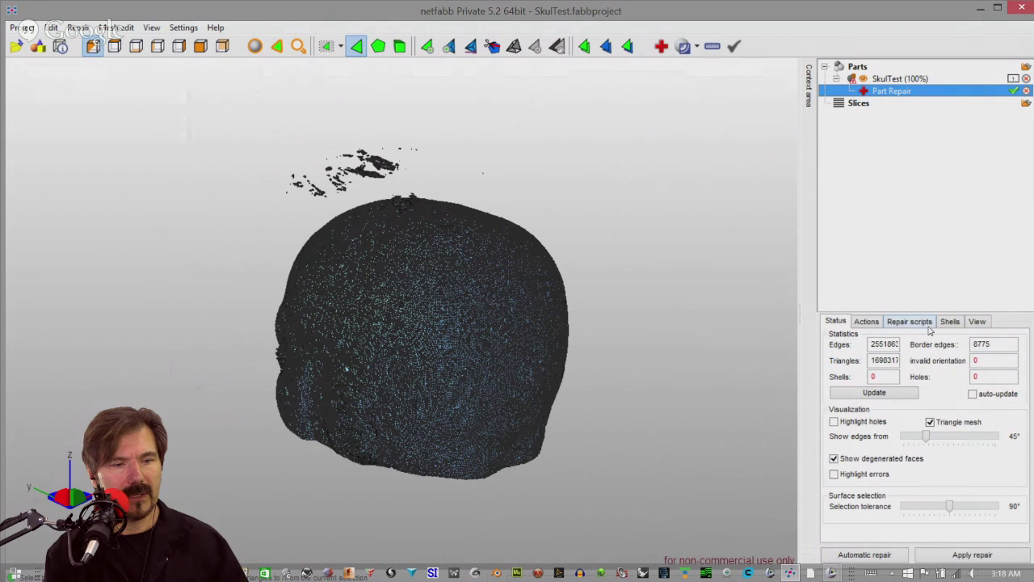
{"action": "left_click", "coordinate": [949, 323]}
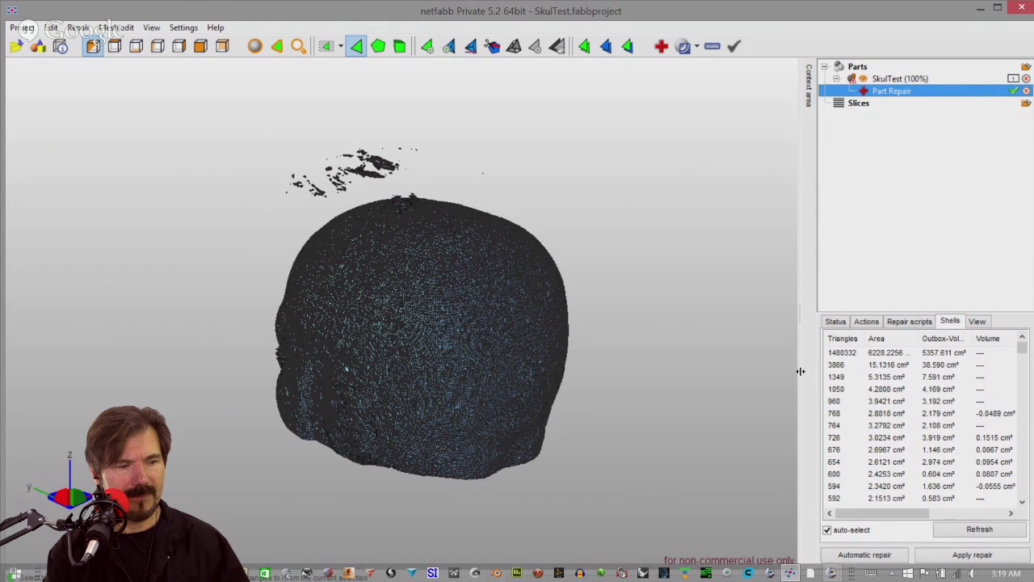
{"action": "left_click", "coordinate": [832, 365]}
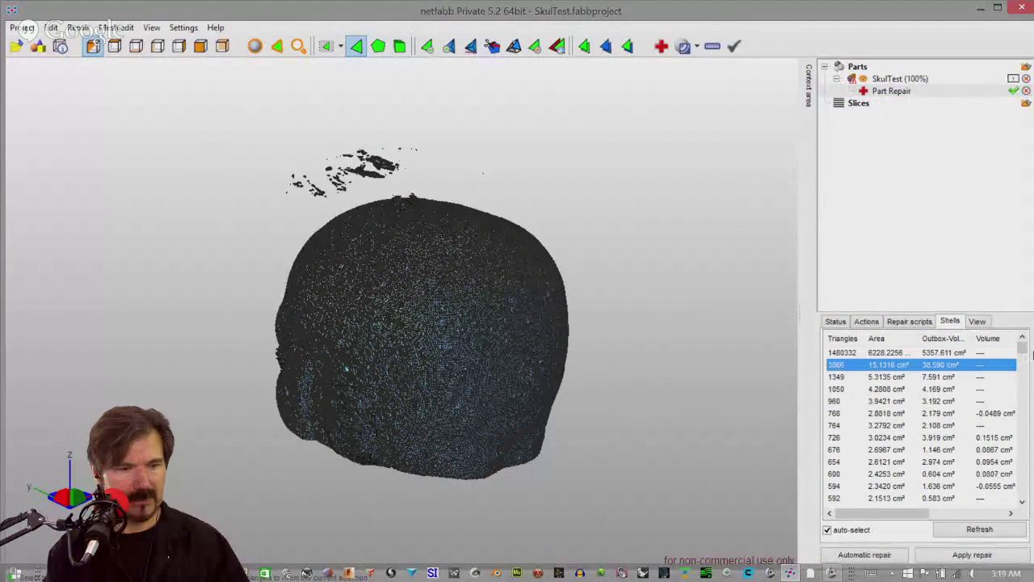
{"action": "left_click_drag", "start_coordinate": [1021, 347], "coordinate": [1024, 490]}
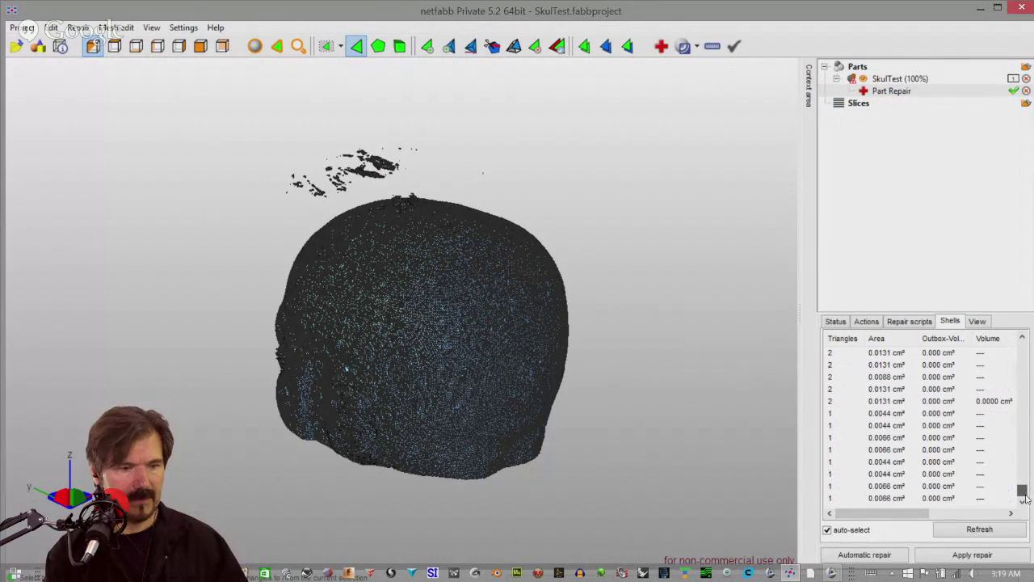
{"action": "left_click", "coordinate": [841, 498], "text": "shift"}
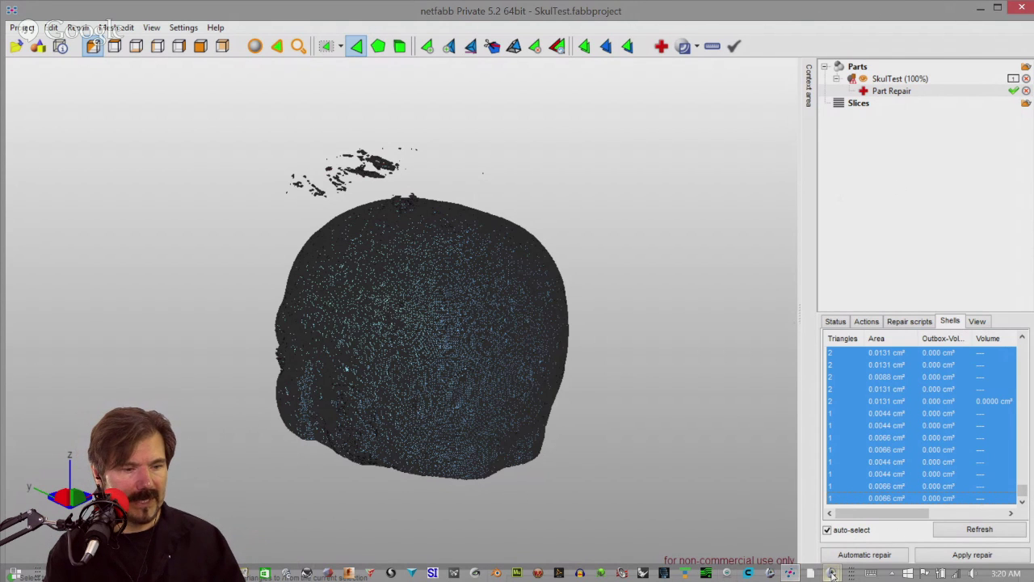
Switch back to the 3D Slicer main window
{"action": "mouse_move", "coordinate": [832, 573]}
{"action": "left_click", "coordinate": [780, 475]}
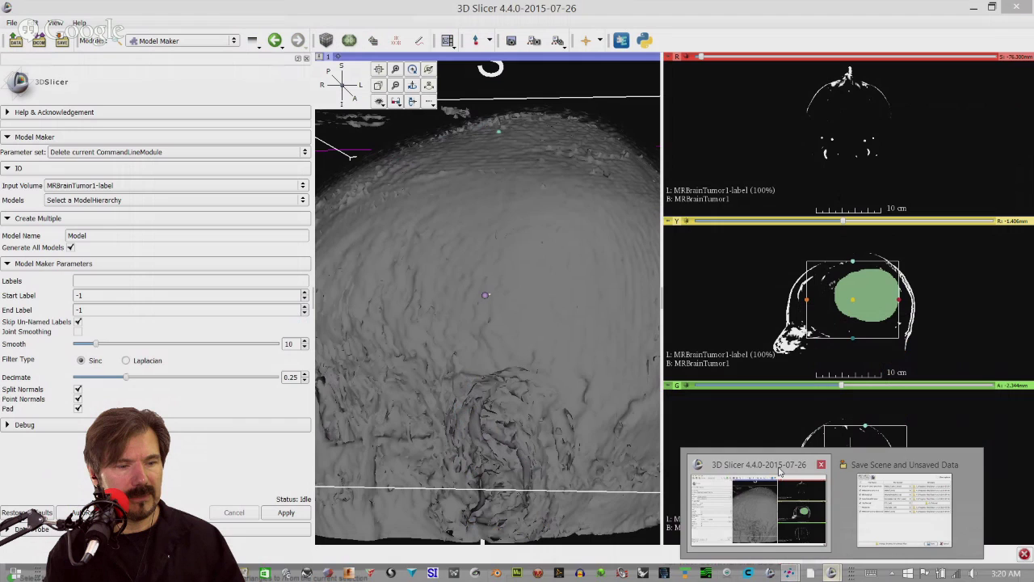
Switch to netfabb to check on the SkulTest part repair, and return to the 3D Slicer main window
{"action": "left_click_drag", "start_coordinate": [502, 282], "coordinate": [551, 275]}
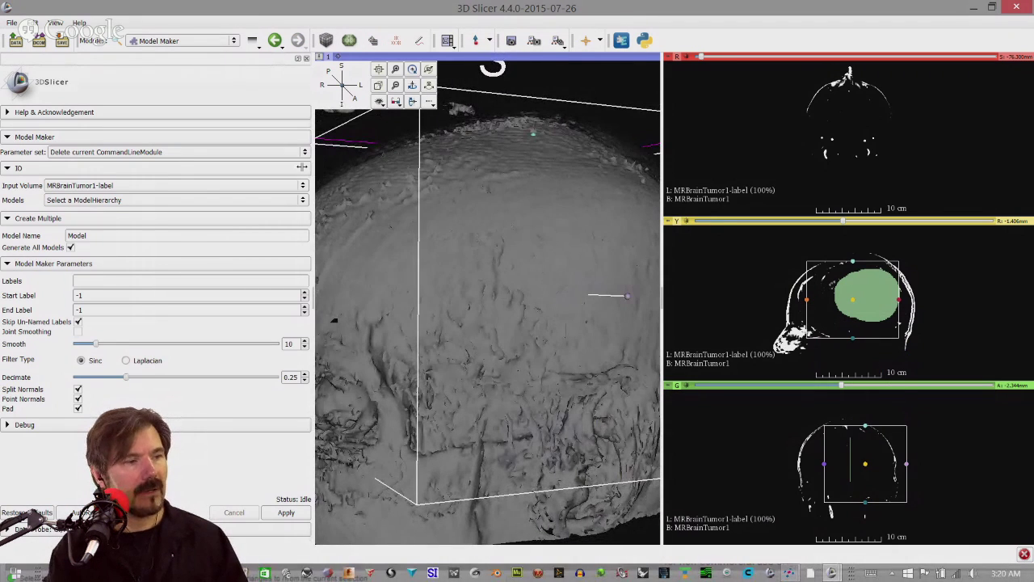
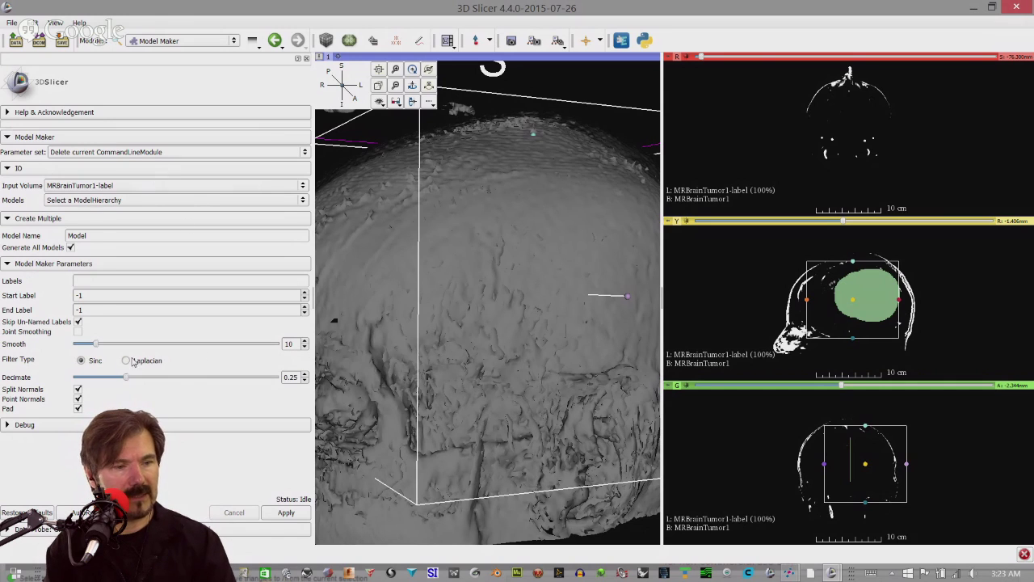
{"action": "left_click", "coordinate": [790, 572]}
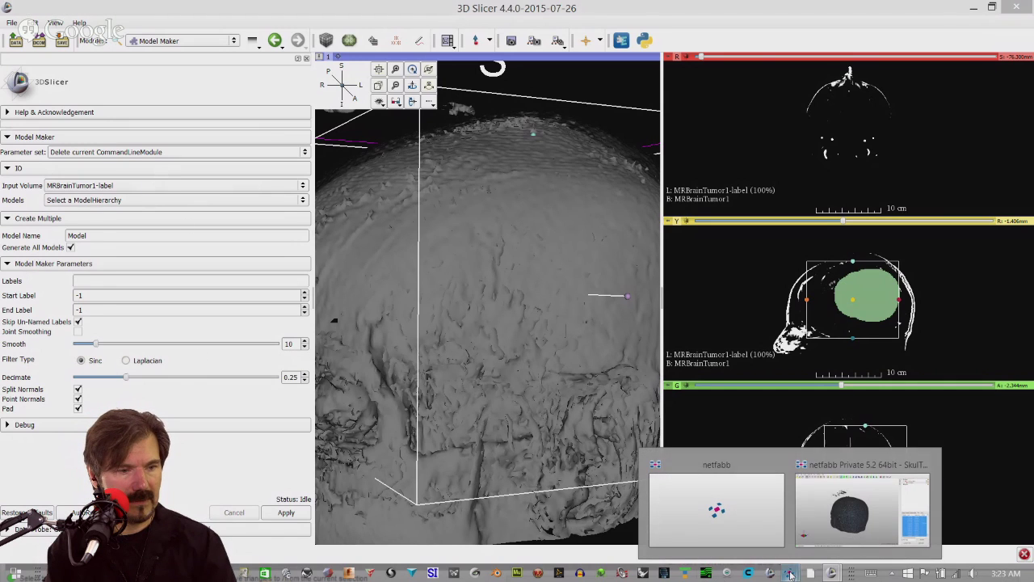
{"action": "mouse_move", "coordinate": [840, 473]}
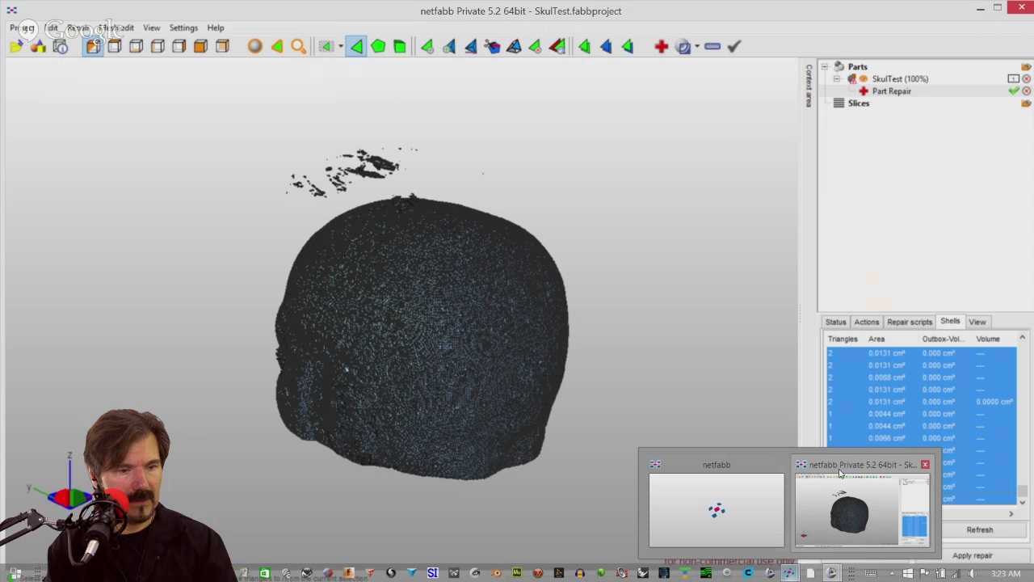
{"action": "left_click", "coordinate": [840, 473]}
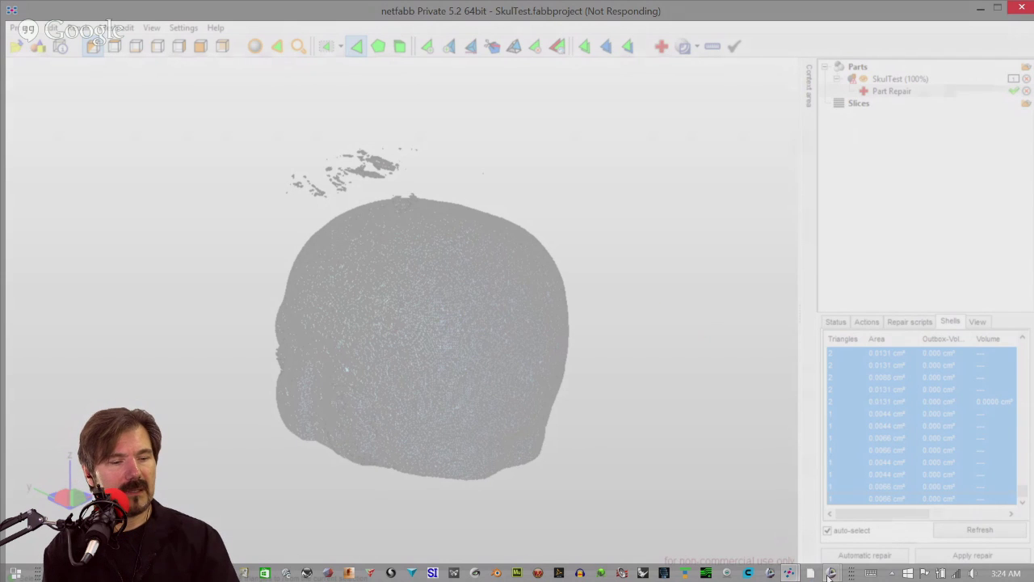
{"action": "mouse_move", "coordinate": [830, 574]}
{"action": "left_click", "coordinate": [752, 476]}
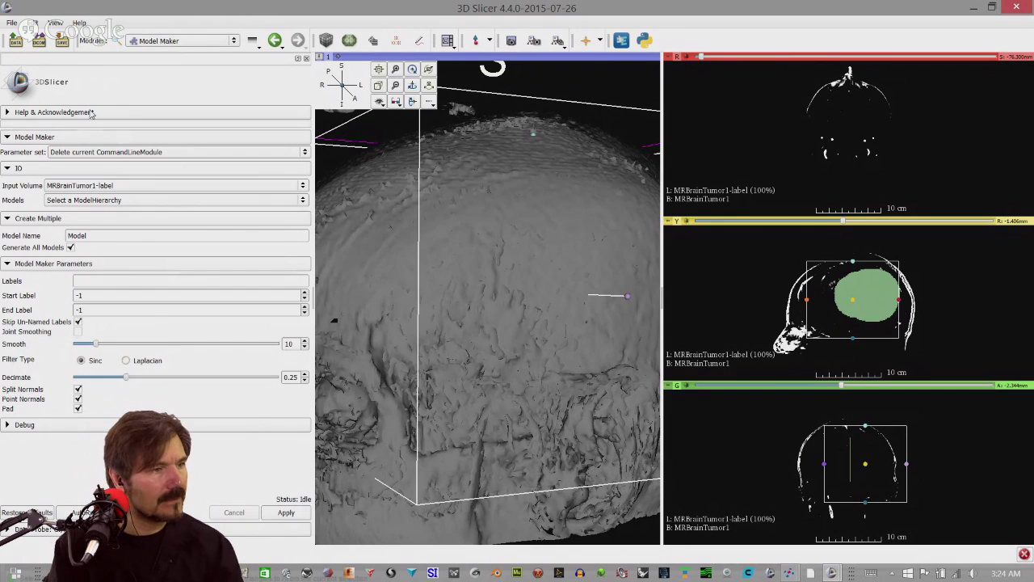
Open the Models module and hide the SkulTest model in the 3D view
{"action": "left_click", "coordinate": [162, 42]}
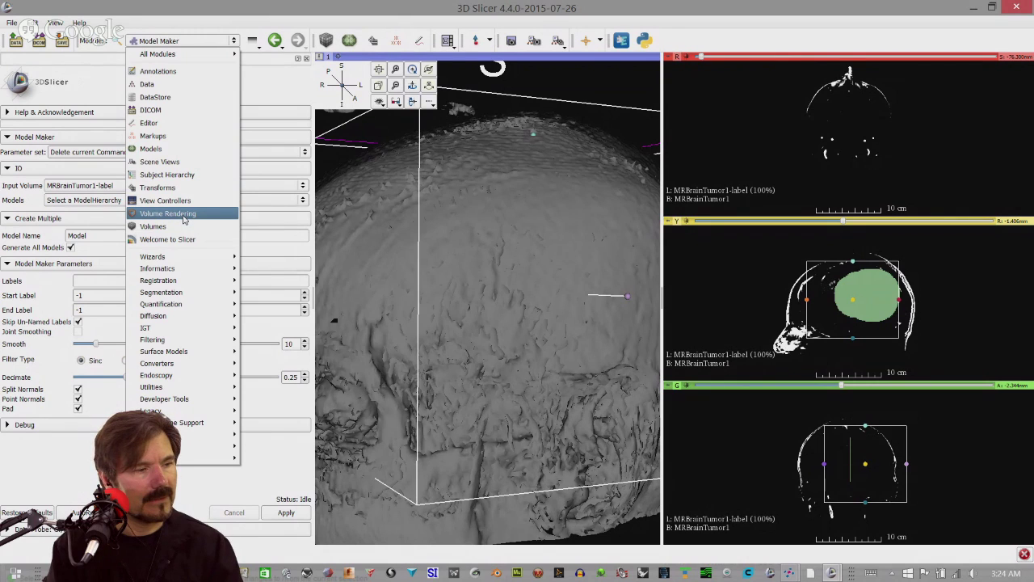
{"action": "left_click", "coordinate": [157, 149]}
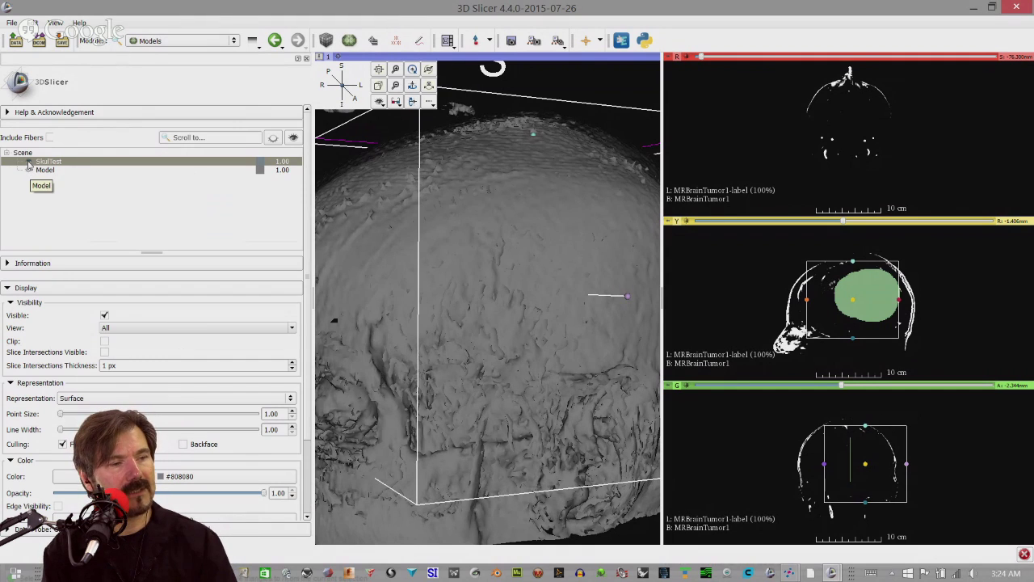
{"action": "left_click", "coordinate": [29, 162]}
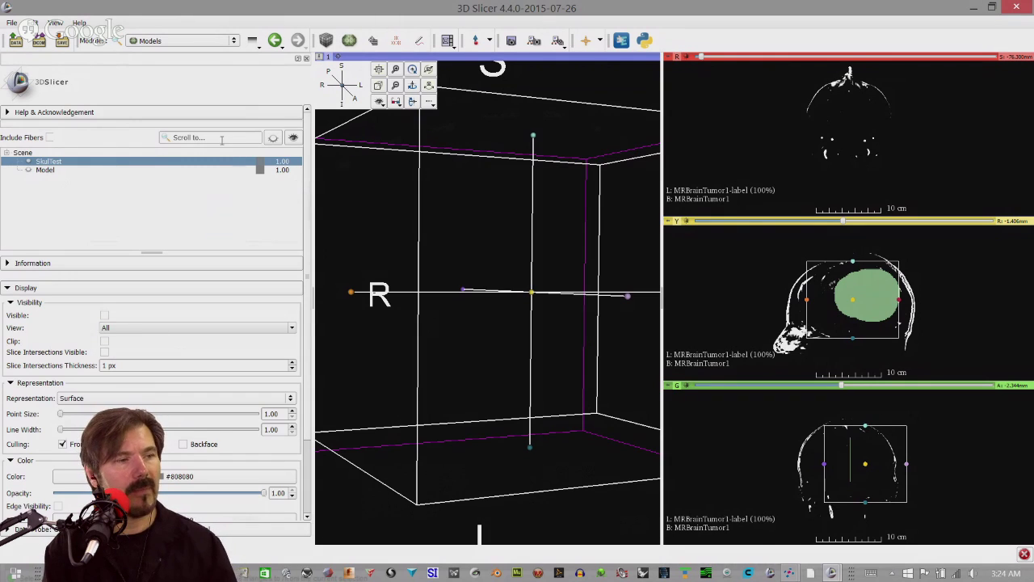
Open the Volume Rendering module and show the MRBrainTumor1 volume rendering in the 3D view
{"action": "left_click", "coordinate": [204, 42]}
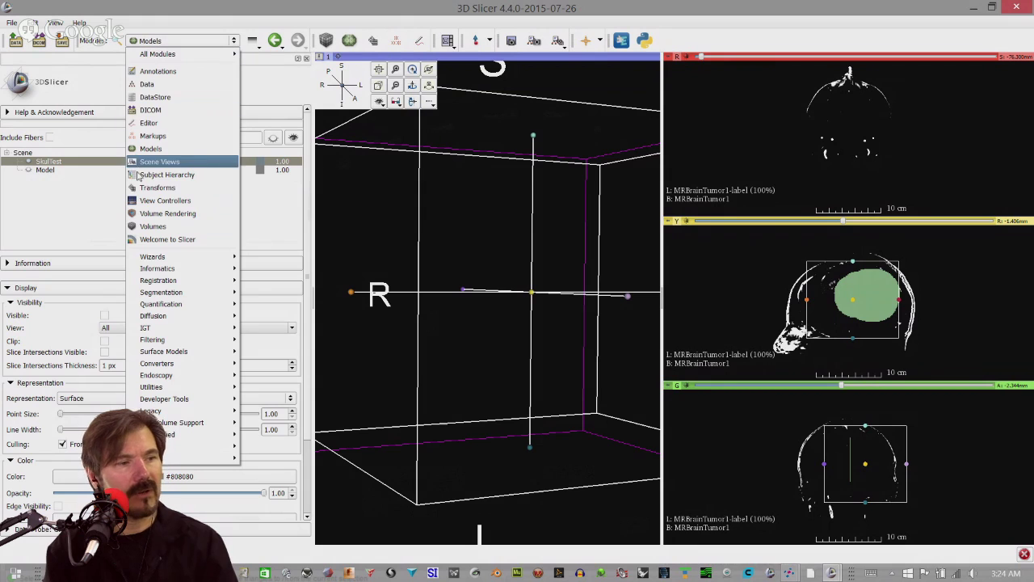
{"action": "left_click", "coordinate": [157, 215]}
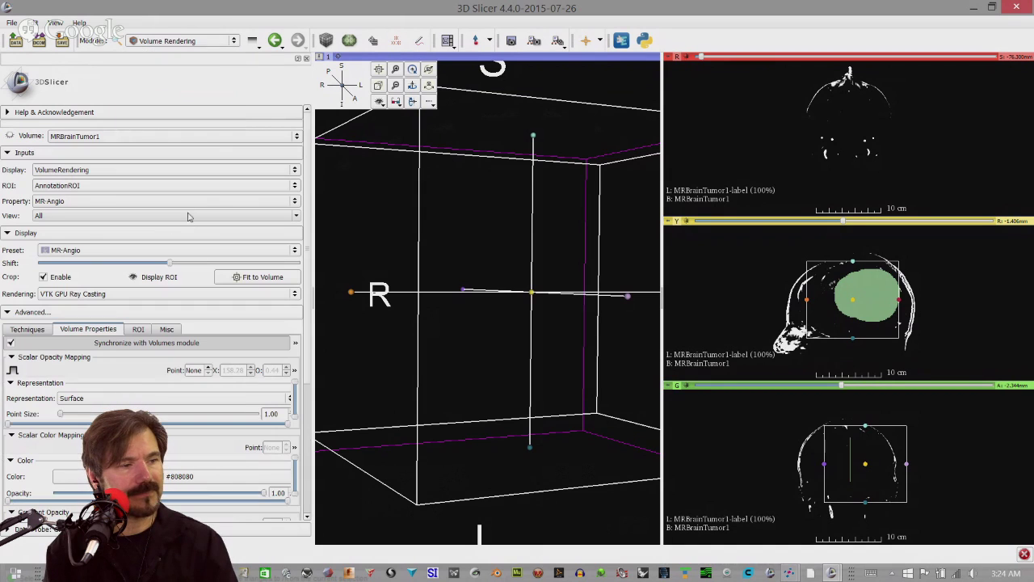
{"action": "left_click", "coordinate": [9, 136]}
{"action": "scroll", "coordinate": [475, 252], "scroll_direction": "up", "scroll_amount": 3}
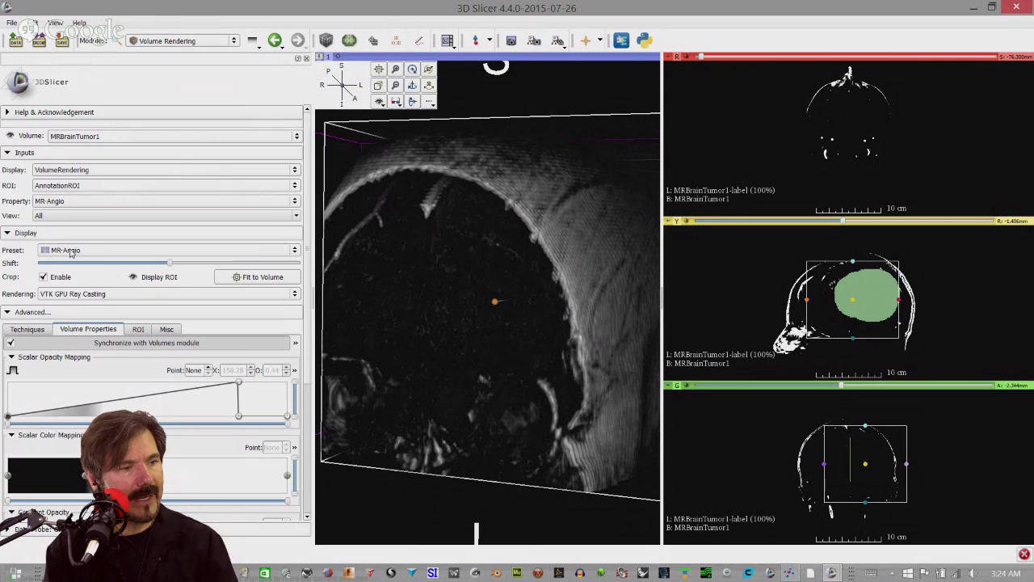
Turn off synchronization with the Volumes module and apply the MR-Default preset to the MRBrainTumor1 rendering
{"action": "left_click", "coordinate": [10, 343]}
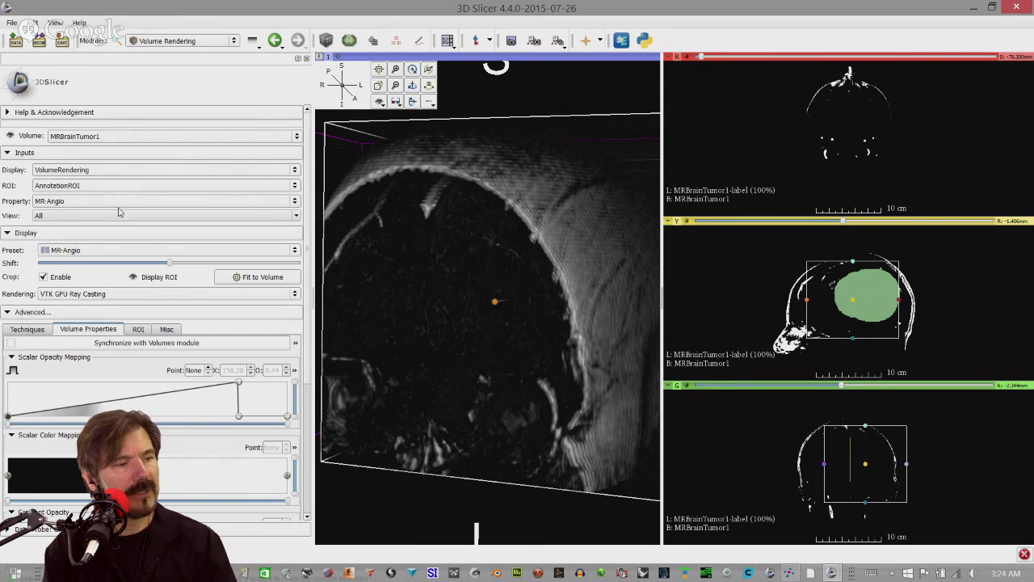
{"action": "left_click", "coordinate": [90, 255]}
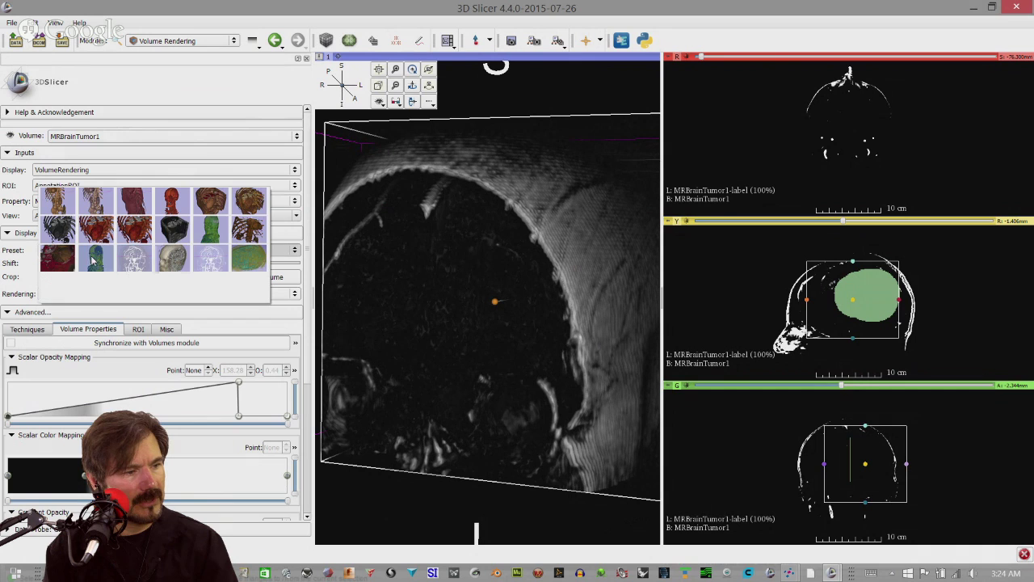
{"action": "left_click", "coordinate": [173, 261]}
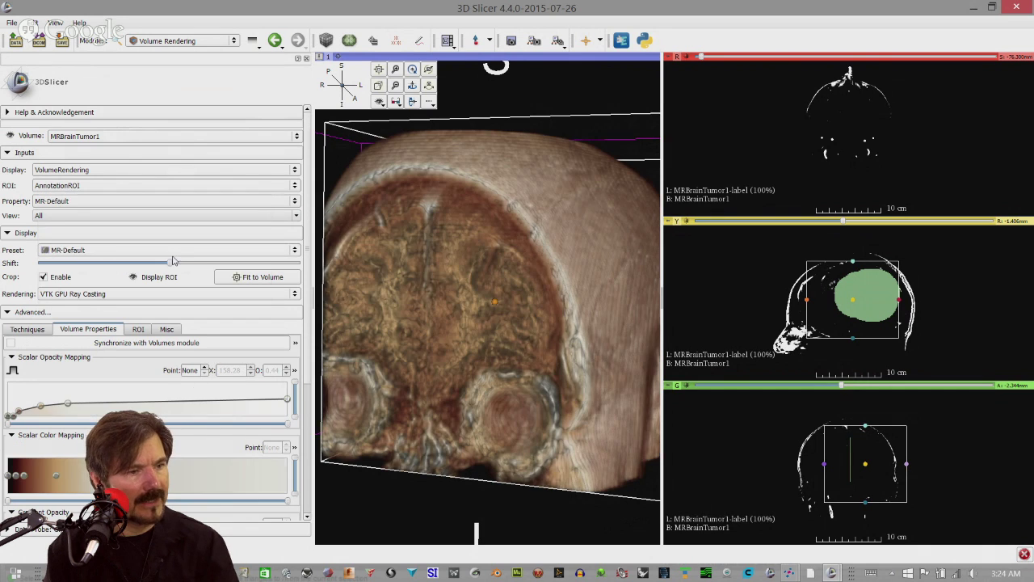
Enlarge the 3D view by narrowing the module settings and slice views, and examine the rendered head from the front and side
{"action": "left_click_drag", "start_coordinate": [412, 275], "coordinate": [232, 271]}
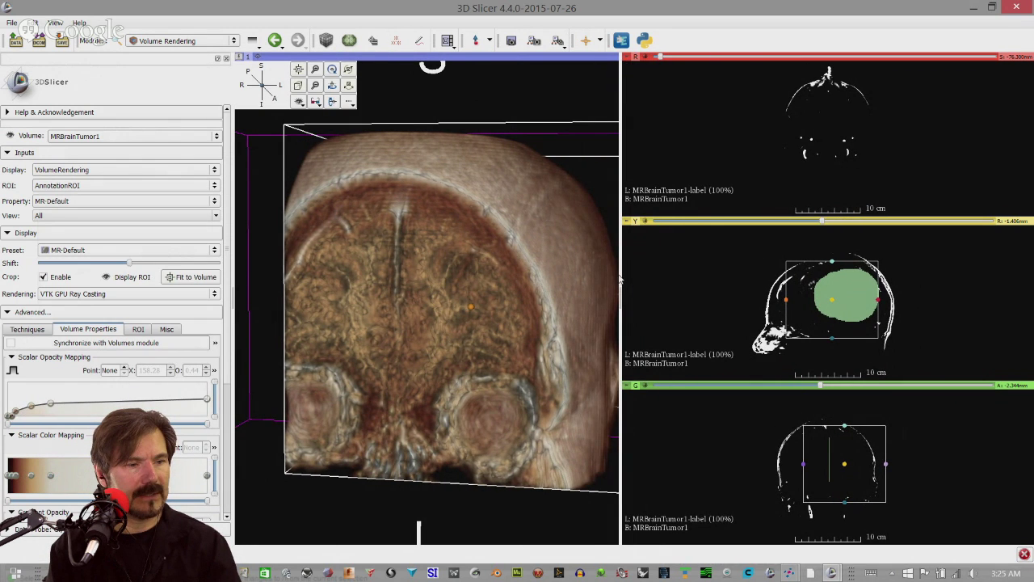
{"action": "left_click_drag", "start_coordinate": [621, 272], "coordinate": [920, 307]}
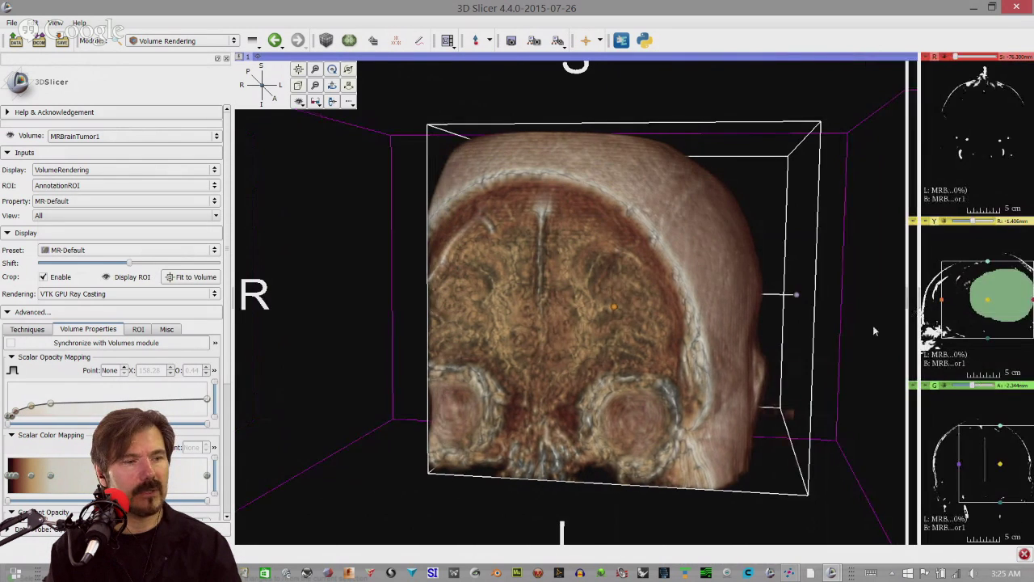
{"action": "left_click_drag", "start_coordinate": [686, 346], "coordinate": [477, 206]}
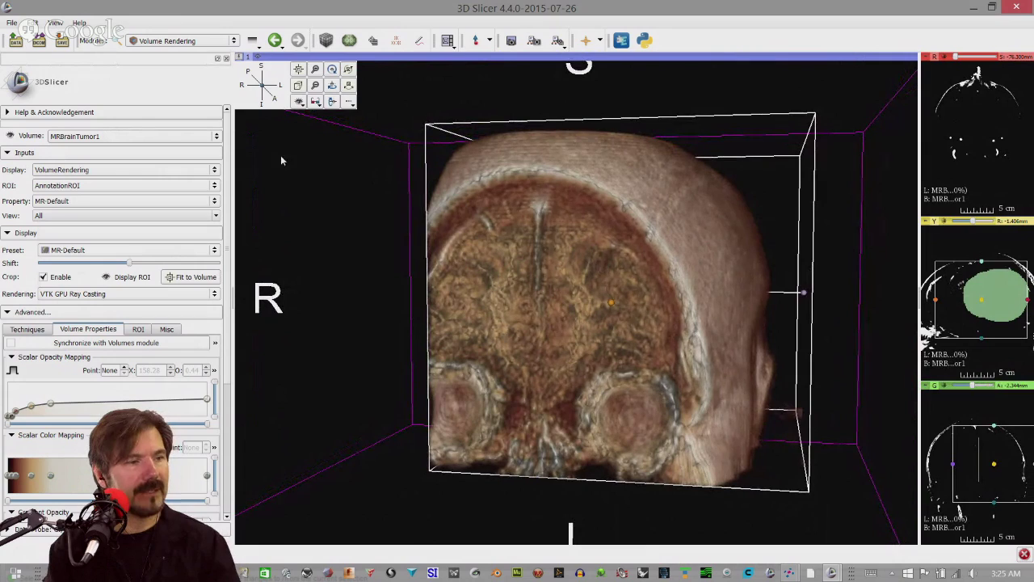
{"action": "left_click_drag", "start_coordinate": [568, 361], "coordinate": [465, 319]}
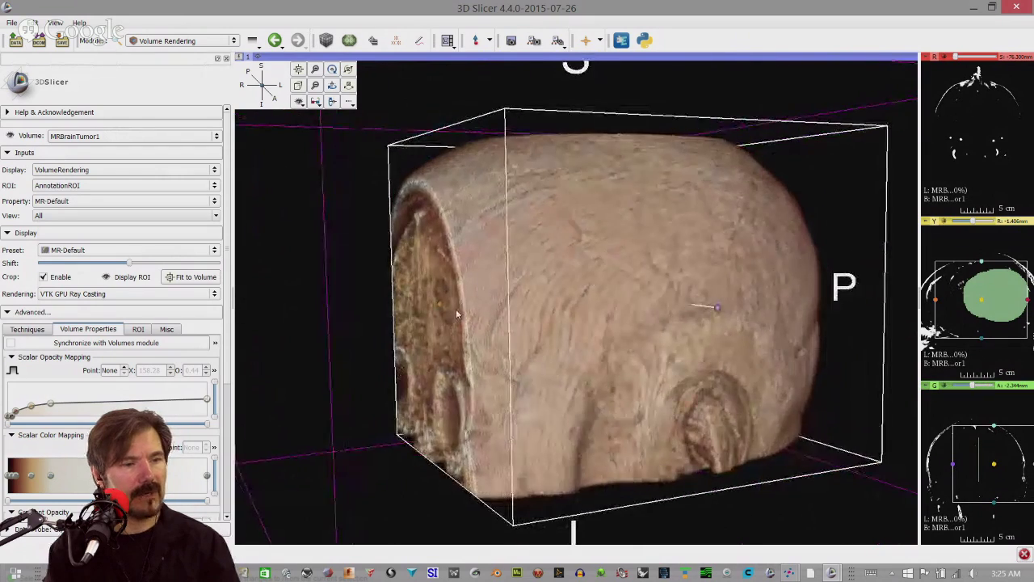
{"action": "scroll", "coordinate": [457, 310], "scroll_direction": "up", "scroll_amount": 5}
{"action": "scroll", "coordinate": [462, 309], "scroll_direction": "down", "scroll_amount": 5}
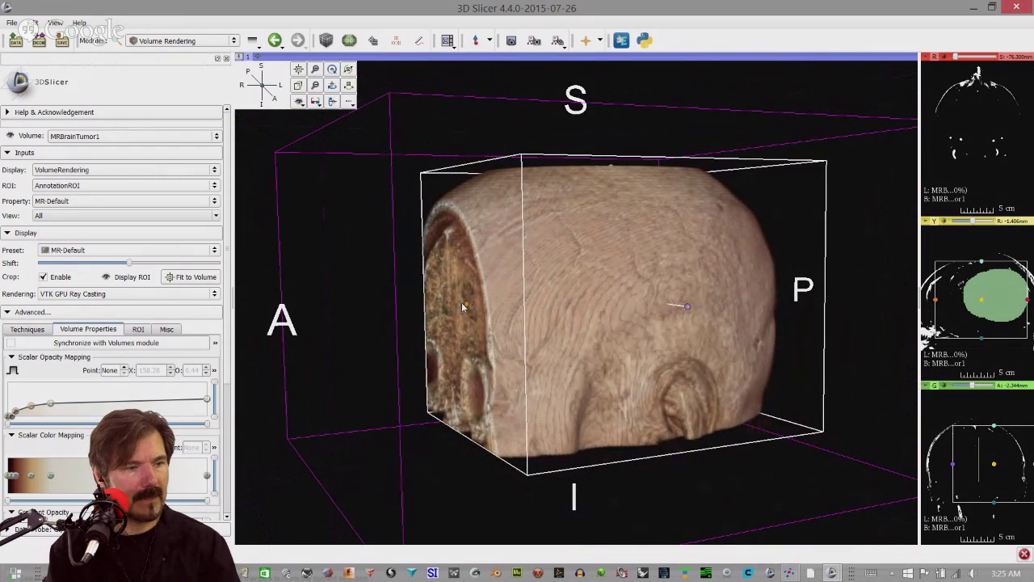
Shrink the rendering's crop box from the front, top and side to cut into the inside of the head
{"action": "left_click_drag", "start_coordinate": [466, 306], "coordinate": [525, 307]}
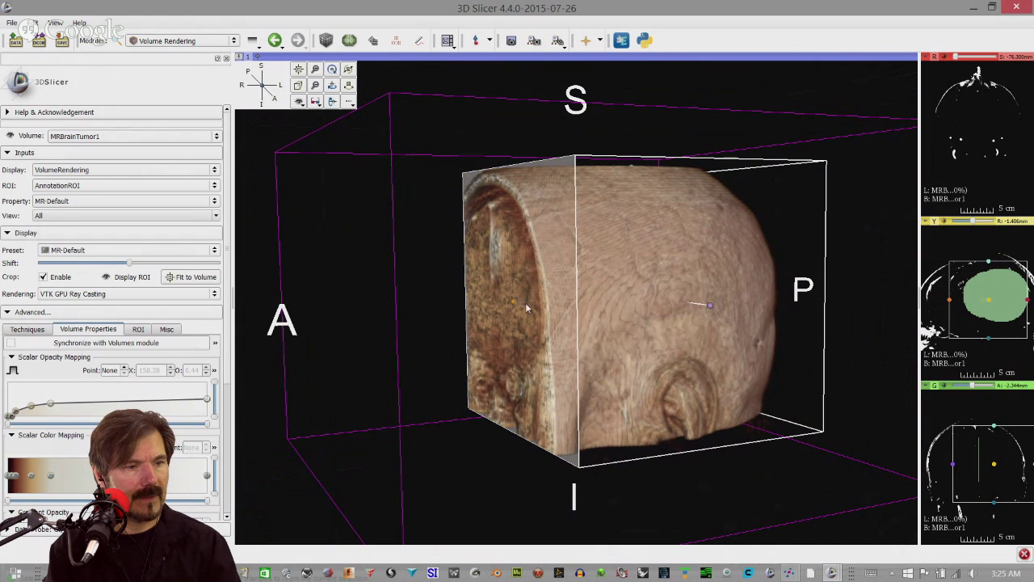
{"action": "left_click_drag", "start_coordinate": [634, 168], "coordinate": [649, 219]}
{"action": "left_click_drag", "start_coordinate": [590, 263], "coordinate": [551, 217]}
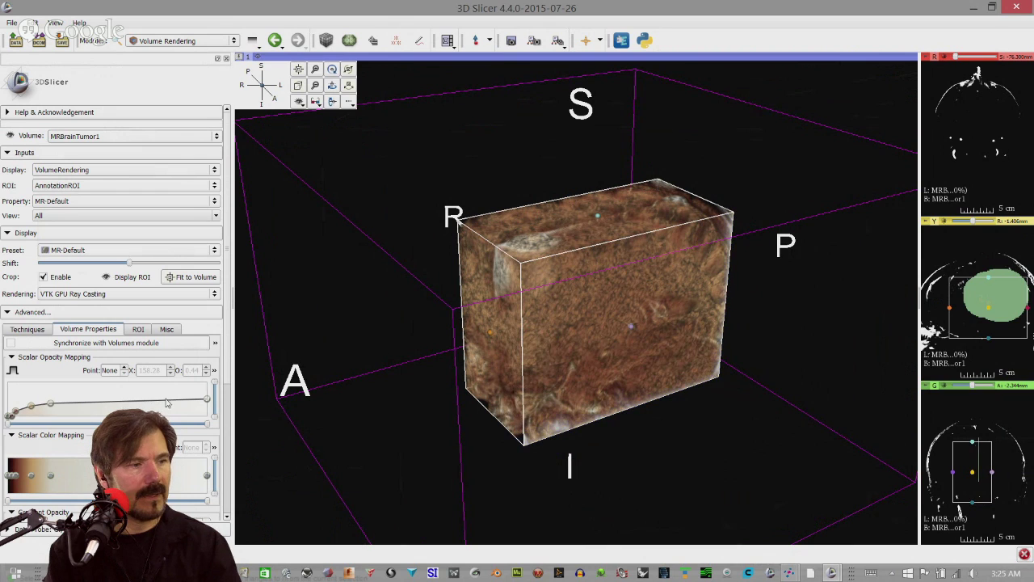
Reshape the scalar opacity curve with a low-intensity dip, a peak after it, and point 5 at 424.59 with opacity 0.35
{"action": "left_click", "coordinate": [50, 403]}
{"action": "mouse_move", "coordinate": [51, 403]}
{"action": "left_mouse_down"}
{"action": "mouse_move", "coordinate": [68, 391]}
{"action": "mouse_move", "coordinate": [62, 412]}
{"action": "mouse_move", "coordinate": [58, 399]}
{"action": "mouse_move", "coordinate": [91, 404]}
{"action": "mouse_move", "coordinate": [85, 396]}
{"action": "mouse_move", "coordinate": [32, 410]}
{"action": "left_mouse_up"}
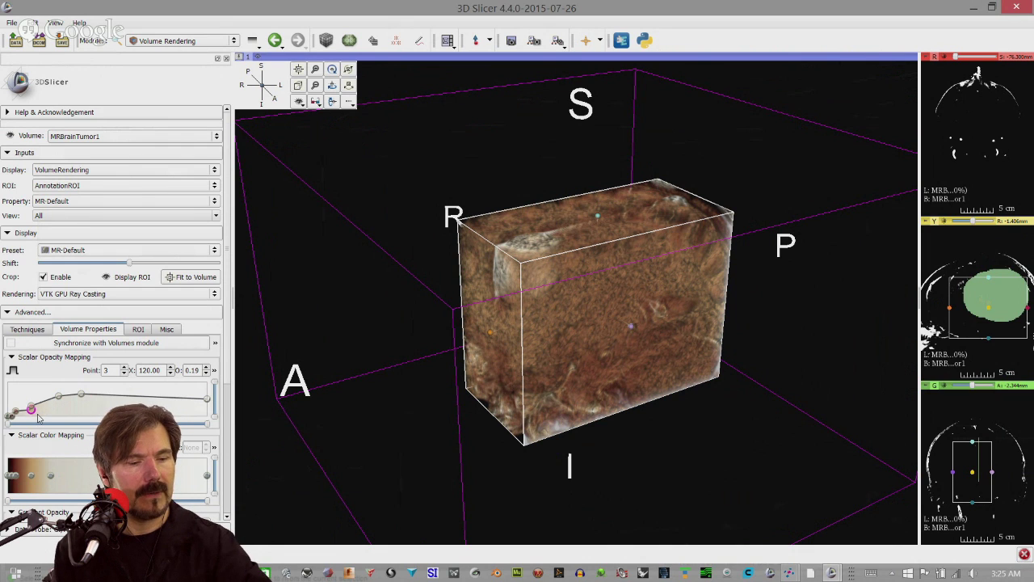
{"action": "left_click_drag", "start_coordinate": [33, 412], "coordinate": [71, 409]}
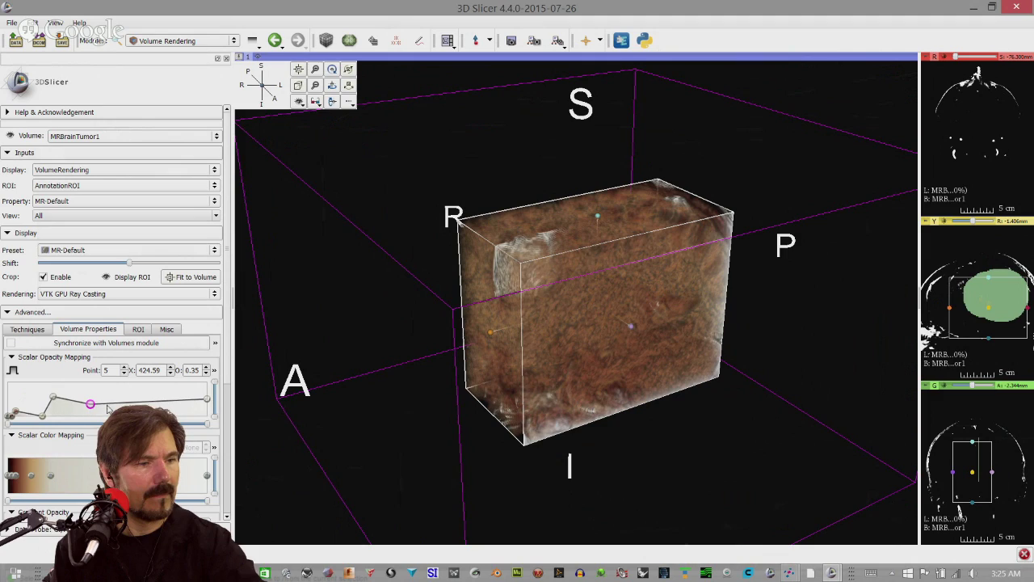
Move scalar color point 4 to 152.63 and reshape the gradient opacity curve with points at opacities 0.34, 0.57 and 0.03
{"action": "left_click_drag", "start_coordinate": [367, 373], "coordinate": [413, 350]}
{"action": "mouse_move", "coordinate": [50, 476]}
{"action": "left_mouse_down"}
{"action": "mouse_move", "coordinate": [66, 478]}
{"action": "mouse_move", "coordinate": [37, 476]}
{"action": "left_mouse_up"}
{"action": "scroll", "coordinate": [25, 457], "scroll_direction": "down", "scroll_amount": 3}
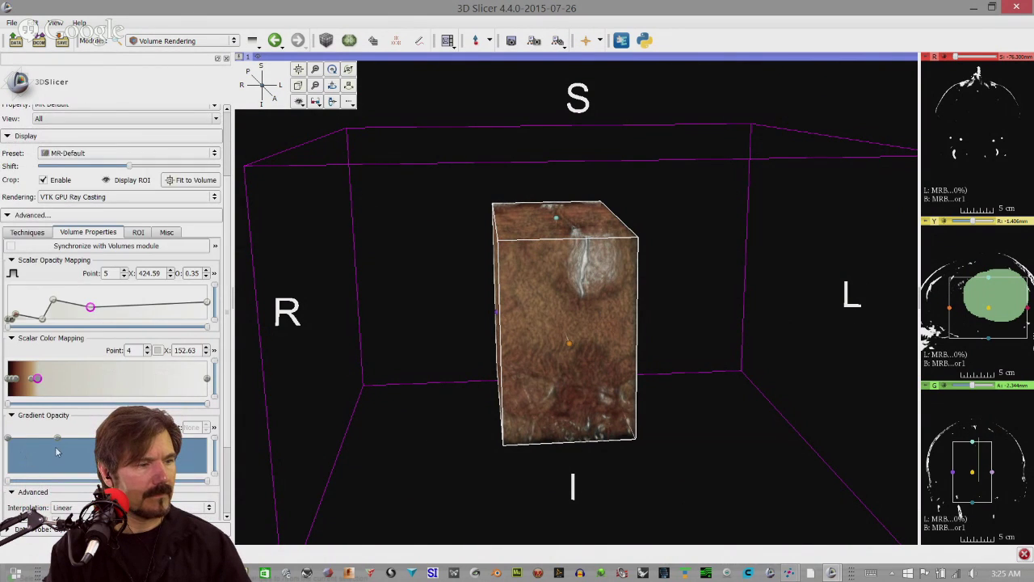
{"action": "left_click_drag", "start_coordinate": [62, 440], "coordinate": [60, 459]}
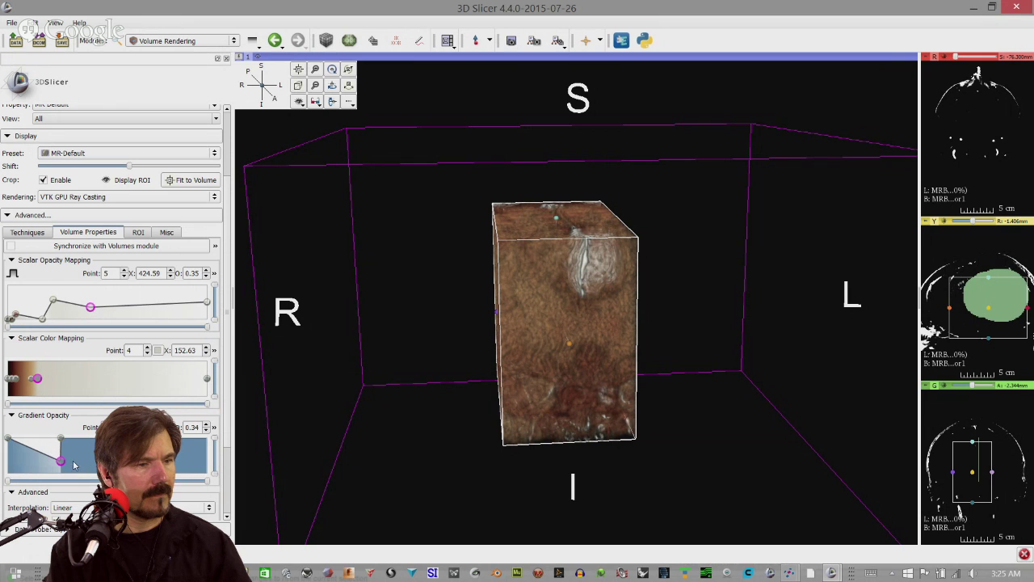
{"action": "left_click", "coordinate": [94, 453]}
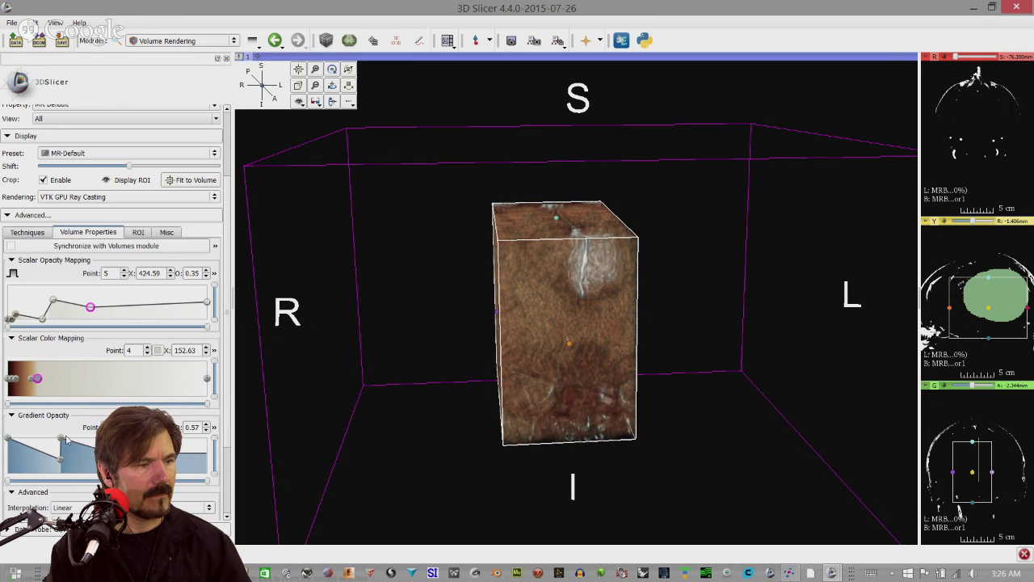
{"action": "left_click", "coordinate": [63, 439]}
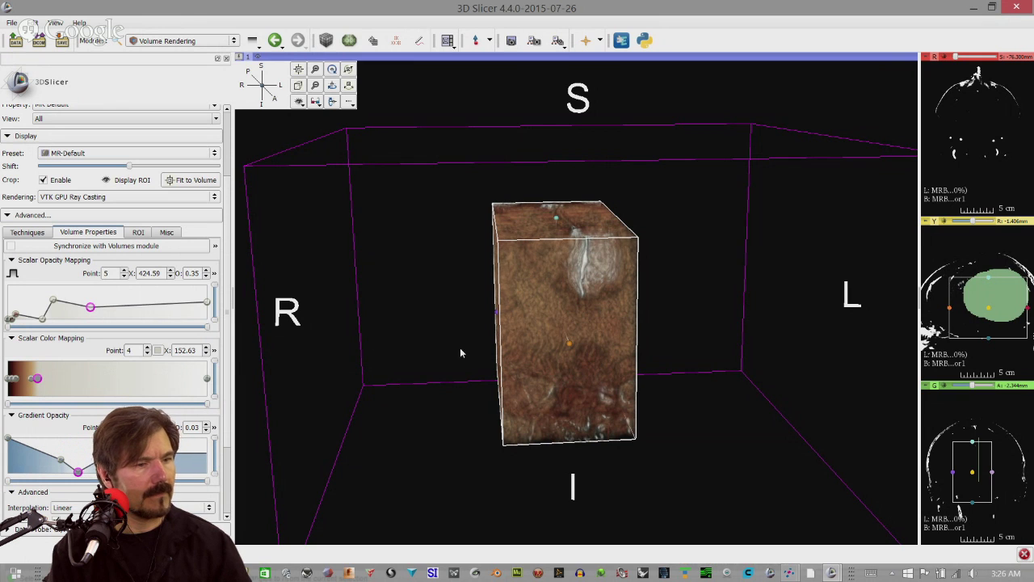
Move scalar opacity point 2 to 119.33 with opacity 0.02 to make the low-intensity tissue nearly transparent
{"action": "left_click_drag", "start_coordinate": [460, 347], "coordinate": [243, 323]}
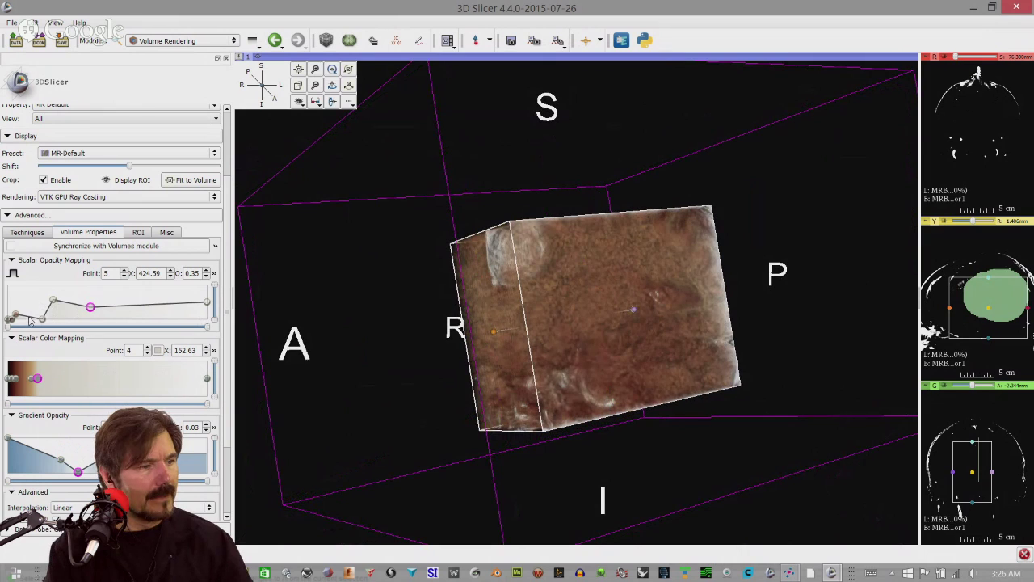
{"action": "left_click", "coordinate": [22, 305]}
{"action": "left_click_drag", "start_coordinate": [21, 304], "coordinate": [31, 319]}
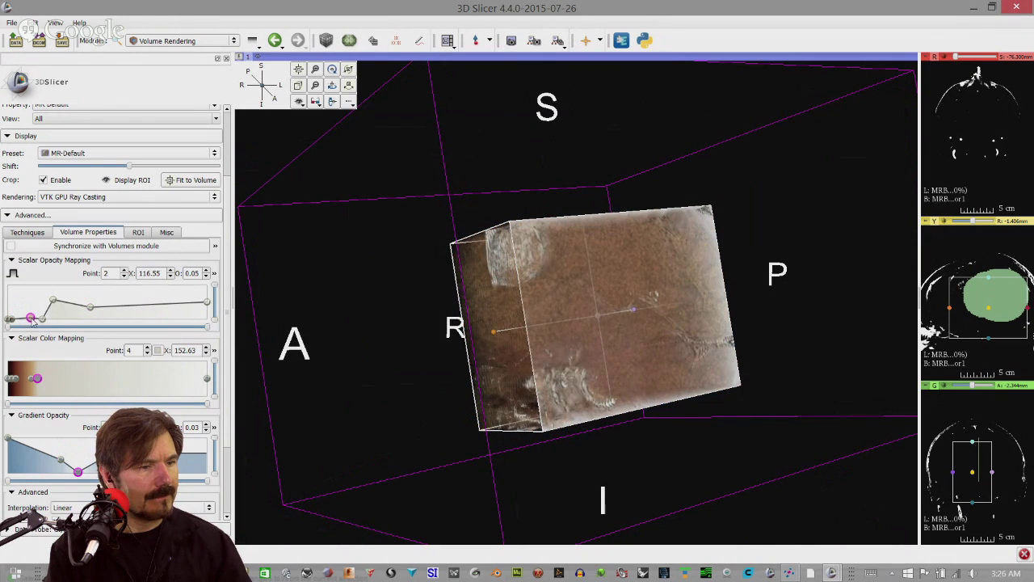
{"action": "left_click_drag", "start_coordinate": [616, 353], "coordinate": [481, 349]}
{"action": "left_click_drag", "start_coordinate": [647, 347], "coordinate": [595, 369]}
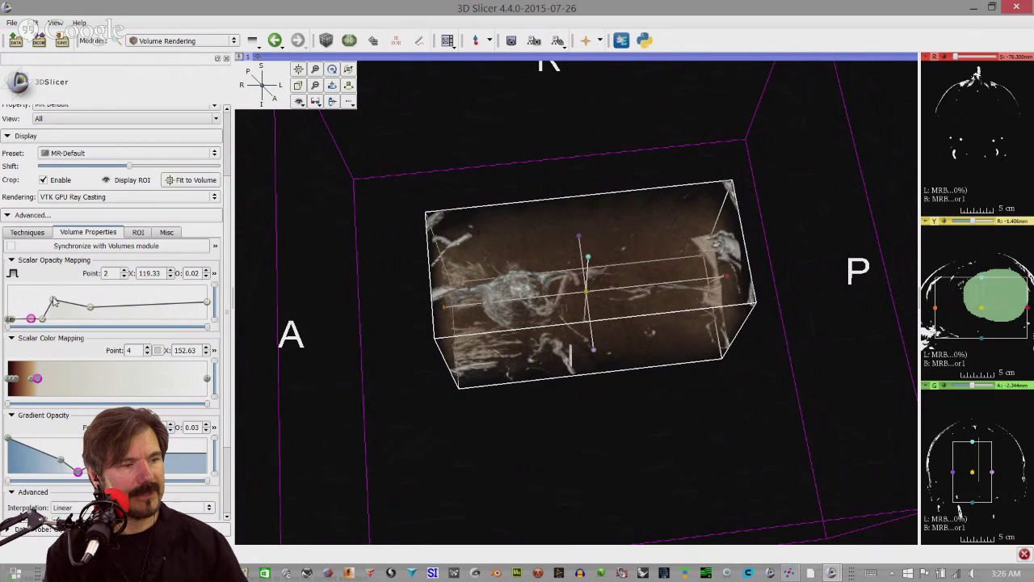
Raise the scalar opacity peak, set point 3 to 163.73 with opacity 0.22, and inspect the tumor and vessels up close
{"action": "mouse_move", "coordinate": [53, 300]}
{"action": "left_mouse_down"}
{"action": "mouse_move", "coordinate": [53, 289]}
{"action": "mouse_move", "coordinate": [40, 314]}
{"action": "left_mouse_up"}
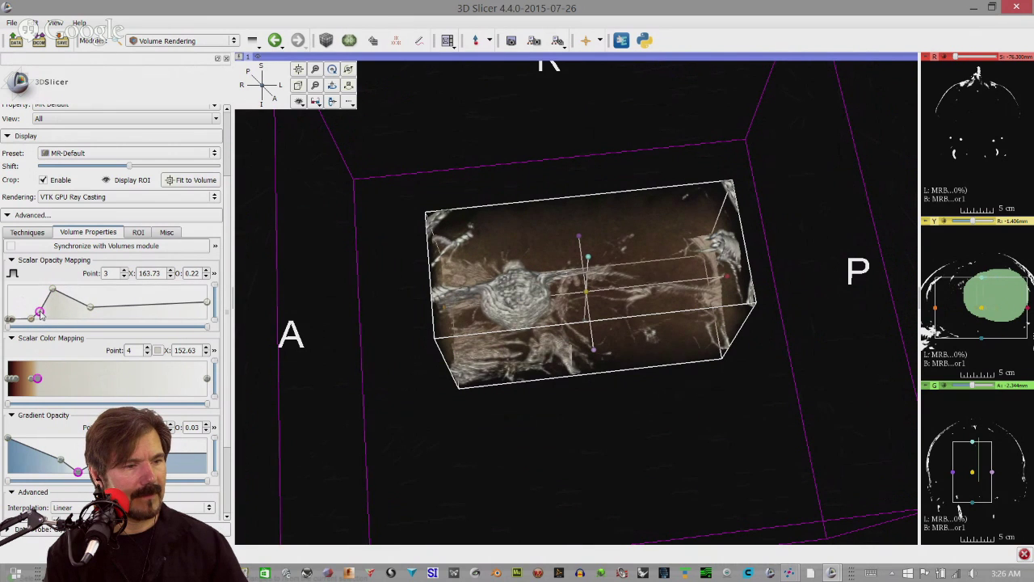
{"action": "left_click_drag", "start_coordinate": [299, 347], "coordinate": [548, 368]}
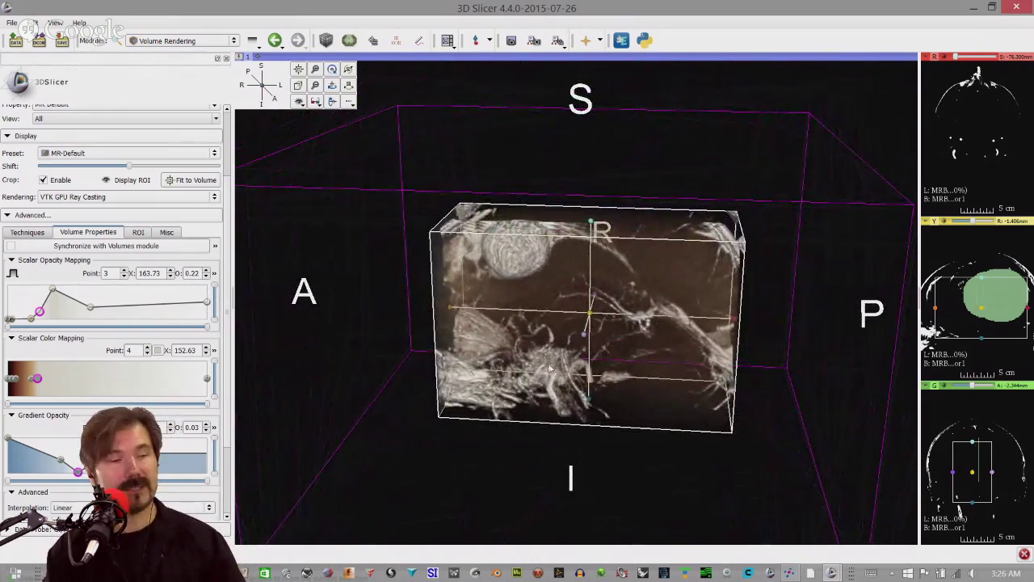
{"action": "scroll", "coordinate": [525, 371], "scroll_direction": "up", "scroll_amount": 8}
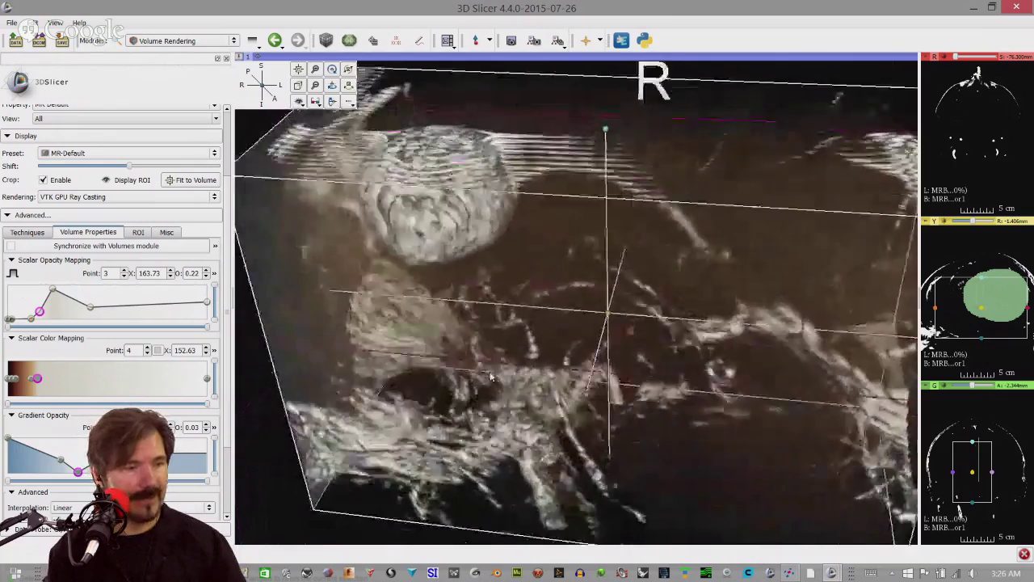
{"action": "left_click_drag", "start_coordinate": [490, 377], "coordinate": [521, 174]}
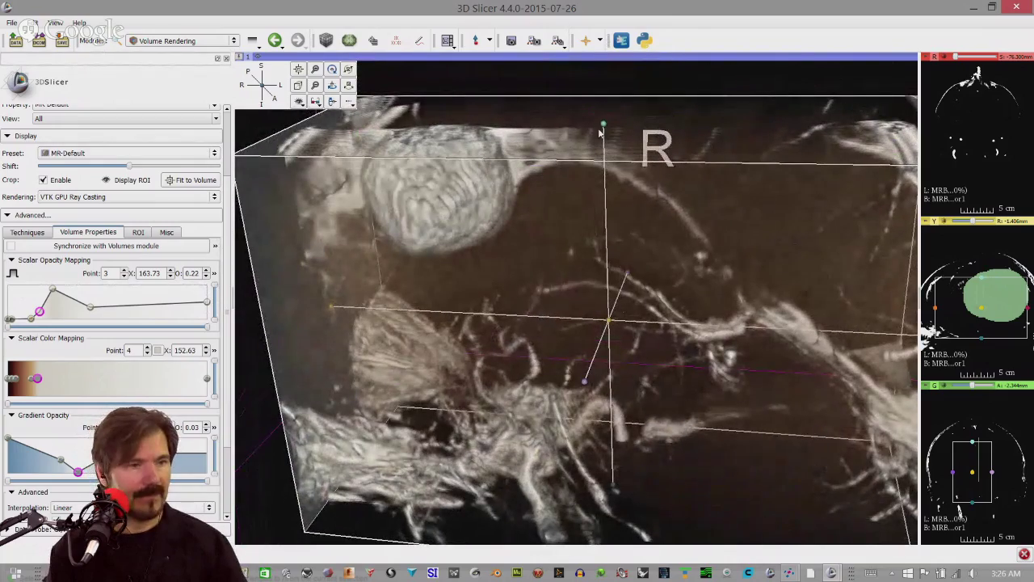
Examine the rendered tumor and surrounding vessels from the right and rear sides, up close and at full extent
{"action": "left_click_drag", "start_coordinate": [603, 129], "coordinate": [802, 220]}
{"action": "scroll", "coordinate": [628, 253], "scroll_direction": "up", "scroll_amount": 5}
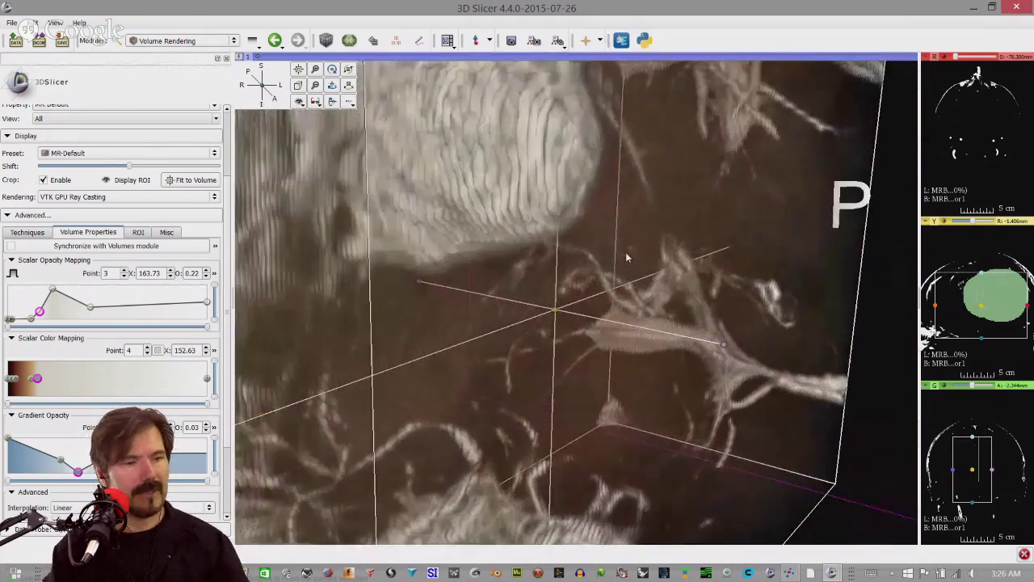
{"action": "scroll", "coordinate": [625, 256], "scroll_direction": "down", "scroll_amount": 5}
{"action": "left_click_drag", "start_coordinate": [662, 277], "coordinate": [619, 283]}
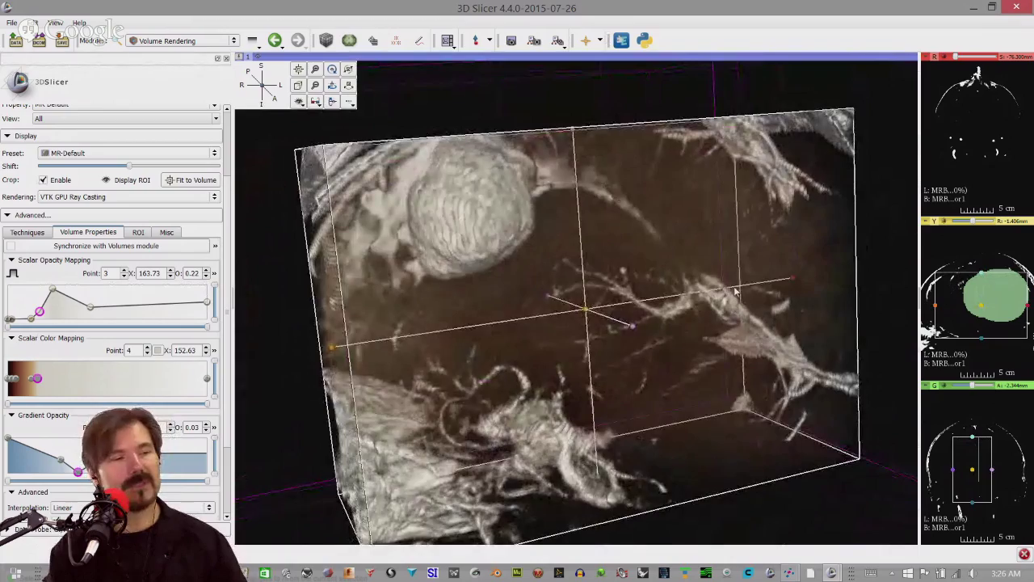
{"action": "left_click_drag", "start_coordinate": [688, 298], "coordinate": [539, 293]}
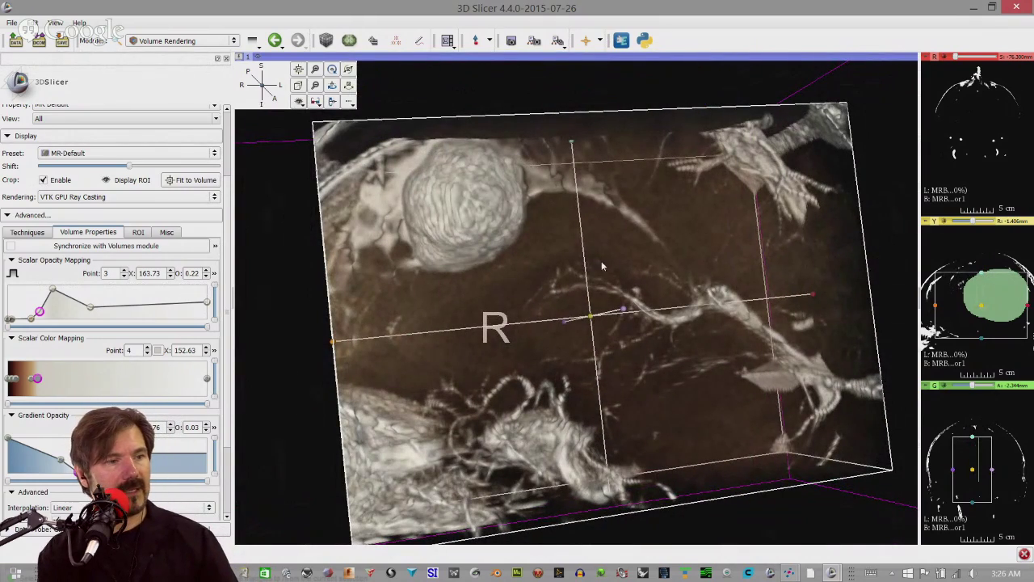
{"action": "left_click_drag", "start_coordinate": [601, 261], "coordinate": [541, 268]}
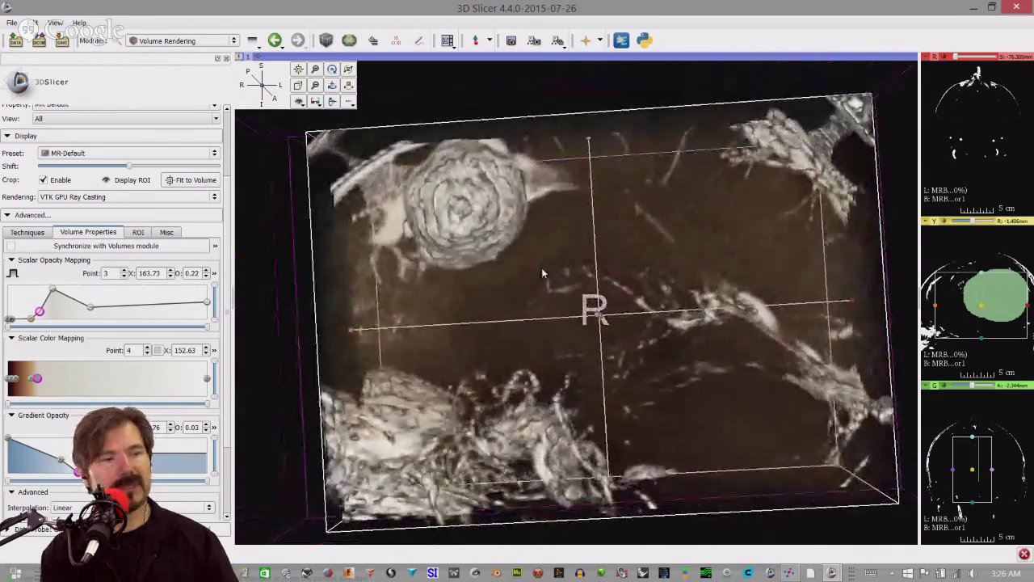
{"action": "left_click_drag", "start_coordinate": [594, 233], "coordinate": [766, 320]}
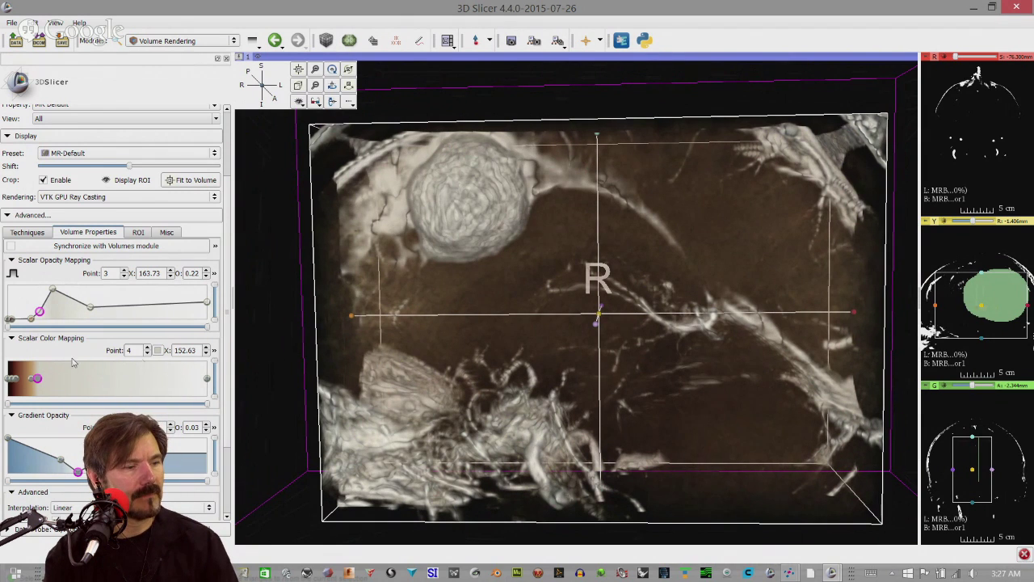
Move scalar color point 4 to a higher intensity, set point 3 to 141.53, and inspect the recolored tumor and vessels
{"action": "mouse_move", "coordinate": [33, 380]}
{"action": "left_mouse_down"}
{"action": "mouse_move", "coordinate": [47, 385]}
{"action": "mouse_move", "coordinate": [21, 382]}
{"action": "mouse_move", "coordinate": [54, 384]}
{"action": "mouse_move", "coordinate": [36, 382]}
{"action": "left_mouse_up"}
{"action": "left_click", "coordinate": [38, 380]}
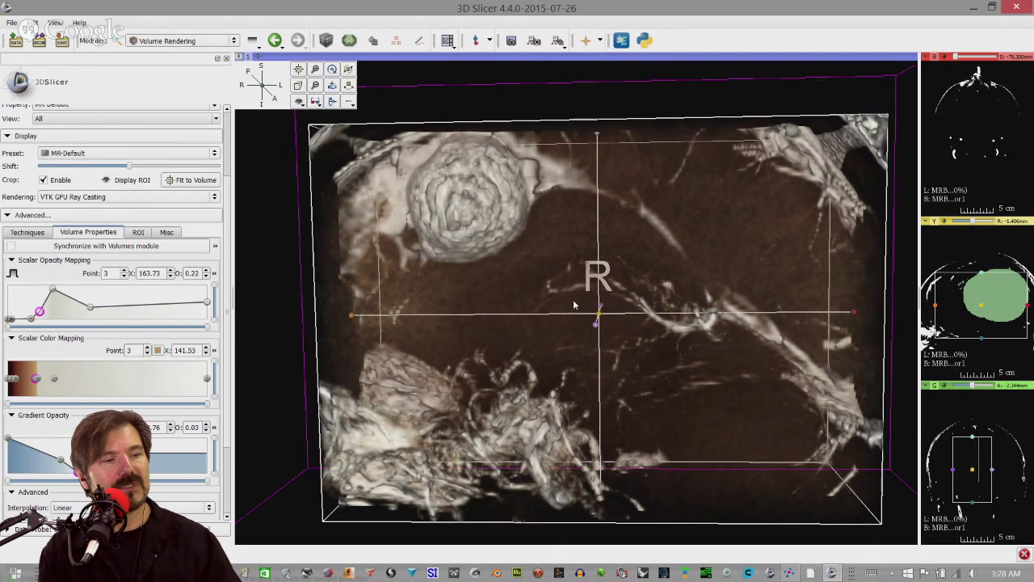
{"action": "left_click_drag", "start_coordinate": [575, 306], "coordinate": [569, 282]}
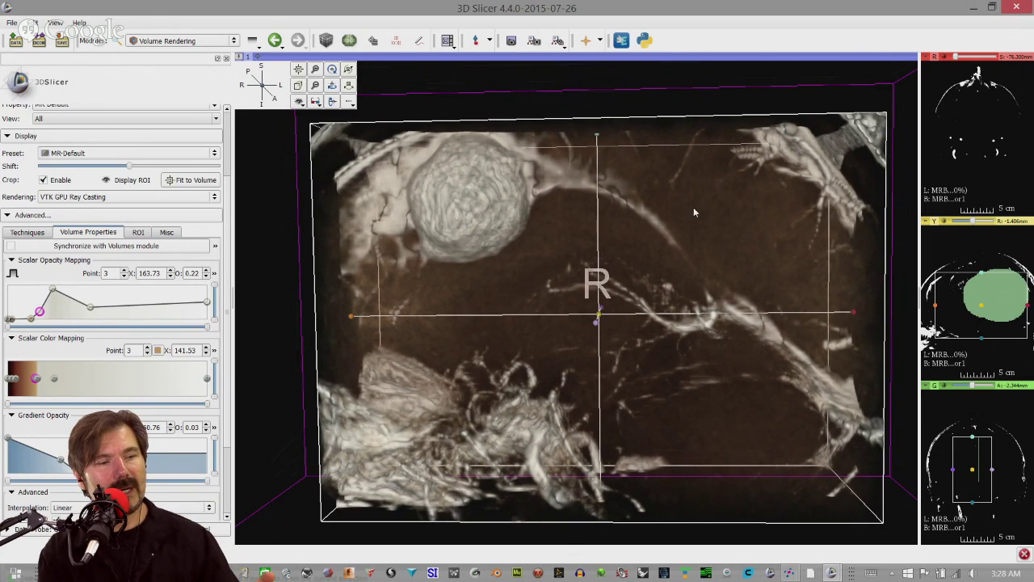
{"action": "left_click_drag", "start_coordinate": [693, 212], "coordinate": [676, 282]}
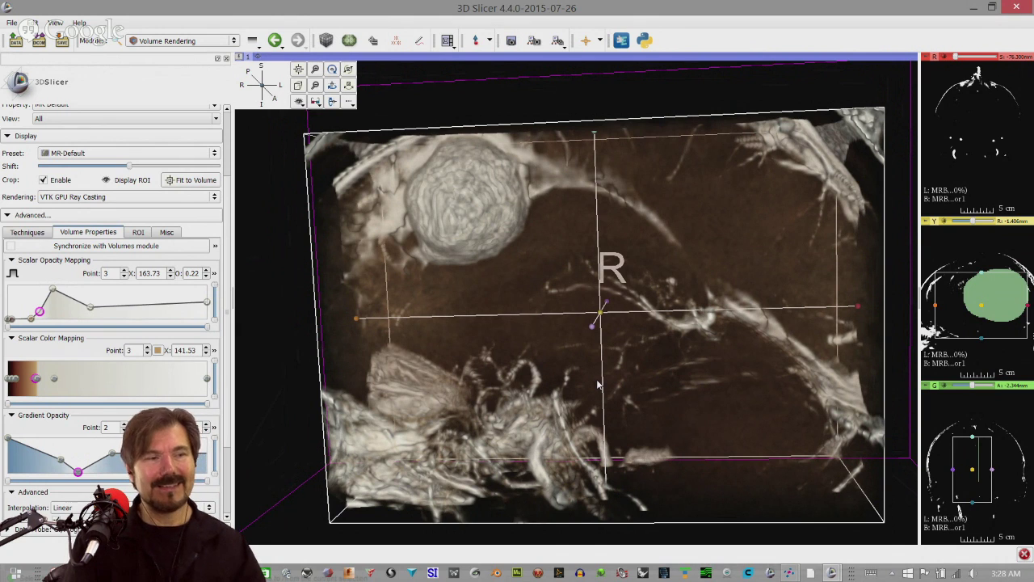
{"action": "scroll", "coordinate": [598, 385], "scroll_direction": "up", "scroll_amount": 2}
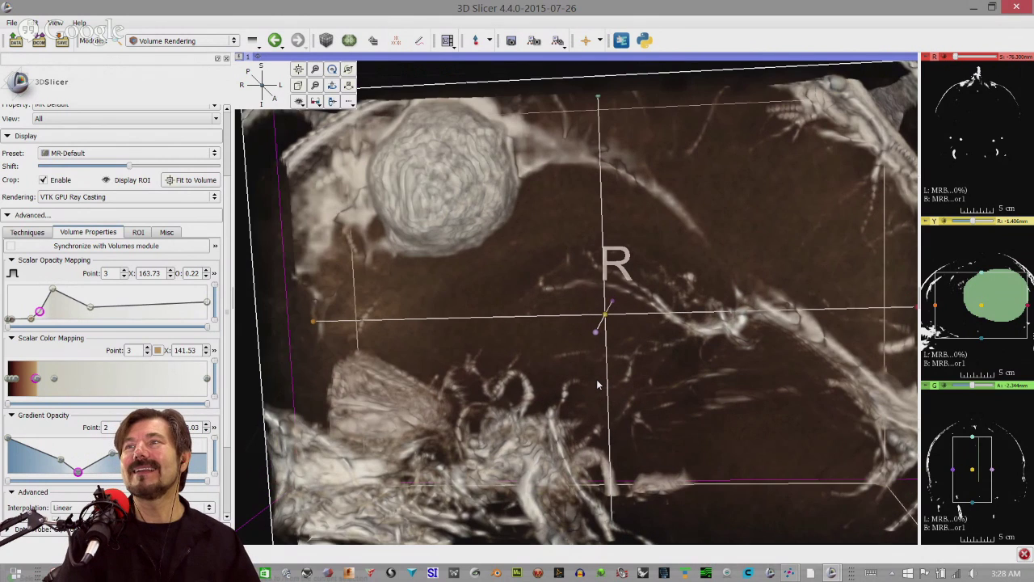
{"action": "left_click_drag", "start_coordinate": [583, 361], "coordinate": [630, 342]}
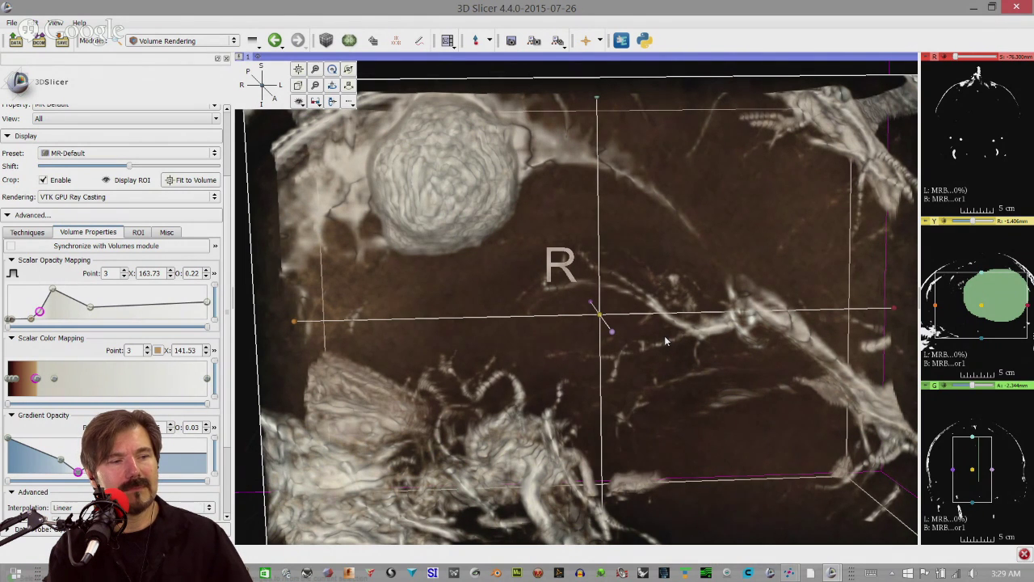
{"action": "left_click_drag", "start_coordinate": [666, 340], "coordinate": [769, 376]}
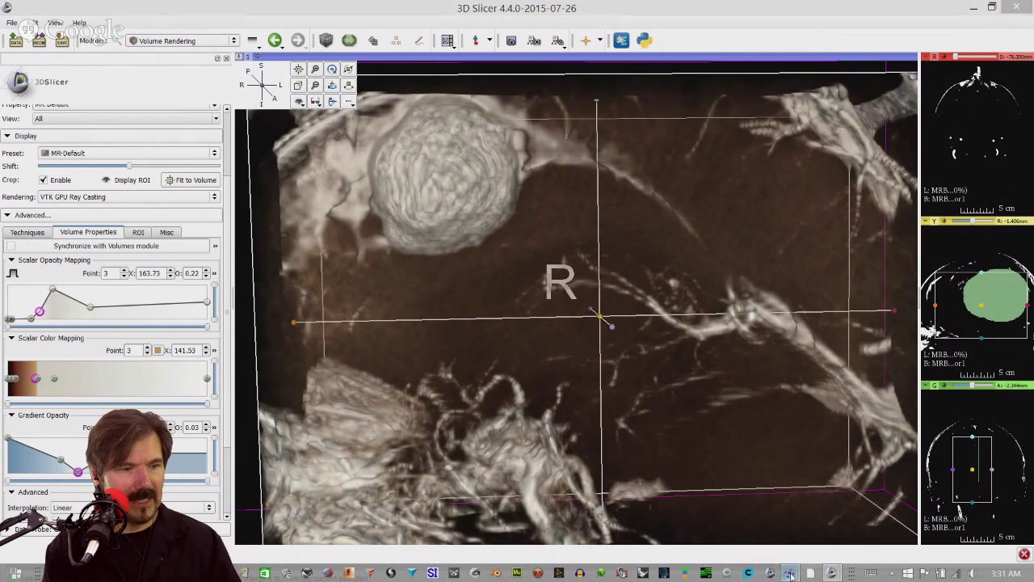
Switch to the netfabb SkulTest project and force the unresponsive program to close
{"action": "mouse_move", "coordinate": [789, 574]}
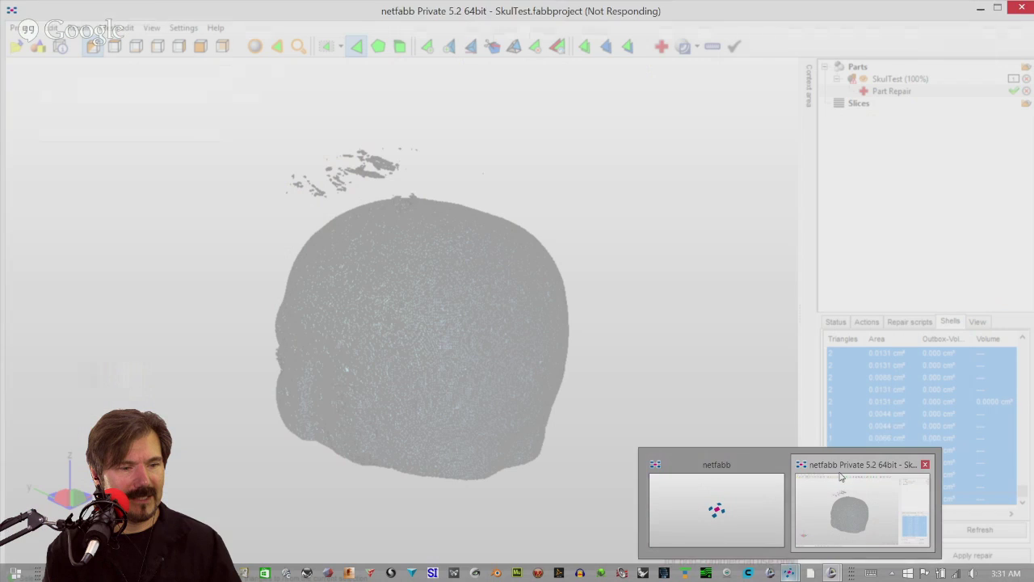
{"action": "left_click", "coordinate": [841, 478]}
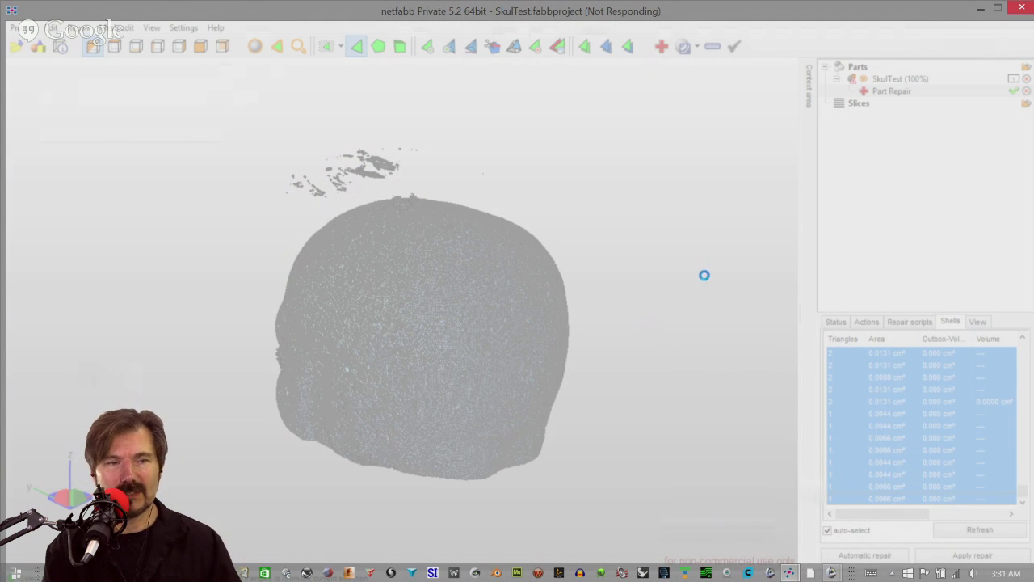
{"action": "left_click", "coordinate": [1016, 11]}
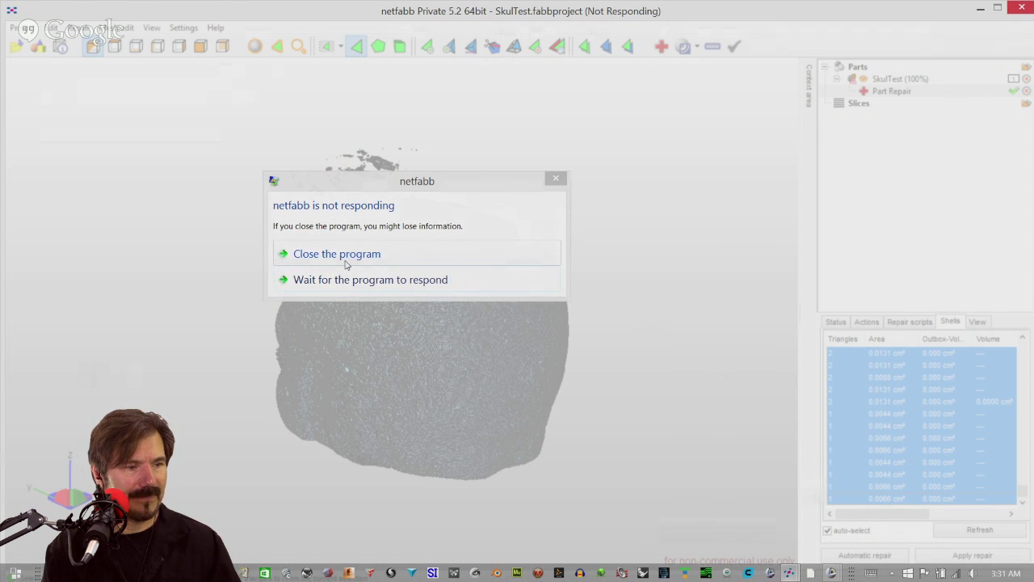
{"action": "left_click", "coordinate": [345, 256]}
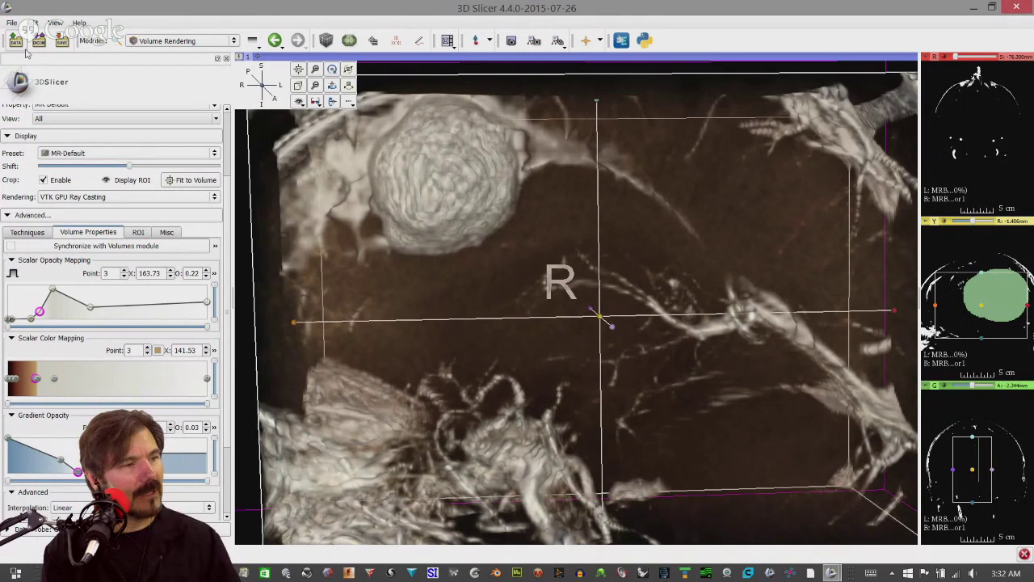
Close the current 3D Slicer scene and load the 1 MM PLANNING head series from the DICOM database
{"action": "left_click", "coordinate": [11, 23]}
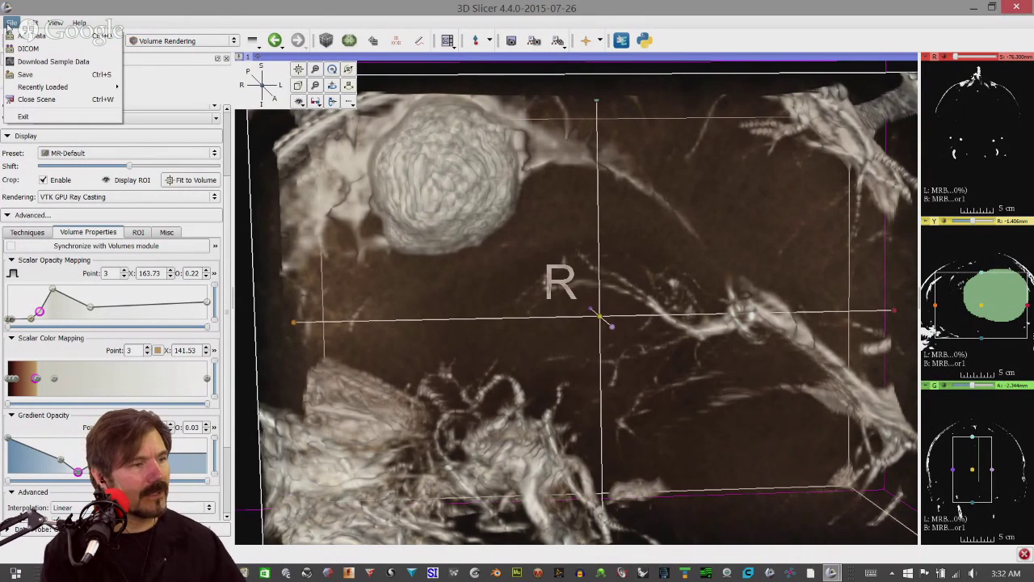
{"action": "left_click", "coordinate": [26, 100]}
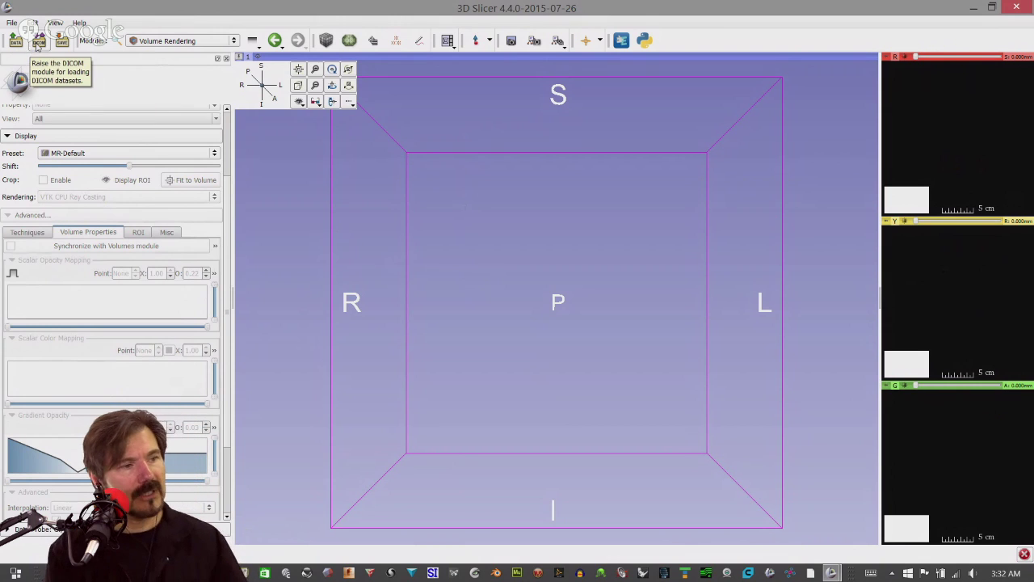
{"action": "left_click", "coordinate": [39, 42]}
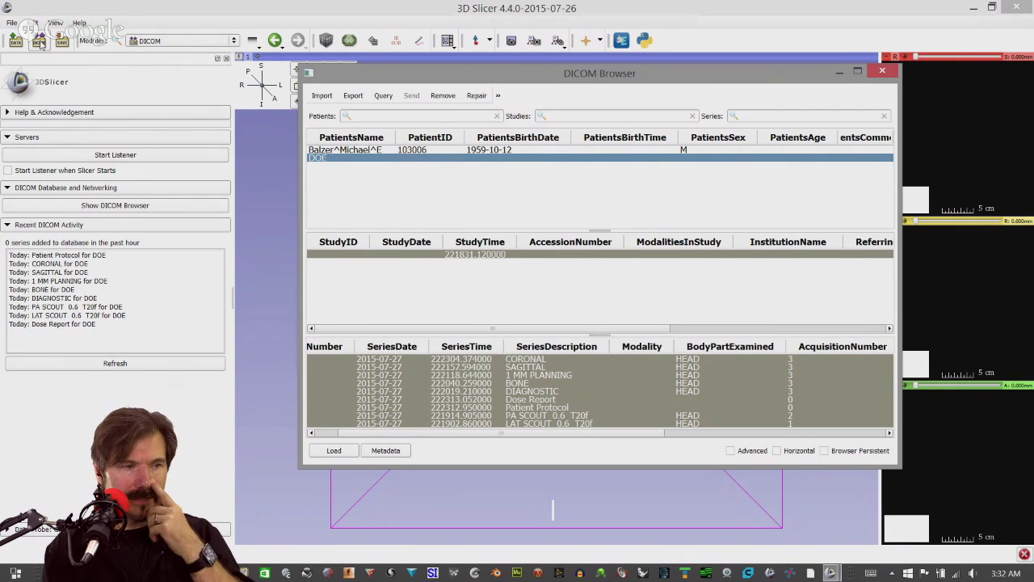
{"action": "left_click", "coordinate": [518, 376]}
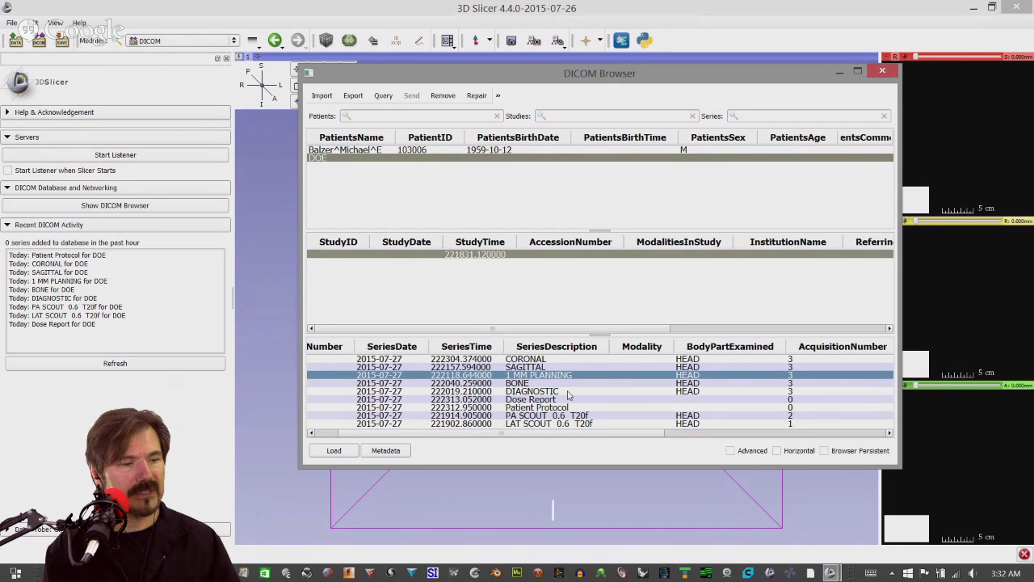
{"action": "left_click", "coordinate": [334, 451]}
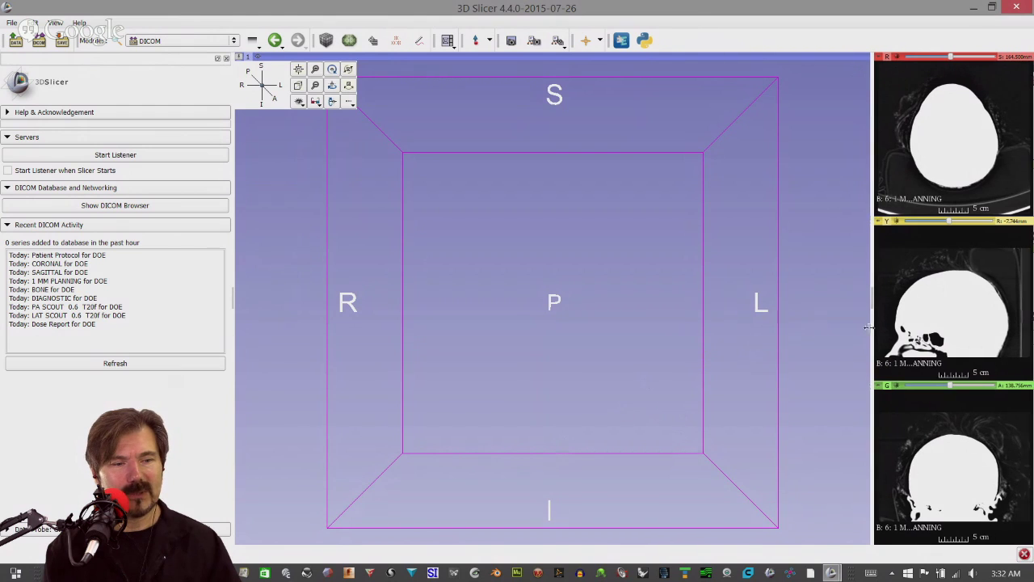
Widen the slice views, slightly enlarge the sagittal image, and adjust window/level to show the head white against black
{"action": "left_click_drag", "start_coordinate": [868, 327], "coordinate": [851, 327]}
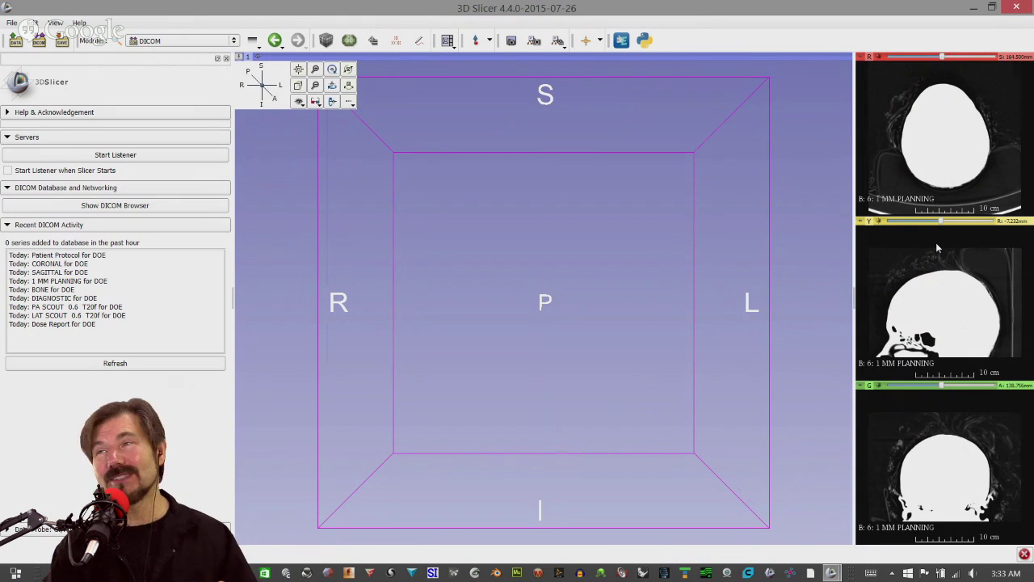
{"action": "right_click_drag", "start_coordinate": [936, 244], "coordinate": [905, 249]}
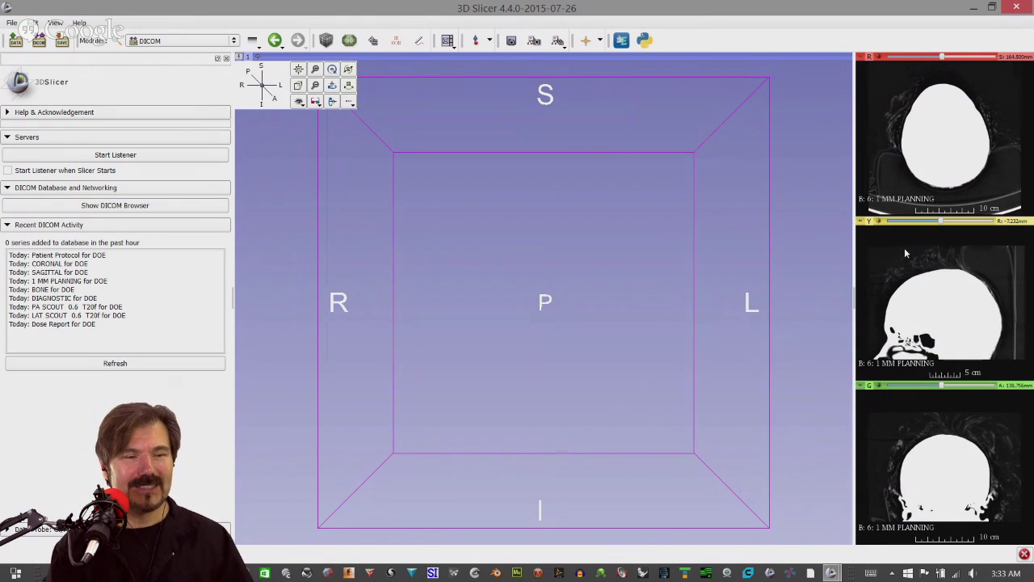
{"action": "mouse_move", "coordinate": [909, 253]}
{"action": "left_mouse_down"}
{"action": "mouse_move", "coordinate": [865, 247]}
{"action": "mouse_move", "coordinate": [895, 250]}
{"action": "left_mouse_up"}
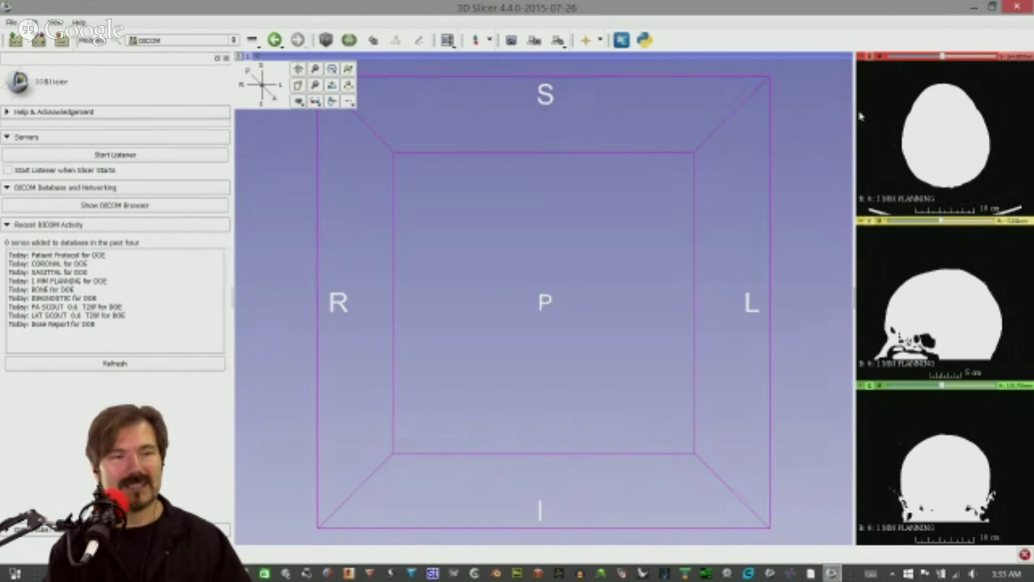
{"action": "left_click_drag", "start_coordinate": [901, 97], "coordinate": [851, 107]}
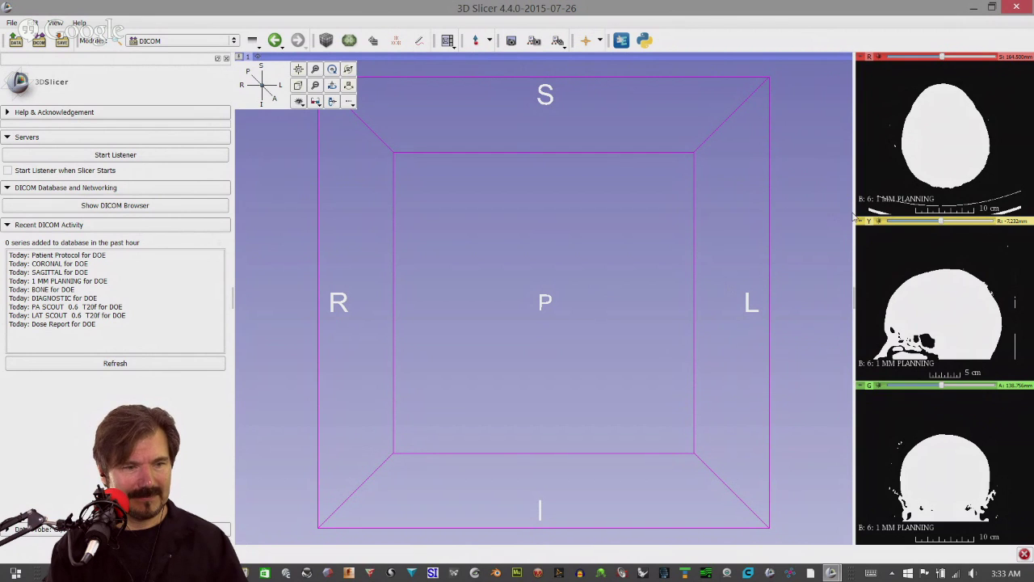
{"action": "left_click_drag", "start_coordinate": [854, 208], "coordinate": [792, 207]}
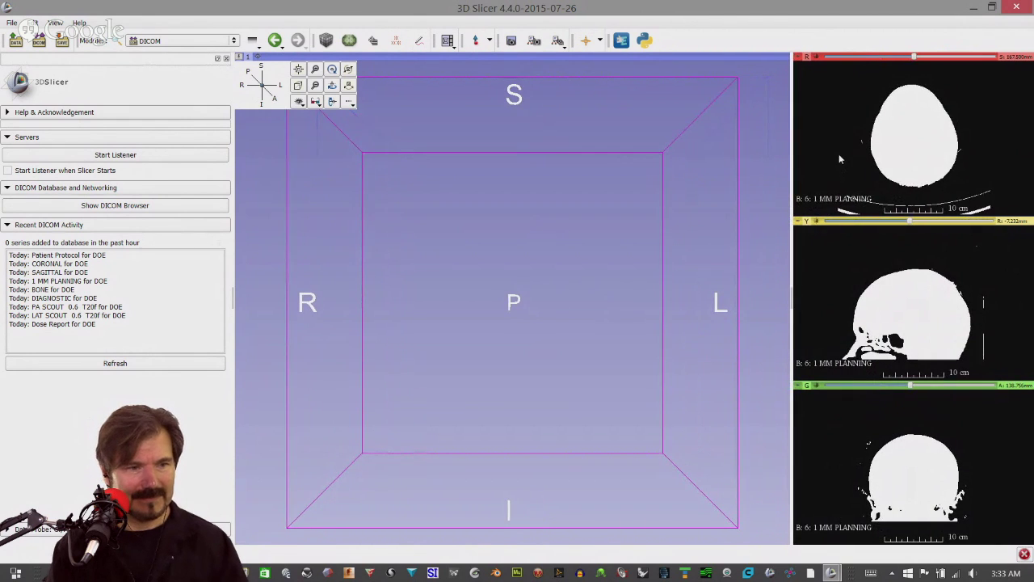
Browse the axial slices down to the skull base and check neighbouring sagittal slices of 1 MM PLANNING
{"action": "scroll", "coordinate": [823, 148], "scroll_direction": "down", "scroll_amount": 20}
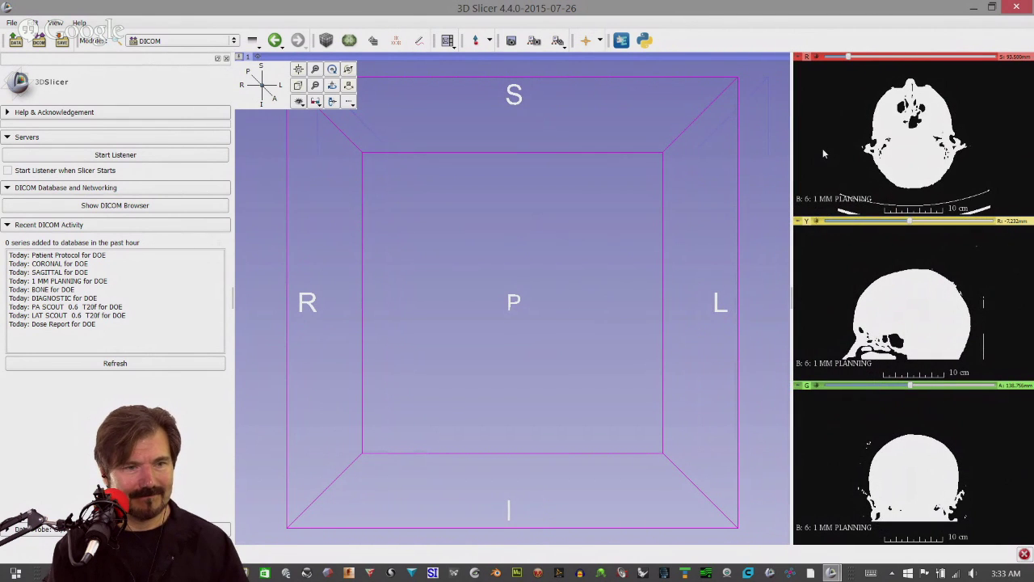
{"action": "scroll", "coordinate": [830, 156], "scroll_direction": "up", "scroll_amount": 10}
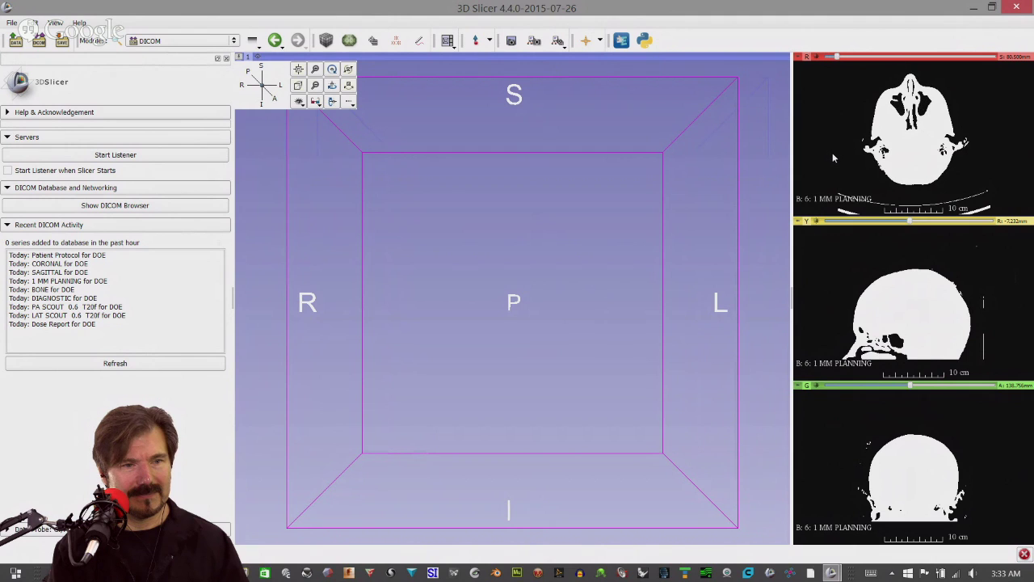
{"action": "scroll", "coordinate": [921, 299], "scroll_direction": "down", "scroll_amount": 4}
{"action": "scroll", "coordinate": [915, 271], "scroll_direction": "up", "scroll_amount": 9}
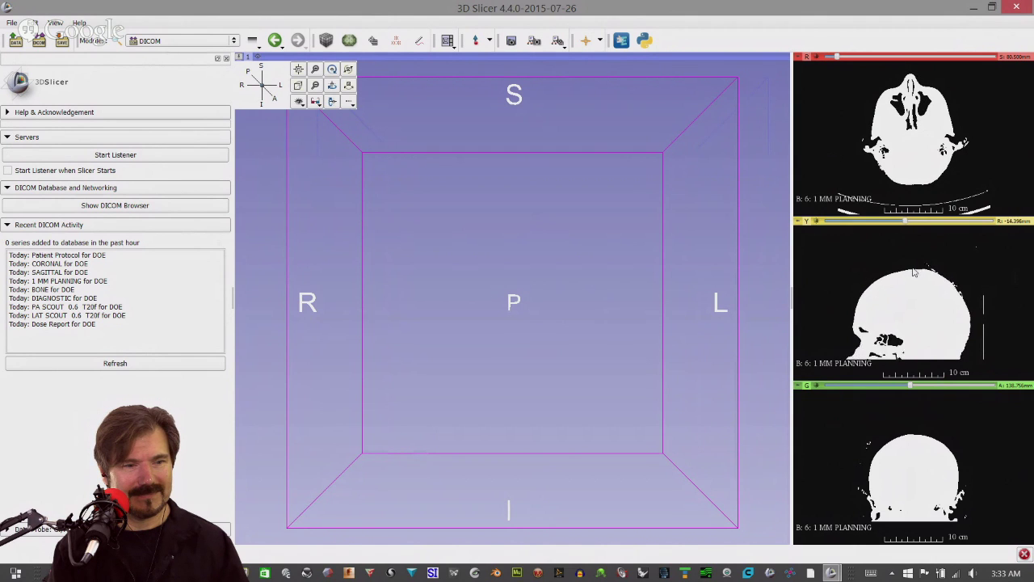
{"action": "scroll", "coordinate": [915, 272], "scroll_direction": "down", "scroll_amount": 5}
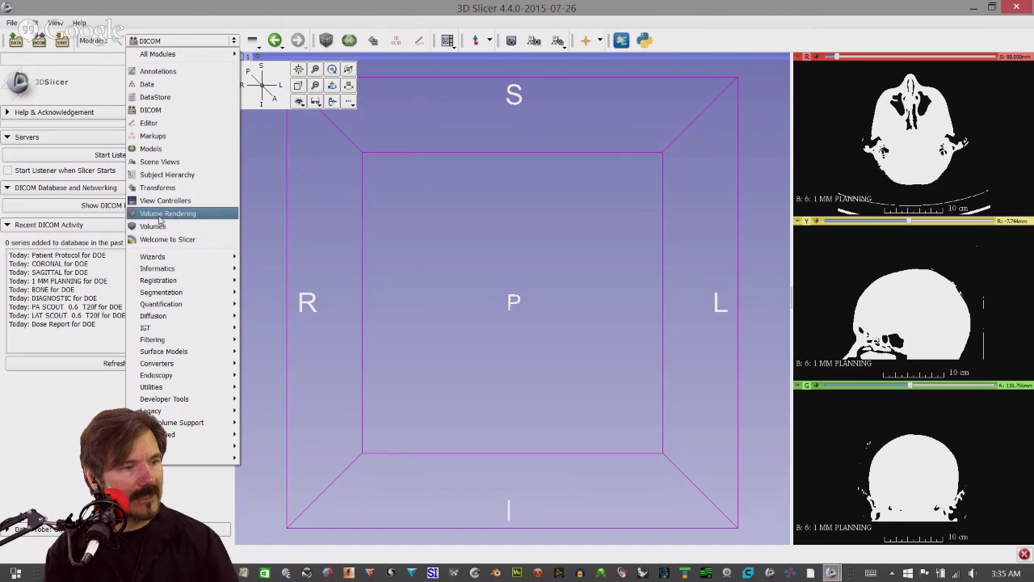
Open the Volume Rendering module, choose 6: 1 MM PLANNING as the volume, and turn on its 3D display
{"action": "left_click", "coordinate": [159, 215]}
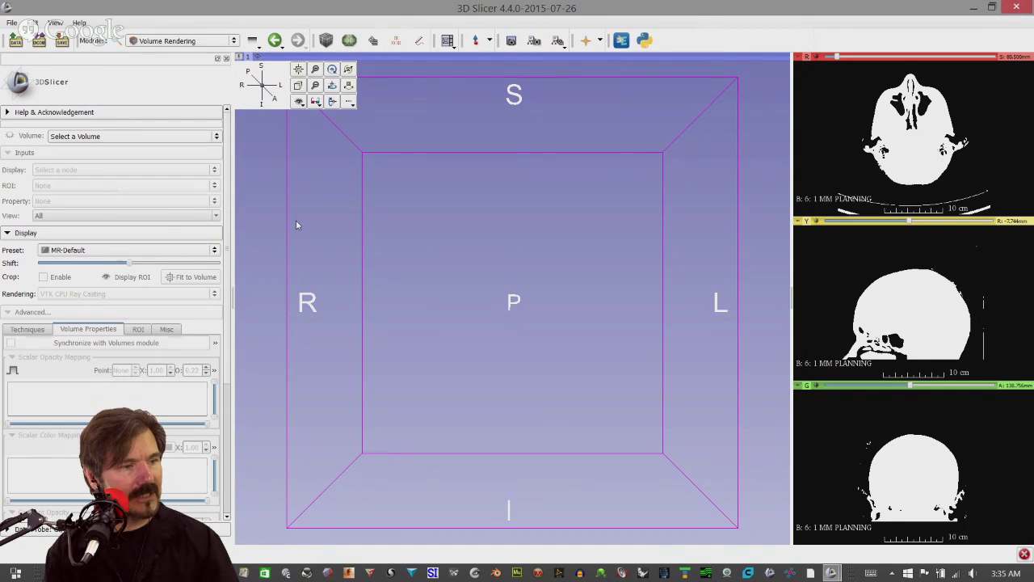
{"action": "left_click", "coordinate": [89, 137]}
{"action": "left_click", "coordinate": [87, 138]}
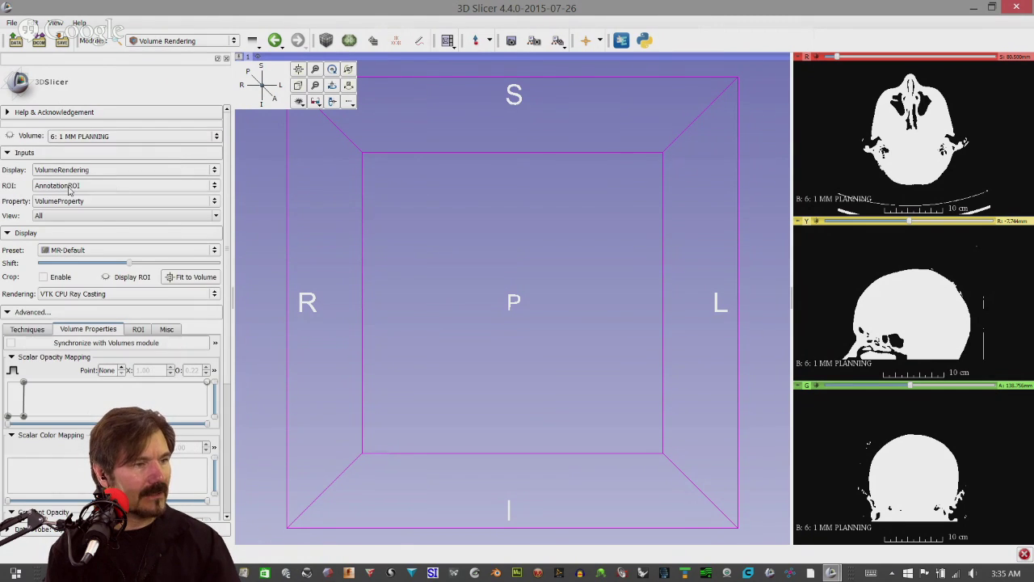
{"action": "left_click", "coordinate": [10, 138]}
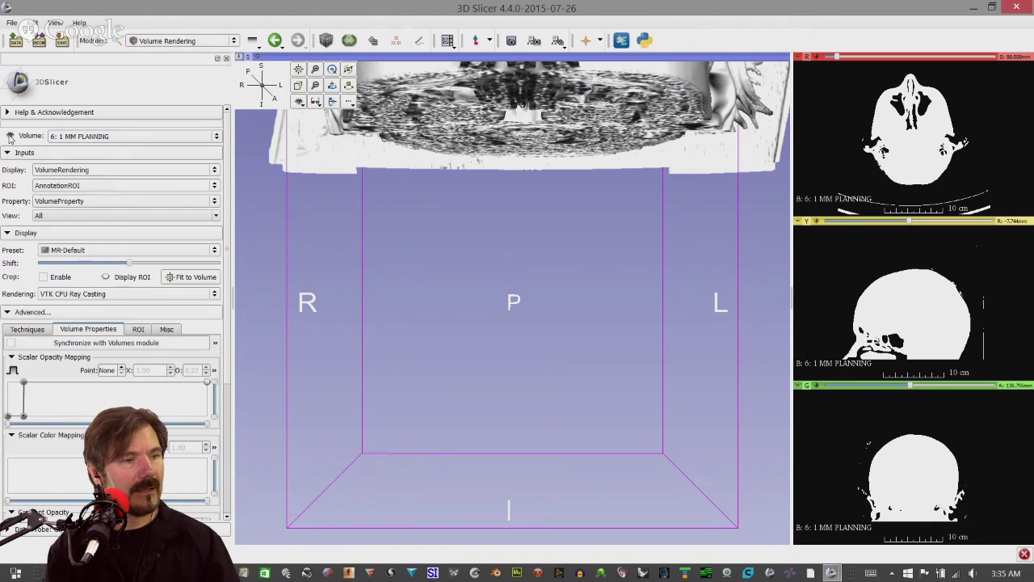
Examine the rendered face from the front, closing in on the nose and cheek at the scan's lower edge
{"action": "left_click_drag", "start_coordinate": [414, 193], "coordinate": [402, 233]}
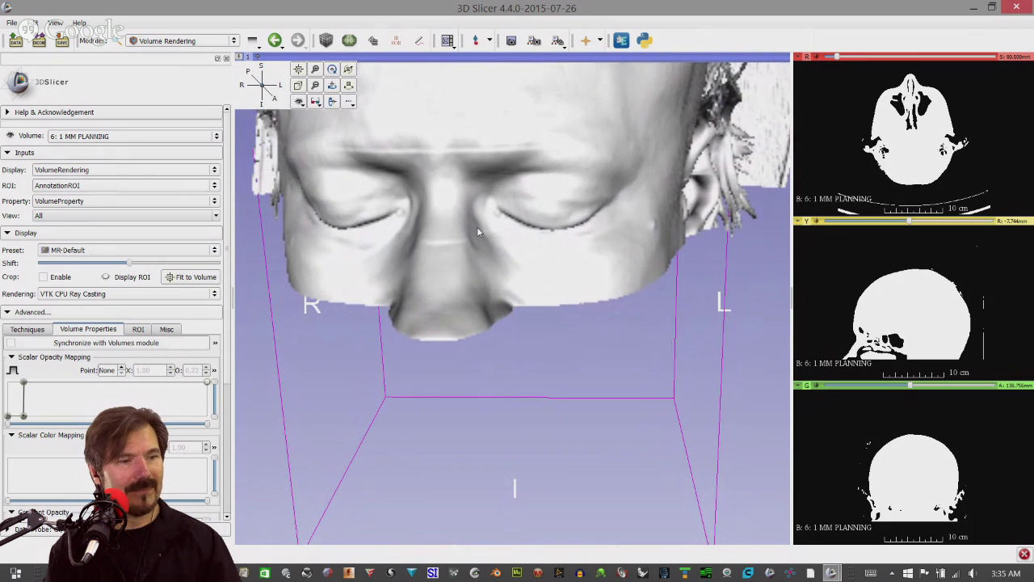
{"action": "scroll", "coordinate": [482, 235], "scroll_direction": "up", "scroll_amount": 3}
{"action": "scroll", "coordinate": [483, 237], "scroll_direction": "down", "scroll_amount": 4}
{"action": "scroll", "coordinate": [484, 238], "scroll_direction": "up", "scroll_amount": 8}
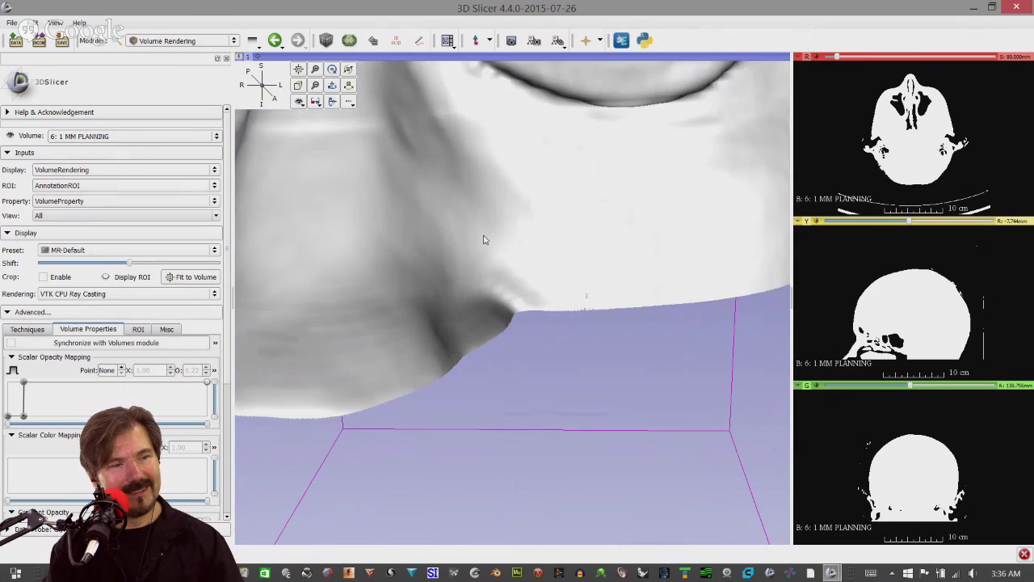
{"action": "scroll", "coordinate": [484, 239], "scroll_direction": "down", "scroll_amount": 3}
{"action": "scroll", "coordinate": [483, 239], "scroll_direction": "up", "scroll_amount": 7}
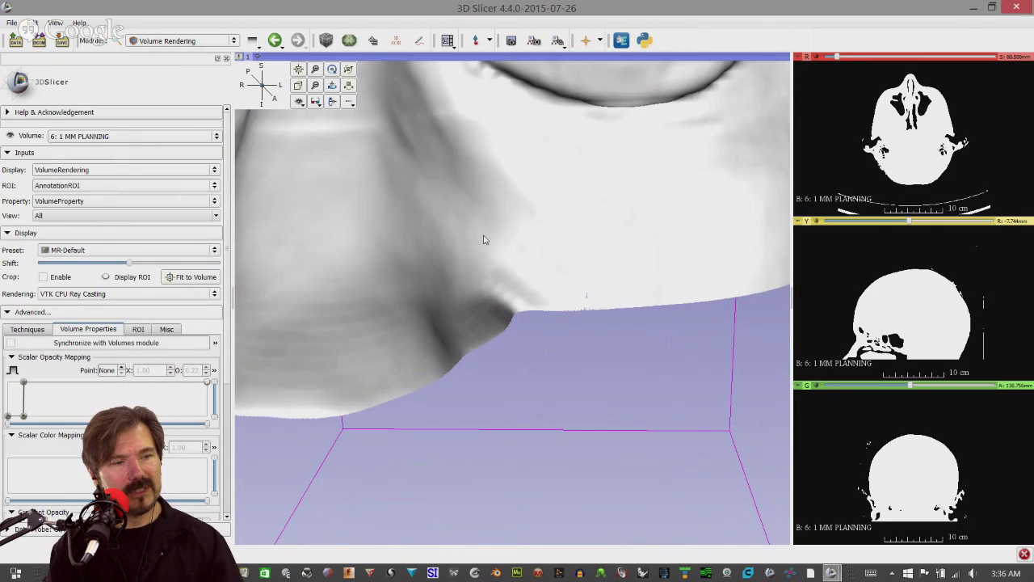
Examine the rendered face and head surface from the front and the patient's left, both as a whole and around the eyes and nose
{"action": "scroll", "coordinate": [483, 239], "scroll_direction": "down", "scroll_amount": 4}
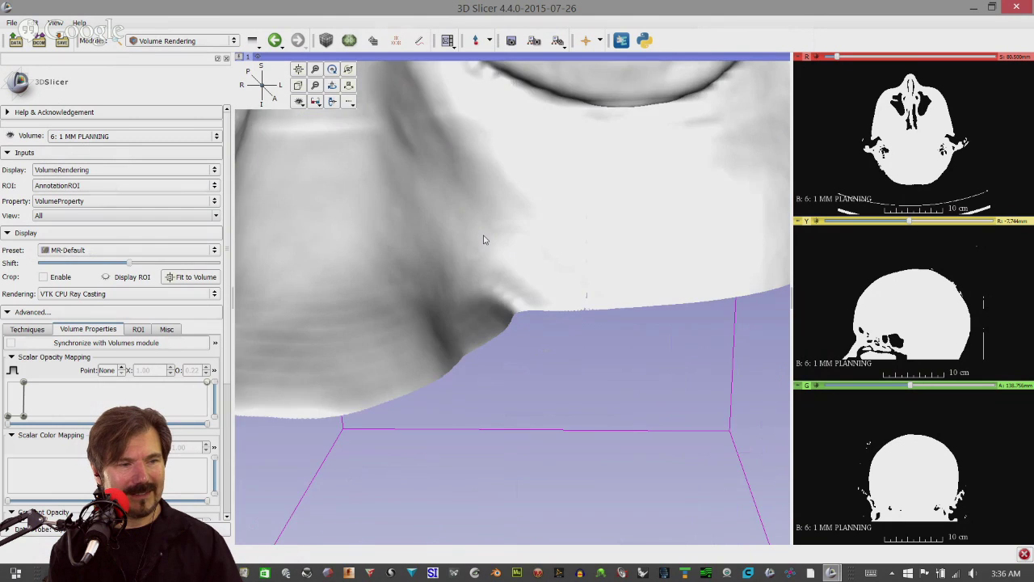
{"action": "scroll", "coordinate": [483, 240], "scroll_direction": "down", "scroll_amount": 5}
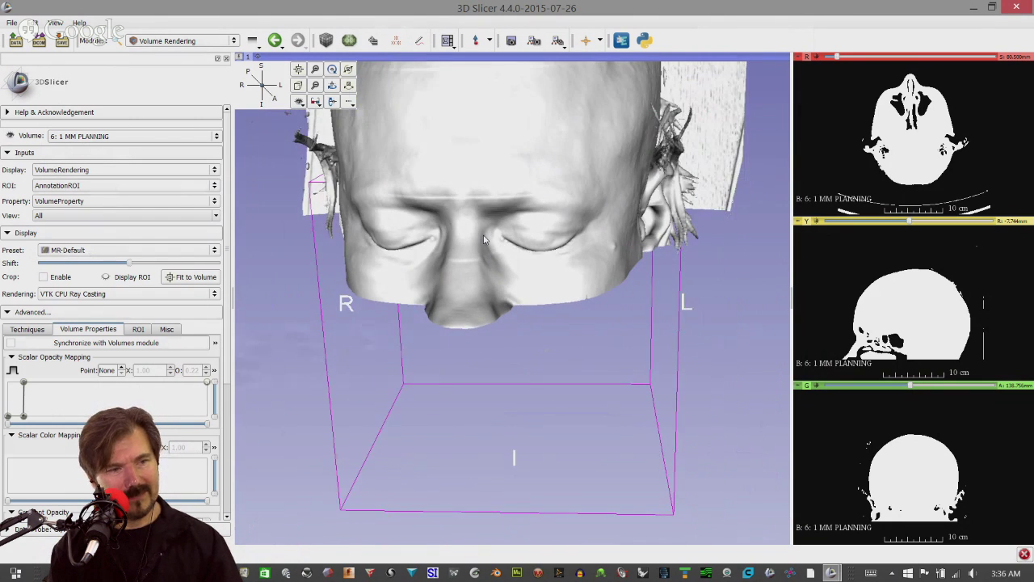
{"action": "scroll", "coordinate": [583, 298], "scroll_direction": "down", "scroll_amount": 1}
{"action": "left_click_drag", "start_coordinate": [629, 332], "coordinate": [595, 314]}
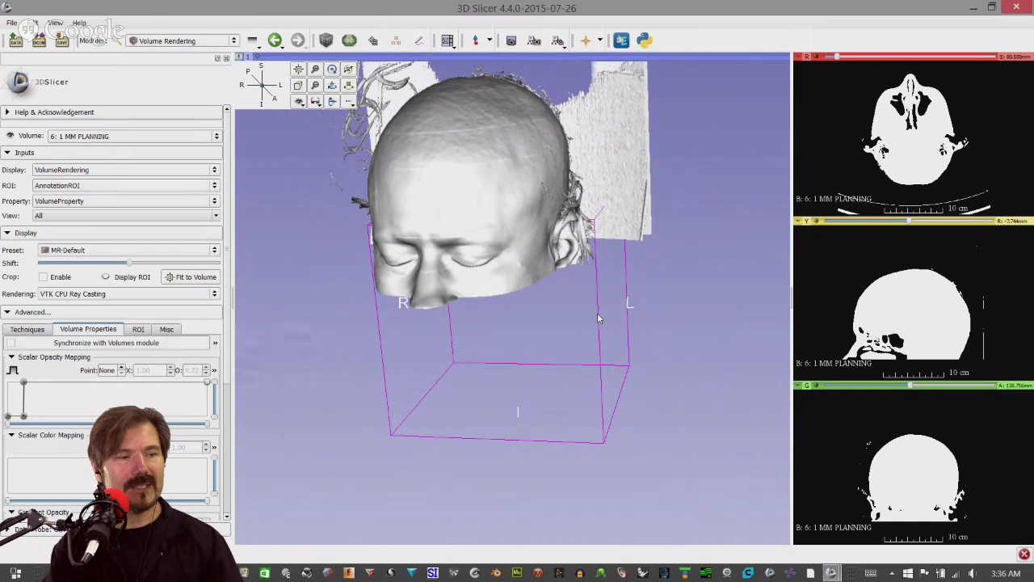
{"action": "scroll", "coordinate": [595, 313], "scroll_direction": "up", "scroll_amount": 3}
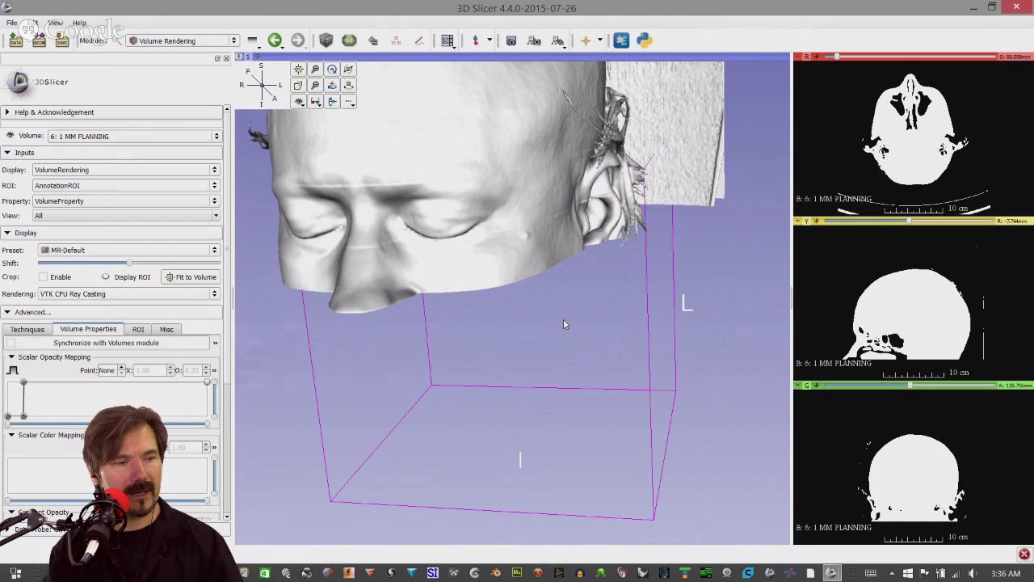
{"action": "left_click_drag", "start_coordinate": [565, 321], "coordinate": [583, 326]}
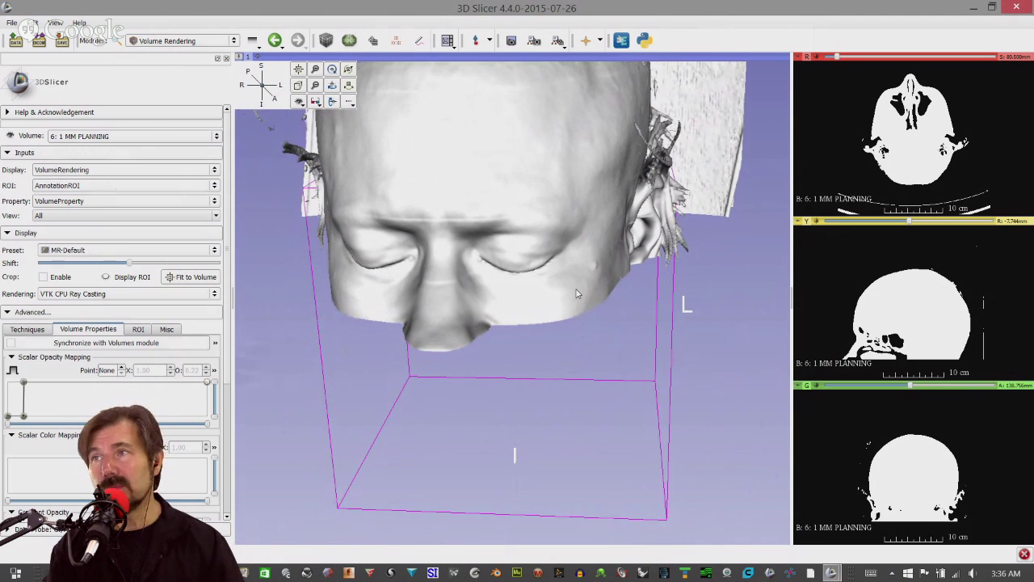
{"action": "scroll", "coordinate": [569, 291], "scroll_direction": "up", "scroll_amount": 2}
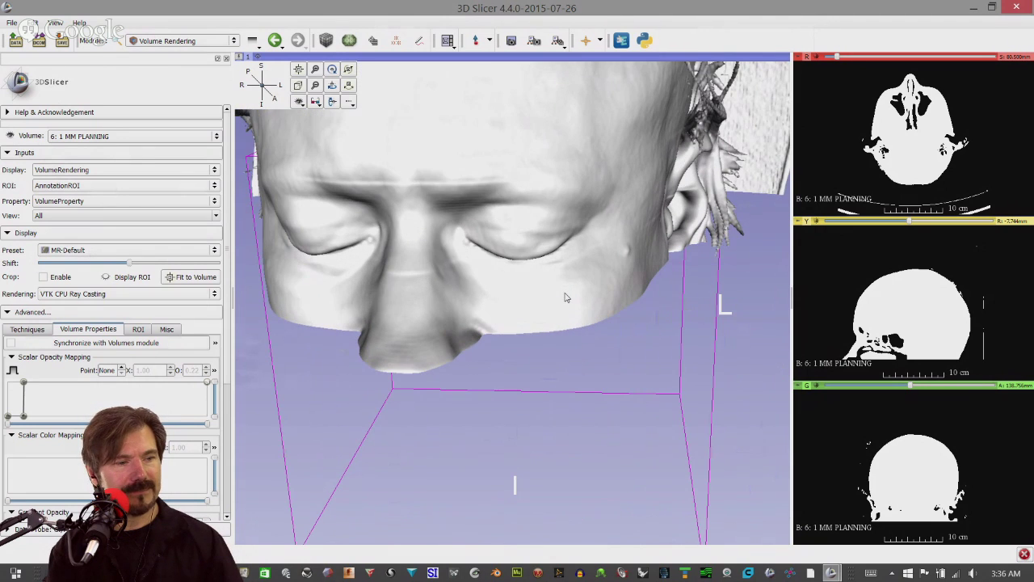
{"action": "left_click_drag", "start_coordinate": [566, 291], "coordinate": [638, 302]}
{"action": "scroll", "coordinate": [554, 198], "scroll_direction": "down", "scroll_amount": 2}
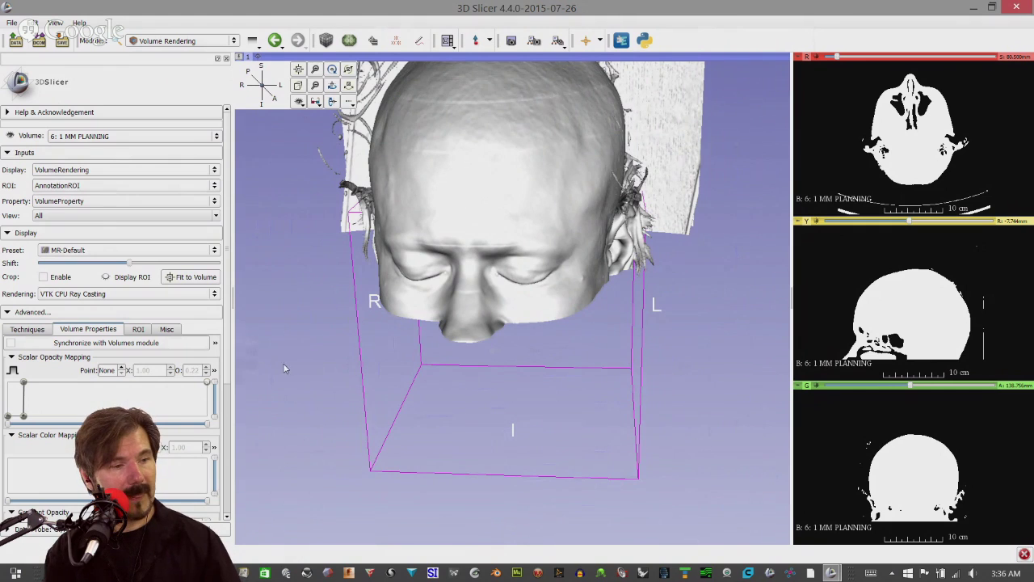
Enable cropping with the ROI box displayed and set the rendering method to VTK GPU Ray Casting
{"action": "left_click", "coordinate": [81, 250]}
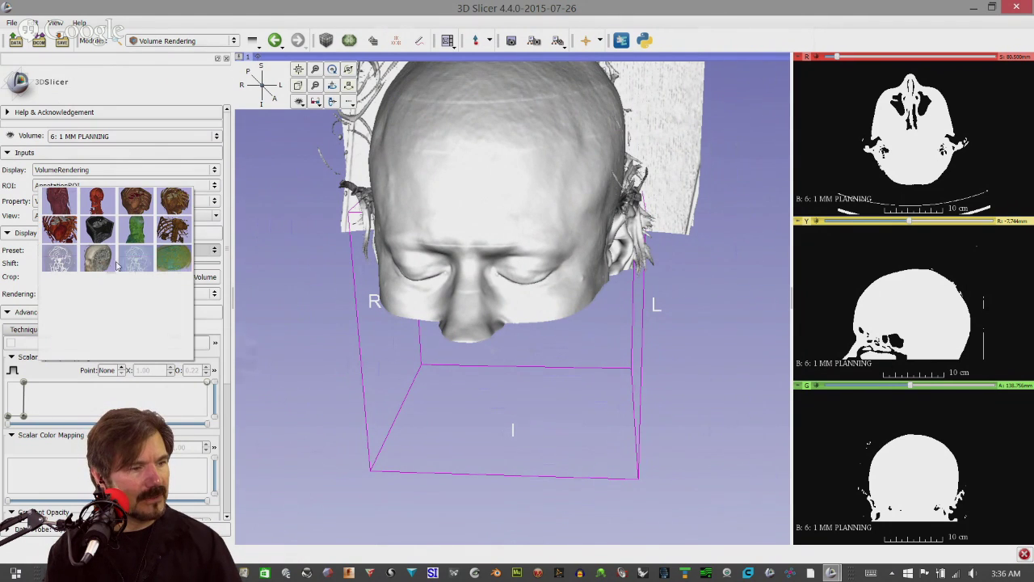
{"action": "left_click", "coordinate": [100, 263]}
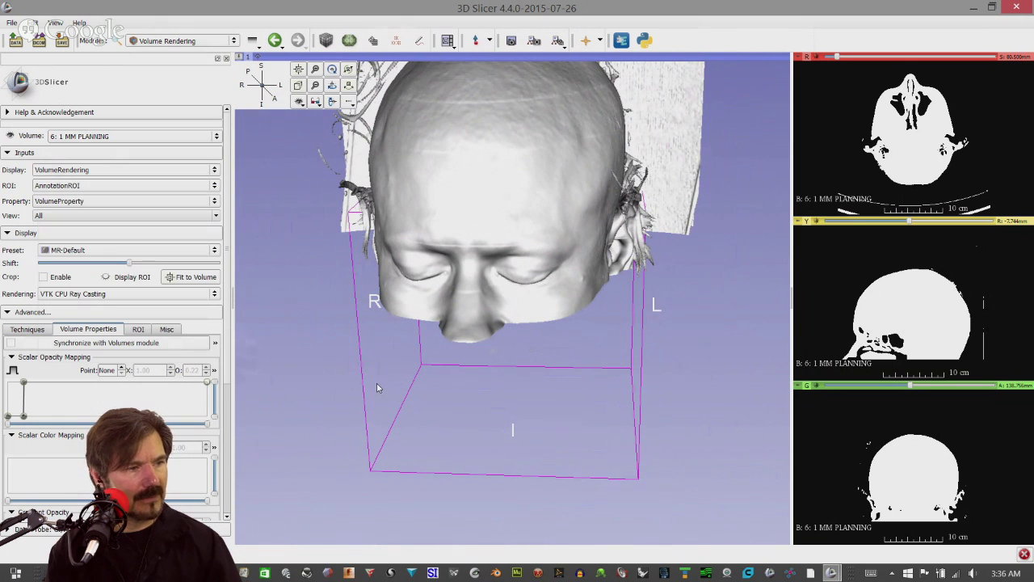
{"action": "left_click", "coordinate": [108, 277]}
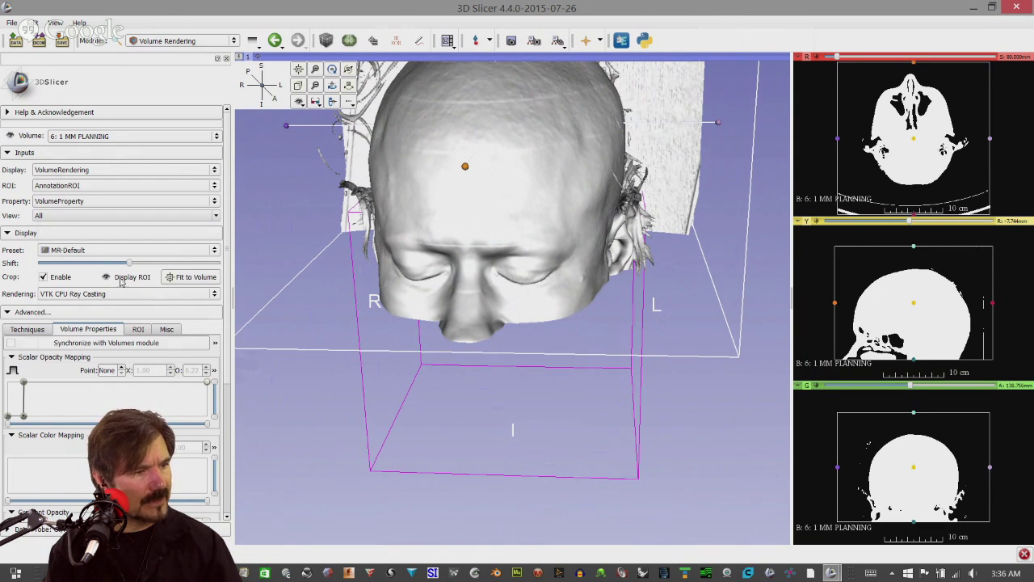
{"action": "left_click", "coordinate": [89, 295]}
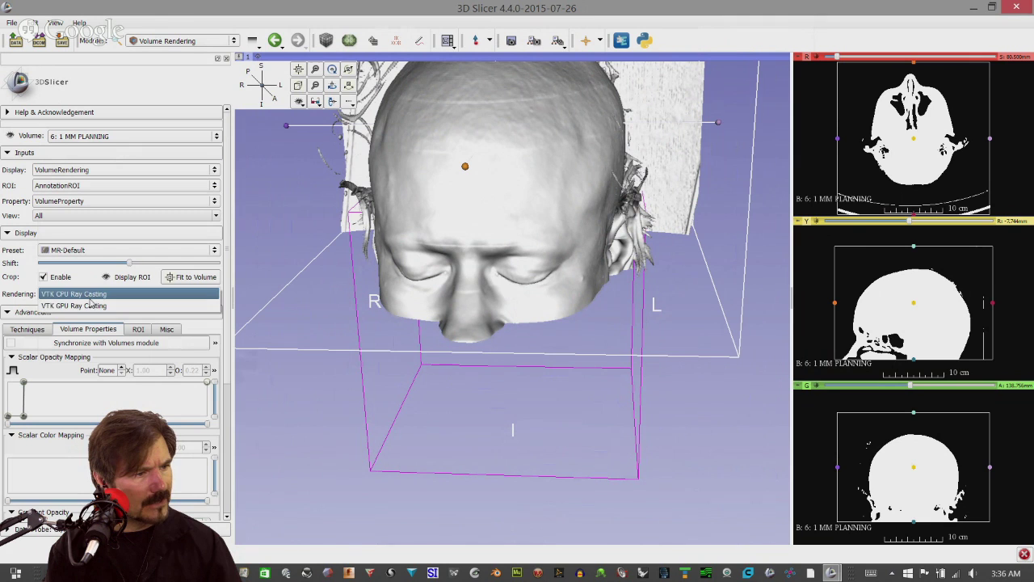
{"action": "left_click", "coordinate": [81, 305]}
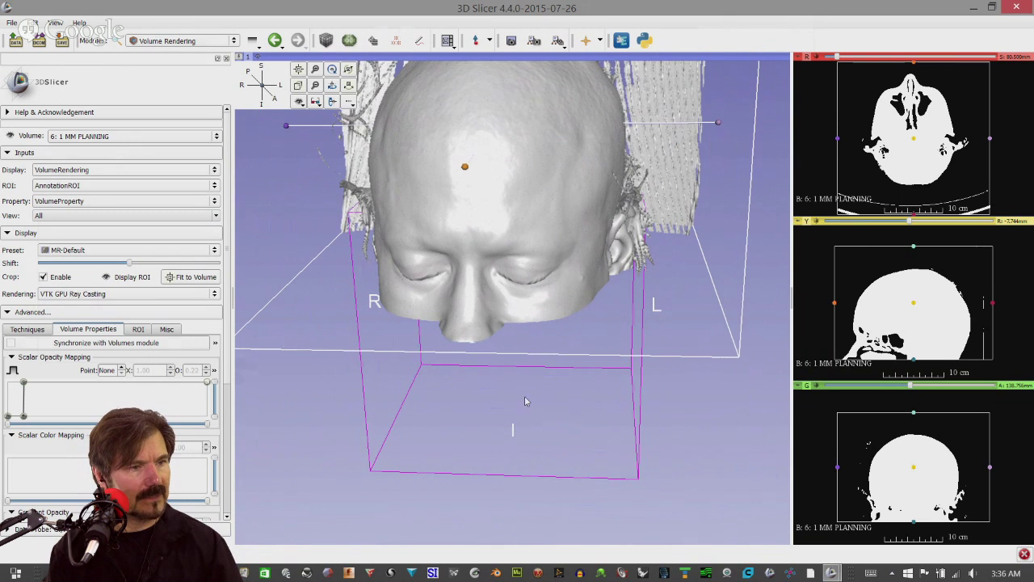
{"action": "left_click_drag", "start_coordinate": [535, 397], "coordinate": [589, 339]}
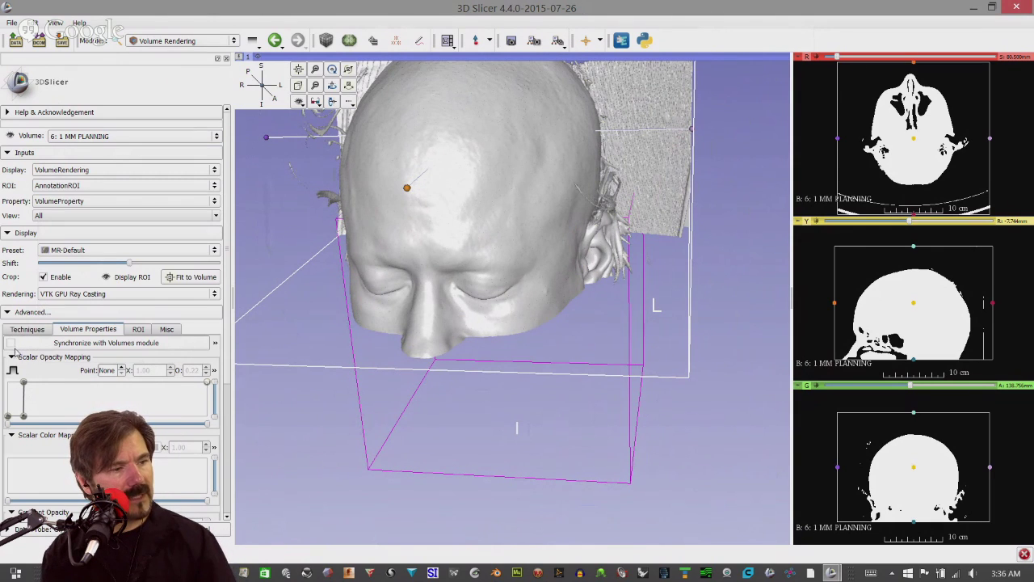
Apply the MR-Angio preset to 1 MM PLANNING and inspect the rendered skull from the front
{"action": "left_click", "coordinate": [68, 255]}
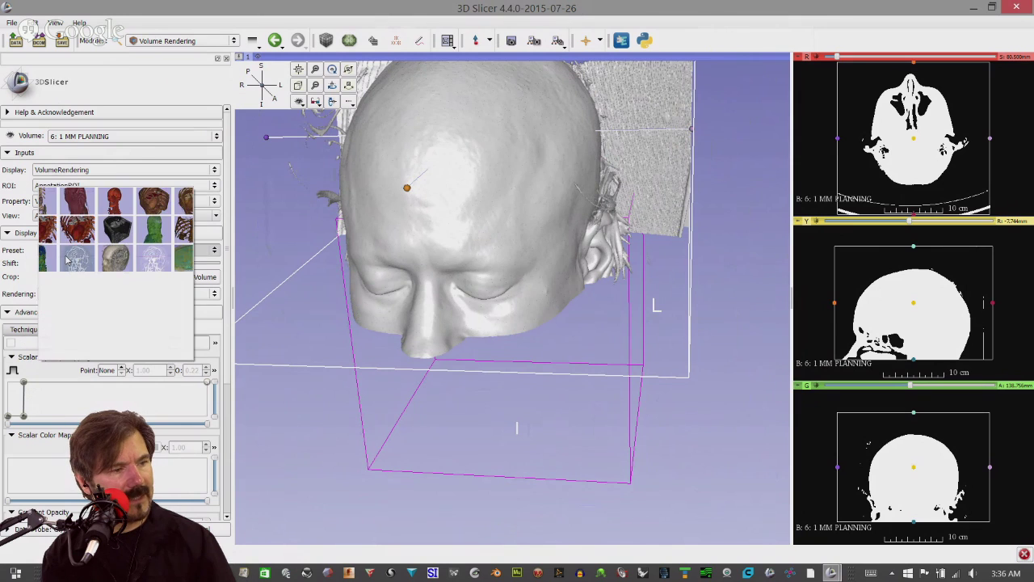
{"action": "left_click", "coordinate": [70, 261]}
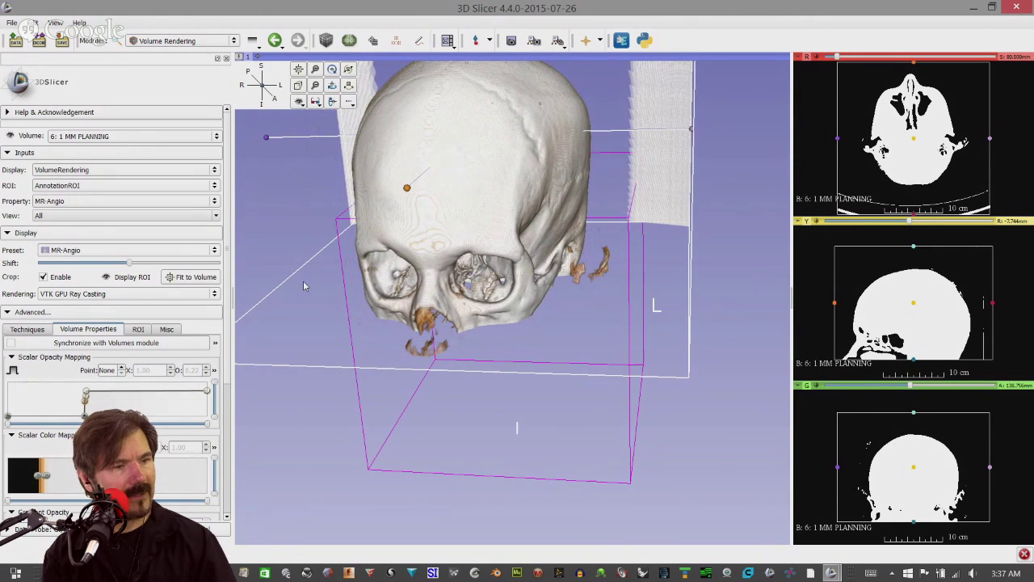
{"action": "left_click_drag", "start_coordinate": [349, 282], "coordinate": [357, 283]}
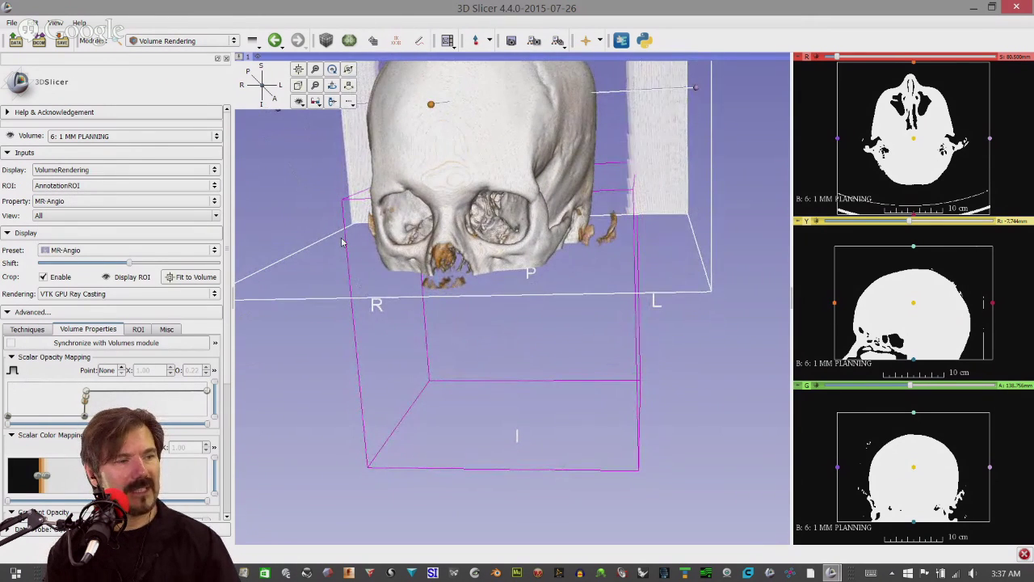
{"action": "scroll", "coordinate": [342, 247], "scroll_direction": "up", "scroll_amount": 2}
{"action": "scroll", "coordinate": [342, 249], "scroll_direction": "down", "scroll_amount": 2}
{"action": "scroll", "coordinate": [341, 249], "scroll_direction": "down", "scroll_amount": 2}
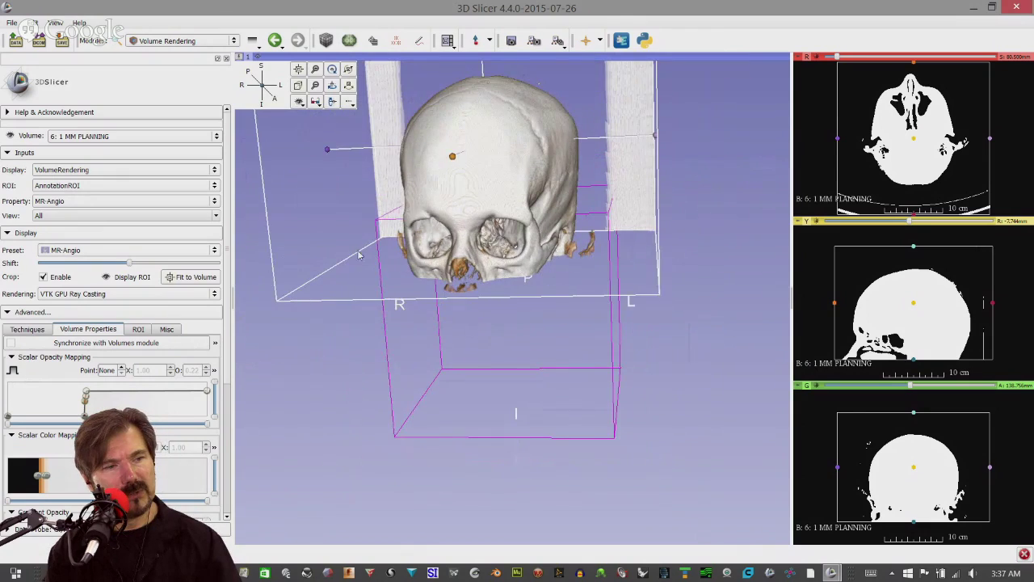
{"action": "mouse_move", "coordinate": [360, 252]}
{"action": "left_mouse_down"}
{"action": "mouse_move", "coordinate": [445, 256]}
{"action": "mouse_move", "coordinate": [355, 254]}
{"action": "left_mouse_up"}
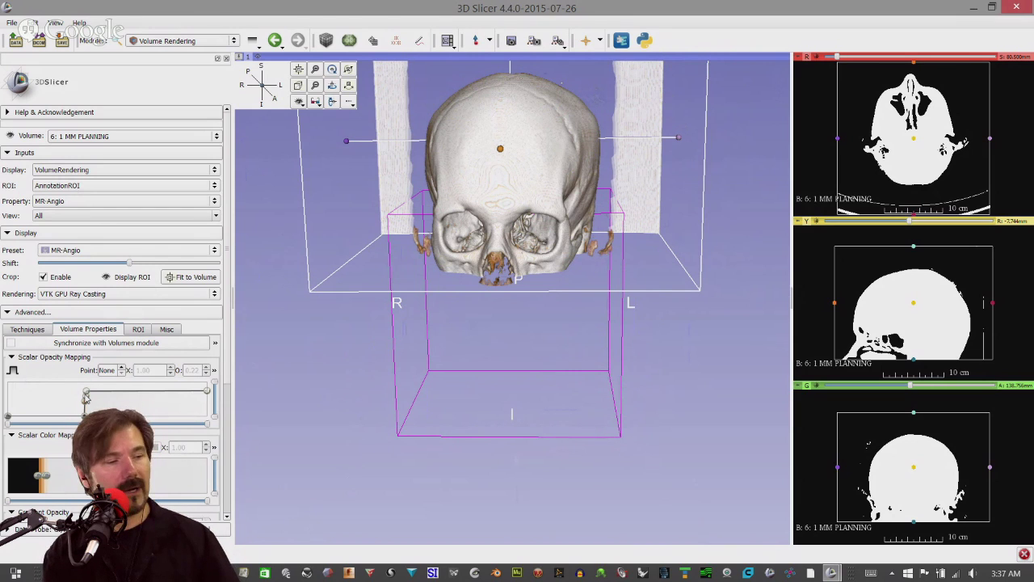
Apply the MR-Default preset to the 1 MM PLANNING rendering
{"action": "left_click", "coordinate": [82, 253]}
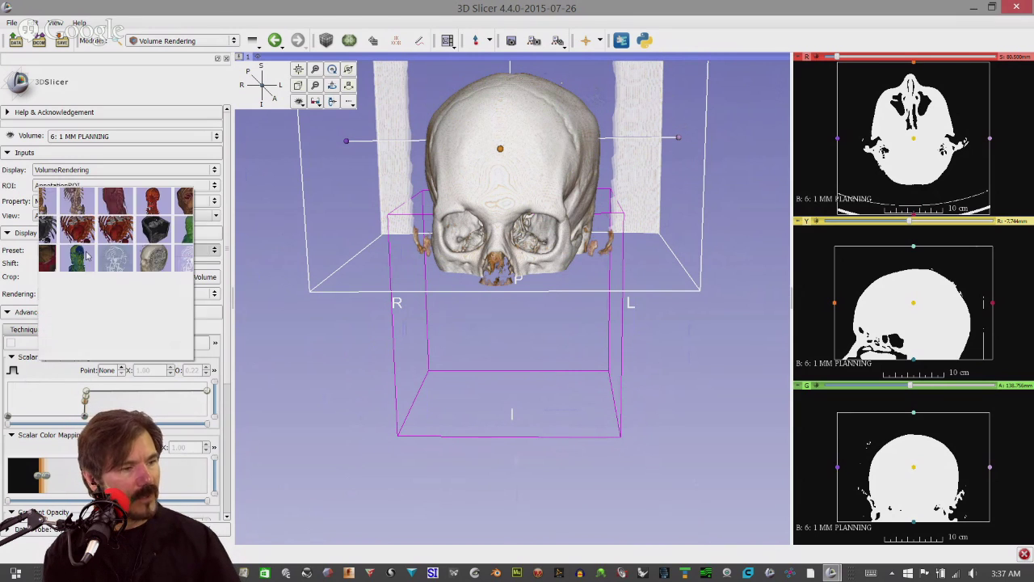
{"action": "left_click", "coordinate": [149, 264]}
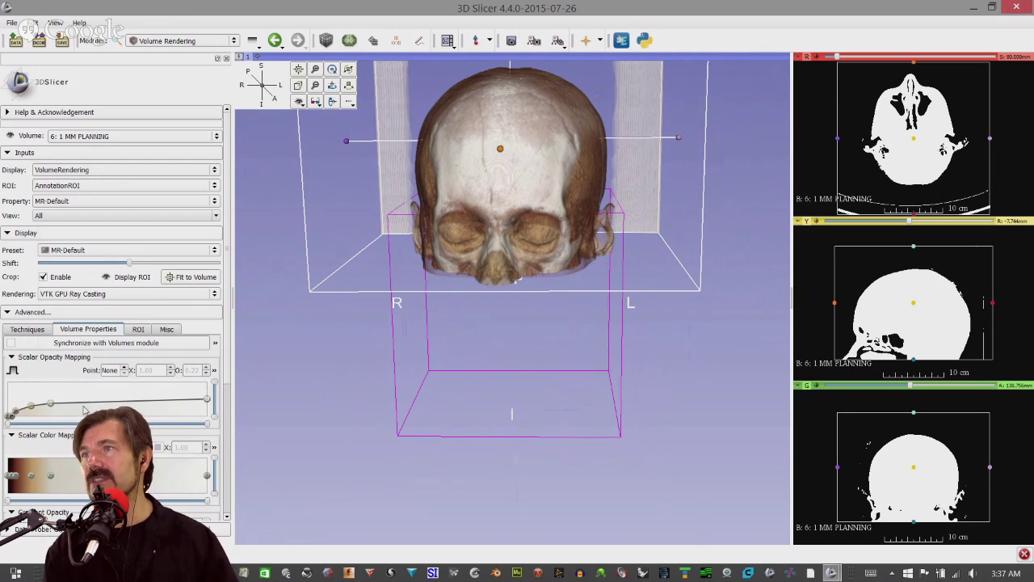
Examine the coloured head rendering from the front and slightly from the side, near and far
{"action": "mouse_move", "coordinate": [568, 307]}
{"action": "left_mouse_down"}
{"action": "mouse_move", "coordinate": [461, 296]}
{"action": "mouse_move", "coordinate": [523, 293]}
{"action": "mouse_move", "coordinate": [484, 291]}
{"action": "mouse_move", "coordinate": [505, 291]}
{"action": "mouse_move", "coordinate": [515, 236]}
{"action": "mouse_move", "coordinate": [535, 236]}
{"action": "mouse_move", "coordinate": [526, 181]}
{"action": "mouse_move", "coordinate": [554, 173]}
{"action": "mouse_move", "coordinate": [575, 199]}
{"action": "mouse_move", "coordinate": [574, 305]}
{"action": "mouse_move", "coordinate": [630, 299]}
{"action": "mouse_move", "coordinate": [582, 297]}
{"action": "mouse_move", "coordinate": [573, 311]}
{"action": "left_mouse_up"}
{"action": "scroll", "coordinate": [514, 263], "scroll_direction": "up", "scroll_amount": 3}
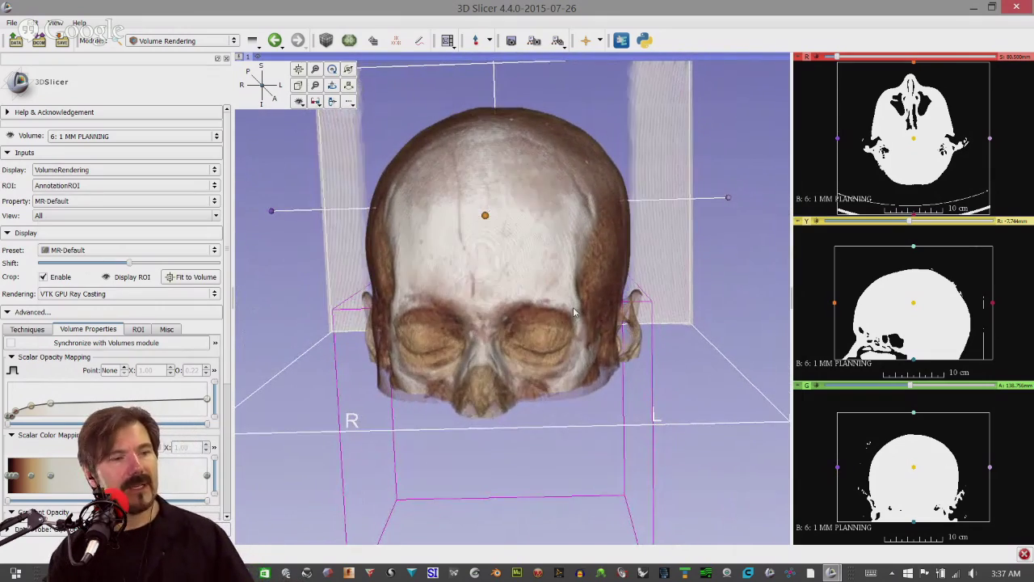
{"action": "scroll", "coordinate": [573, 314], "scroll_direction": "down", "scroll_amount": 2}
{"action": "scroll", "coordinate": [573, 314], "scroll_direction": "down", "scroll_amount": 3}
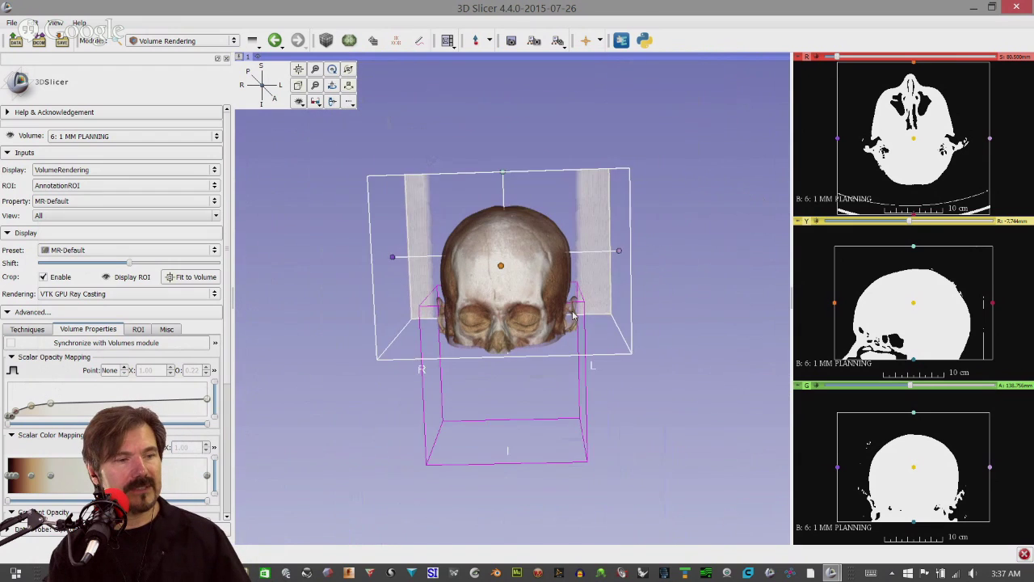
{"action": "scroll", "coordinate": [572, 315], "scroll_direction": "up", "scroll_amount": 3}
{"action": "scroll", "coordinate": [572, 310], "scroll_direction": "up", "scroll_amount": 3}
{"action": "left_click_drag", "start_coordinate": [572, 310], "coordinate": [556, 315]}
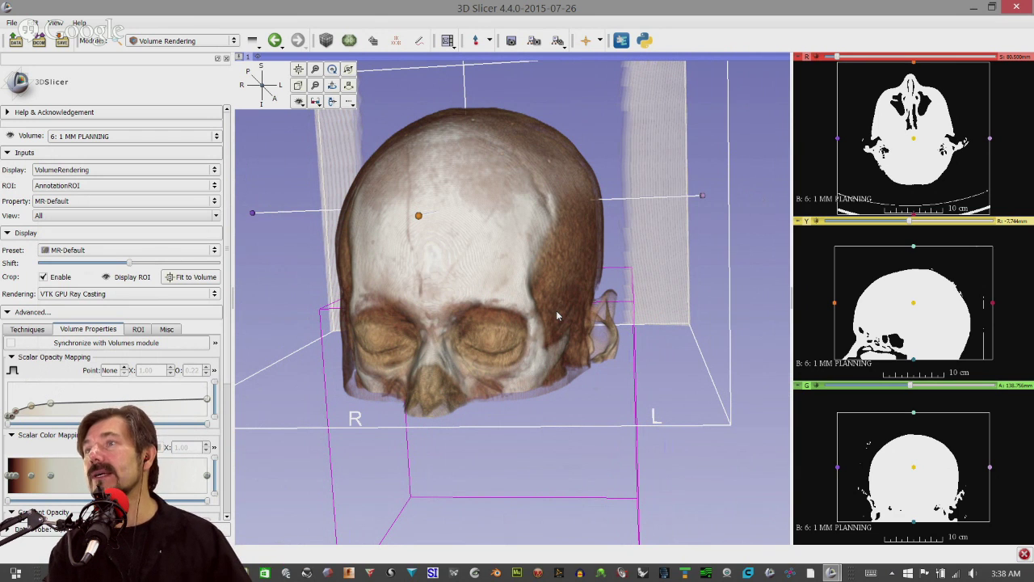
{"action": "left_click_drag", "start_coordinate": [491, 341], "coordinate": [601, 382]}
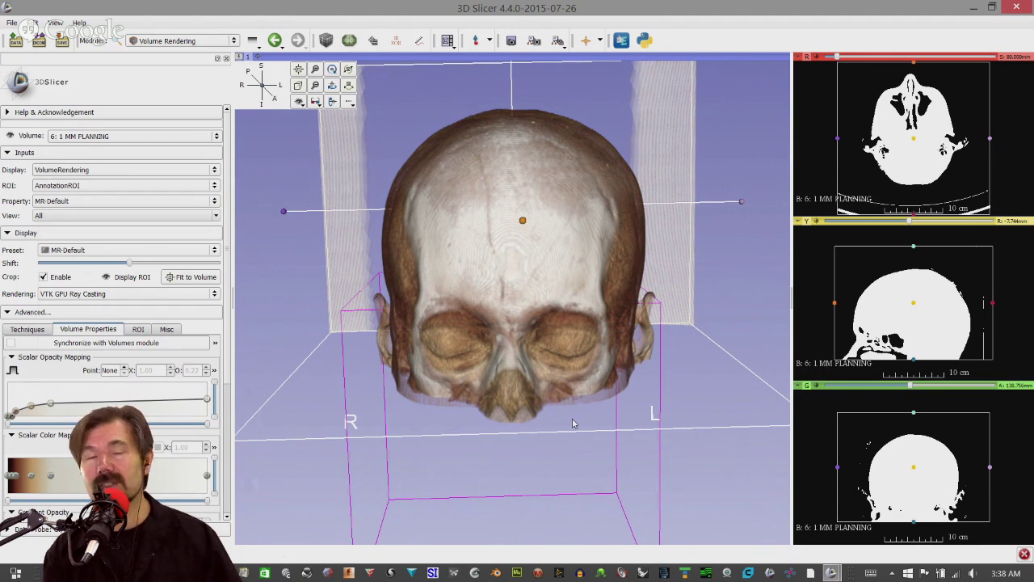
{"action": "left_click_drag", "start_coordinate": [503, 409], "coordinate": [265, 419]}
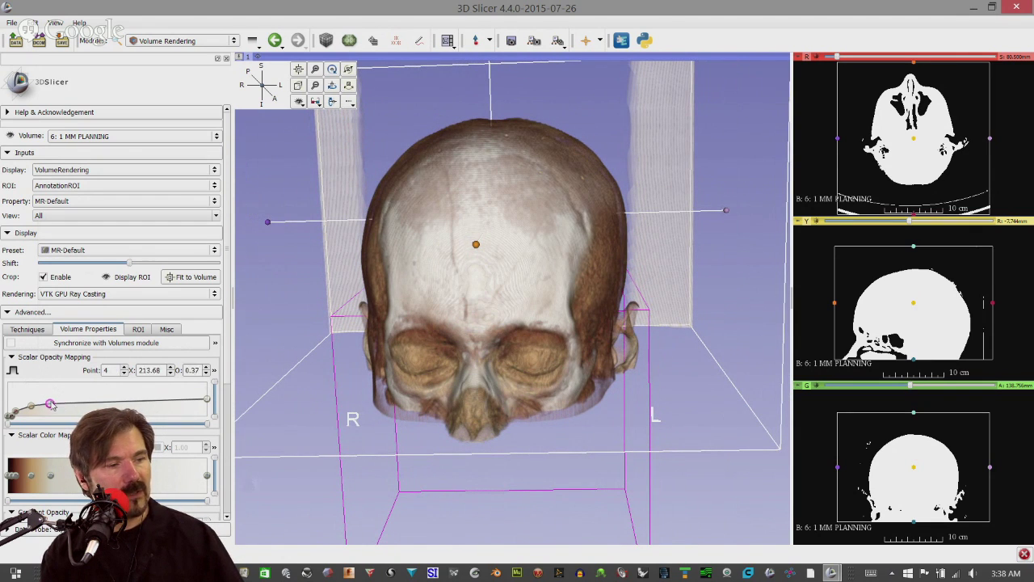
Reshape the scalar opacity curve by lowering point 4 to near zero and moving point 3 to X 147.08 with opacity 0.37
{"action": "left_click_drag", "start_coordinate": [50, 404], "coordinate": [57, 416]}
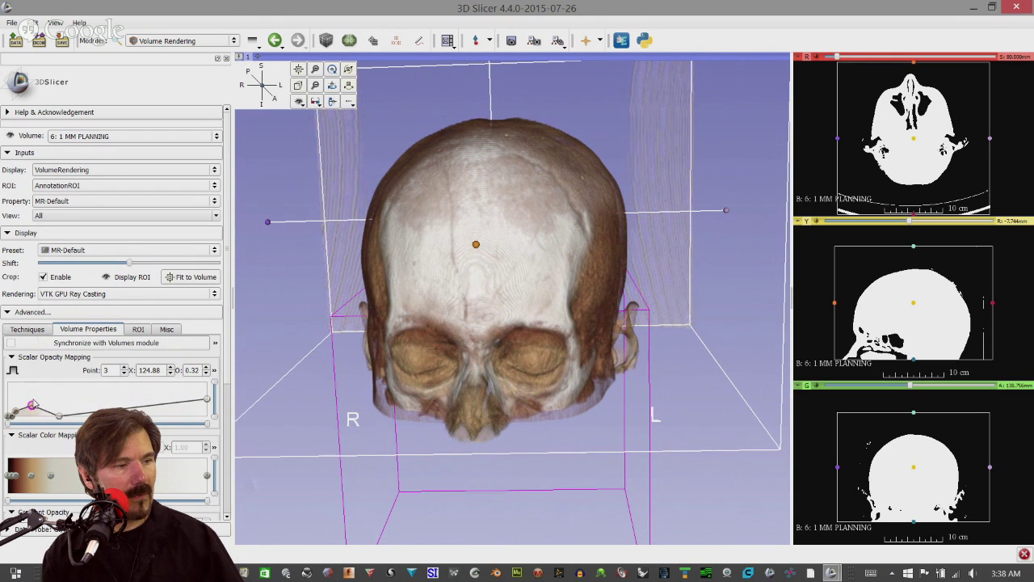
{"action": "left_click_drag", "start_coordinate": [32, 404], "coordinate": [37, 406]}
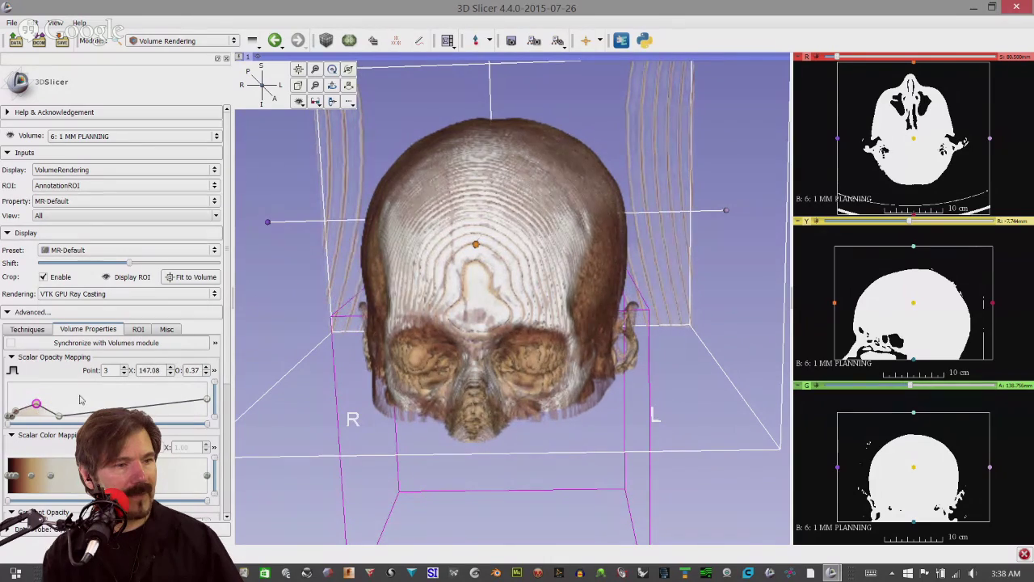
{"action": "left_click_drag", "start_coordinate": [582, 300], "coordinate": [663, 298]}
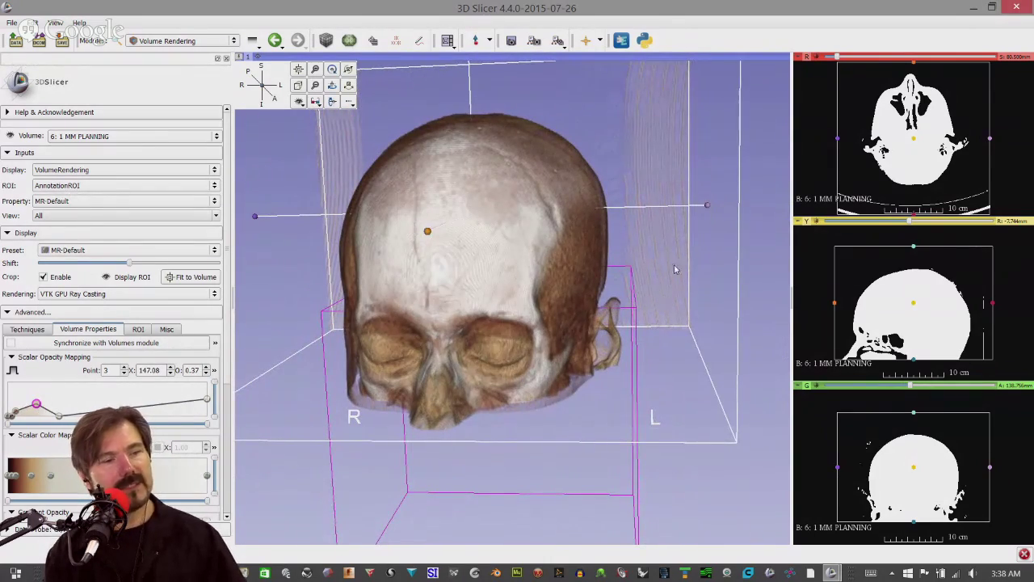
Crop the rendering by moving the ROI's left face to about the head's midline, and view the sagittal cut through the skull from the side
{"action": "left_click_drag", "start_coordinate": [706, 209], "coordinate": [496, 210]}
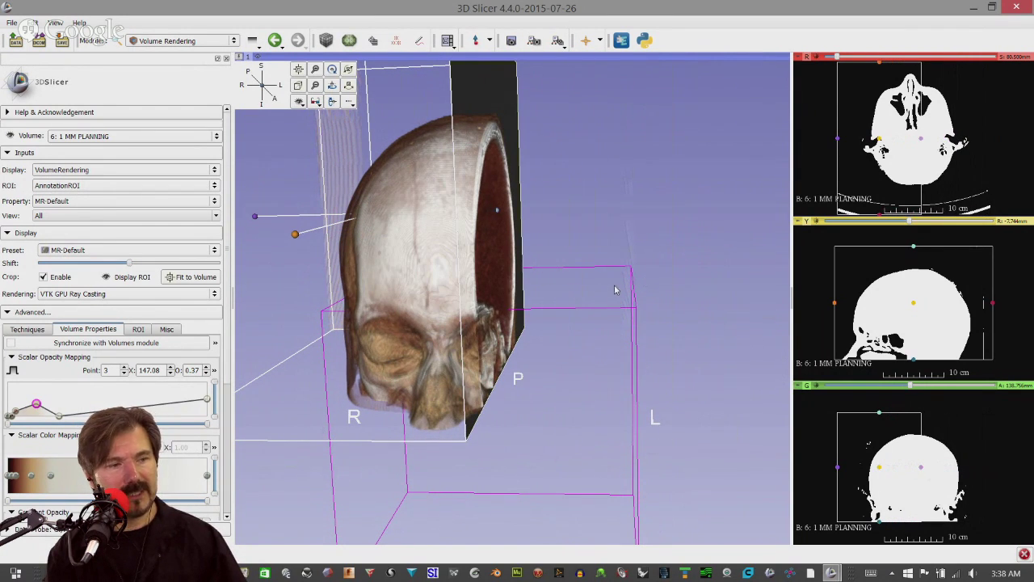
{"action": "left_click_drag", "start_coordinate": [601, 292], "coordinate": [559, 349]}
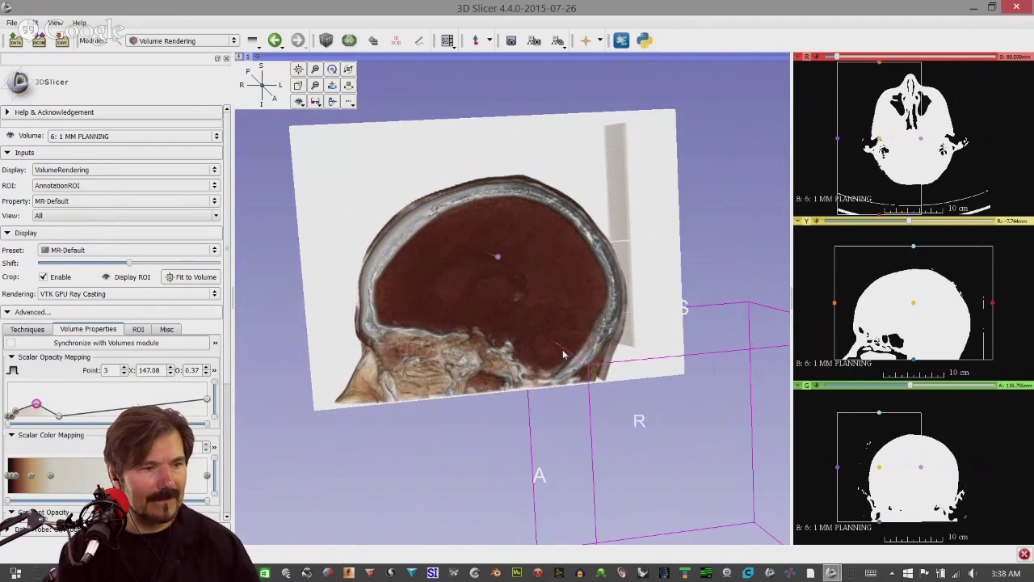
{"action": "scroll", "coordinate": [562, 348], "scroll_direction": "up", "scroll_amount": 3}
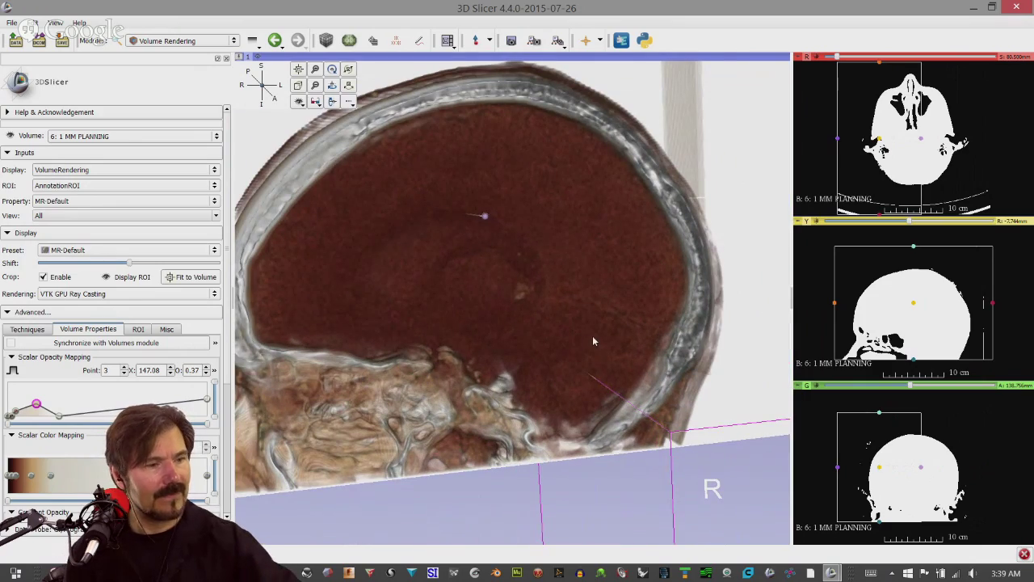
{"action": "left_click_drag", "start_coordinate": [592, 335], "coordinate": [408, 394]}
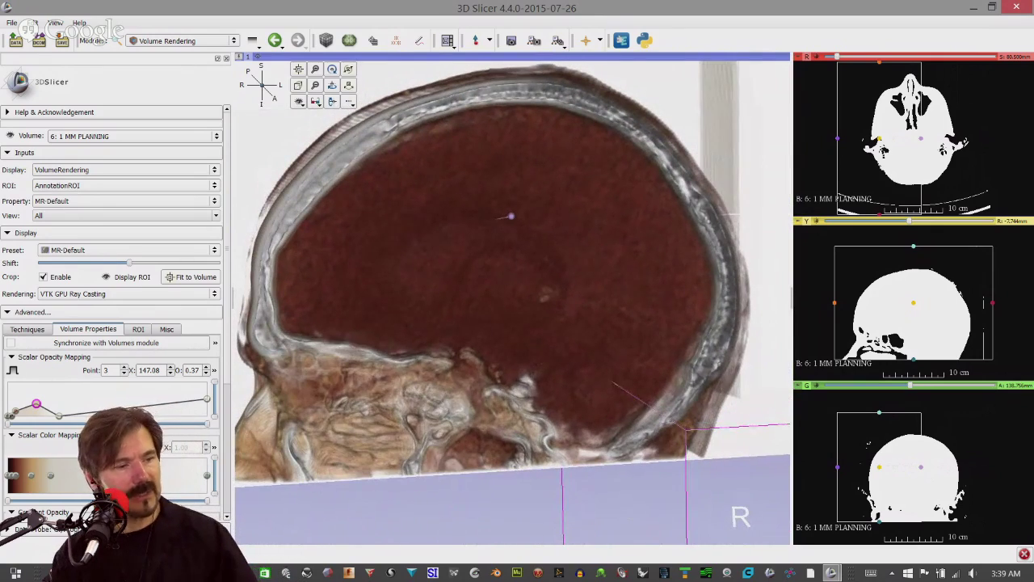
Raise the scalar opacity curve, with point 2 at X 66.60 and opacity 0.40, point 3 at 227.56 and 0.62, and point 4 farther along
{"action": "left_click_drag", "start_coordinate": [58, 419], "coordinate": [21, 402]}
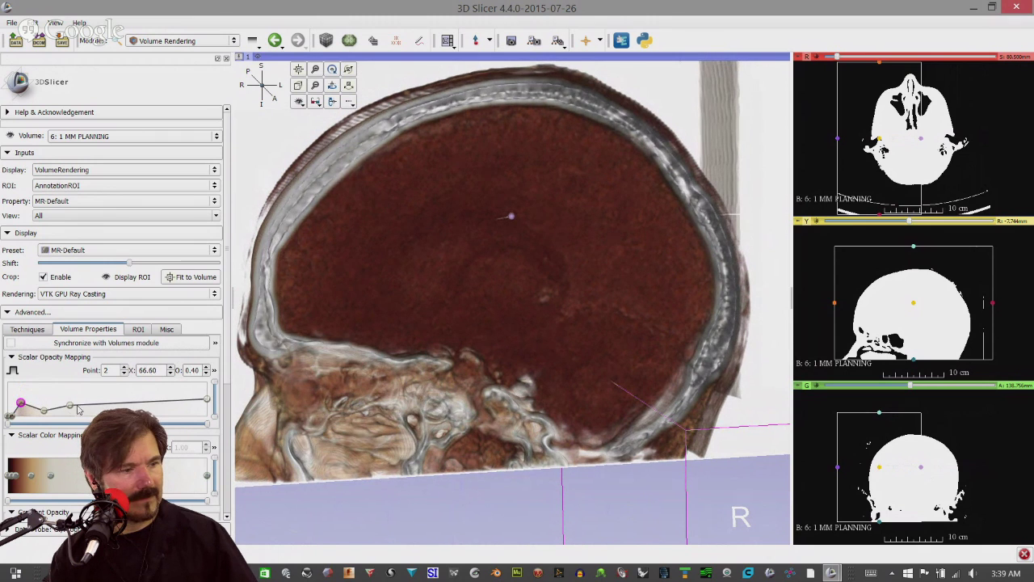
{"action": "left_click_drag", "start_coordinate": [69, 403], "coordinate": [159, 391]}
{"action": "left_click_drag", "start_coordinate": [46, 414], "coordinate": [52, 394]}
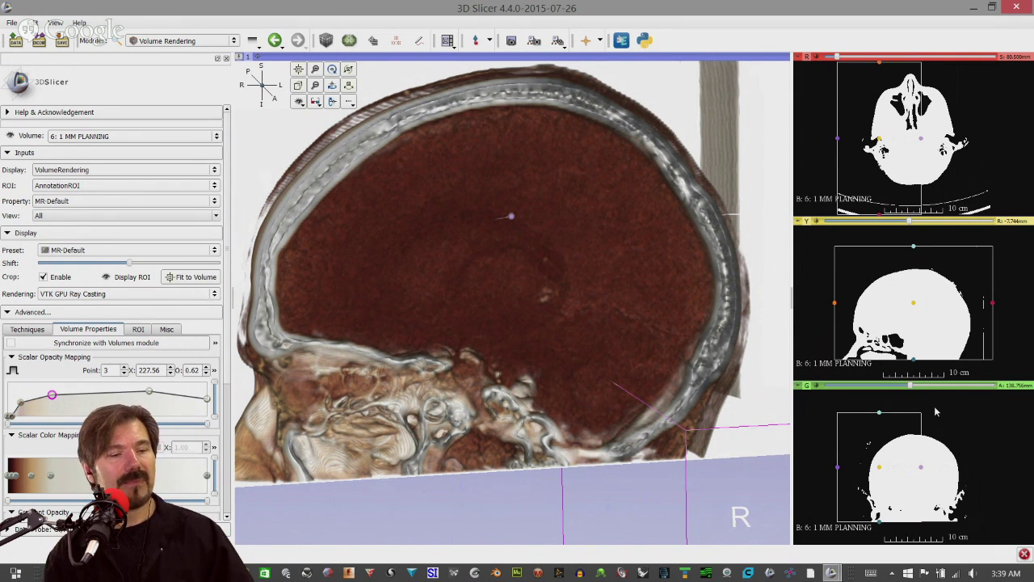
Synchronize the volume properties with the Volumes module and adjust the window/level on the sagittal slice
{"action": "left_click", "coordinate": [11, 344]}
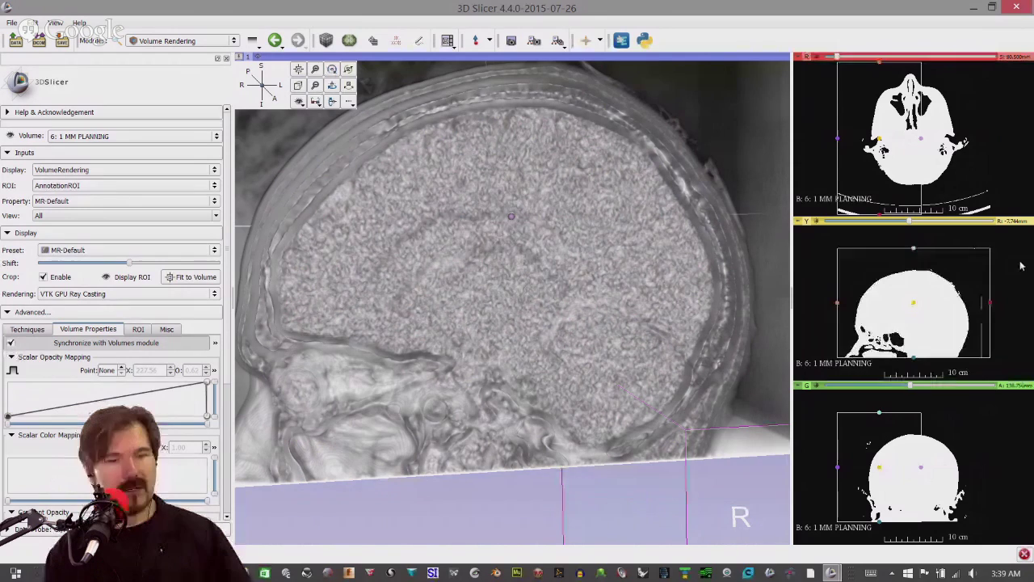
{"action": "left_click_drag", "start_coordinate": [1004, 286], "coordinate": [974, 278]}
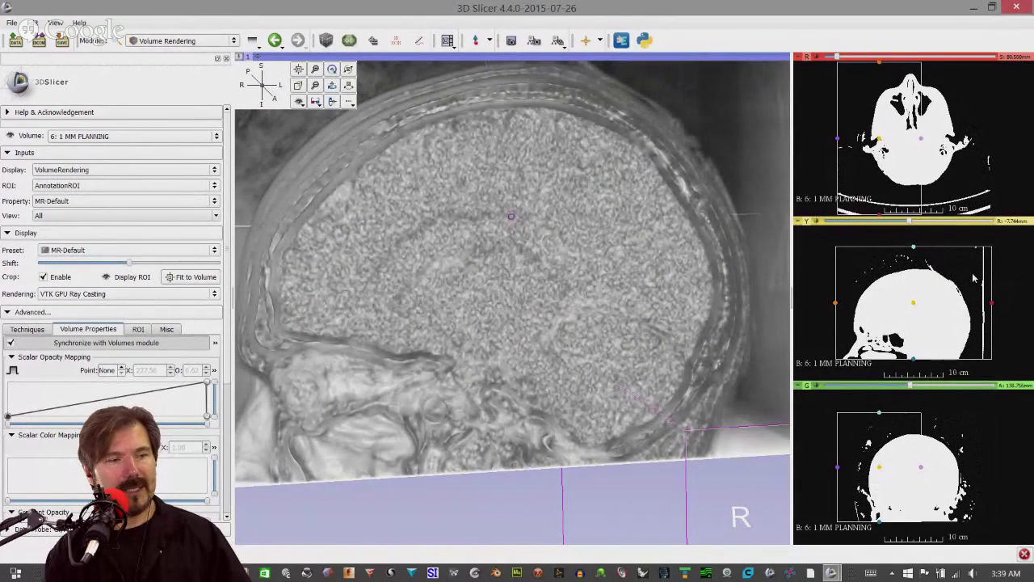
In the Volumes module, make 6: 1 MM PLANNING the active volume and apply the CT-brain window/level preset
{"action": "left_click", "coordinate": [174, 44]}
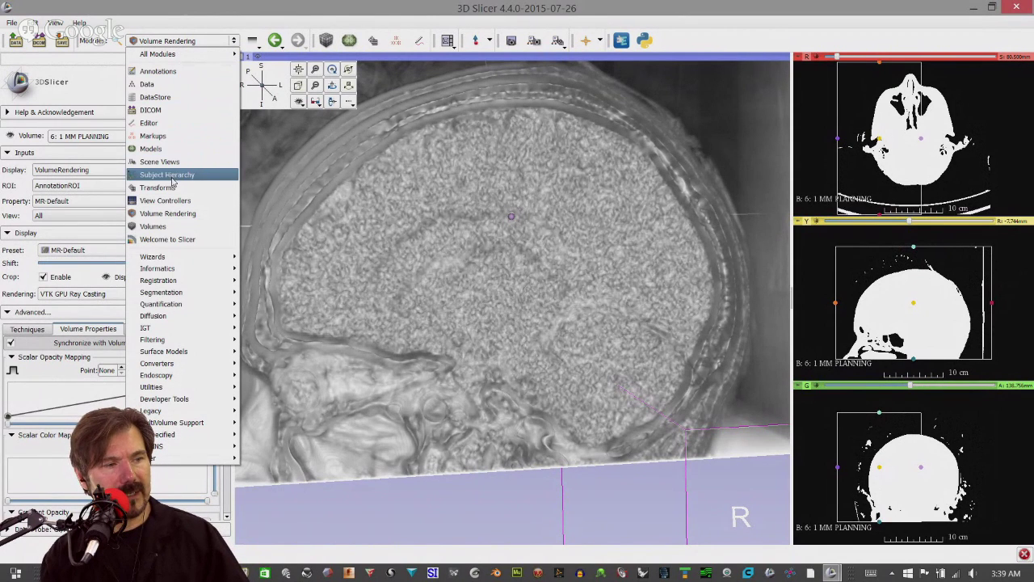
{"action": "left_click", "coordinate": [153, 226]}
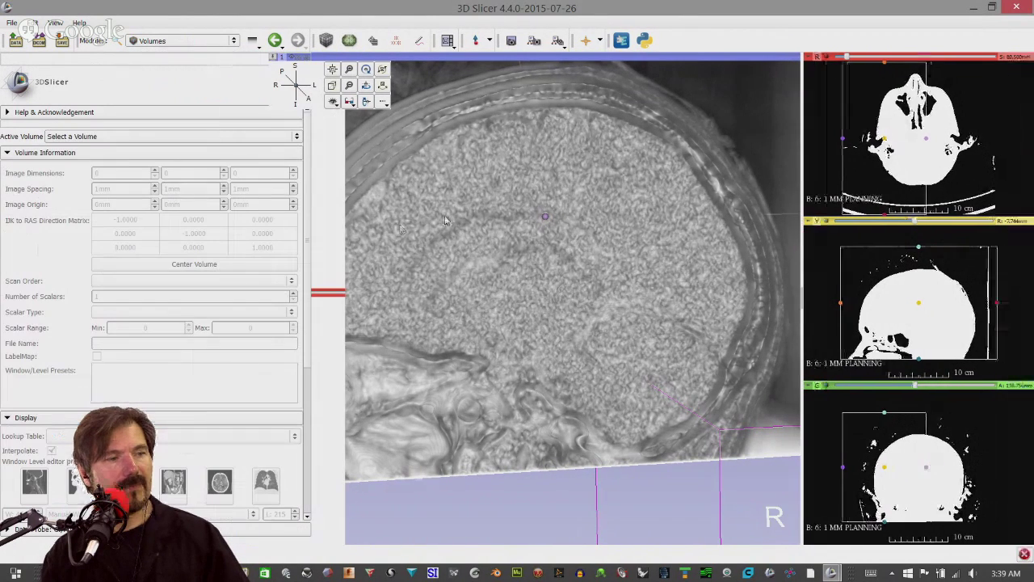
{"action": "left_click", "coordinate": [101, 139]}
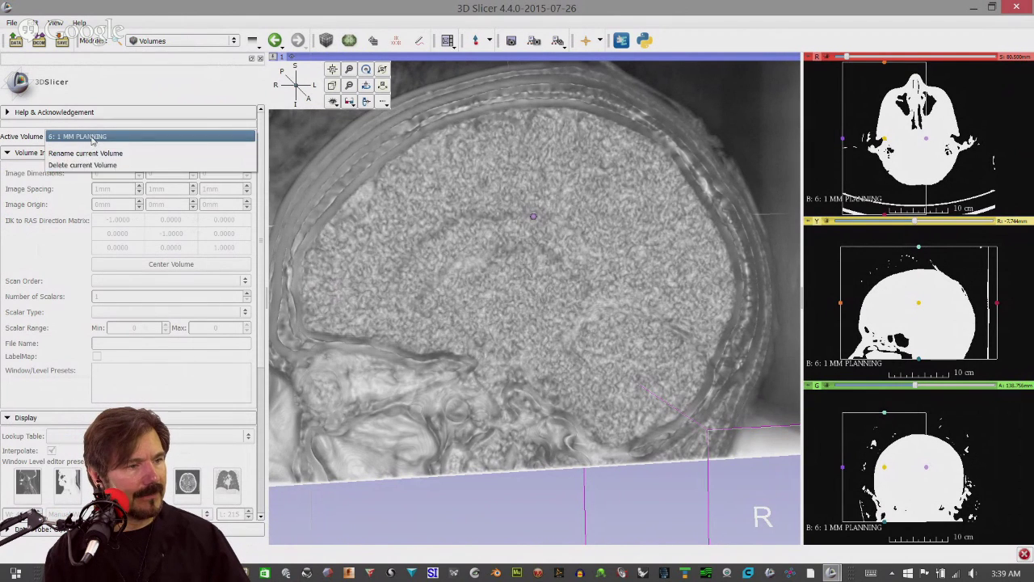
{"action": "left_click", "coordinate": [93, 138]}
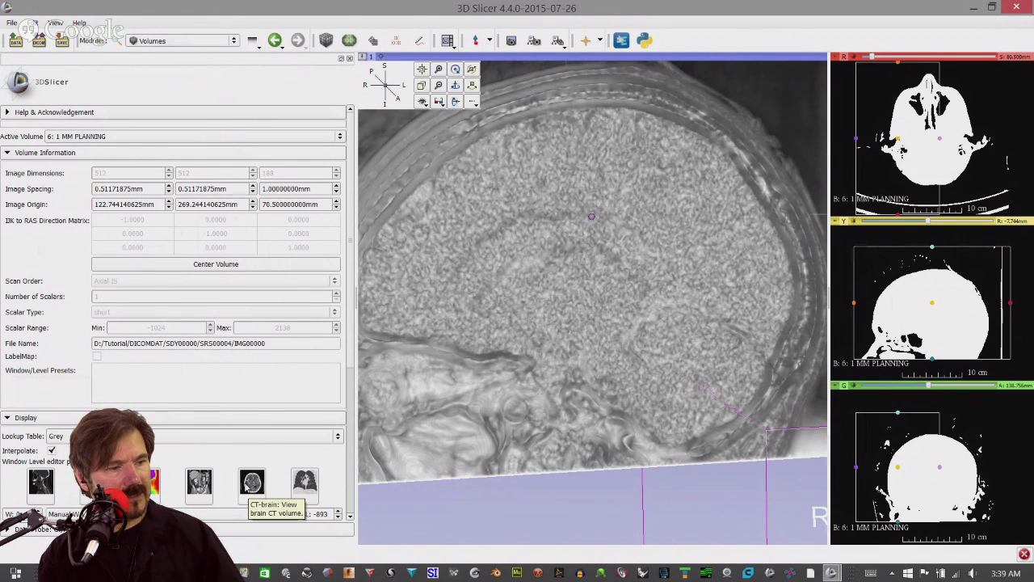
{"action": "left_click", "coordinate": [251, 482]}
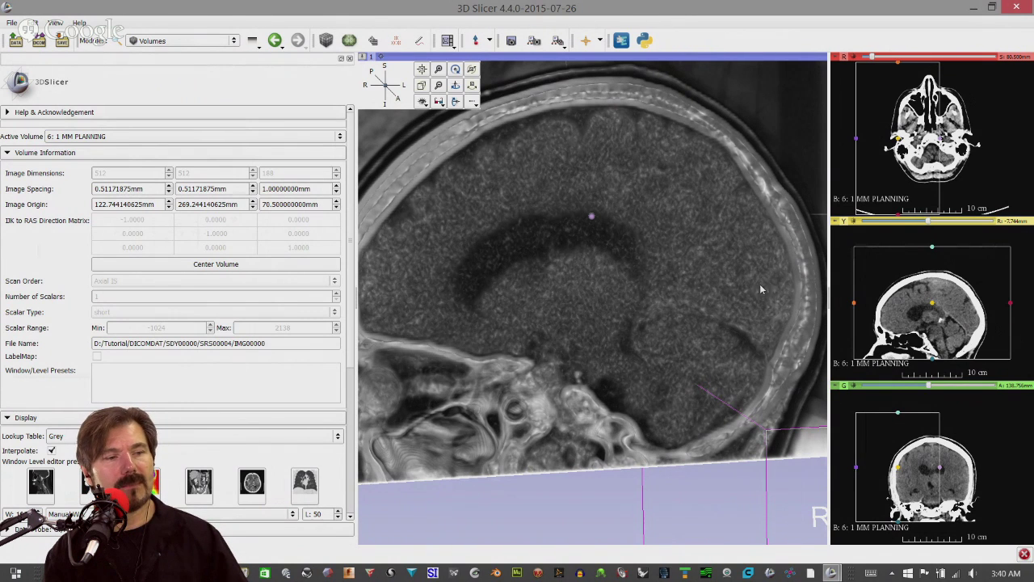
Adjust the volume's window/level on the axial slice to a level of 12 and check the 3D rendering from several angles
{"action": "scroll", "coordinate": [742, 281], "scroll_direction": "down", "scroll_amount": 5}
{"action": "scroll", "coordinate": [724, 291], "scroll_direction": "down", "scroll_amount": 8}
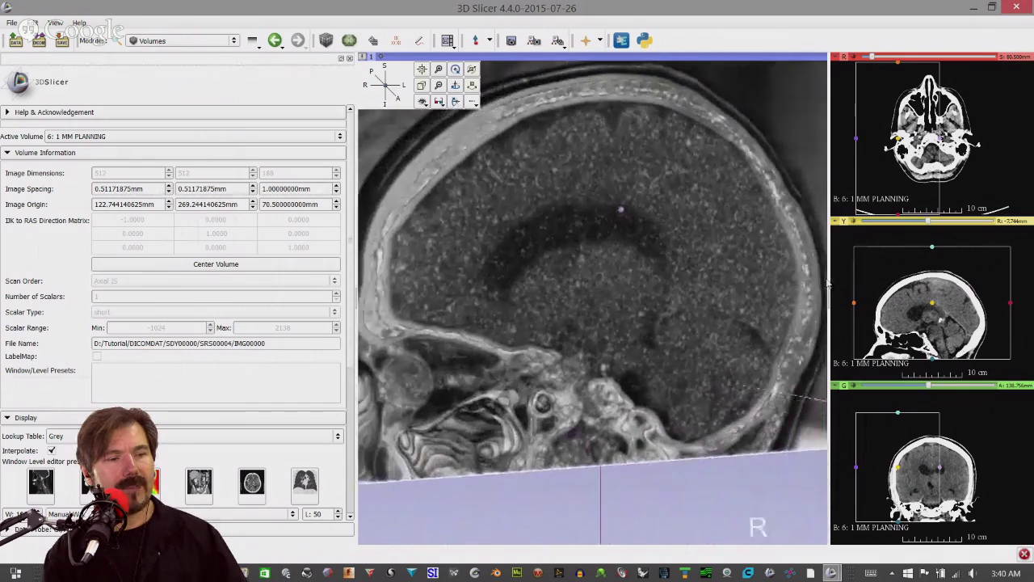
{"action": "scroll", "coordinate": [708, 261], "scroll_direction": "down", "scroll_amount": 4}
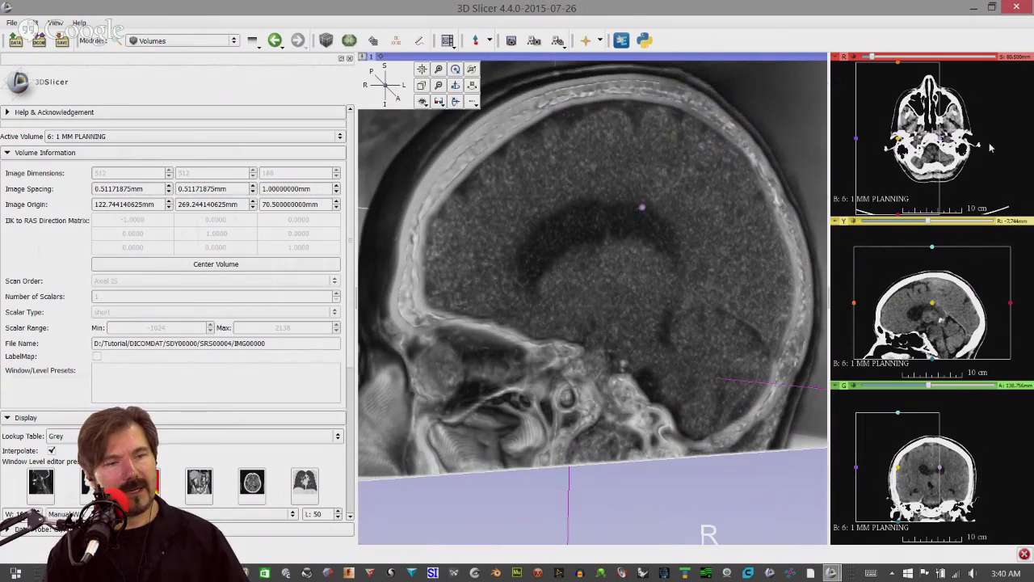
{"action": "left_click_drag", "start_coordinate": [991, 149], "coordinate": [998, 151]}
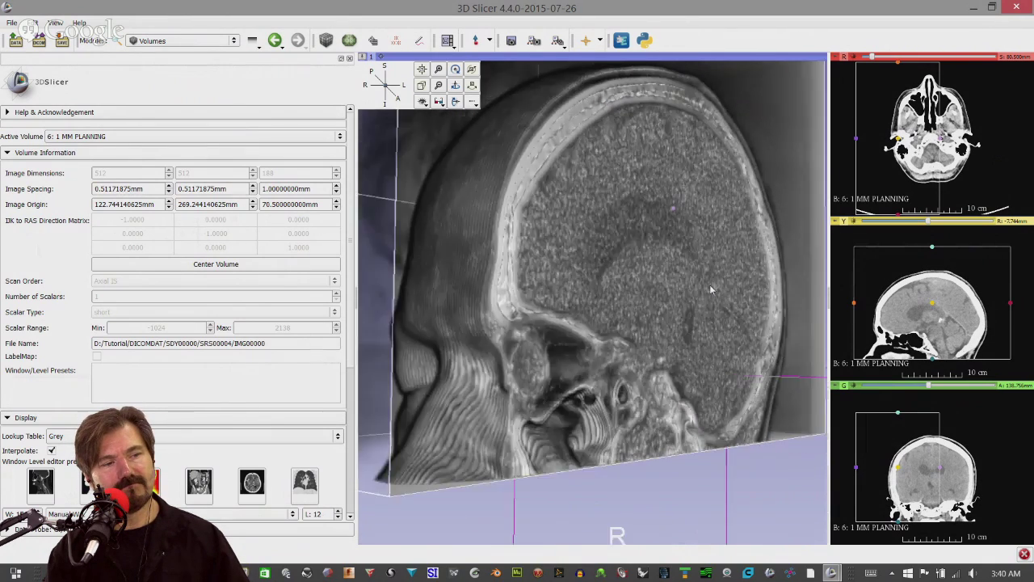
{"action": "left_click_drag", "start_coordinate": [687, 293], "coordinate": [794, 337]}
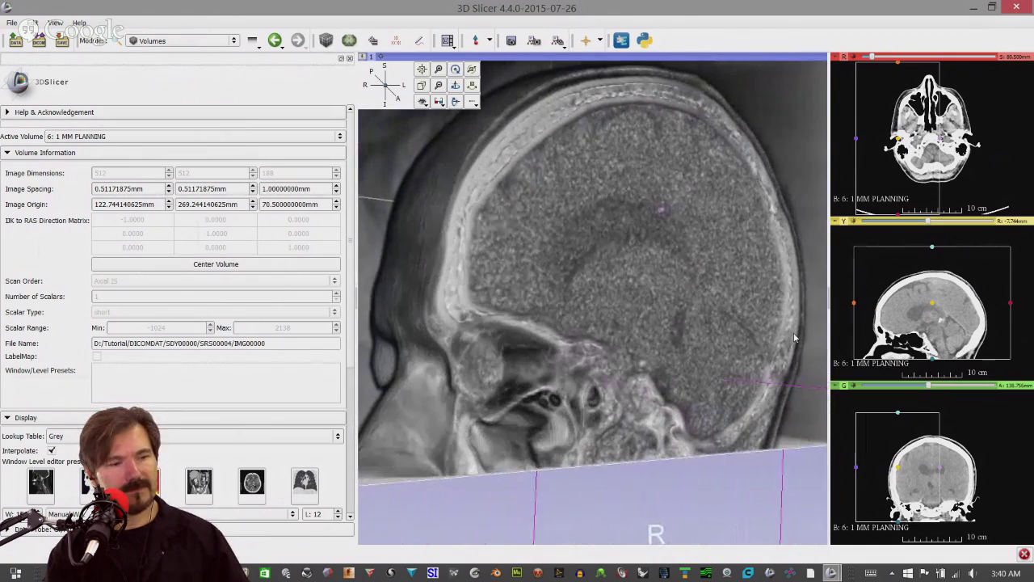
{"action": "mouse_move", "coordinate": [724, 354]}
{"action": "left_mouse_down"}
{"action": "mouse_move", "coordinate": [642, 322]}
{"action": "mouse_move", "coordinate": [710, 342]}
{"action": "left_mouse_up"}
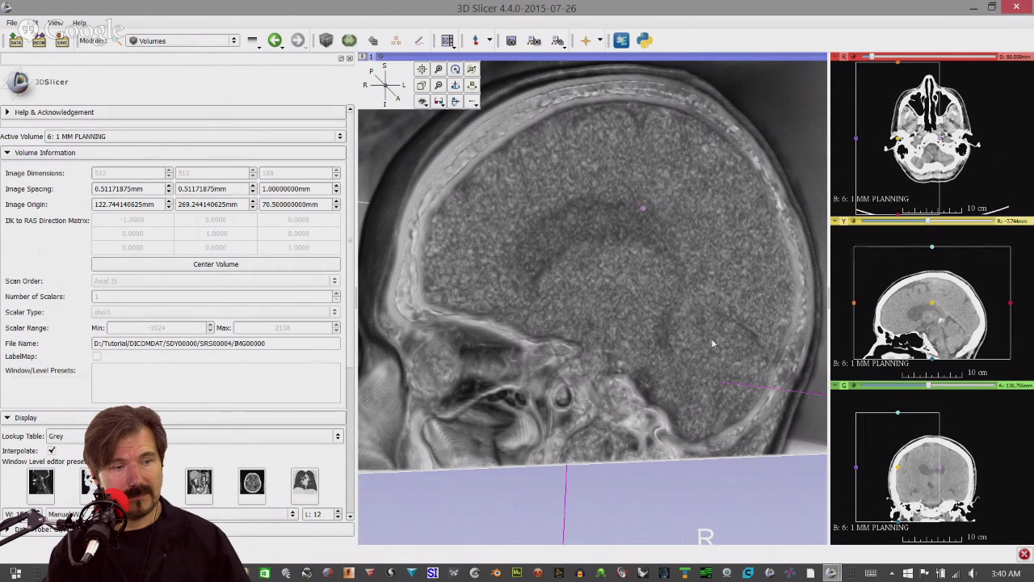
{"action": "left_click_drag", "start_coordinate": [657, 305], "coordinate": [663, 299]}
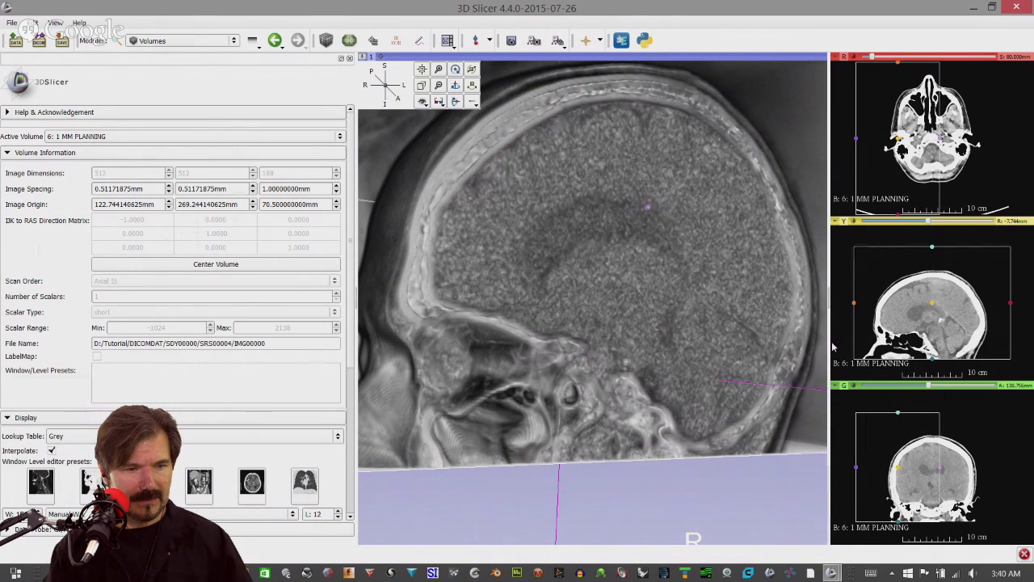
Switch the view layout to Conventional
{"action": "left_click_drag", "start_coordinate": [832, 343], "coordinate": [837, 343]}
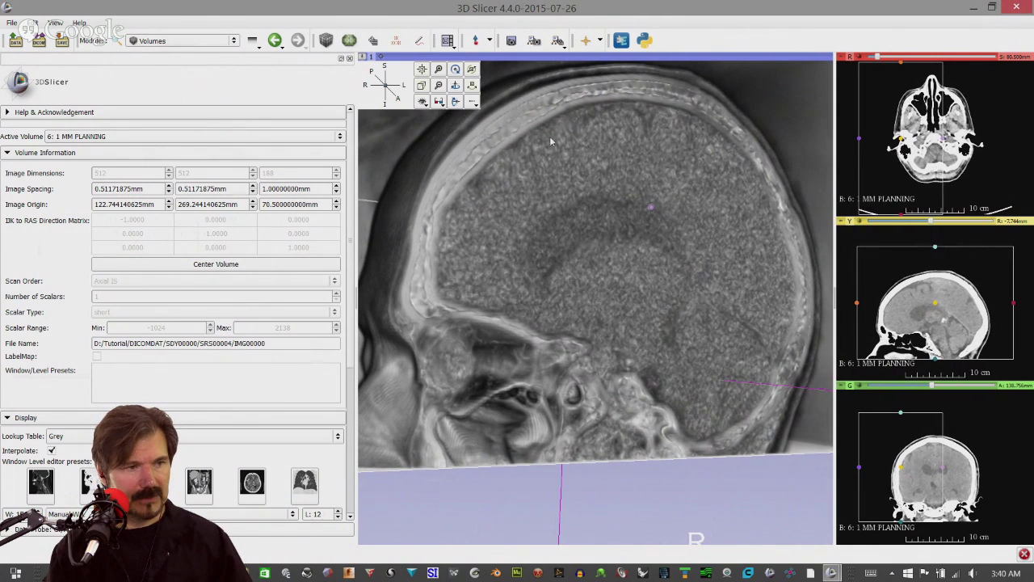
{"action": "left_click", "coordinate": [453, 46]}
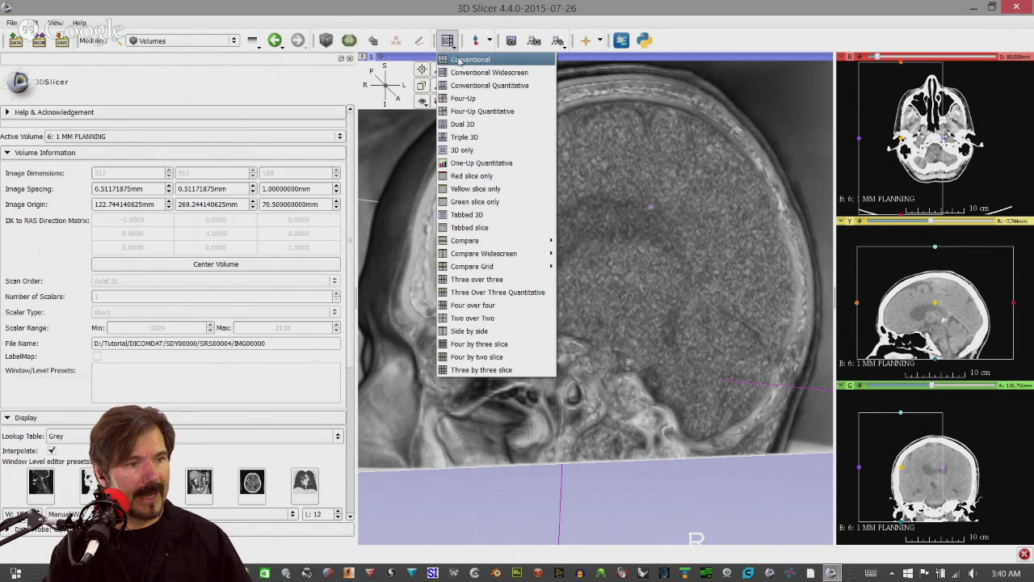
{"action": "left_click", "coordinate": [469, 60]}
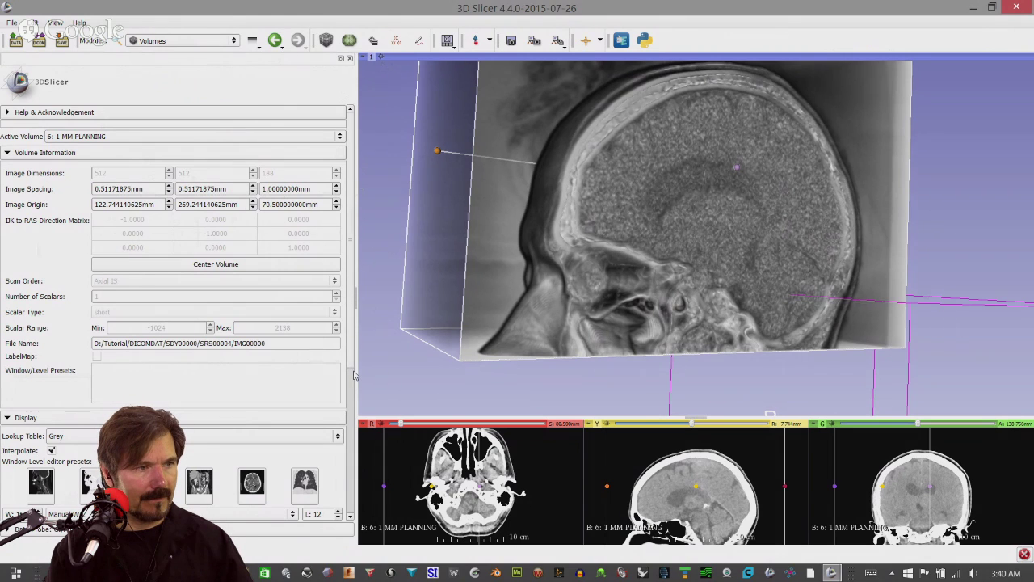
Hide the module panel and enlarge the row of slice views at the expense of the 3D view
{"action": "left_click", "coordinate": [350, 59]}
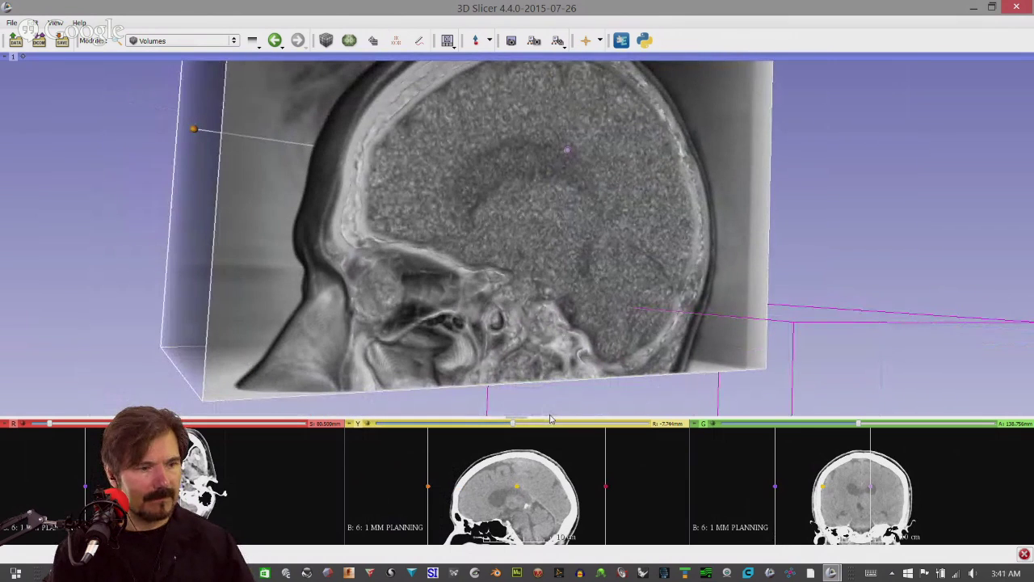
{"action": "left_click_drag", "start_coordinate": [546, 415], "coordinate": [591, 178]}
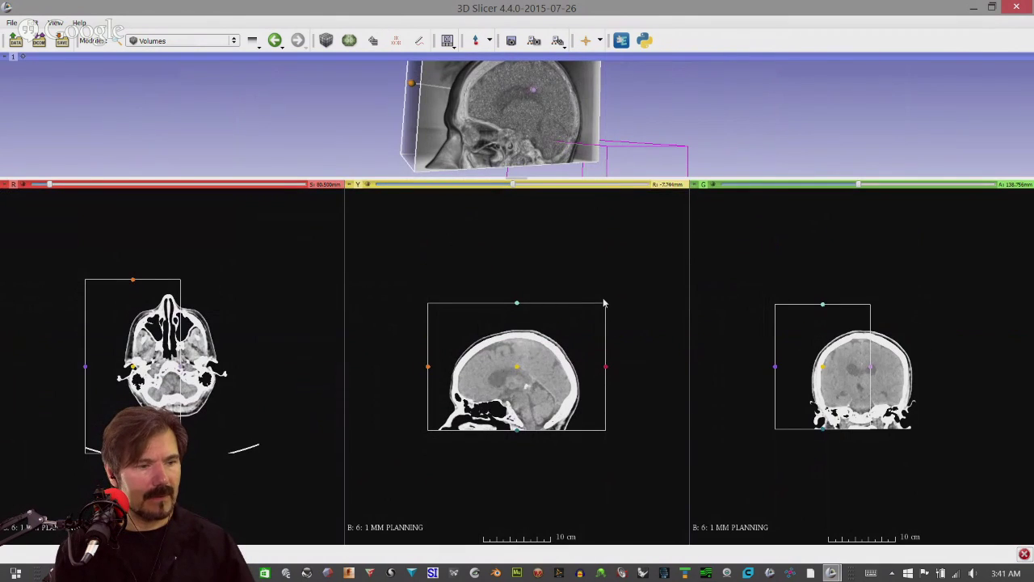
Fit the scan to the window in the sagittal, coronal and axial slice views
{"action": "scroll", "coordinate": [605, 242], "scroll_direction": "up", "scroll_amount": 2}
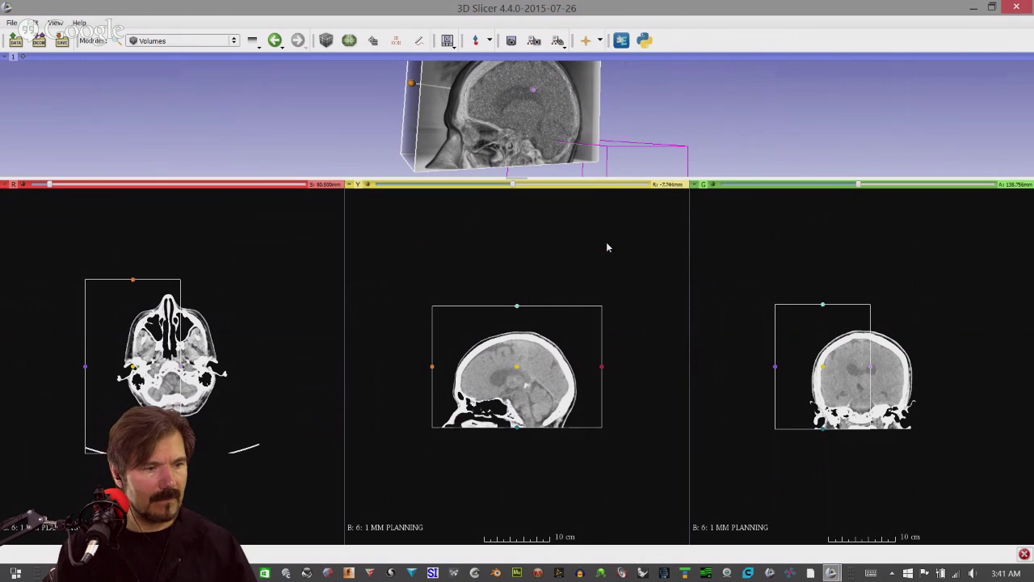
{"action": "left_click", "coordinate": [369, 184]}
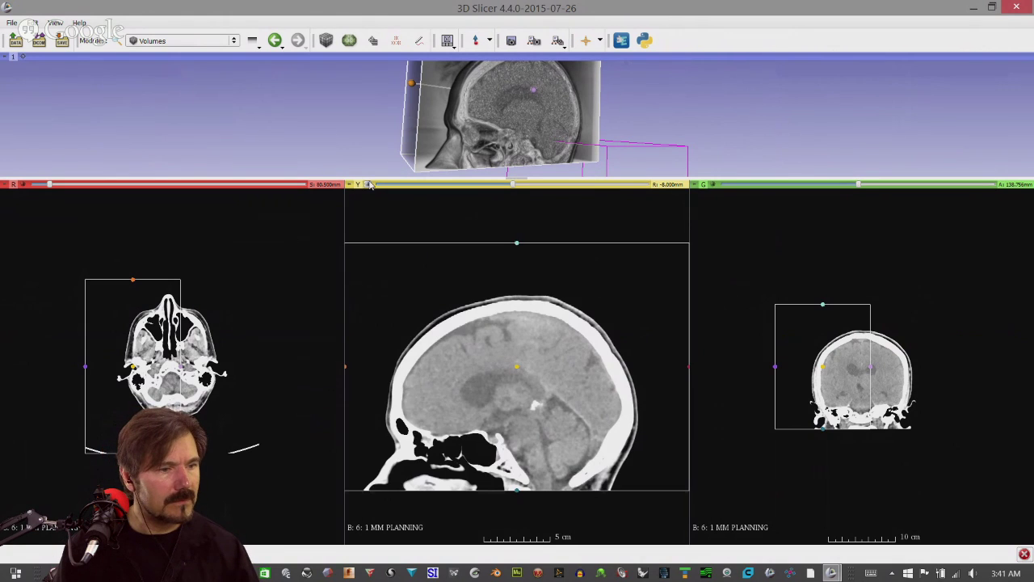
{"action": "left_click", "coordinate": [714, 185]}
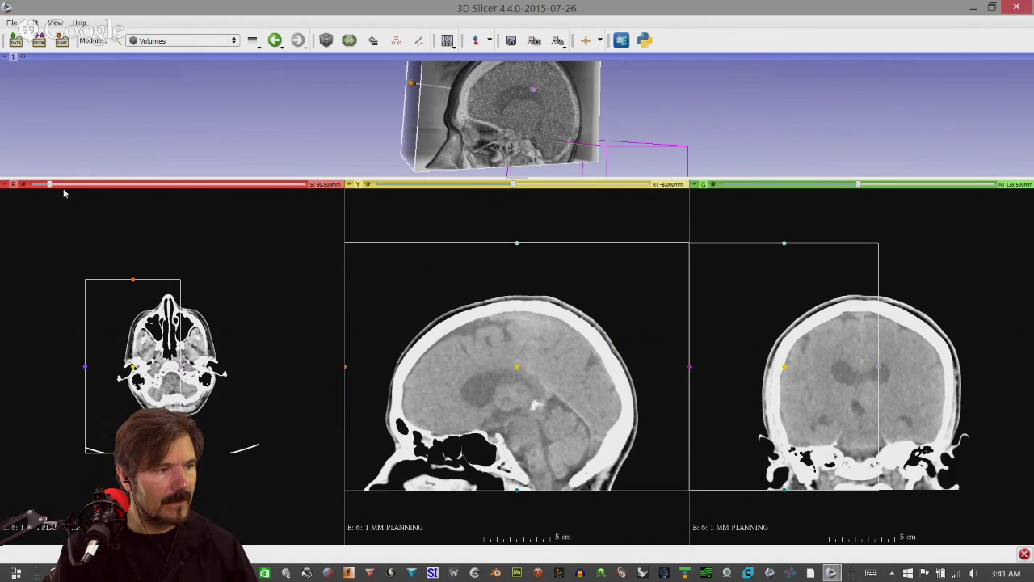
{"action": "left_click", "coordinate": [24, 185]}
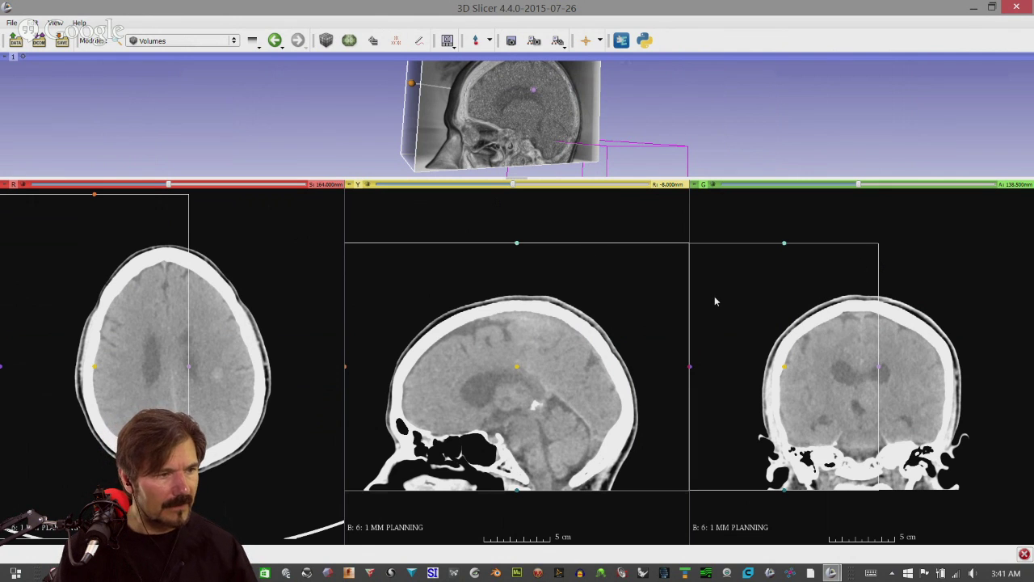
Browse the axial slices to about 161 mm and adjust the window/level so the brain tissue is darker and the skull more detailed
{"action": "scroll", "coordinate": [272, 323], "scroll_direction": "up", "scroll_amount": 2}
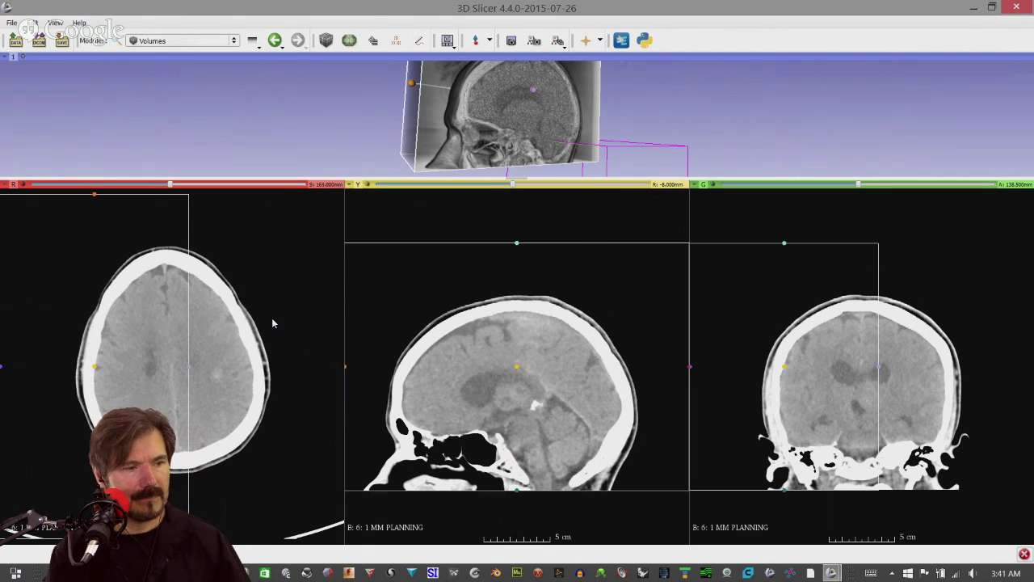
{"action": "scroll", "coordinate": [273, 323], "scroll_direction": "down", "scroll_amount": 3}
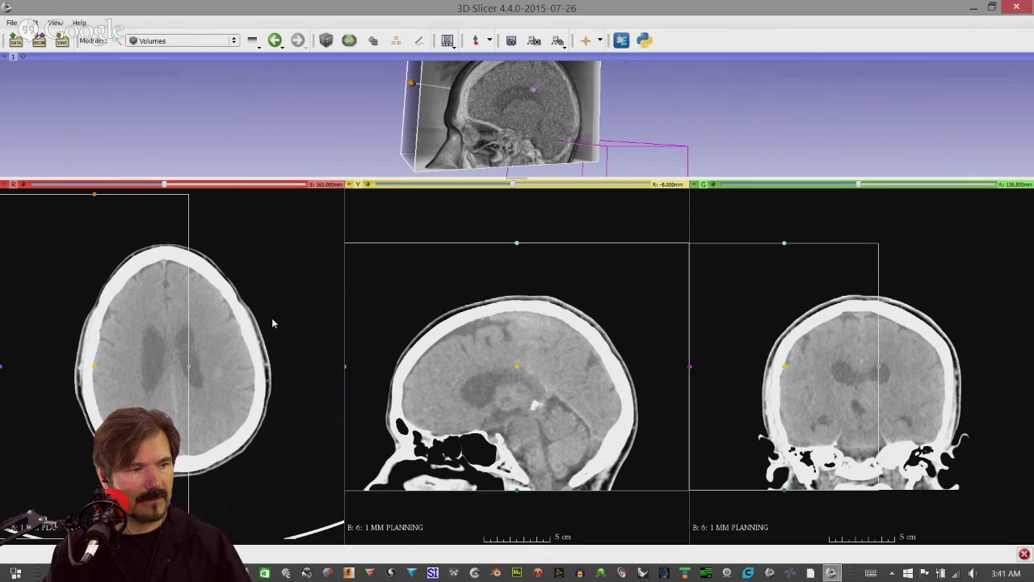
{"action": "scroll", "coordinate": [275, 302], "scroll_direction": "down", "scroll_amount": 2}
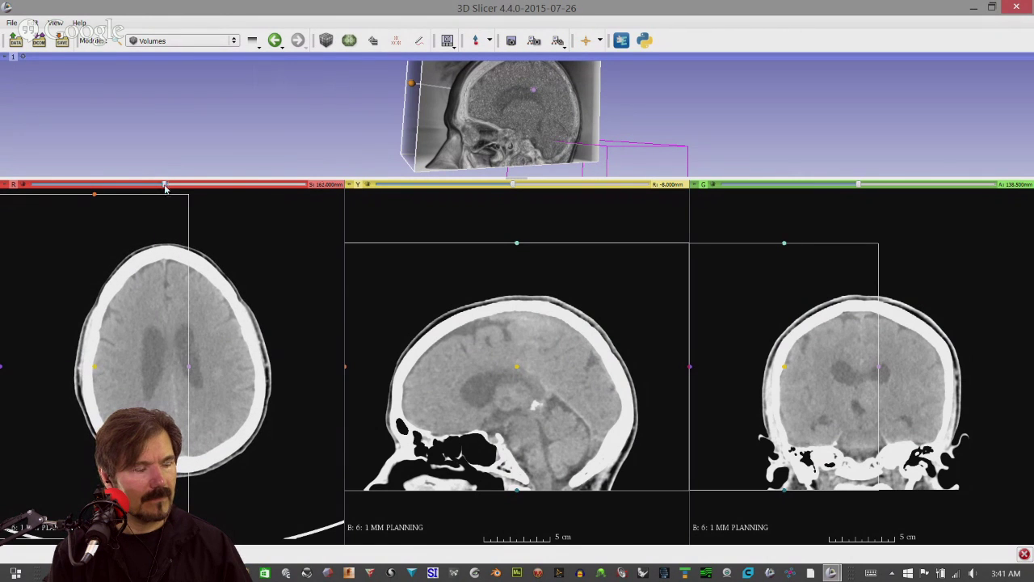
{"action": "scroll", "coordinate": [257, 242], "scroll_direction": "down", "scroll_amount": 1}
{"action": "mouse_move", "coordinate": [265, 240]}
{"action": "left_mouse_down"}
{"action": "mouse_move", "coordinate": [283, 246]}
{"action": "mouse_move", "coordinate": [277, 233]}
{"action": "left_mouse_up"}
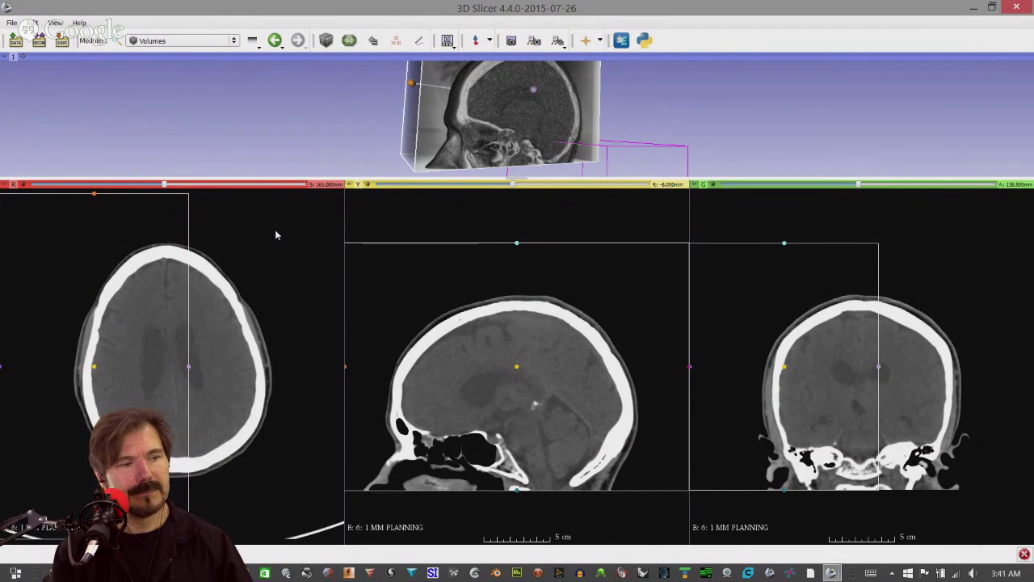
Move the axial slice down to about 132 mm, at the bright spots near the centre of the brain
{"action": "left_click", "coordinate": [166, 185]}
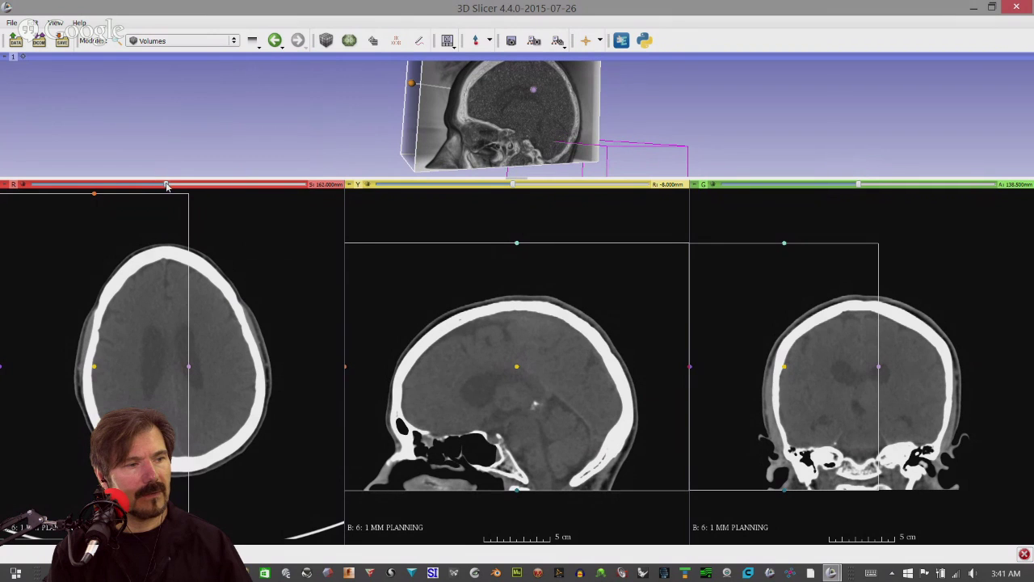
{"action": "left_click_drag", "start_coordinate": [166, 185], "coordinate": [125, 182]}
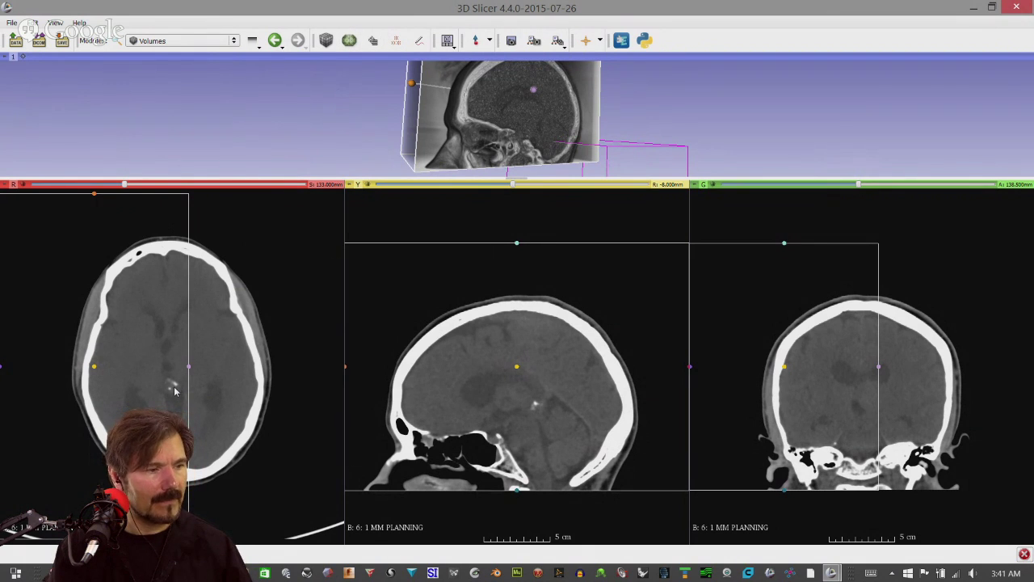
{"action": "scroll", "coordinate": [204, 358], "scroll_direction": "down", "scroll_amount": 2}
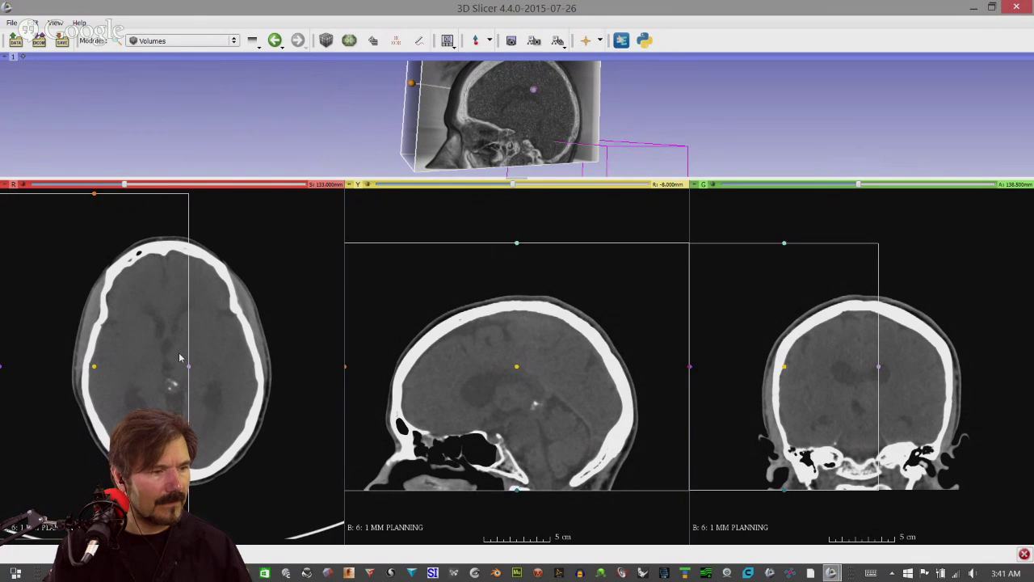
{"action": "scroll", "coordinate": [291, 349], "scroll_direction": "down", "scroll_amount": 2}
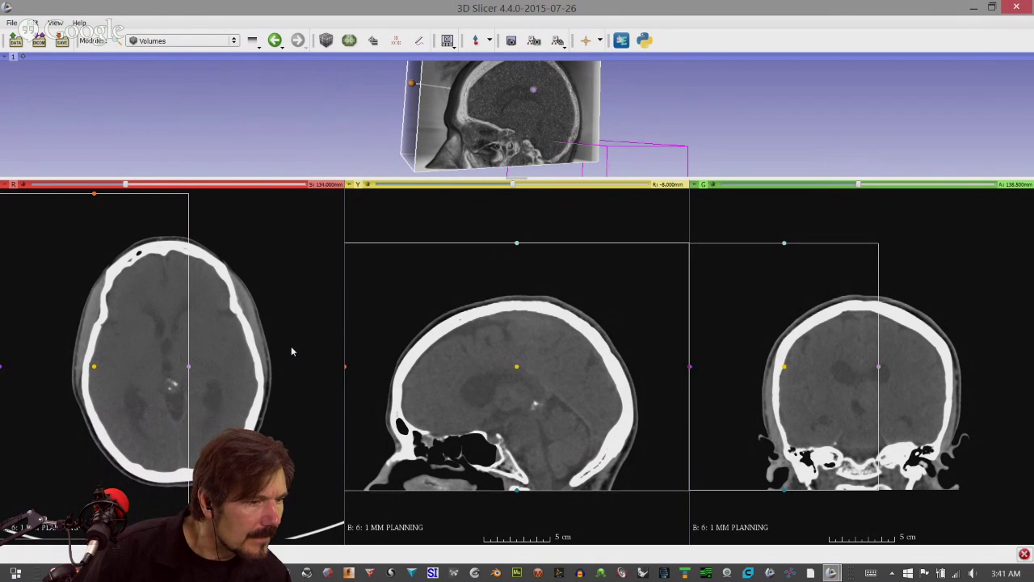
{"action": "scroll", "coordinate": [293, 351], "scroll_direction": "up", "scroll_amount": 2}
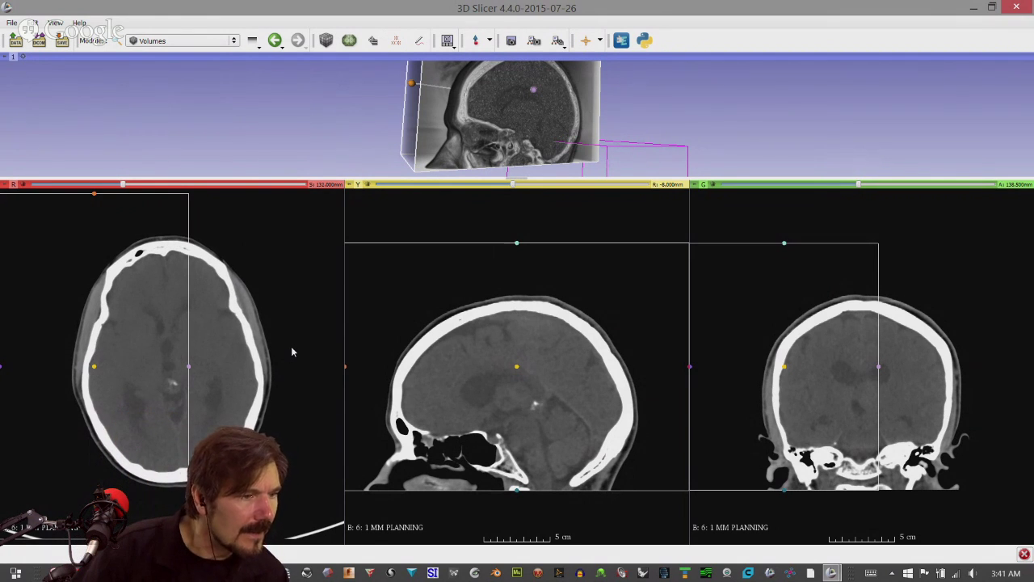
{"action": "left_click", "coordinate": [455, 50]}
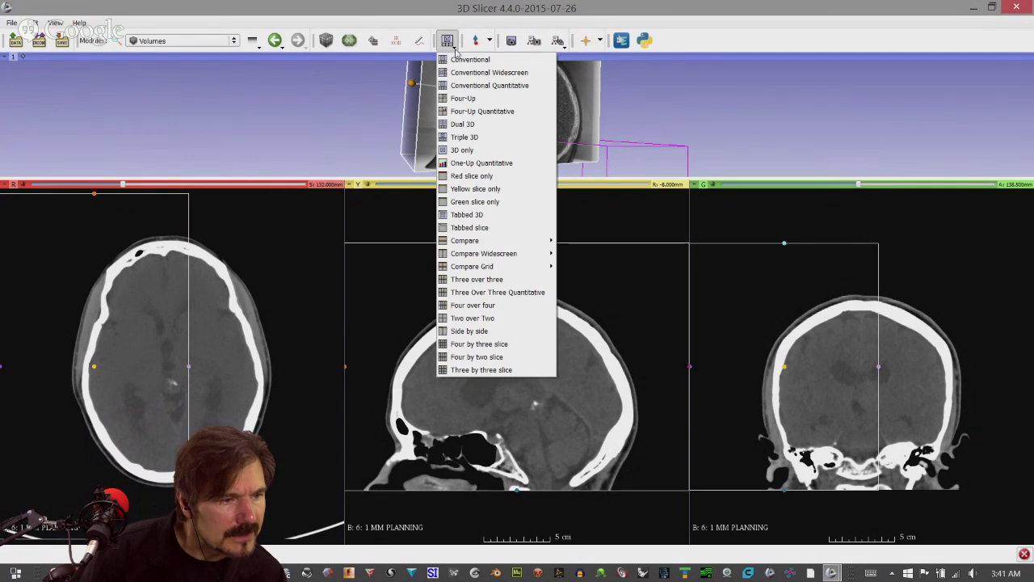
{"action": "left_click", "coordinate": [295, 219]}
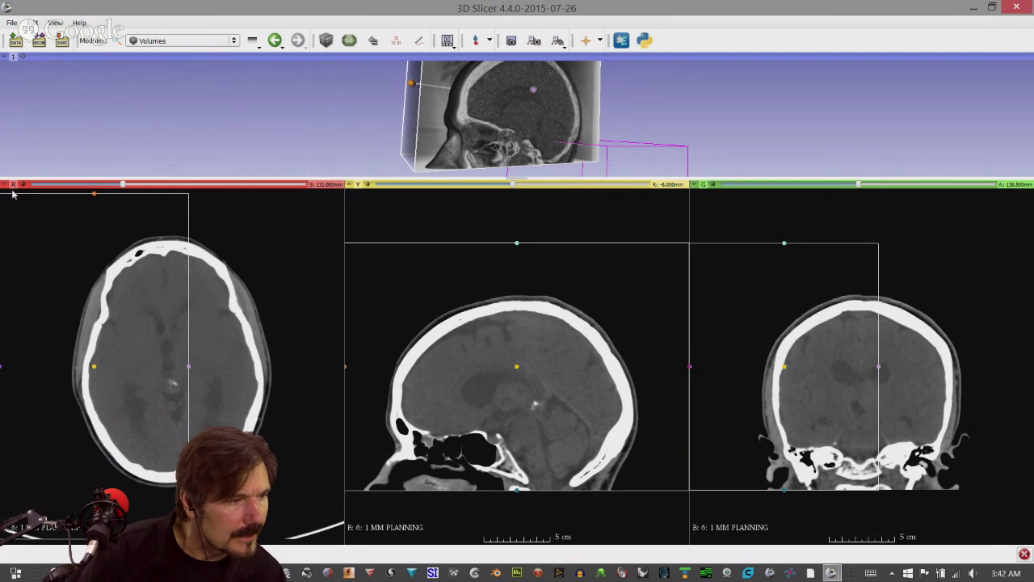
{"action": "mouse_move", "coordinate": [5, 186]}
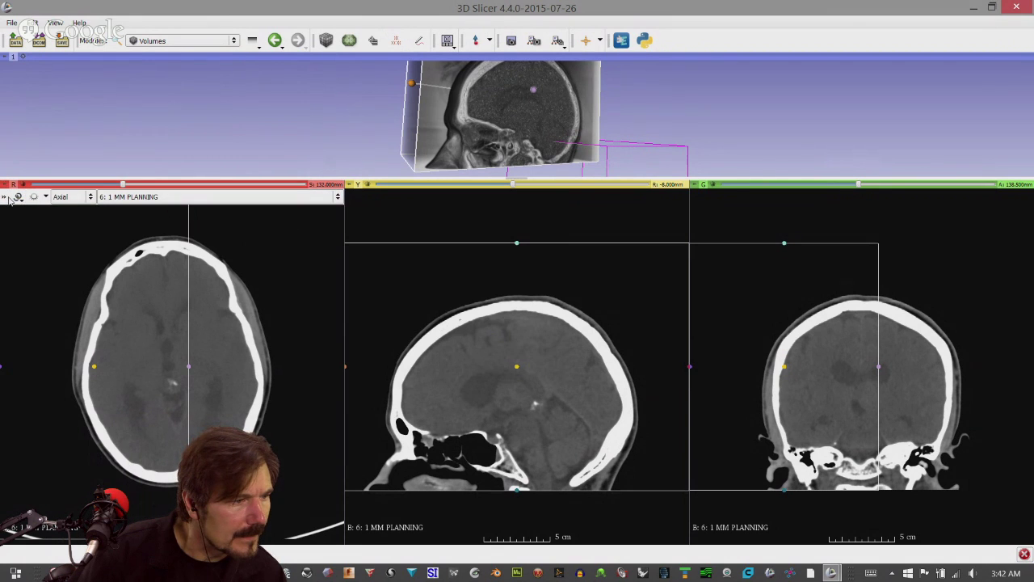
{"action": "left_click", "coordinate": [4, 198]}
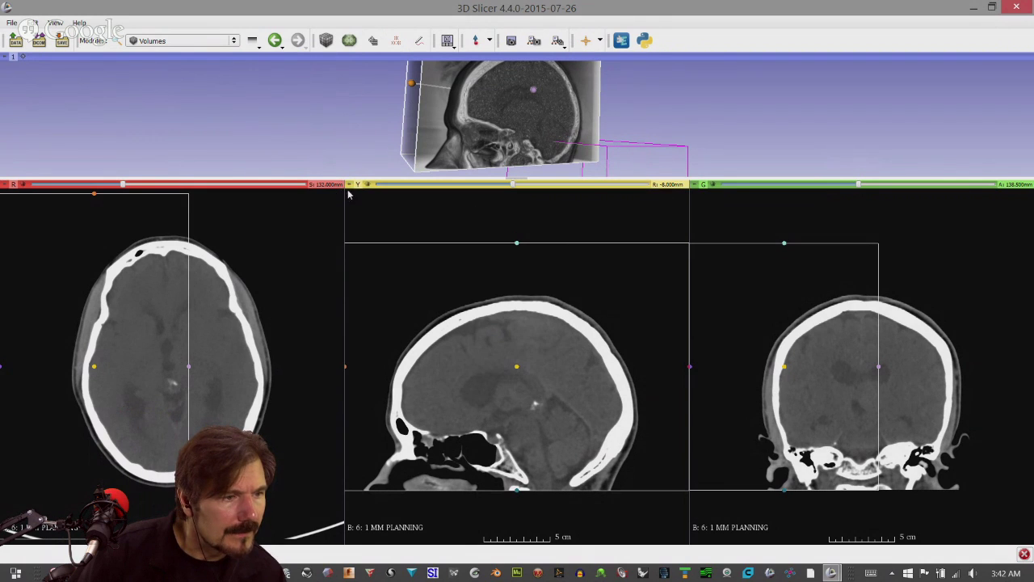
Try the Compare Widescreen layout with 2 viewers, keeping the first viewer axial and toggling its slice on and off in the 3D view
{"action": "left_click", "coordinate": [450, 49]}
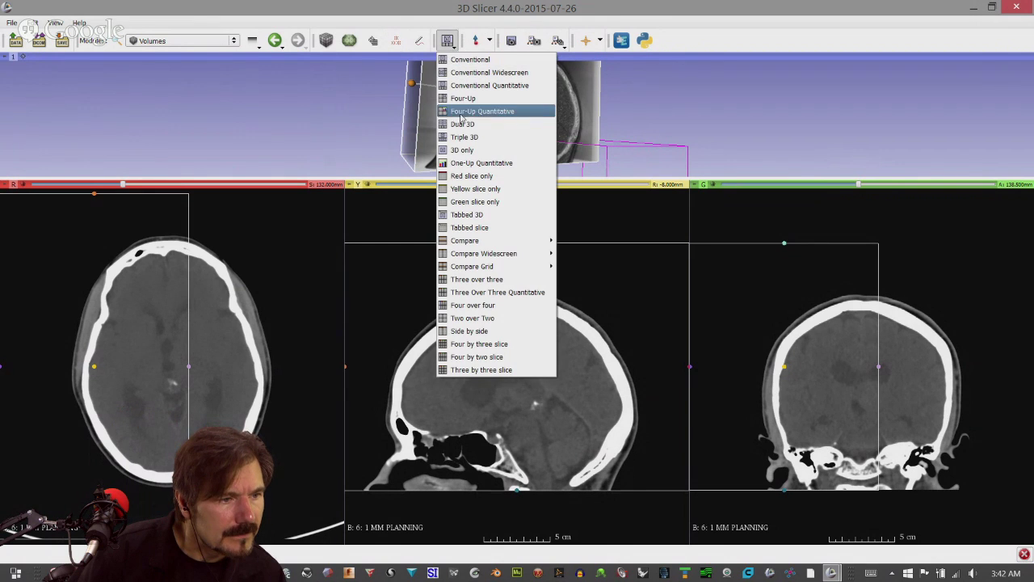
{"action": "mouse_move", "coordinate": [490, 255]}
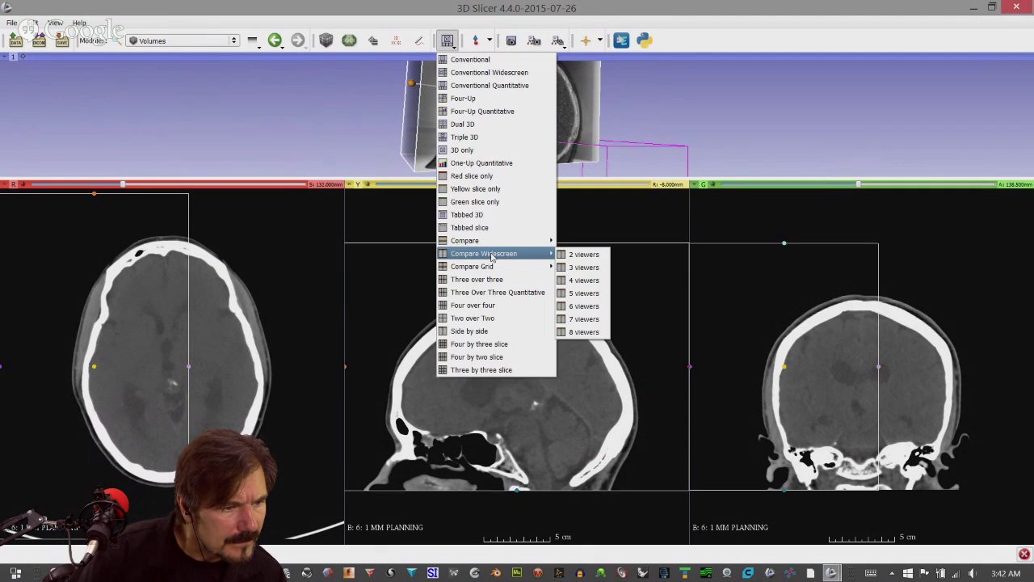
{"action": "left_click", "coordinate": [576, 254]}
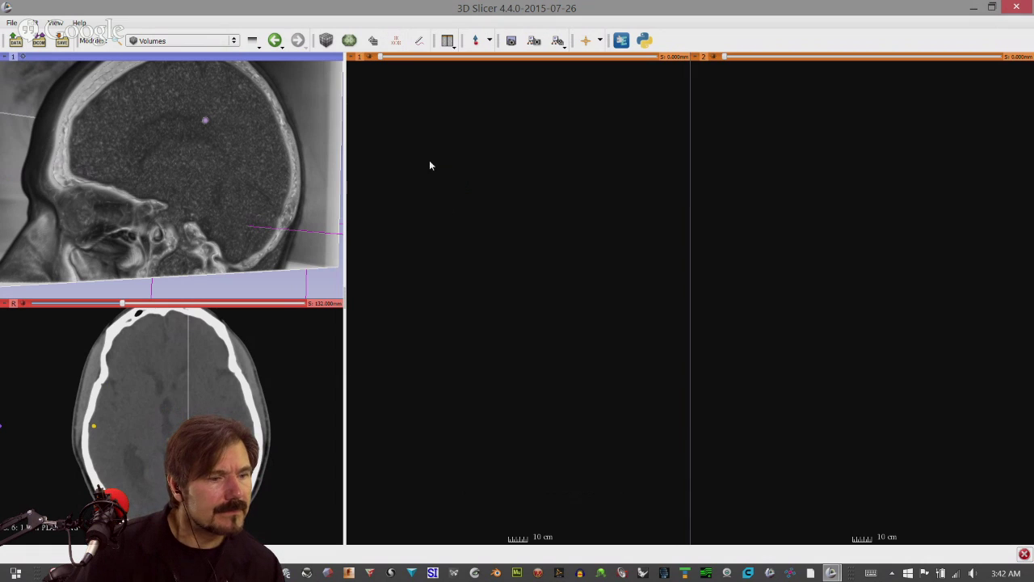
{"action": "mouse_move", "coordinate": [358, 60]}
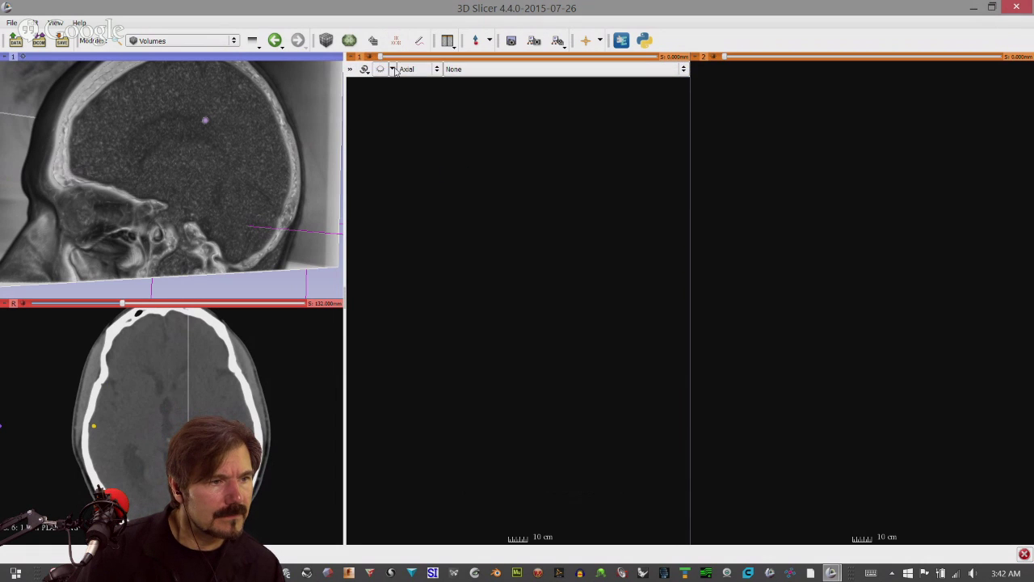
{"action": "left_click", "coordinate": [437, 70]}
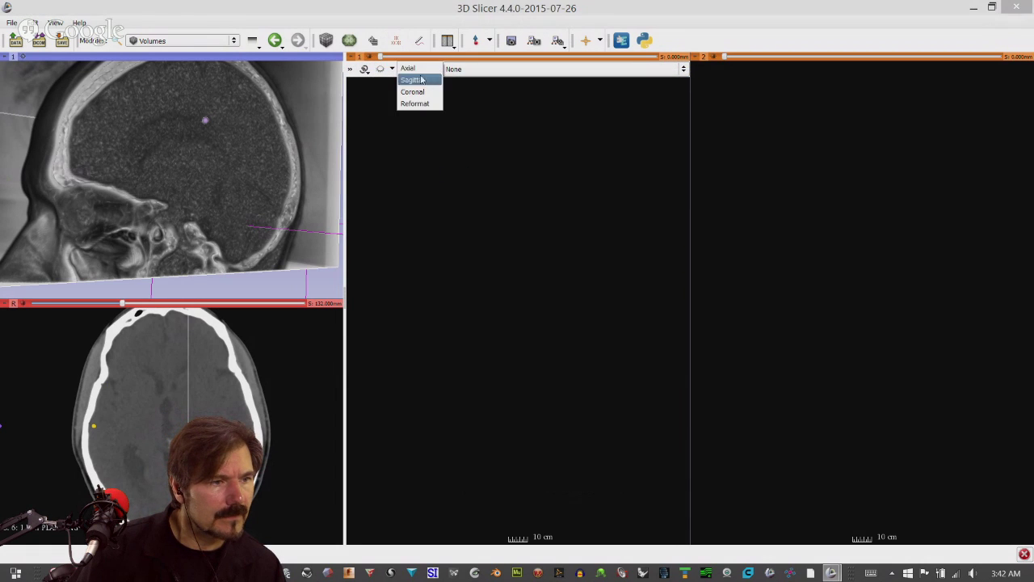
{"action": "left_click", "coordinate": [412, 70]}
{"action": "left_click", "coordinate": [381, 69]}
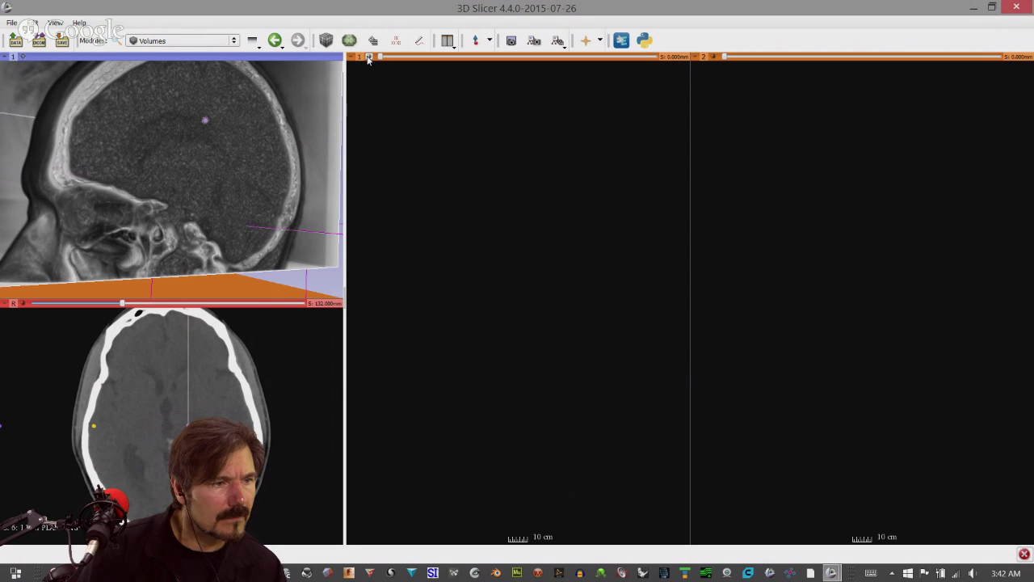
{"action": "mouse_move", "coordinate": [362, 58]}
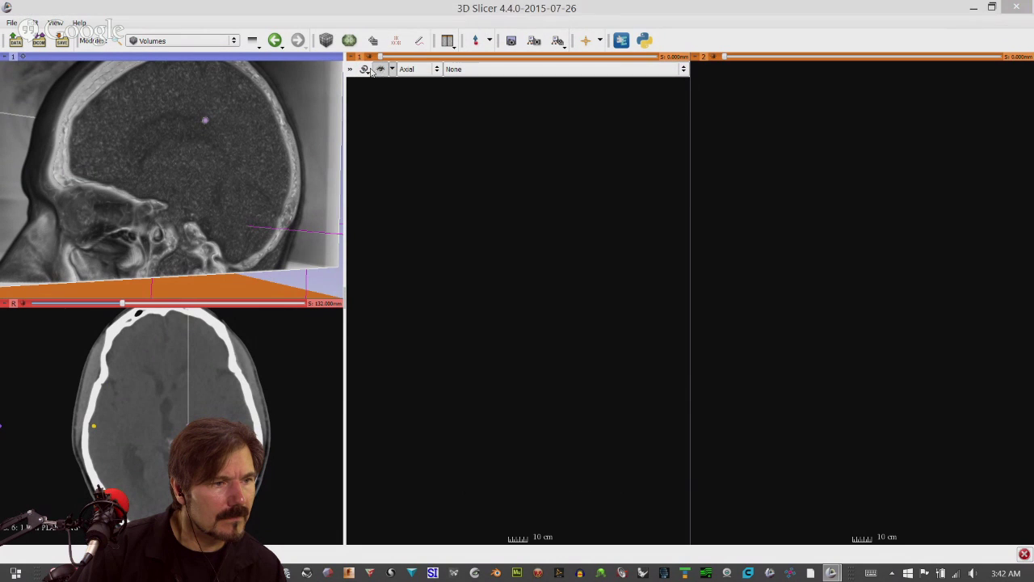
{"action": "left_click", "coordinate": [381, 69]}
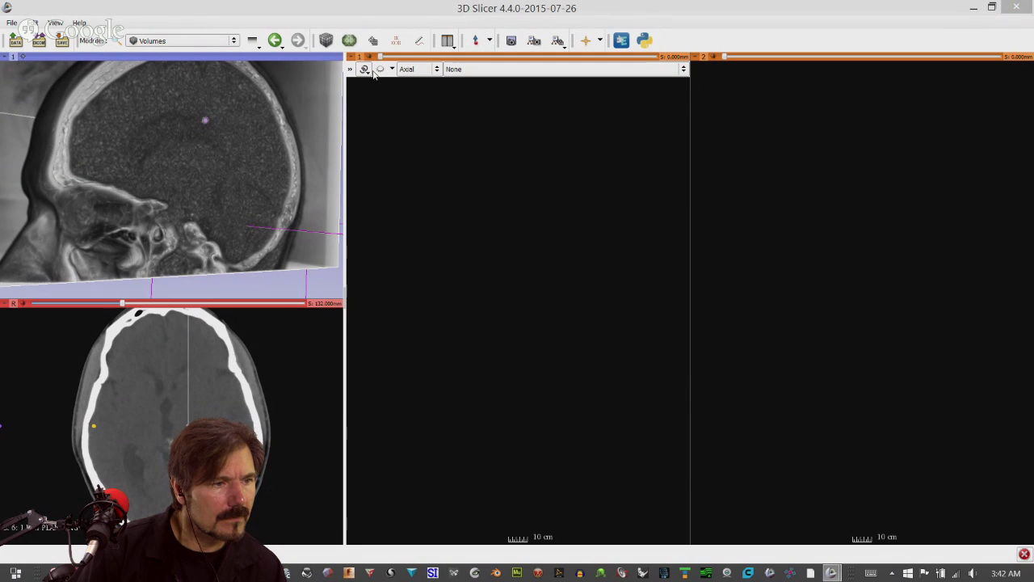
Load the 6: 1 MM PLANNING volume in the first compare viewer, browse to about 187 mm, and return to the Conventional layout
{"action": "left_click", "coordinate": [449, 69]}
{"action": "left_click", "coordinate": [460, 80]}
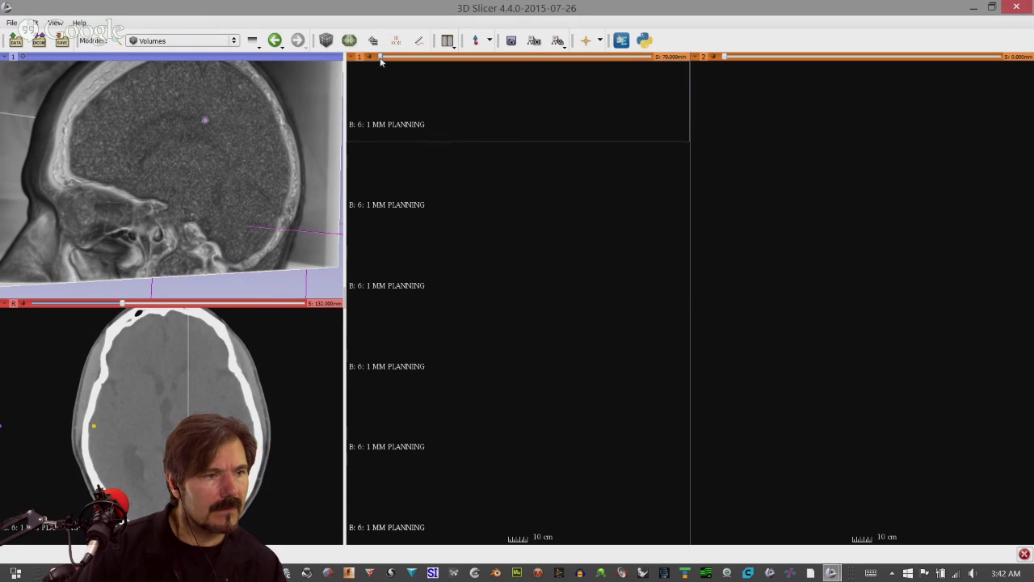
{"action": "left_click_drag", "start_coordinate": [381, 58], "coordinate": [547, 58]}
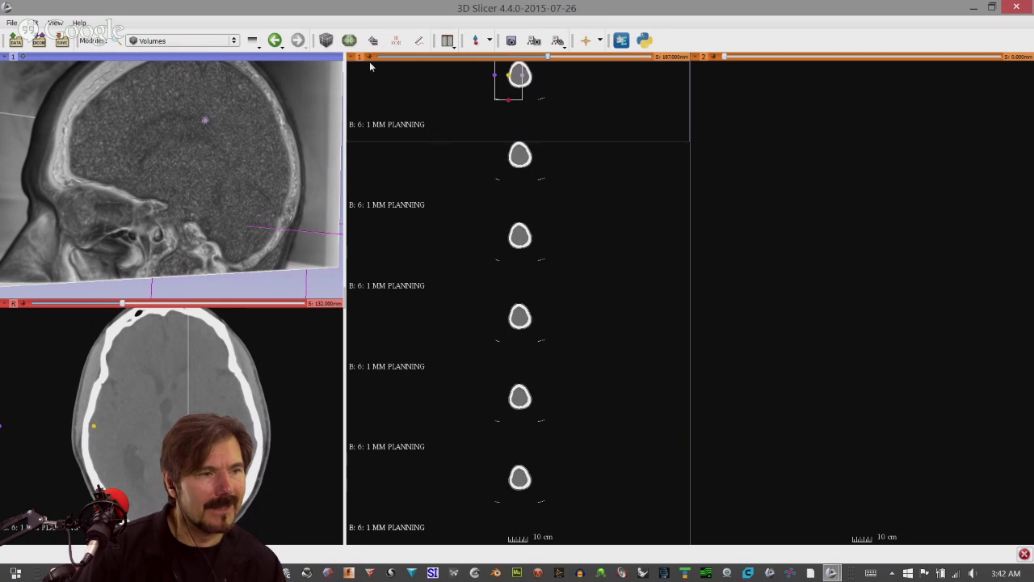
{"action": "left_click", "coordinate": [448, 50]}
{"action": "left_click", "coordinate": [473, 63]}
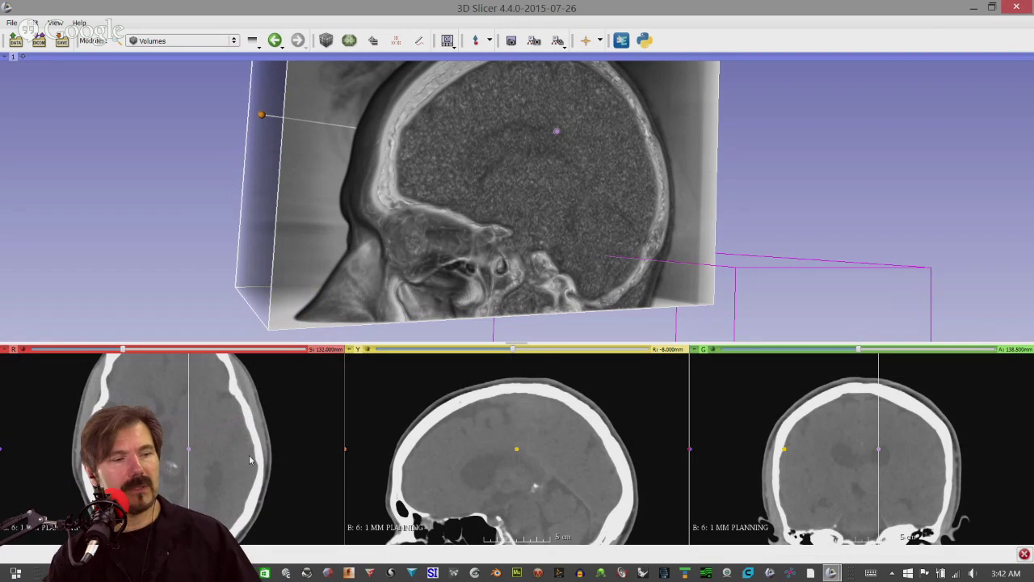
Browse the axial slices around the bright spots and down to about 115 mm at eye-socket level
{"action": "scroll", "coordinate": [215, 444], "scroll_direction": "down", "scroll_amount": 1}
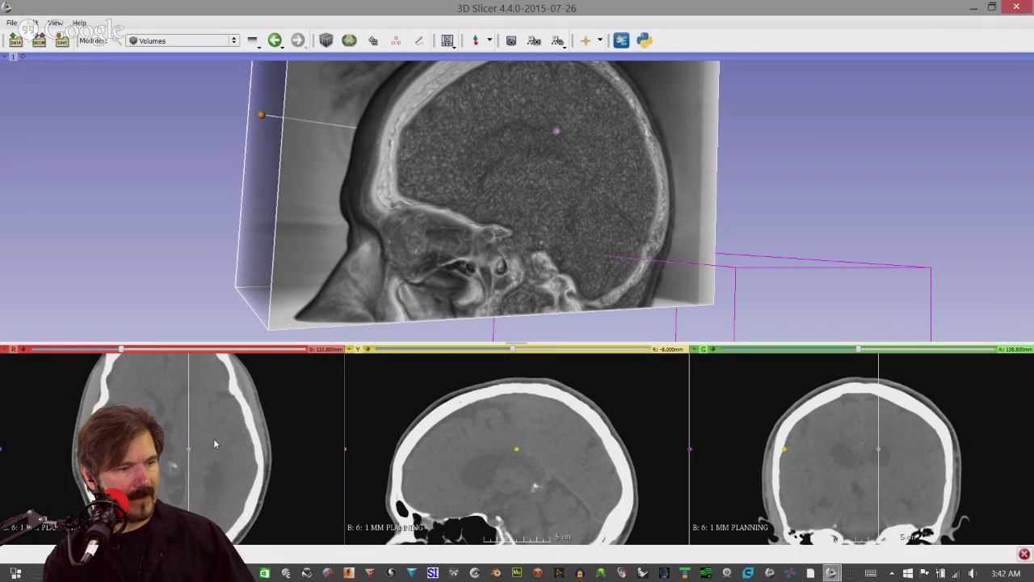
{"action": "scroll", "coordinate": [252, 442], "scroll_direction": "up", "scroll_amount": 1}
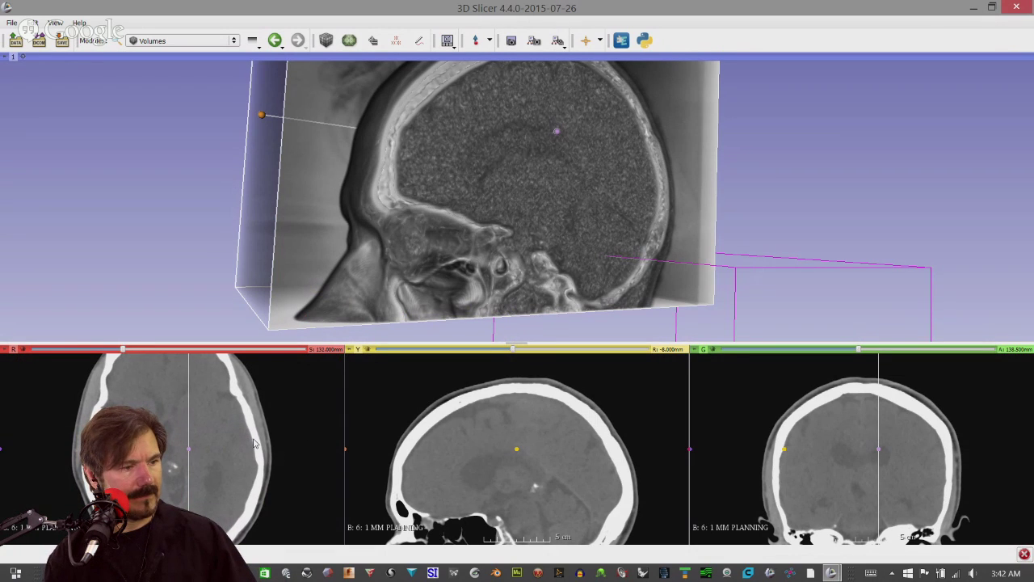
{"action": "left_click_drag", "start_coordinate": [129, 352], "coordinate": [107, 347]}
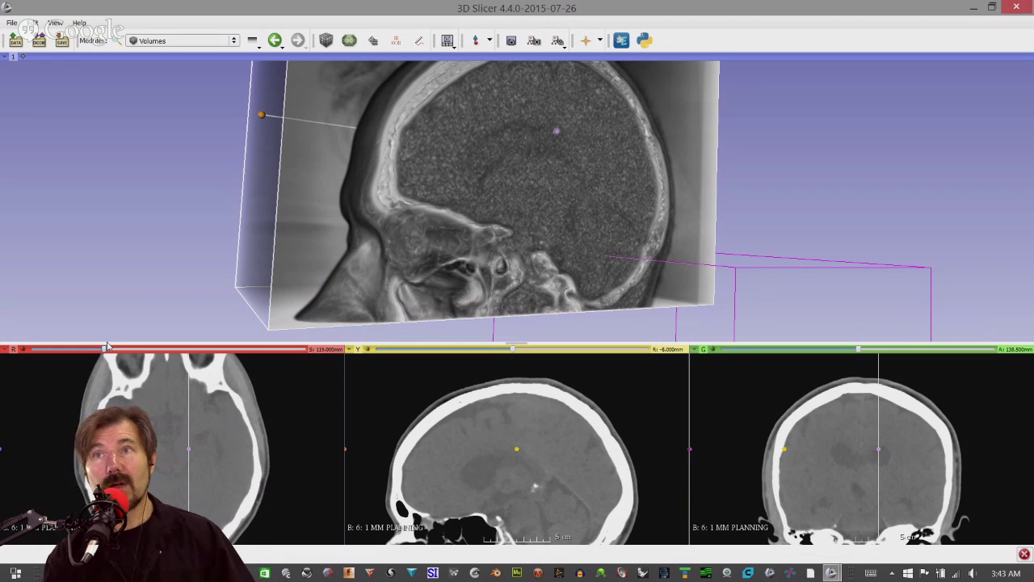
{"action": "left_click_drag", "start_coordinate": [106, 347], "coordinate": [96, 340]}
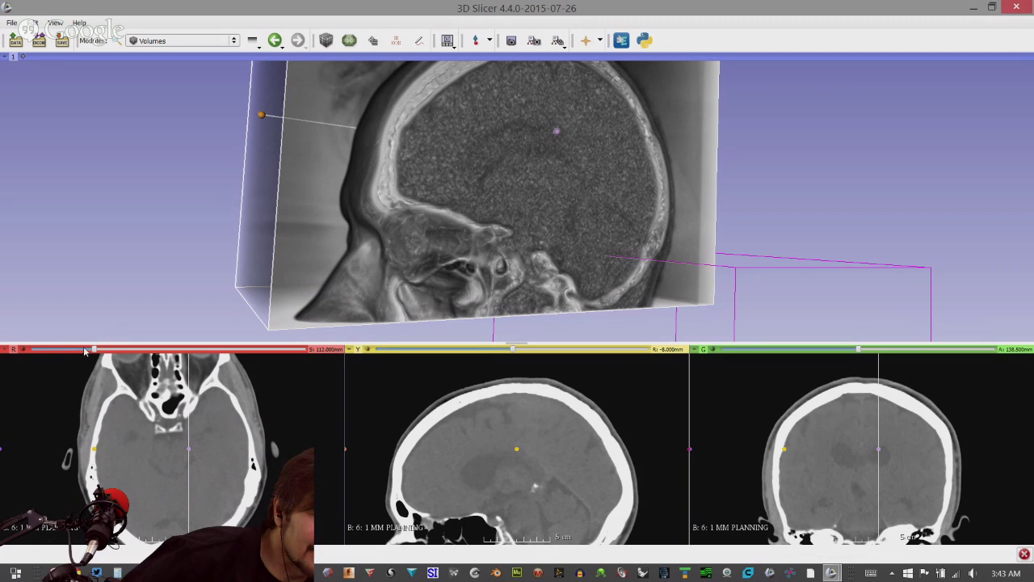
{"action": "left_click_drag", "start_coordinate": [94, 349], "coordinate": [98, 349]}
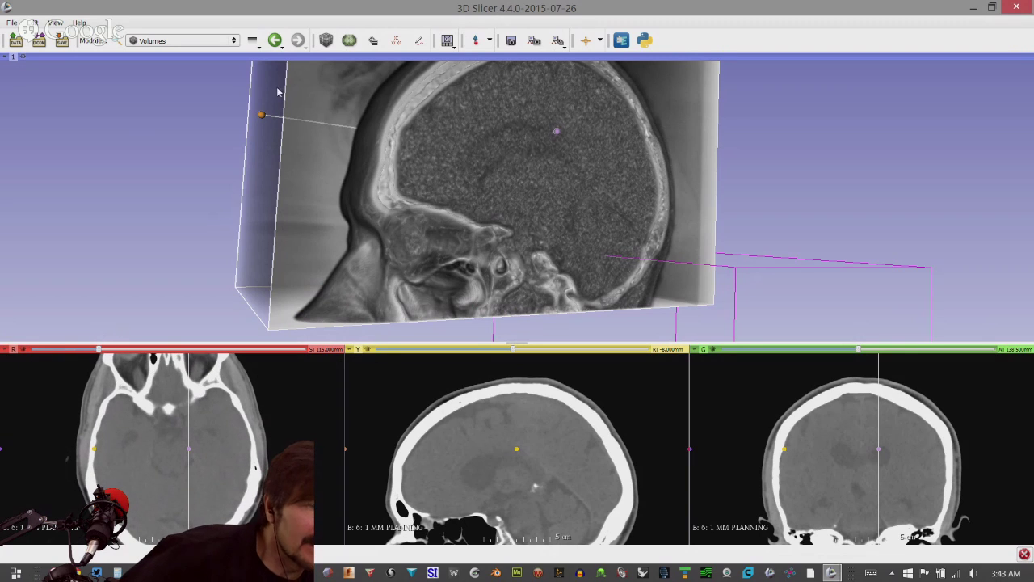
Switch to the Four-Up layout and bring the axial slice to about 131 mm, at the bright spots in the brain
{"action": "left_click", "coordinate": [448, 40]}
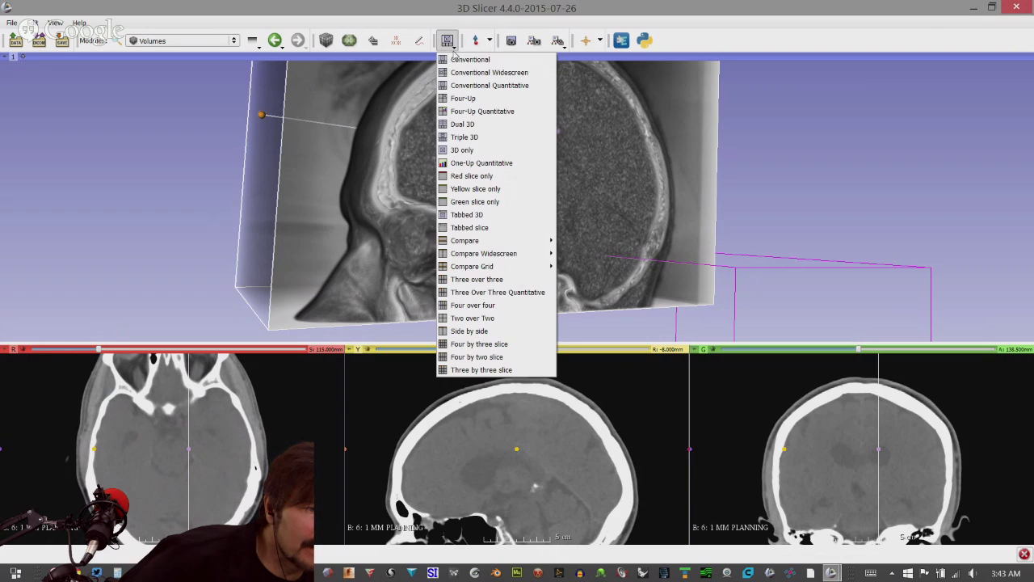
{"action": "left_click", "coordinate": [462, 98]}
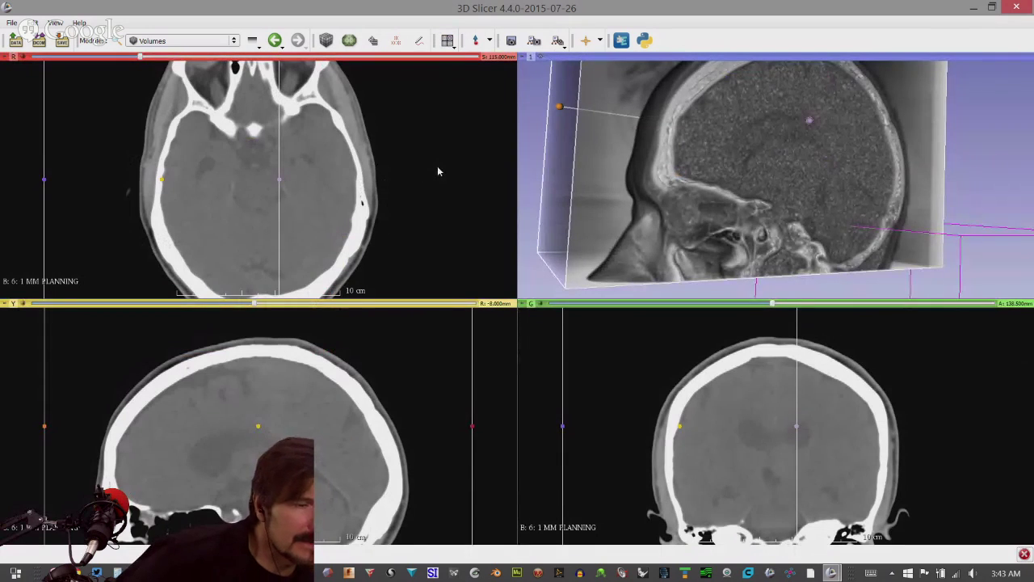
{"action": "scroll", "coordinate": [443, 167], "scroll_direction": "down", "scroll_amount": 2}
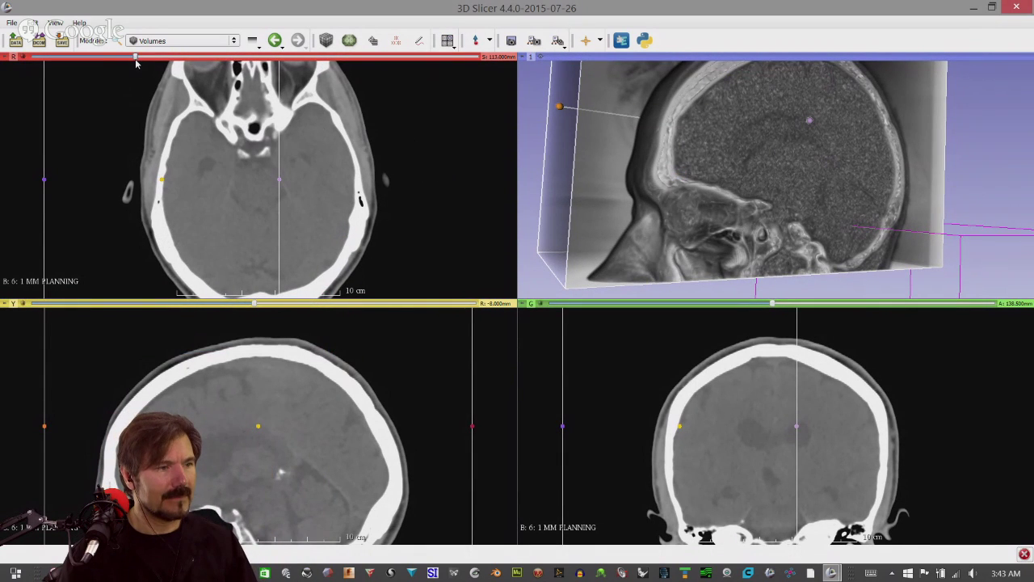
{"action": "scroll", "coordinate": [137, 60], "scroll_direction": "up", "scroll_amount": 1}
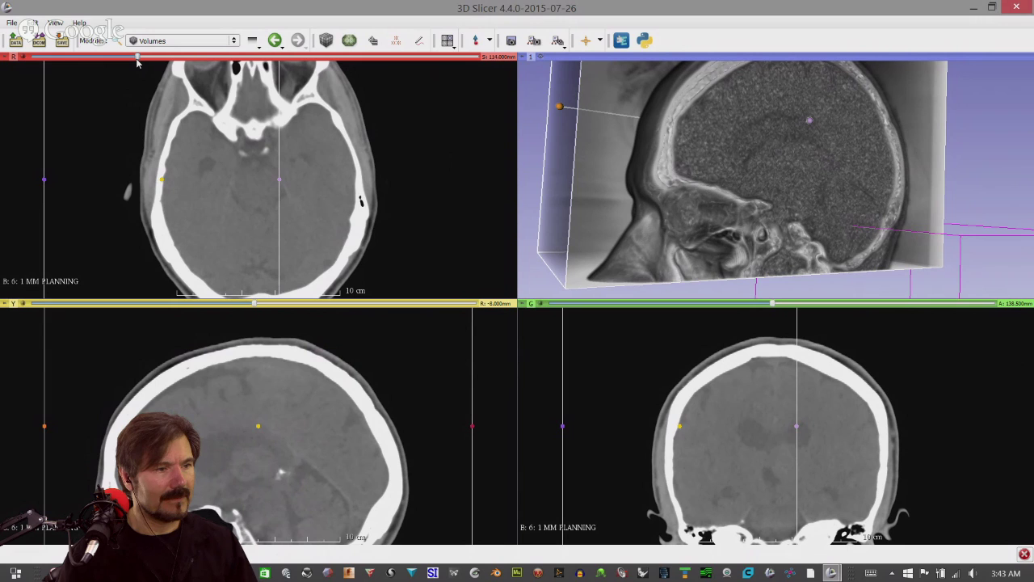
{"action": "left_click_drag", "start_coordinate": [138, 58], "coordinate": [175, 75]}
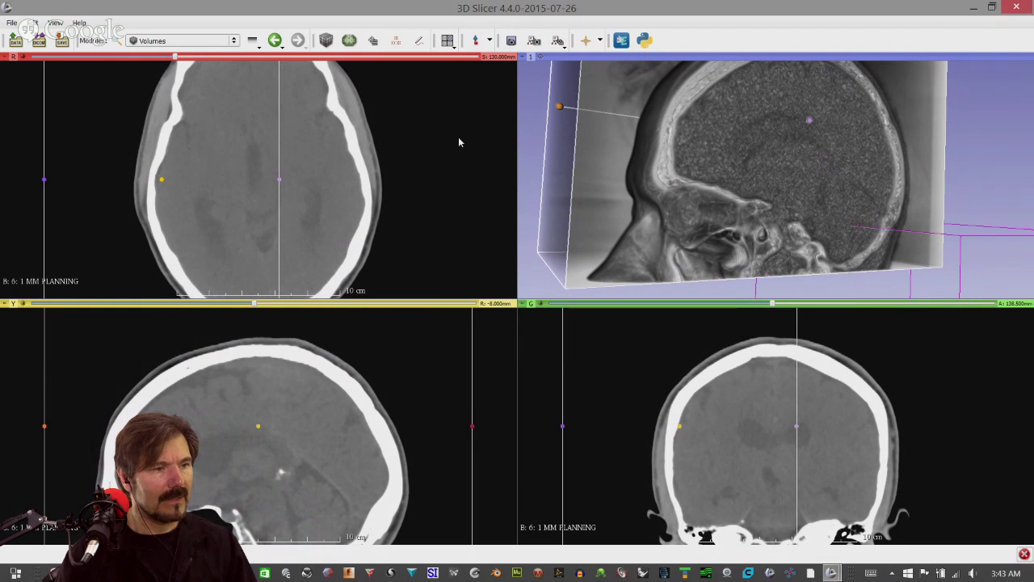
{"action": "left_click_drag", "start_coordinate": [456, 135], "coordinate": [455, 139]}
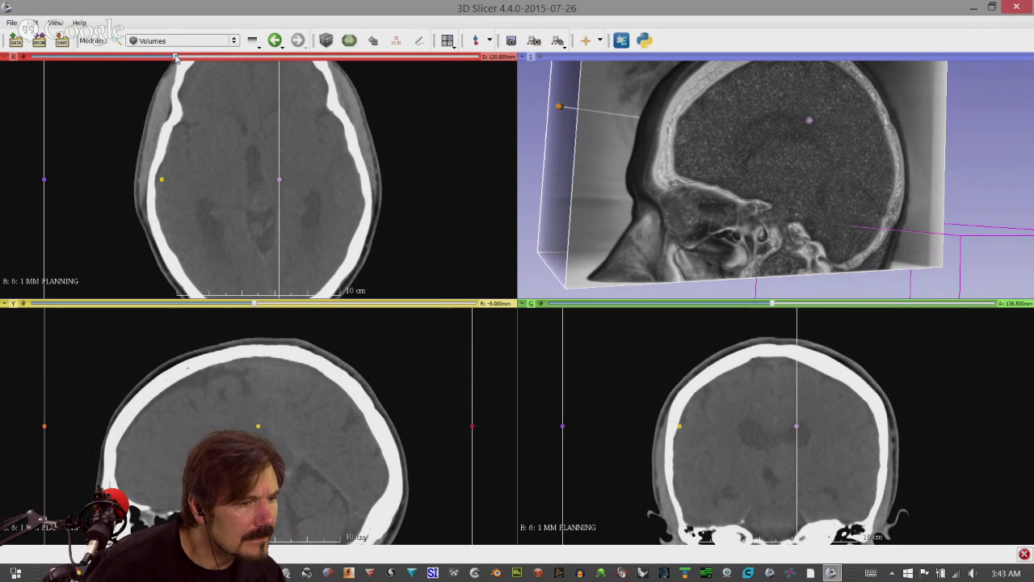
{"action": "left_click_drag", "start_coordinate": [176, 58], "coordinate": [177, 59]}
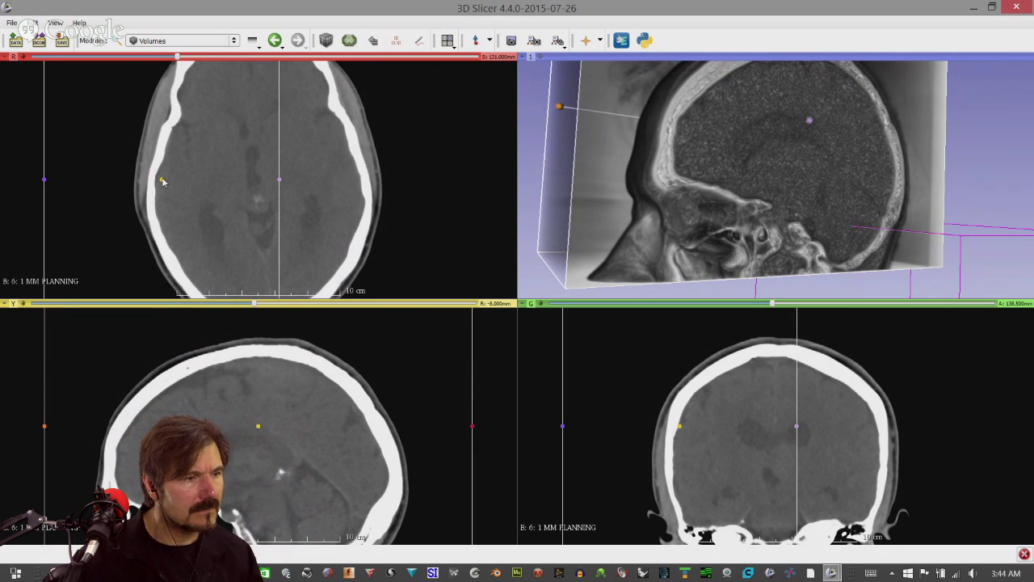
Shift the 3D crop box toward the brain's centre in the axial view and bring its two lateral sides in around the bright spots
{"action": "key", "text": "shift"}
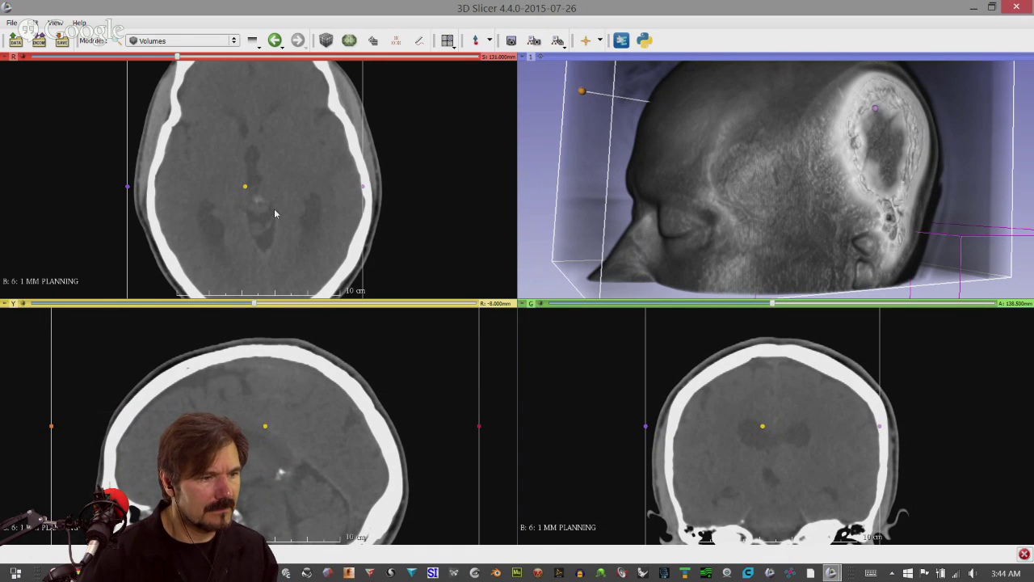
{"action": "left_click_drag", "start_coordinate": [127, 185], "coordinate": [234, 208]}
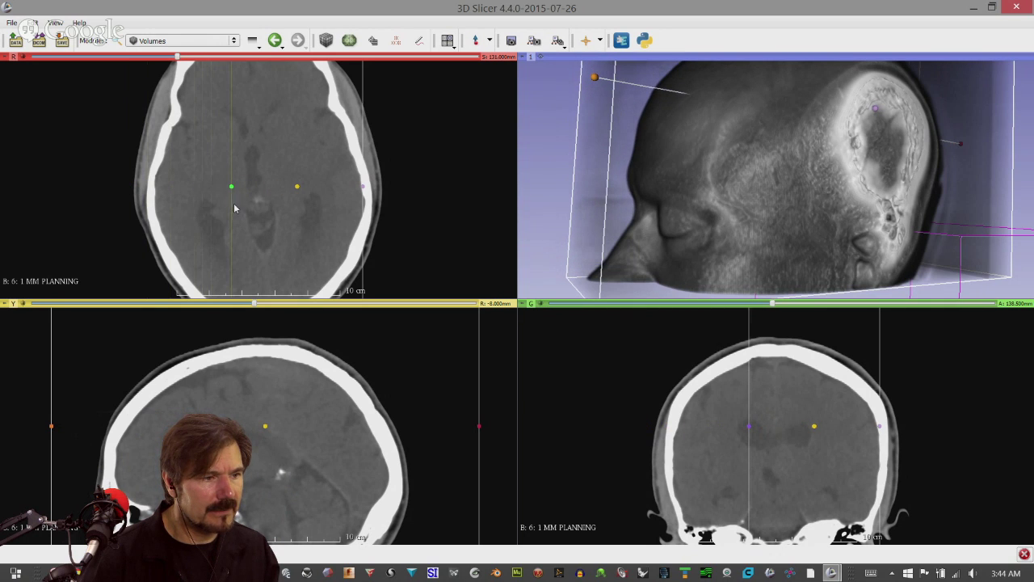
{"action": "left_click_drag", "start_coordinate": [363, 189], "coordinate": [294, 194]}
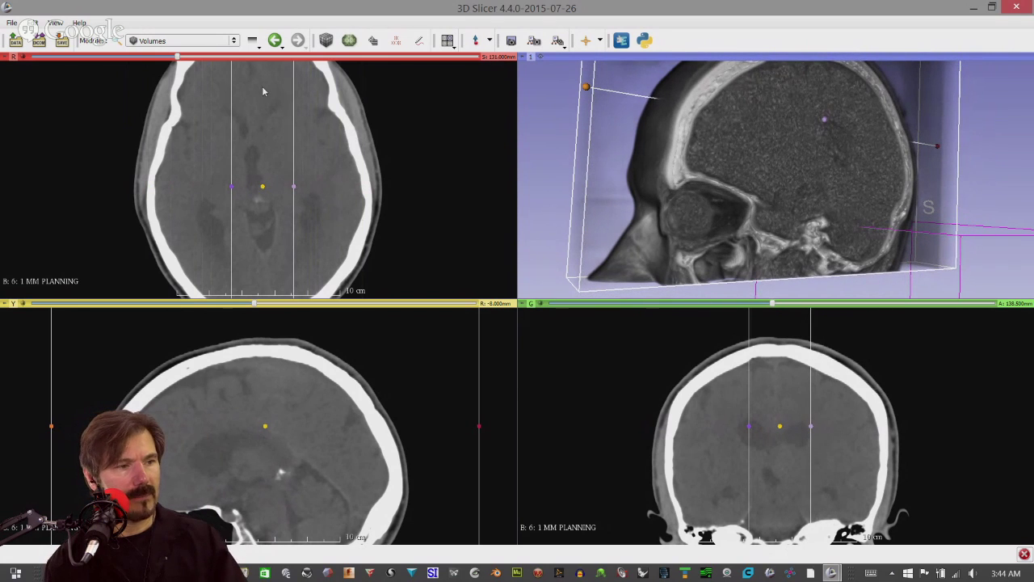
{"action": "scroll", "coordinate": [273, 195], "scroll_direction": "down", "scroll_amount": 1}
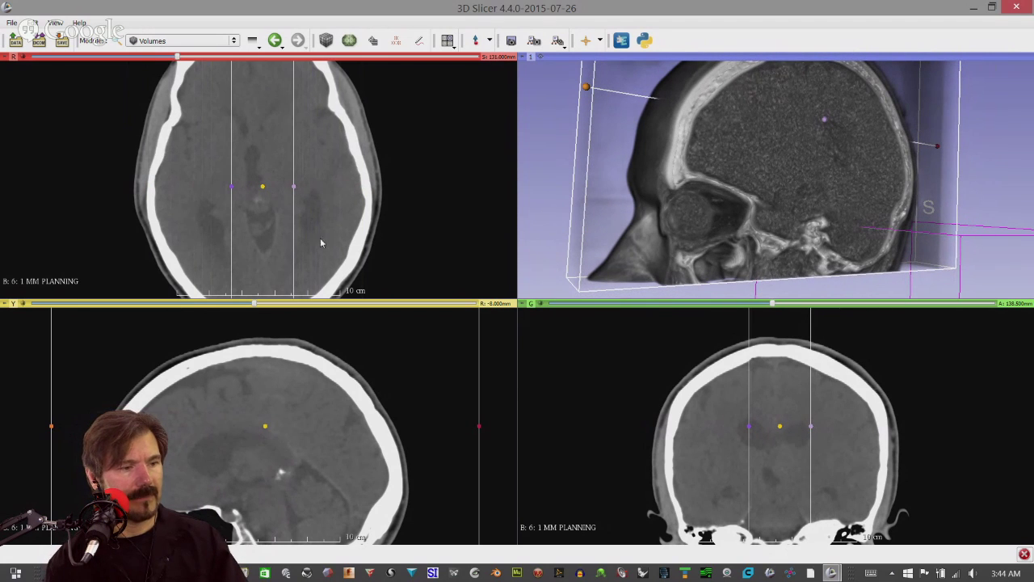
Narrow the crop box front to back around the bright spots in the sagittal view, then shift it slightly sideways in the axial view
{"action": "left_click_drag", "start_coordinate": [50, 429], "coordinate": [246, 446]}
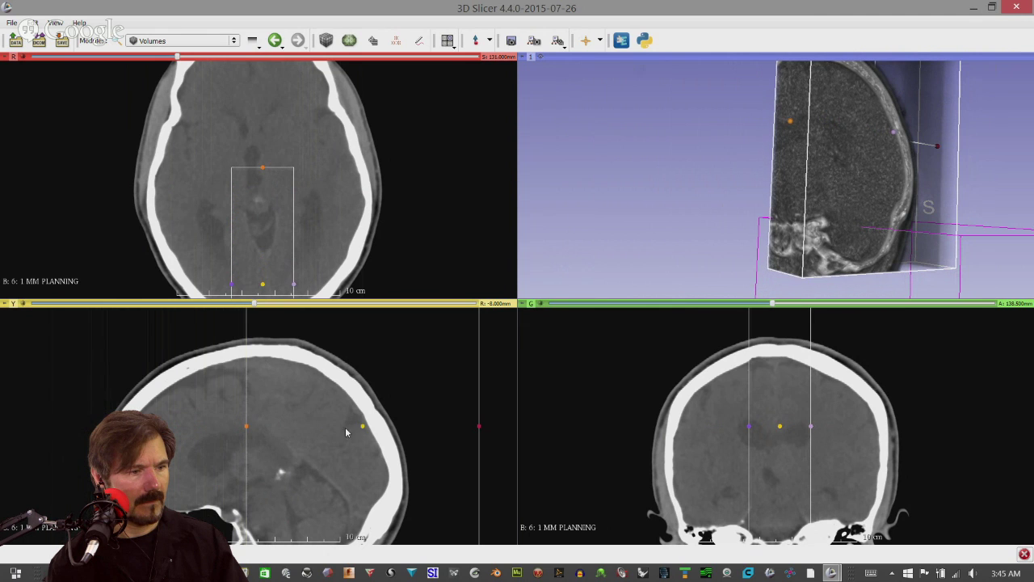
{"action": "left_click_drag", "start_coordinate": [478, 432], "coordinate": [313, 441]}
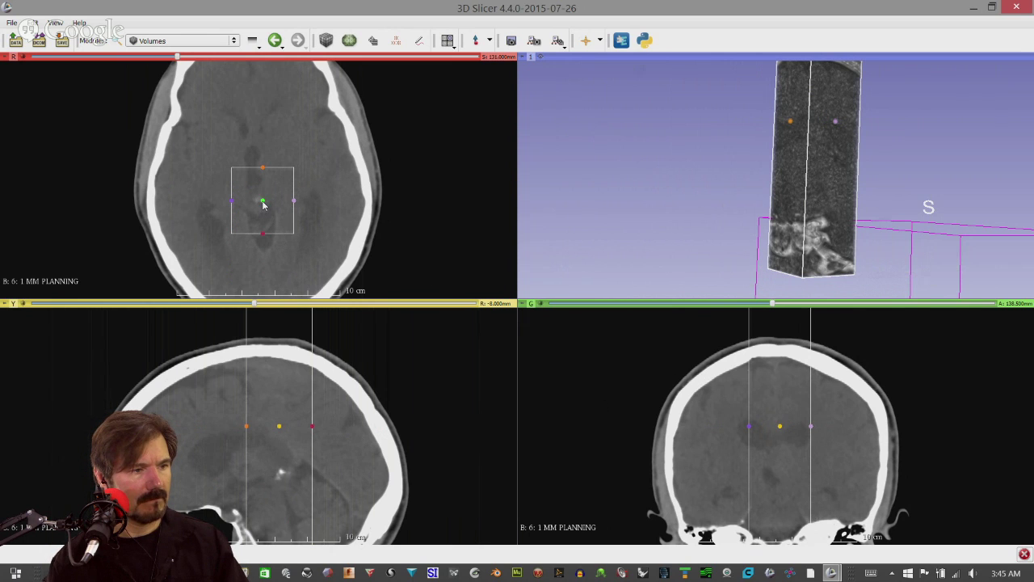
{"action": "left_click_drag", "start_coordinate": [262, 205], "coordinate": [278, 200]}
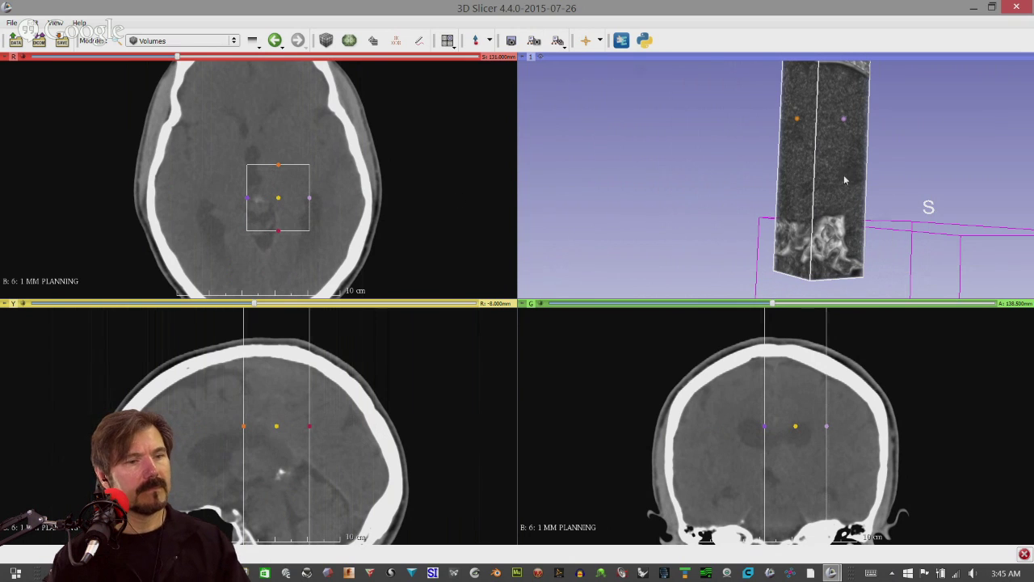
{"action": "scroll", "coordinate": [731, 353], "scroll_direction": "down", "scroll_amount": 1}
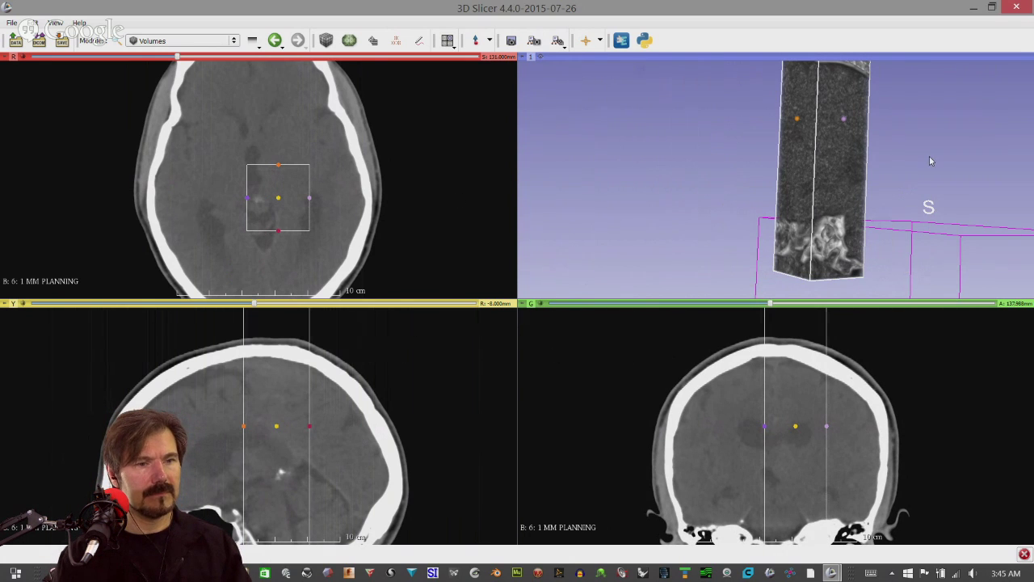
{"action": "left_click_drag", "start_coordinate": [929, 160], "coordinate": [845, 171]}
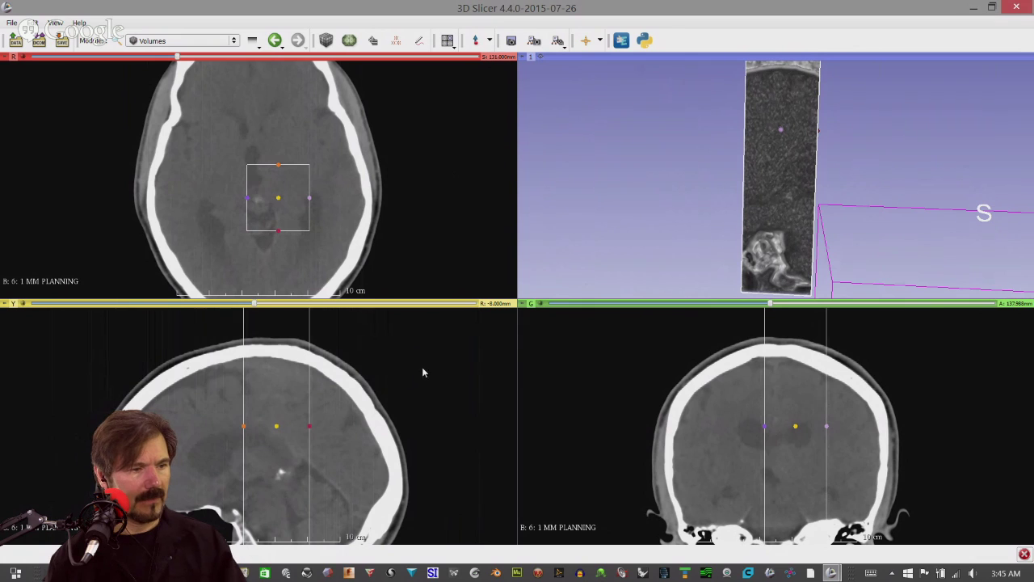
Lower the top of the crop box in the sagittal view to just above the bright spots
{"action": "mouse_move", "coordinate": [421, 368]}
{"action": "right_mouse_down"}
{"action": "mouse_move", "coordinate": [432, 375]}
{"action": "mouse_move", "coordinate": [433, 364]}
{"action": "right_mouse_up"}
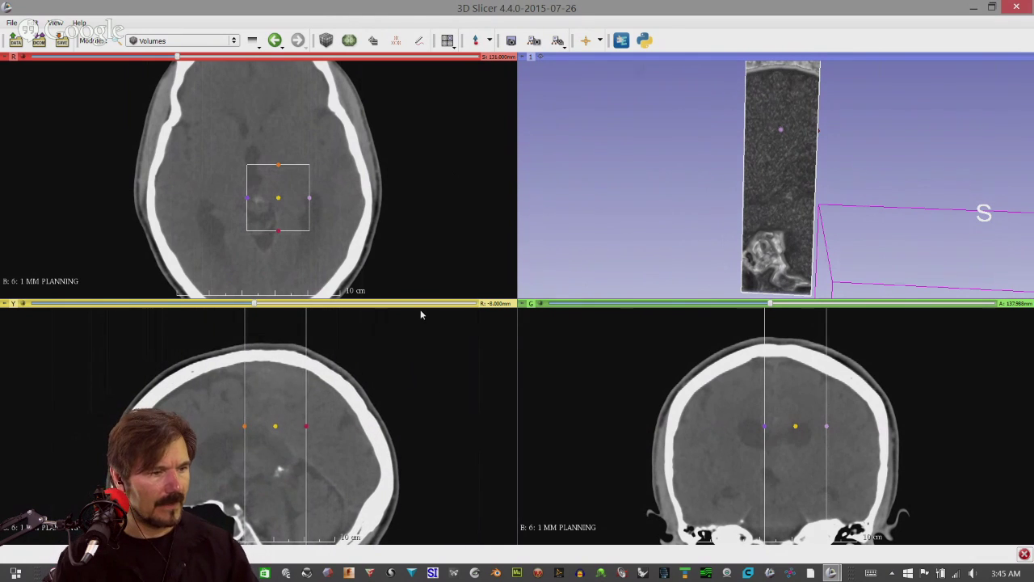
{"action": "right_click_drag", "start_coordinate": [420, 315], "coordinate": [410, 385]}
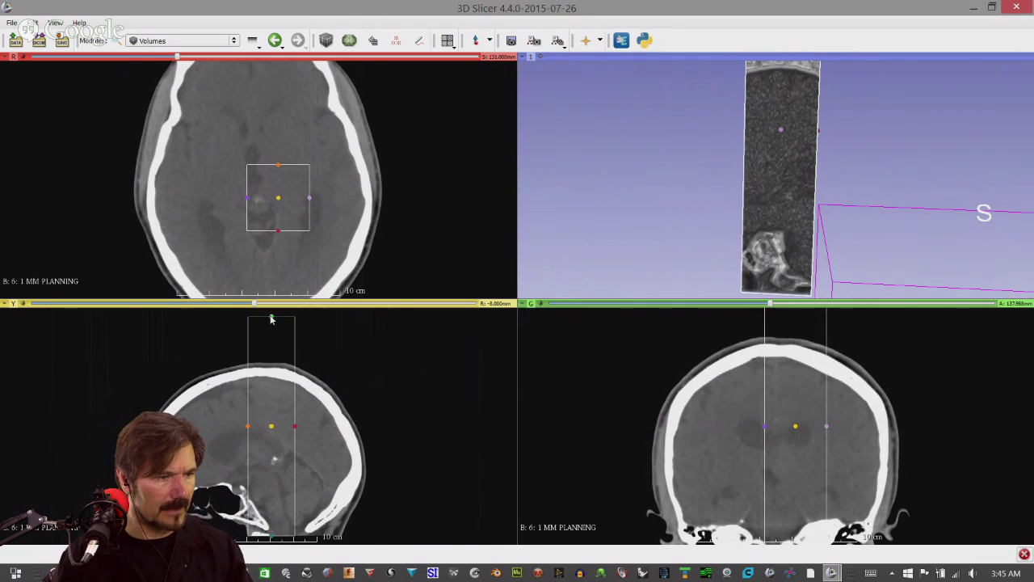
{"action": "left_click_drag", "start_coordinate": [271, 319], "coordinate": [284, 442]}
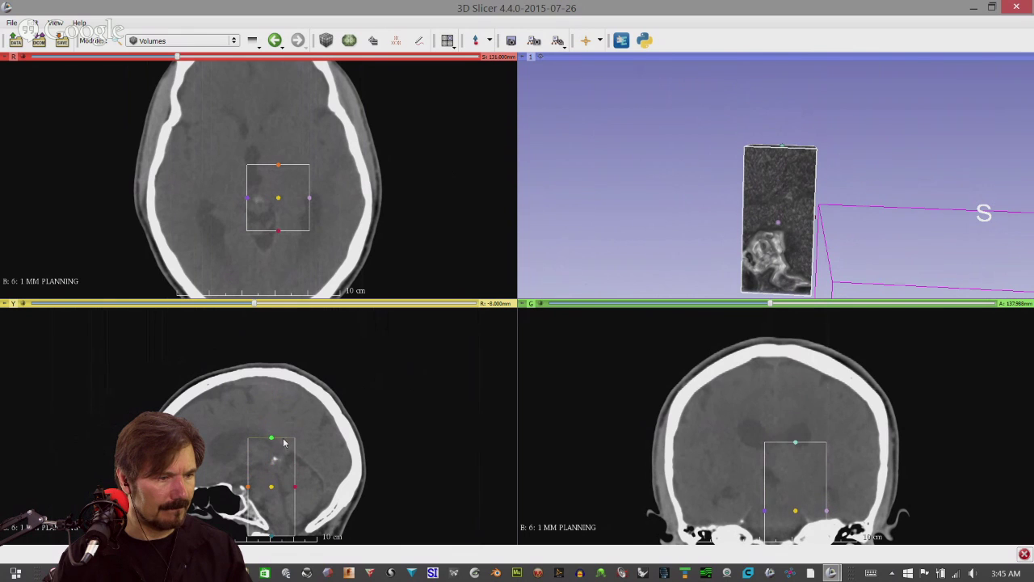
Raise the bottom of the crop box in the sagittal view toward the bright spots, then lower it back to the skull base
{"action": "right_click_drag", "start_coordinate": [407, 431], "coordinate": [403, 397]}
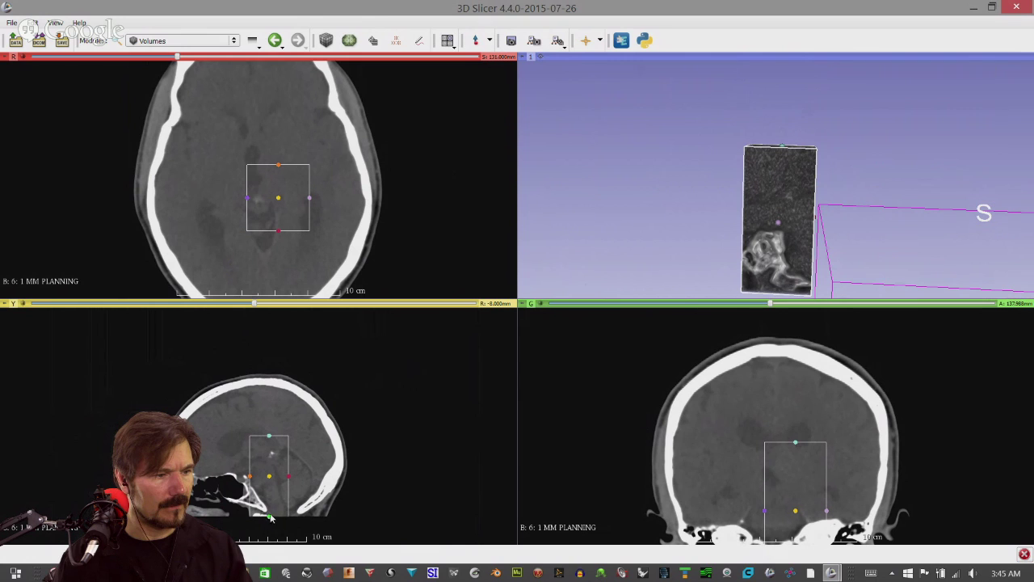
{"action": "left_click_drag", "start_coordinate": [272, 517], "coordinate": [273, 483]}
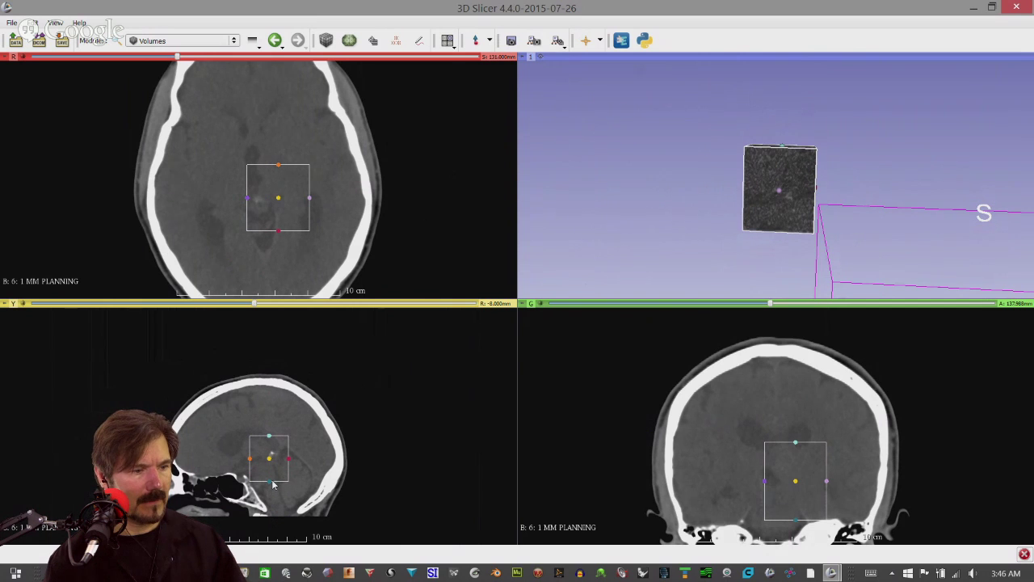
{"action": "left_click_drag", "start_coordinate": [270, 484], "coordinate": [273, 514]}
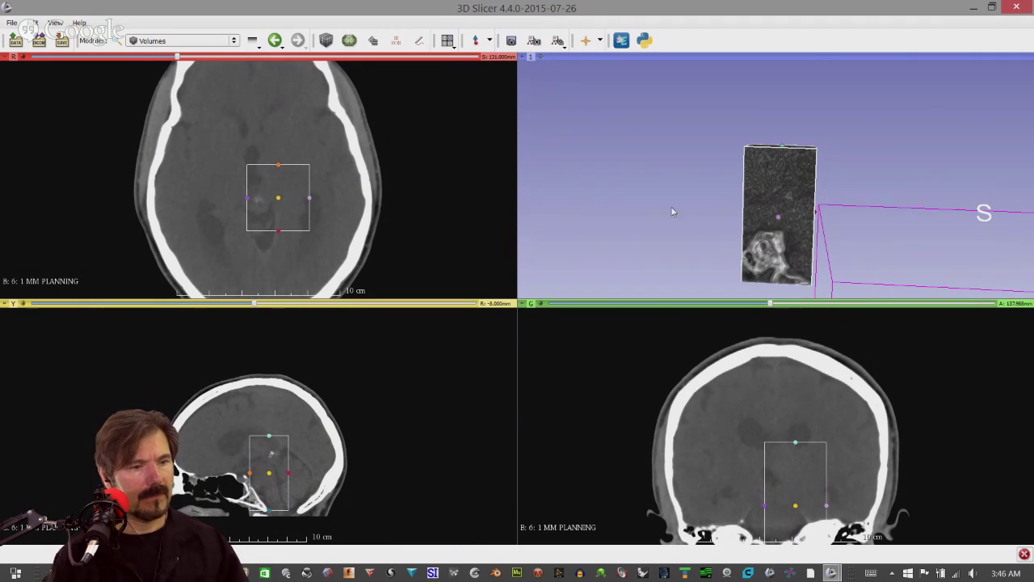
Switch the view layout to Conventional Widescreen
{"action": "mouse_move", "coordinate": [671, 211]}
{"action": "left_mouse_down"}
{"action": "mouse_move", "coordinate": [716, 213]}
{"action": "mouse_move", "coordinate": [653, 212]}
{"action": "mouse_move", "coordinate": [663, 214]}
{"action": "left_mouse_up"}
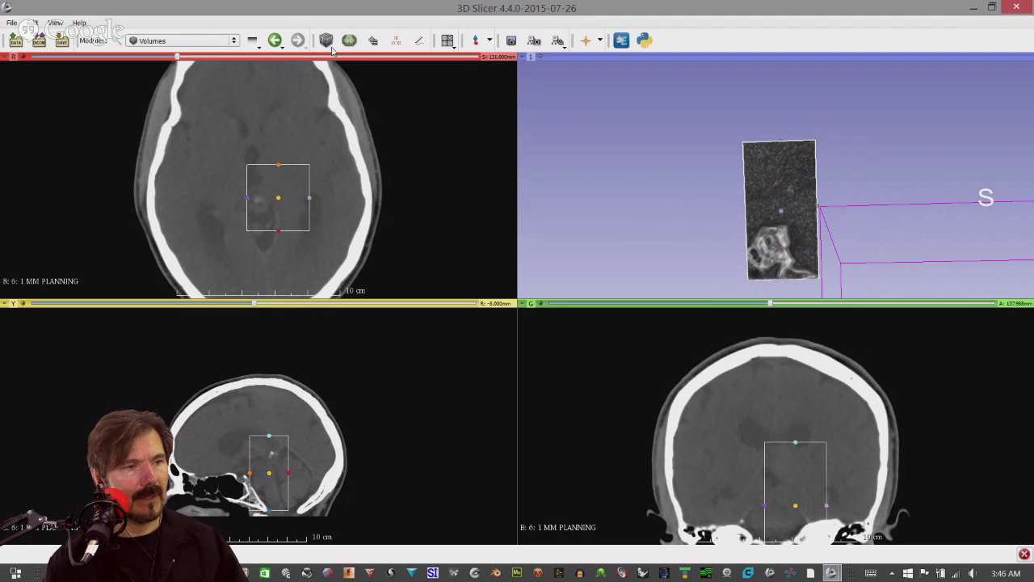
{"action": "left_click", "coordinate": [453, 46]}
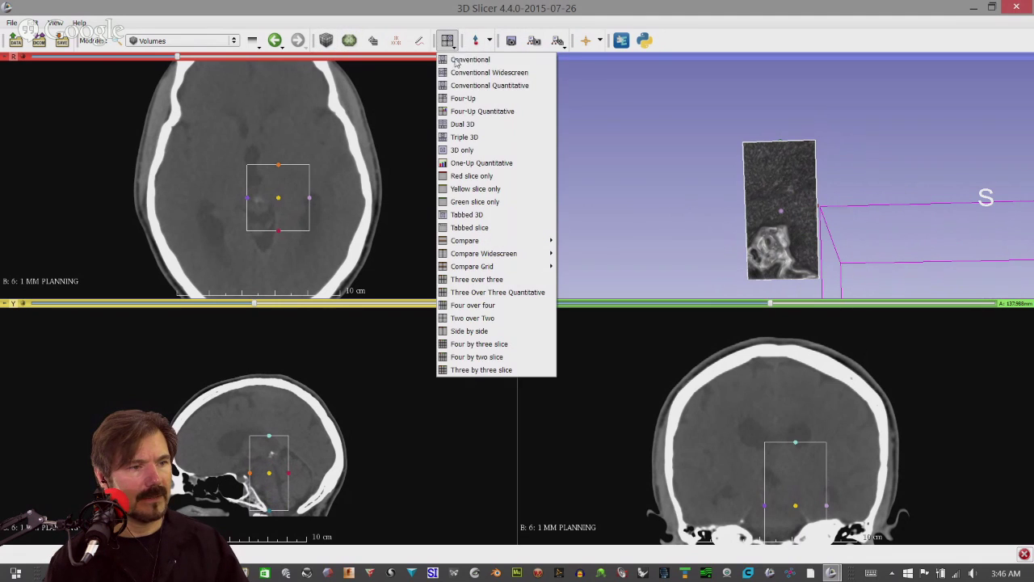
{"action": "left_click", "coordinate": [466, 72]}
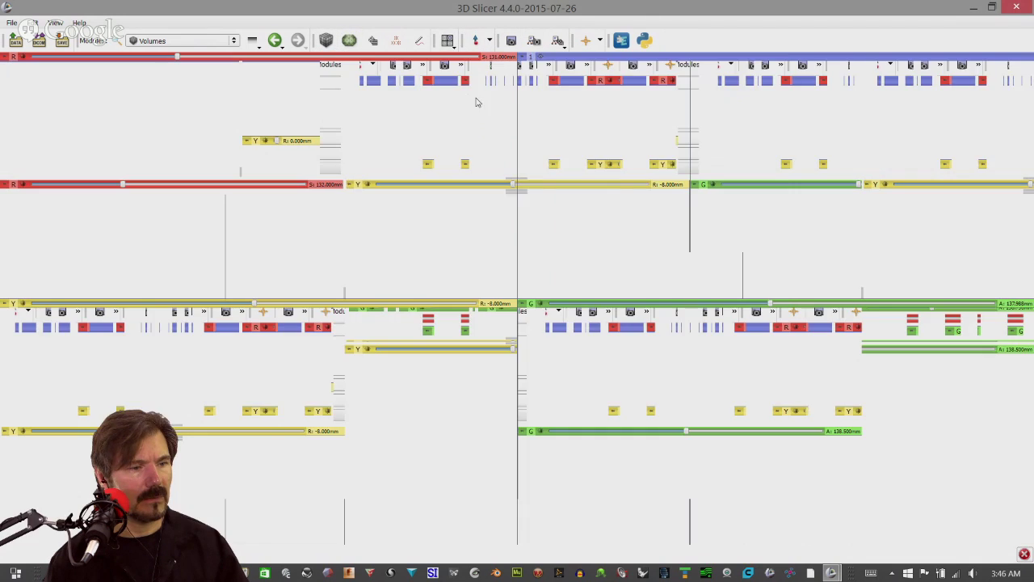
Examine the cropped block in the 3D view from several sides and distances
{"action": "left_click_drag", "start_coordinate": [526, 284], "coordinate": [476, 235]}
{"action": "scroll", "coordinate": [476, 240], "scroll_direction": "down", "scroll_amount": 2}
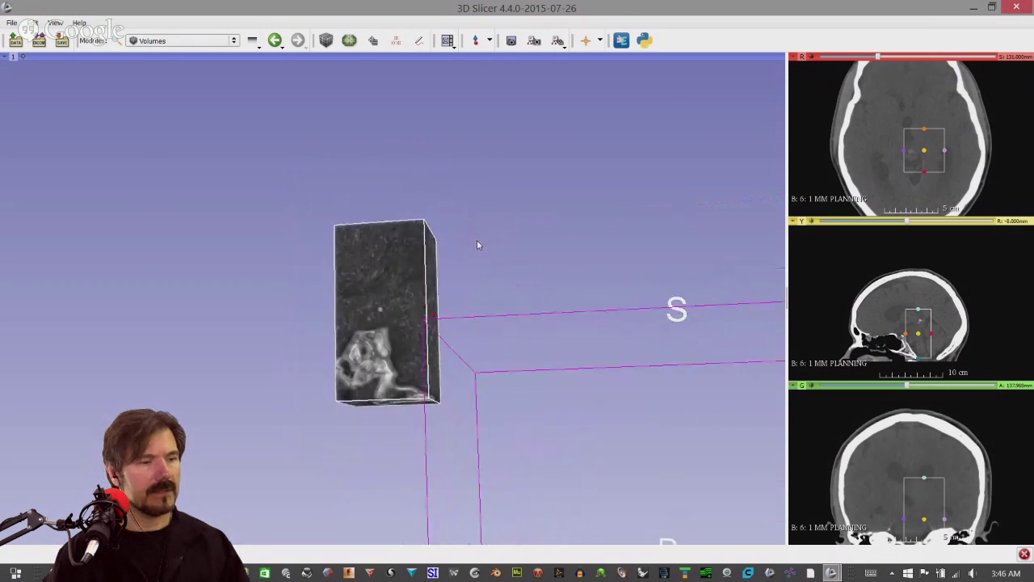
{"action": "scroll", "coordinate": [477, 243], "scroll_direction": "up", "scroll_amount": 5}
{"action": "scroll", "coordinate": [477, 245], "scroll_direction": "down", "scroll_amount": 3}
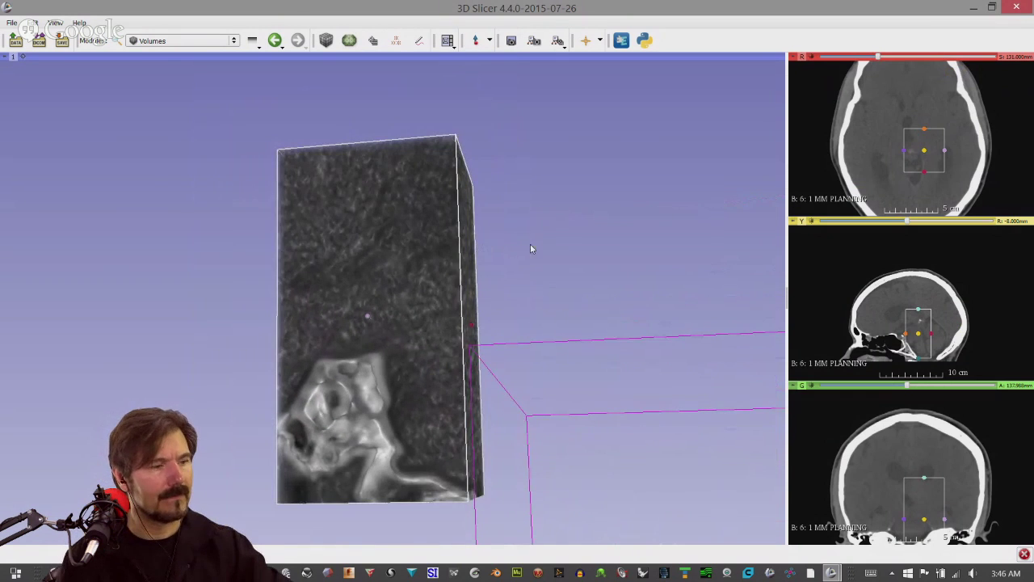
{"action": "left_click_drag", "start_coordinate": [530, 249], "coordinate": [714, 266]}
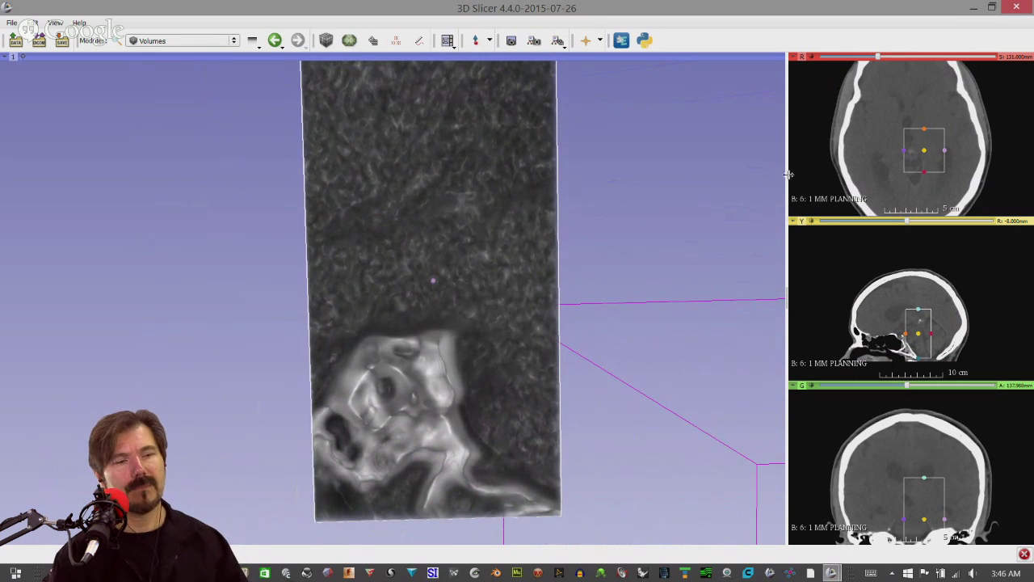
{"action": "left_click_drag", "start_coordinate": [789, 174], "coordinate": [1020, 172]}
{"action": "left_click_drag", "start_coordinate": [662, 291], "coordinate": [672, 321]}
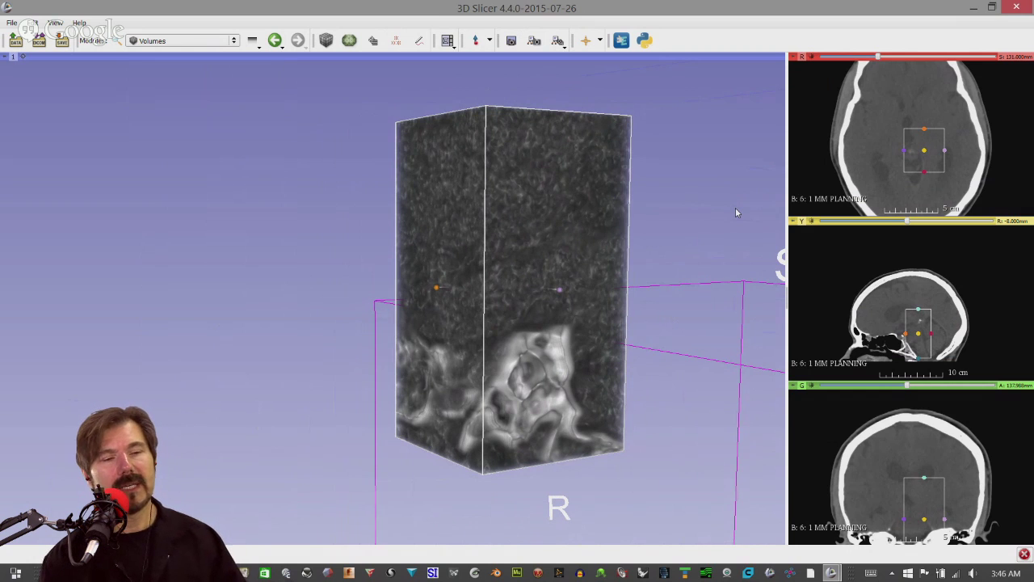
{"action": "left_click_drag", "start_coordinate": [682, 215], "coordinate": [617, 224]}
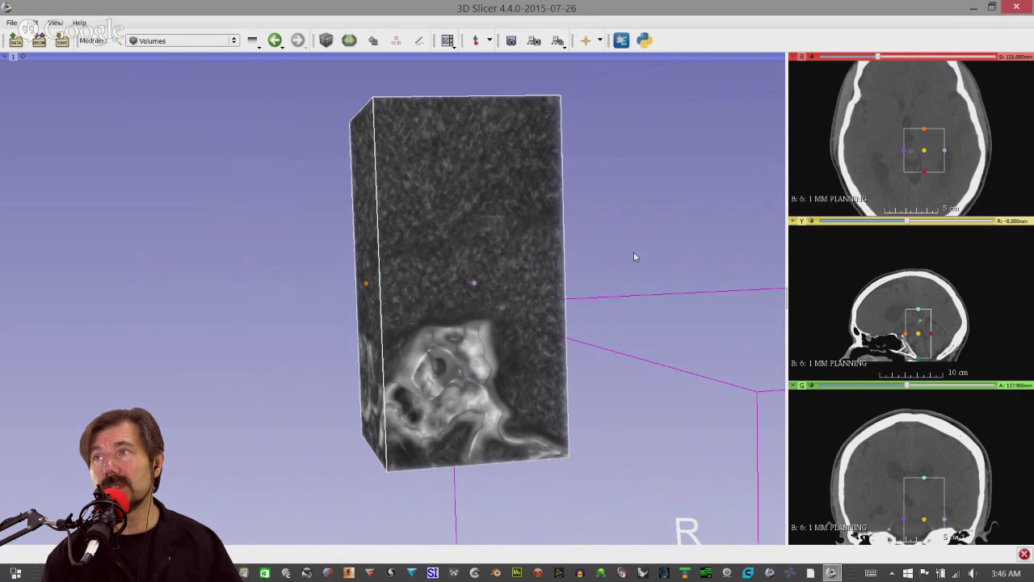
{"action": "left_click_drag", "start_coordinate": [633, 257], "coordinate": [653, 258]}
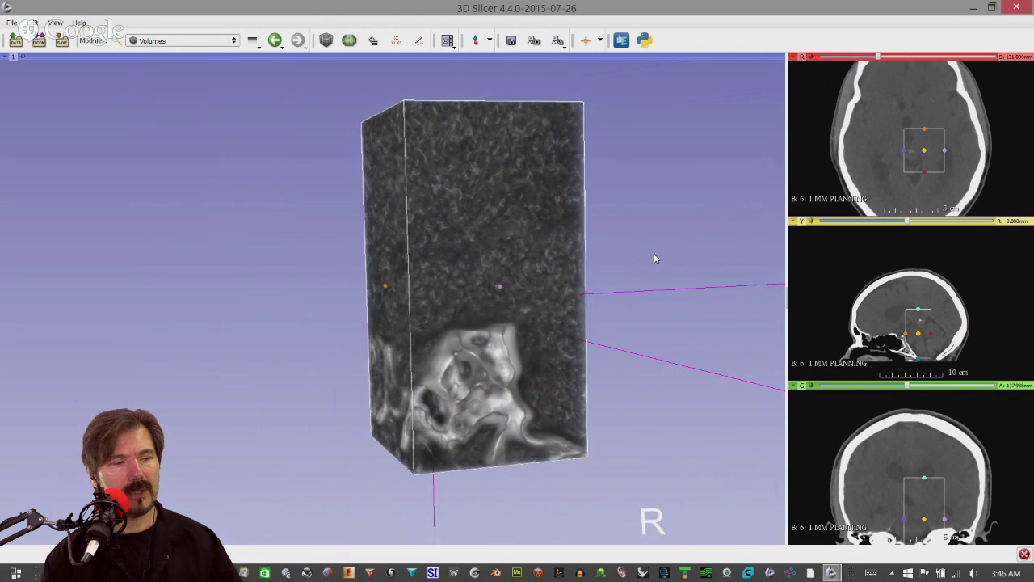
{"action": "scroll", "coordinate": [649, 257], "scroll_direction": "up", "scroll_amount": 2}
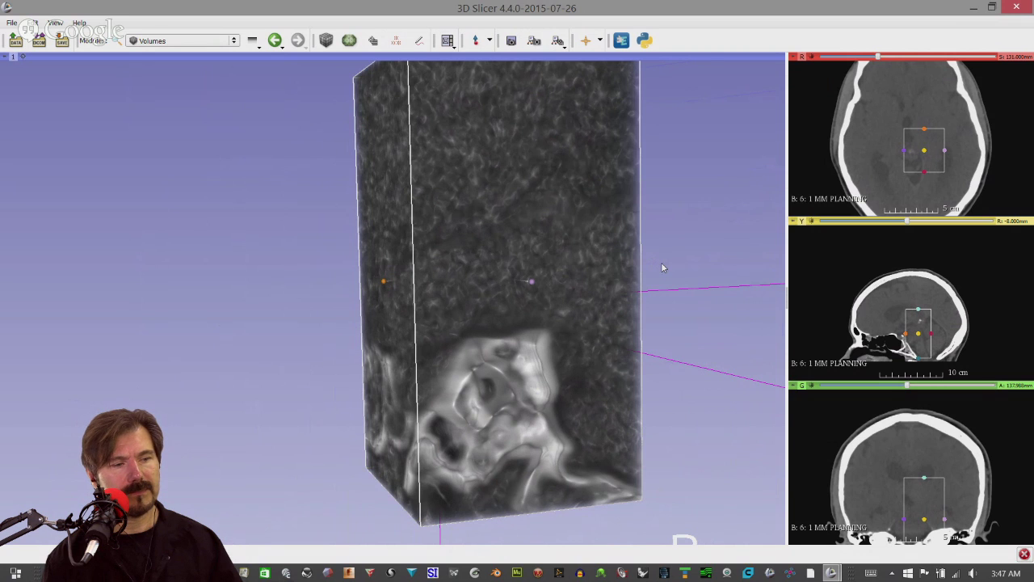
{"action": "scroll", "coordinate": [662, 267], "scroll_direction": "down", "scroll_amount": 2}
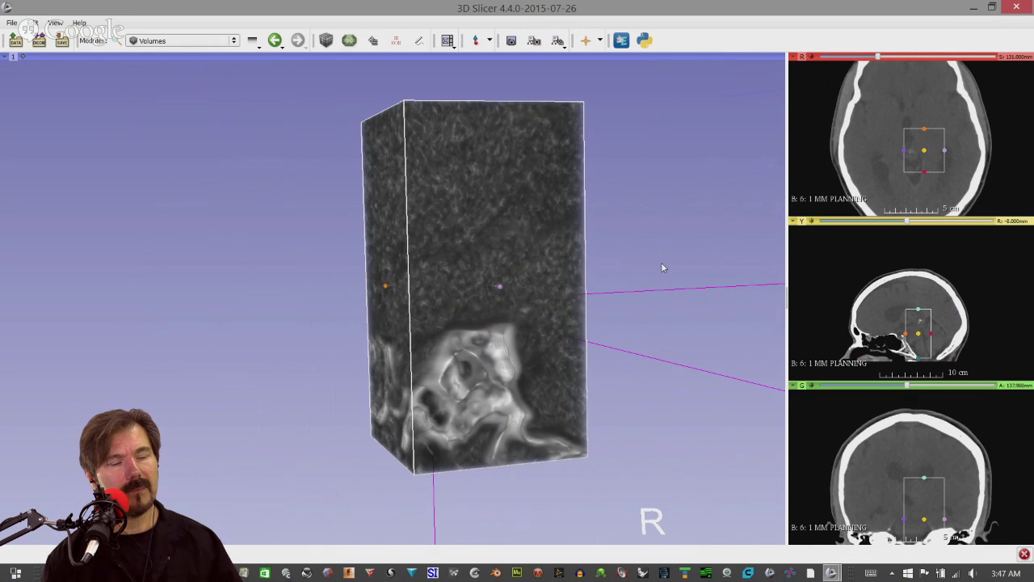
{"action": "left_click_drag", "start_coordinate": [651, 268], "coordinate": [676, 265]}
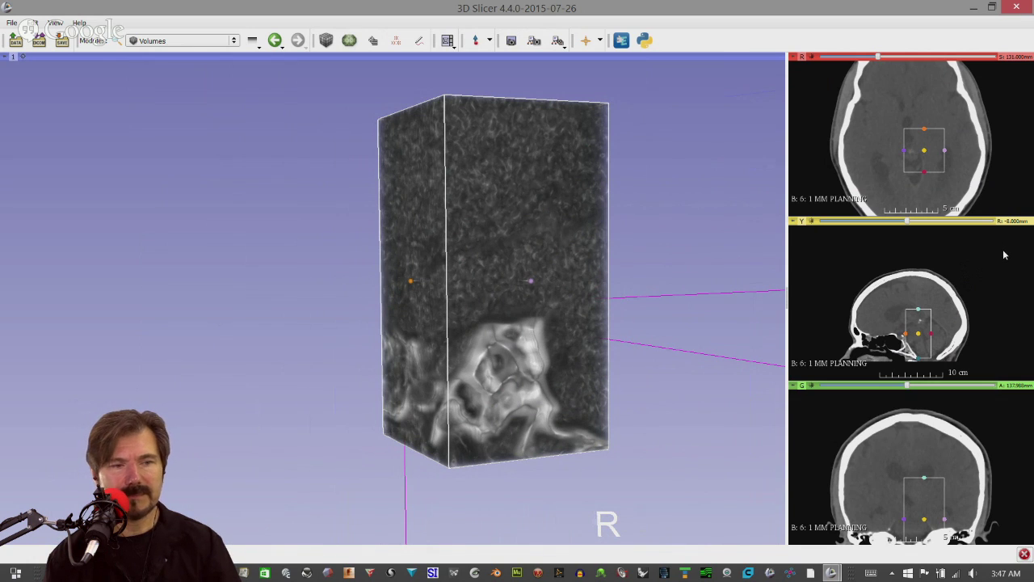
{"action": "scroll", "coordinate": [1008, 260], "scroll_direction": "down", "scroll_amount": 1}
{"action": "scroll", "coordinate": [1009, 262], "scroll_direction": "up", "scroll_amount": 1}
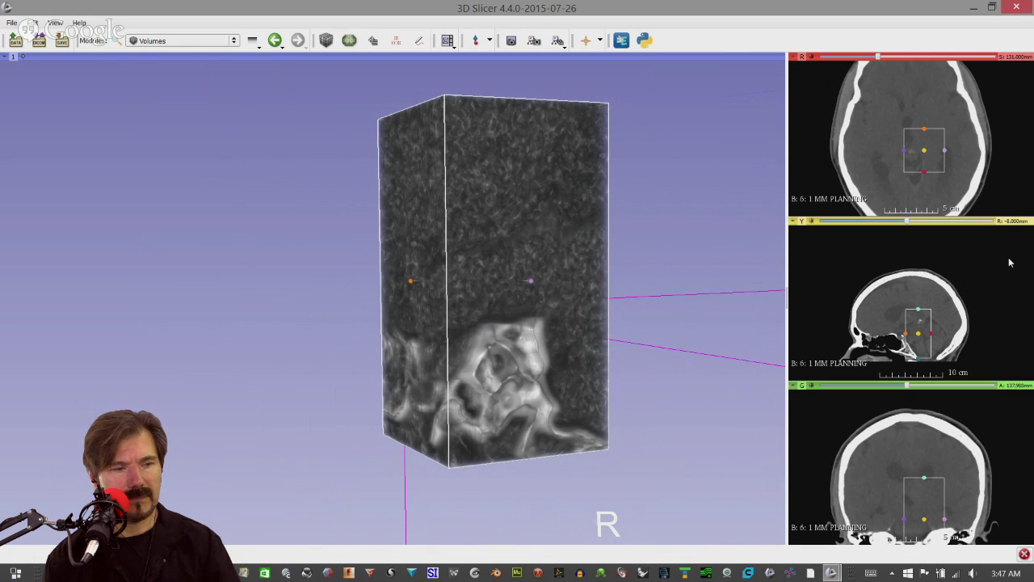
{"action": "left_click_drag", "start_coordinate": [699, 307], "coordinate": [695, 302]}
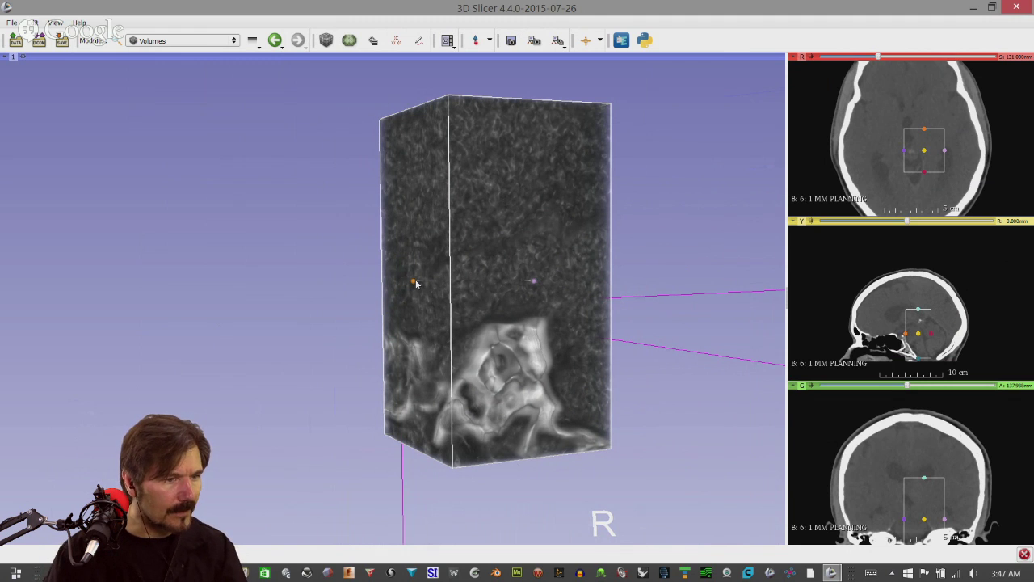
Extend the crop box forward and outward to one side by its face handles in the 3D view
{"action": "left_click_drag", "start_coordinate": [415, 283], "coordinate": [341, 283]}
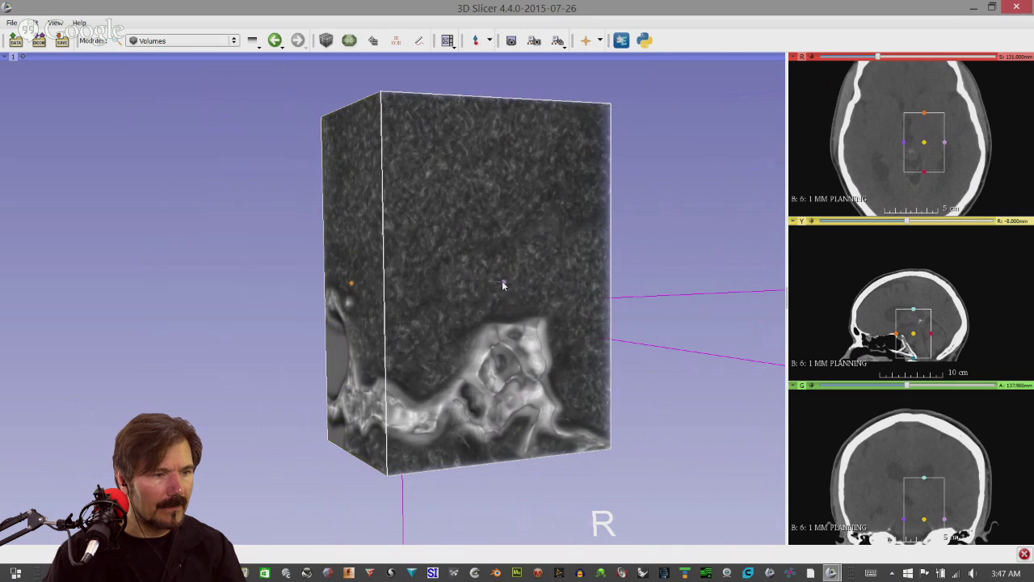
{"action": "left_click_drag", "start_coordinate": [502, 283], "coordinate": [562, 290]}
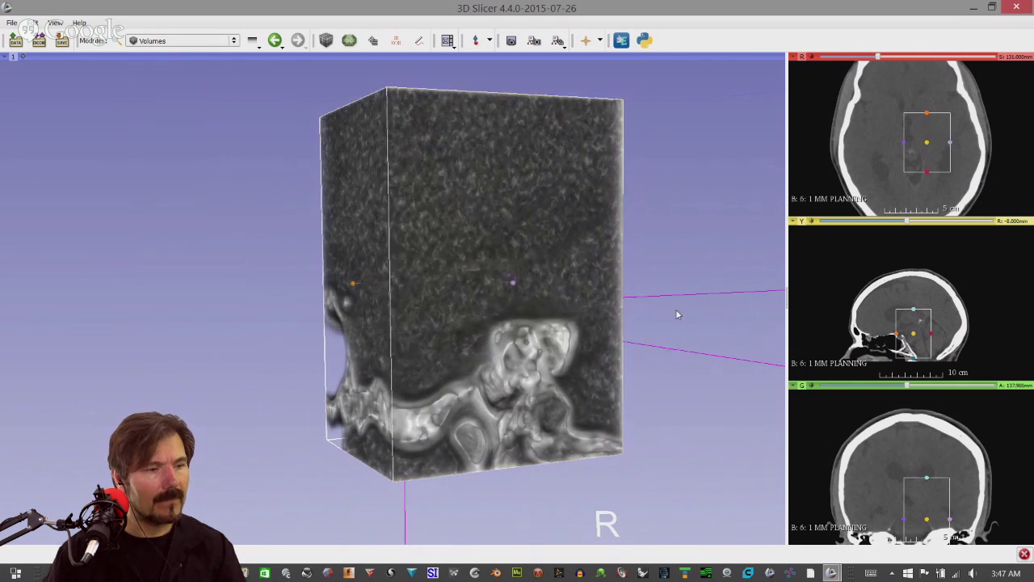
Lower the crop box in the sagittal view so its top lies just below the bright spots, and inspect the skull base rendering
{"action": "left_click_drag", "start_coordinate": [677, 315], "coordinate": [630, 311]}
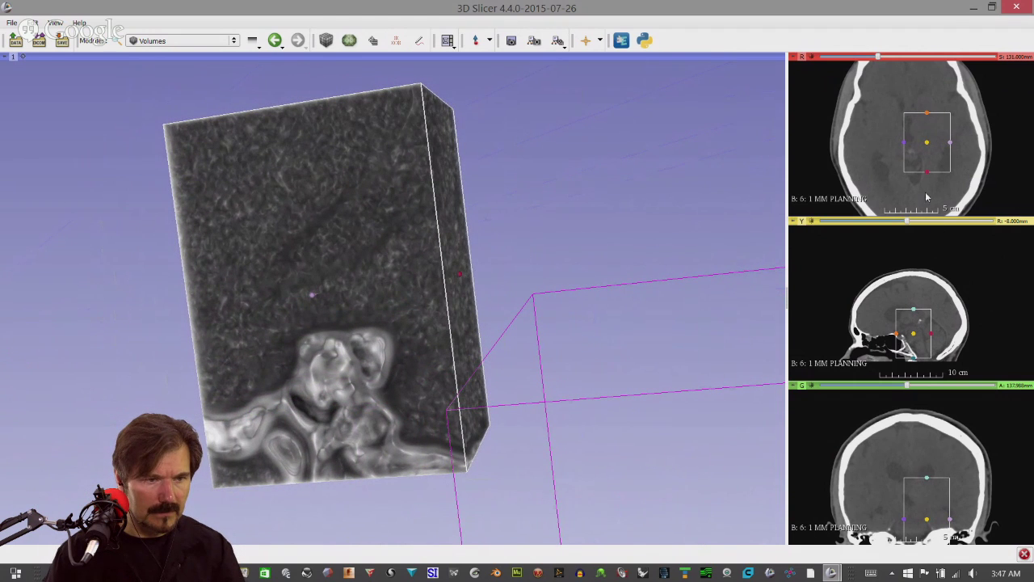
{"action": "left_click_drag", "start_coordinate": [915, 312], "coordinate": [914, 369]}
{"action": "left_click_drag", "start_coordinate": [718, 294], "coordinate": [828, 261]}
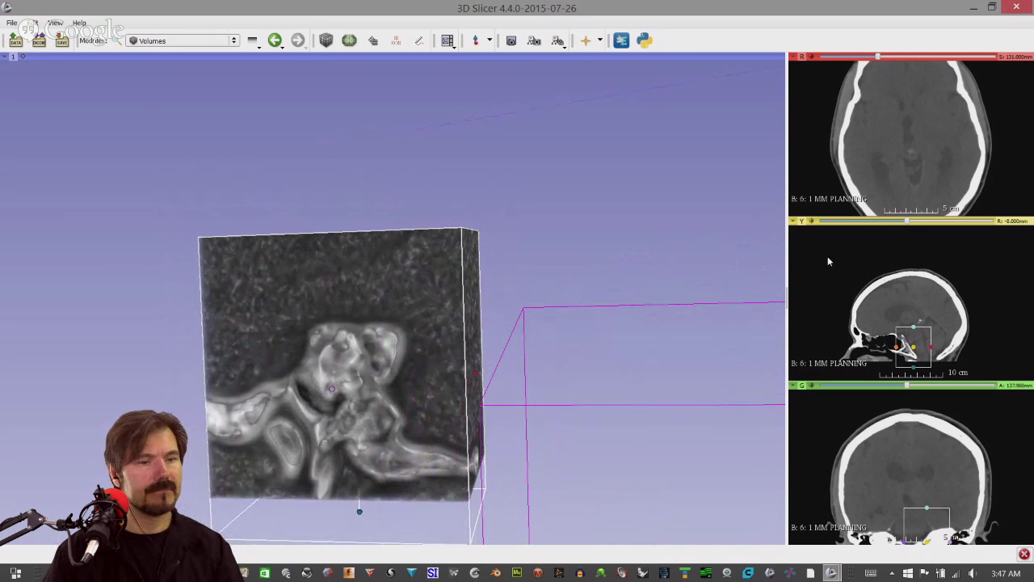
{"action": "mouse_move", "coordinate": [601, 347]}
{"action": "left_mouse_down"}
{"action": "mouse_move", "coordinate": [591, 142]}
{"action": "mouse_move", "coordinate": [599, 348]}
{"action": "mouse_move", "coordinate": [607, 339]}
{"action": "left_mouse_up"}
{"action": "scroll", "coordinate": [589, 315], "scroll_direction": "up", "scroll_amount": 2}
{"action": "scroll", "coordinate": [588, 311], "scroll_direction": "down", "scroll_amount": 5}
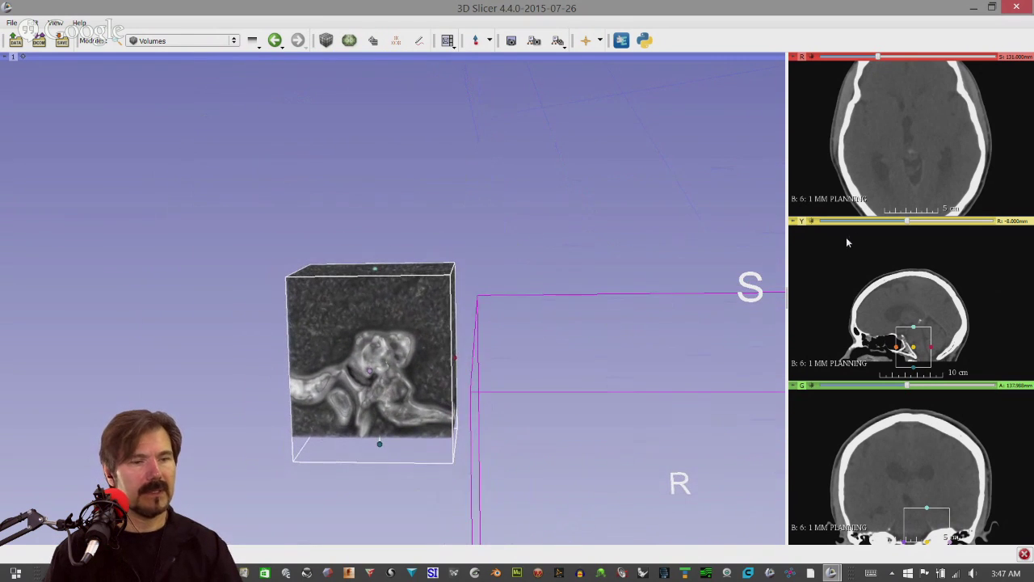
Adjust the window/level on the axial slice so that only the bone and the central bright spot stand out
{"action": "scroll", "coordinate": [997, 187], "scroll_direction": "down", "scroll_amount": 3}
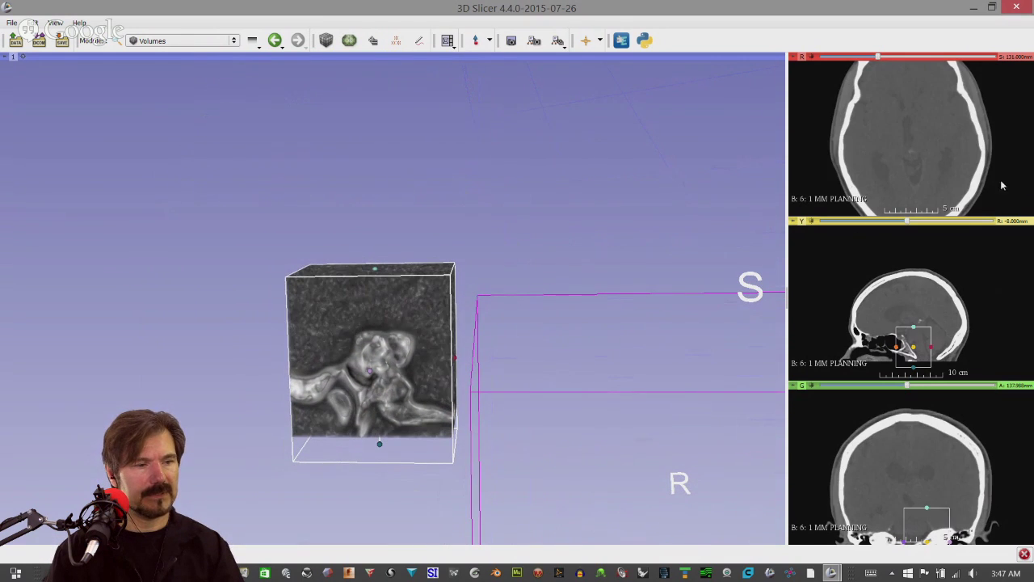
{"action": "left_click_drag", "start_coordinate": [957, 182], "coordinate": [910, 192]}
{"action": "left_click_drag", "start_coordinate": [546, 295], "coordinate": [580, 228]}
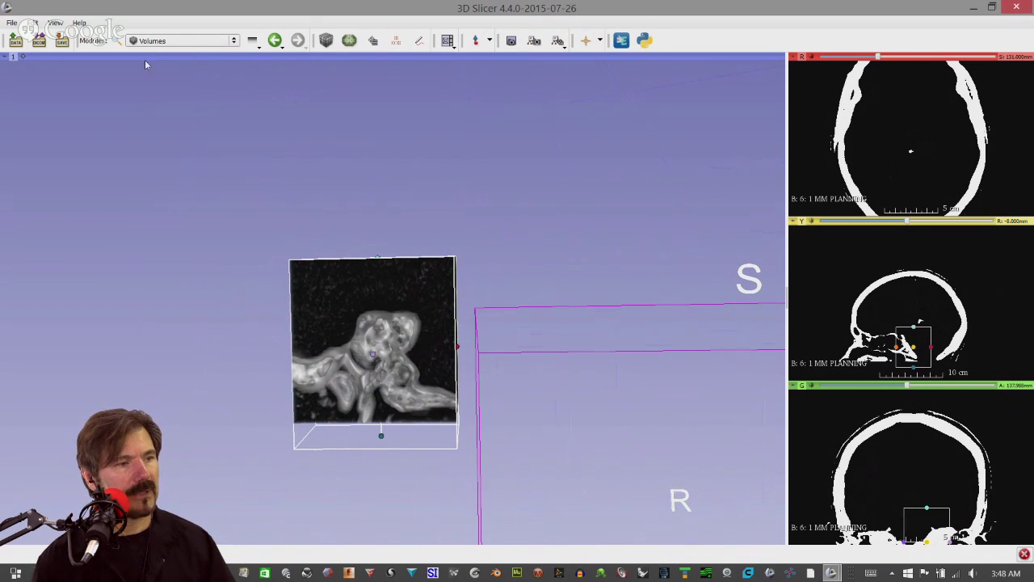
Open the Volume Rendering module and turn off Synchronize with Volumes module for the volume properties
{"action": "left_click", "coordinate": [160, 42]}
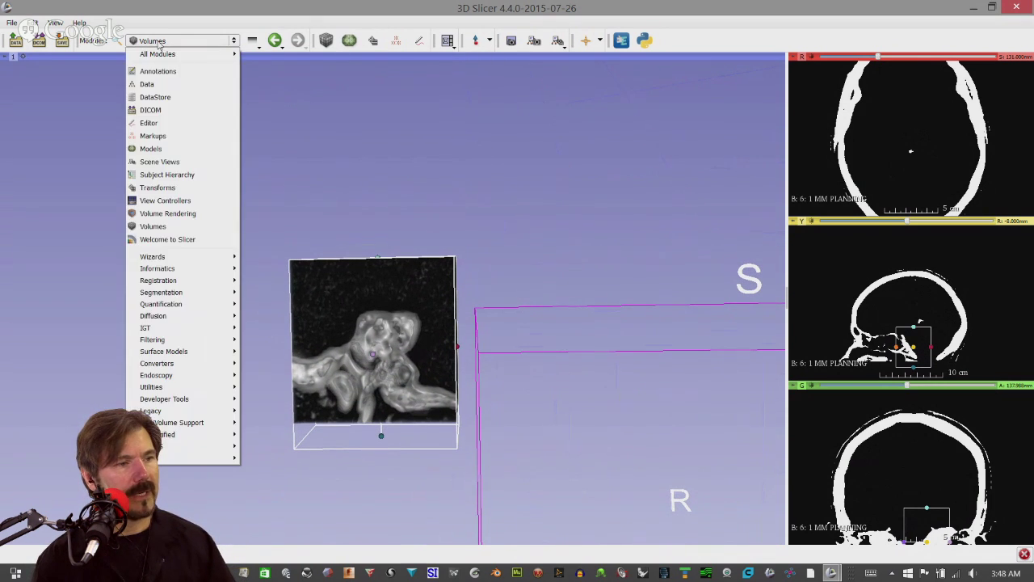
{"action": "left_click", "coordinate": [161, 214]}
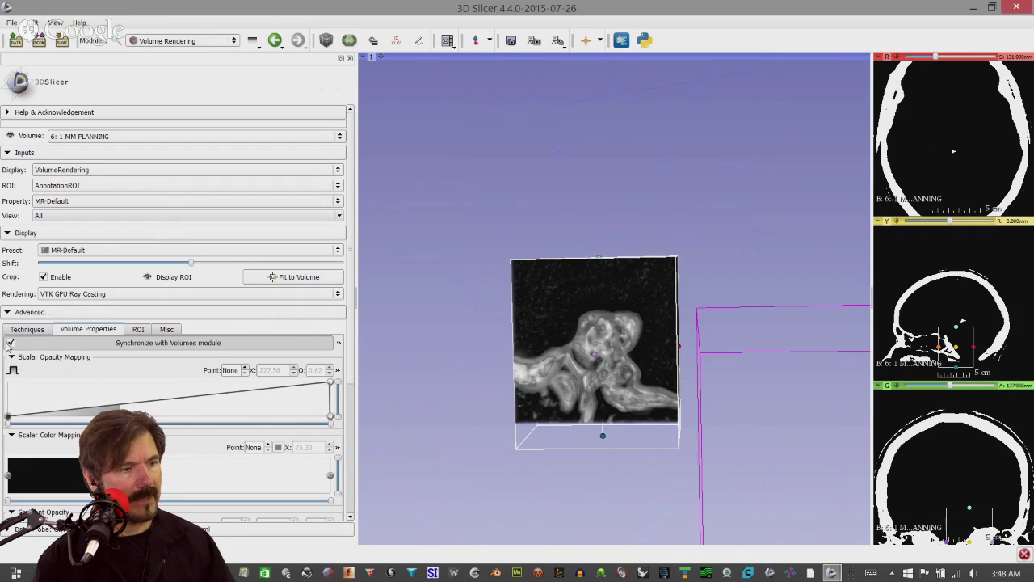
{"action": "left_click", "coordinate": [9, 346]}
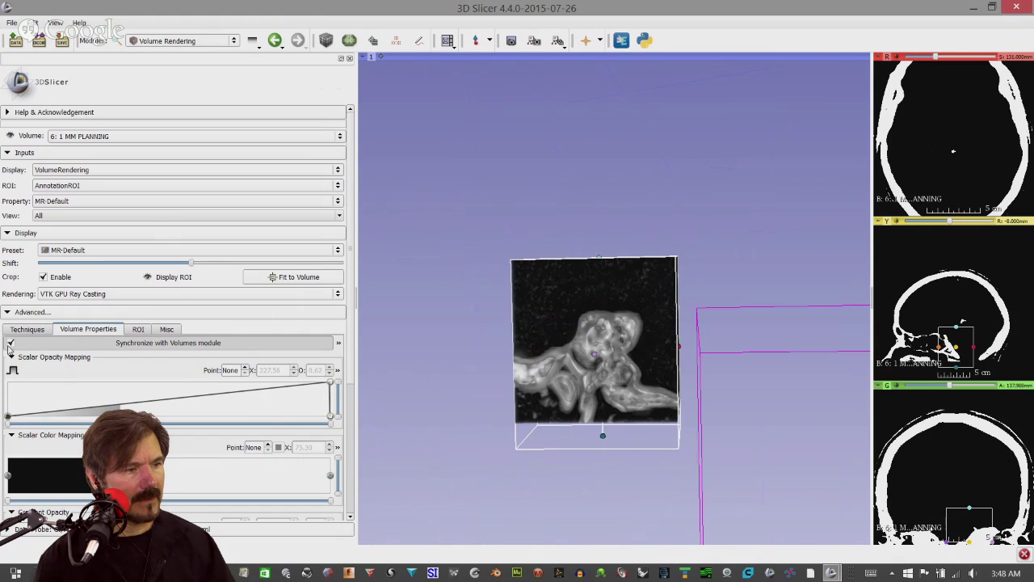
{"action": "left_click", "coordinate": [10, 344]}
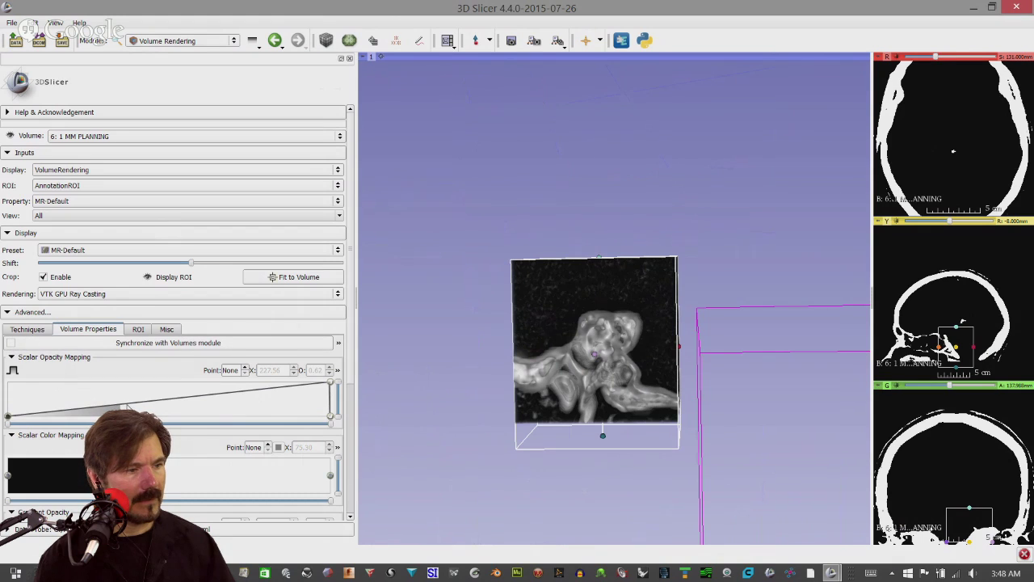
Add points to the scalar opacity curve and place point 2 at X -188.56 with opacity 0.02
{"action": "left_click_drag", "start_coordinate": [119, 407], "coordinate": [156, 398]}
{"action": "left_click", "coordinate": [91, 407]}
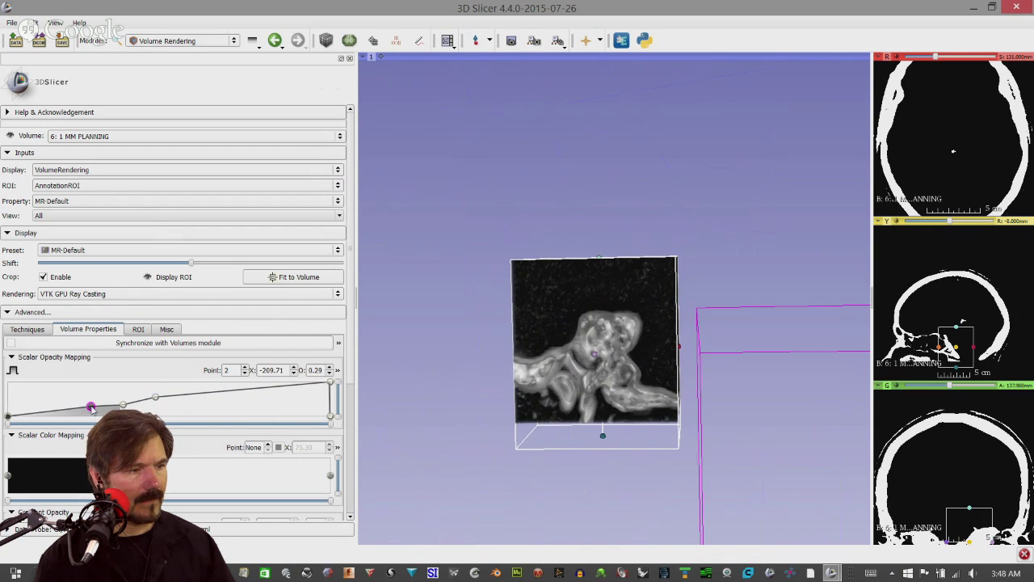
{"action": "left_click_drag", "start_coordinate": [91, 407], "coordinate": [94, 415]}
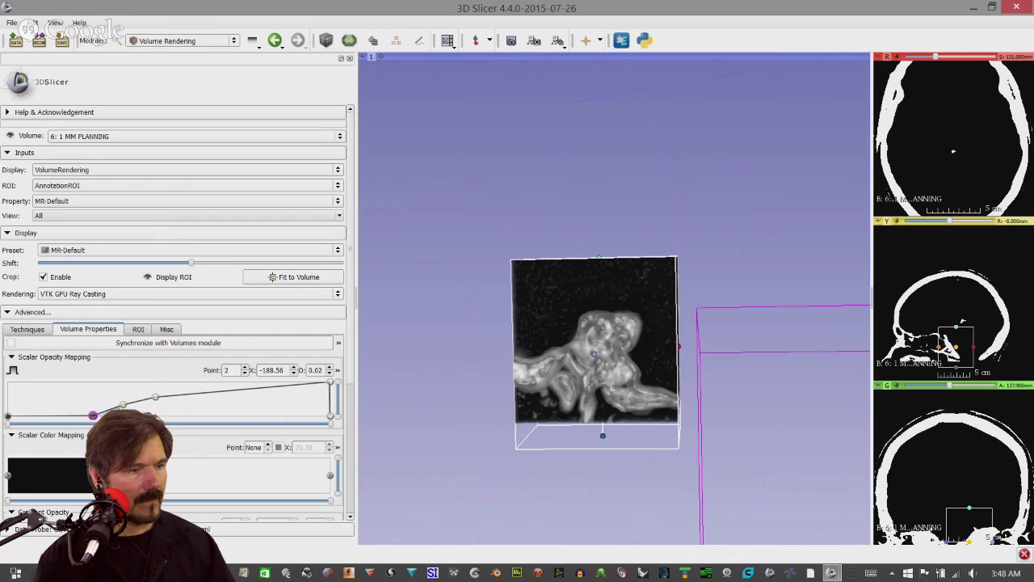
Add points to the scalar color mapping, placing point 1 at X -680.30, and remove the point at X -177.98
{"action": "left_click", "coordinate": [102, 475]}
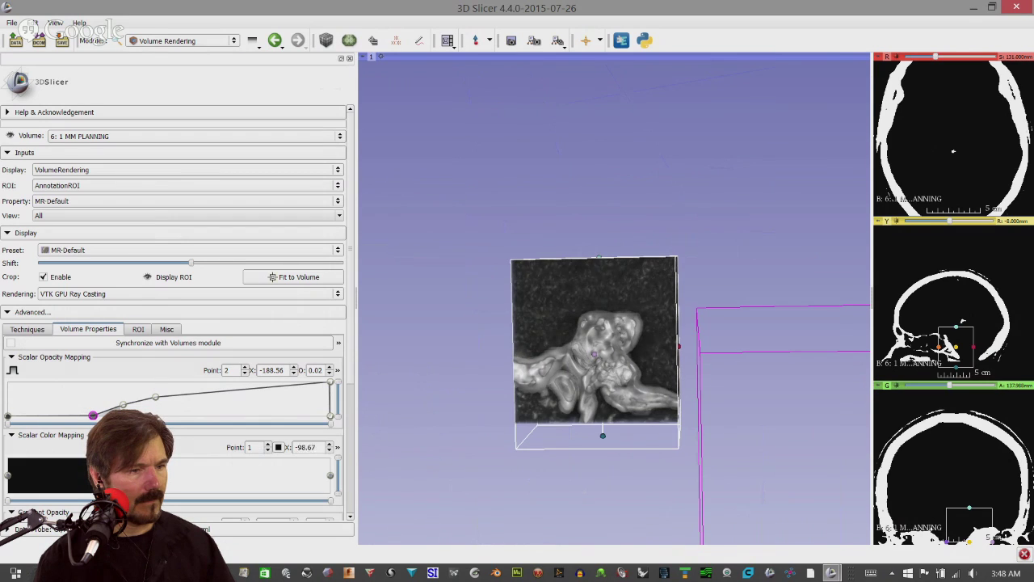
{"action": "left_click_drag", "start_coordinate": [68, 479], "coordinate": [44, 471]}
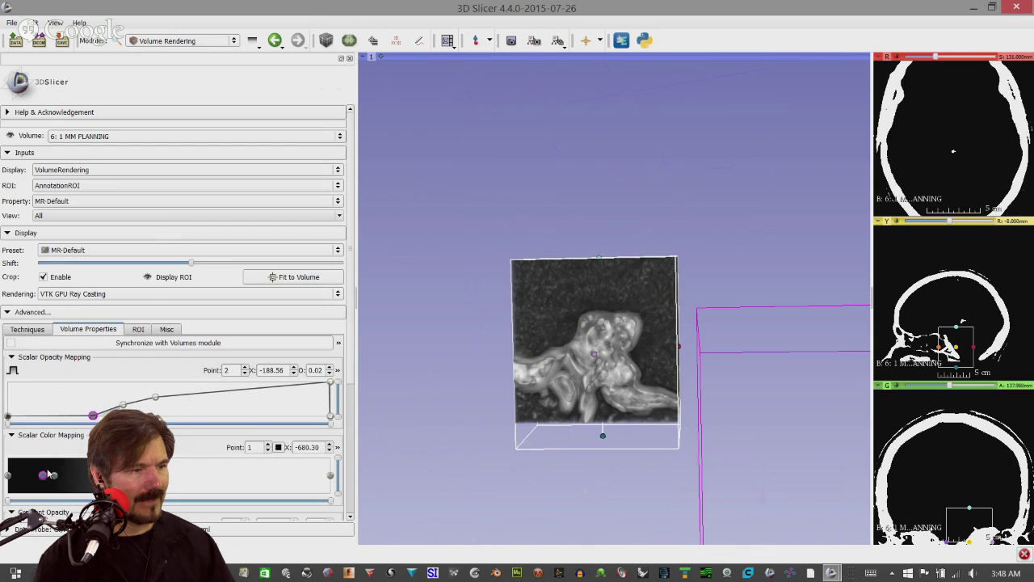
{"action": "left_click", "coordinate": [62, 476]}
{"action": "left_click", "coordinate": [98, 476]}
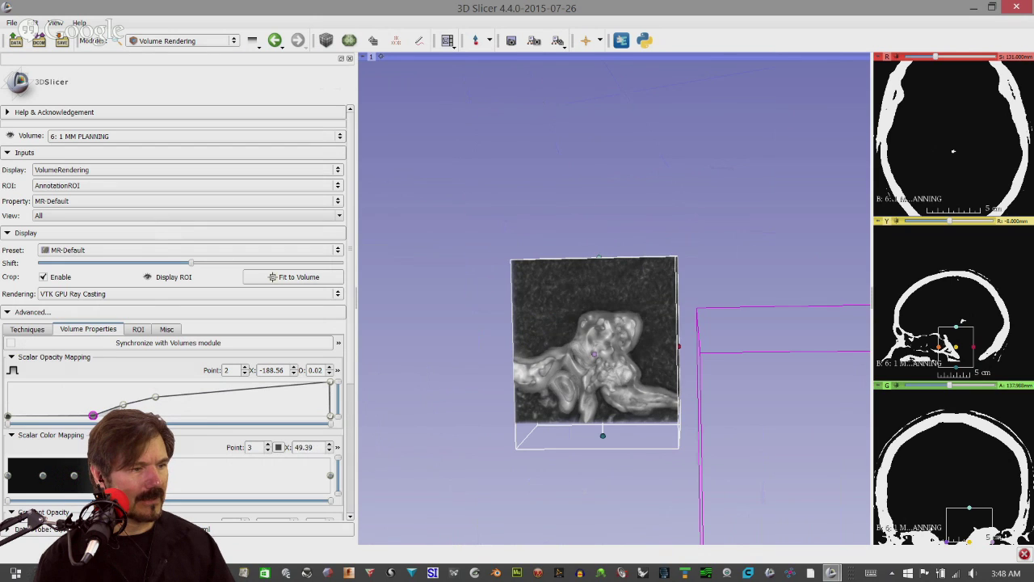
{"action": "left_click_drag", "start_coordinate": [90, 476], "coordinate": [88, 482]}
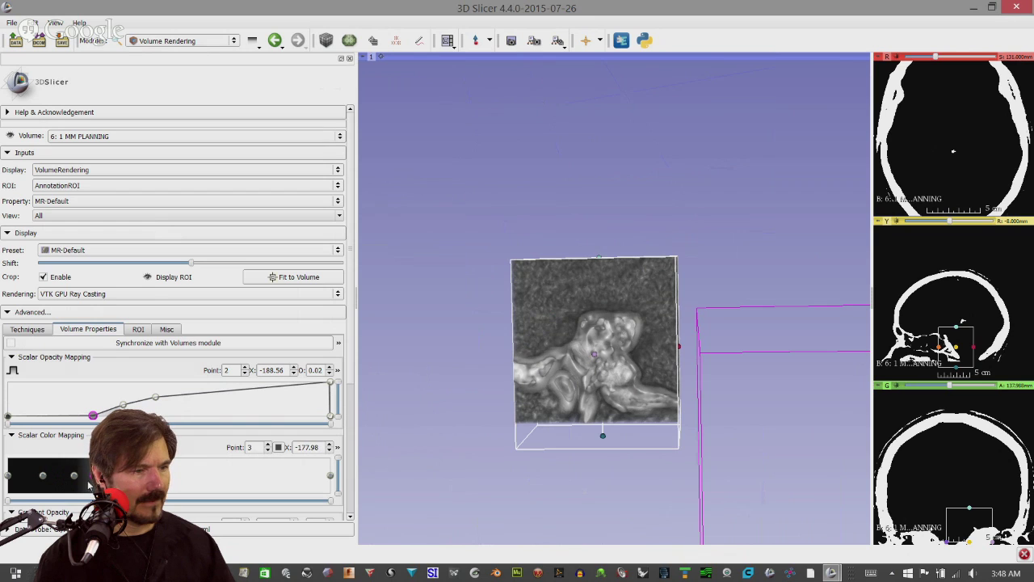
{"action": "right_click", "coordinate": [75, 477]}
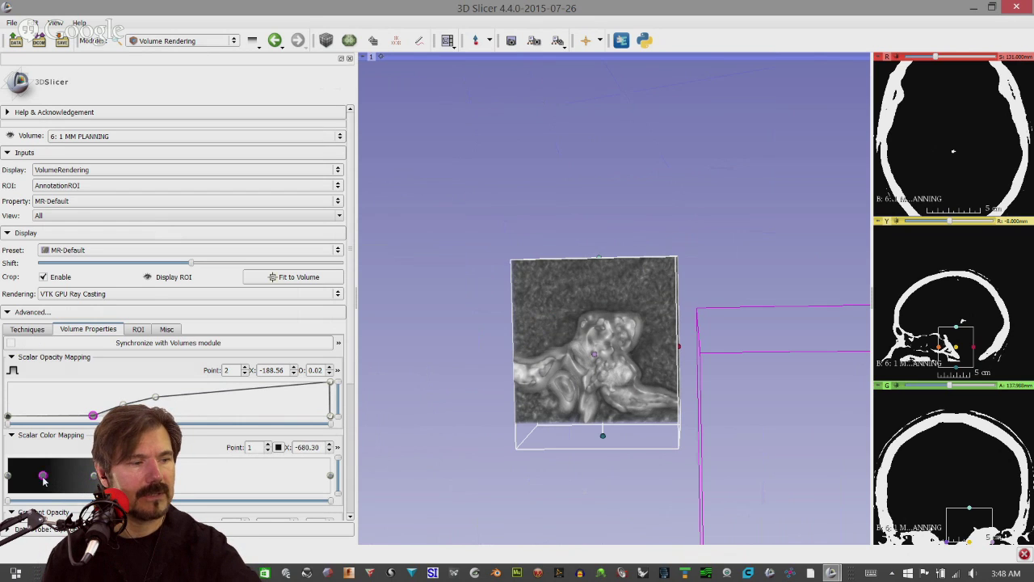
Place scalar color mapping point 1 near X -770 and point 2 at X 65.25, and add a gradient opacity point at X 414.23, opacity 0.06
{"action": "right_click", "coordinate": [42, 476]}
{"action": "left_click_drag", "start_coordinate": [95, 478], "coordinate": [30, 475]}
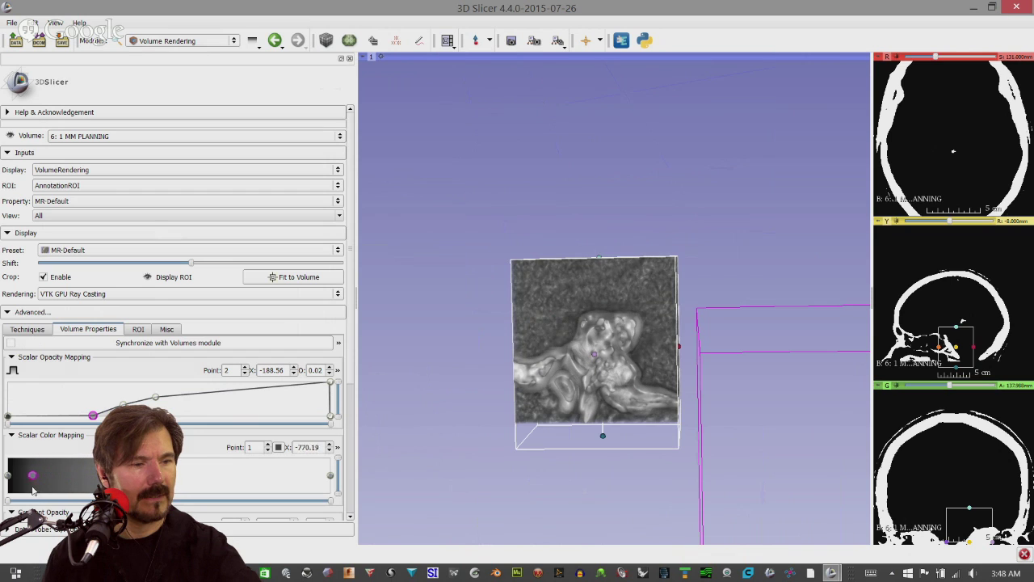
{"action": "mouse_move", "coordinate": [118, 477]}
{"action": "left_mouse_down"}
{"action": "mouse_move", "coordinate": [76, 479]}
{"action": "mouse_move", "coordinate": [119, 476]}
{"action": "left_mouse_up"}
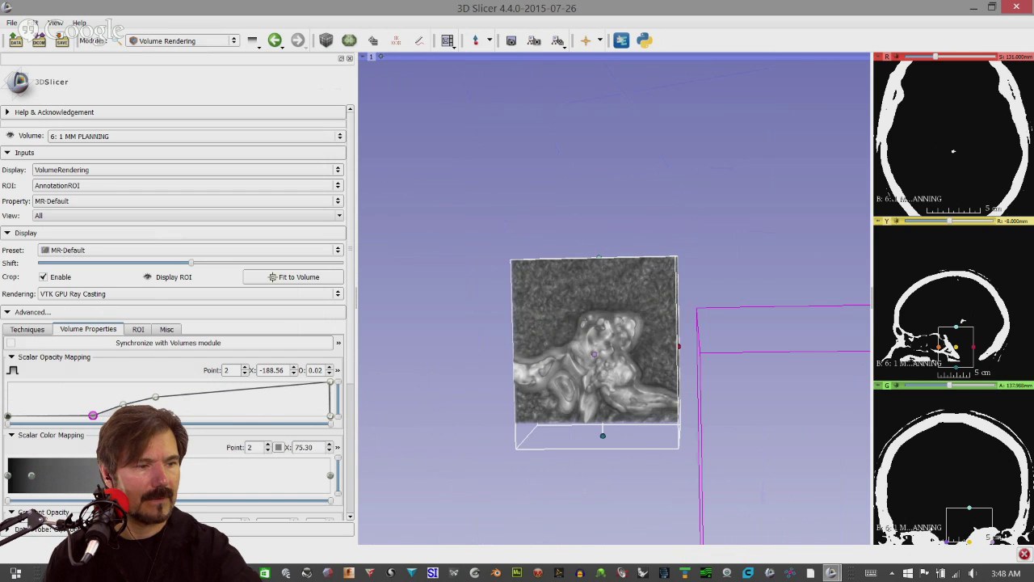
{"action": "scroll", "coordinate": [193, 467], "scroll_direction": "down", "scroll_amount": 3}
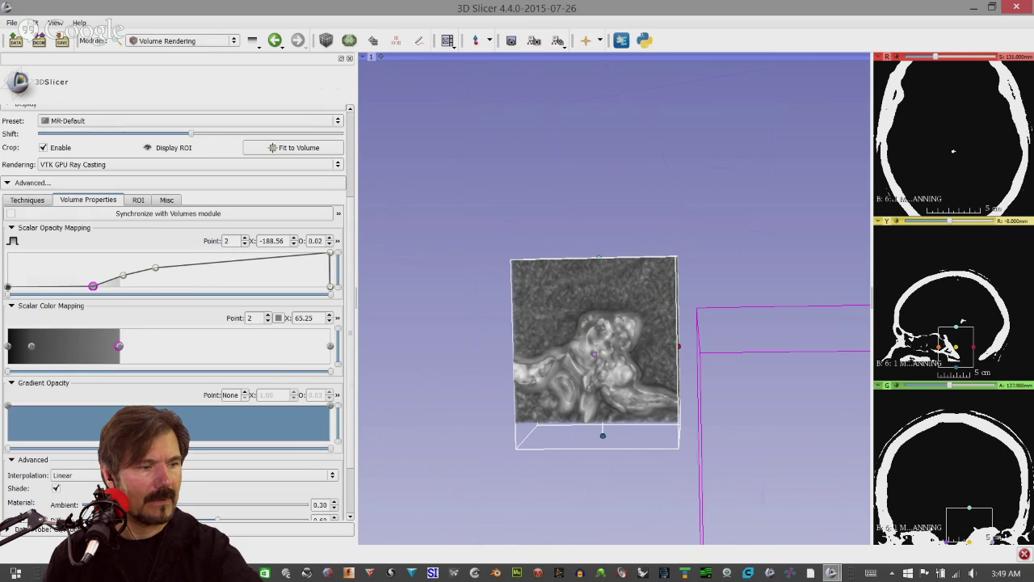
{"action": "left_click", "coordinate": [141, 438]}
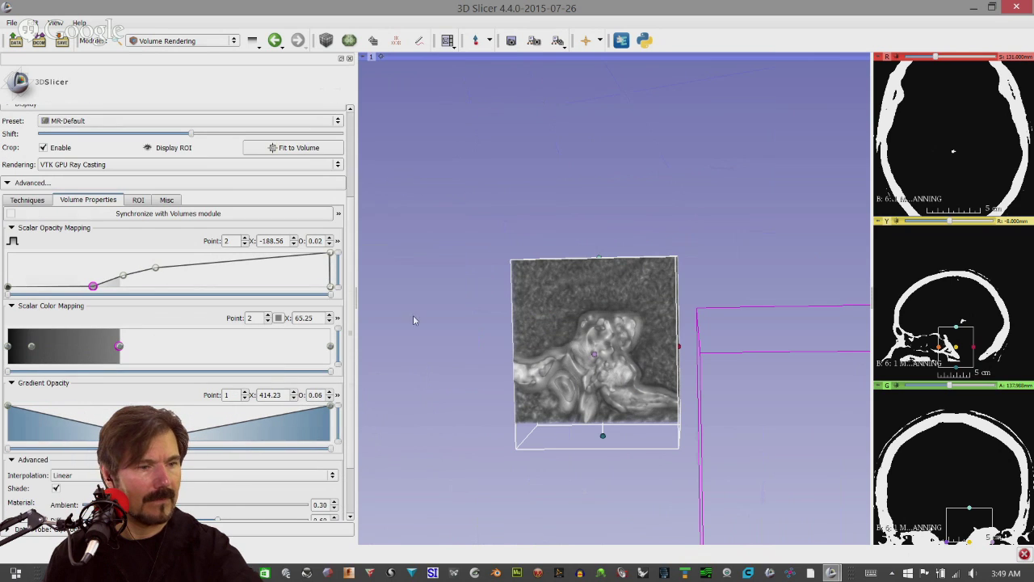
Reshape the scalar opacity curve so it rises at higher intensities, placing point 3 at X 229.17 with opacity 0.40
{"action": "left_click_drag", "start_coordinate": [637, 230], "coordinate": [365, 224]}
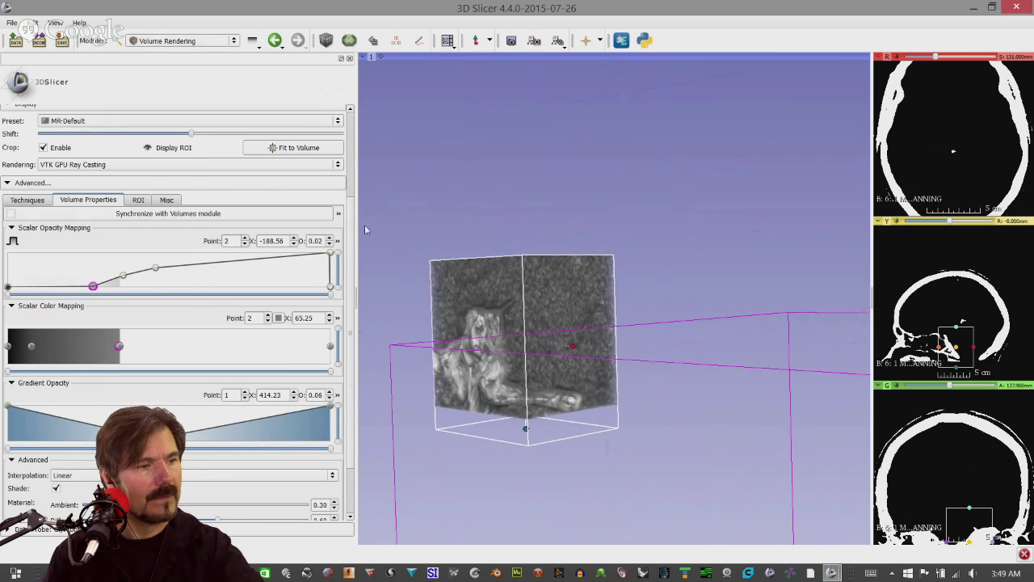
{"action": "left_click", "coordinate": [155, 268]}
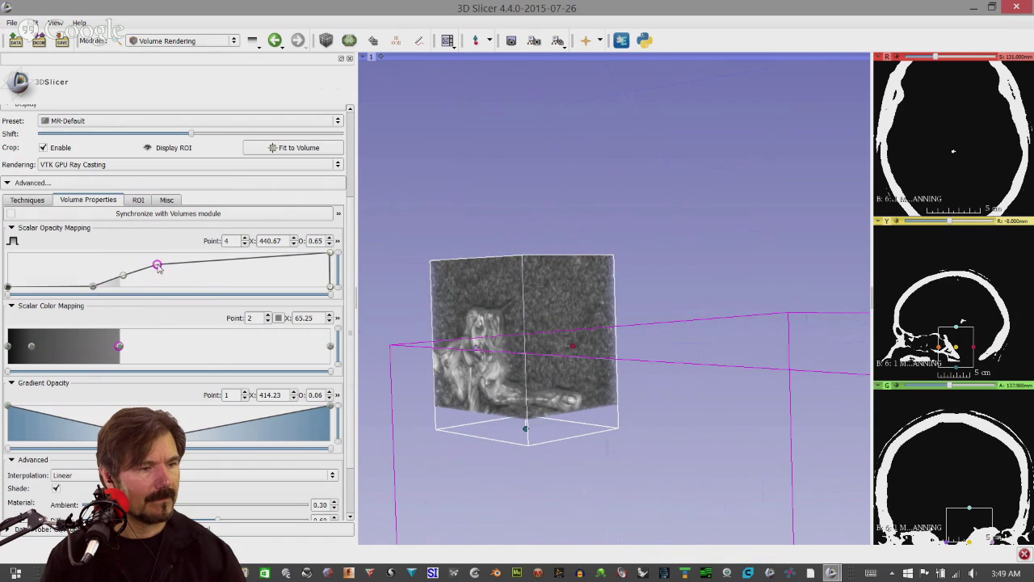
{"action": "left_click_drag", "start_coordinate": [95, 287], "coordinate": [135, 273]}
Examine the cropped skull base rendering from several angles and distances
{"action": "left_click_drag", "start_coordinate": [495, 320], "coordinate": [621, 307]}
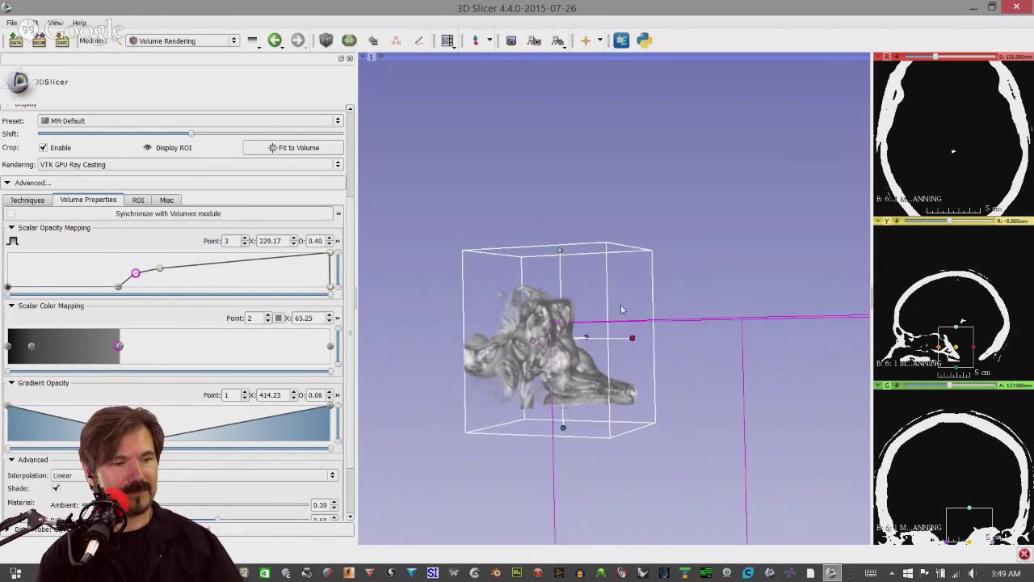
{"action": "scroll", "coordinate": [613, 349], "scroll_direction": "down", "scroll_amount": 3}
{"action": "scroll", "coordinate": [613, 349], "scroll_direction": "up", "scroll_amount": 6}
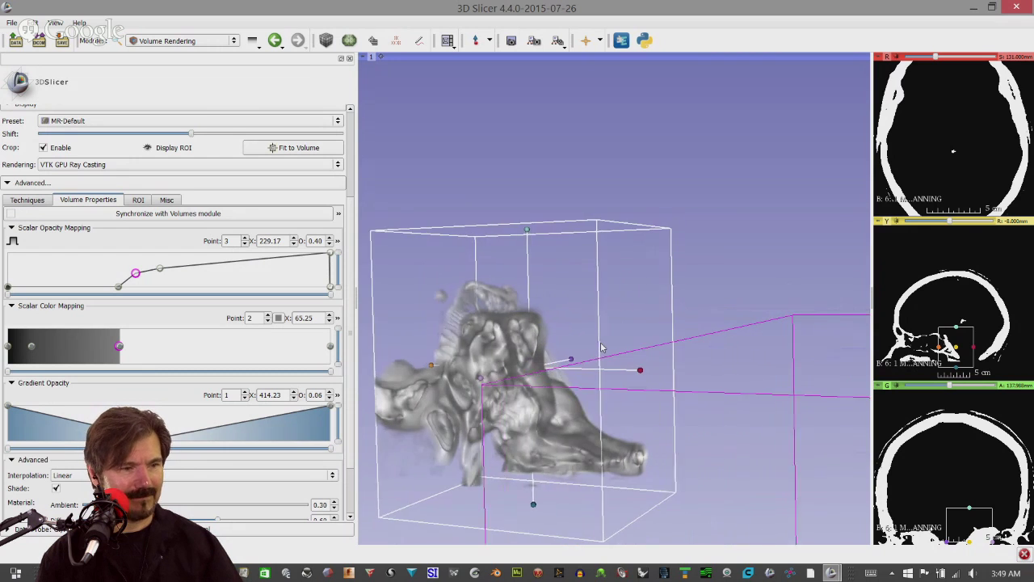
{"action": "left_click_drag", "start_coordinate": [554, 349], "coordinate": [662, 329]}
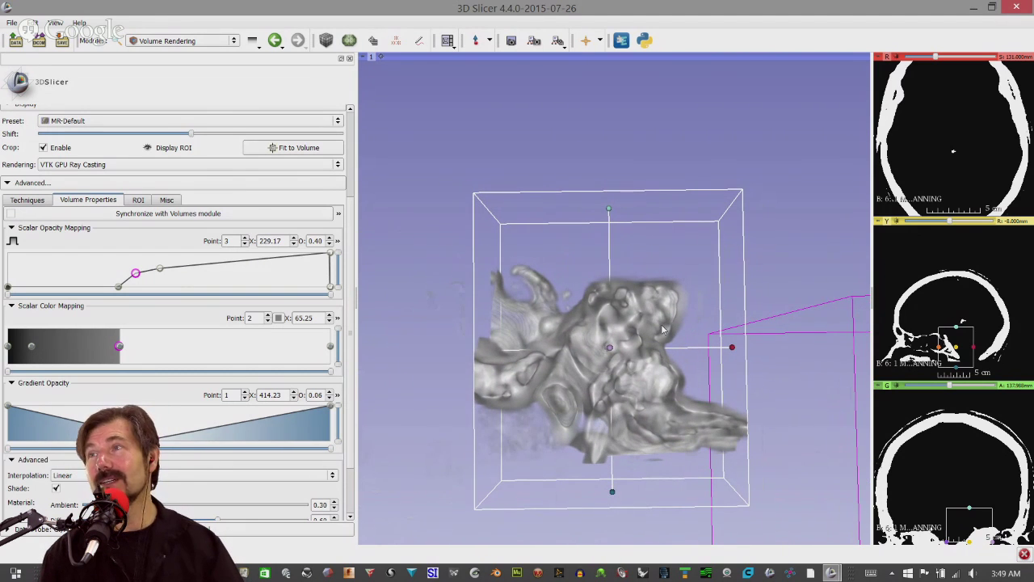
{"action": "left_click_drag", "start_coordinate": [663, 329], "coordinate": [511, 336]}
{"action": "middle_click_drag", "start_coordinate": [510, 336], "coordinate": [654, 370]}
{"action": "left_click_drag", "start_coordinate": [654, 370], "coordinate": [625, 350]}
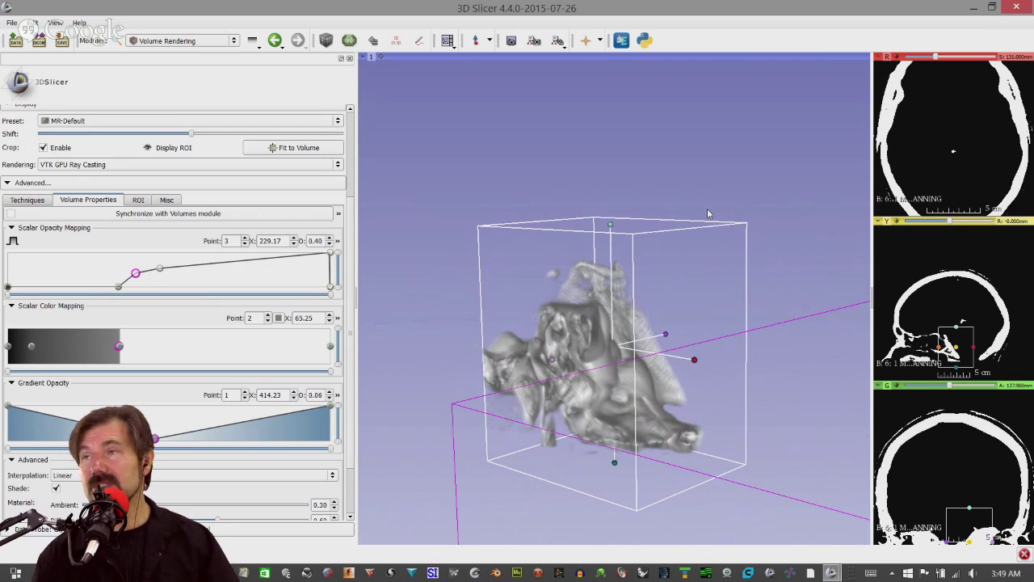
{"action": "left_click_drag", "start_coordinate": [662, 268], "coordinate": [666, 272]}
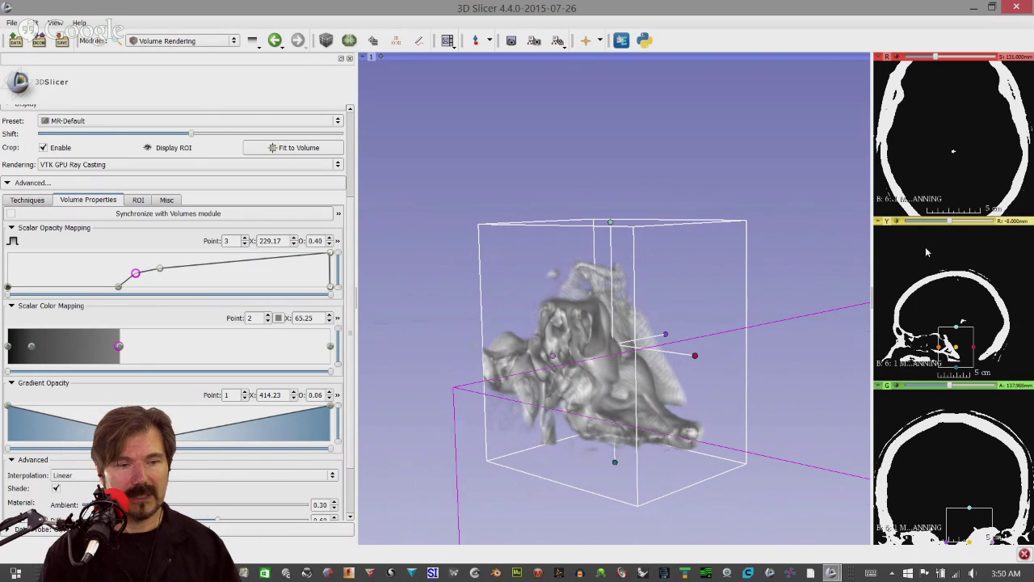
{"action": "scroll", "coordinate": [952, 260], "scroll_direction": "down", "scroll_amount": 1}
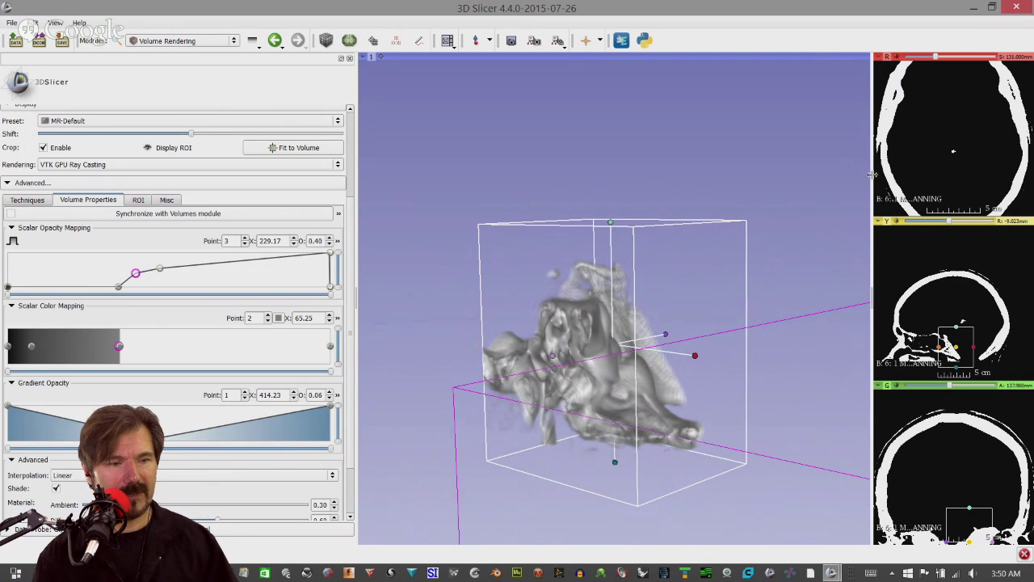
Widen the slice views and show the axial slice with its reformat widget in the 3D view
{"action": "left_click_drag", "start_coordinate": [872, 175], "coordinate": [812, 174]}
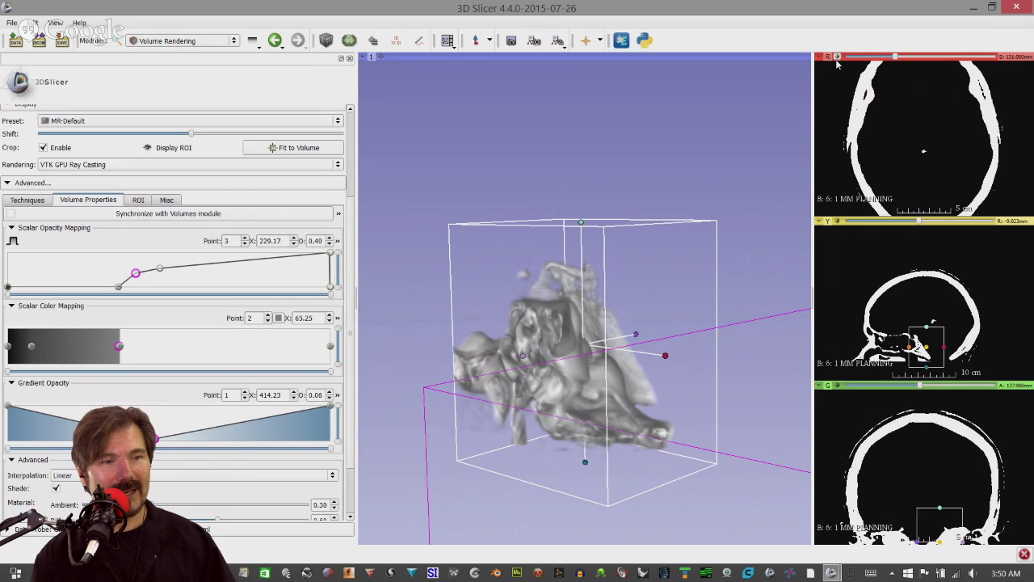
{"action": "mouse_move", "coordinate": [838, 61]}
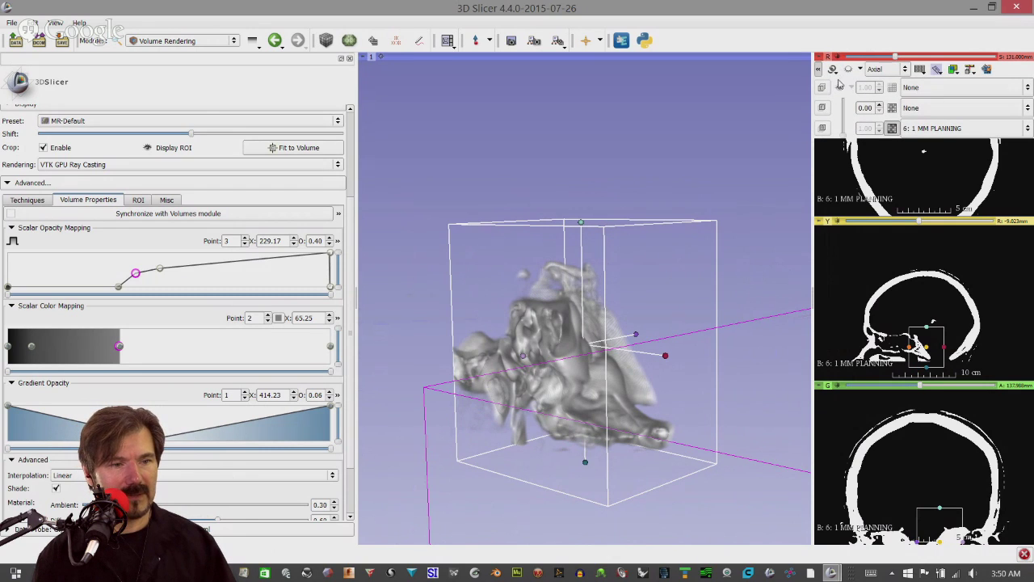
{"action": "left_click", "coordinate": [953, 70]}
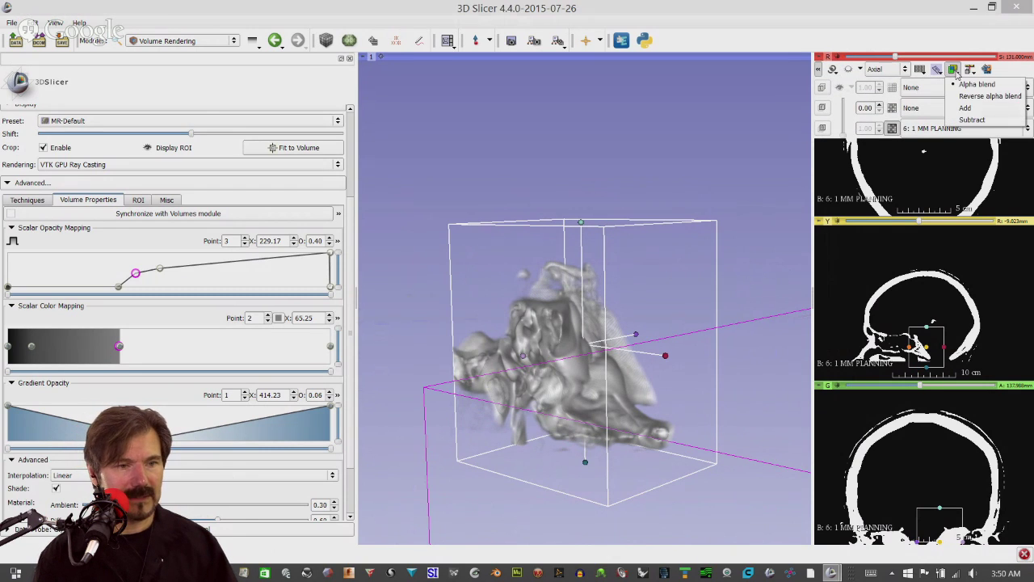
{"action": "left_click", "coordinate": [939, 76]}
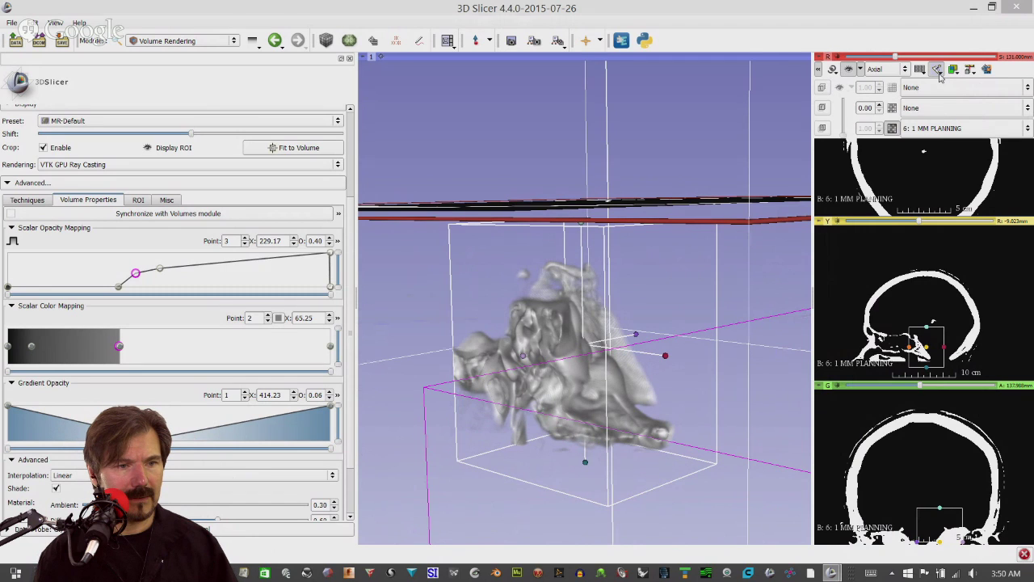
{"action": "left_click", "coordinate": [936, 71]}
{"action": "left_click", "coordinate": [921, 71]}
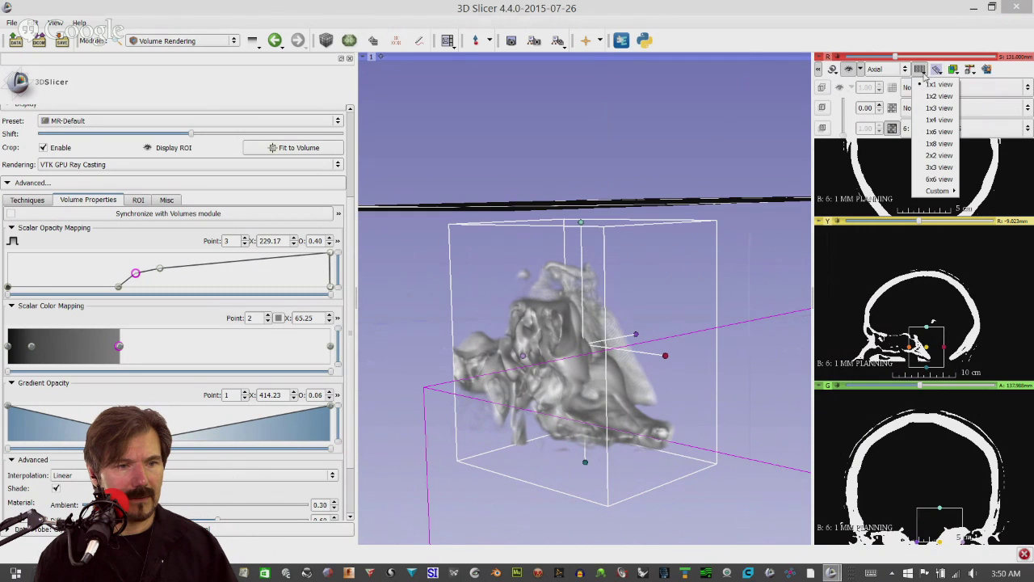
{"action": "left_click", "coordinate": [937, 71]}
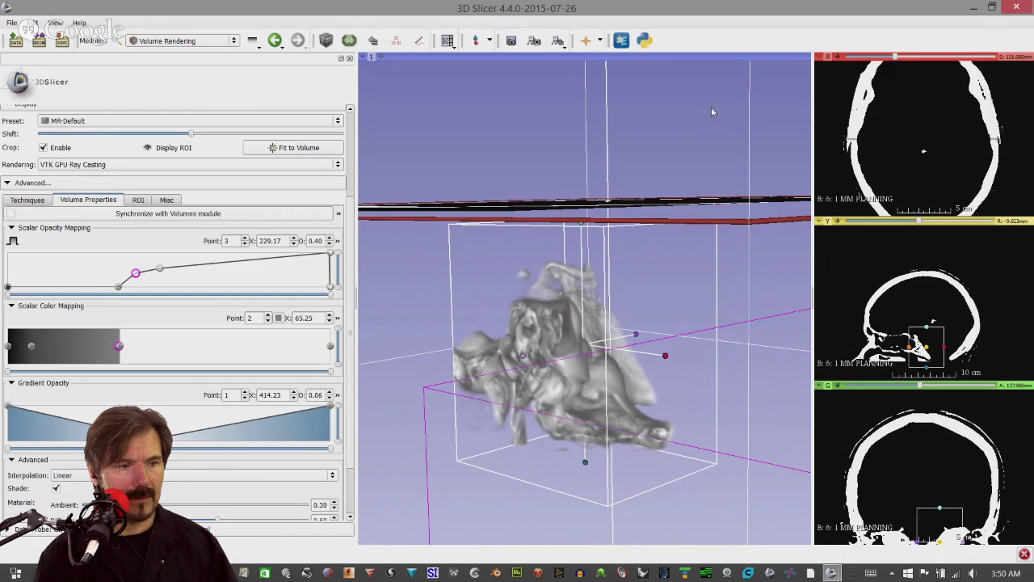
{"action": "scroll", "coordinate": [708, 126], "scroll_direction": "up", "scroll_amount": 2}
{"action": "scroll", "coordinate": [706, 128], "scroll_direction": "down", "scroll_amount": 5}
{"action": "scroll", "coordinate": [706, 128], "scroll_direction": "up", "scroll_amount": 1}
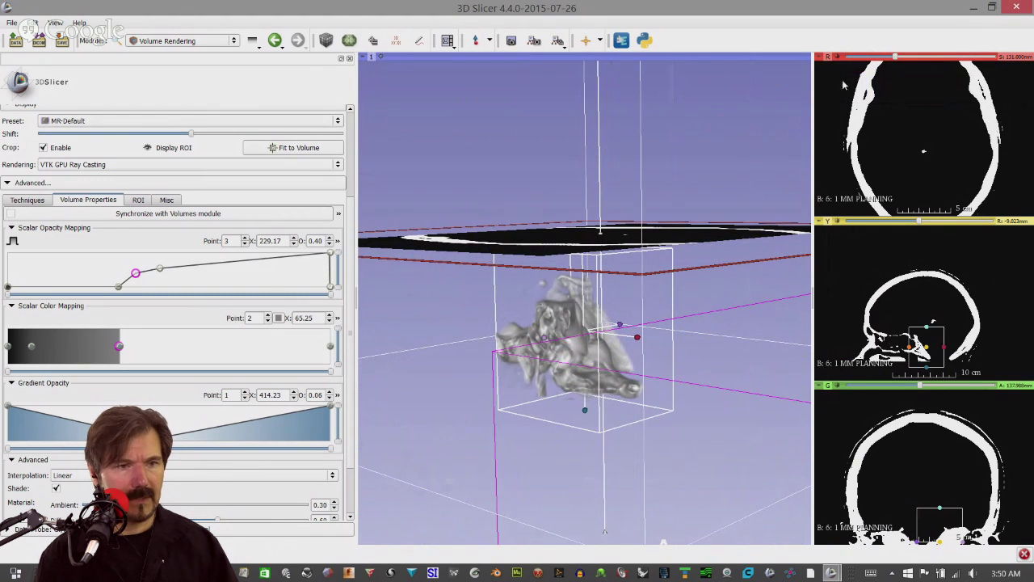
Toggle the axial slice's reformat widget in the 3D view, leaving it off
{"action": "mouse_move", "coordinate": [841, 65]}
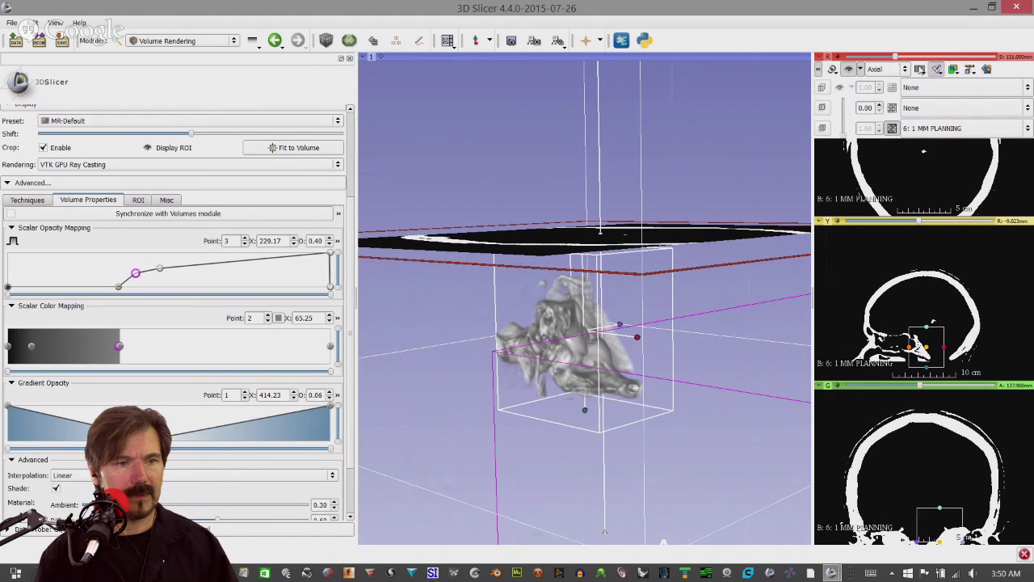
{"action": "left_click", "coordinate": [938, 71]}
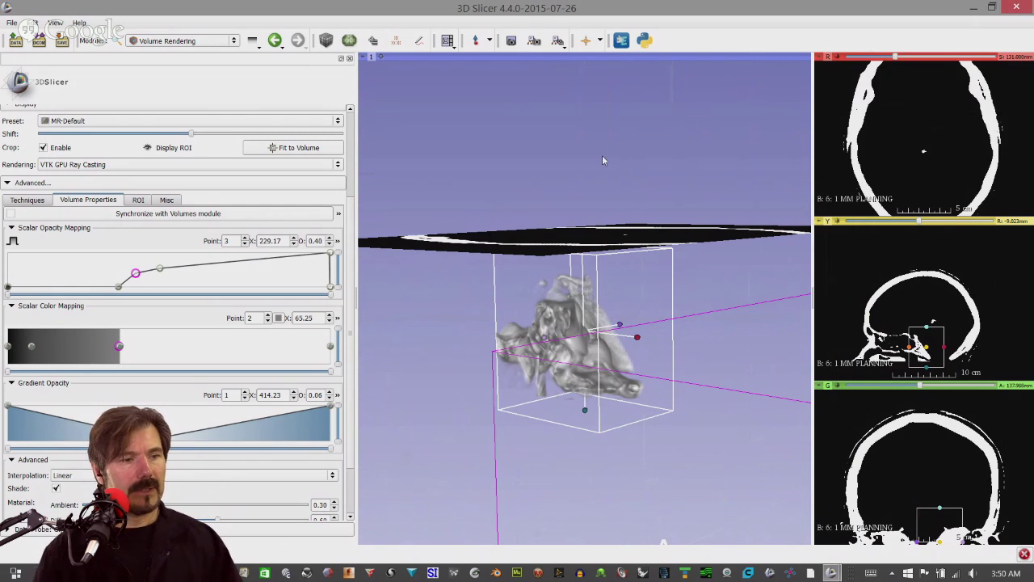
{"action": "mouse_move", "coordinate": [825, 58]}
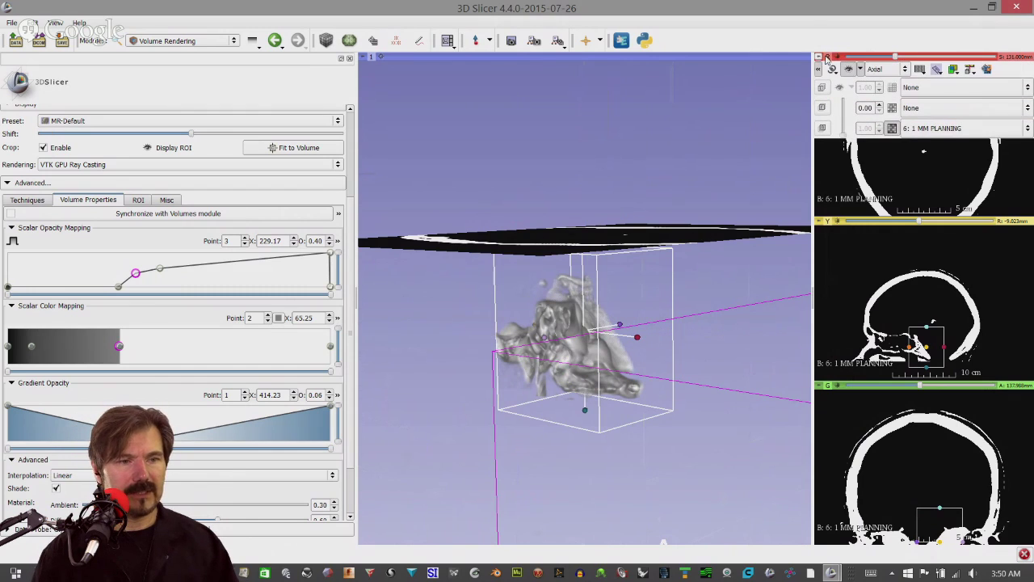
{"action": "left_click", "coordinate": [955, 71]}
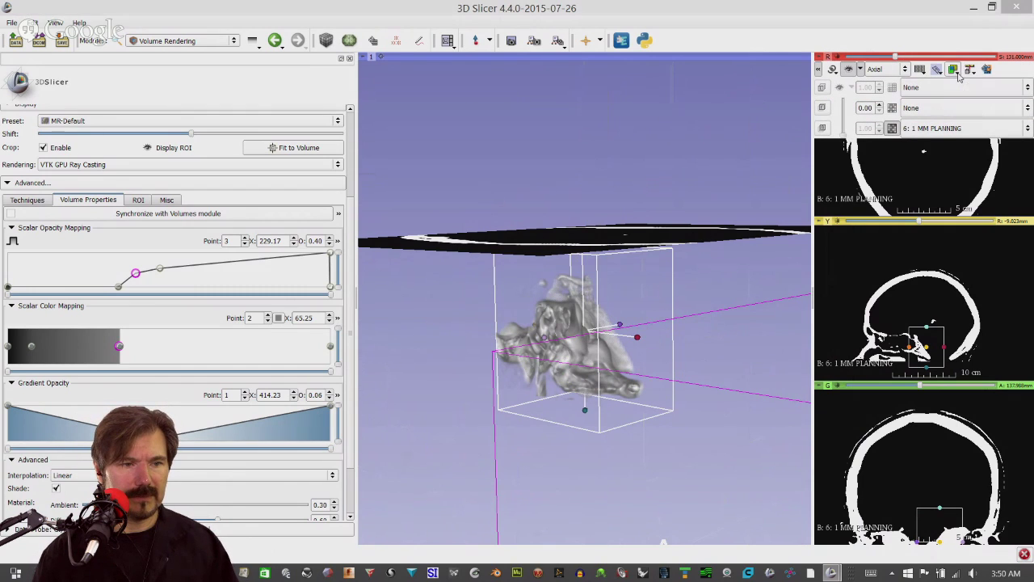
{"action": "left_click", "coordinate": [936, 69]}
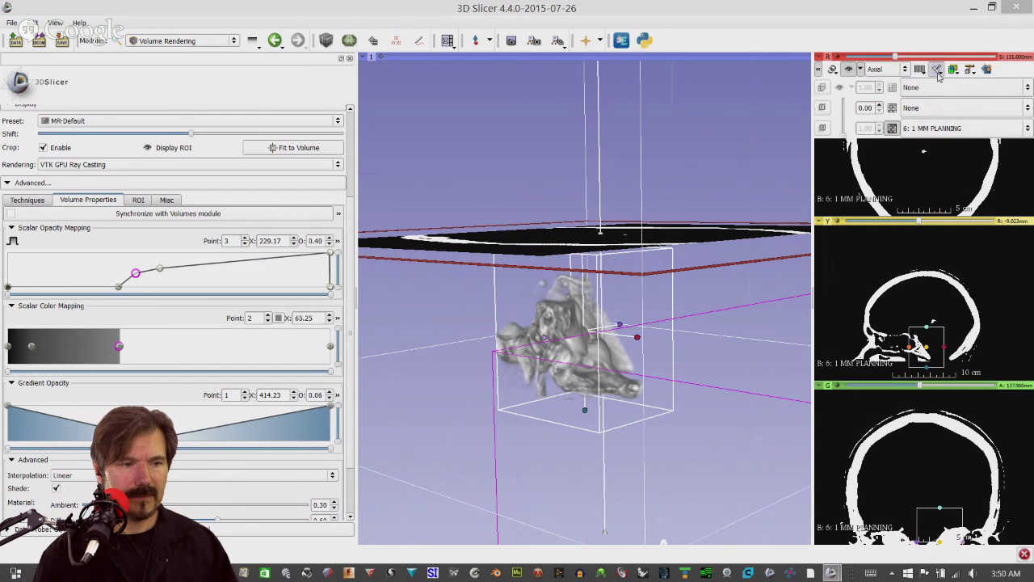
{"action": "left_click", "coordinate": [938, 72]}
{"action": "left_click", "coordinate": [937, 71]}
{"action": "left_click", "coordinate": [938, 73]}
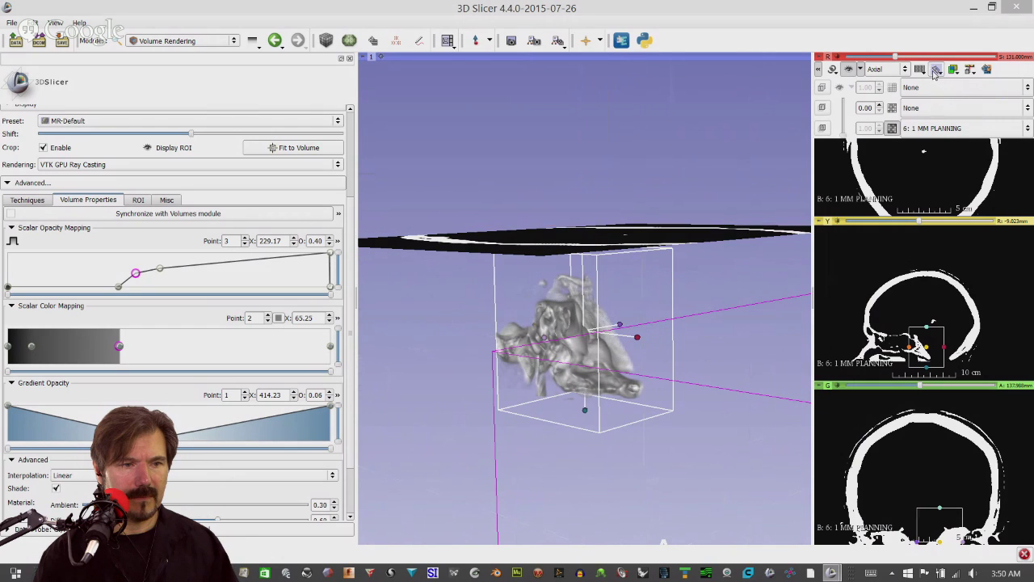
Choose Automatic spacing for the axial slice and hide that slice from the 3D view
{"action": "left_click", "coordinate": [921, 71]}
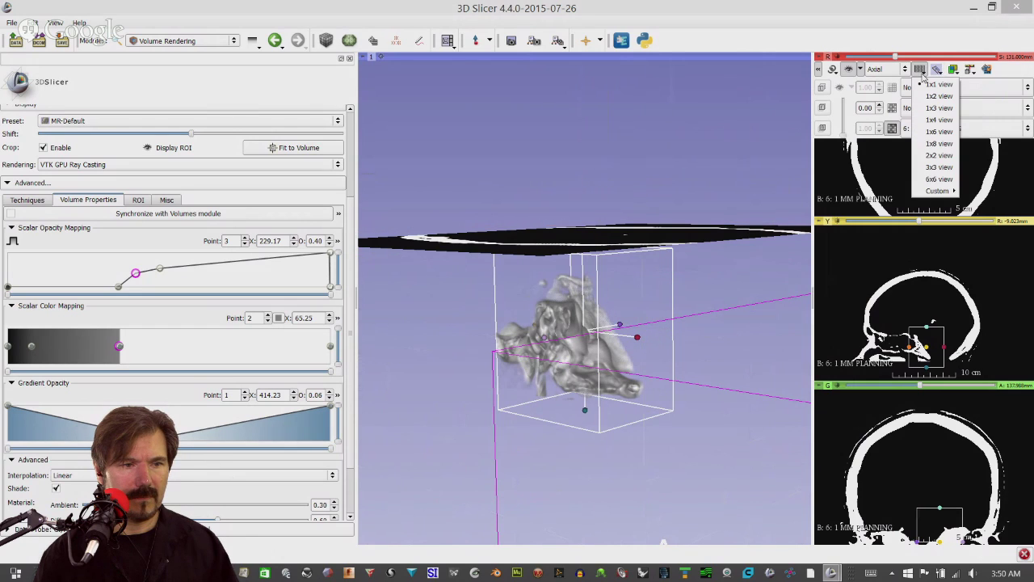
{"action": "left_click", "coordinate": [973, 71]}
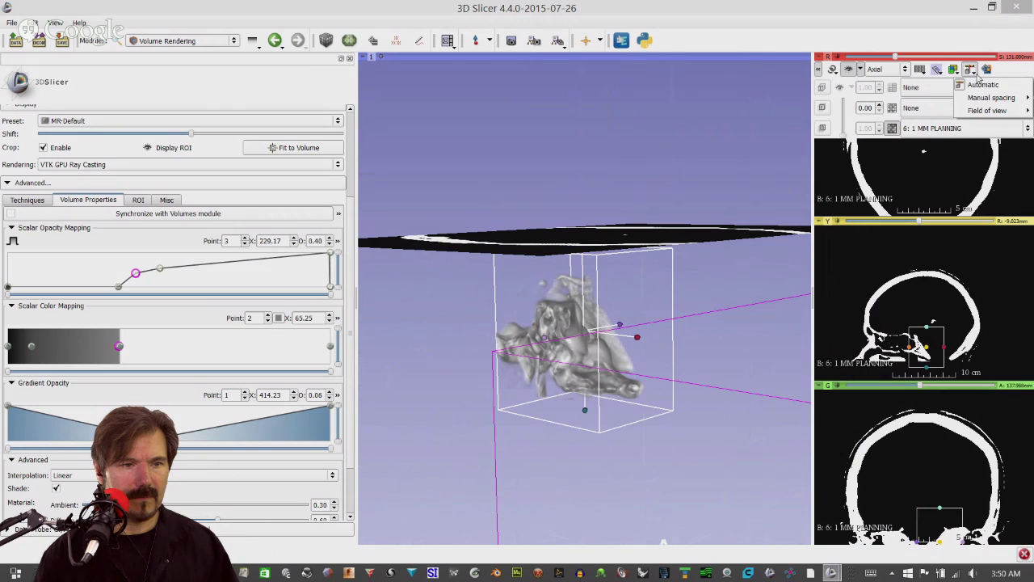
{"action": "left_click", "coordinate": [978, 84]}
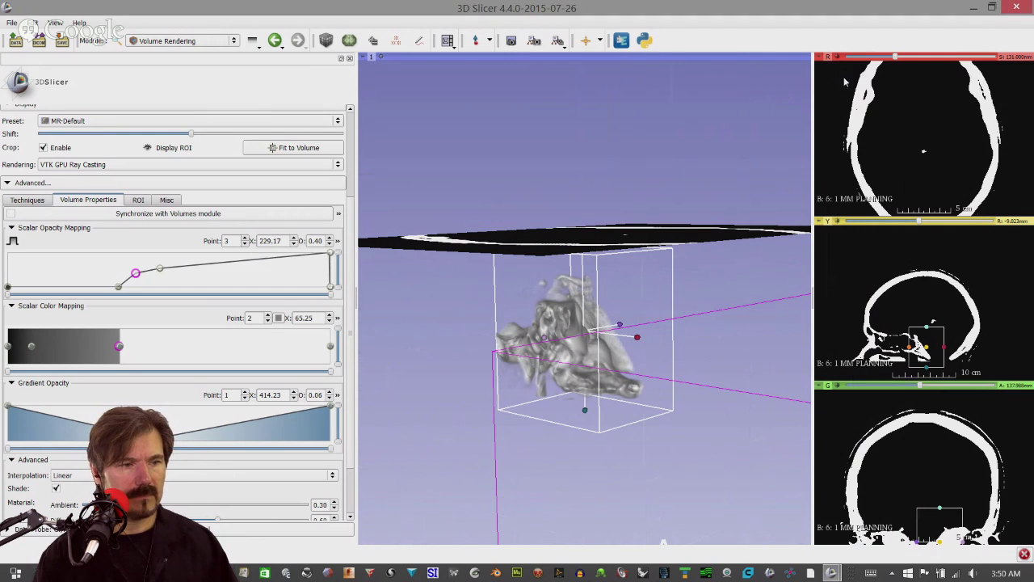
{"action": "mouse_move", "coordinate": [819, 58]}
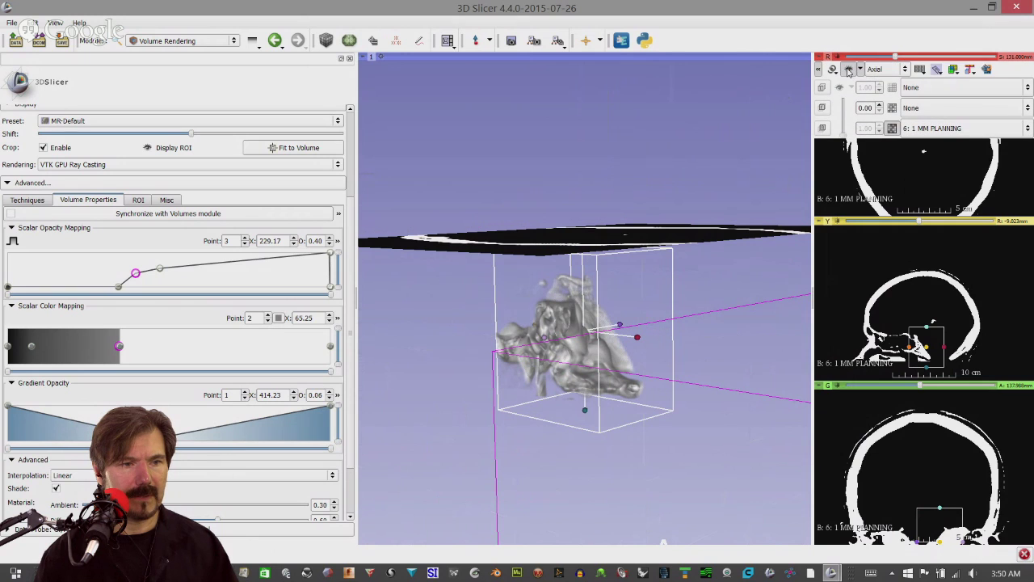
{"action": "left_click", "coordinate": [850, 70]}
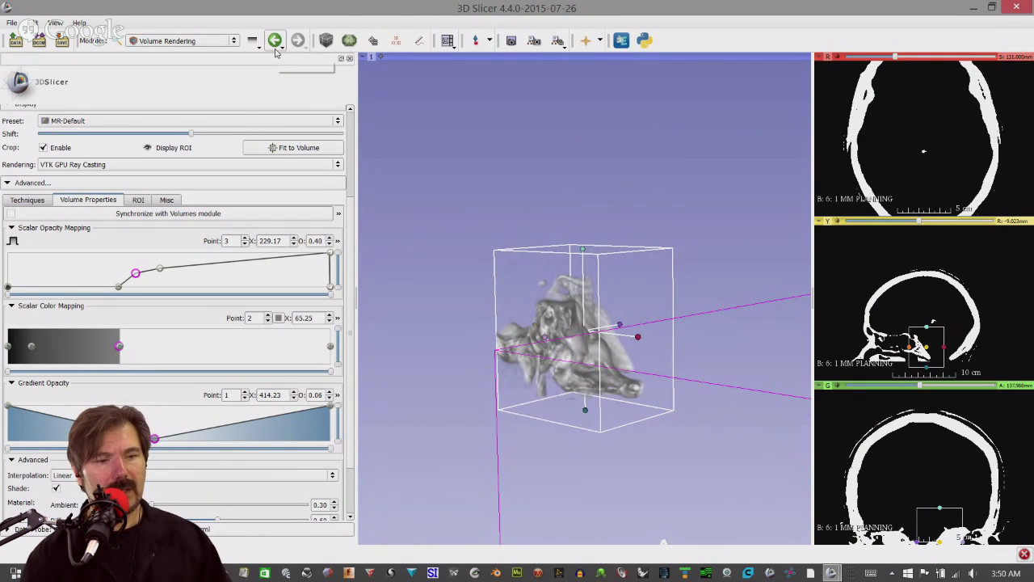
Open the Volumes module and center the 1 MM PLANNING volume
{"action": "left_click", "coordinate": [170, 42]}
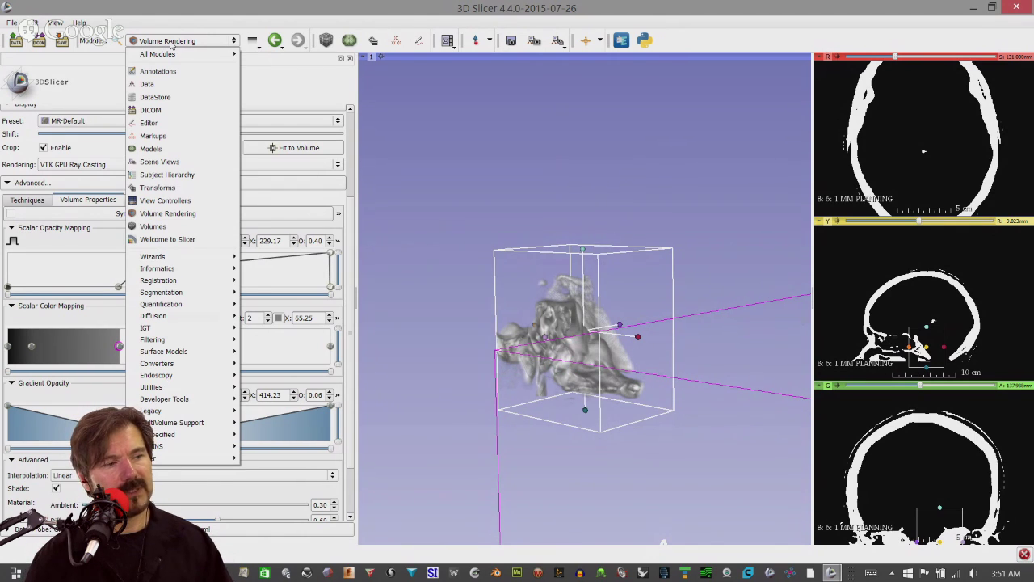
{"action": "left_click", "coordinate": [160, 227]}
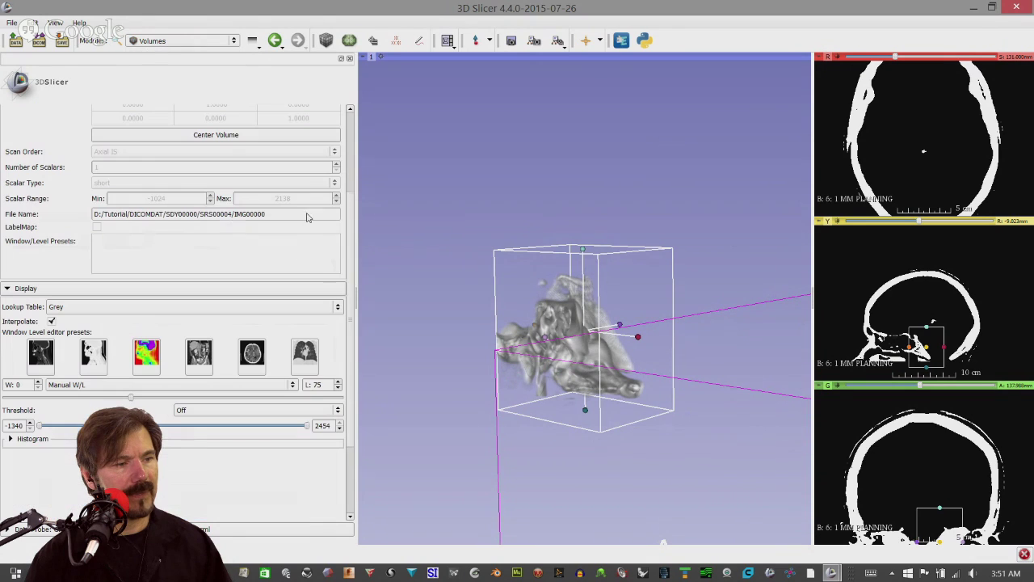
{"action": "left_click", "coordinate": [226, 139]}
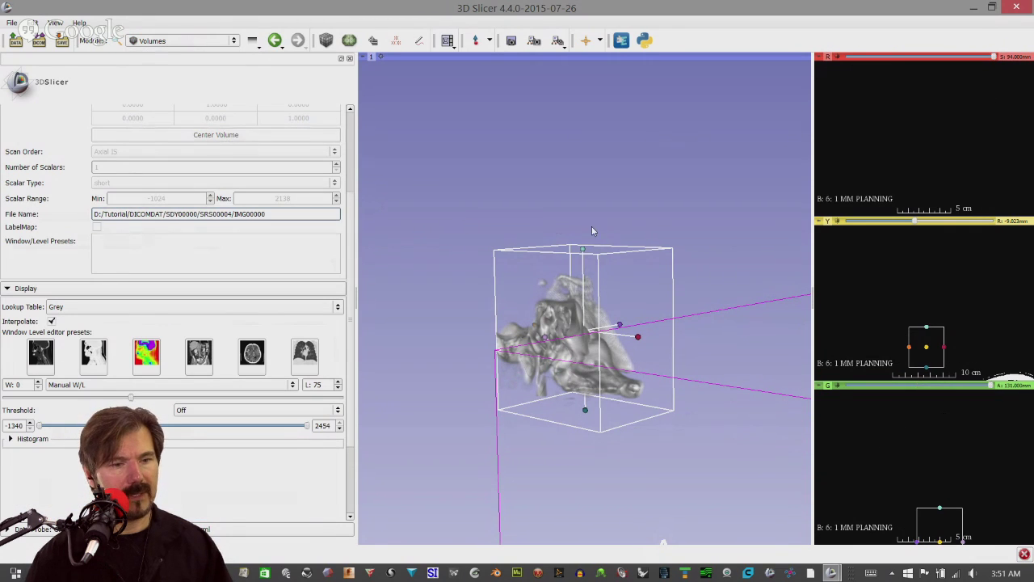
Adjust the window/level on the sagittal slice to about window 164 and level -911
{"action": "scroll", "coordinate": [888, 274], "scroll_direction": "down", "scroll_amount": 1}
{"action": "left_click_drag", "start_coordinate": [888, 274], "coordinate": [887, 265]}
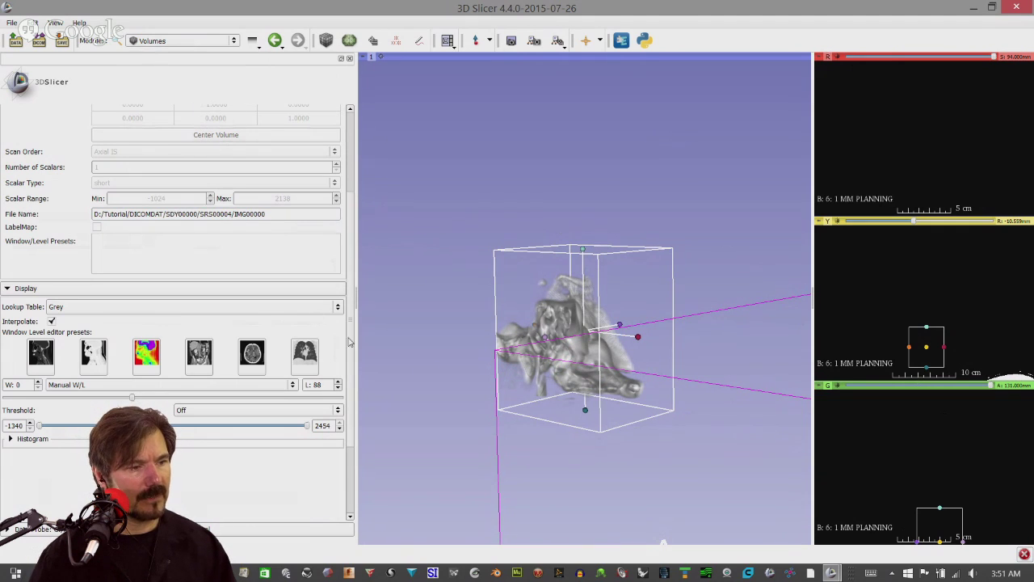
{"action": "left_click_drag", "start_coordinate": [885, 257], "coordinate": [969, 282]}
{"action": "left_click_drag", "start_coordinate": [950, 245], "coordinate": [950, 304]}
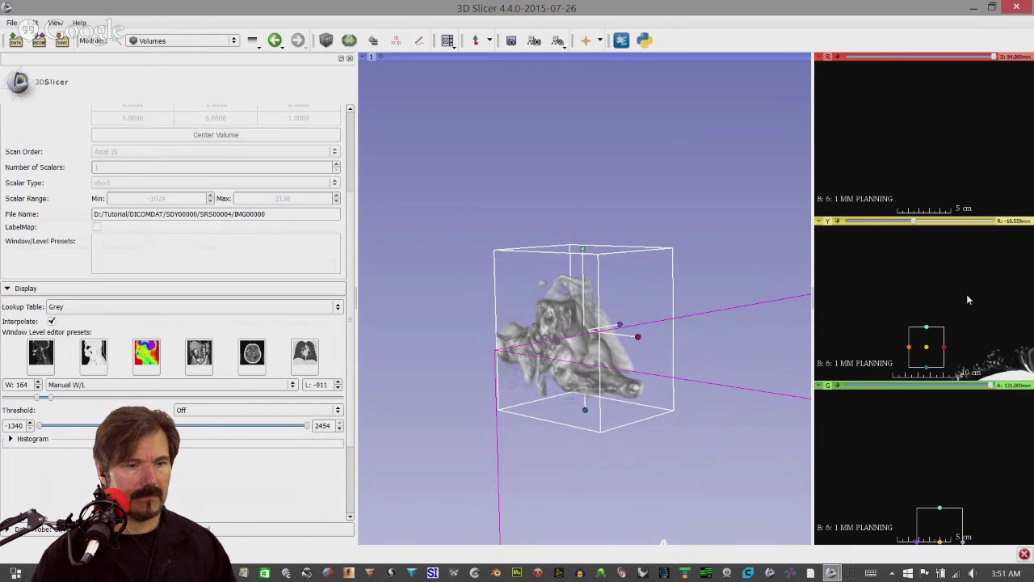
Move the crop ROI box onto the skull base in the sagittal slice
{"action": "right_click_drag", "start_coordinate": [935, 259], "coordinate": [947, 291]}
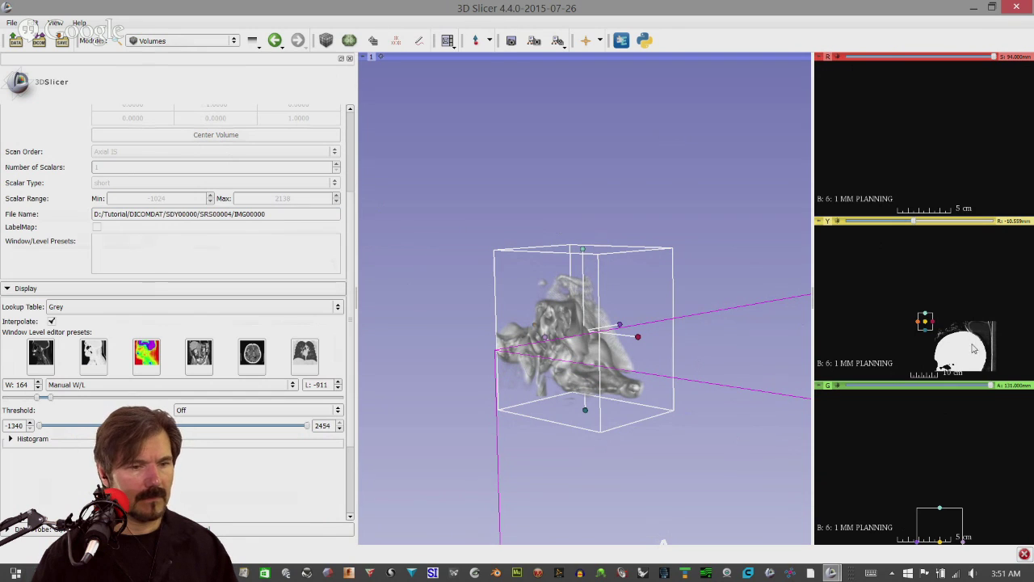
{"action": "mouse_move", "coordinate": [974, 348]}
{"action": "right_mouse_down"}
{"action": "mouse_move", "coordinate": [973, 333]}
{"action": "mouse_move", "coordinate": [981, 353]}
{"action": "mouse_move", "coordinate": [969, 338]}
{"action": "right_mouse_up"}
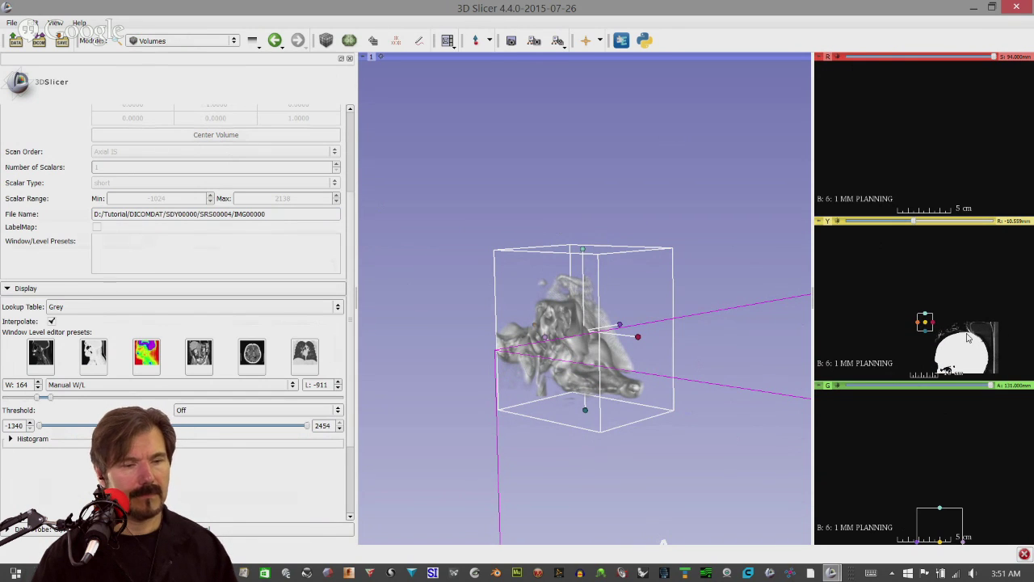
{"action": "left_click", "coordinate": [37, 23]}
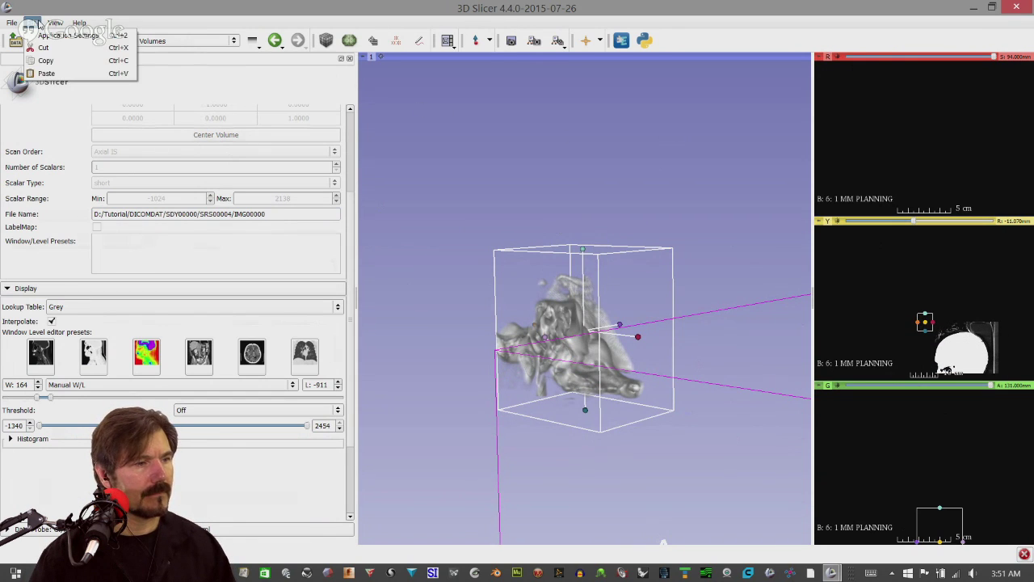
{"action": "left_click", "coordinate": [903, 277]}
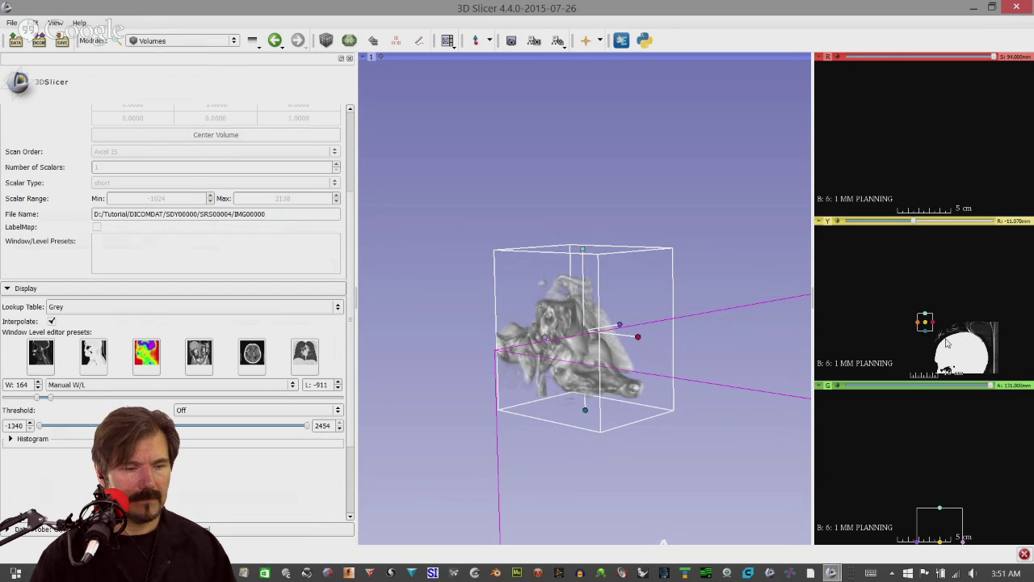
{"action": "left_click_drag", "start_coordinate": [751, 314], "coordinate": [714, 327]}
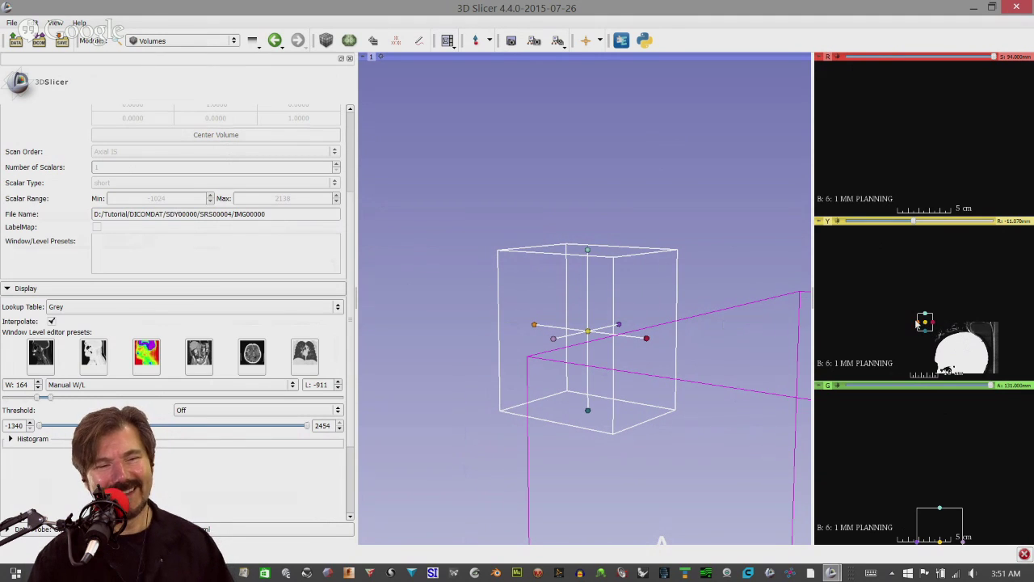
{"action": "mouse_move", "coordinate": [929, 326]}
{"action": "left_mouse_down"}
{"action": "mouse_move", "coordinate": [945, 327]}
{"action": "mouse_move", "coordinate": [951, 313]}
{"action": "mouse_move", "coordinate": [921, 310]}
{"action": "left_mouse_up"}
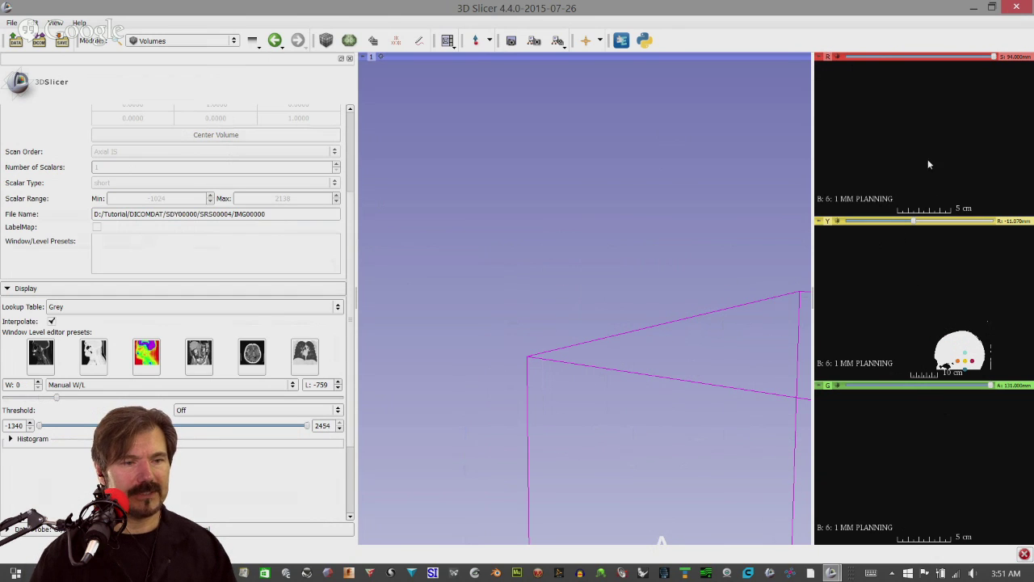
Fit the axial, sagittal and coronal slice views to the 1 MM PLANNING volume
{"action": "left_click", "coordinate": [838, 56]}
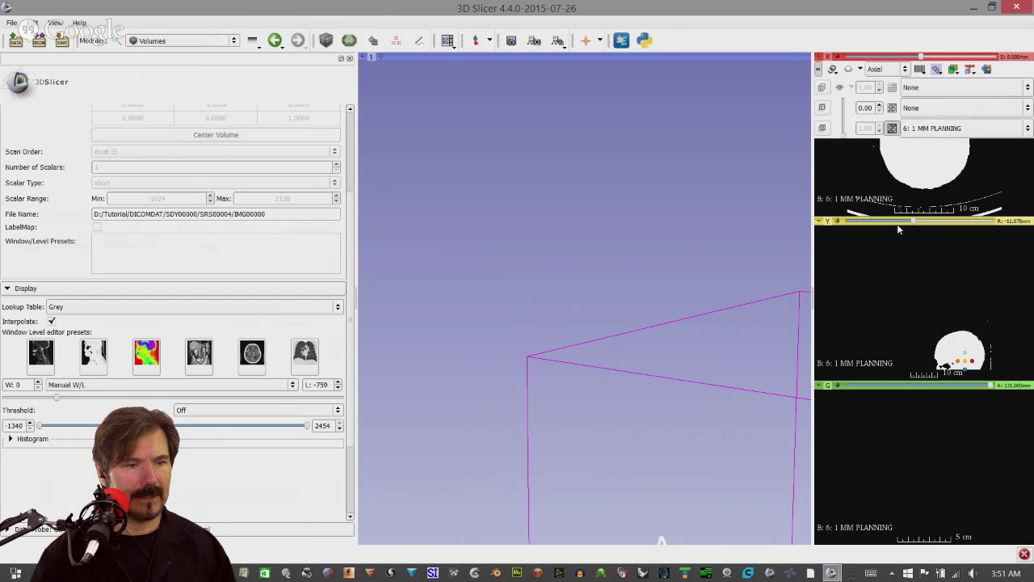
{"action": "left_click", "coordinate": [833, 222]}
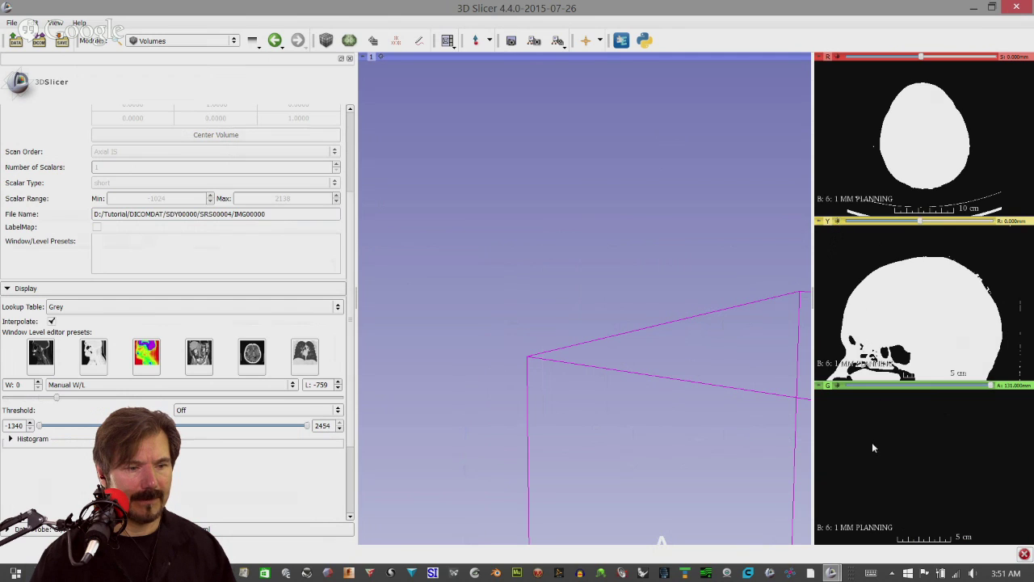
{"action": "left_click", "coordinate": [837, 385]}
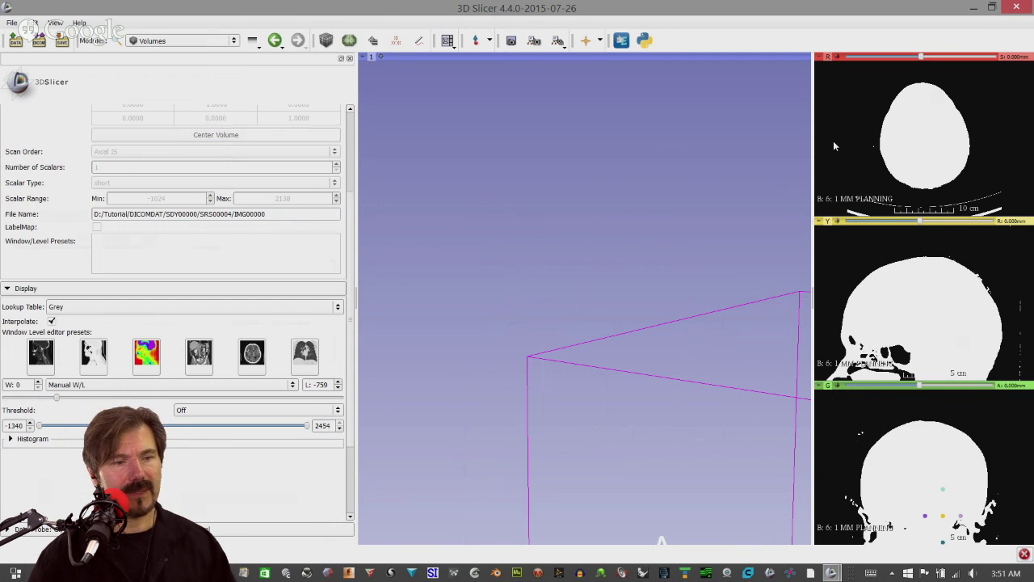
Apply the CT brain window/level preset and adjust it on the axial slice to about window 75 and level 189
{"action": "mouse_move", "coordinate": [833, 141]}
{"action": "left_mouse_down"}
{"action": "mouse_move", "coordinate": [841, 155]}
{"action": "mouse_move", "coordinate": [853, 134]}
{"action": "mouse_move", "coordinate": [838, 131]}
{"action": "left_mouse_up"}
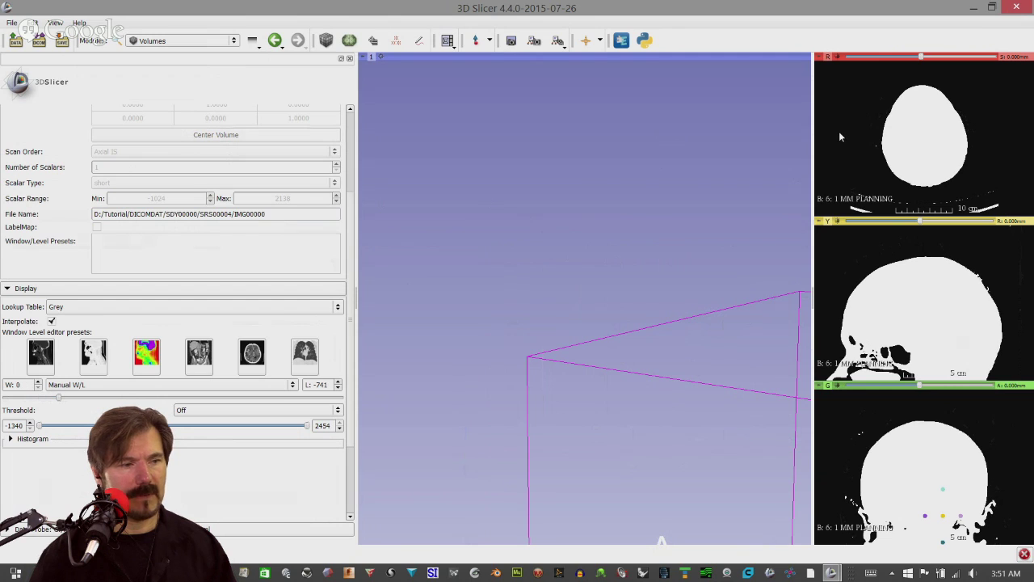
{"action": "left_click", "coordinate": [251, 354]}
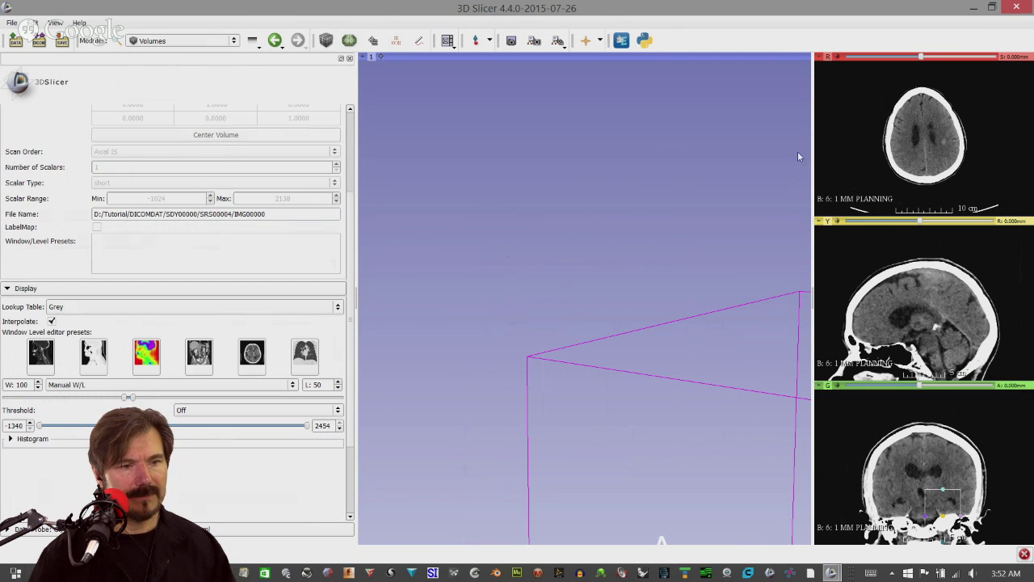
{"action": "left_click_drag", "start_coordinate": [847, 153], "coordinate": [899, 147]}
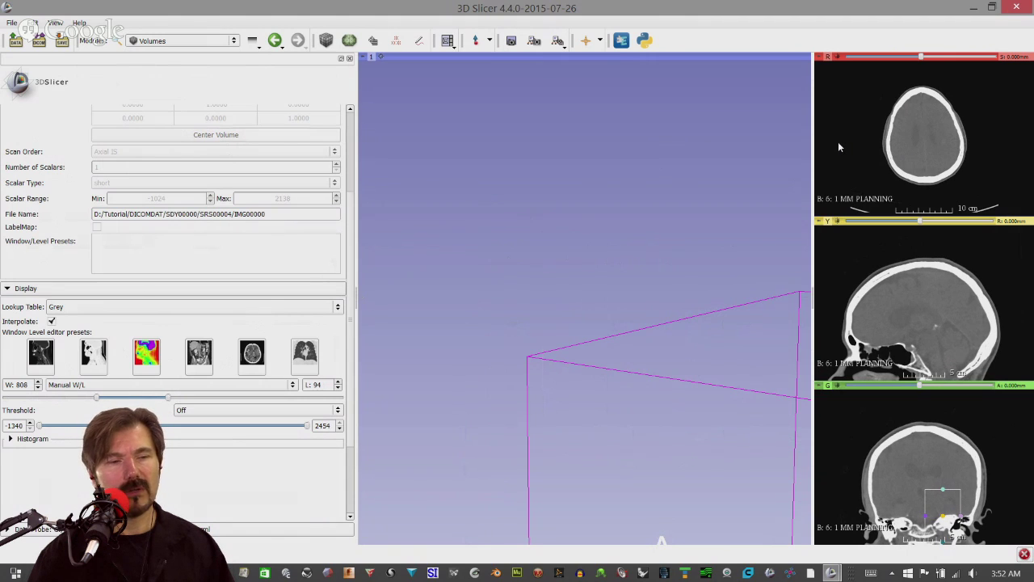
{"action": "left_click_drag", "start_coordinate": [849, 148], "coordinate": [848, 126]}
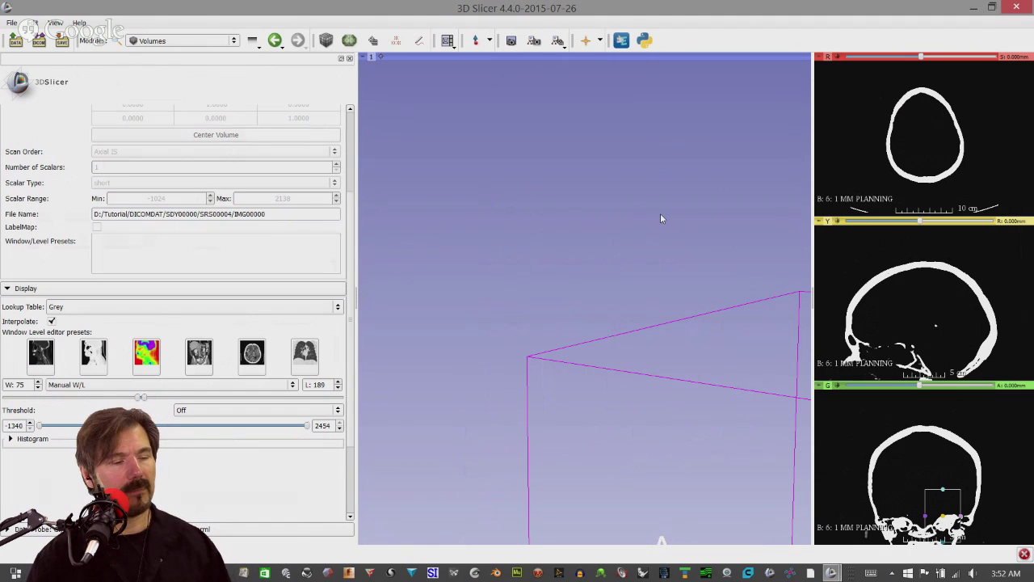
Open the Grayscale Model Maker module from the surface model tools
{"action": "left_click", "coordinate": [207, 44]}
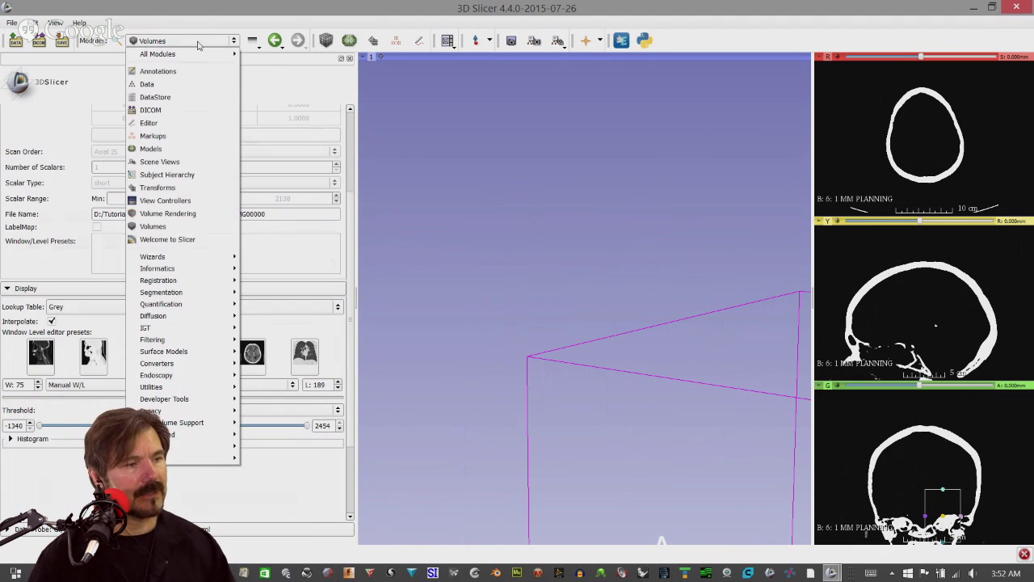
{"action": "mouse_move", "coordinate": [202, 445]}
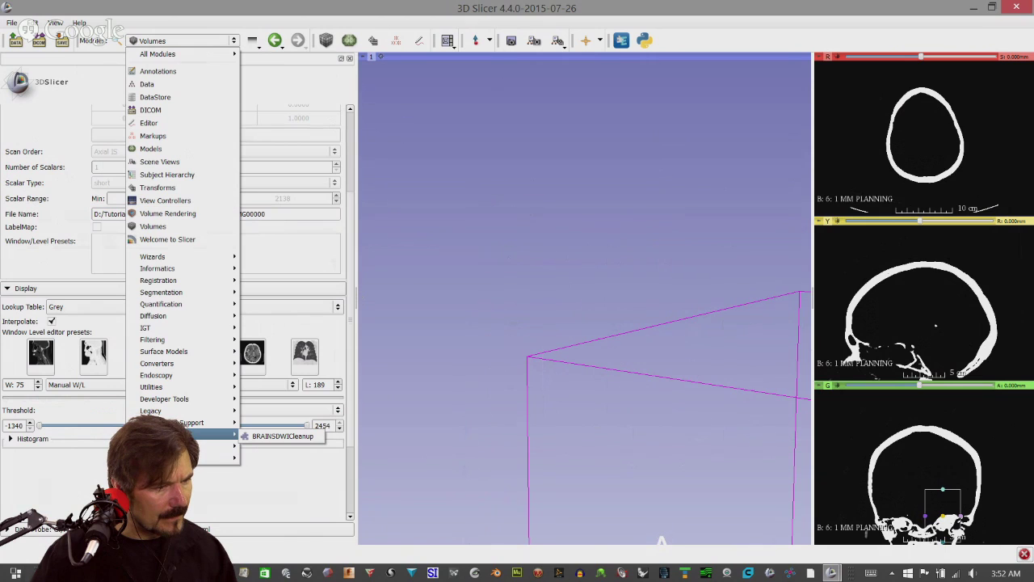
{"action": "mouse_move", "coordinate": [196, 404]}
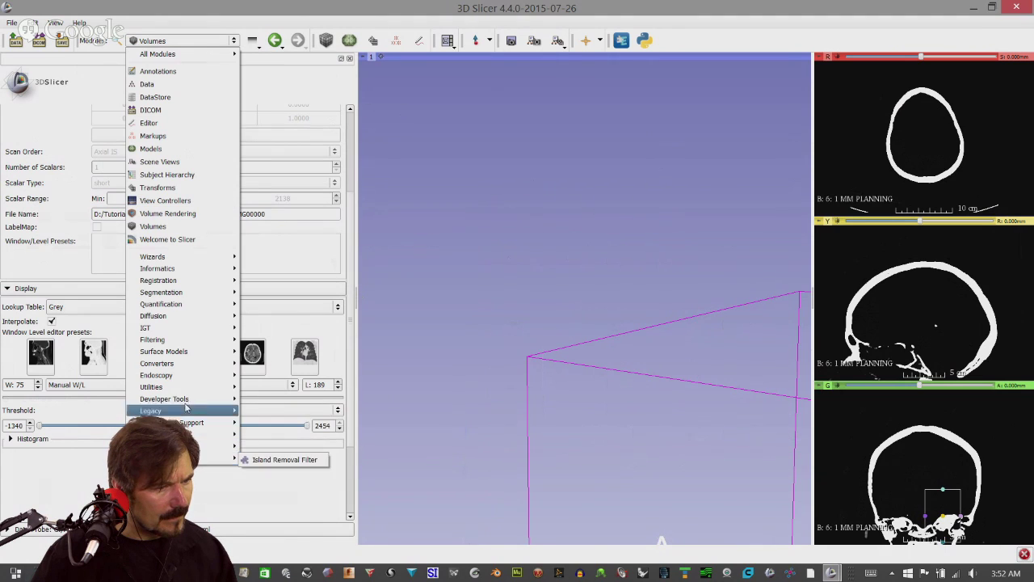
{"action": "mouse_move", "coordinate": [186, 356]}
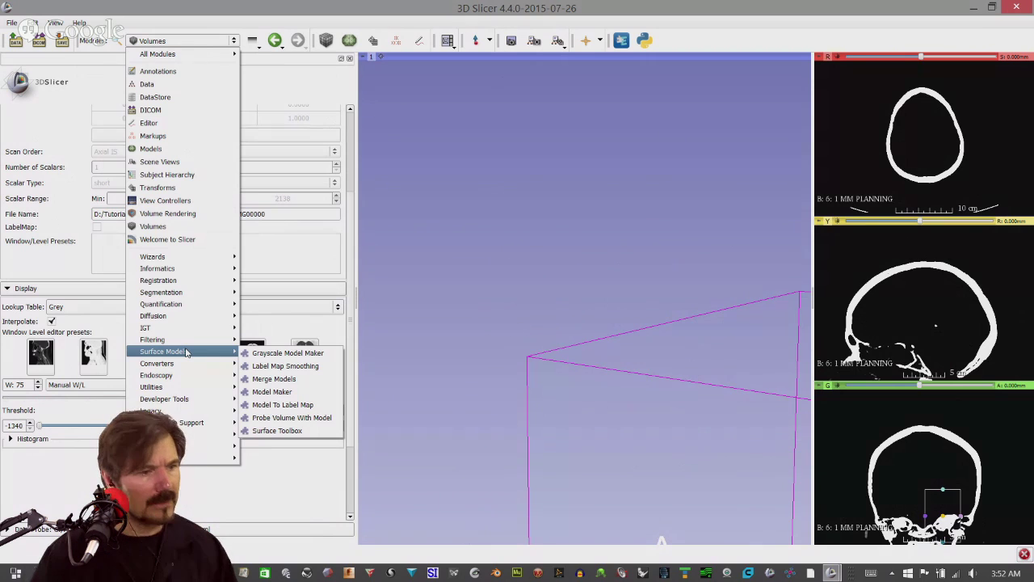
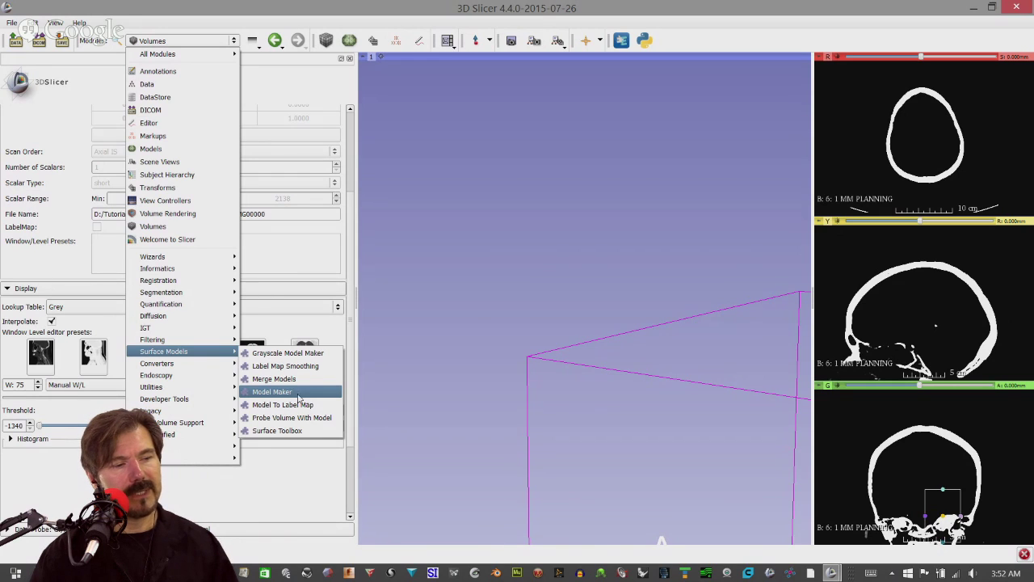
{"action": "left_click", "coordinate": [299, 353]}
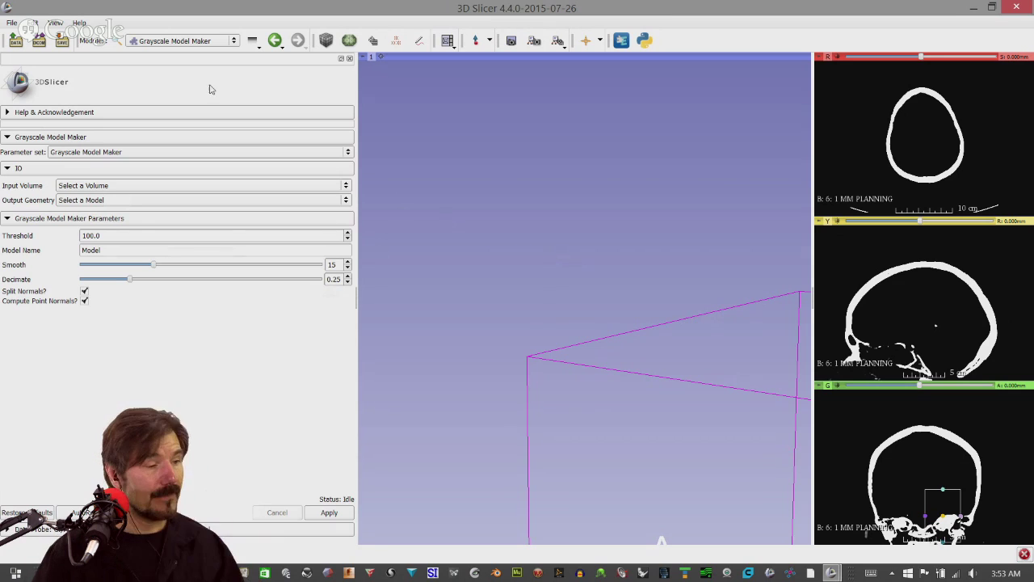
Choose 6: 1 MM PLANNING as the input volume and create a new model as the output geometry
{"action": "left_click", "coordinate": [100, 187]}
{"action": "left_click", "coordinate": [100, 188]}
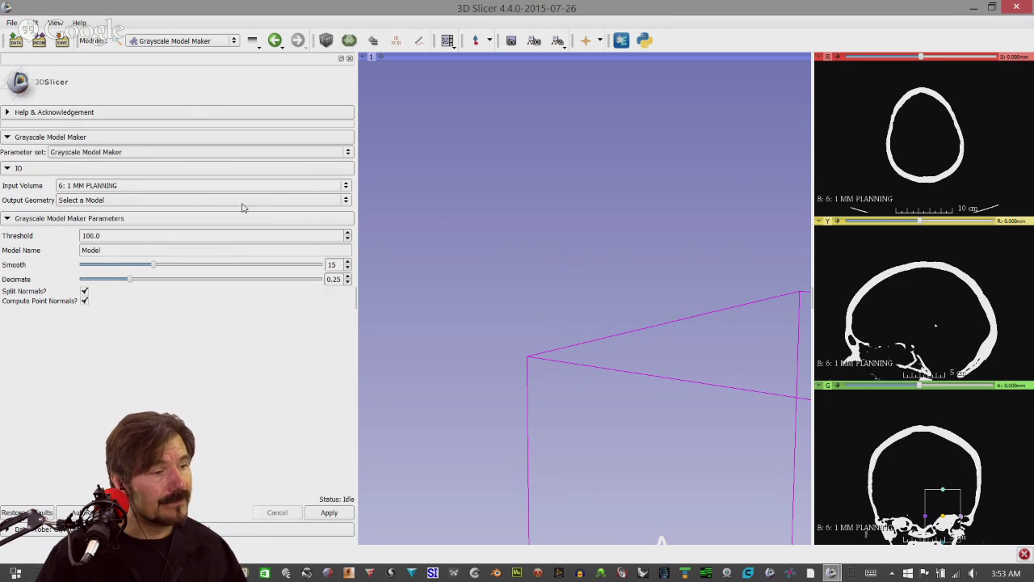
{"action": "left_click", "coordinate": [102, 202]}
{"action": "left_click", "coordinate": [103, 204]}
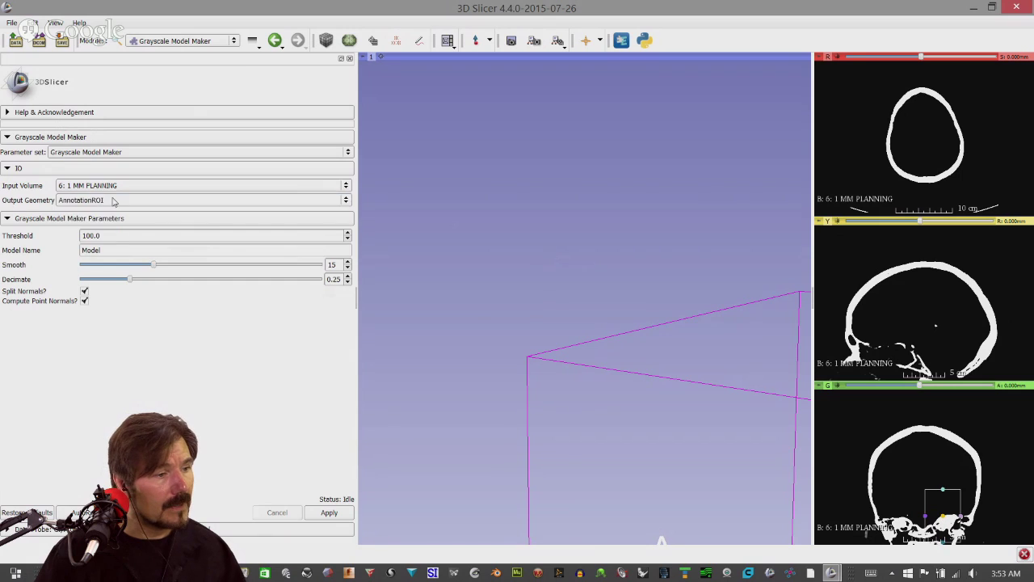
{"action": "left_click", "coordinate": [116, 201]}
{"action": "left_click", "coordinate": [117, 231]}
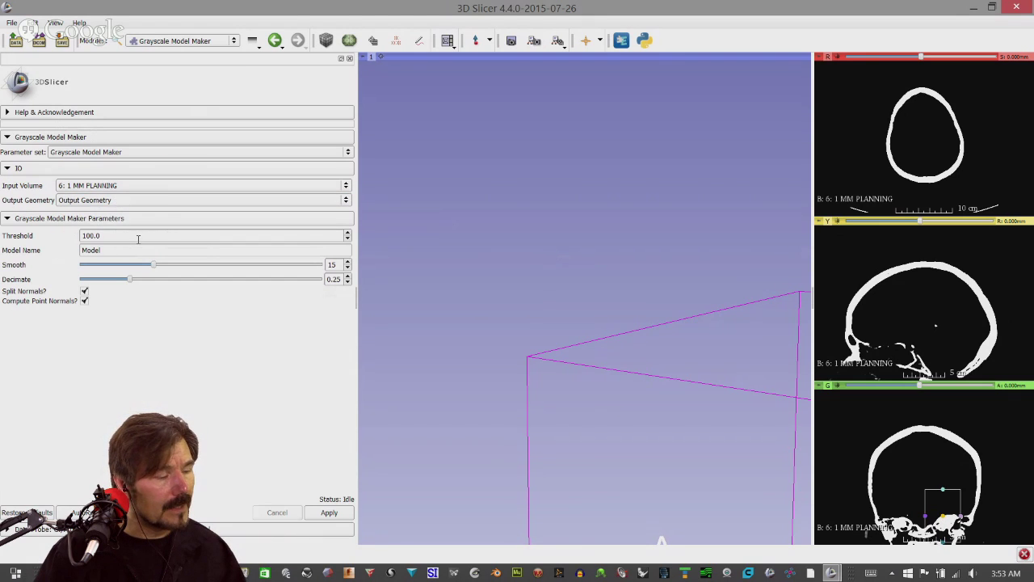
Set the model threshold to 990 and generate the grayscale surface model
{"action": "double_click", "coordinate": [120, 235]}
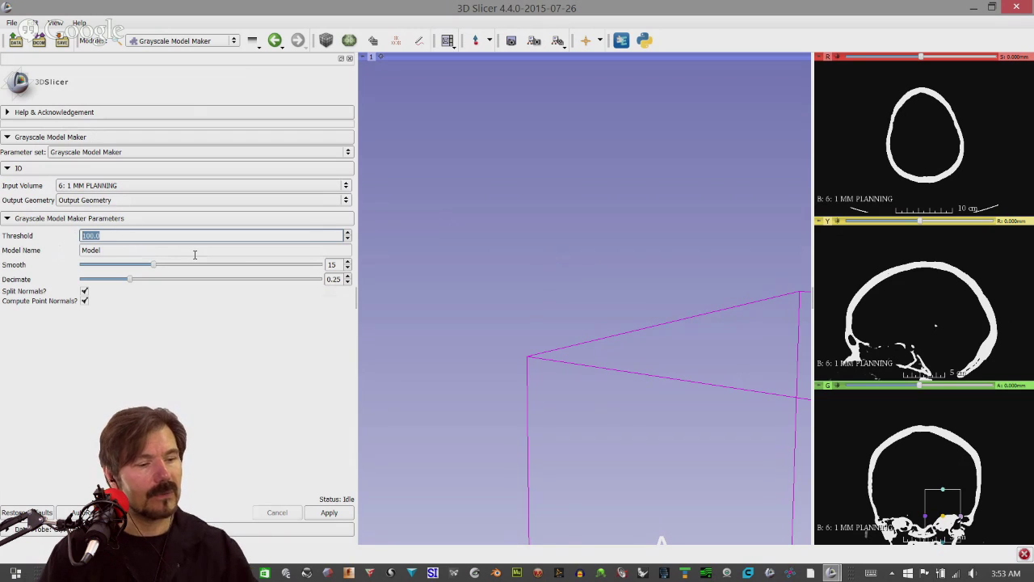
{"action": "left_click", "coordinate": [194, 253]}
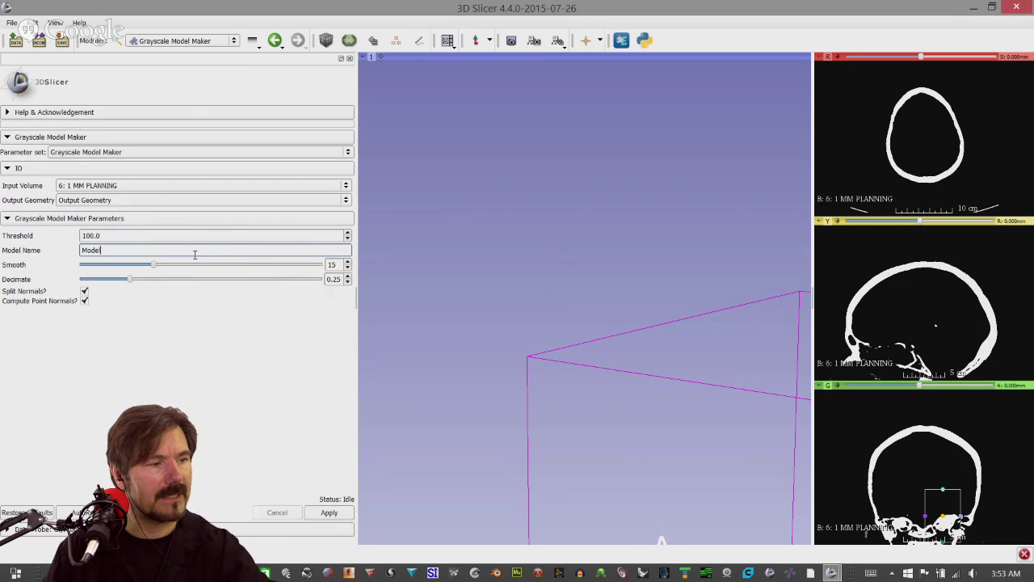
{"action": "type", "text": "99"}
{"action": "key", "text": "BackSpace"}
{"action": "key", "text": "BackSpace"}
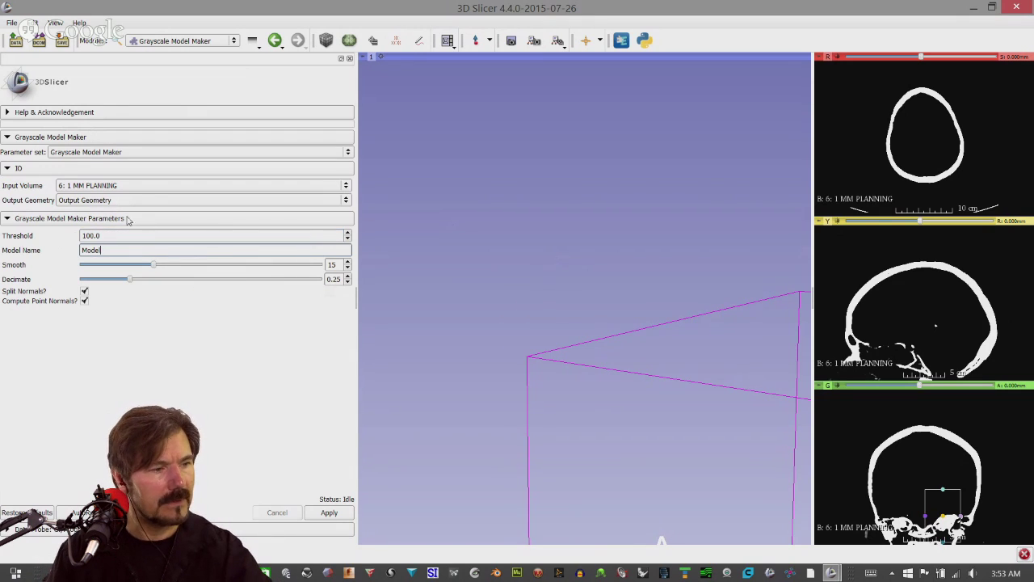
{"action": "left_click", "coordinate": [123, 235]}
{"action": "left_click_drag", "start_coordinate": [123, 235], "coordinate": [43, 235]}
{"action": "type", "text": "990"}
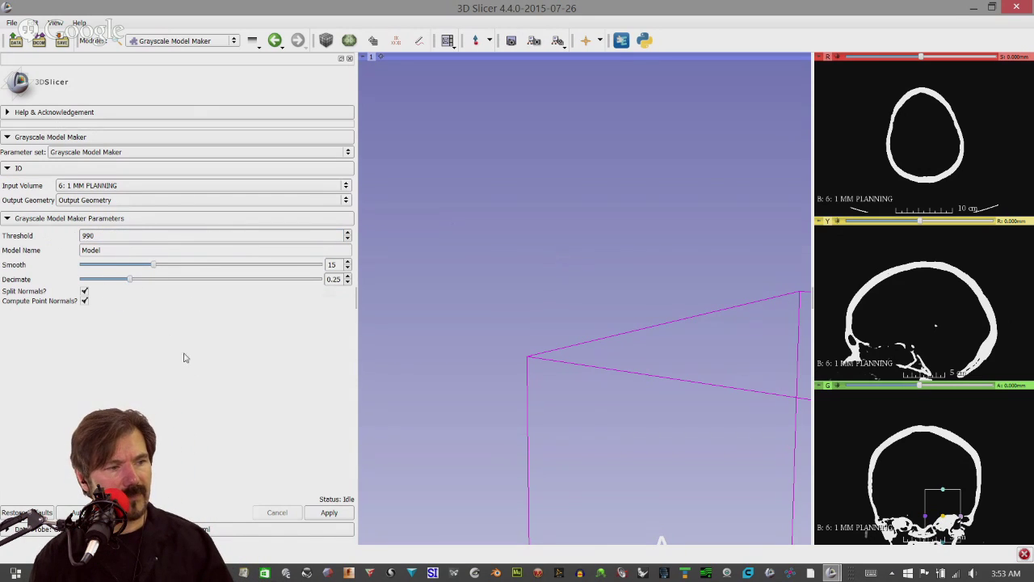
{"action": "left_click", "coordinate": [329, 513]}
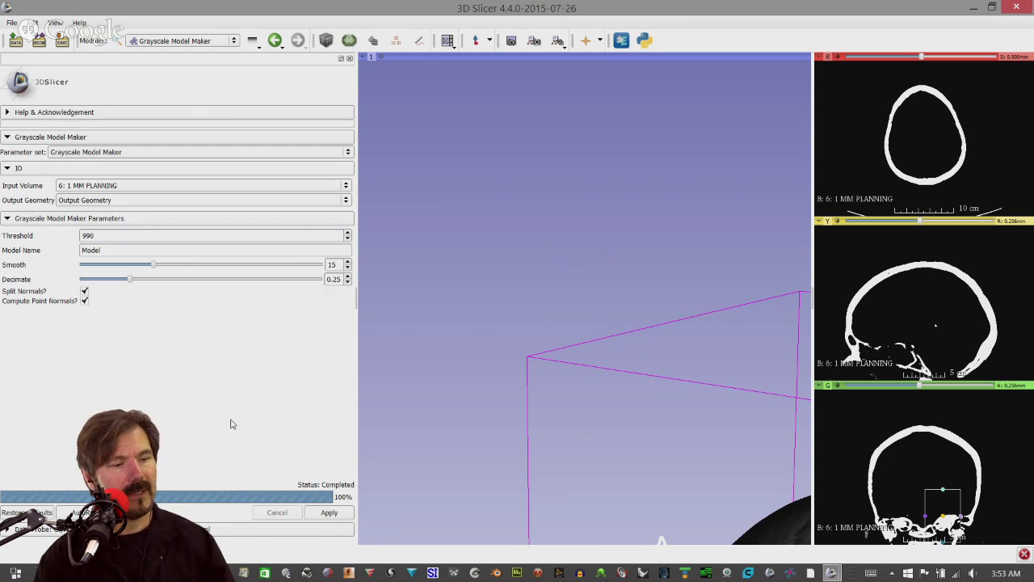
Examine the skull model's forehead, eye sockets and face in the 3D view
{"action": "left_click_drag", "start_coordinate": [566, 372], "coordinate": [703, 227]}
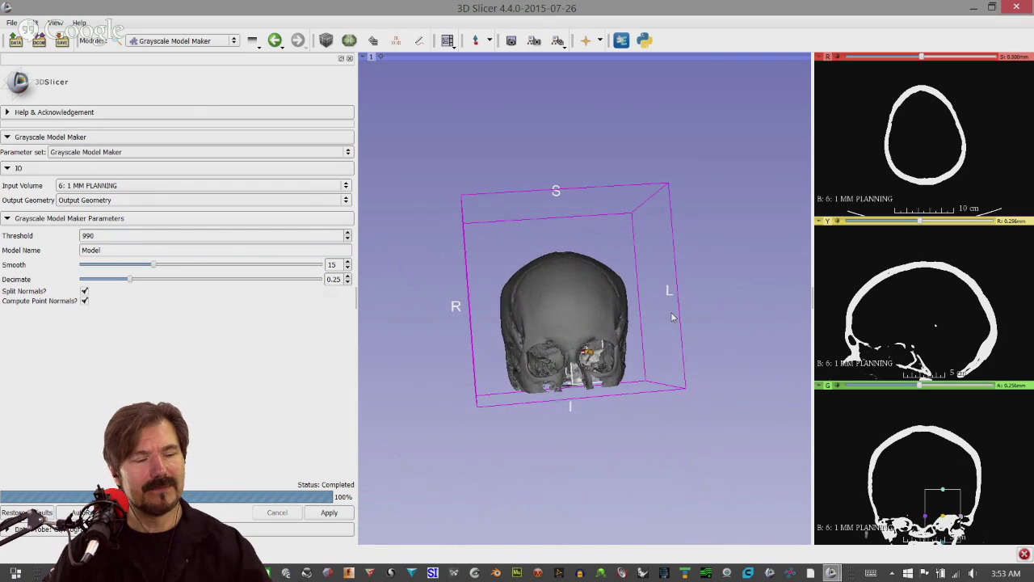
{"action": "scroll", "coordinate": [670, 319], "scroll_direction": "down", "scroll_amount": 2}
{"action": "scroll", "coordinate": [671, 328], "scroll_direction": "up", "scroll_amount": 5}
{"action": "scroll", "coordinate": [650, 282], "scroll_direction": "up", "scroll_amount": 2}
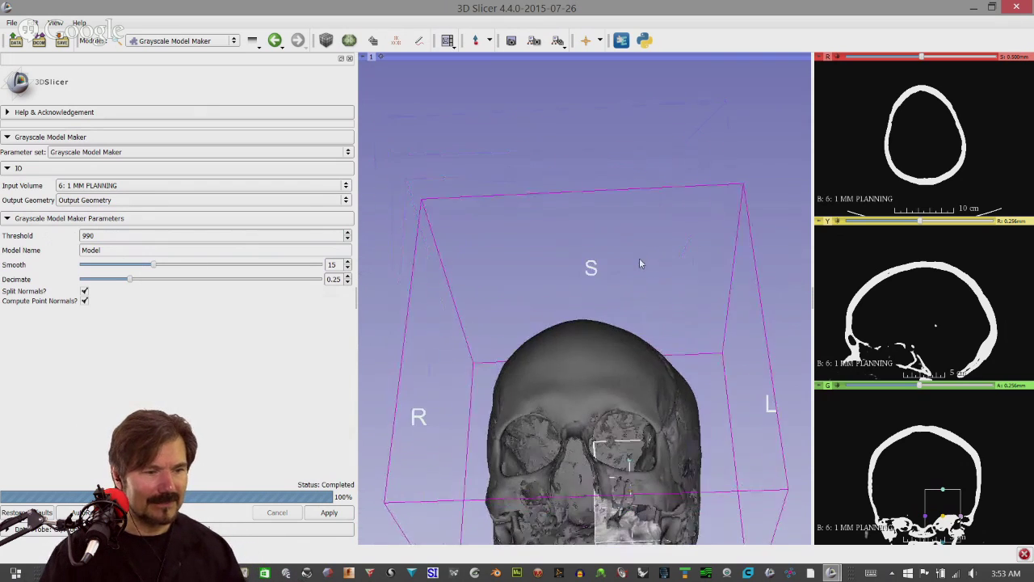
{"action": "scroll", "coordinate": [638, 291], "scroll_direction": "down", "scroll_amount": 2}
{"action": "left_click_drag", "start_coordinate": [636, 316], "coordinate": [578, 321]}
{"action": "left_click_drag", "start_coordinate": [676, 328], "coordinate": [627, 394]}
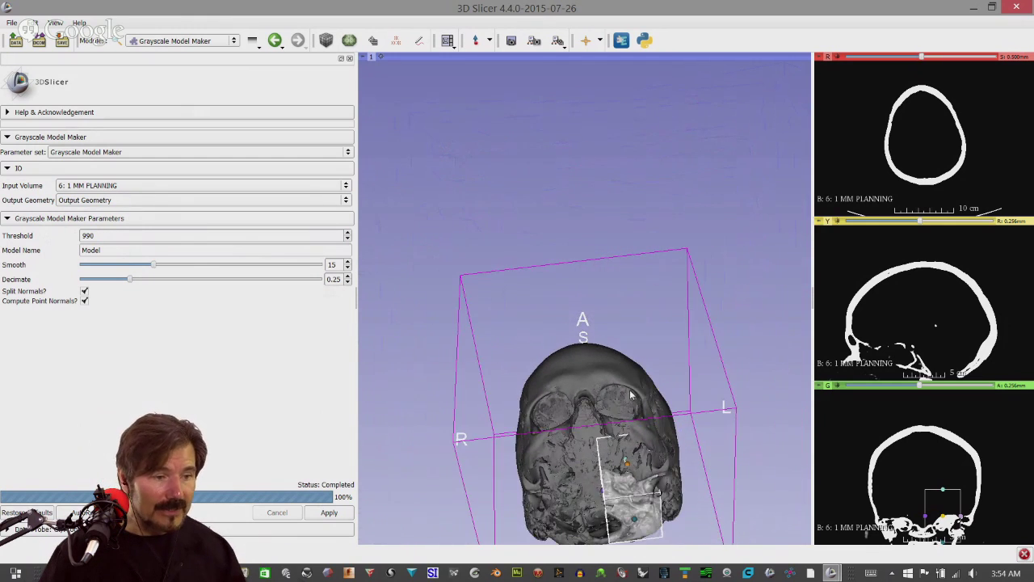
{"action": "scroll", "coordinate": [627, 394], "scroll_direction": "up", "scroll_amount": 5}
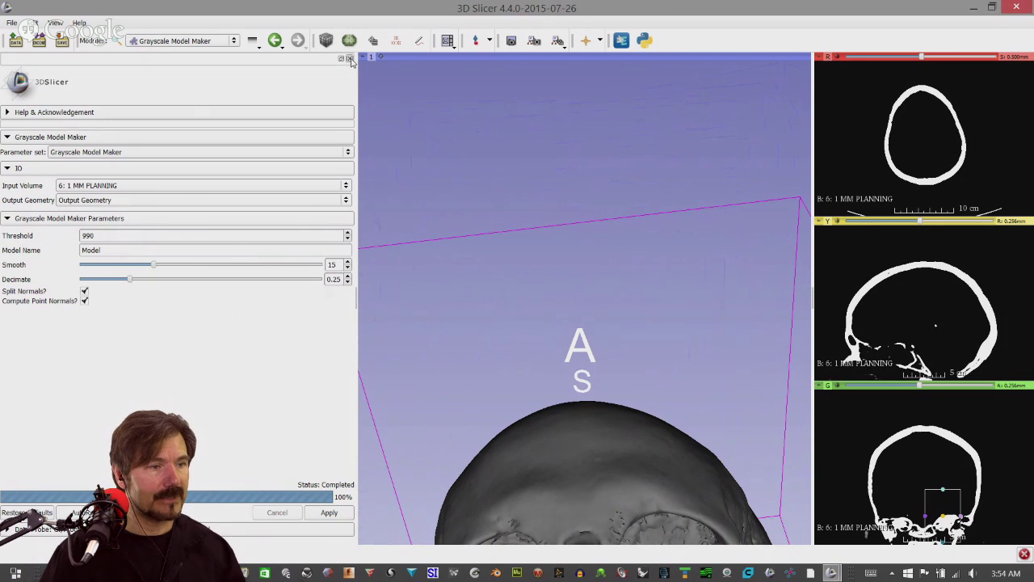
Hide the module panel and examine the skull model from below and from the front
{"action": "left_click", "coordinate": [350, 59]}
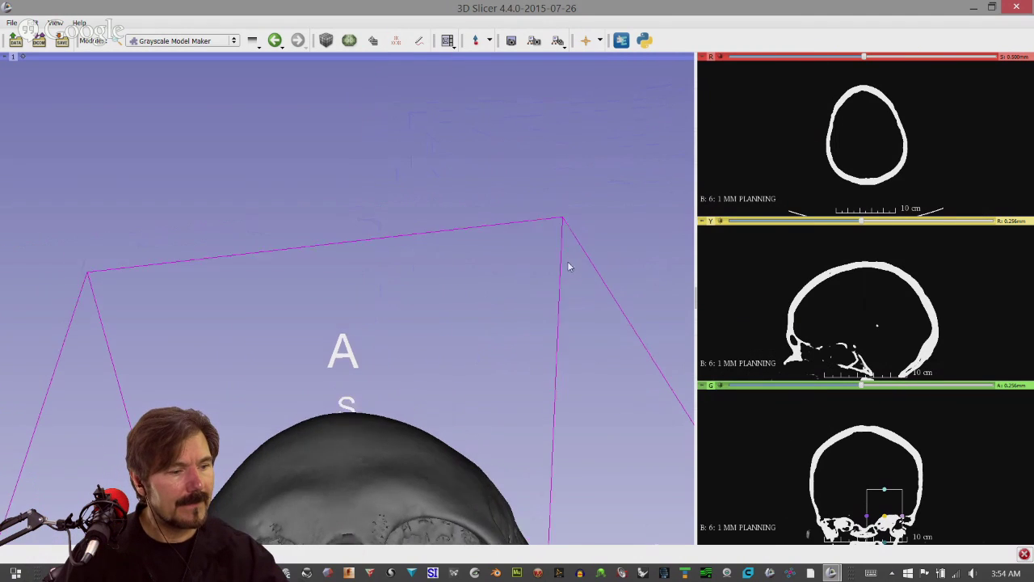
{"action": "left_click_drag", "start_coordinate": [568, 266], "coordinate": [510, 173]}
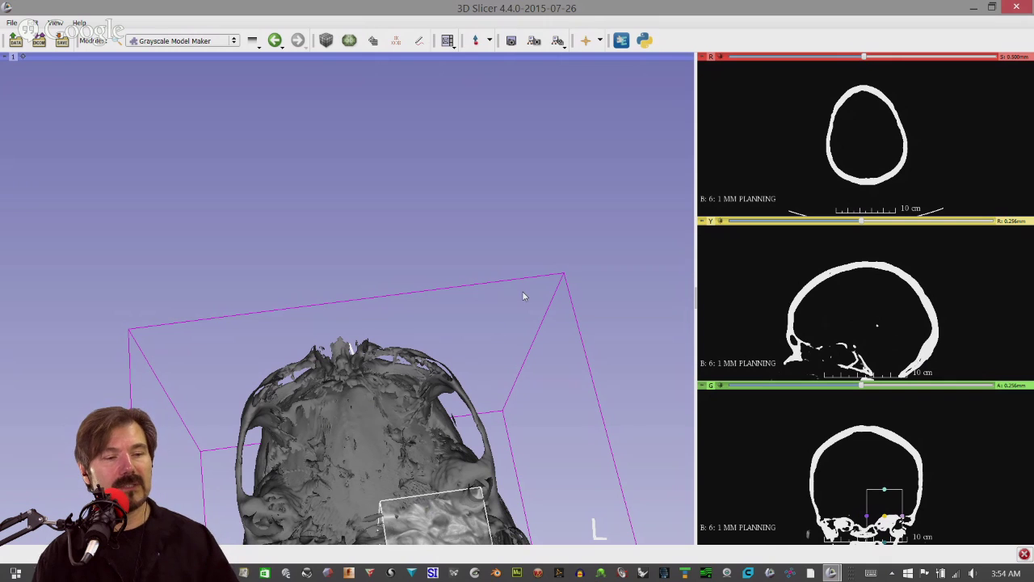
{"action": "left_click_drag", "start_coordinate": [523, 297], "coordinate": [353, 310]}
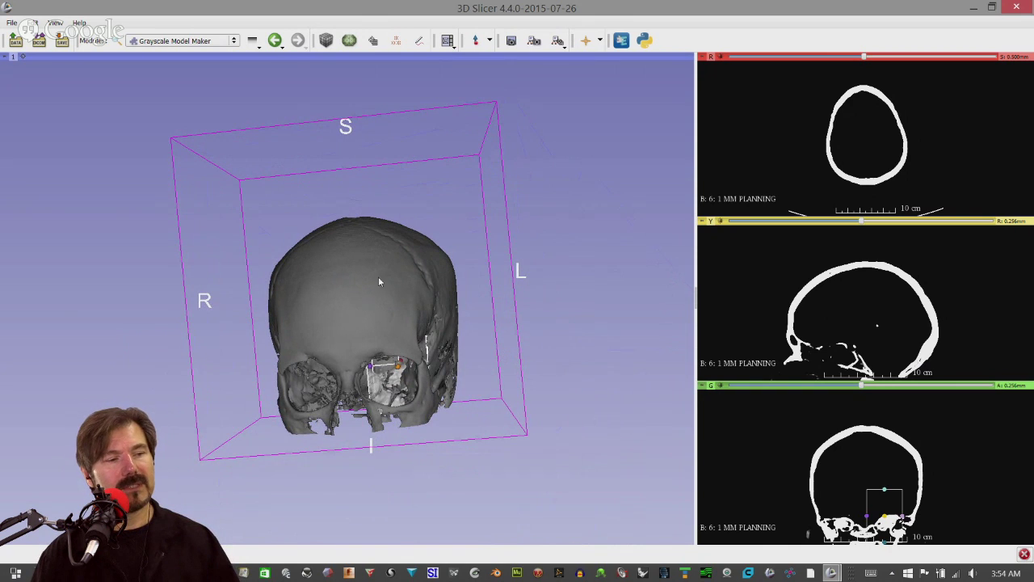
{"action": "left_click", "coordinate": [12, 22]}
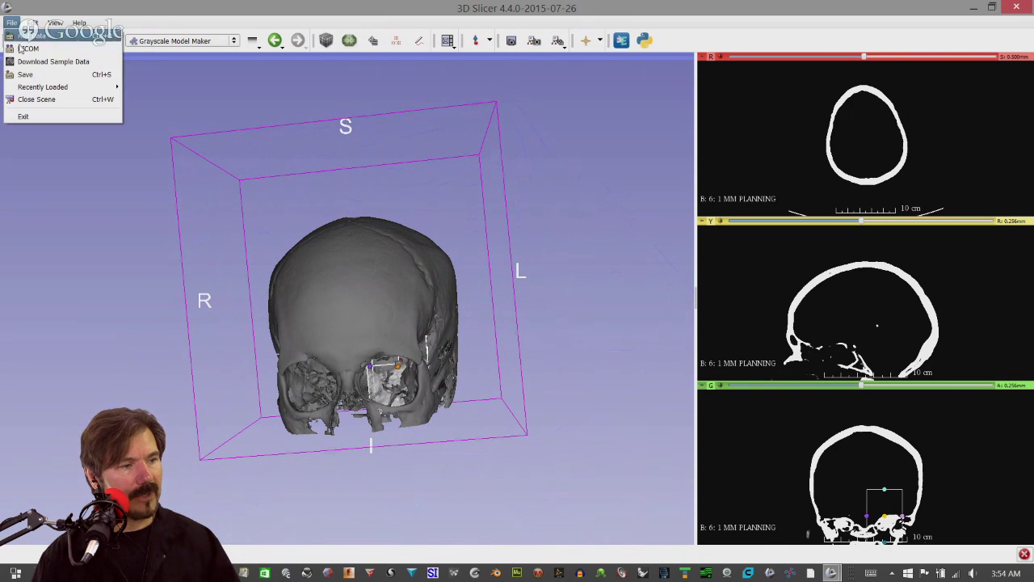
{"action": "left_click", "coordinate": [26, 75]}
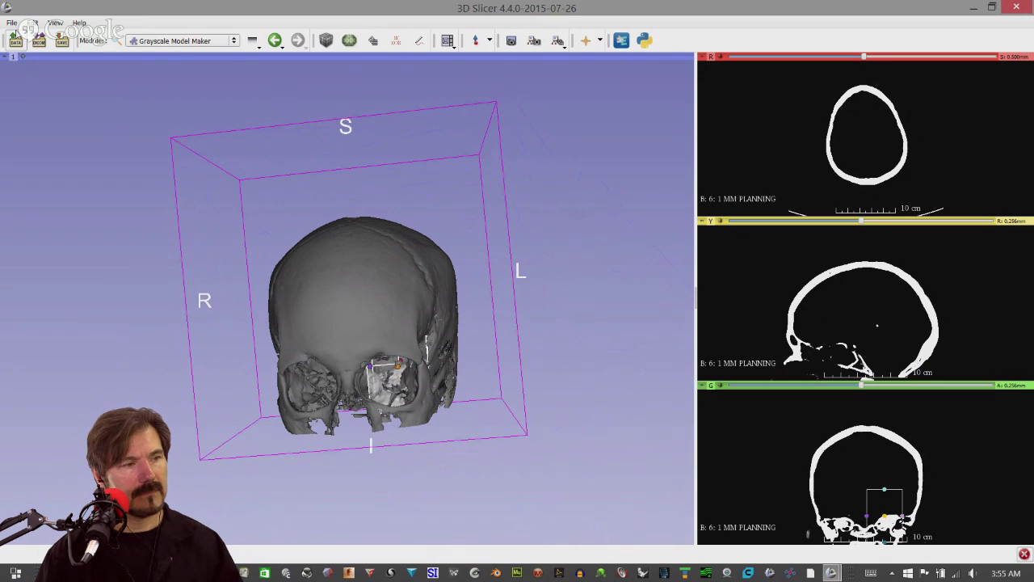
{"action": "left_click", "coordinate": [12, 23]}
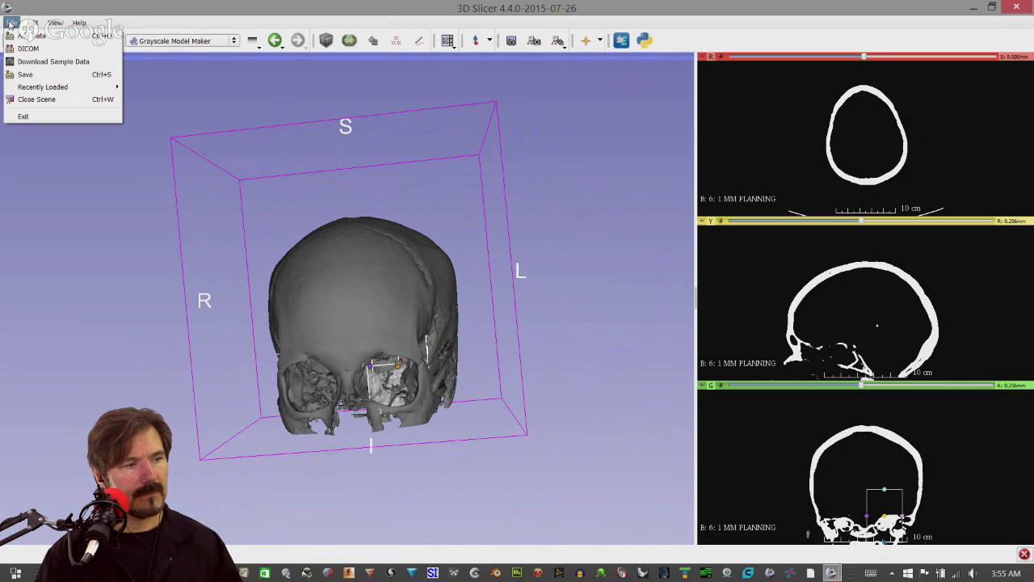
{"action": "left_click", "coordinate": [26, 74]}
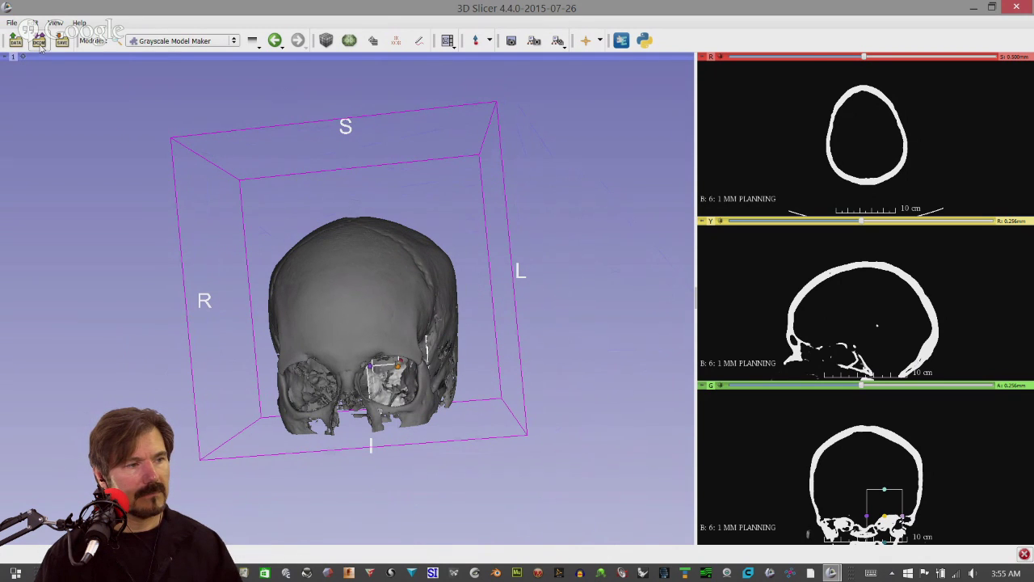
{"action": "left_click", "coordinate": [38, 41]}
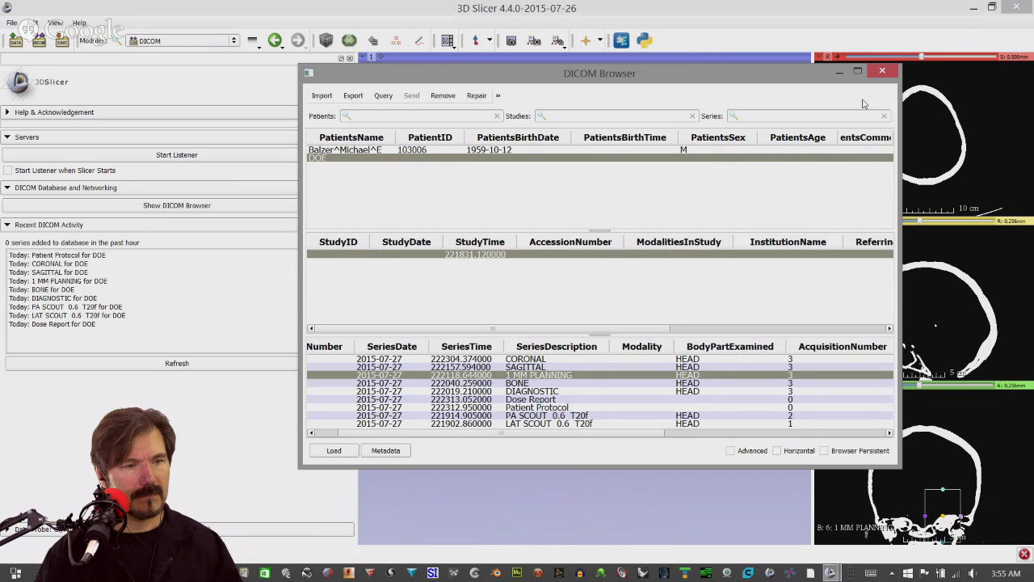
{"action": "left_click", "coordinate": [882, 73]}
Bring up the dialog for saving the scene and unsaved data, and set the Output Geometry file format to STL
{"action": "left_click", "coordinate": [13, 22]}
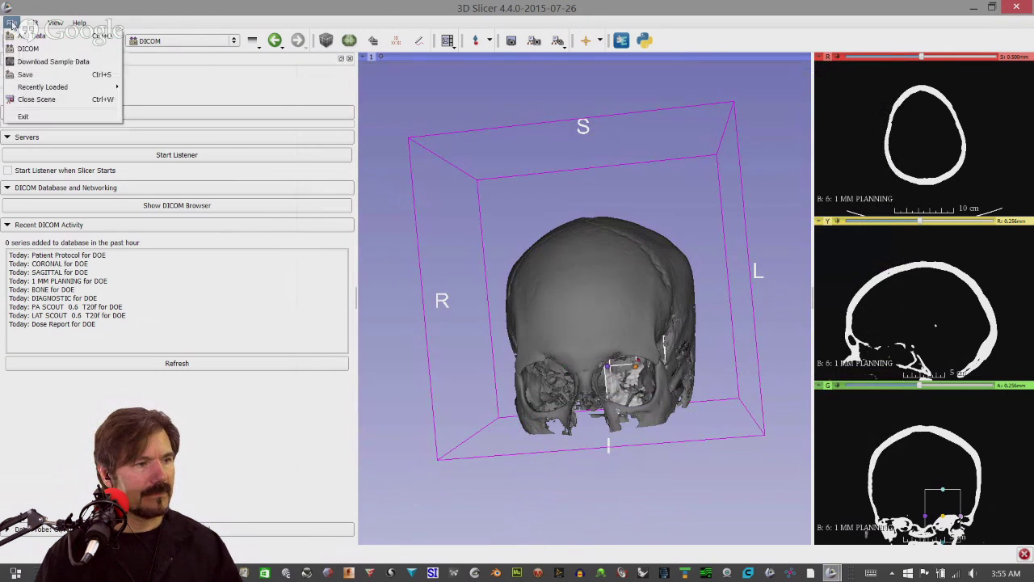
{"action": "left_click", "coordinate": [23, 76]}
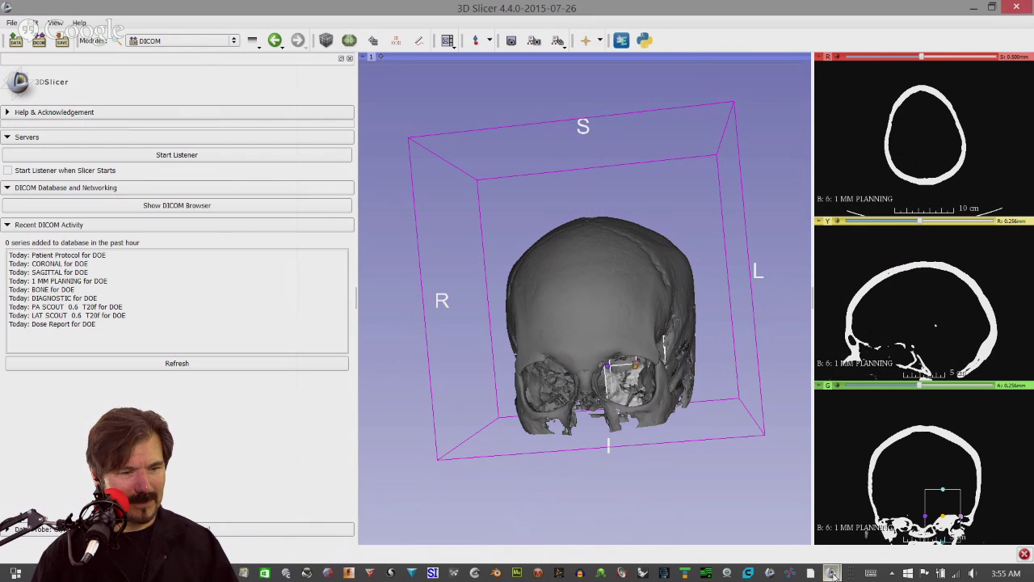
{"action": "mouse_move", "coordinate": [830, 572]}
{"action": "left_click", "coordinate": [878, 484]}
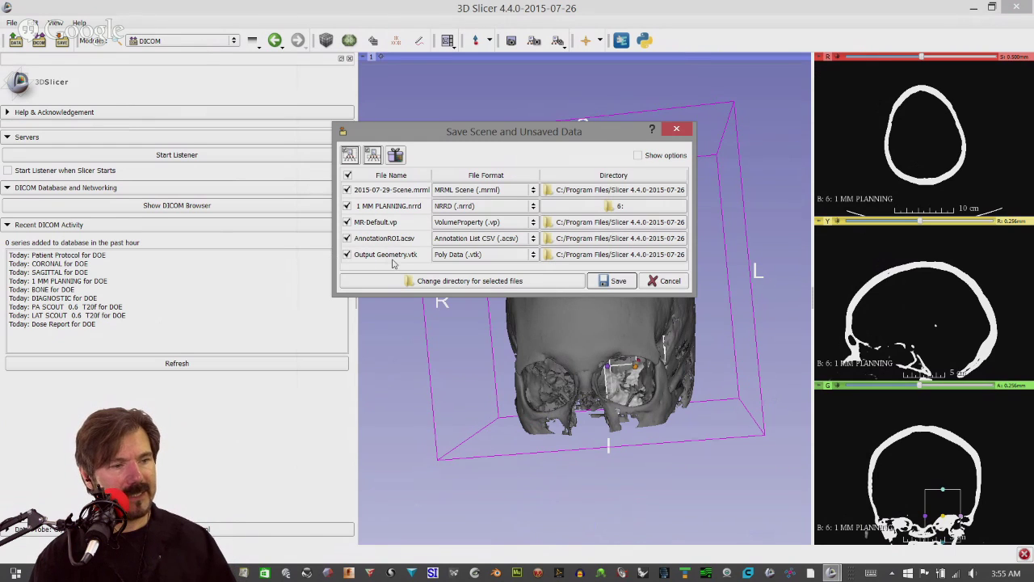
{"action": "left_click", "coordinate": [534, 257]}
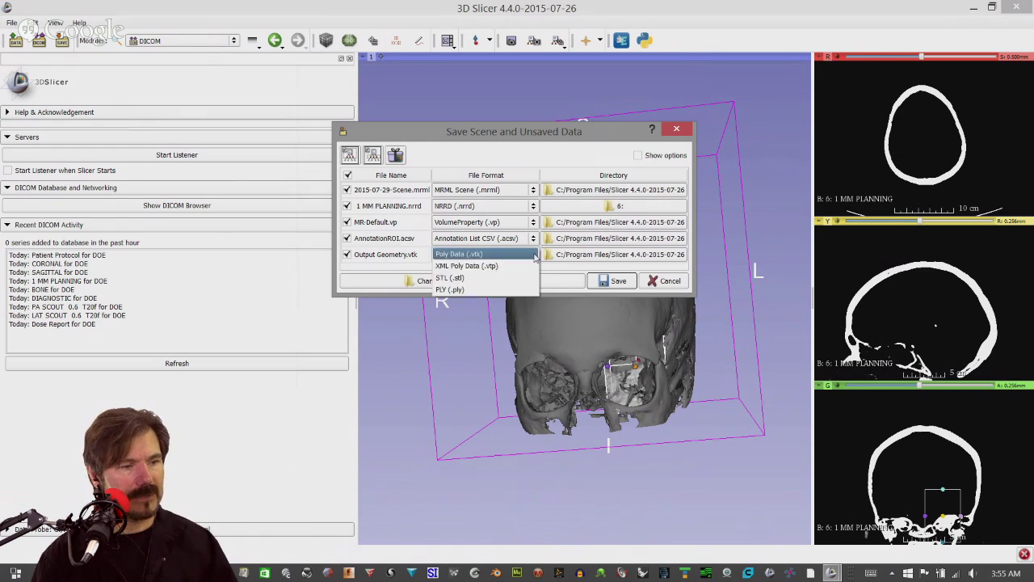
{"action": "left_click", "coordinate": [477, 280]}
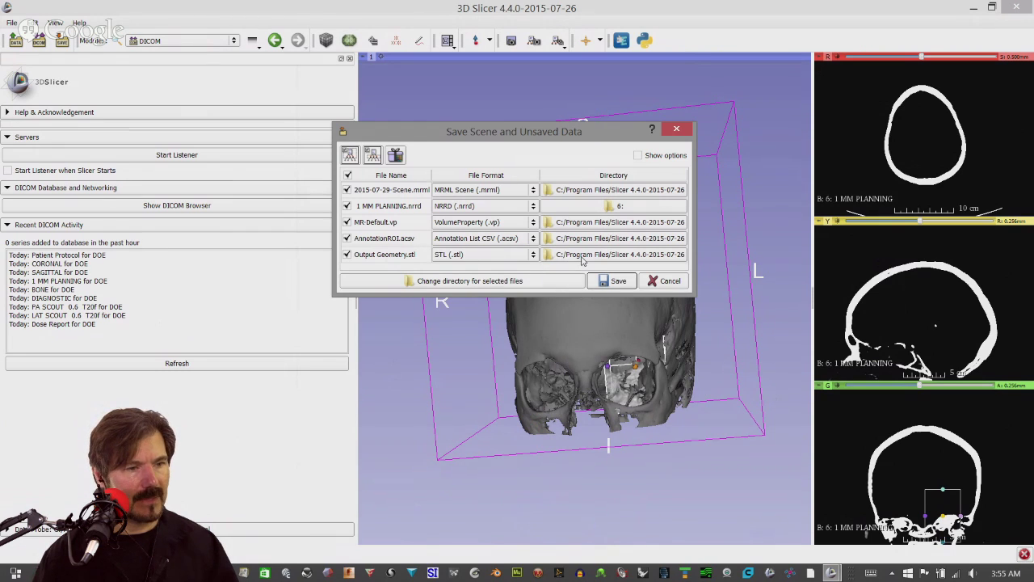
Set the save directory of the Output Geometry file to D:\Tutorial
{"action": "left_click", "coordinate": [581, 257]}
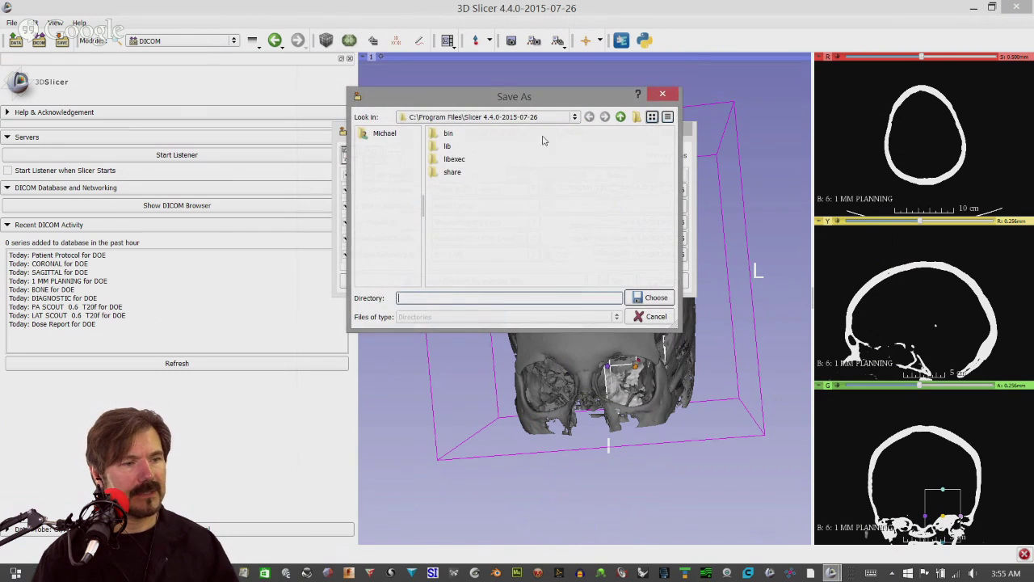
{"action": "left_click", "coordinate": [546, 118]}
{"action": "left_click", "coordinate": [441, 186]}
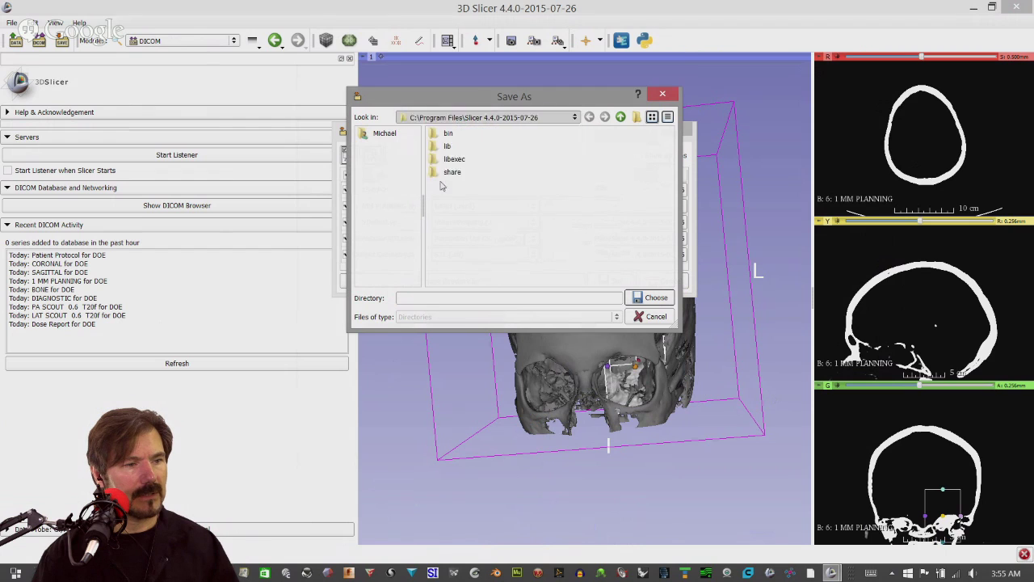
{"action": "left_click", "coordinate": [485, 301]}
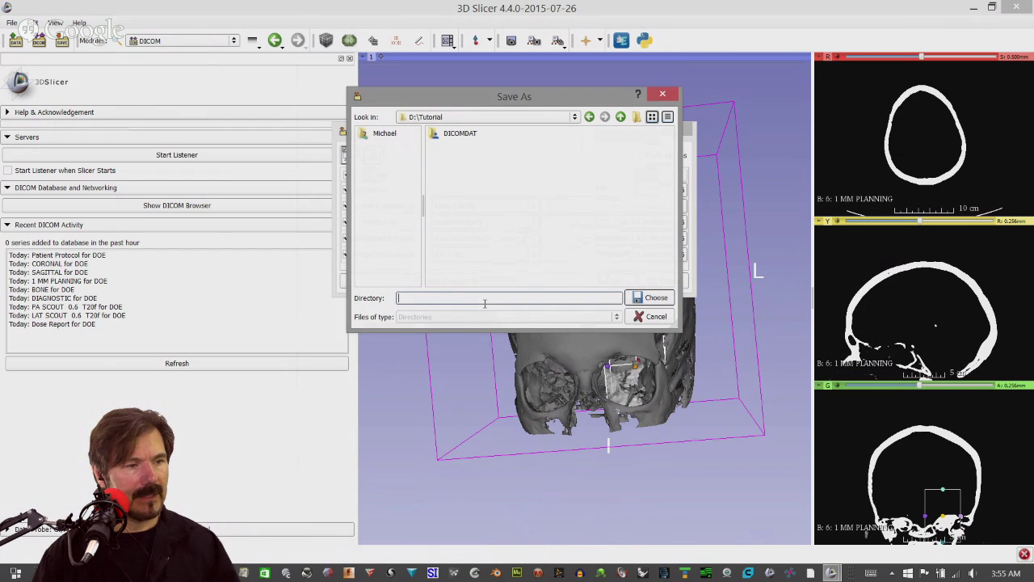
{"action": "left_click", "coordinate": [636, 298]}
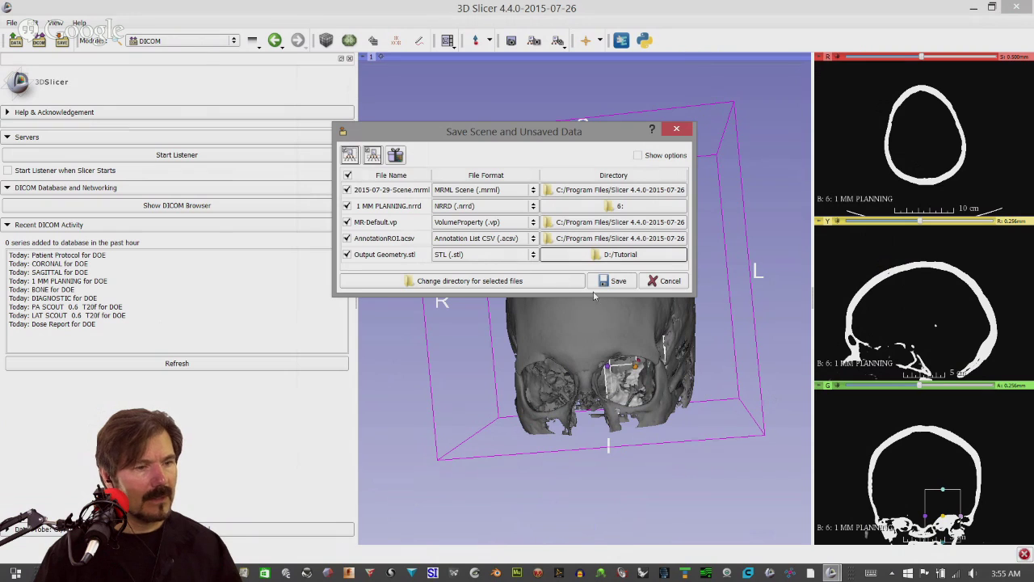
Rename the Output Geometry file as Skull
{"action": "double_click", "coordinate": [395, 255]}
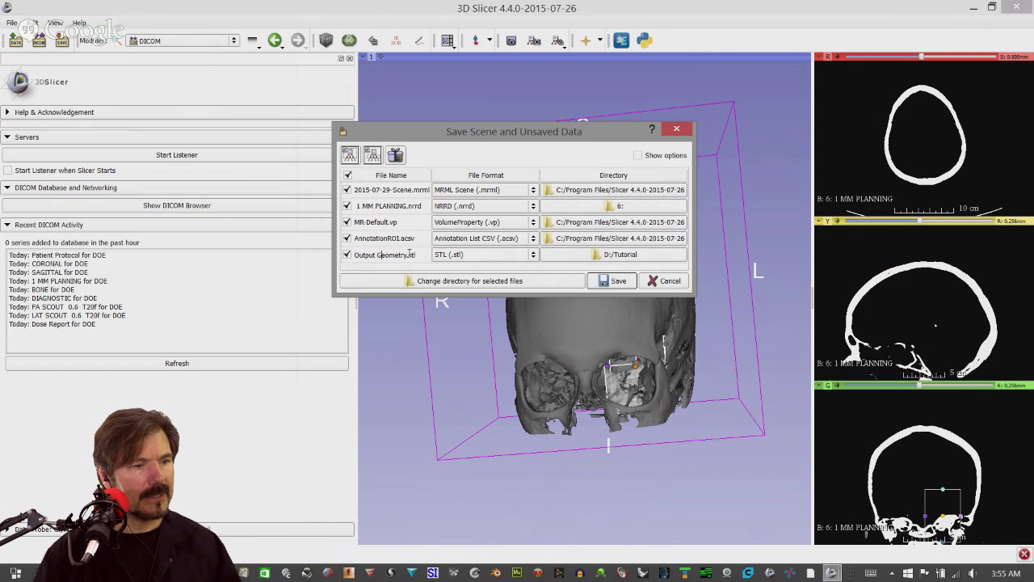
{"action": "left_click_drag", "start_coordinate": [407, 255], "coordinate": [352, 252]}
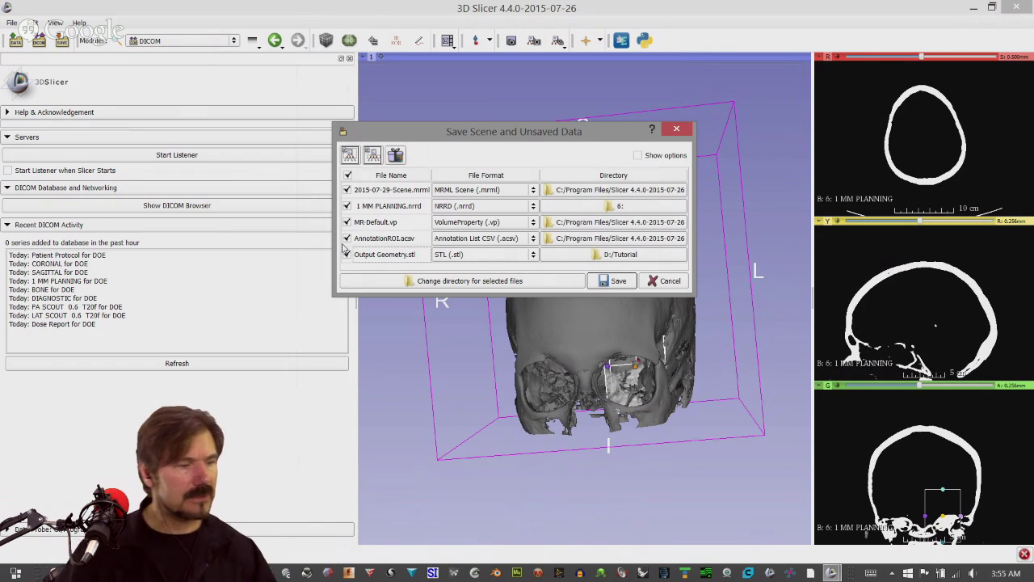
{"action": "type", "text": "Skull"}
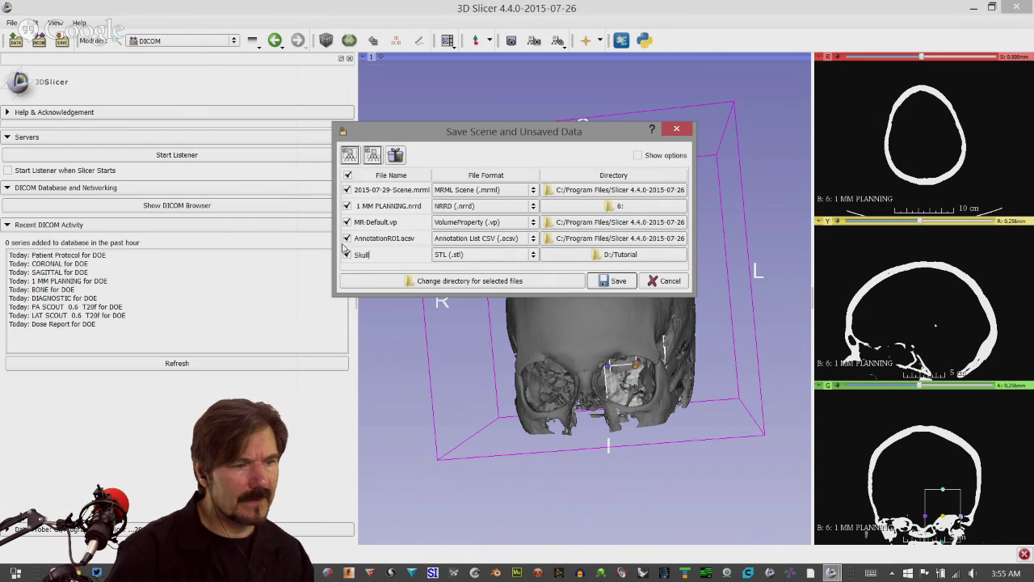
{"action": "key", "text": "Return"}
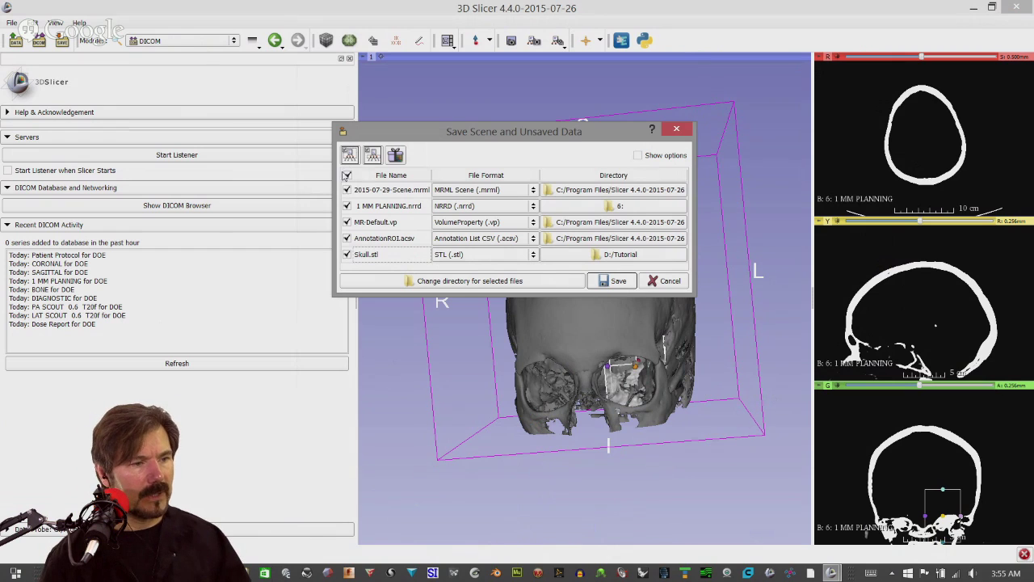
Exclude every other file from the save and save only Skull.stl
{"action": "left_click", "coordinate": [348, 175]}
{"action": "left_click", "coordinate": [346, 253]}
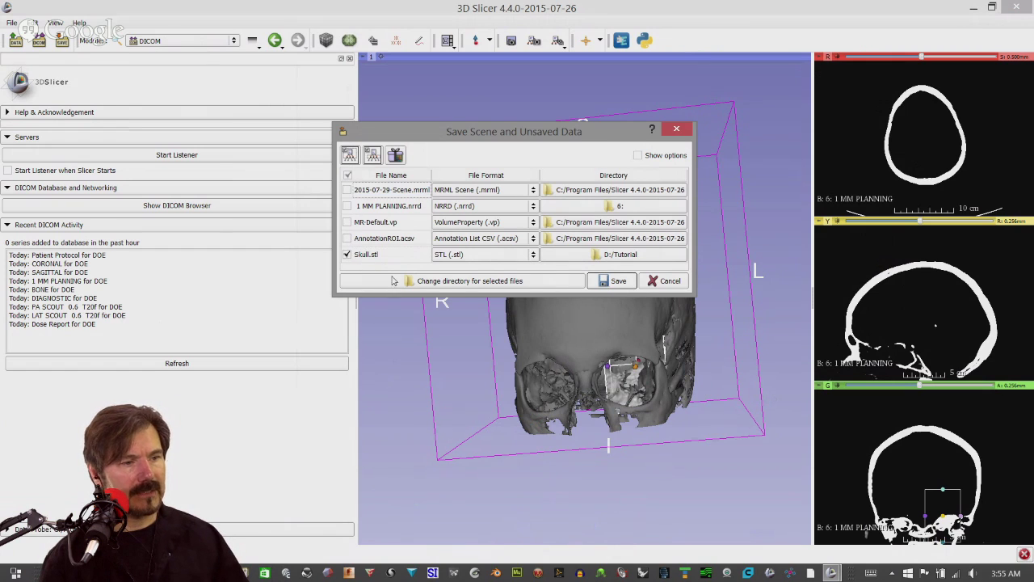
{"action": "left_click", "coordinate": [612, 283]}
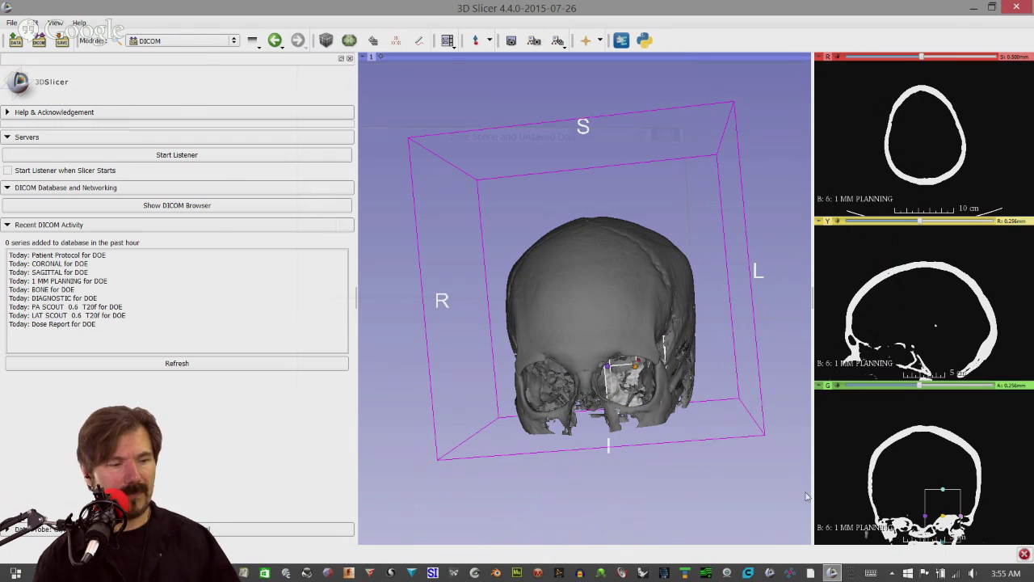
Switch to the Tutorial folder in File Explorer and compare the file details of Skull.stl and SkulTest.stl
{"action": "key", "text": "alt+Tab"}
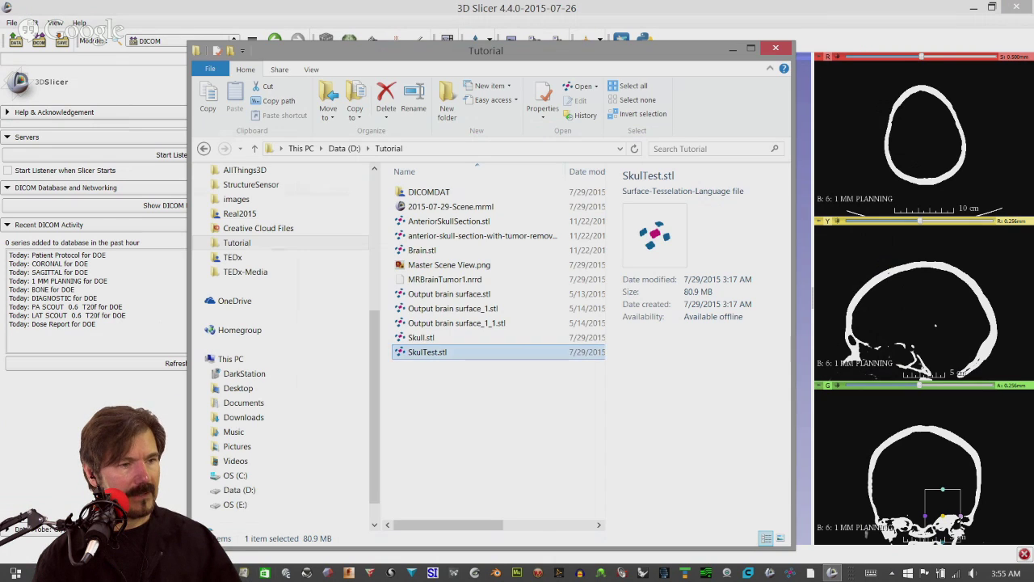
{"action": "key", "text": "Up"}
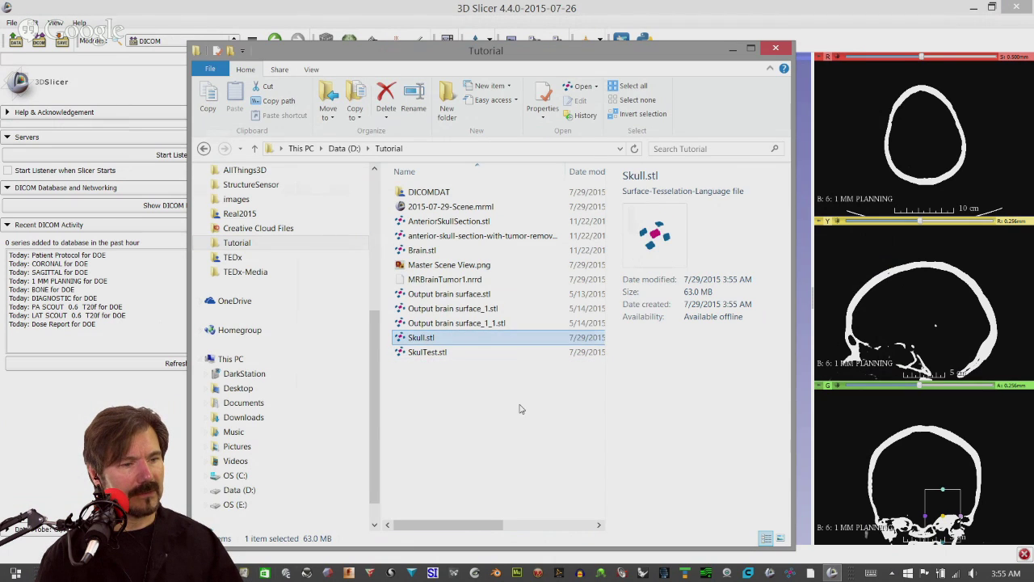
{"action": "left_click", "coordinate": [445, 351]}
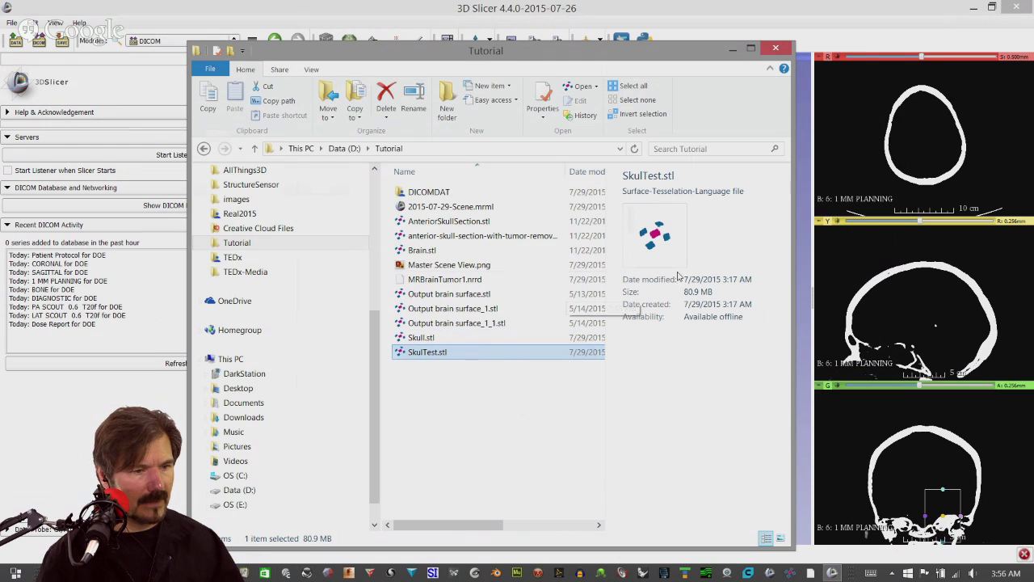
Open Skull.stl in netfabb and add the skull part to the project
{"action": "left_click", "coordinate": [446, 340]}
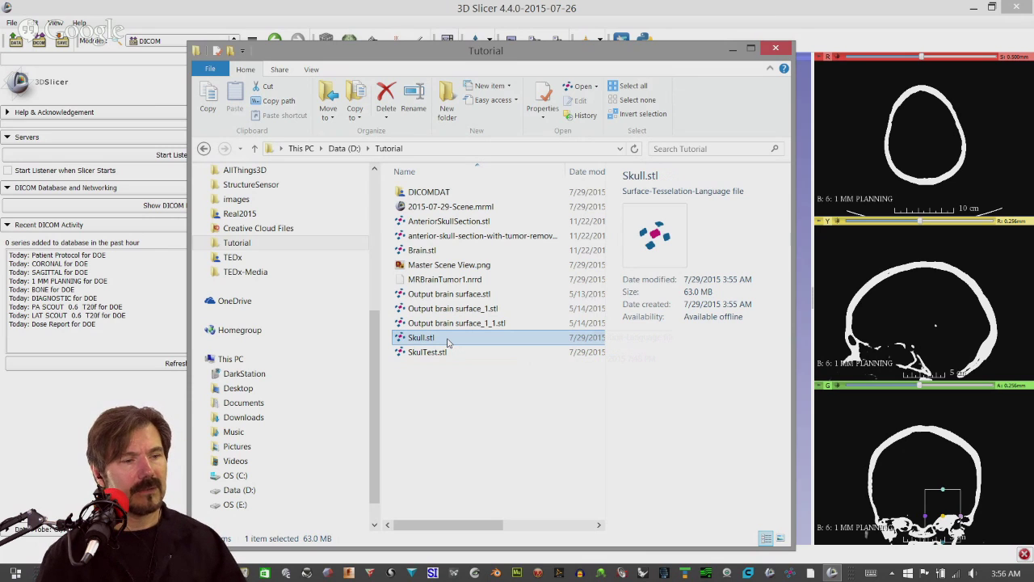
{"action": "right_click", "coordinate": [447, 342]}
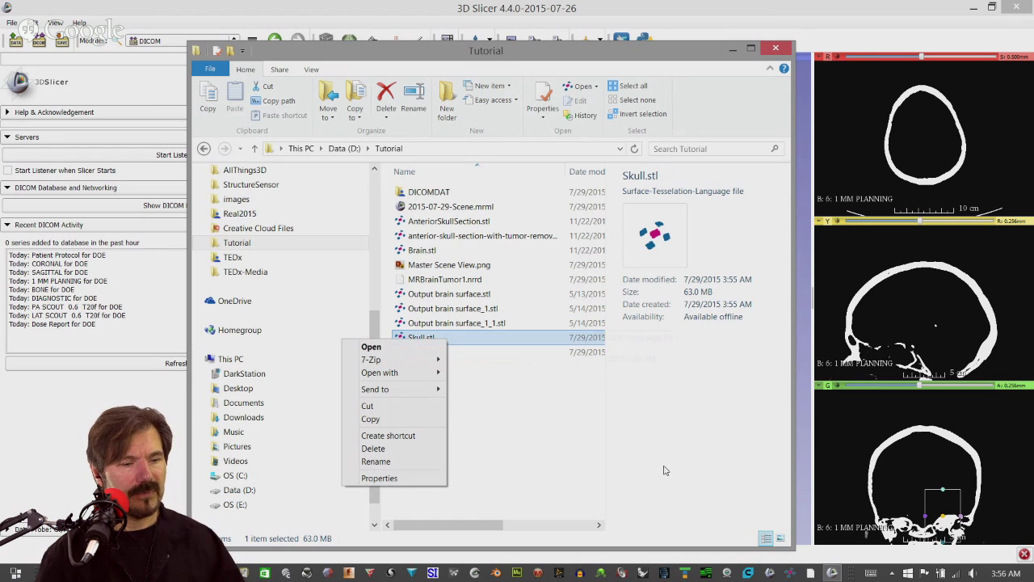
{"action": "left_click", "coordinate": [408, 346]}
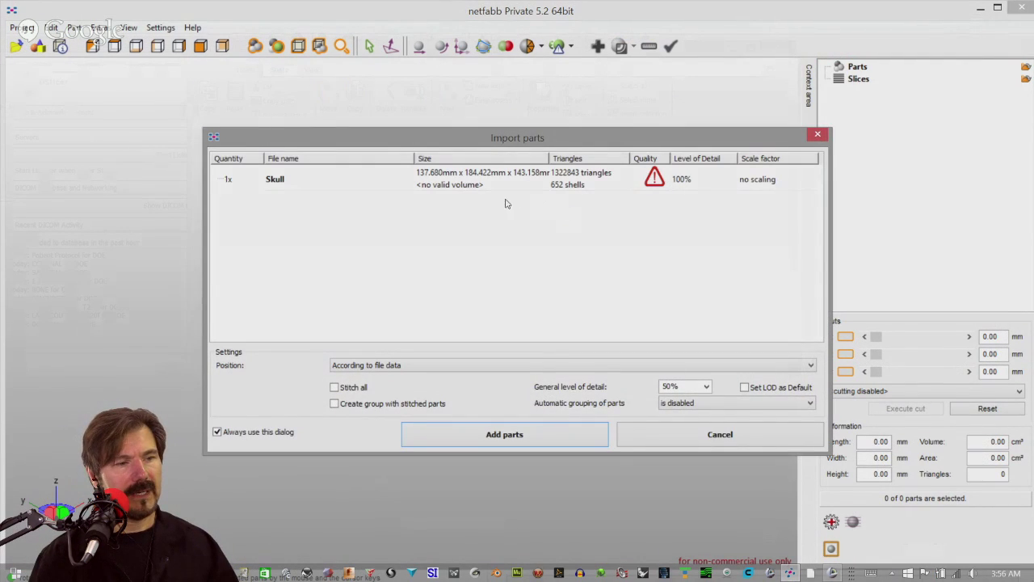
{"action": "left_click", "coordinate": [564, 185]}
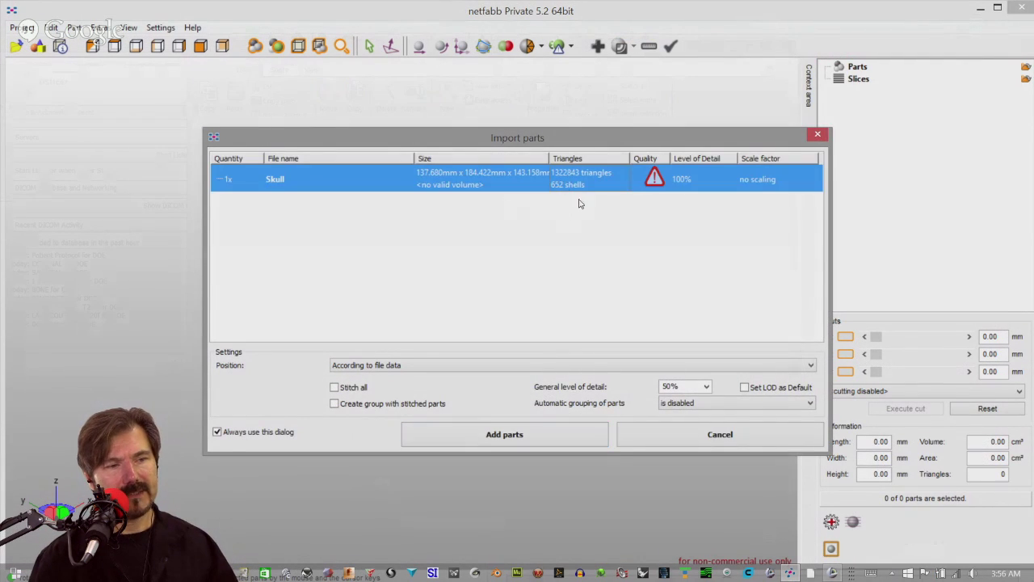
{"action": "left_click", "coordinate": [500, 440]}
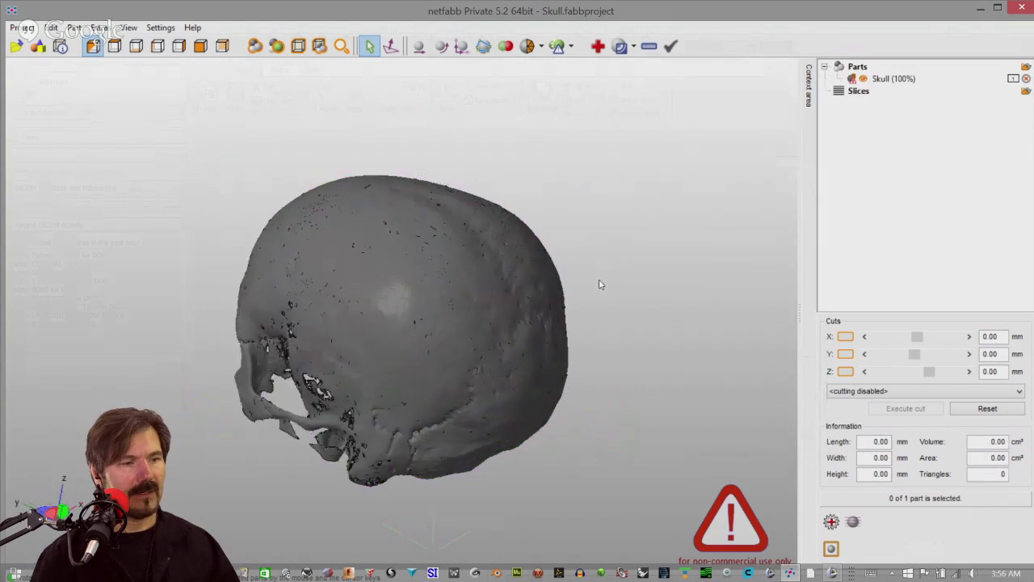
Start a part repair on the imported skull and update its mesh statistics
{"action": "mouse_move", "coordinate": [600, 284]}
{"action": "right_mouse_down"}
{"action": "mouse_move", "coordinate": [665, 269]}
{"action": "mouse_move", "coordinate": [613, 235]}
{"action": "mouse_move", "coordinate": [623, 295]}
{"action": "mouse_move", "coordinate": [628, 272]}
{"action": "mouse_move", "coordinate": [619, 293]}
{"action": "mouse_move", "coordinate": [638, 296]}
{"action": "mouse_move", "coordinate": [609, 288]}
{"action": "mouse_move", "coordinate": [622, 279]}
{"action": "right_mouse_up"}
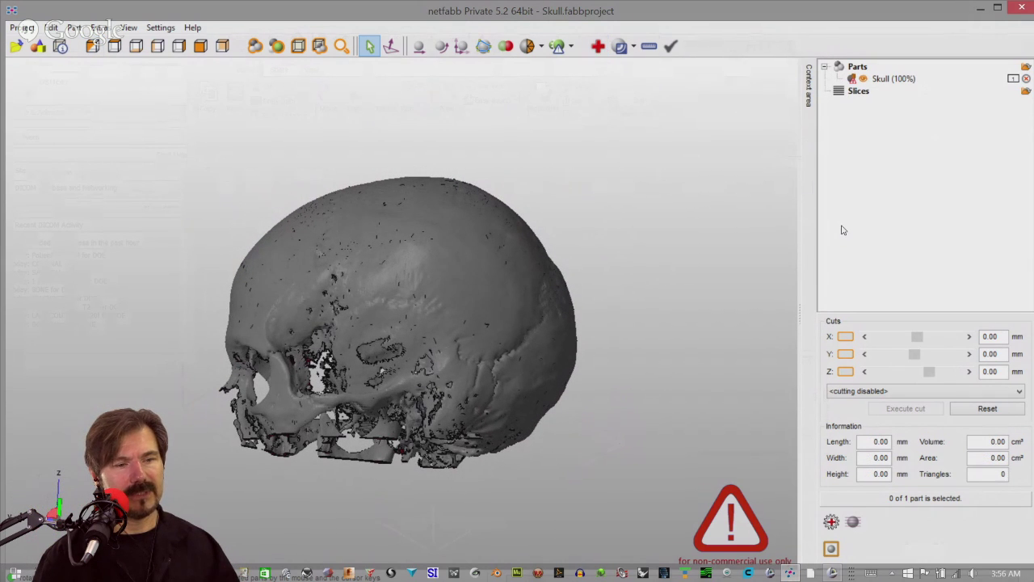
{"action": "double_click", "coordinate": [888, 78]}
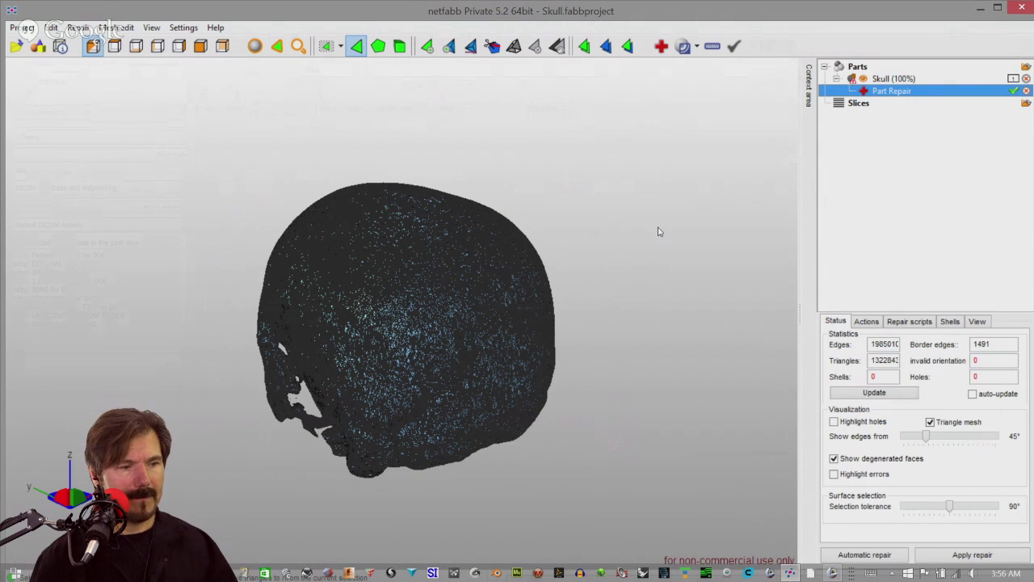
{"action": "right_click_drag", "start_coordinate": [658, 202], "coordinate": [675, 211]}
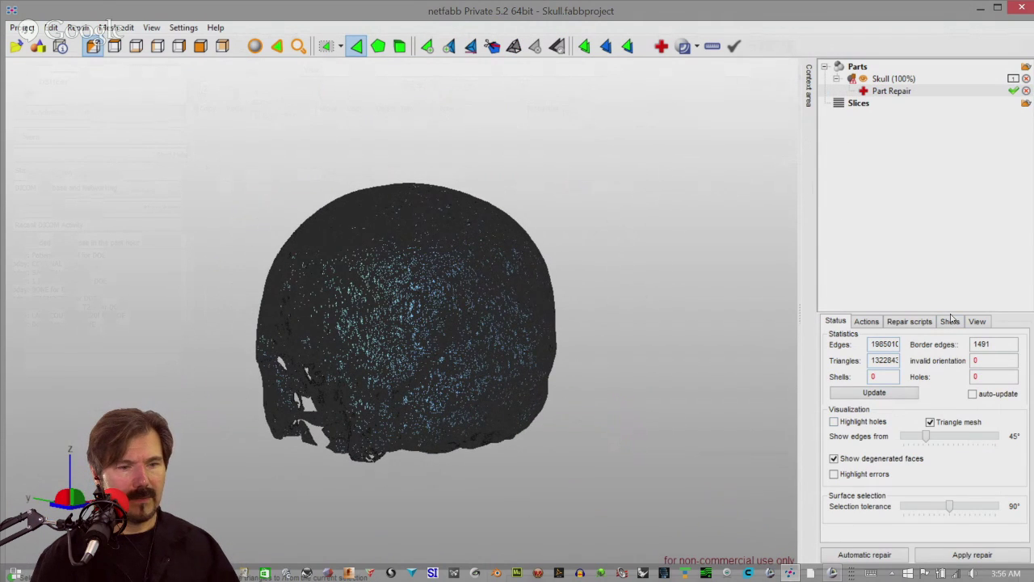
{"action": "left_click", "coordinate": [874, 393]}
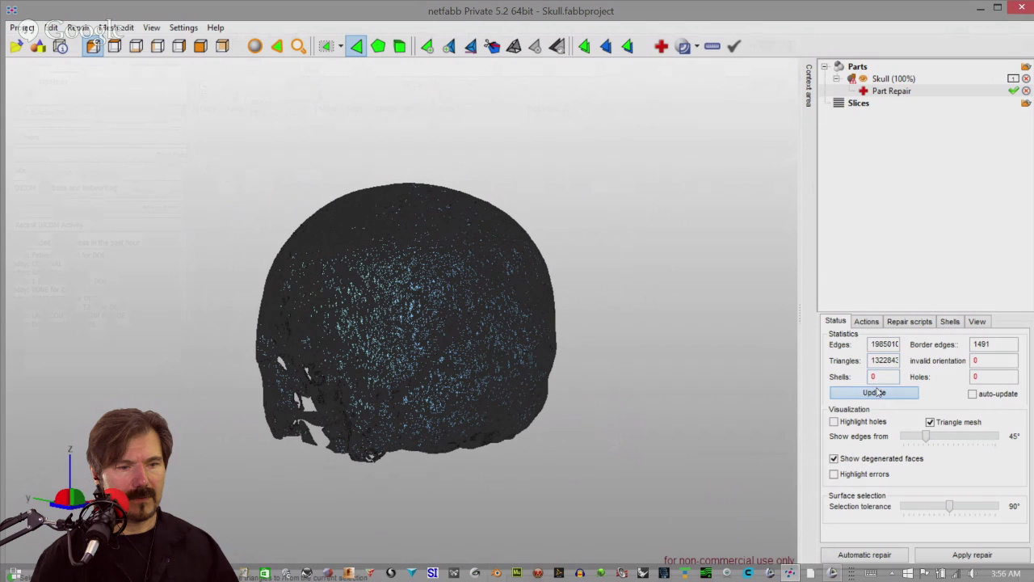
Open the repair's shell list and remove, one after the other, the two largest shells below the main skull shell
{"action": "left_click", "coordinate": [950, 323]}
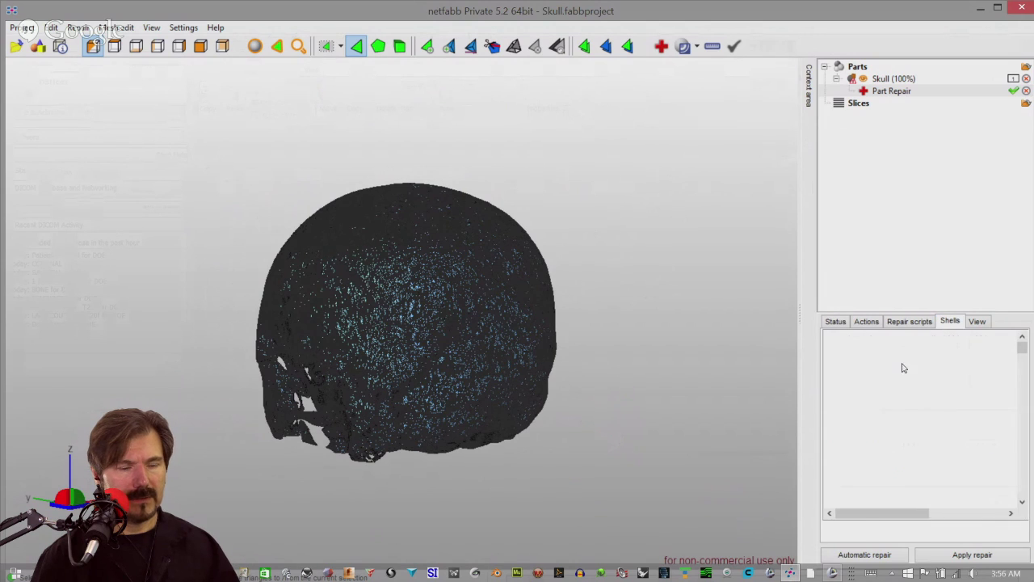
{"action": "left_click", "coordinate": [840, 365]}
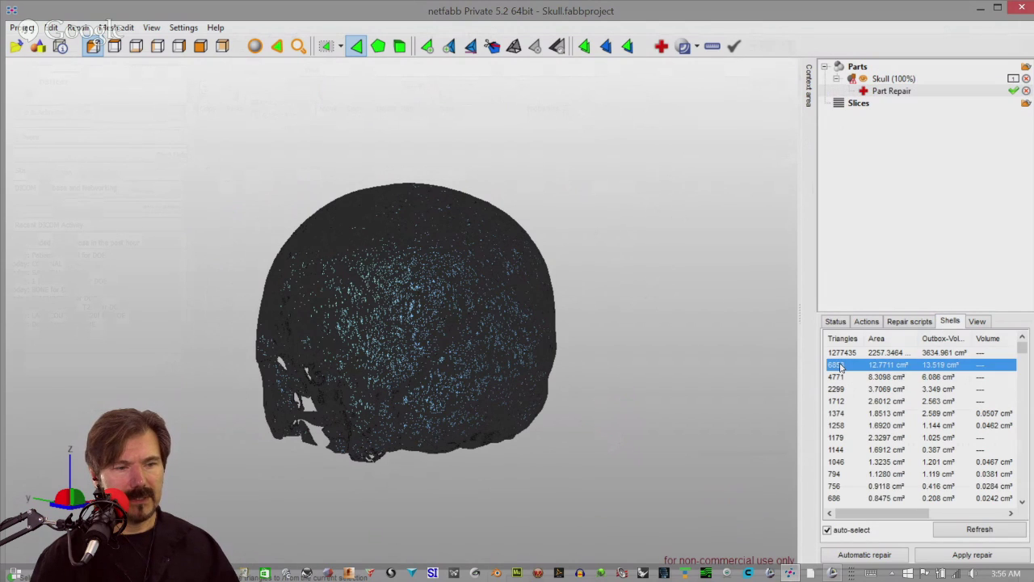
{"action": "key", "text": "Delete"}
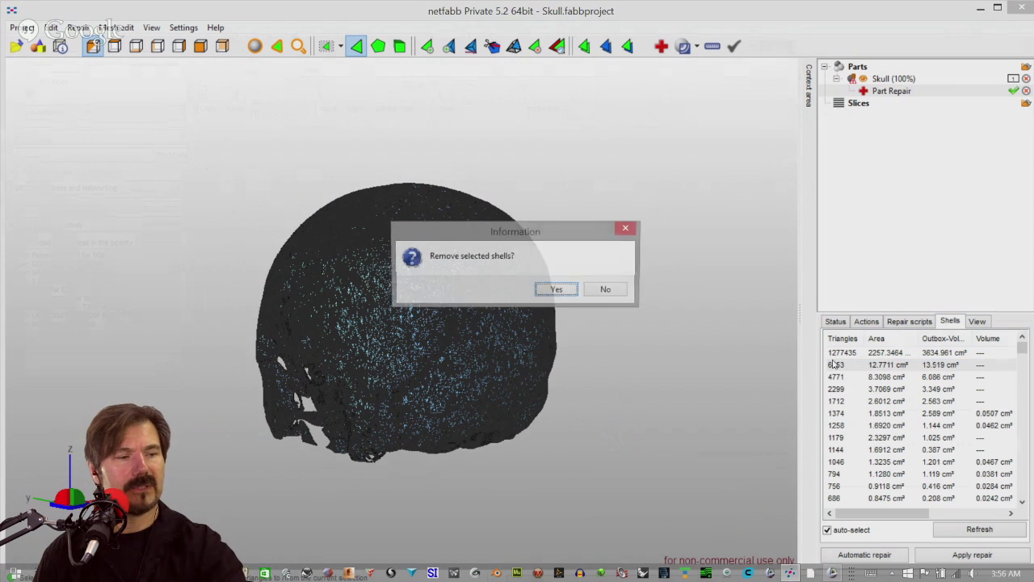
{"action": "left_click", "coordinate": [571, 291]}
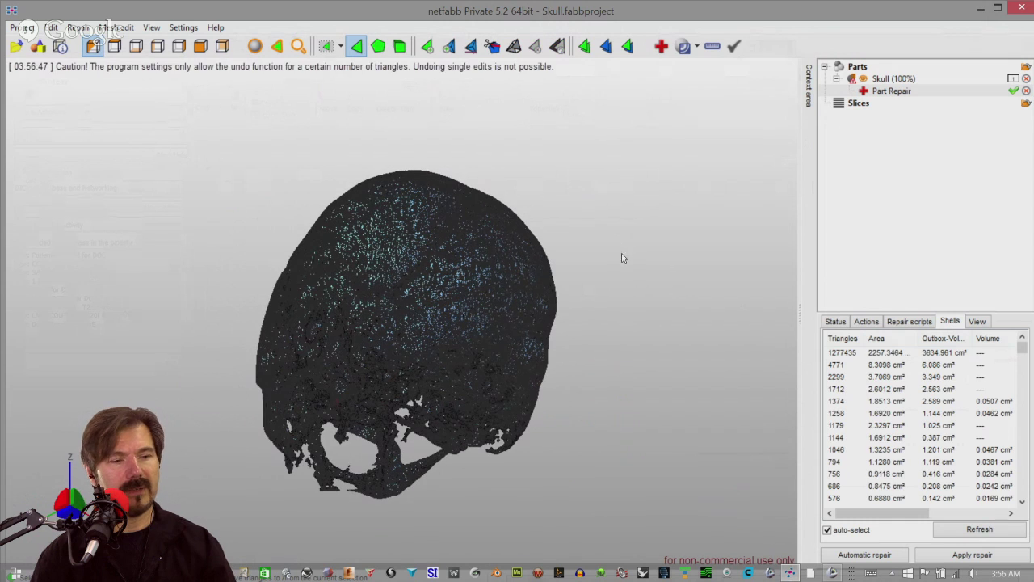
{"action": "left_click", "coordinate": [840, 366]}
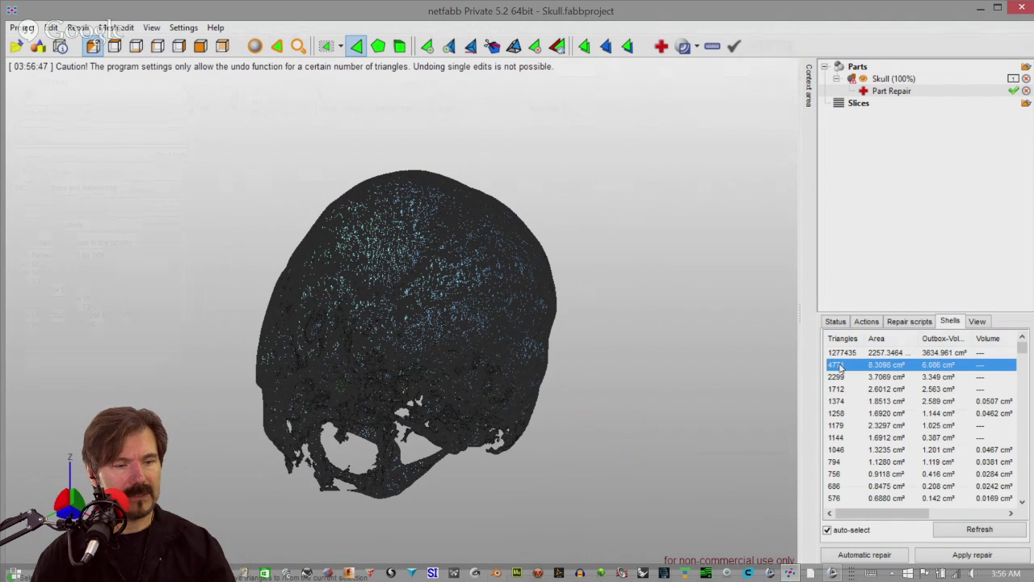
{"action": "key", "text": "Delete"}
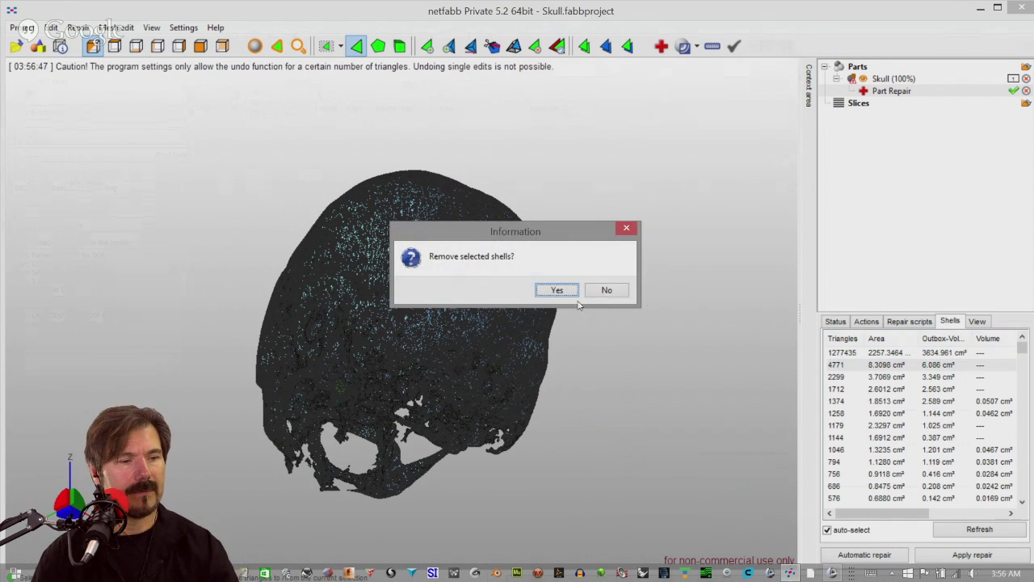
{"action": "left_click", "coordinate": [565, 294]}
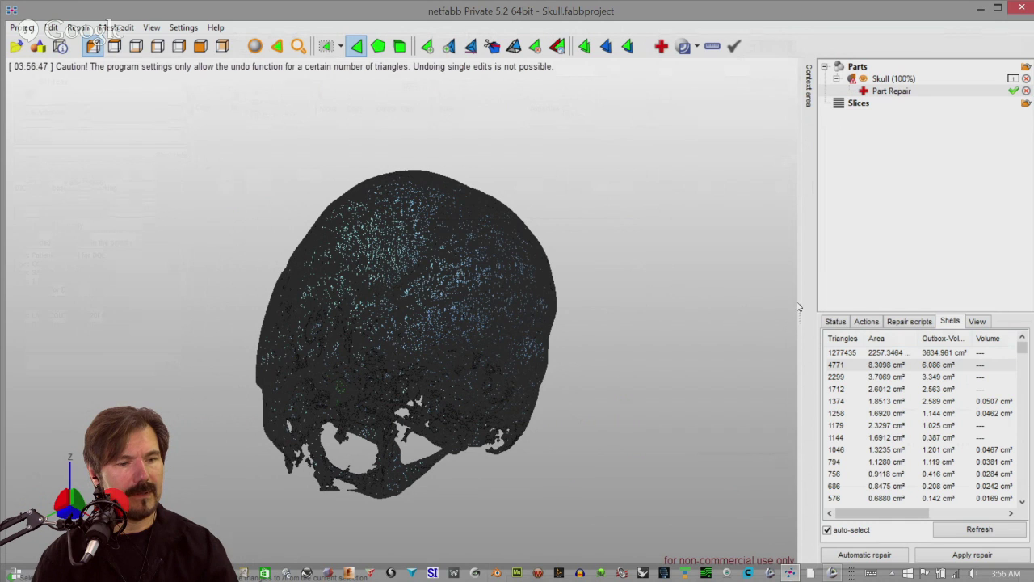
Remove the block of loose shells ranging from 2299 down to 756 triangles in one go
{"action": "left_click", "coordinate": [839, 368]}
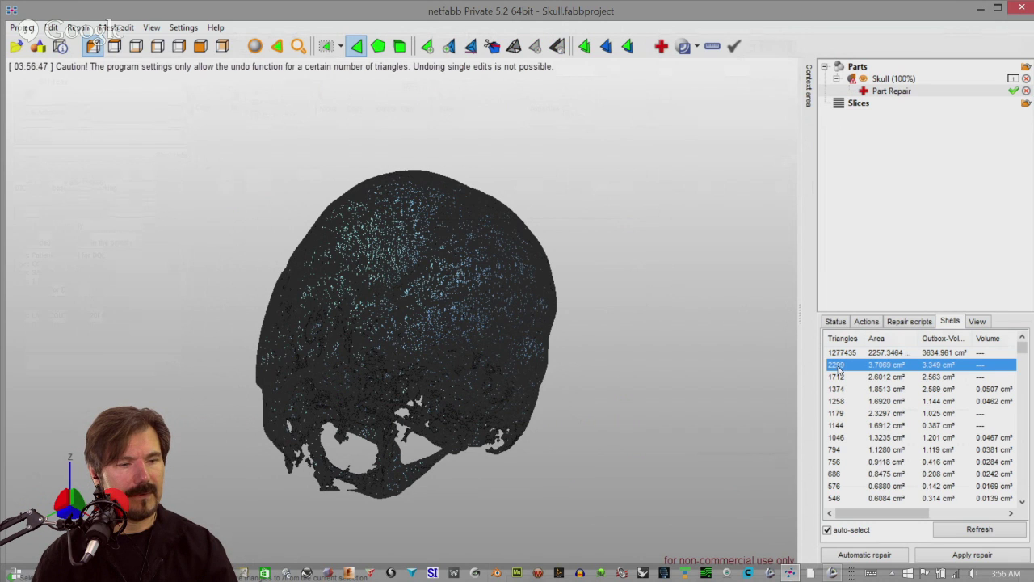
{"action": "left_click", "coordinate": [835, 464], "text": "shift"}
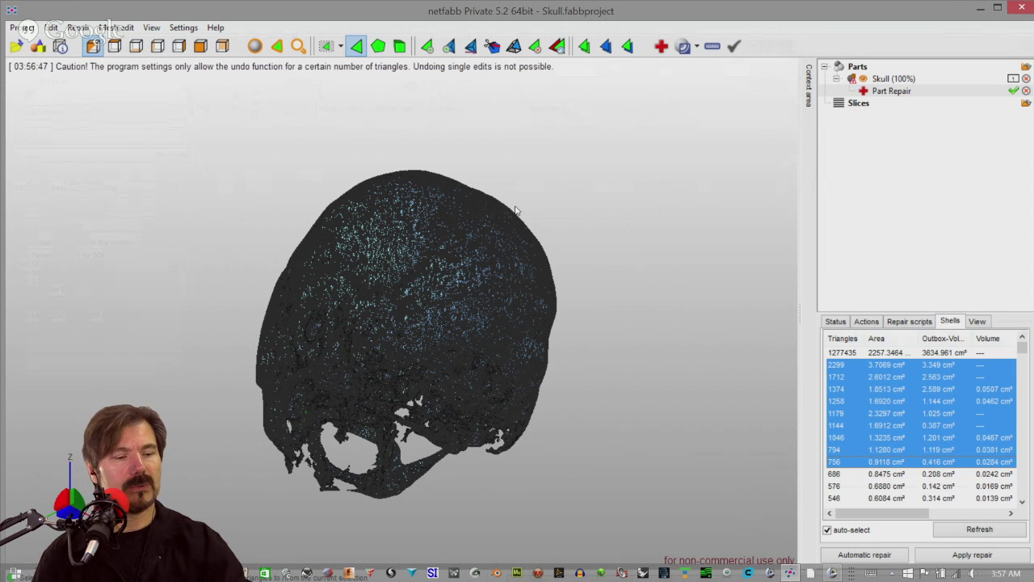
{"action": "key", "text": "Delete"}
{"action": "left_click", "coordinate": [557, 292]}
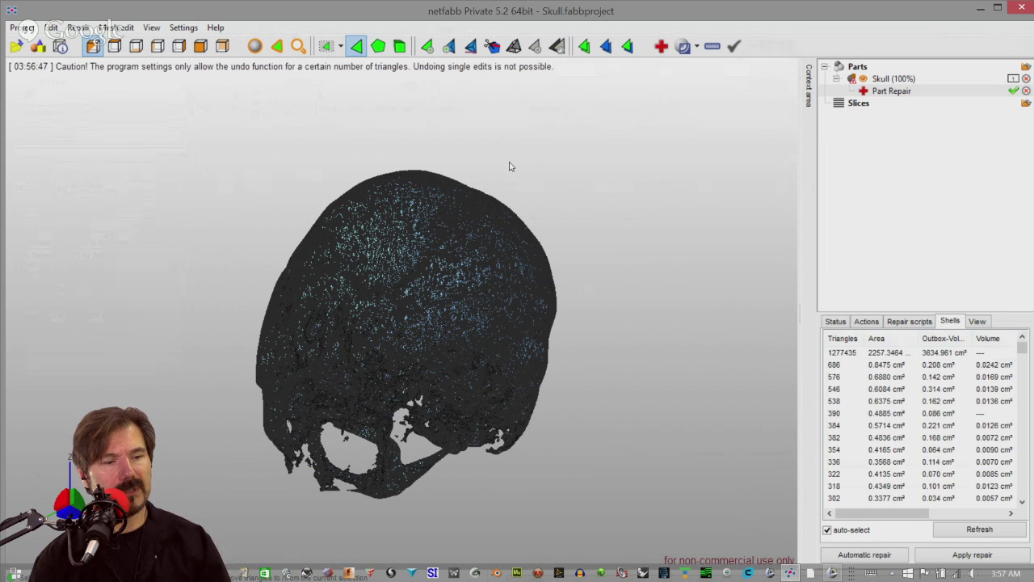
Inspect the skull from several sides and remove the loose shells ranging from 686 down to 240 triangles
{"action": "right_click_drag", "start_coordinate": [551, 180], "coordinate": [544, 190]}
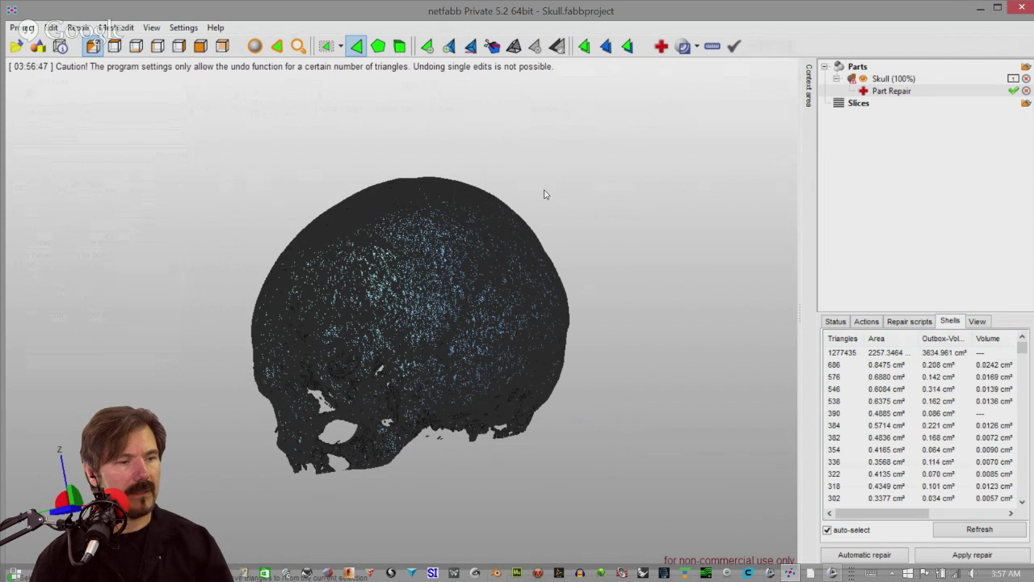
{"action": "right_click_drag", "start_coordinate": [406, 248], "coordinate": [465, 221]}
{"action": "right_click_drag", "start_coordinate": [360, 218], "coordinate": [597, 302]}
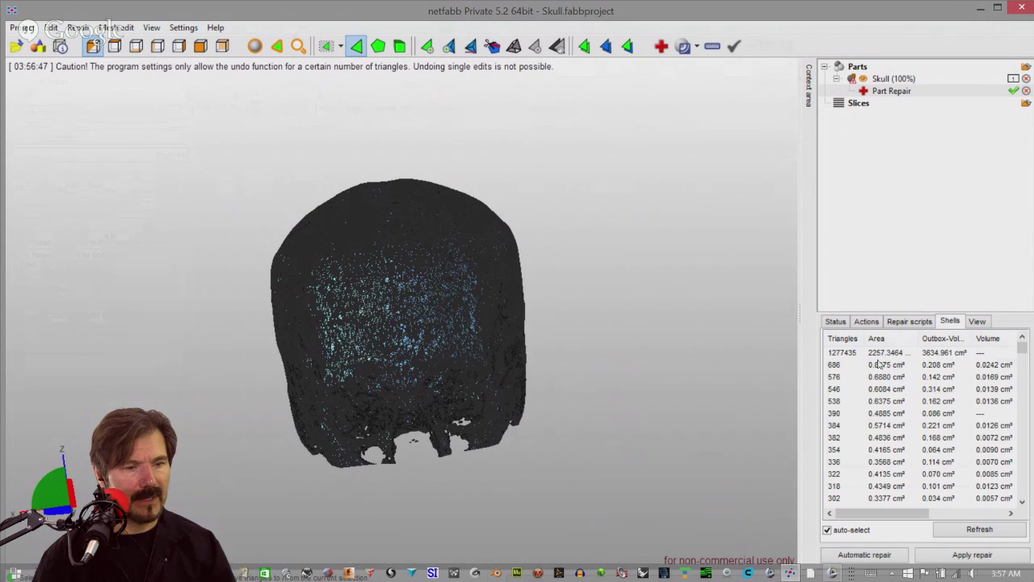
{"action": "left_click", "coordinate": [851, 366]}
{"action": "scroll", "coordinate": [857, 396], "scroll_direction": "down", "scroll_amount": 2}
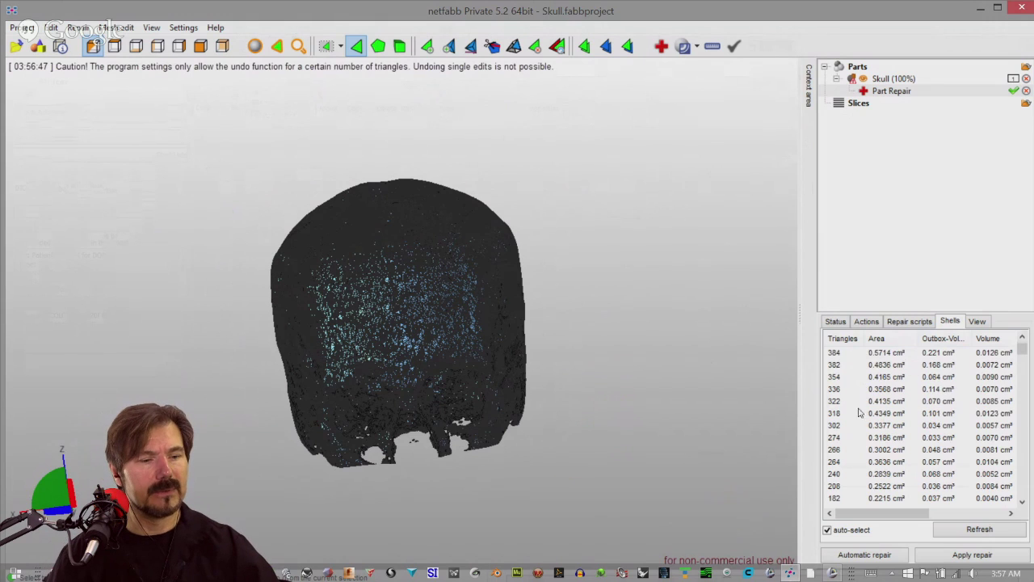
{"action": "left_click", "coordinate": [851, 482], "text": "shift"}
{"action": "key", "text": "Delete"}
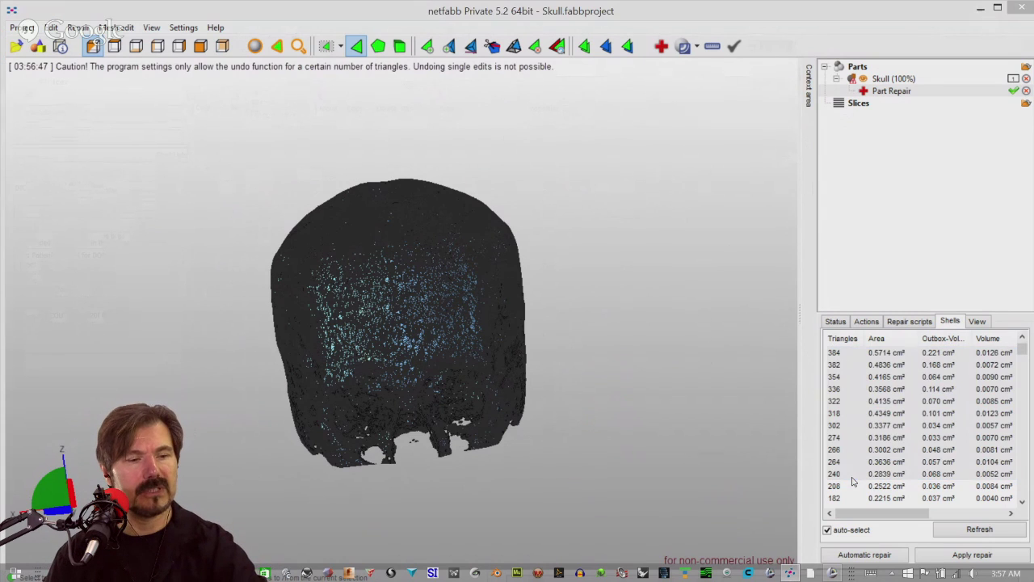
{"action": "left_click", "coordinate": [570, 291]}
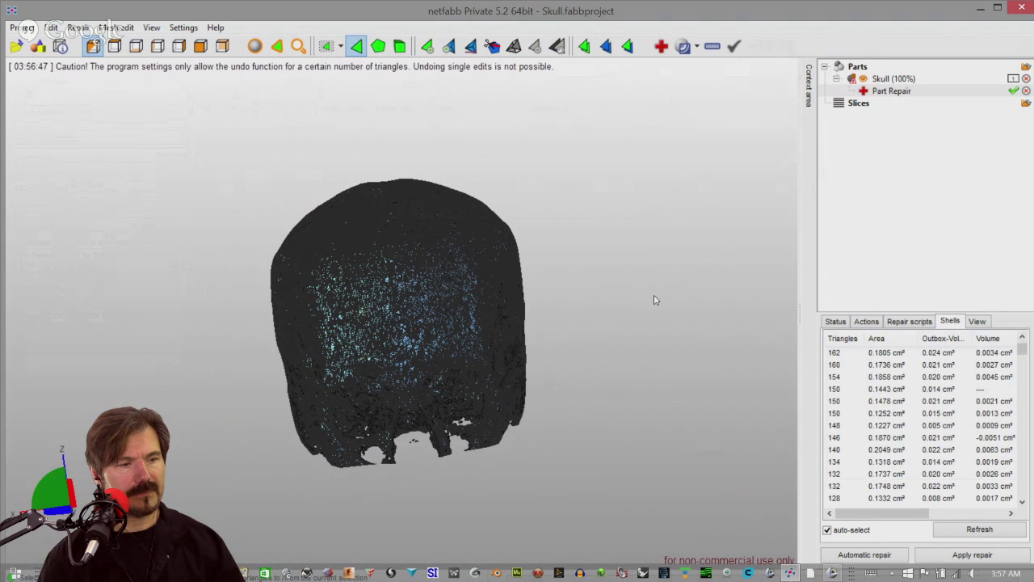
Remove the loose shells ranging from 162 down to 88 triangles
{"action": "left_click", "coordinate": [836, 355]}
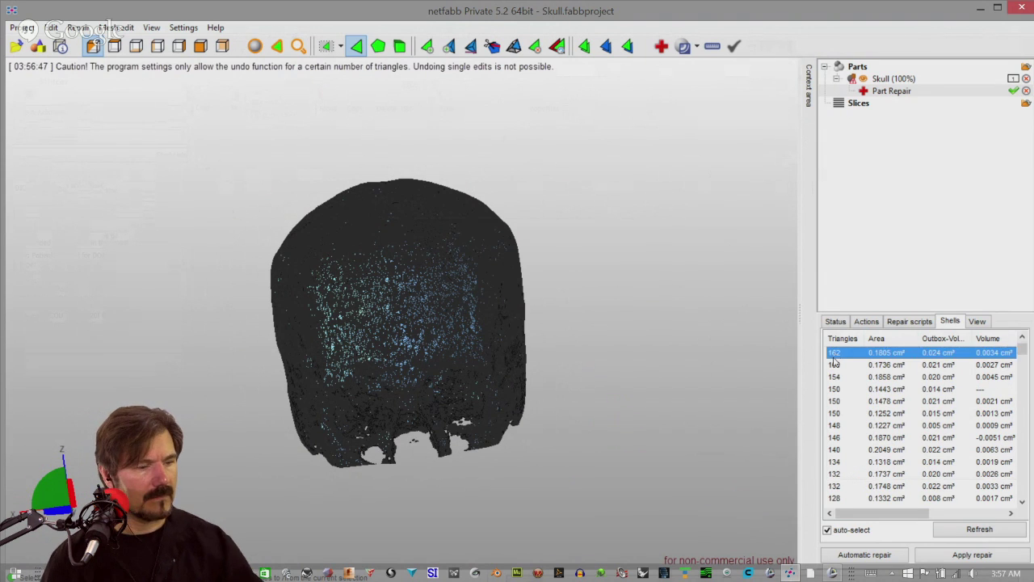
{"action": "scroll", "coordinate": [840, 380], "scroll_direction": "down", "scroll_amount": 8}
{"action": "left_click", "coordinate": [838, 414], "text": "shift"}
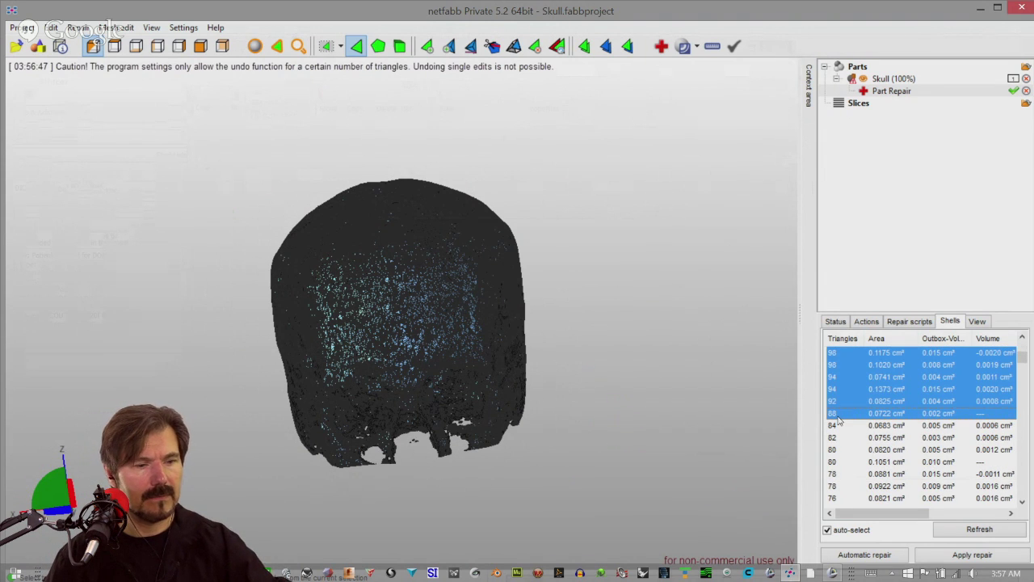
{"action": "key", "text": "Delete"}
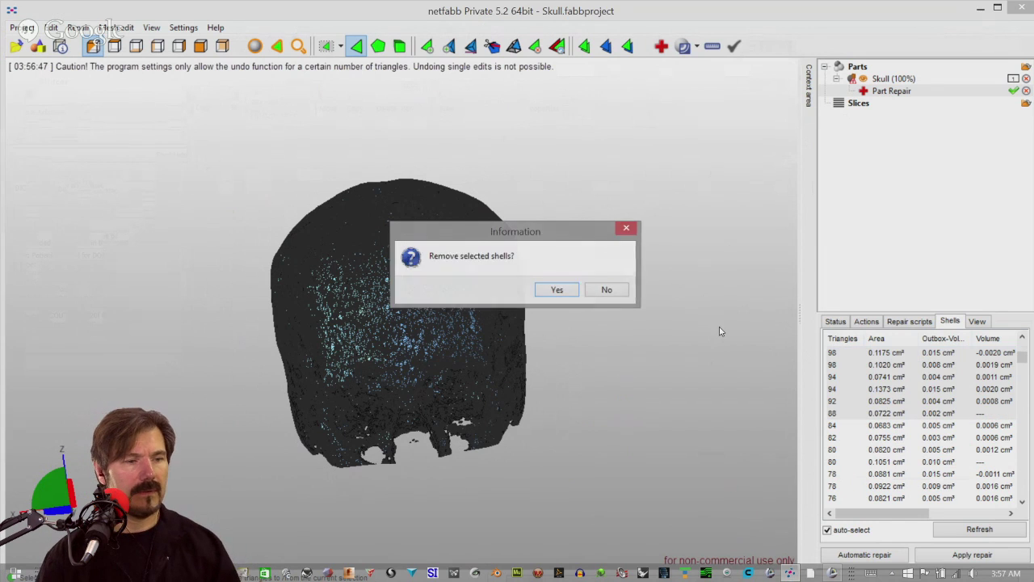
{"action": "left_click", "coordinate": [557, 291]}
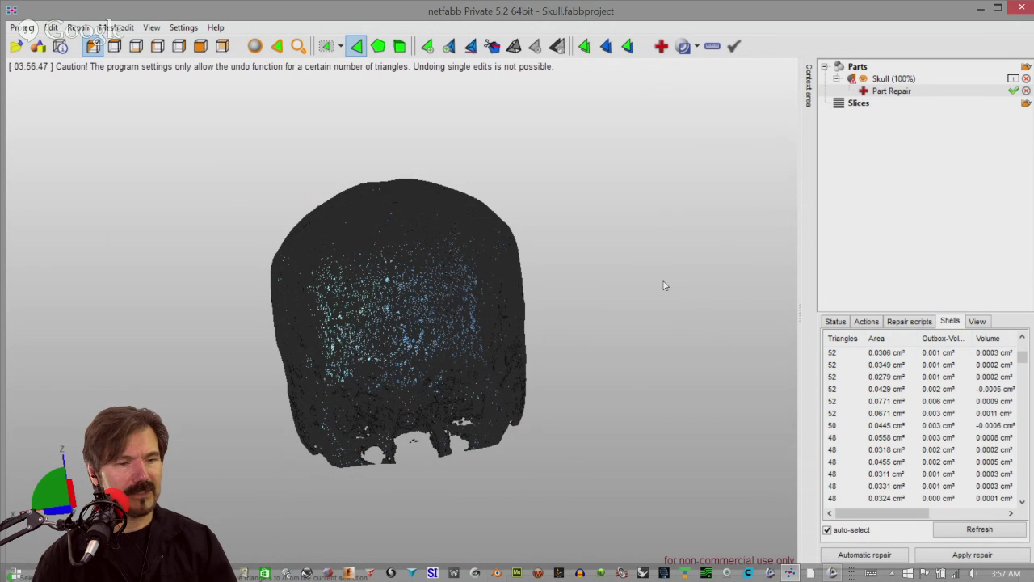
Remove the loose shells from the first 52-triangle entry in view down to the first 36-triangle entry
{"action": "left_click", "coordinate": [839, 353]}
{"action": "scroll", "coordinate": [847, 463], "scroll_direction": "down", "scroll_amount": 10}
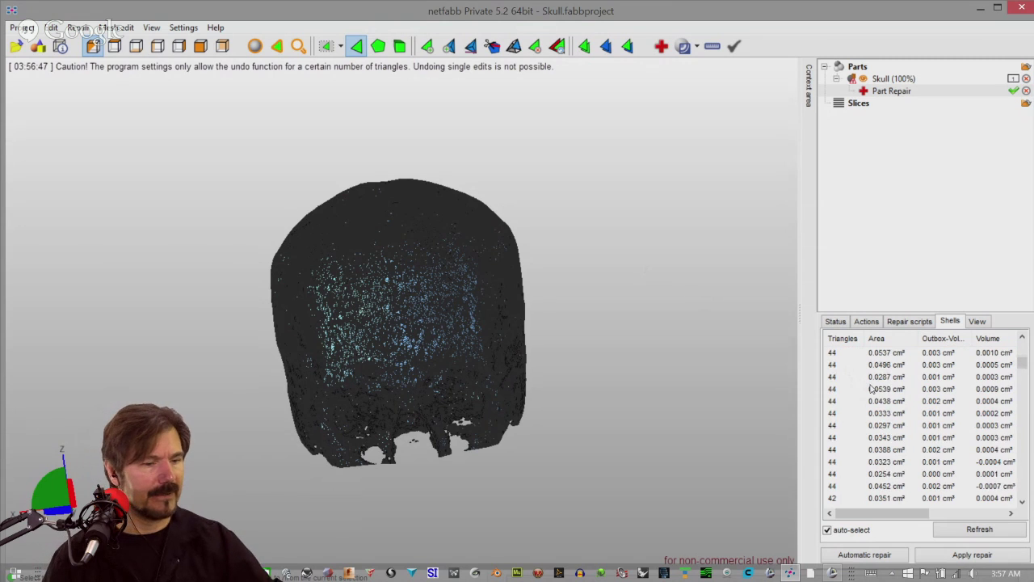
{"action": "left_click", "coordinate": [847, 464], "text": "shift"}
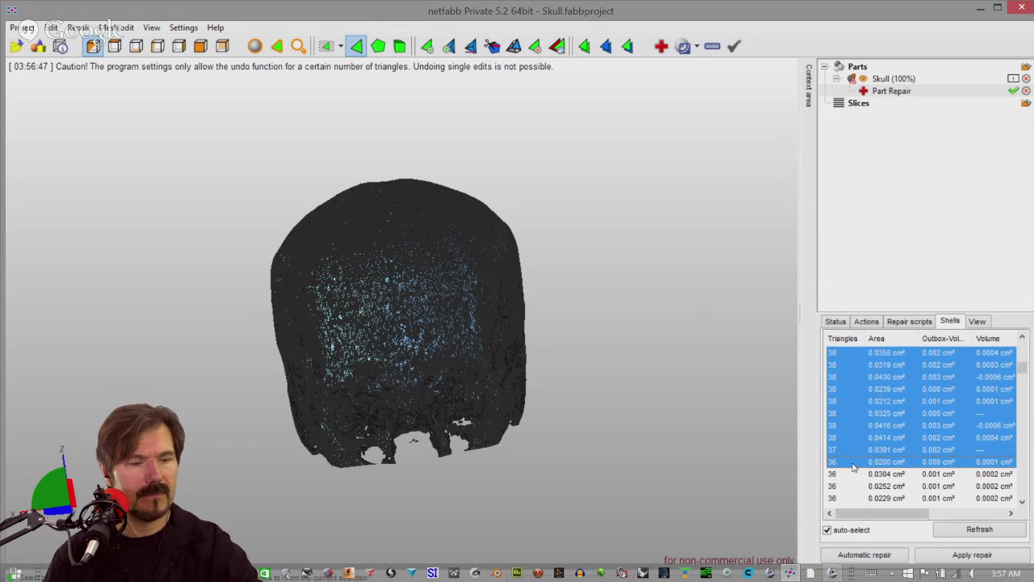
{"action": "key", "text": "Delete"}
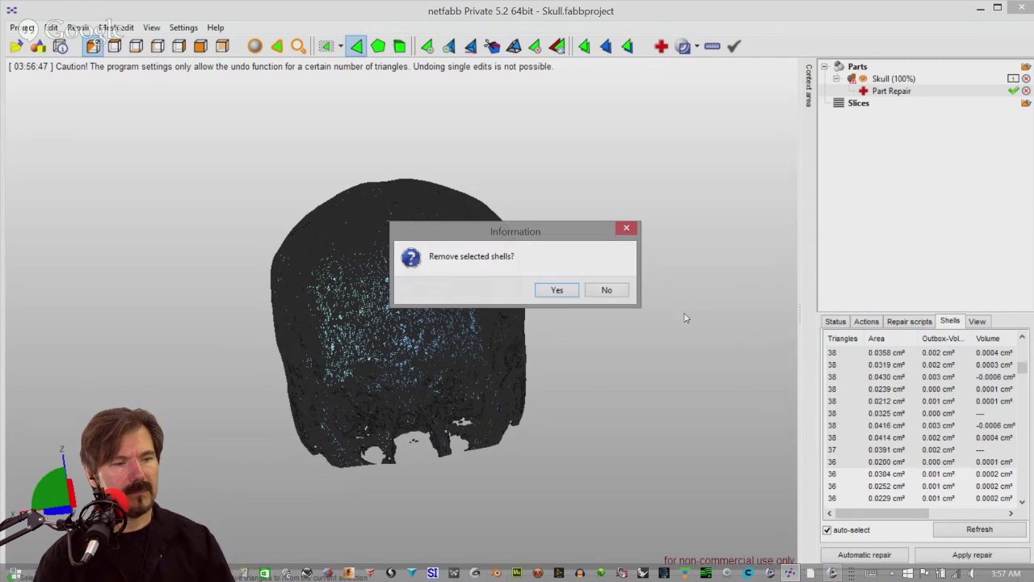
{"action": "left_click", "coordinate": [566, 289]}
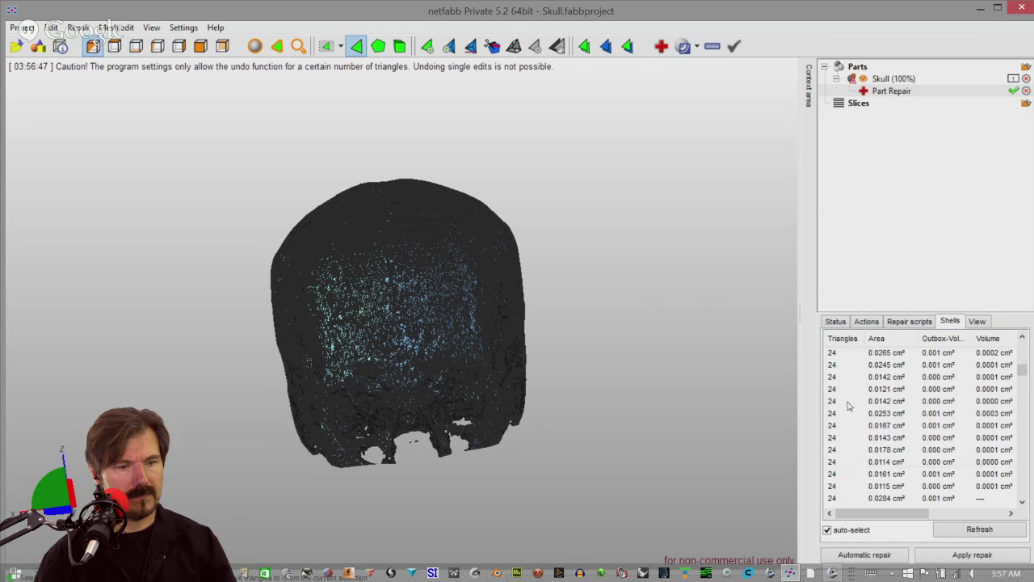
Remove the tiny shells from the first 24-triangle entry in view down to the final 2-triangle entry of the list
{"action": "left_click", "coordinate": [840, 354]}
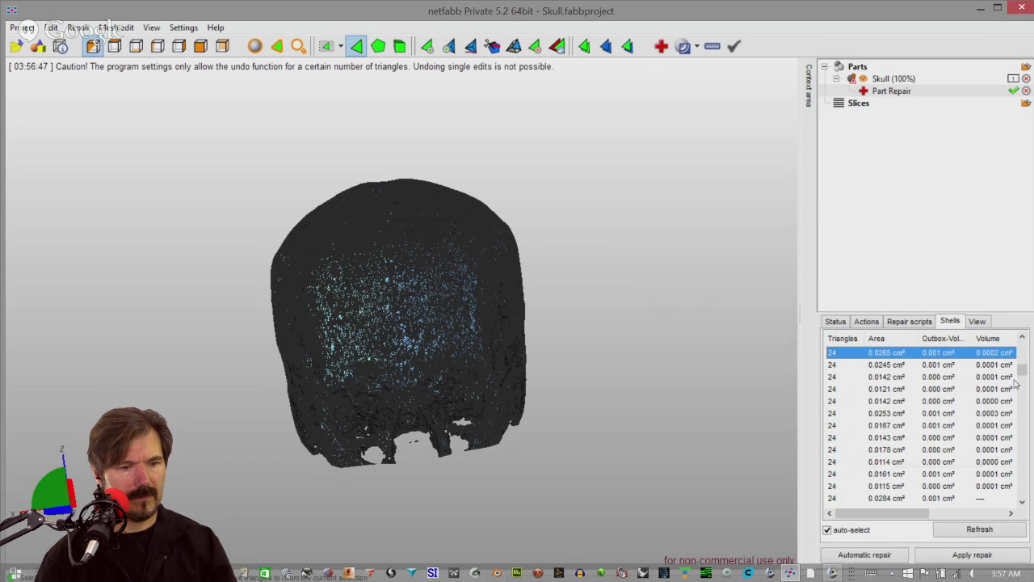
{"action": "left_click_drag", "start_coordinate": [1024, 371], "coordinate": [871, 490]}
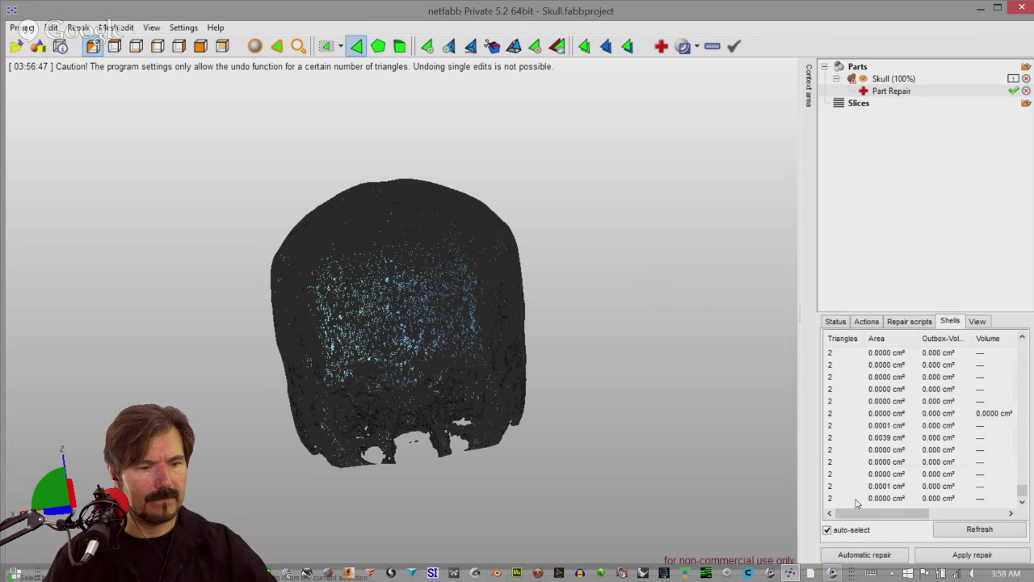
{"action": "left_click", "coordinate": [857, 499], "text": "shift"}
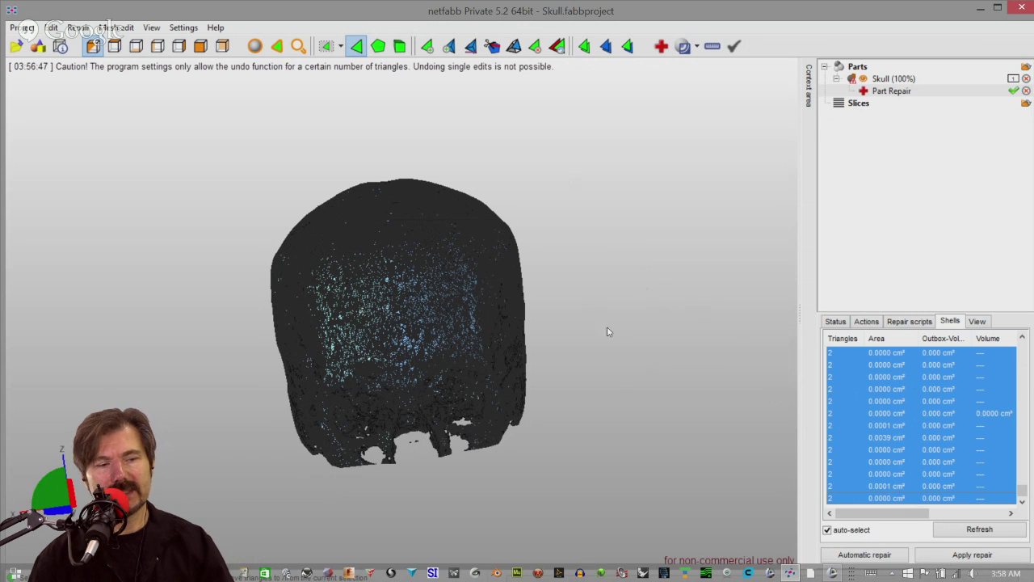
{"action": "mouse_move", "coordinate": [782, 578]}
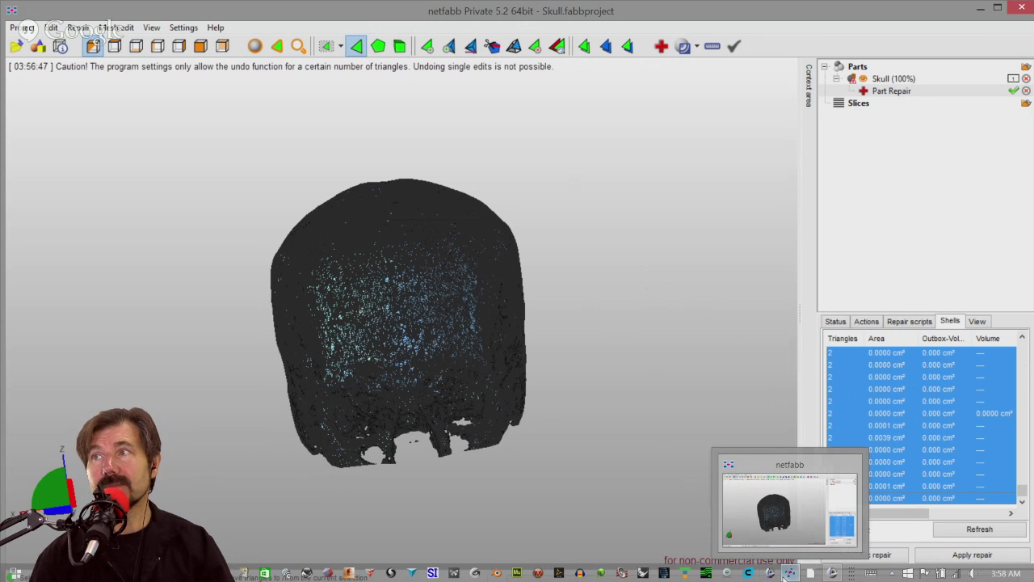
{"action": "key", "text": "Delete"}
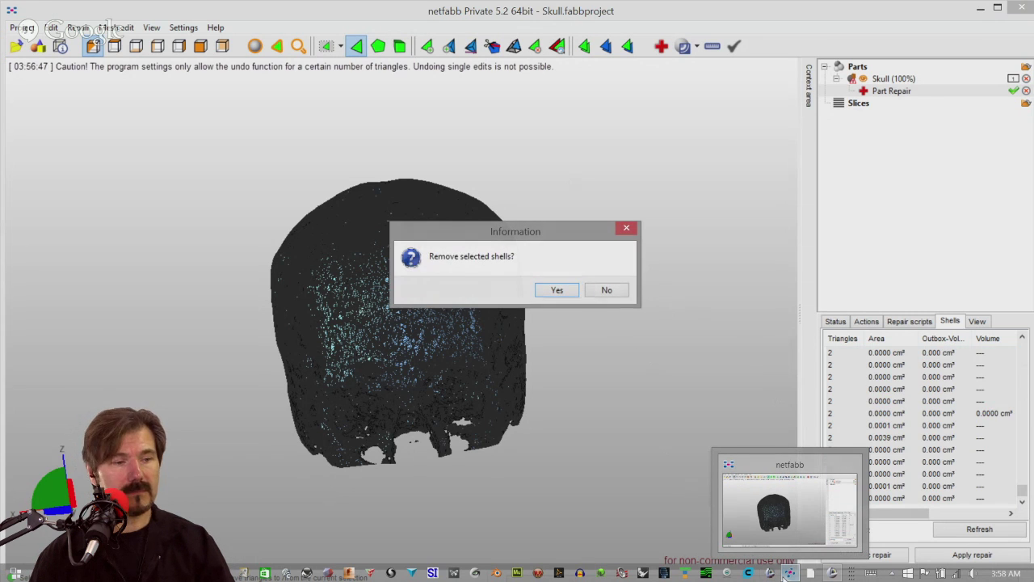
{"action": "left_click", "coordinate": [607, 290]}
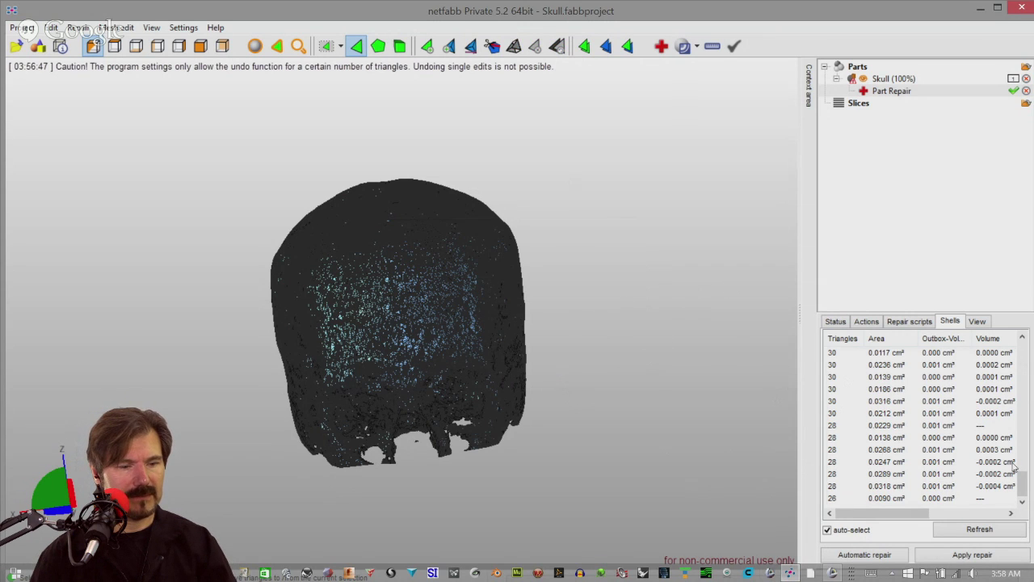
Remove all remaining loose shells, from the last 26-triangle entry up to the 208-triangle one, keeping only the main skull shell
{"action": "left_click", "coordinate": [841, 497]}
{"action": "left_click_drag", "start_coordinate": [1021, 482], "coordinate": [1022, 349]}
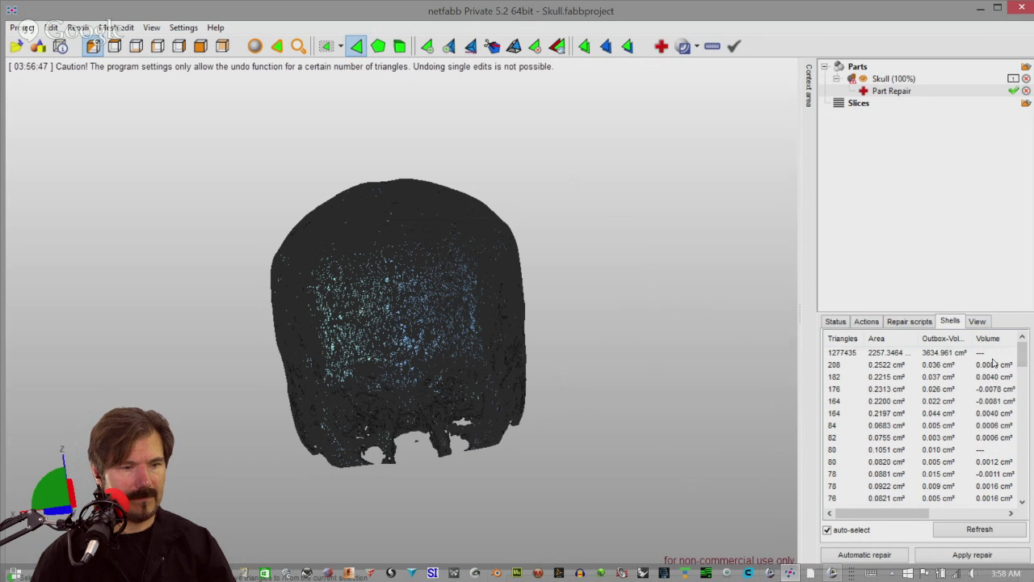
{"action": "left_click", "coordinate": [860, 365], "text": "shift"}
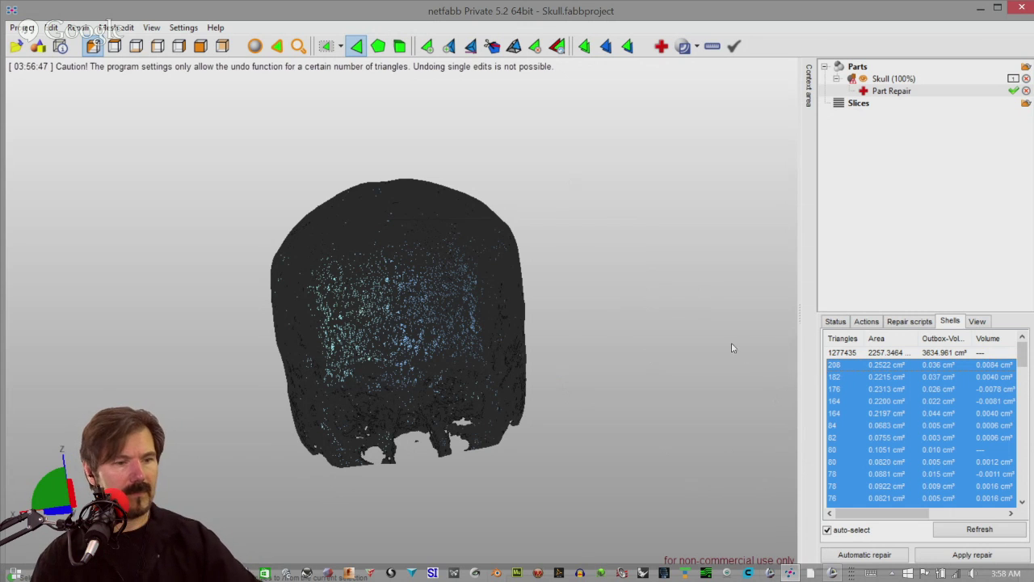
{"action": "key", "text": "Delete"}
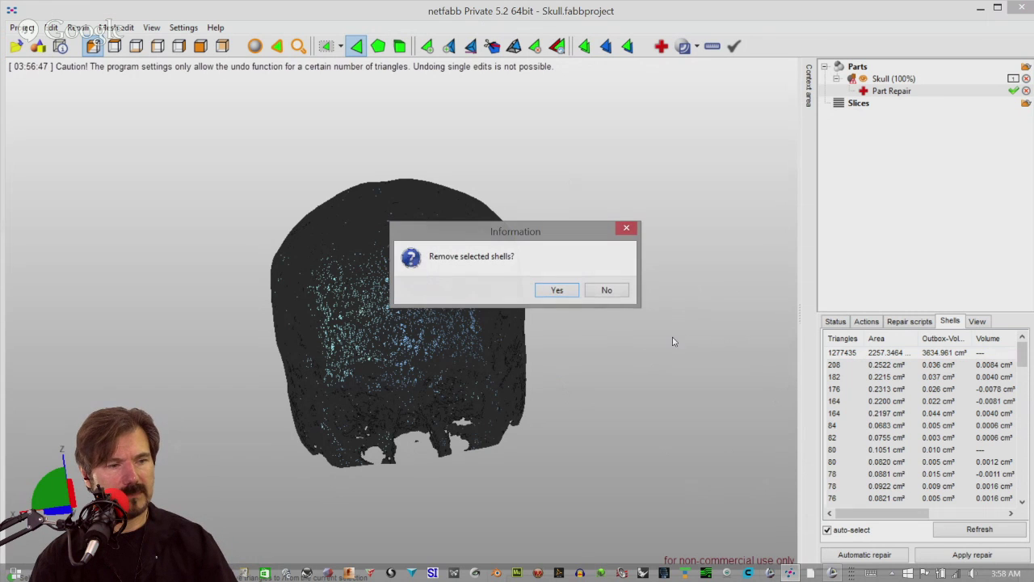
{"action": "left_click", "coordinate": [568, 294]}
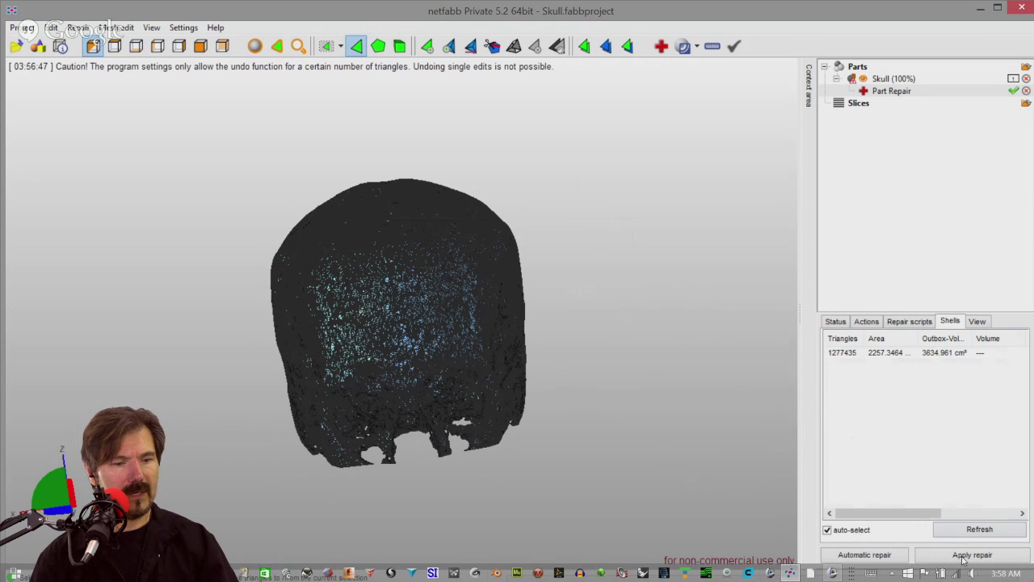
Select the main skull shell and return to the repair's mesh statistics
{"action": "left_click", "coordinate": [859, 353]}
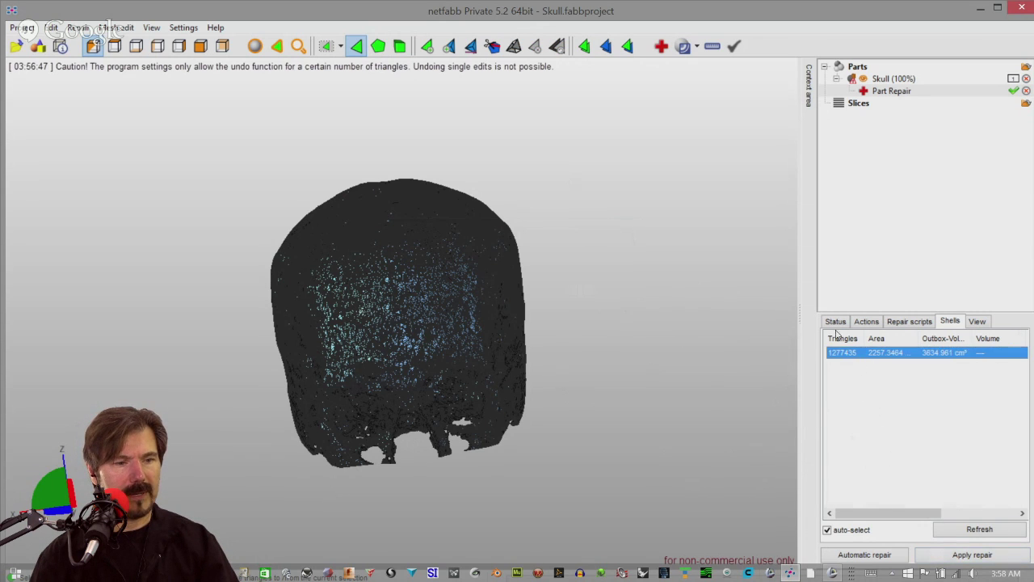
{"action": "left_click", "coordinate": [836, 321]}
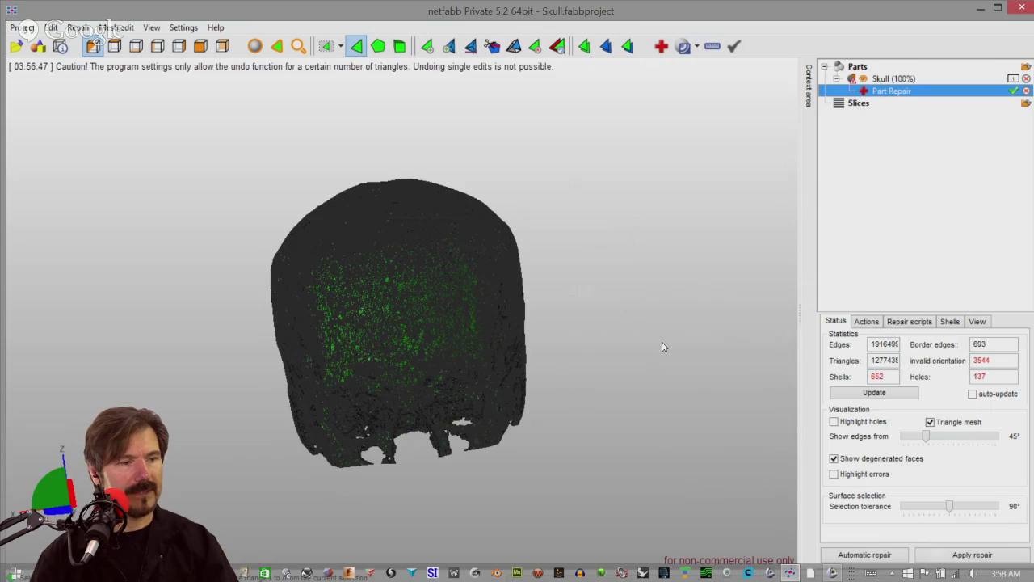
Apply the repair to the skull, removing the old part
{"action": "right_click_drag", "start_coordinate": [663, 348], "coordinate": [630, 336]}
{"action": "scroll", "coordinate": [630, 335], "scroll_direction": "up", "scroll_amount": 8}
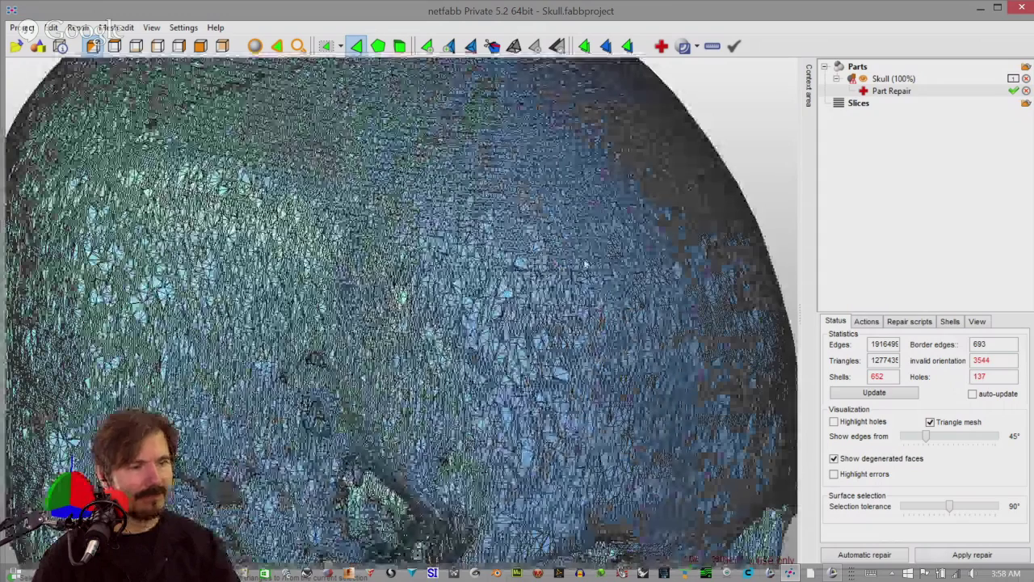
{"action": "left_click", "coordinate": [971, 554]}
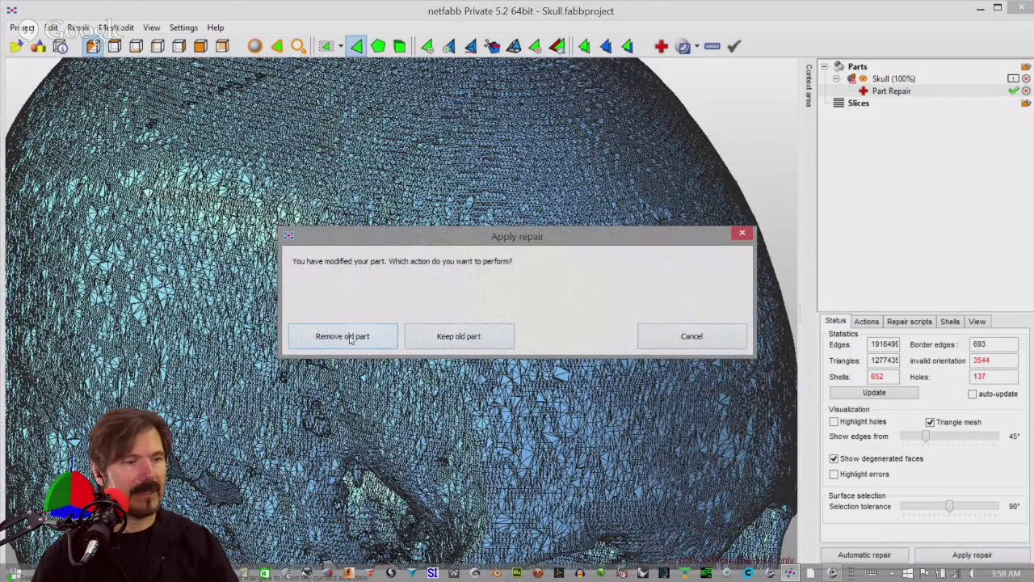
{"action": "left_click", "coordinate": [354, 338]}
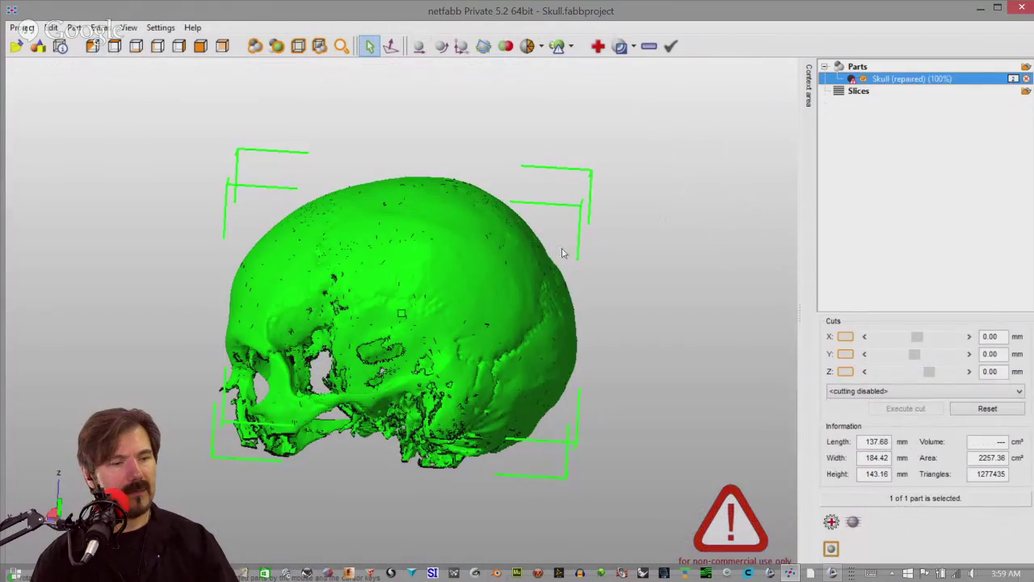
Examine the repaired skull's base, eye sockets and side for open areas and remaining surface defects
{"action": "right_click_drag", "start_coordinate": [563, 253], "coordinate": [412, 316]}
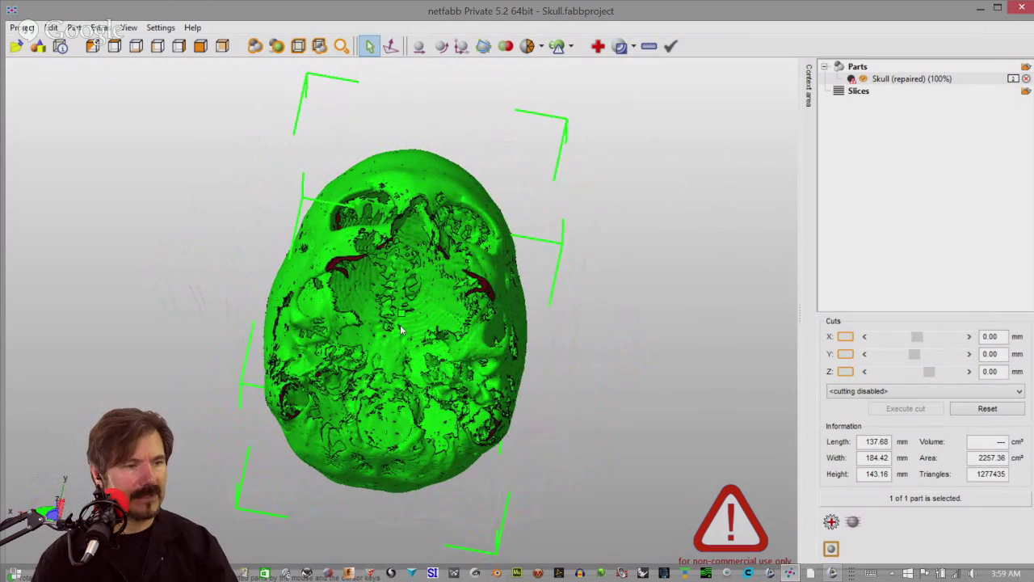
{"action": "scroll", "coordinate": [420, 290], "scroll_direction": "up", "scroll_amount": 3}
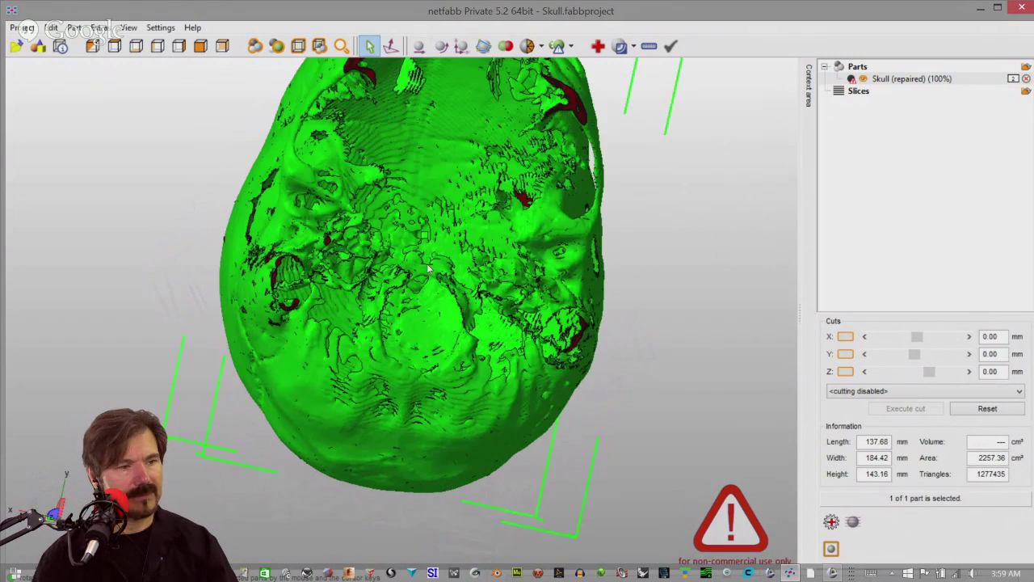
{"action": "right_click_drag", "start_coordinate": [429, 269], "coordinate": [452, 243]}
{"action": "scroll", "coordinate": [469, 194], "scroll_direction": "up", "scroll_amount": 6}
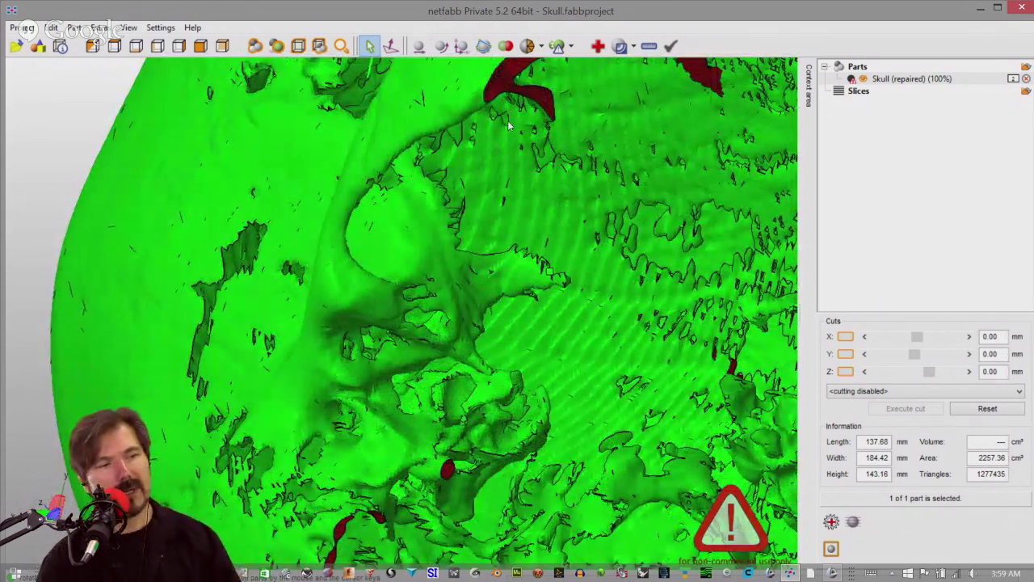
{"action": "scroll", "coordinate": [508, 126], "scroll_direction": "down", "scroll_amount": 1}
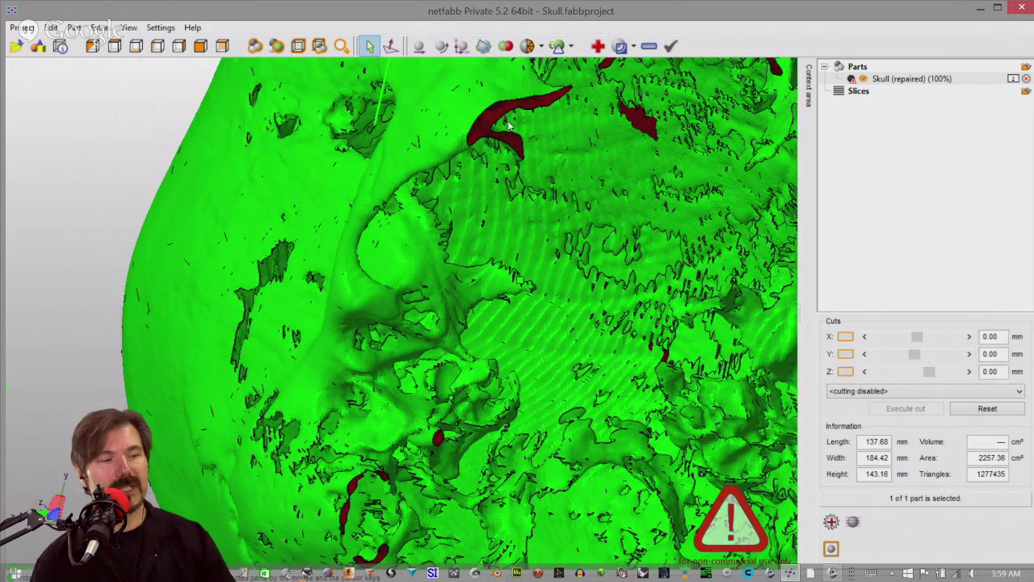
{"action": "left_click_drag", "start_coordinate": [576, 145], "coordinate": [489, 135]}
{"action": "left_click", "coordinate": [358, 185]}
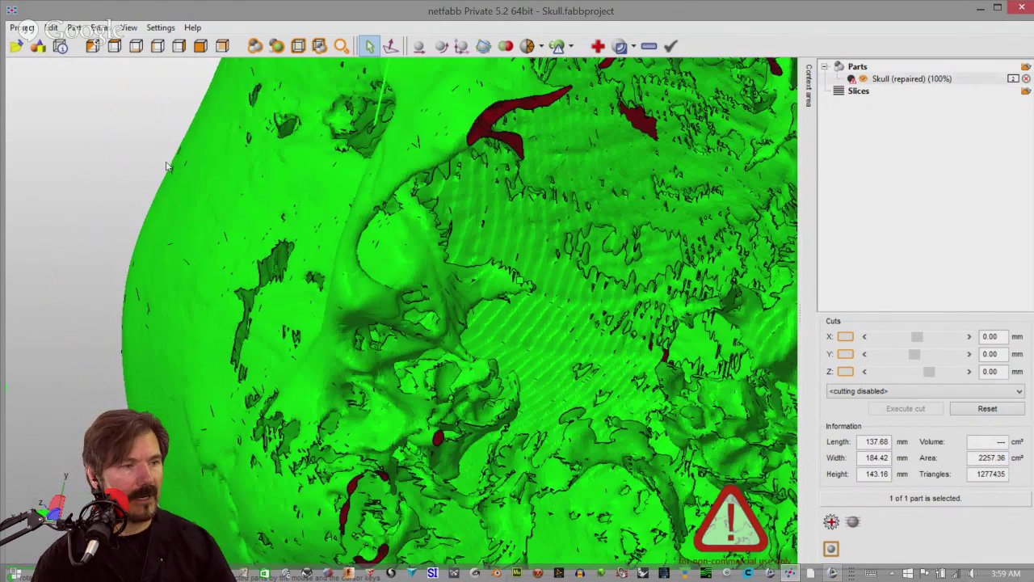
{"action": "scroll", "coordinate": [166, 166], "scroll_direction": "down", "scroll_amount": 5}
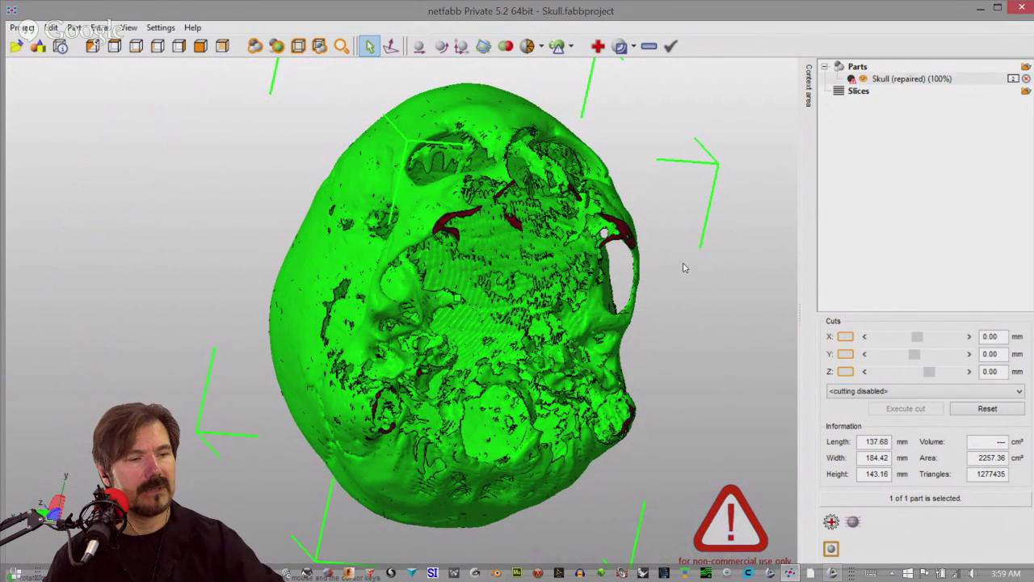
{"action": "right_click_drag", "start_coordinate": [683, 265], "coordinate": [667, 213]}
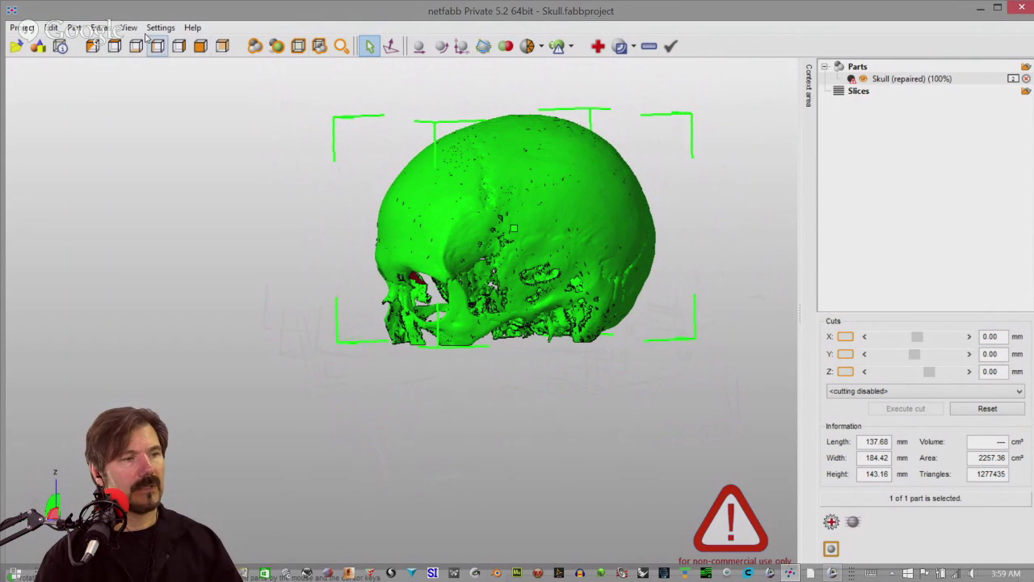
Export the repaired skull as STL into the mountainLion.ply folder, optimizing the mesh with a 0.0020 mm tolerance
{"action": "left_click", "coordinate": [100, 28]}
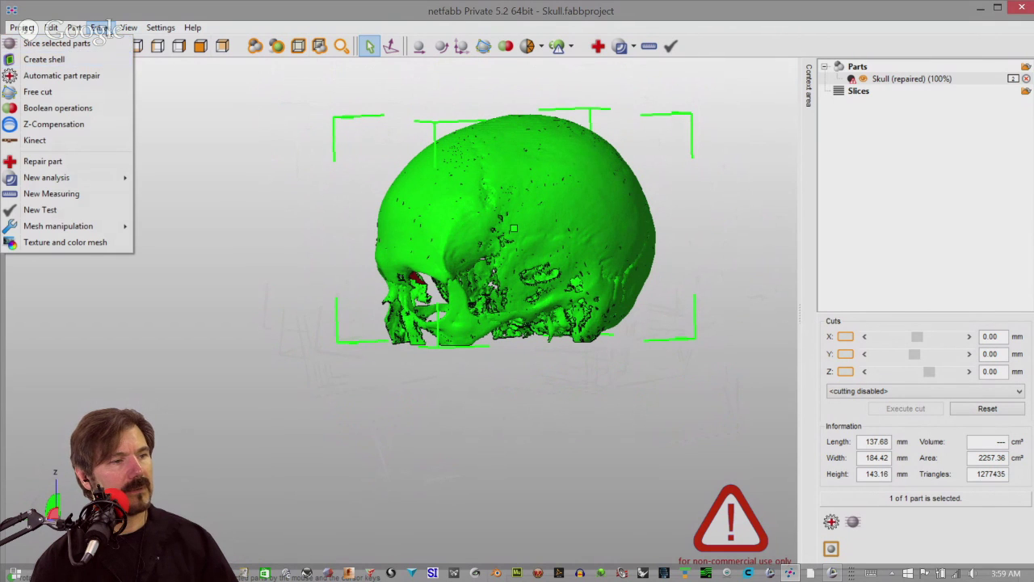
{"action": "mouse_move", "coordinate": [78, 29]}
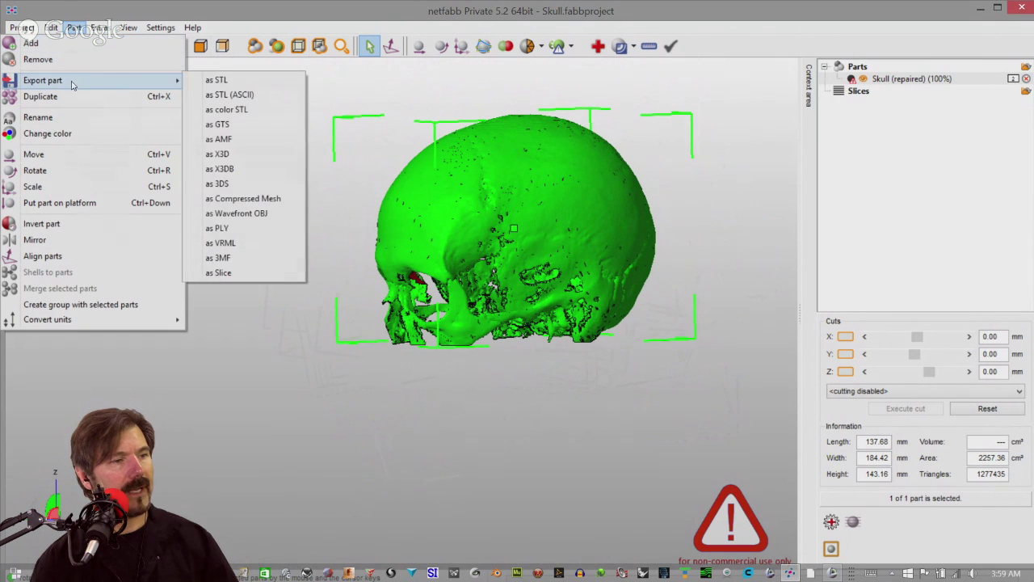
{"action": "mouse_move", "coordinate": [149, 80]}
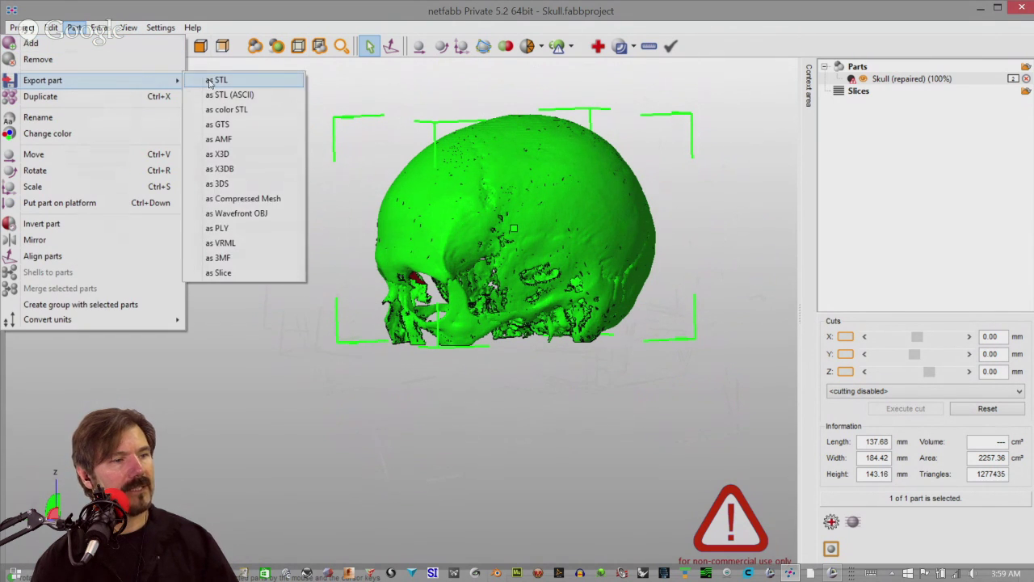
{"action": "left_click", "coordinate": [206, 81]}
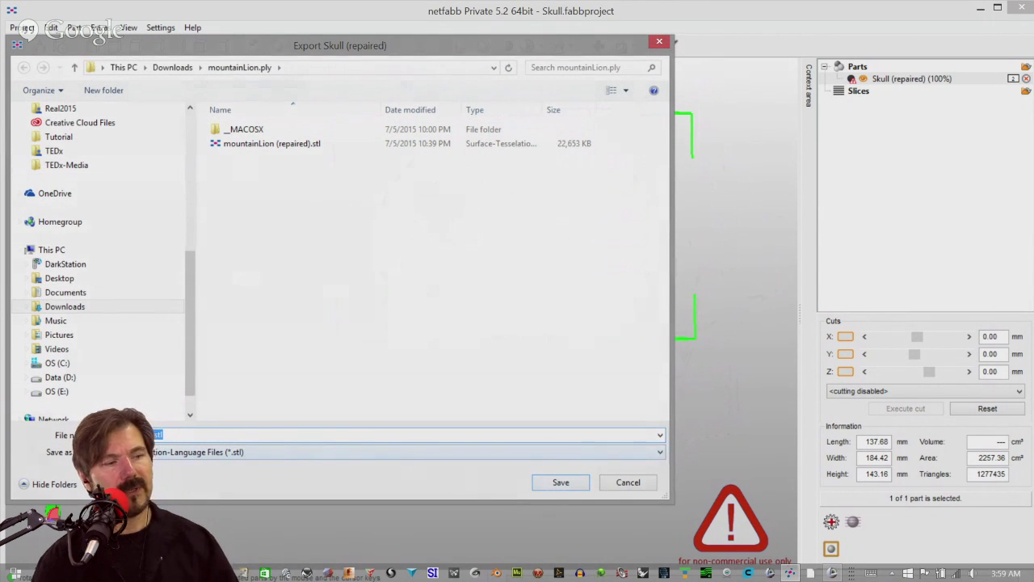
{"action": "left_click", "coordinate": [558, 483]}
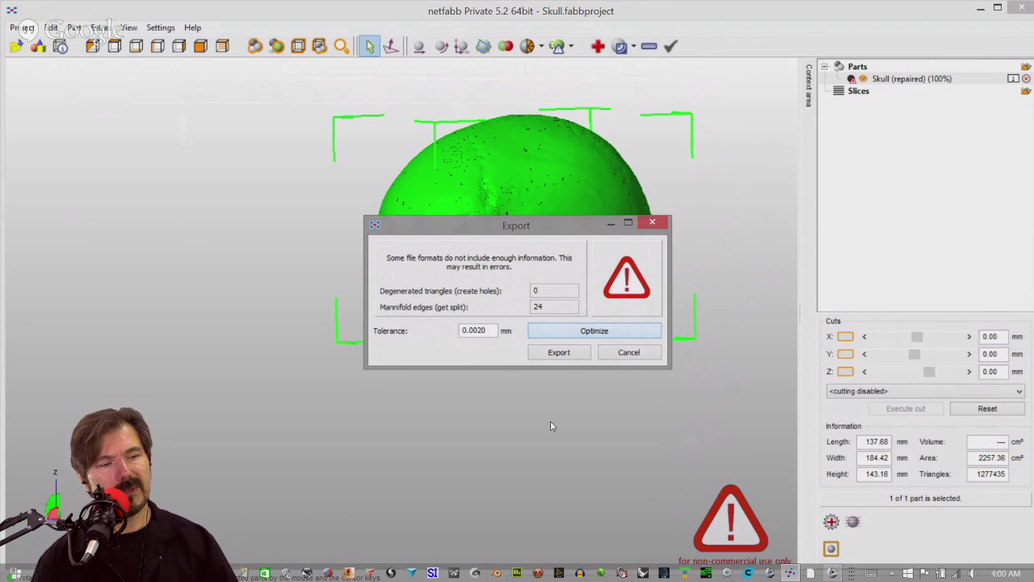
{"action": "left_click", "coordinate": [569, 333]}
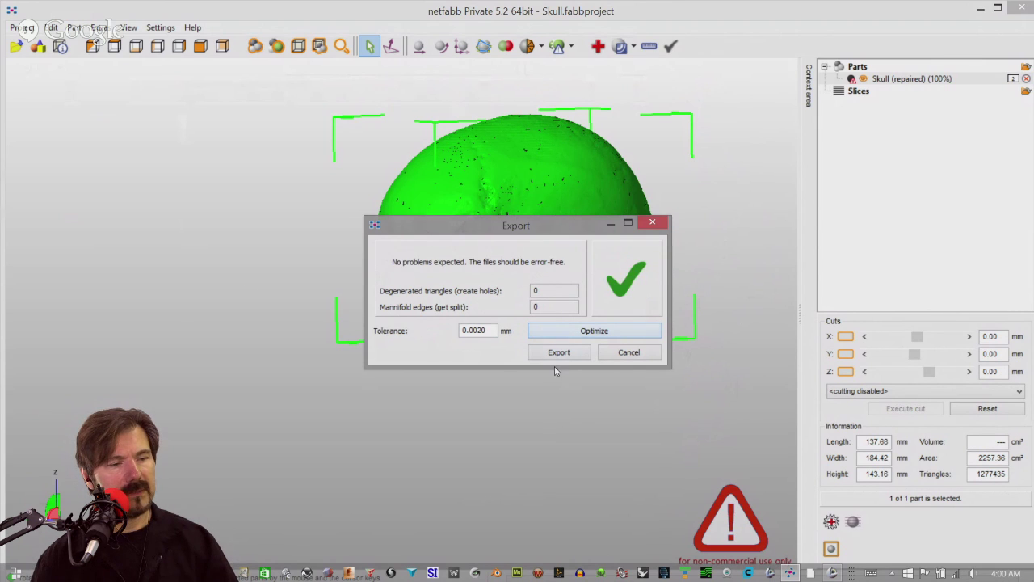
{"action": "left_click", "coordinate": [624, 353]}
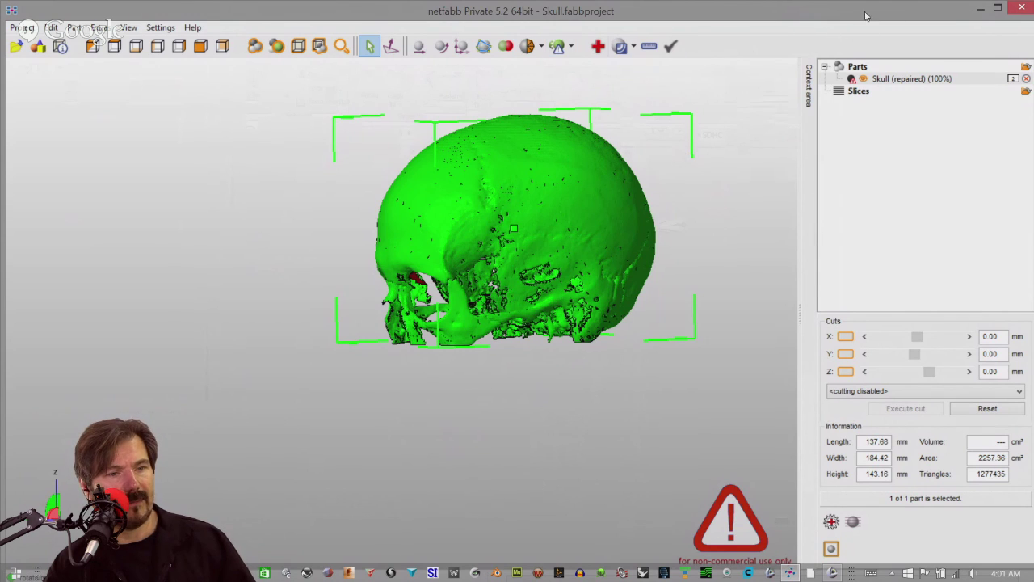
Export the repaired skull as an STL file into the Tutorial folder on the Data (D:) drive
{"action": "left_click", "coordinate": [97, 29]}
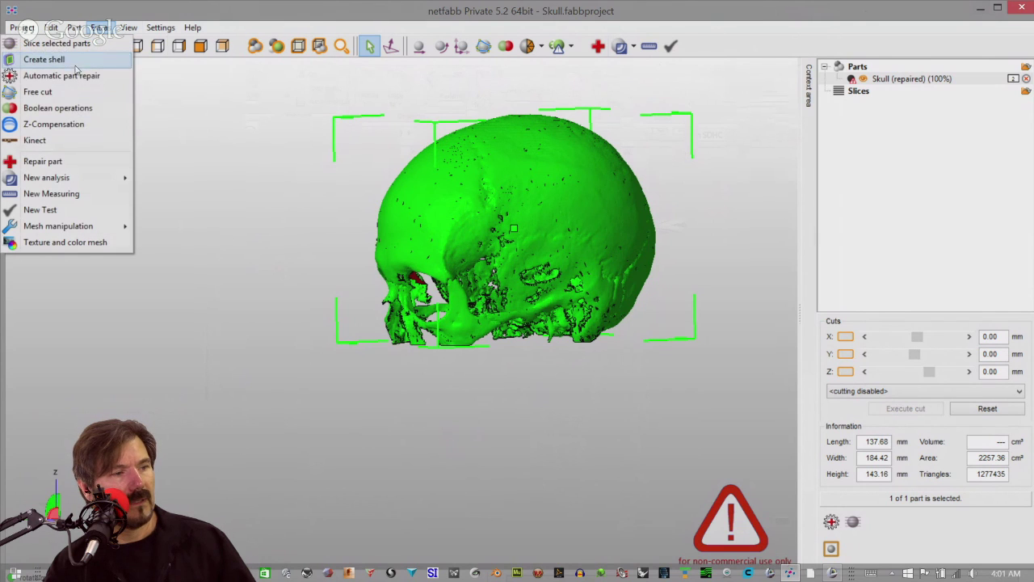
{"action": "mouse_move", "coordinate": [74, 28]}
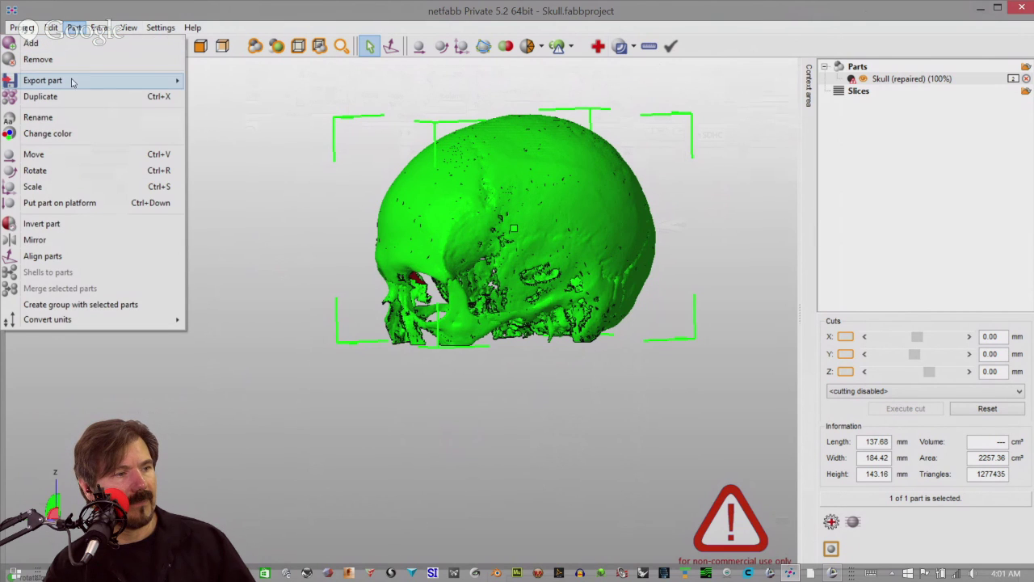
{"action": "mouse_move", "coordinate": [71, 81]}
{"action": "left_click", "coordinate": [216, 80]}
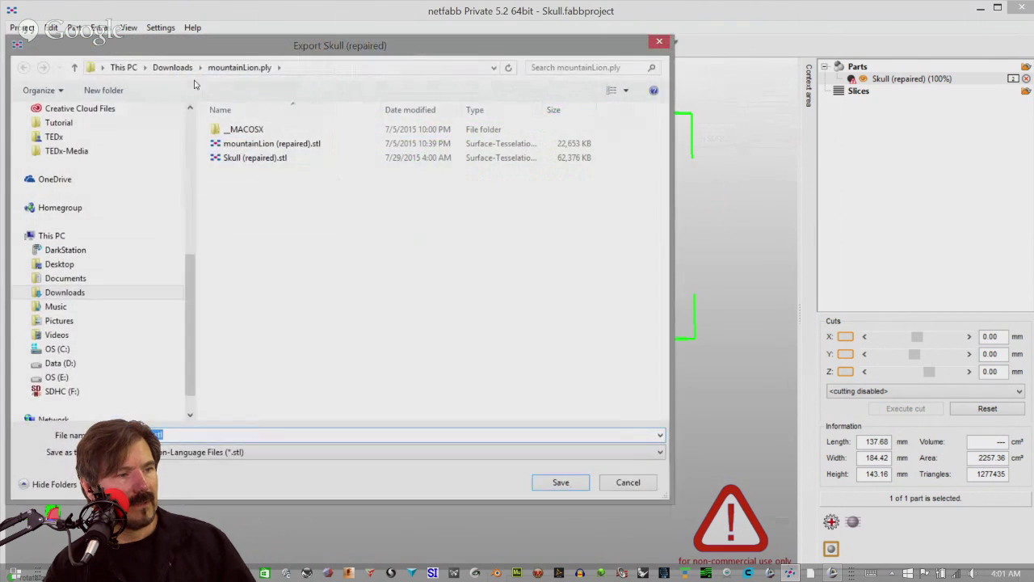
{"action": "left_click", "coordinate": [59, 137]}
{"action": "left_click", "coordinate": [62, 123]}
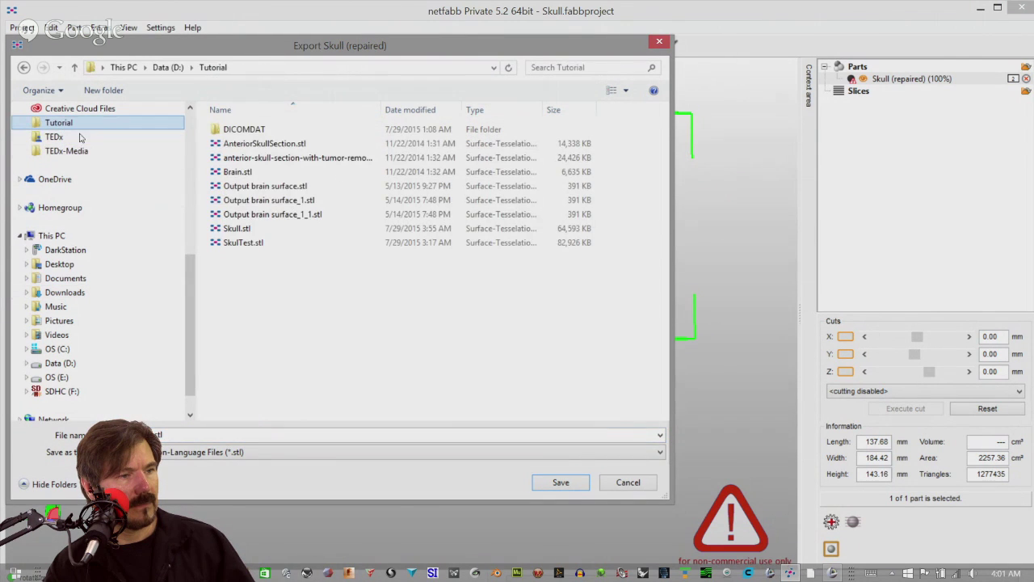
{"action": "left_click", "coordinate": [564, 483]}
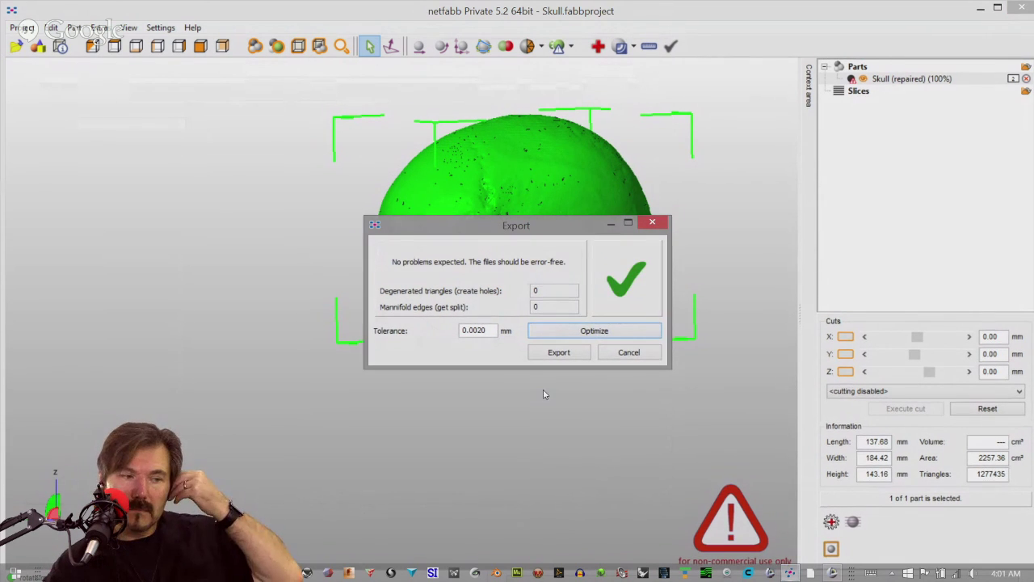
{"action": "left_click", "coordinate": [575, 354]}
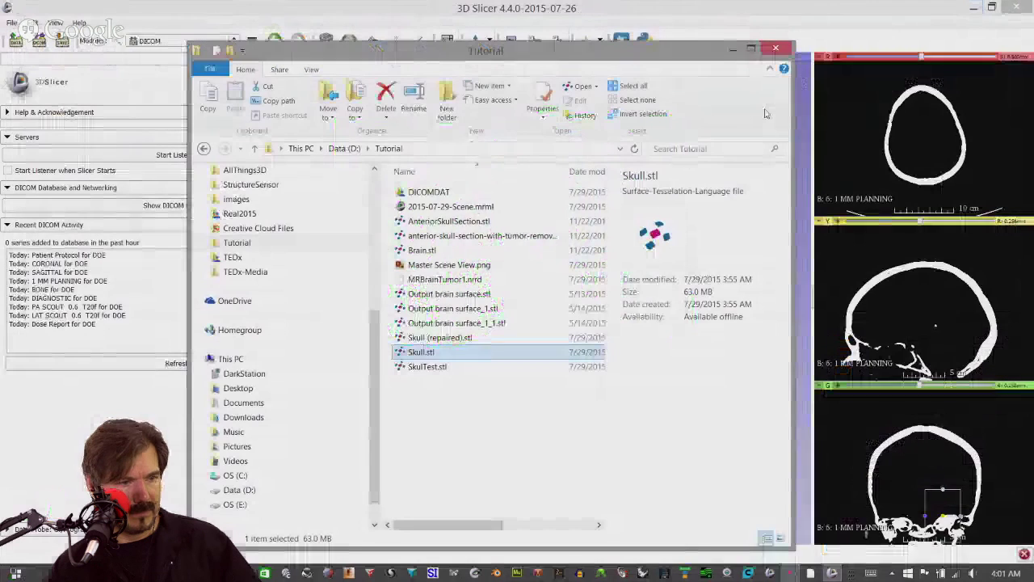
Switch to Cura and load Skull (repaired).stl from the Tutorial folder, sorting the files by date modified
{"action": "left_click", "coordinate": [973, 8]}
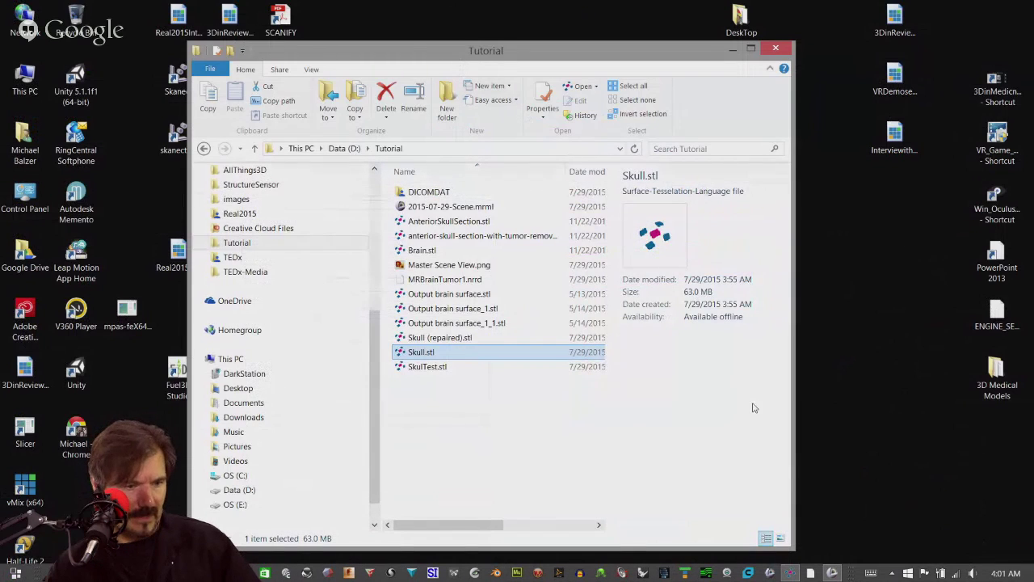
{"action": "left_click", "coordinate": [748, 574]}
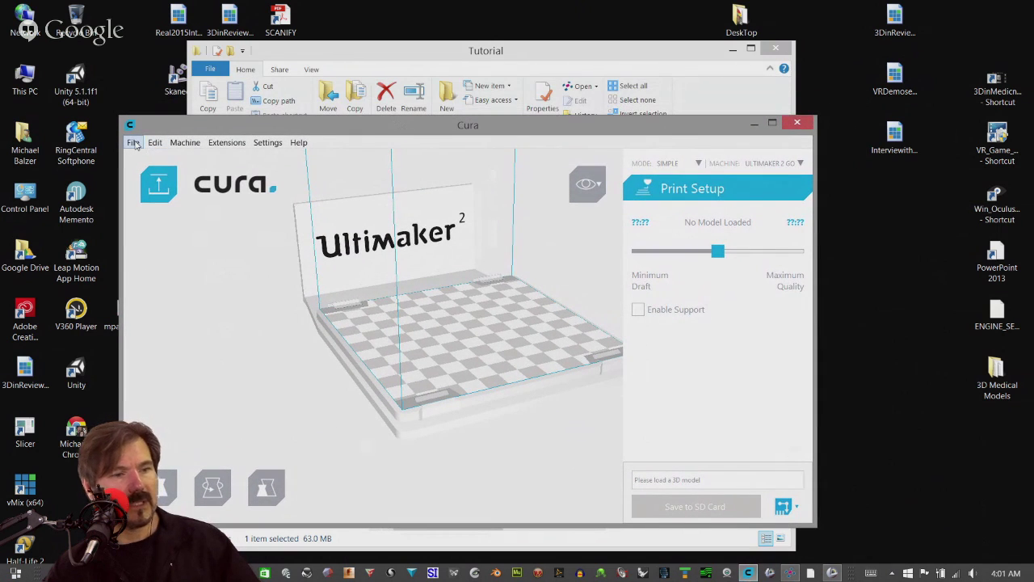
{"action": "left_click", "coordinate": [134, 143]}
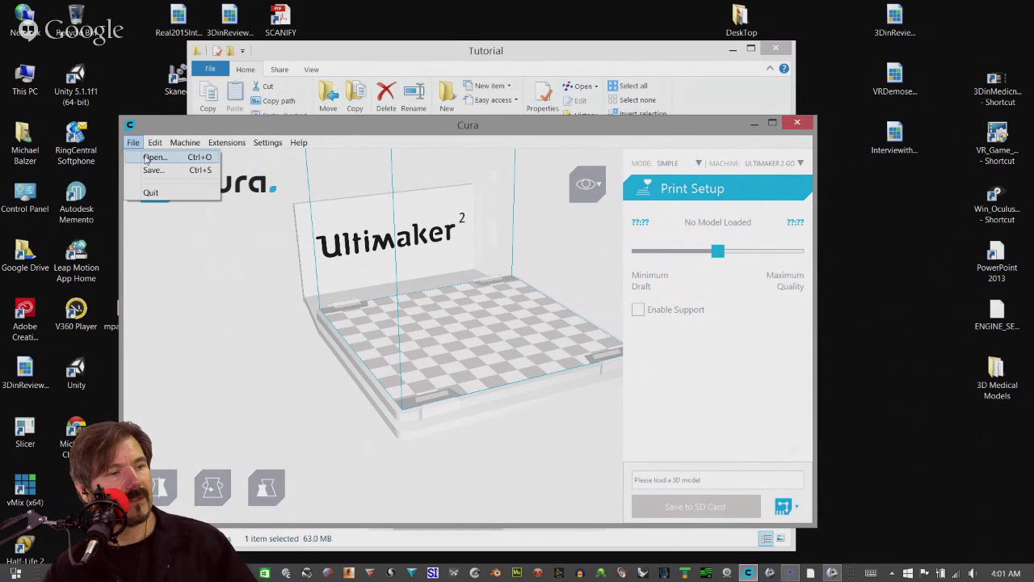
{"action": "left_click", "coordinate": [154, 157]}
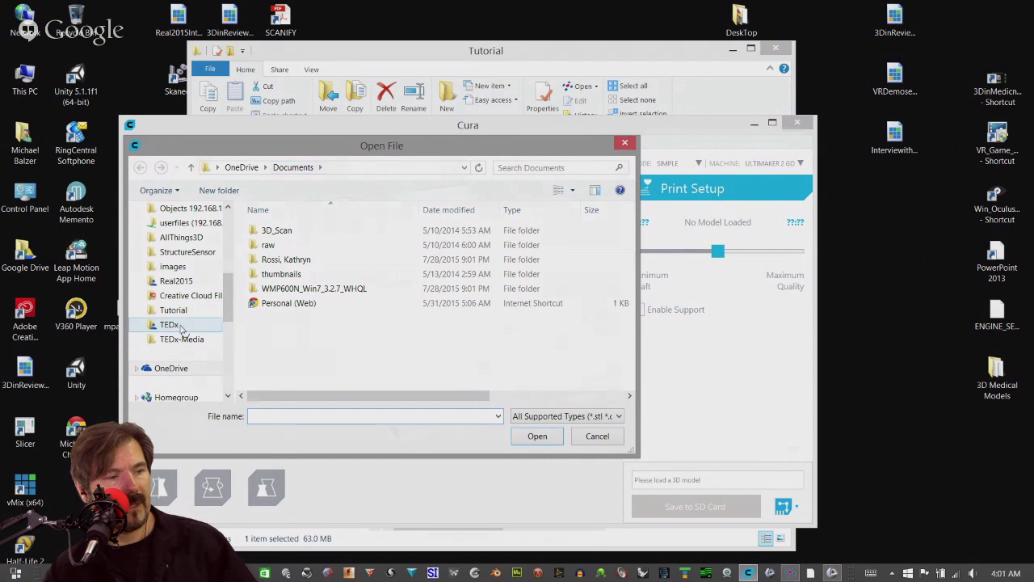
{"action": "left_click", "coordinate": [174, 312]}
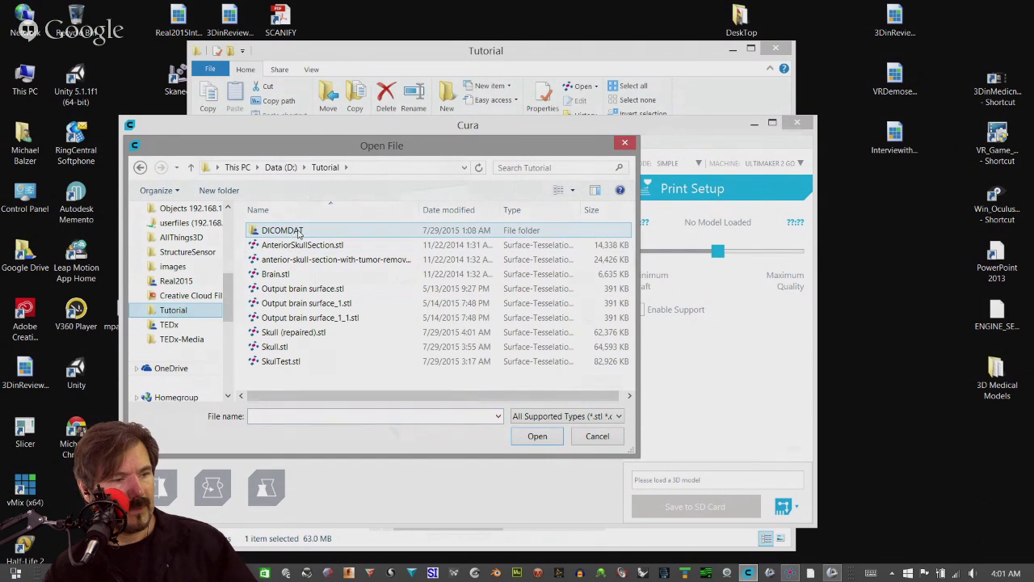
{"action": "left_click", "coordinate": [277, 348]}
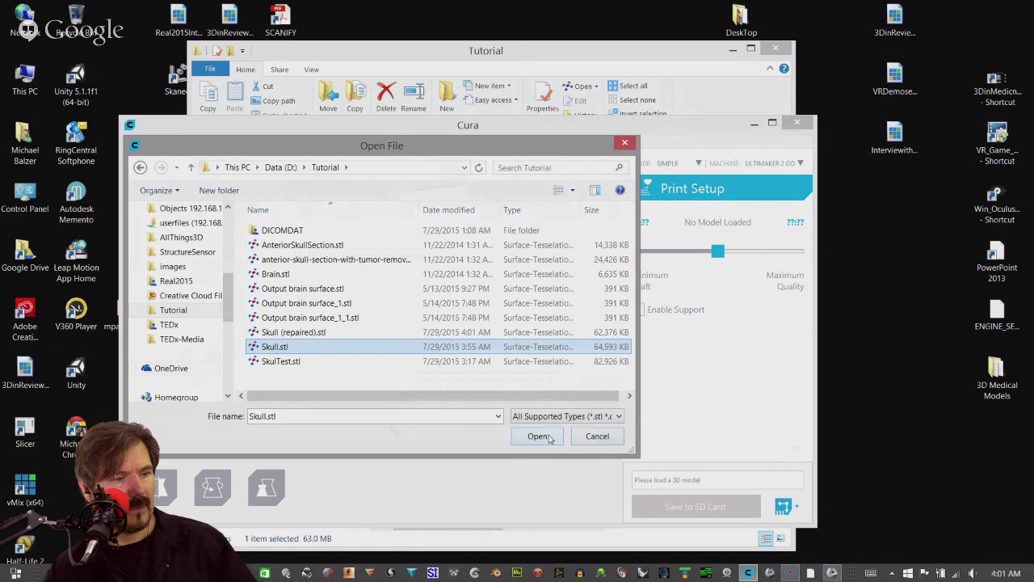
{"action": "left_click", "coordinate": [460, 213]}
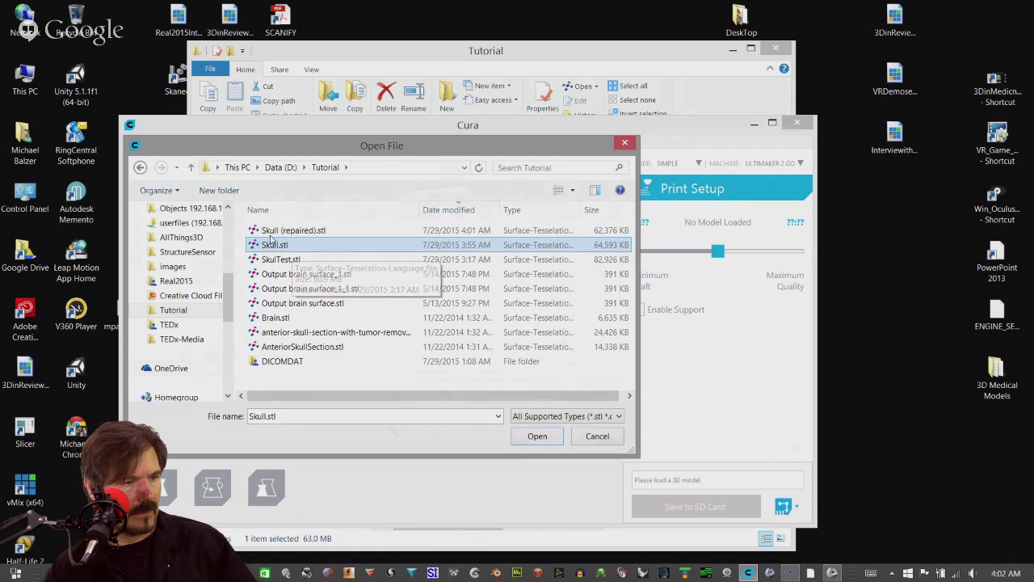
{"action": "left_click", "coordinate": [311, 231]}
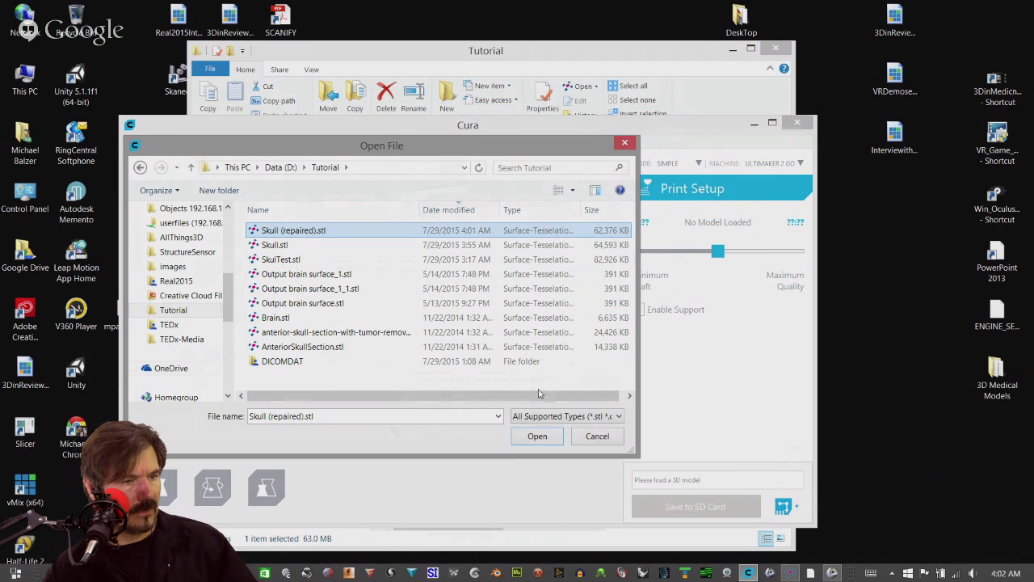
{"action": "left_click", "coordinate": [537, 435]}
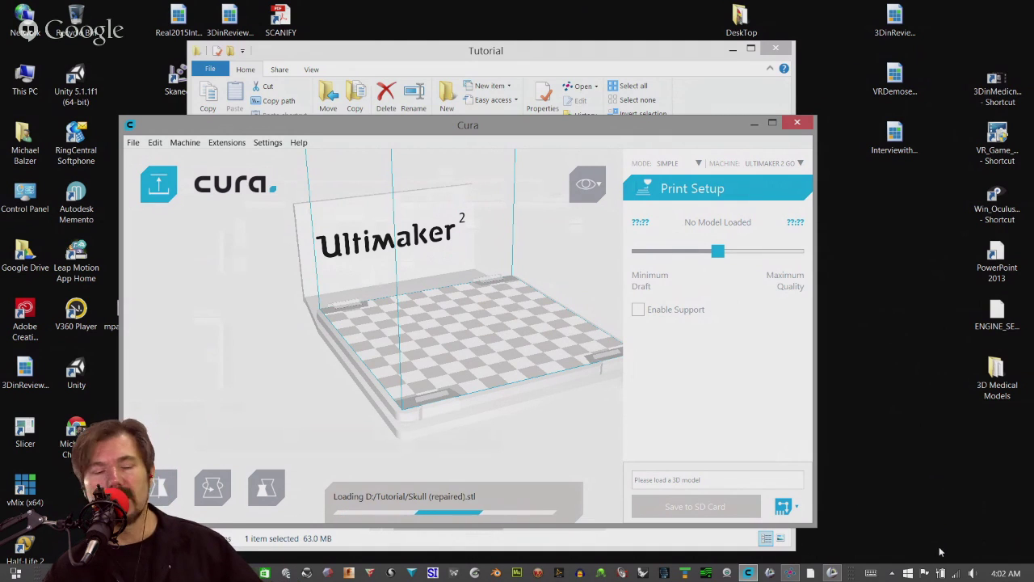
Examine the loaded skull from the front on the build plate and reposition the Cura window on the desktop
{"action": "left_click", "coordinate": [1002, 574]}
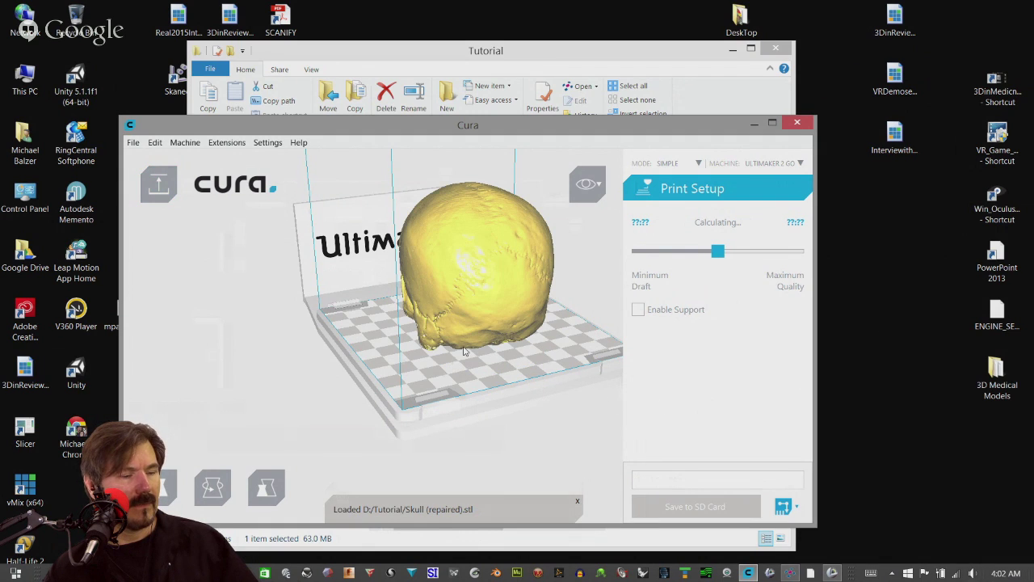
{"action": "right_click_drag", "start_coordinate": [462, 354], "coordinate": [397, 301]}
{"action": "scroll", "coordinate": [538, 299], "scroll_direction": "down", "scroll_amount": 3}
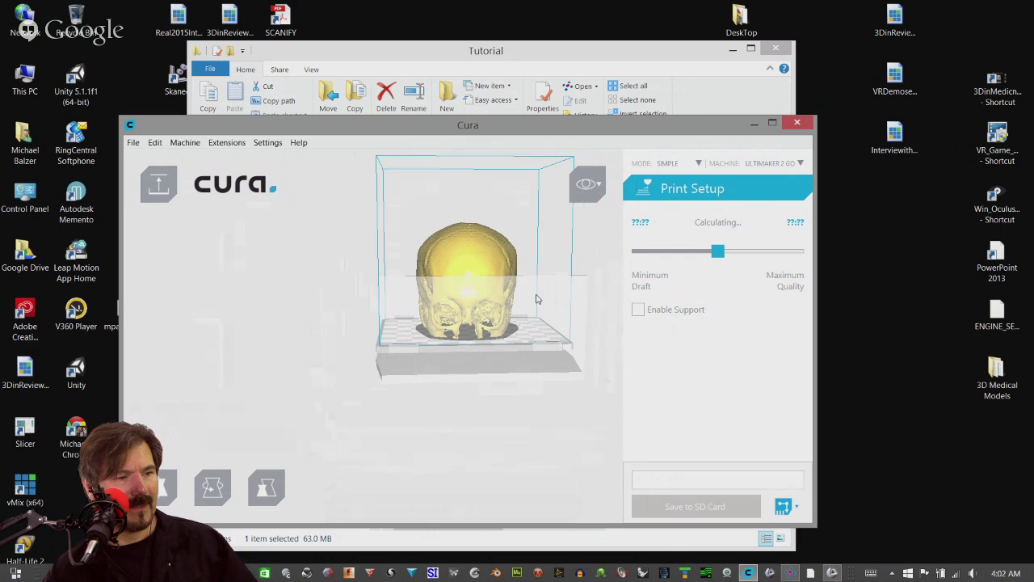
{"action": "mouse_move", "coordinate": [537, 304]}
{"action": "right_mouse_down"}
{"action": "mouse_move", "coordinate": [658, 304]}
{"action": "mouse_move", "coordinate": [552, 378]}
{"action": "mouse_move", "coordinate": [549, 319]}
{"action": "right_mouse_up"}
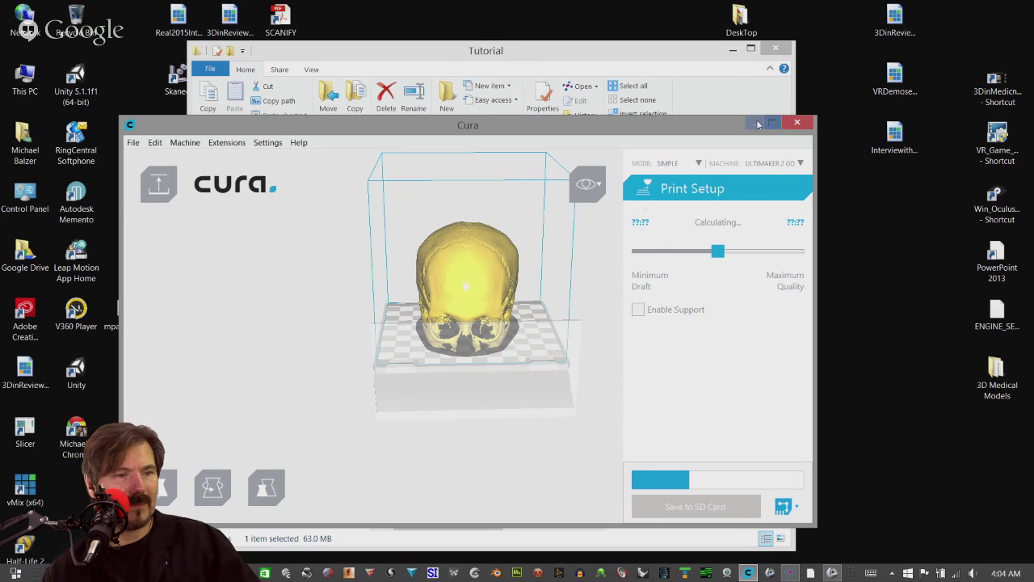
{"action": "left_click_drag", "start_coordinate": [712, 123], "coordinate": [740, 38]}
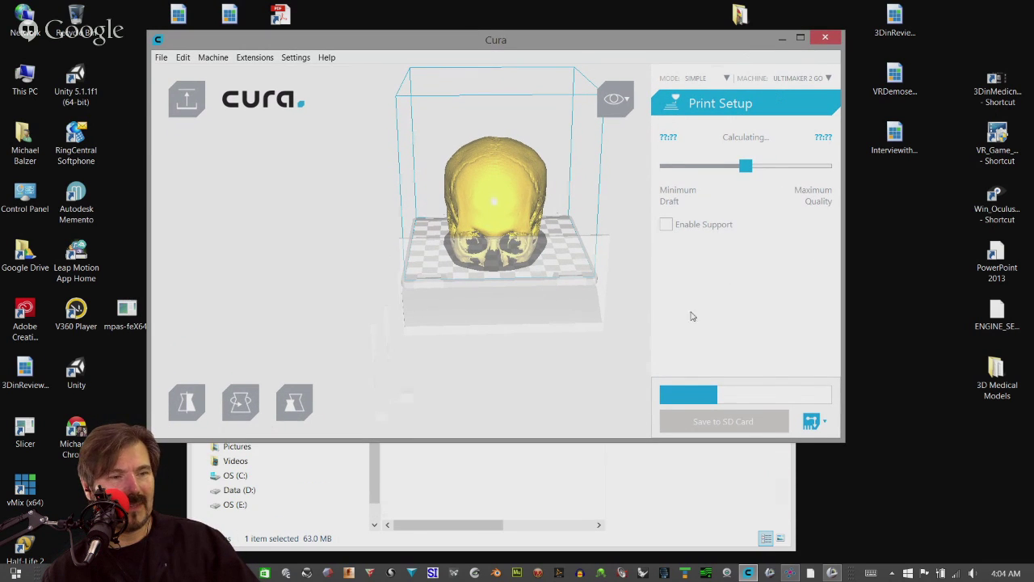